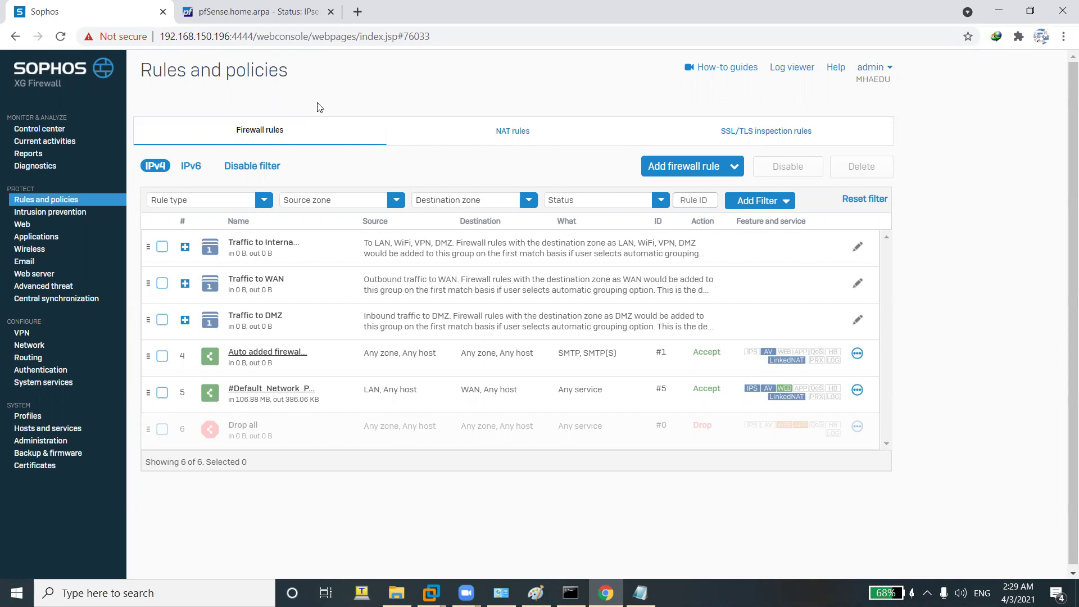
# Open YouTube in a new browser tab.
pyautogui.click(304, 11)
pyautogui.click(112, 13)
pyautogui.click(358, 12)
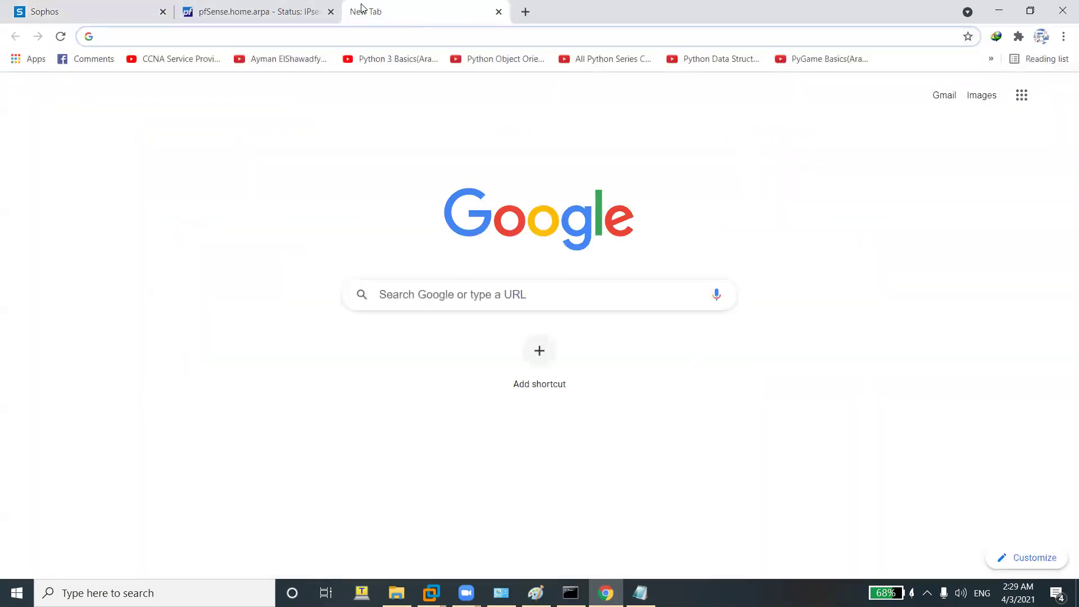
pyautogui.write('you')
pyautogui.press('Return')
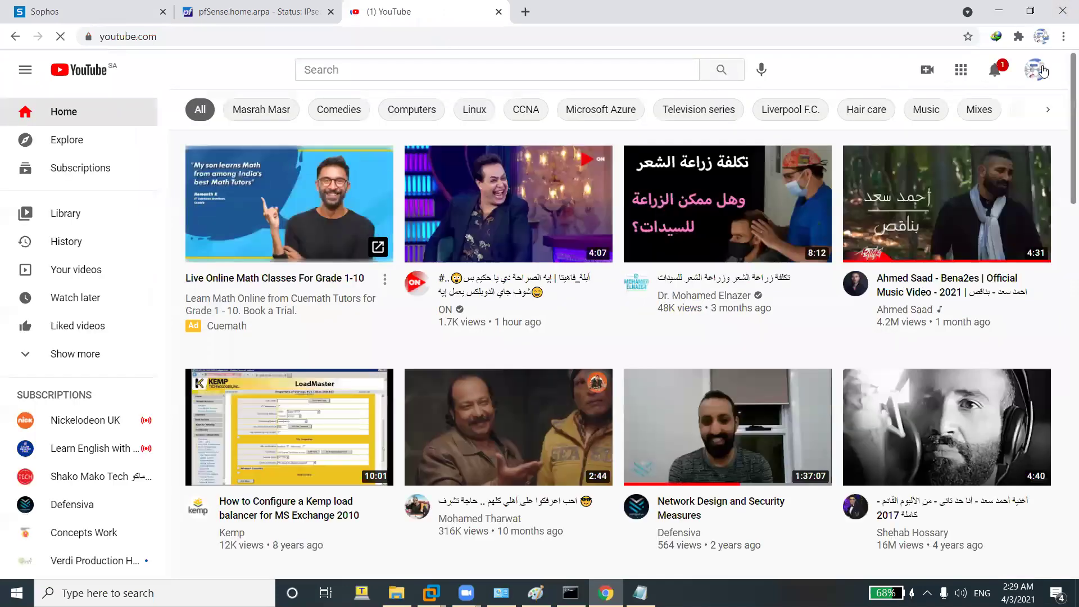
# Open the Sophos XG Firewall playlist from the account's own channel, pause the video and look through the lesson list.
pyautogui.click(1043, 71)
pyautogui.click(823, 149)
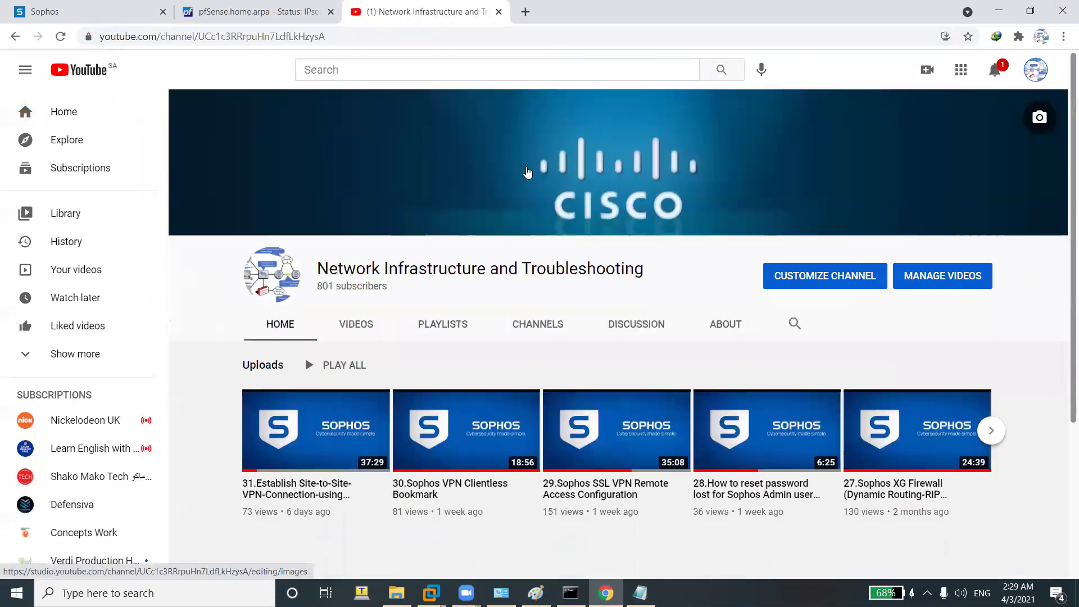
pyautogui.click(429, 327)
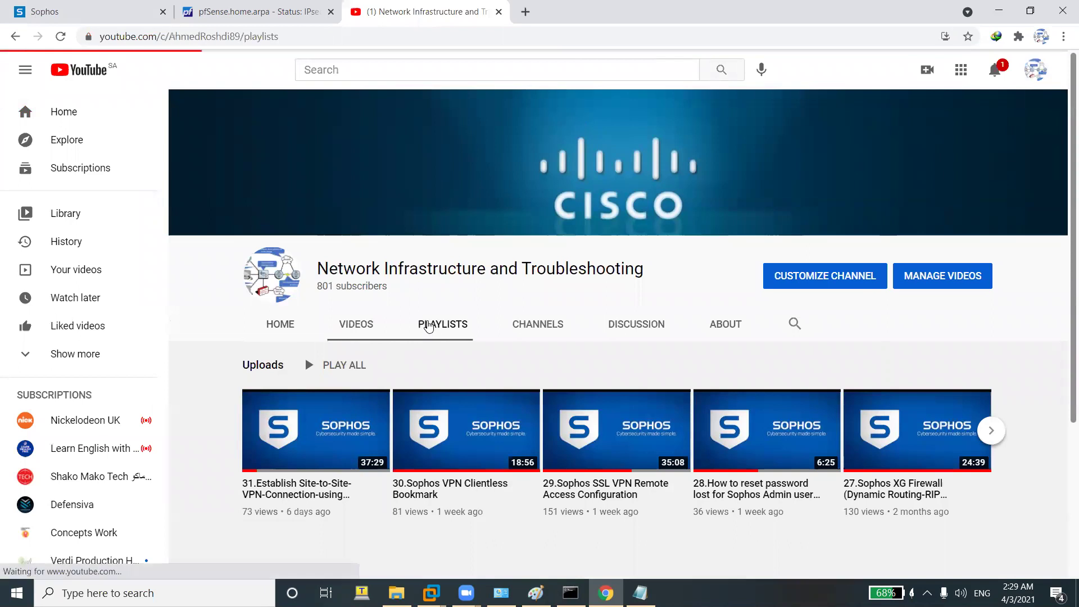
pyautogui.click(722, 537)
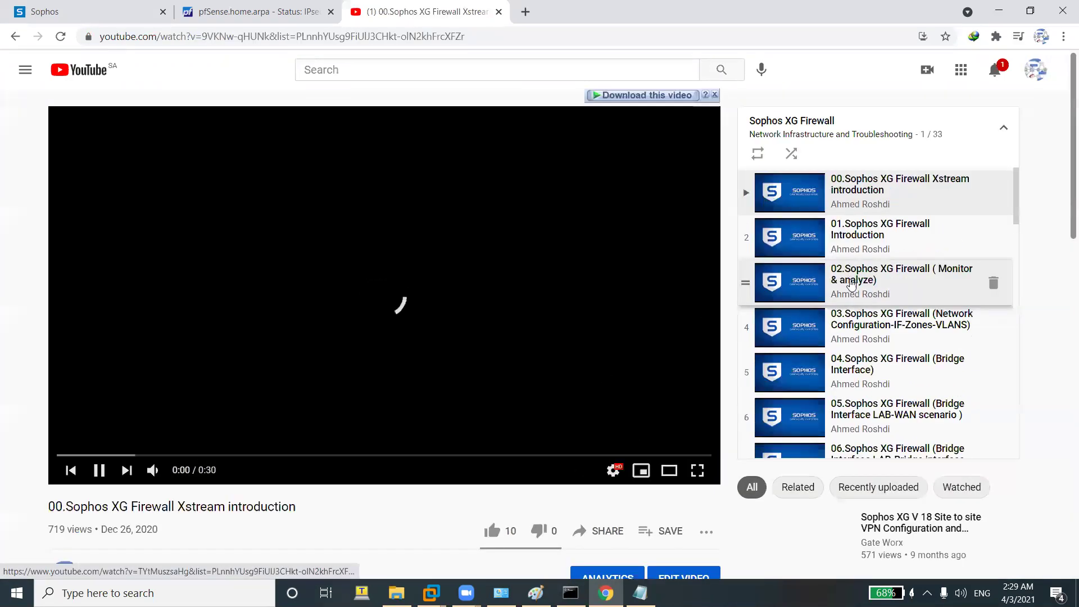
pyautogui.press('k')
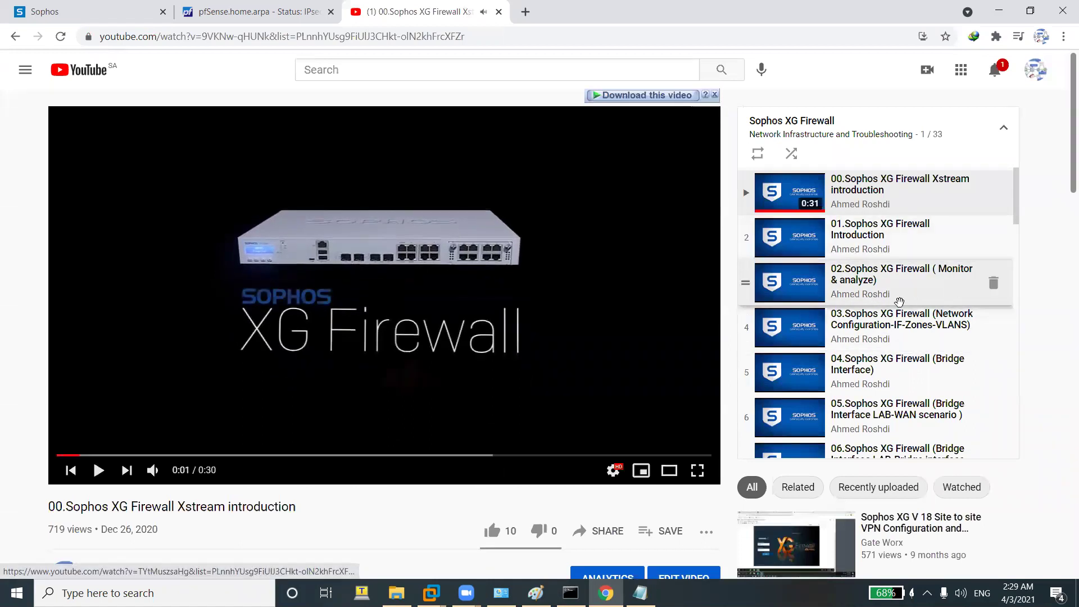
pyautogui.scroll(-6, 894, 320)
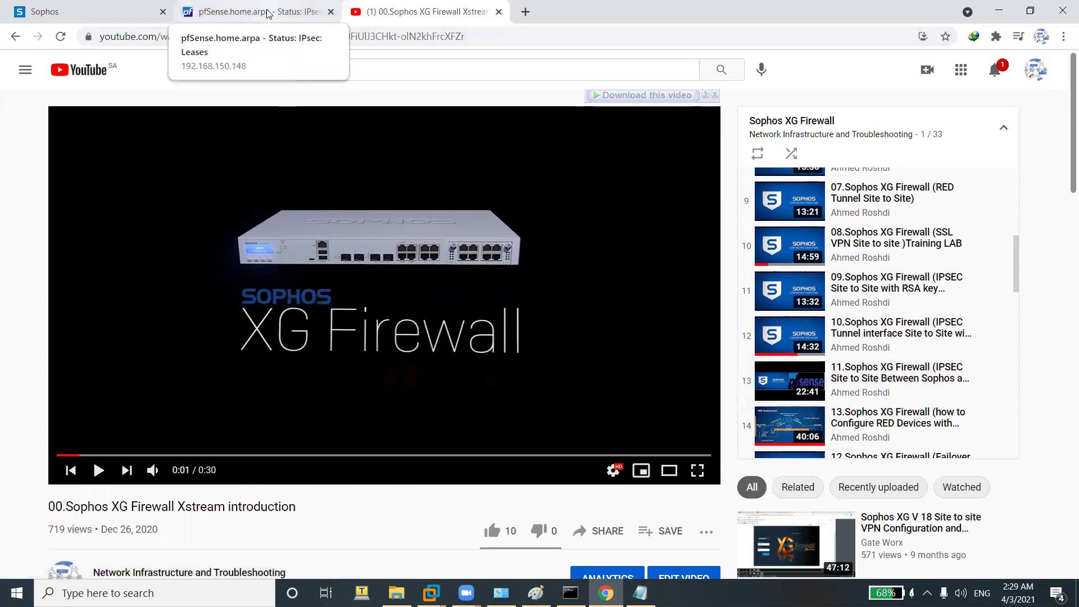
pyautogui.click(715, 94)
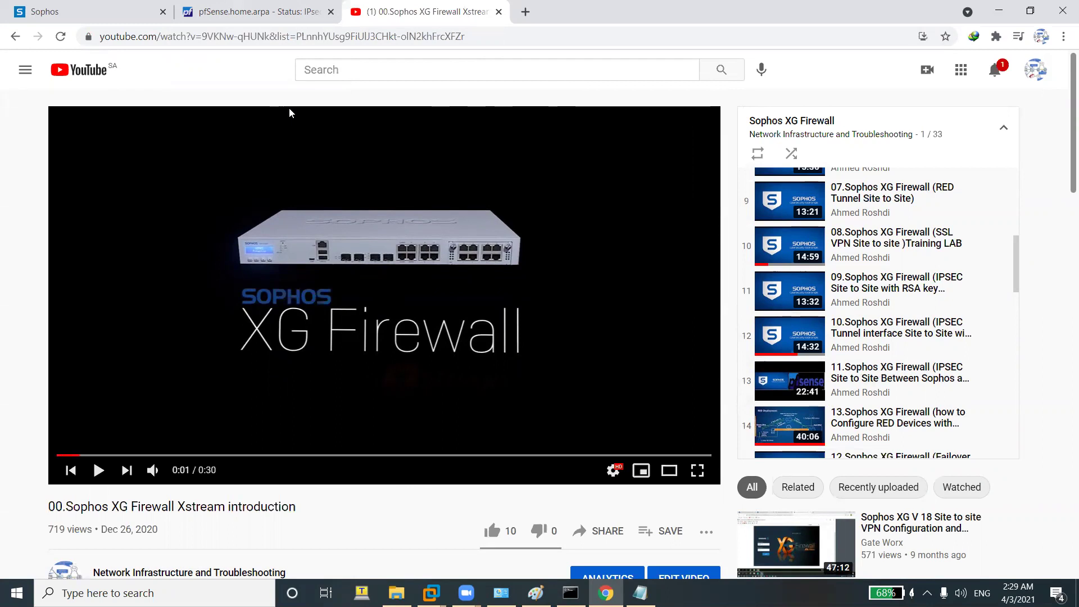
pyautogui.click(275, 13)
pyautogui.click(404, 12)
pyautogui.click(85, 12)
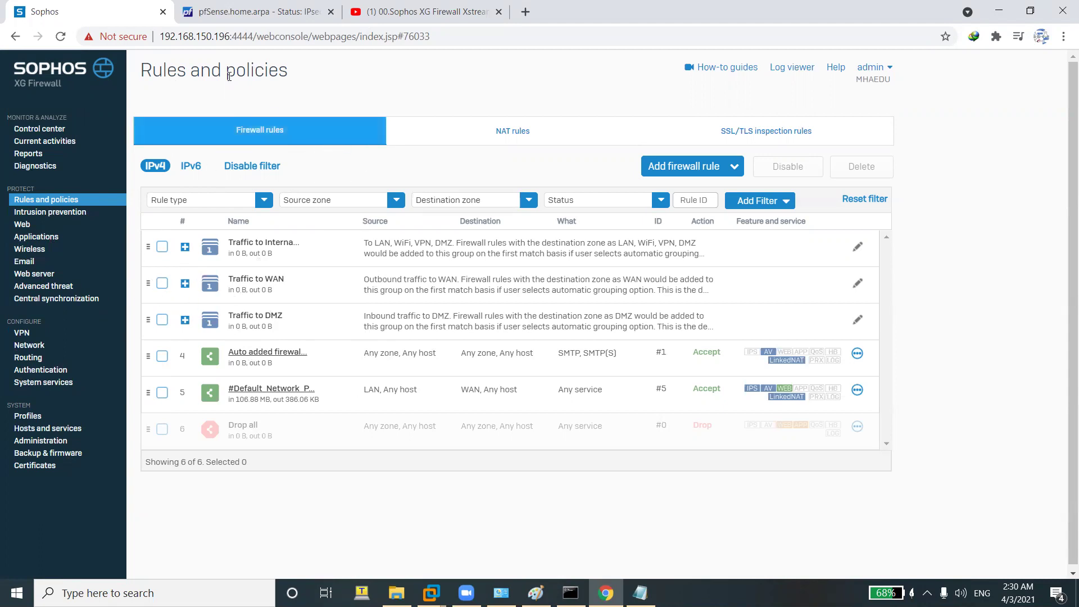
pyautogui.click(254, 14)
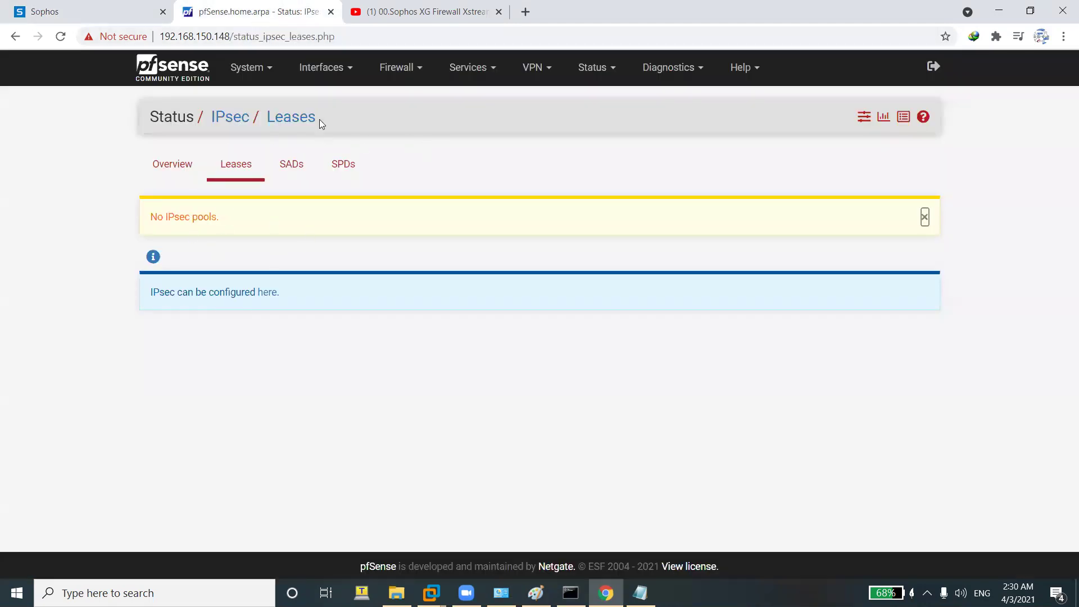
pyautogui.click(98, 8)
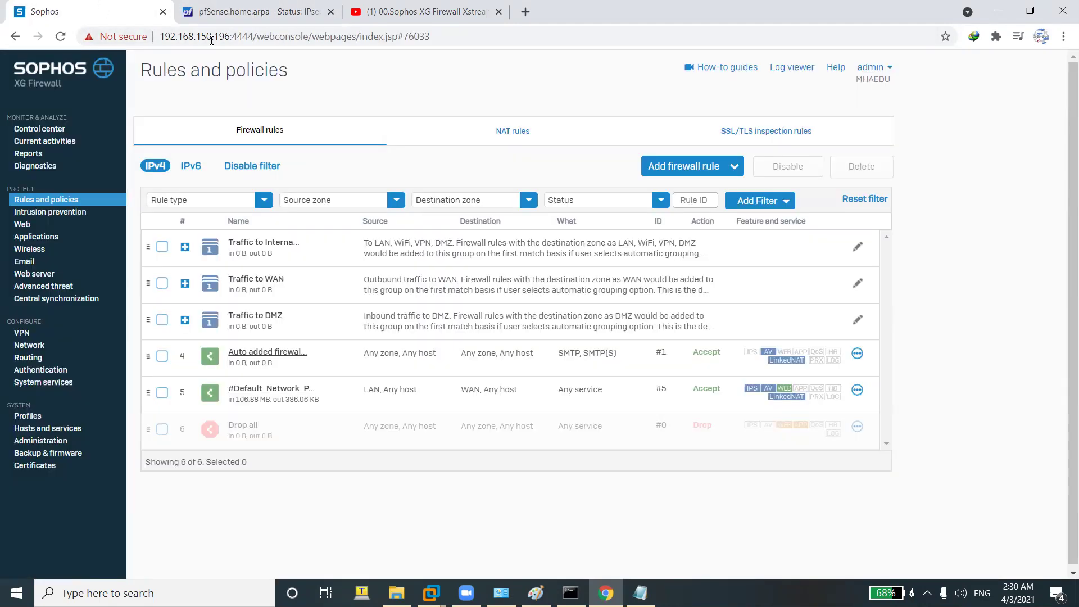
pyautogui.click(294, 15)
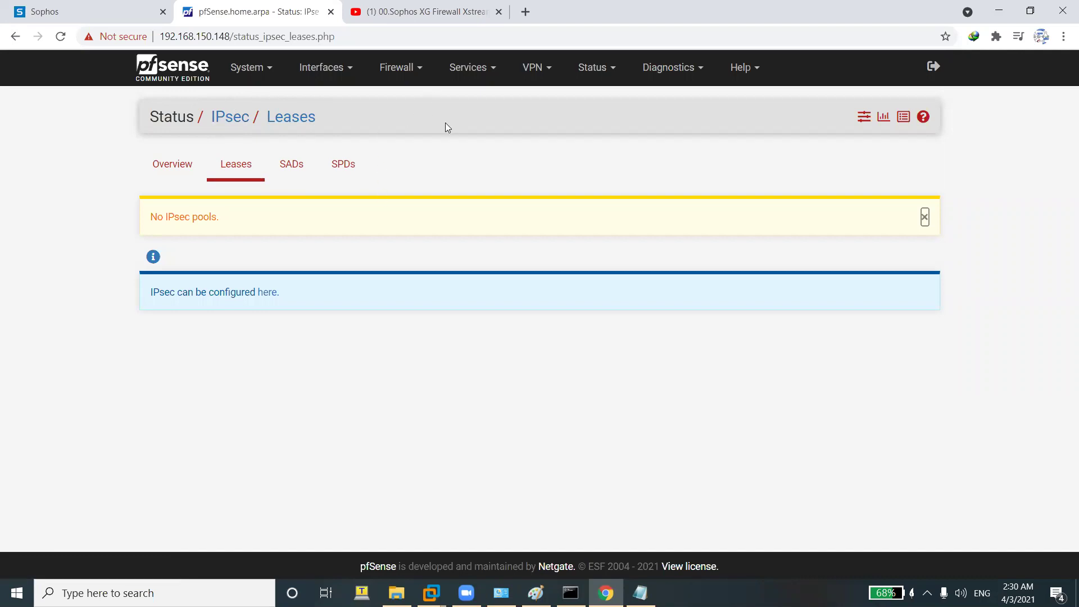
# Switch to the open Notepad document, save its changes and close it.
pyautogui.click(641, 593)
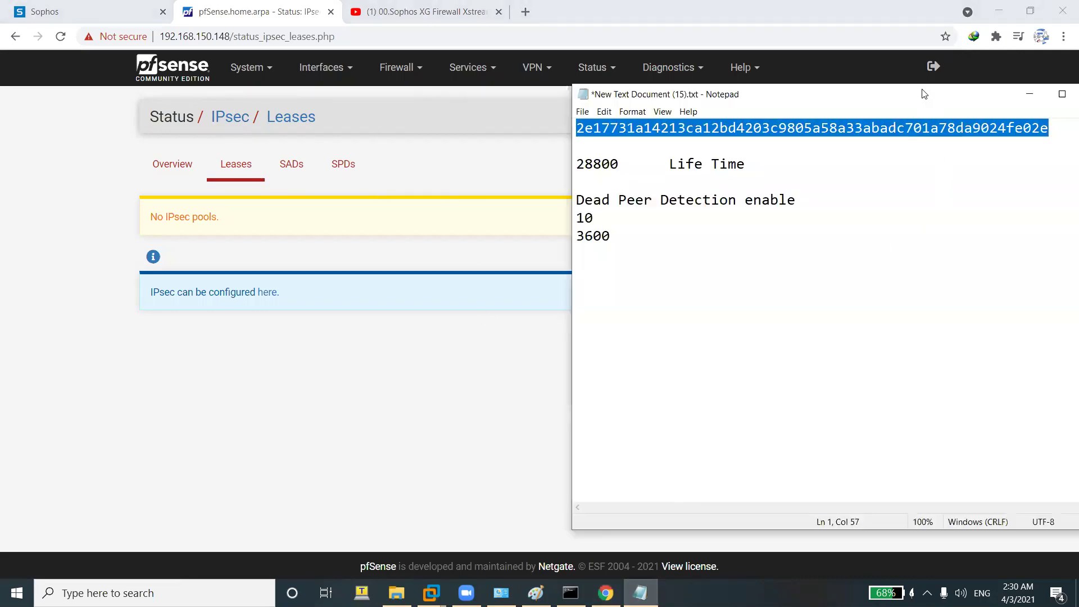
pyautogui.moveTo(925, 94); pyautogui.dragTo(714, 89)
pyautogui.click(885, 89)
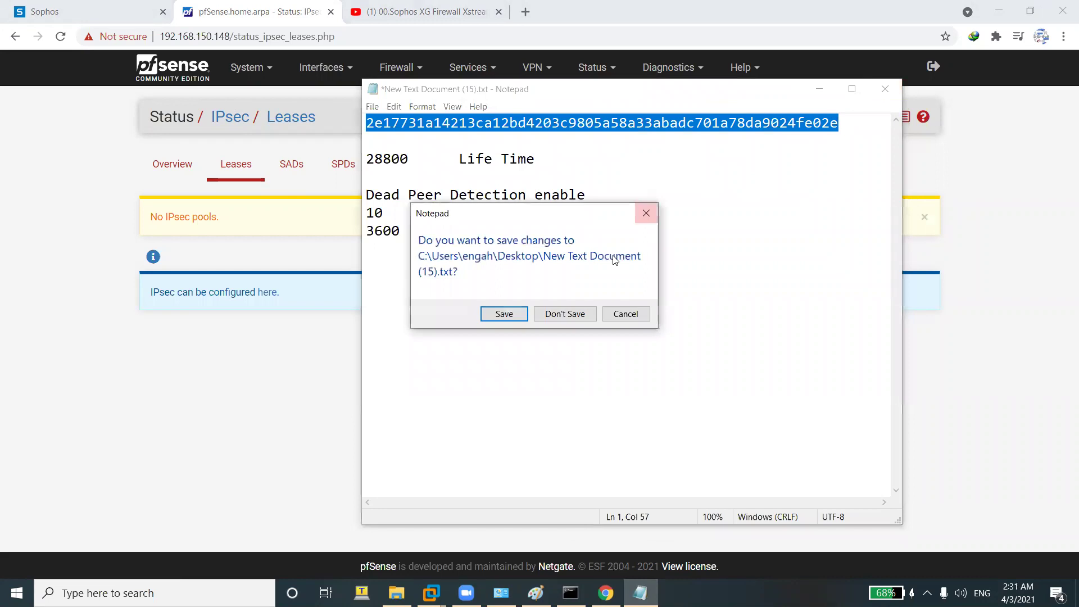
pyautogui.click(504, 314)
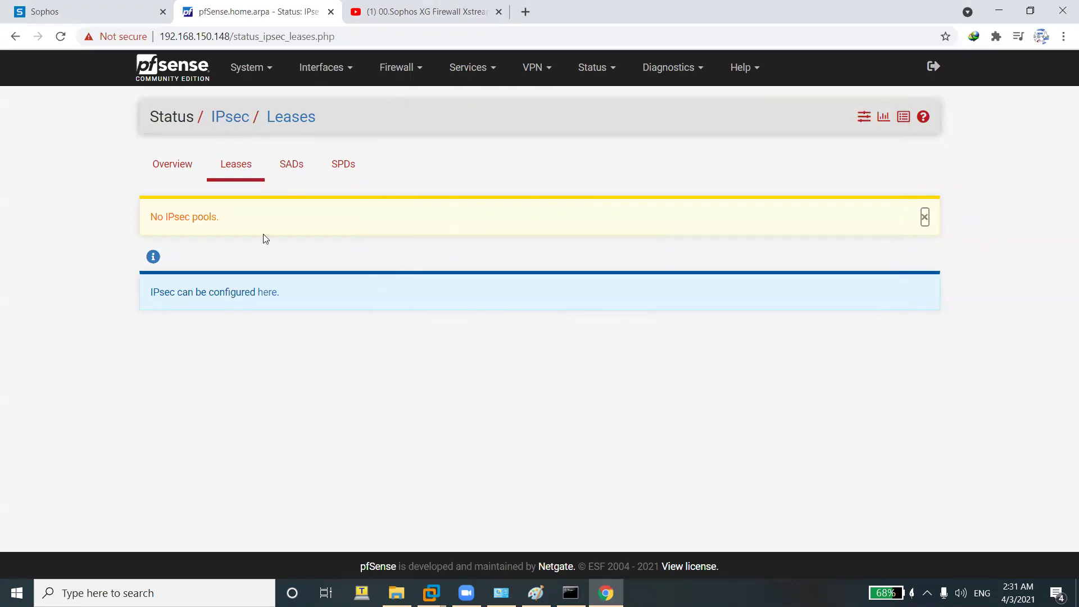
# Switch to the Sophos firewall and display its list of VPN IPsec policies.
pyautogui.click(40, 12)
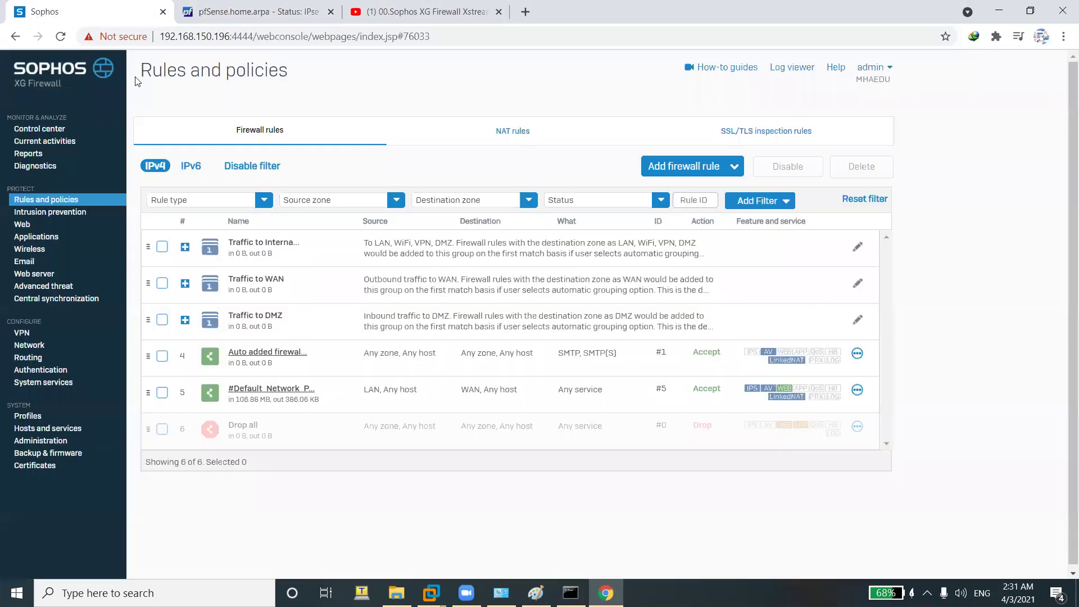
pyautogui.click(22, 333)
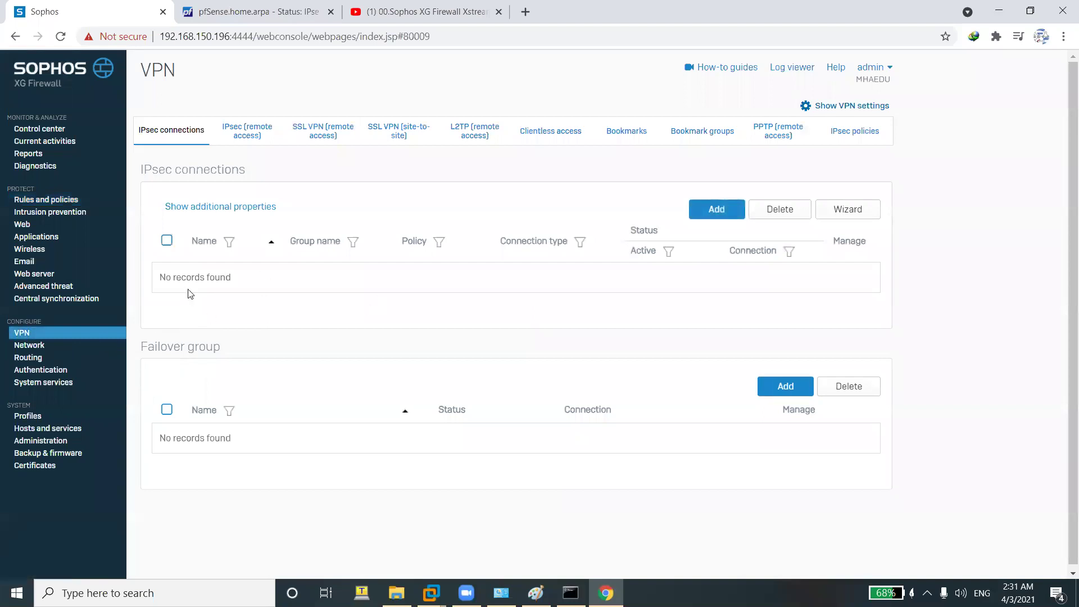
pyautogui.click(854, 134)
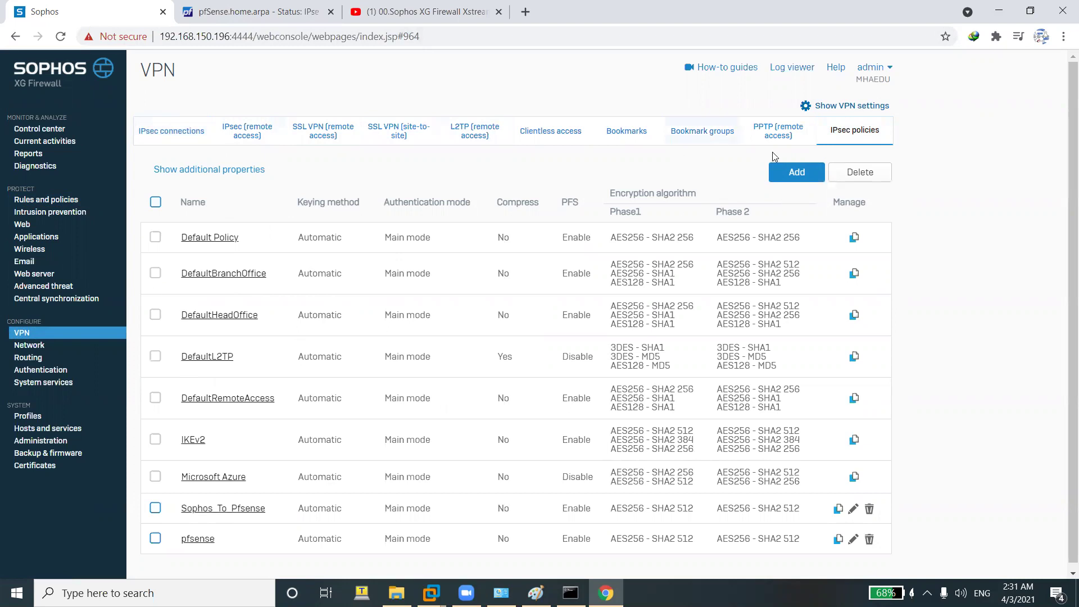
# Switch to pfSense and start a new Phase 1 entry for the IPsec VPN tunnels.
pyautogui.click(282, 11)
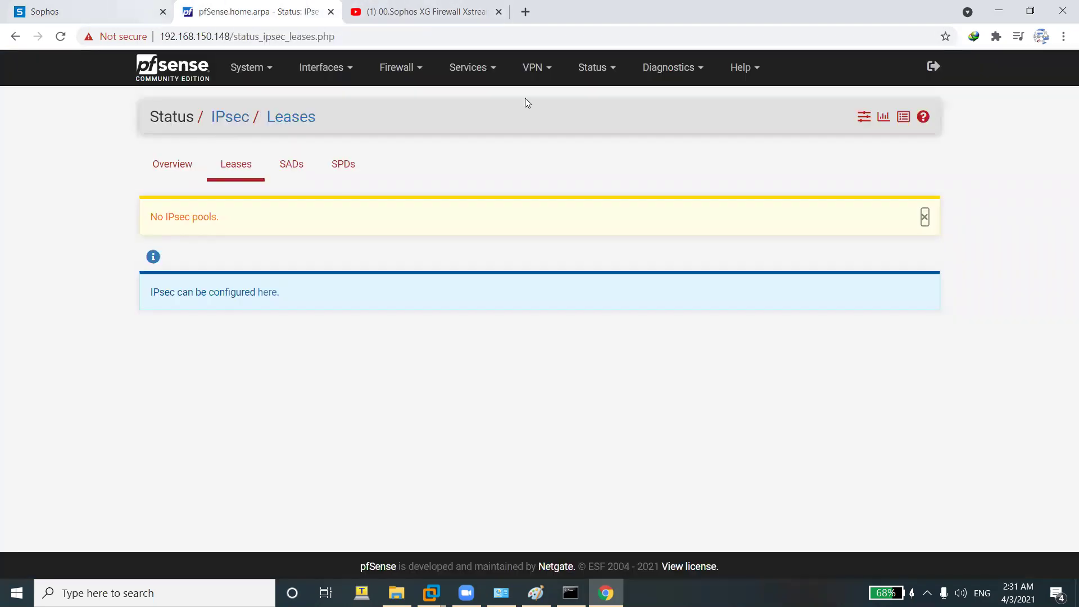
pyautogui.click(534, 74)
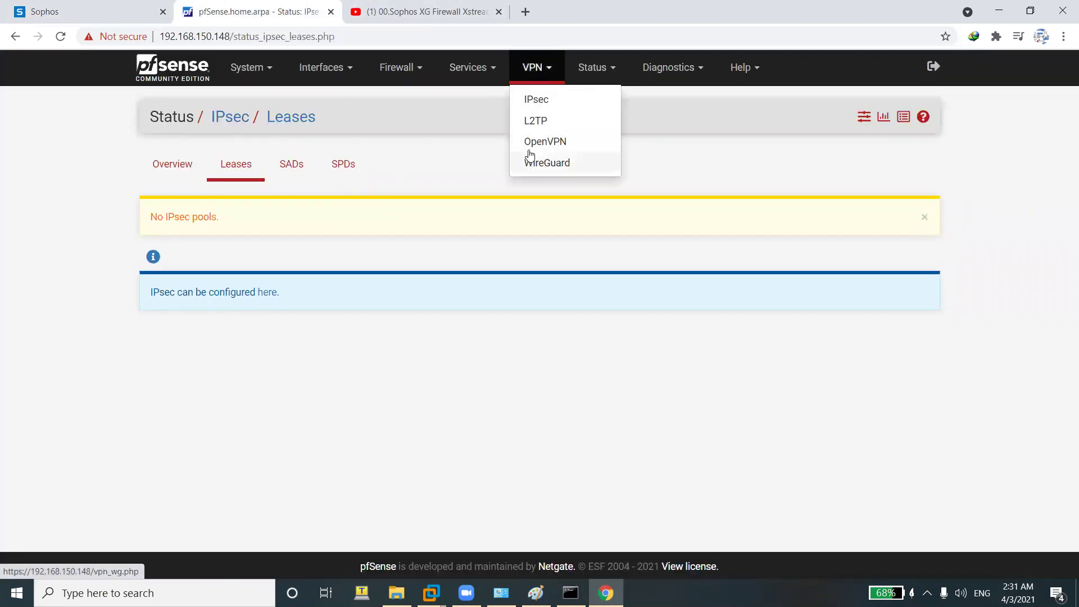
pyautogui.click(534, 100)
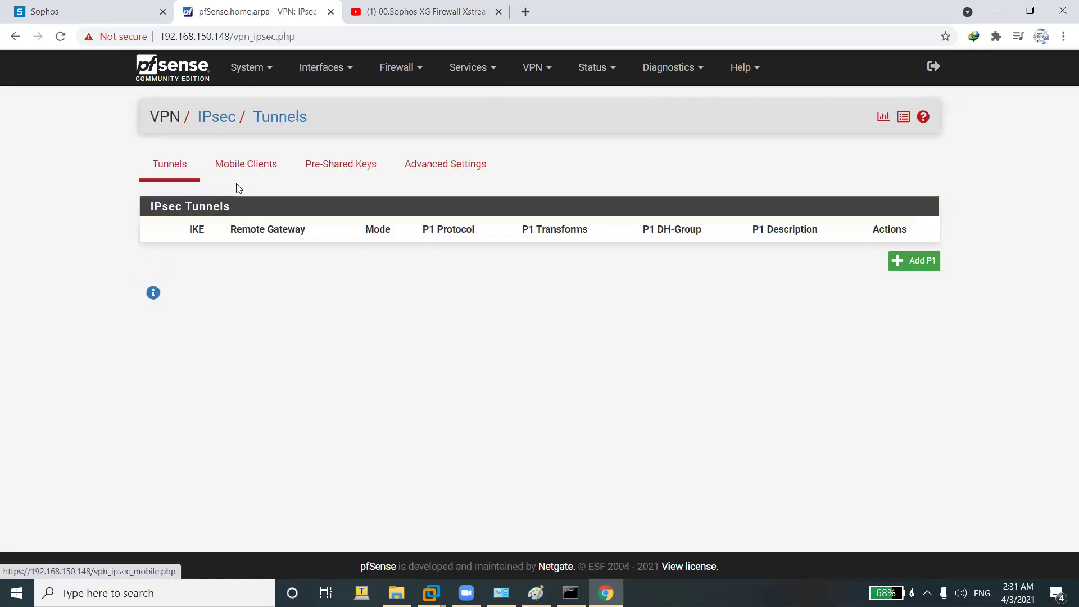
pyautogui.click(923, 266)
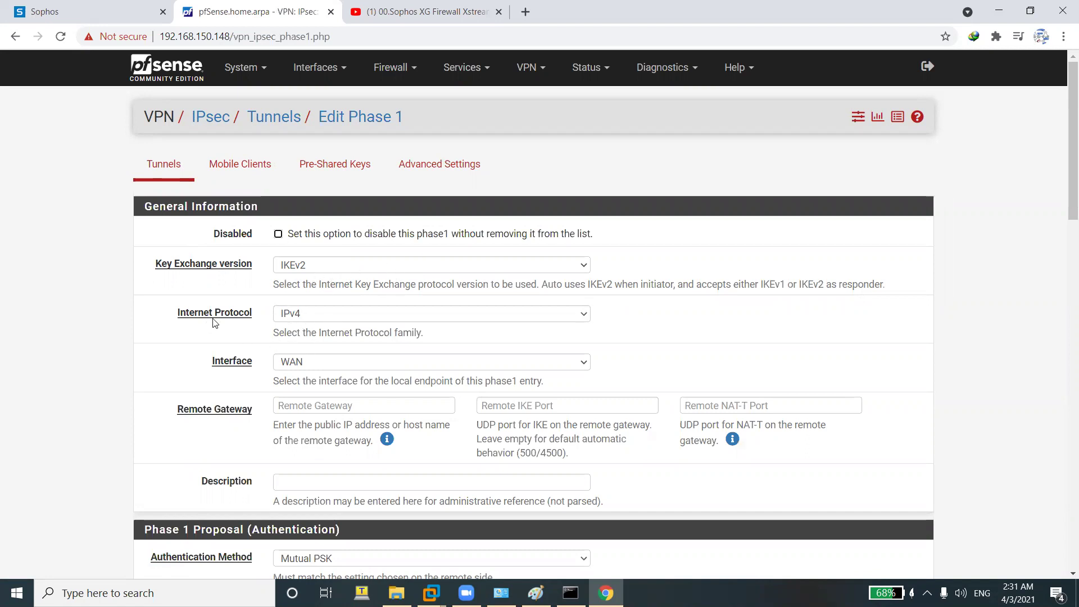
# Try Both (Dual Stack) as the Phase 1 Internet Protocol and return the choice to IPv4.
pyautogui.moveTo(255, 315); pyautogui.dragTo(174, 308)
pyautogui.click(294, 316)
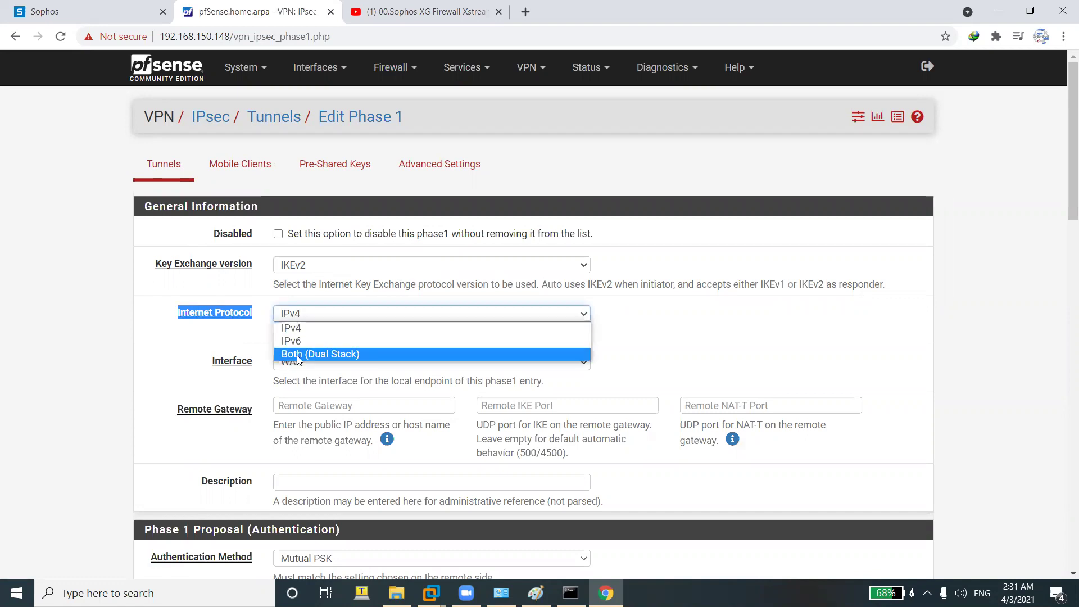
pyautogui.click(297, 354)
pyautogui.click(302, 318)
pyautogui.click(298, 328)
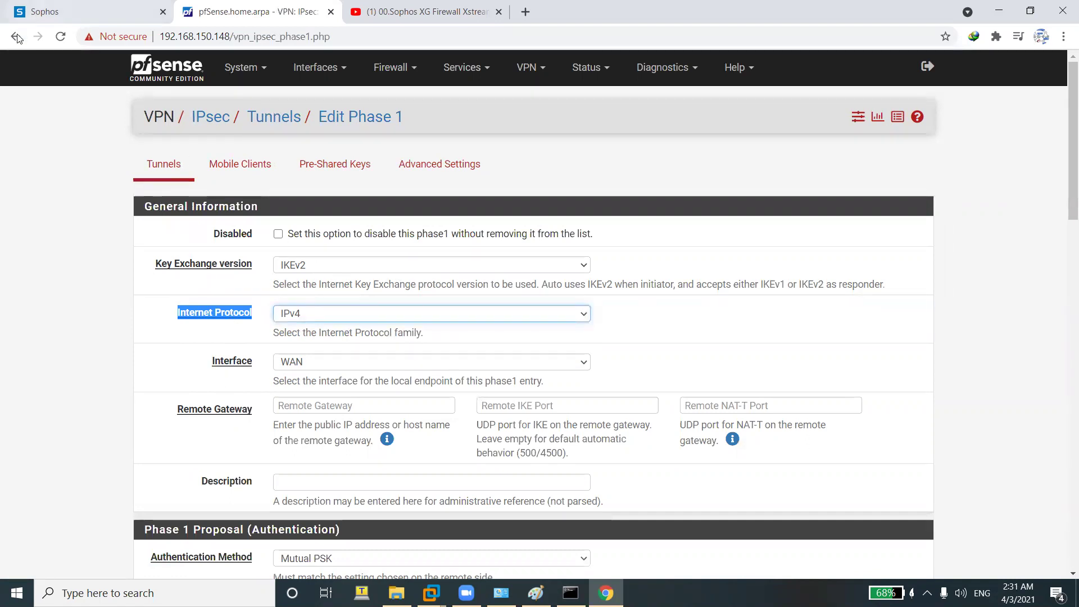
# Switch to the Sophos firewall, start a new IPsec connection and view its gateway settings.
pyautogui.click(40, 12)
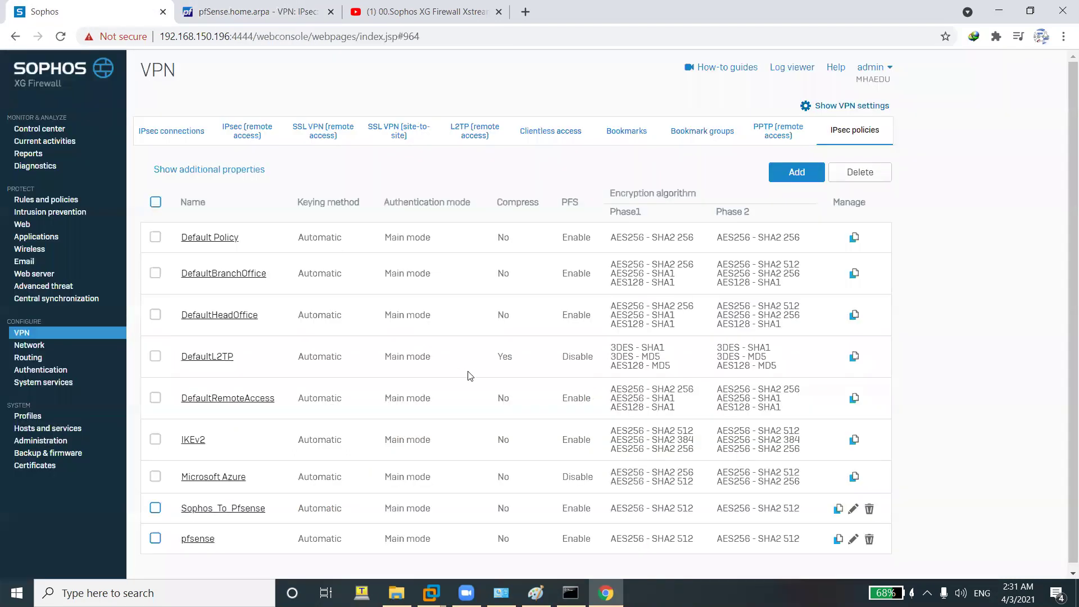
pyautogui.click(45, 334)
pyautogui.click(704, 208)
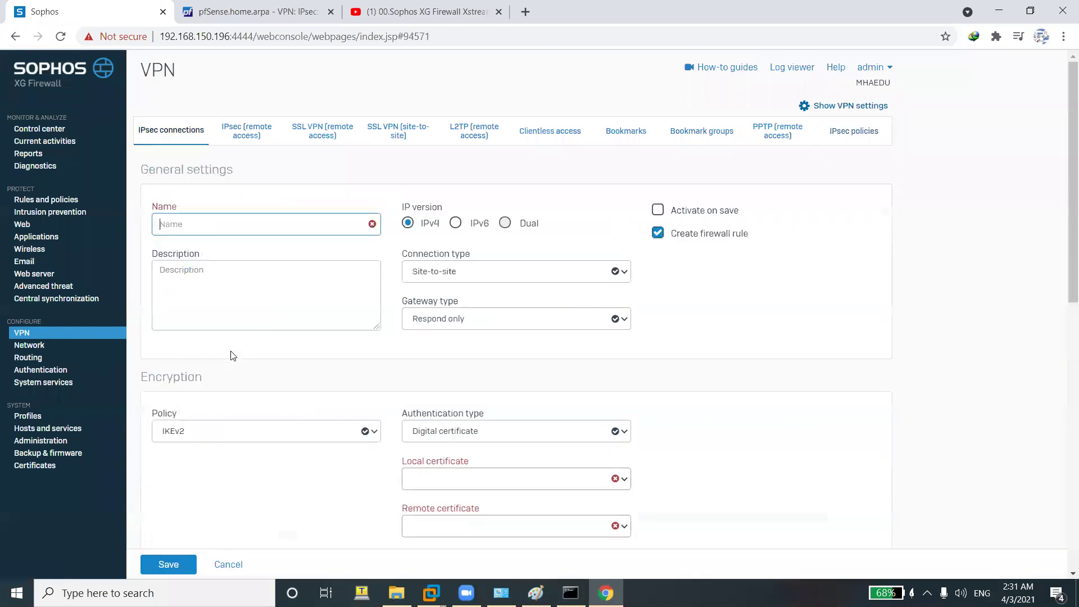
pyautogui.scroll(-6, 203, 393)
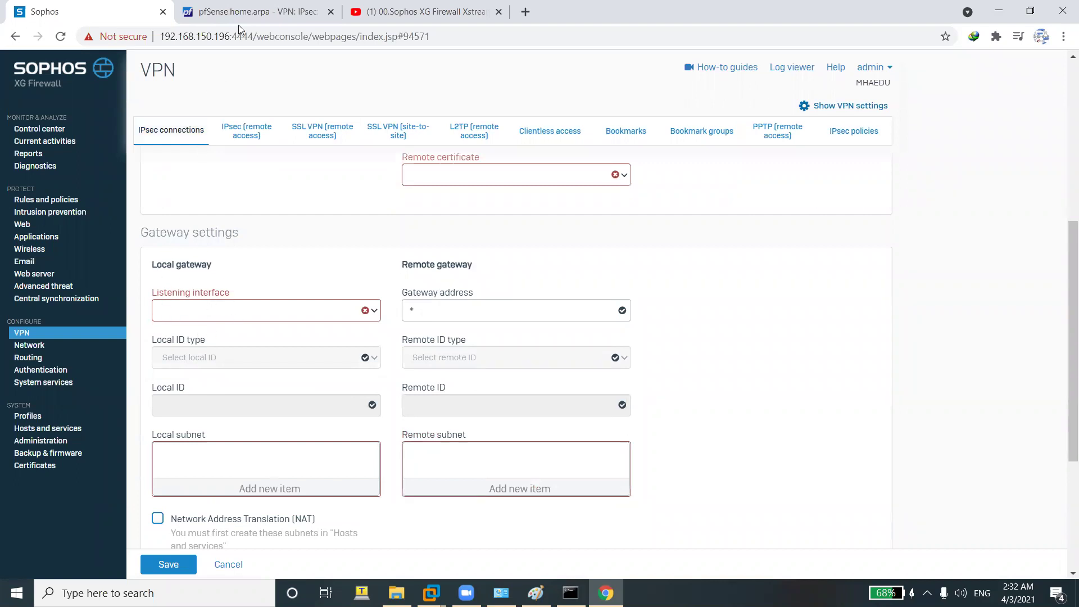
# Switch to pfSense and check the Phase 1 interface choices, keeping WAN.
pyautogui.click(253, 12)
pyautogui.doubleClick(251, 363)
pyautogui.click(284, 363)
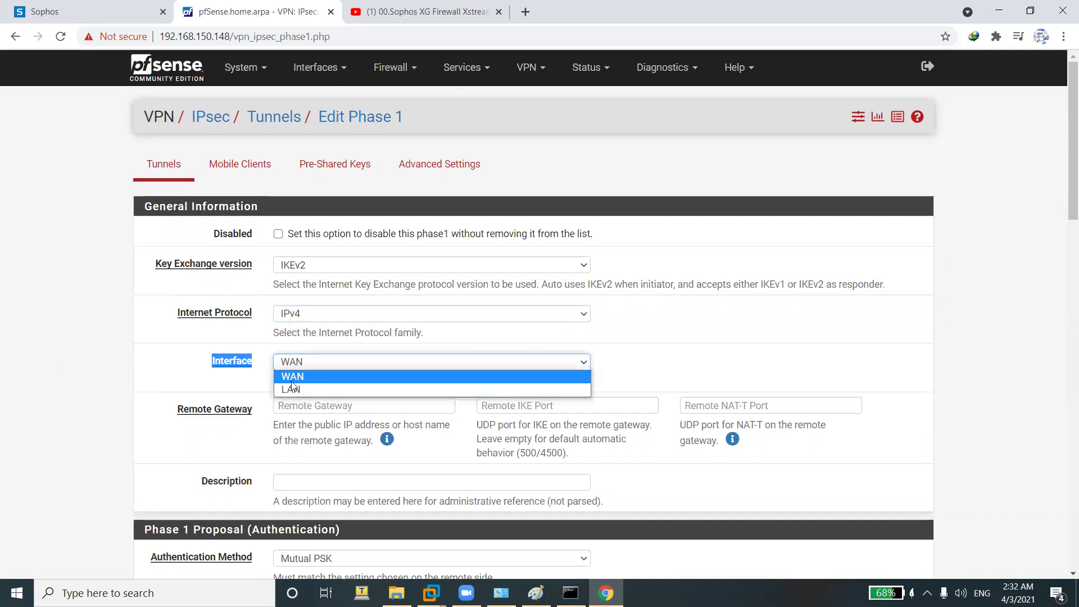
pyautogui.click(206, 386)
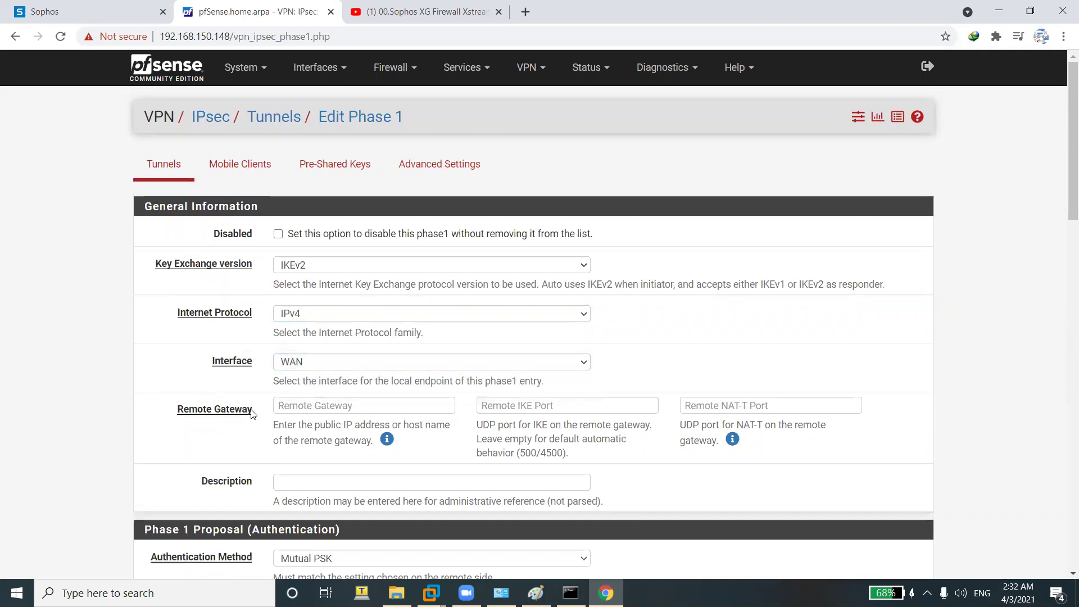
# Compare the remote gateway address setting of the Sophos connection with the Remote Gateway field in pfSense's Phase 1 form.
pyautogui.click(132, 7)
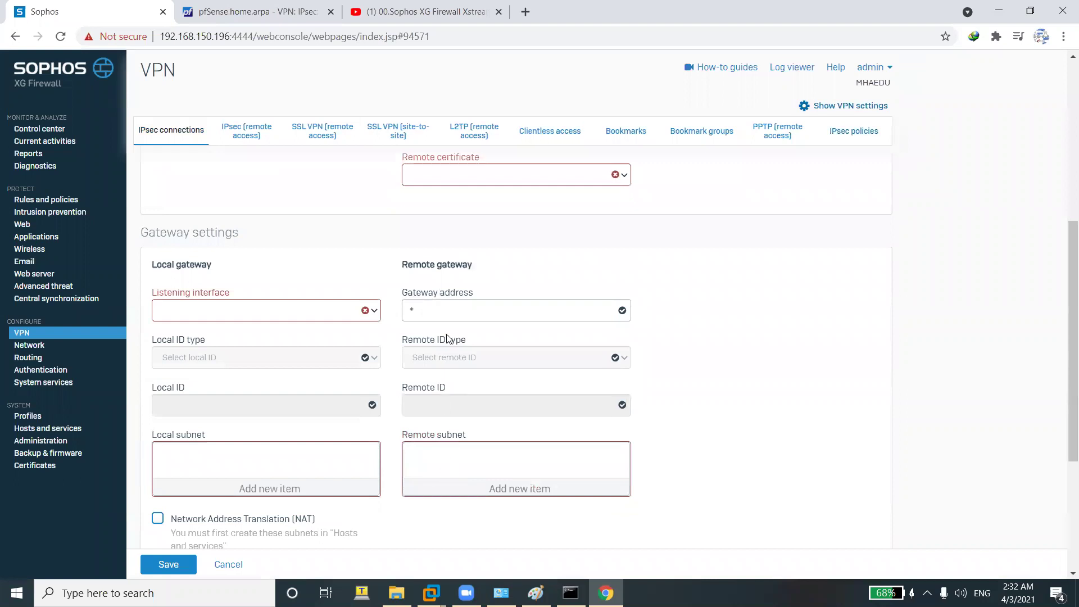
pyautogui.moveTo(477, 273); pyautogui.dragTo(332, 286)
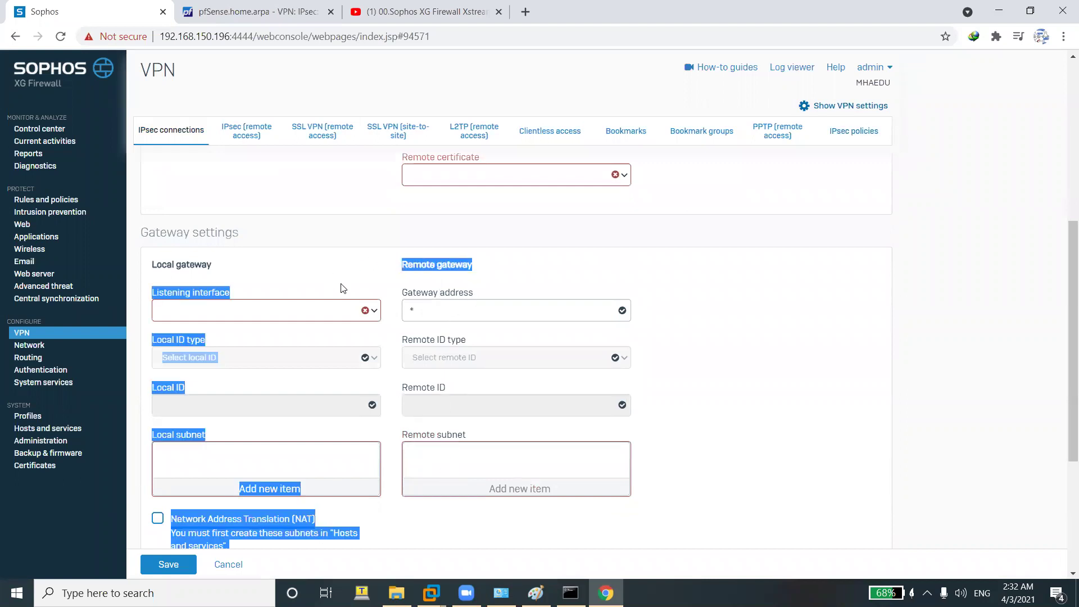
pyautogui.moveTo(508, 277); pyautogui.dragTo(398, 297)
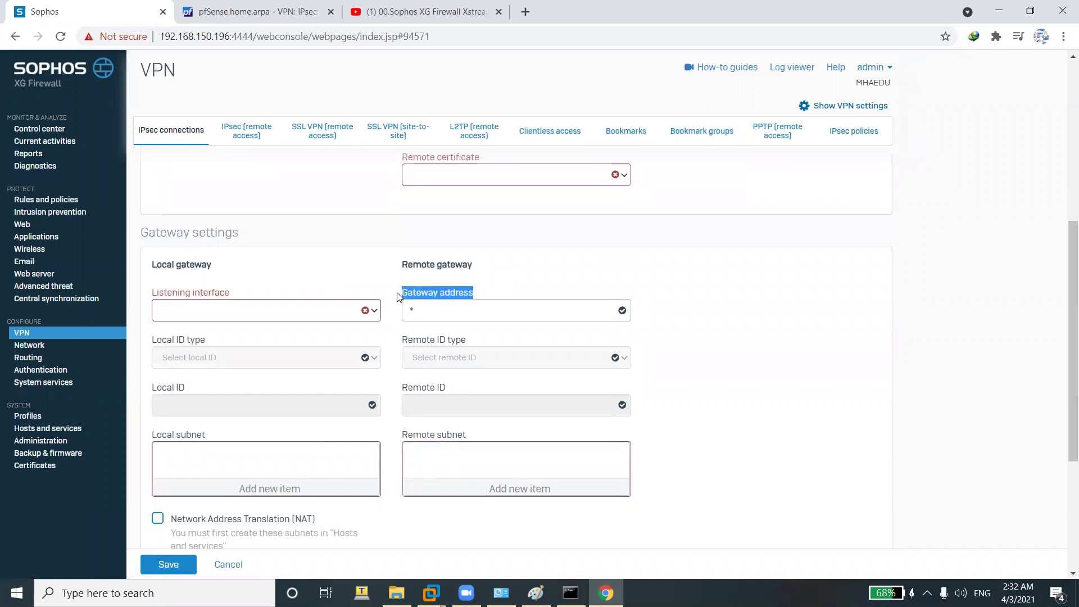
pyautogui.click(257, 7)
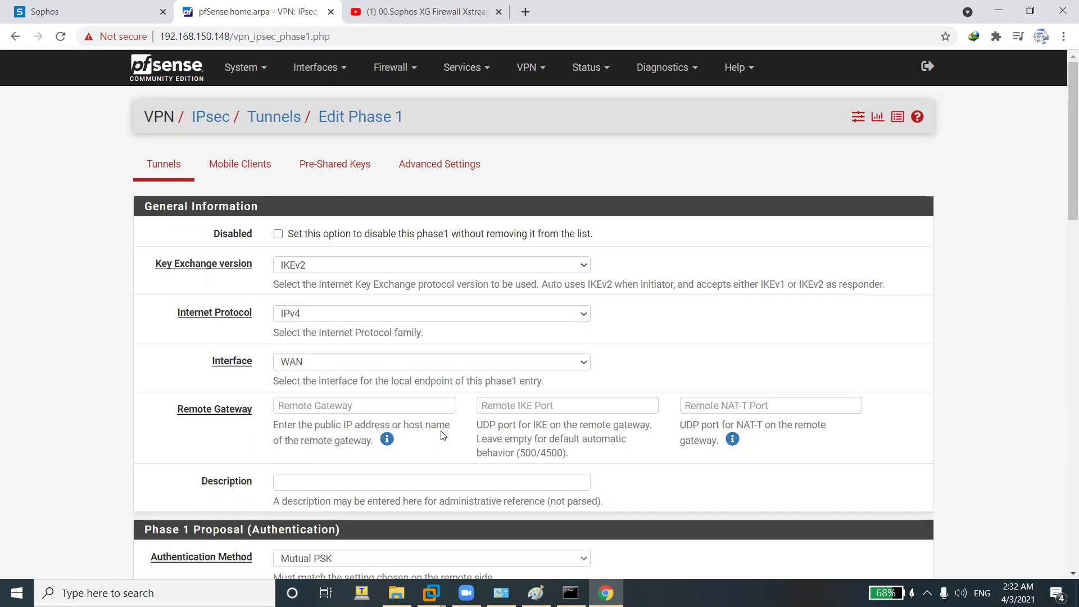
pyautogui.moveTo(405, 425)
pyautogui.mouseDown()
pyautogui.moveTo(457, 429)
pyautogui.moveTo(419, 439)
pyautogui.mouseUp()
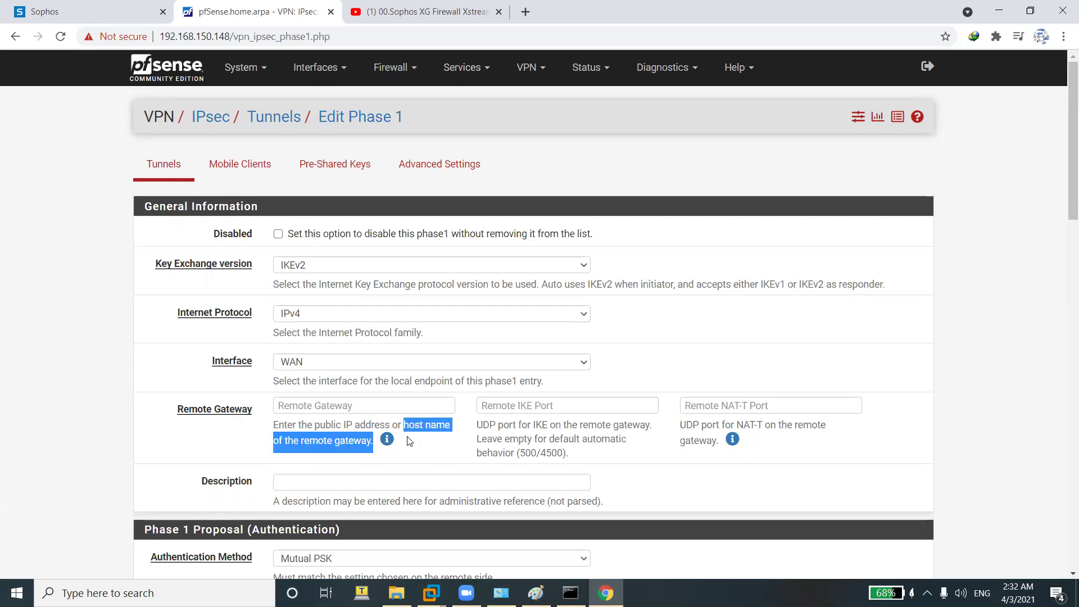
pyautogui.click(84, 11)
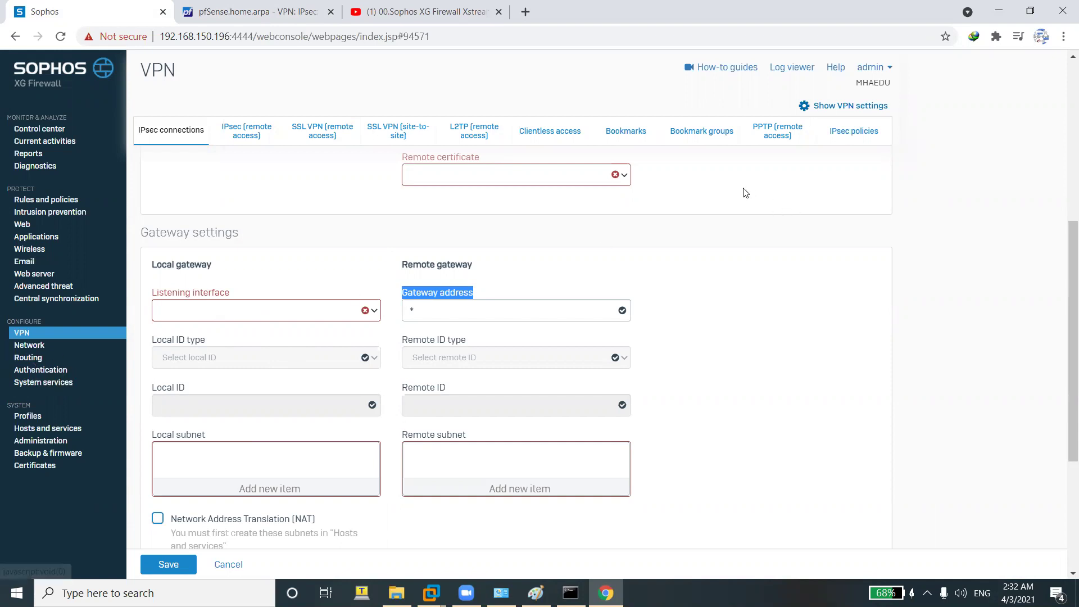
# Start a new dynamic DNS entry in the Sophos network settings and set its service provider to Sophos.
pyautogui.click(50, 383)
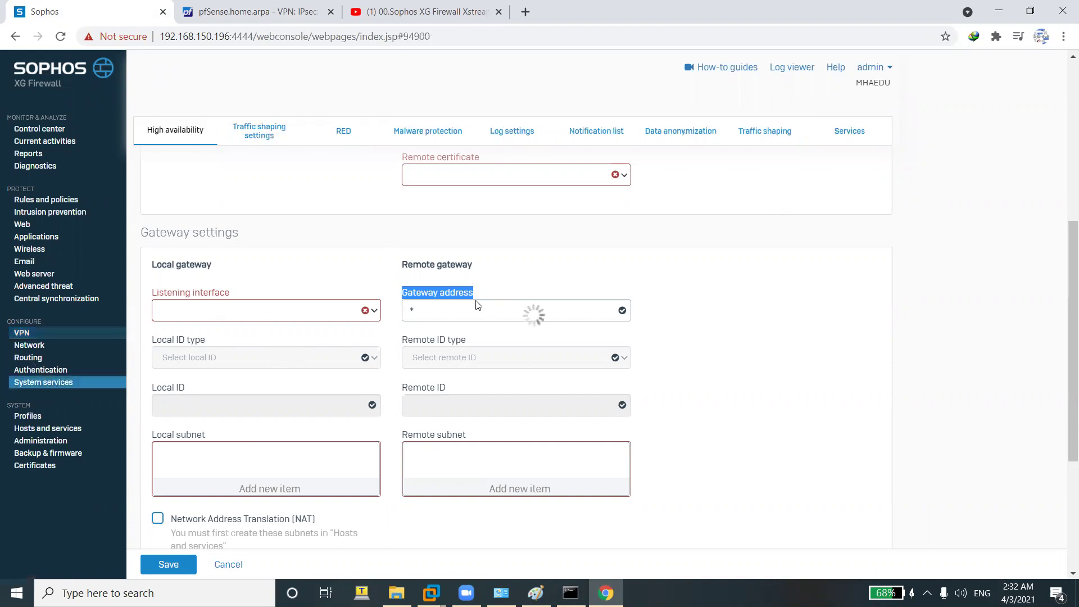
pyautogui.click(42, 358)
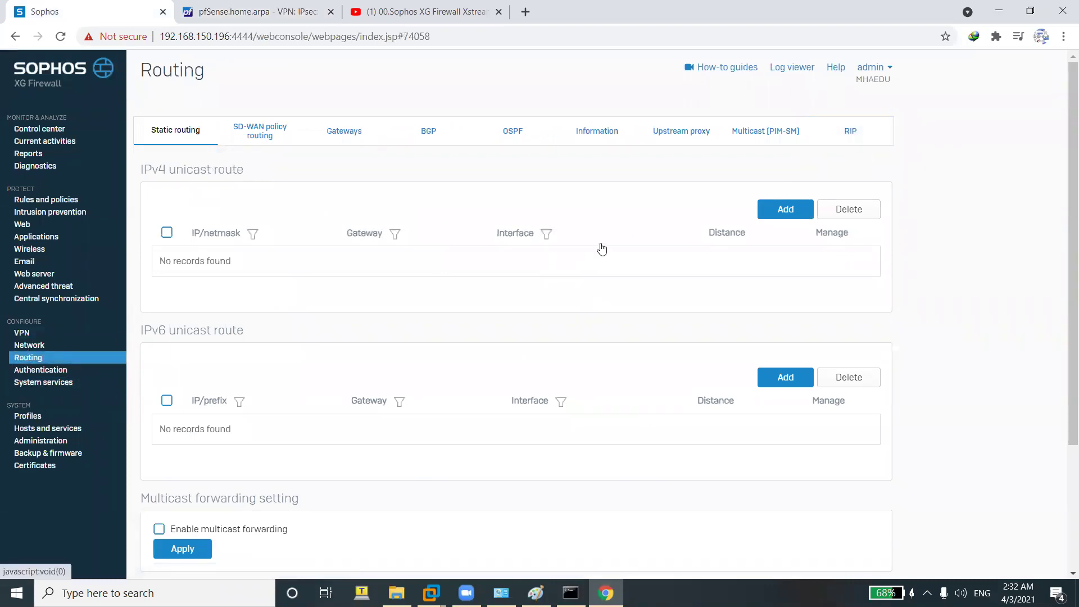
pyautogui.click(38, 346)
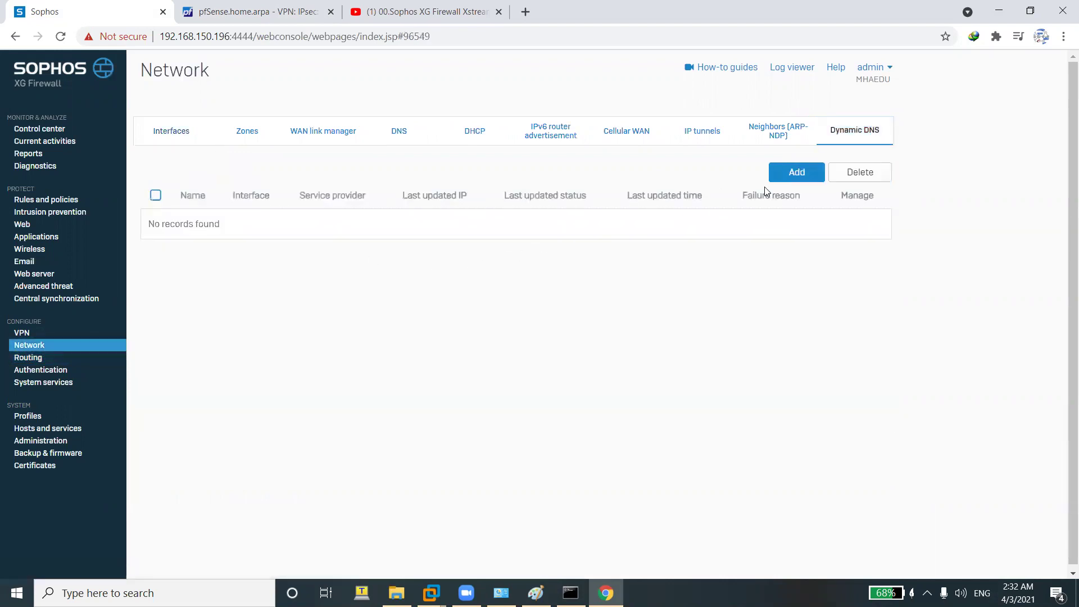
pyautogui.click(774, 178)
pyautogui.click(427, 387)
pyautogui.click(397, 520)
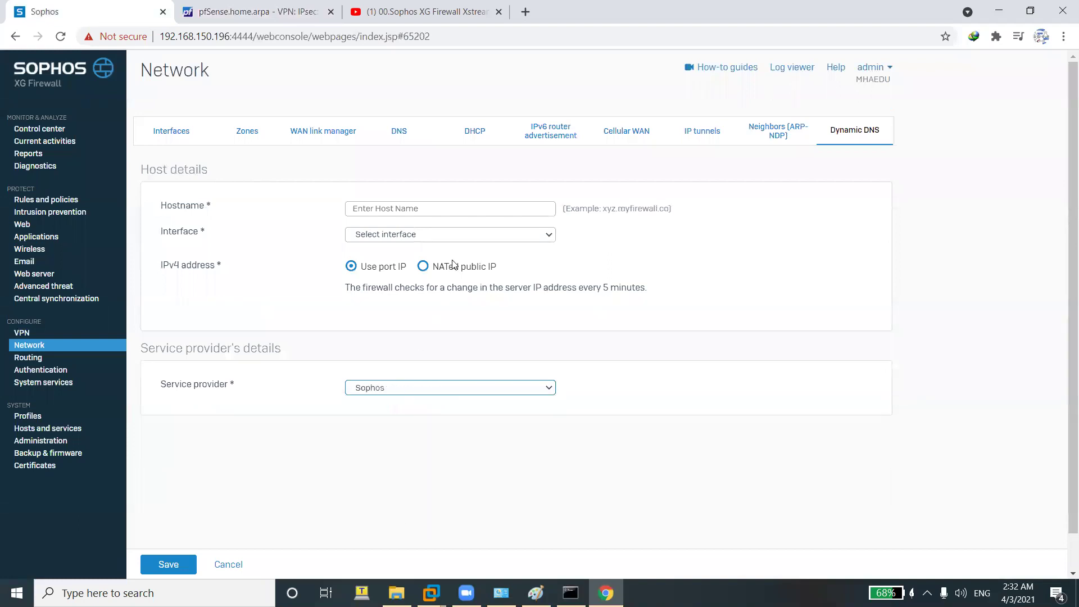
# Enter Myfirewall.myfirewall.co as the hostname of the dynamic DNS entry.
pyautogui.click(420, 210)
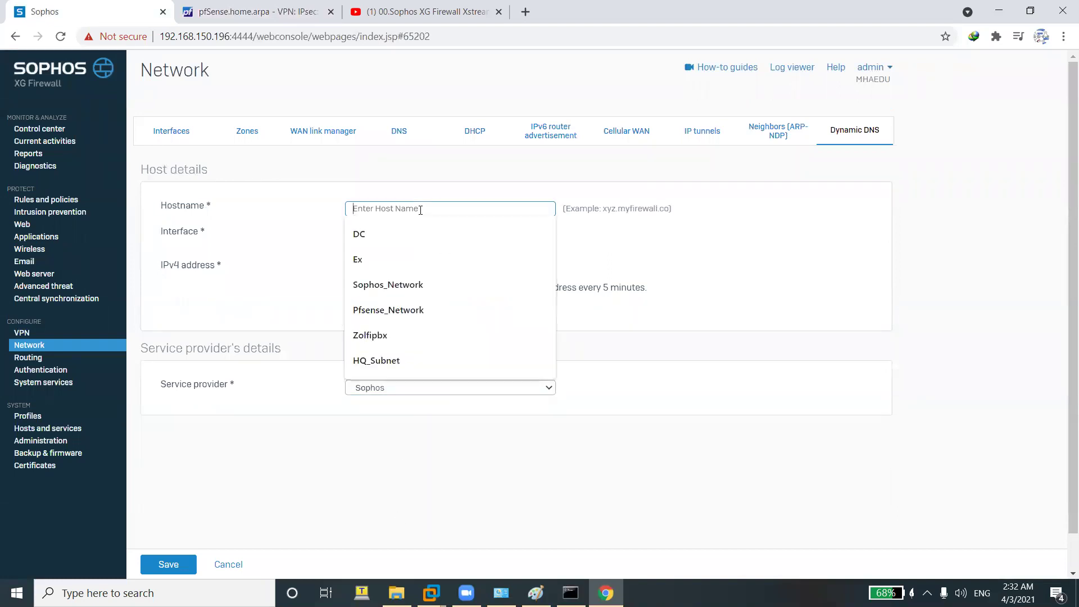
pyautogui.write('so')
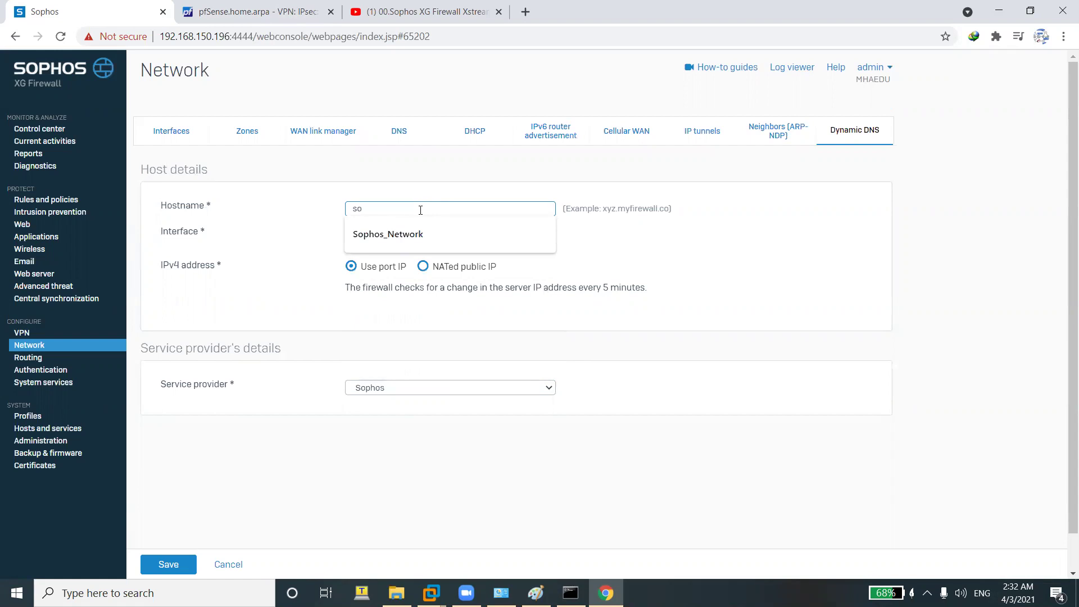
pyautogui.press('BackSpace')
pyautogui.press('BackSpace')
pyautogui.write('M')
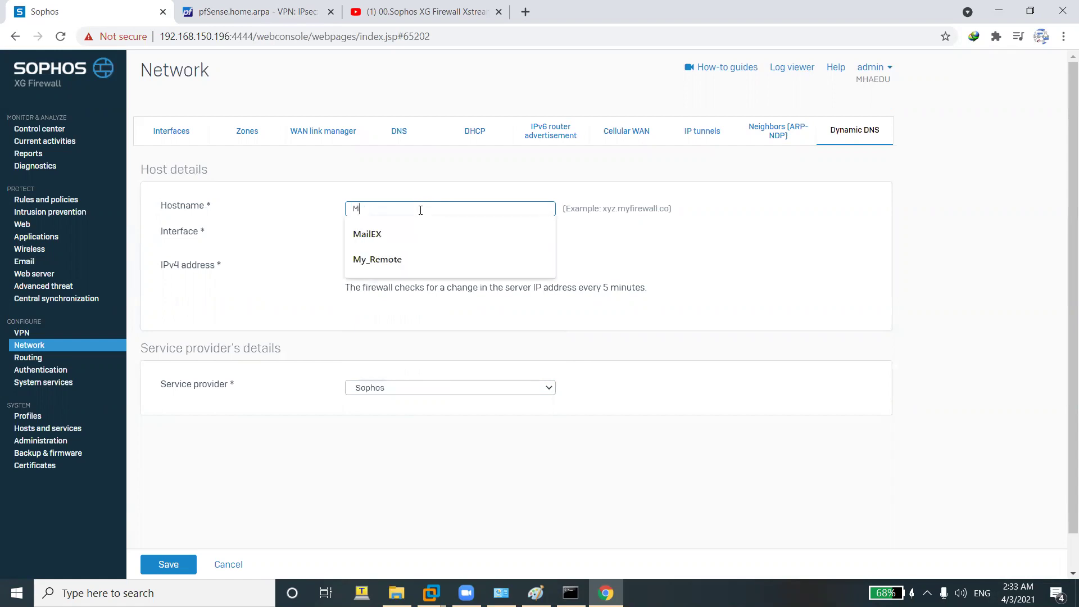
pyautogui.write('yfirewall.myfireall.co')
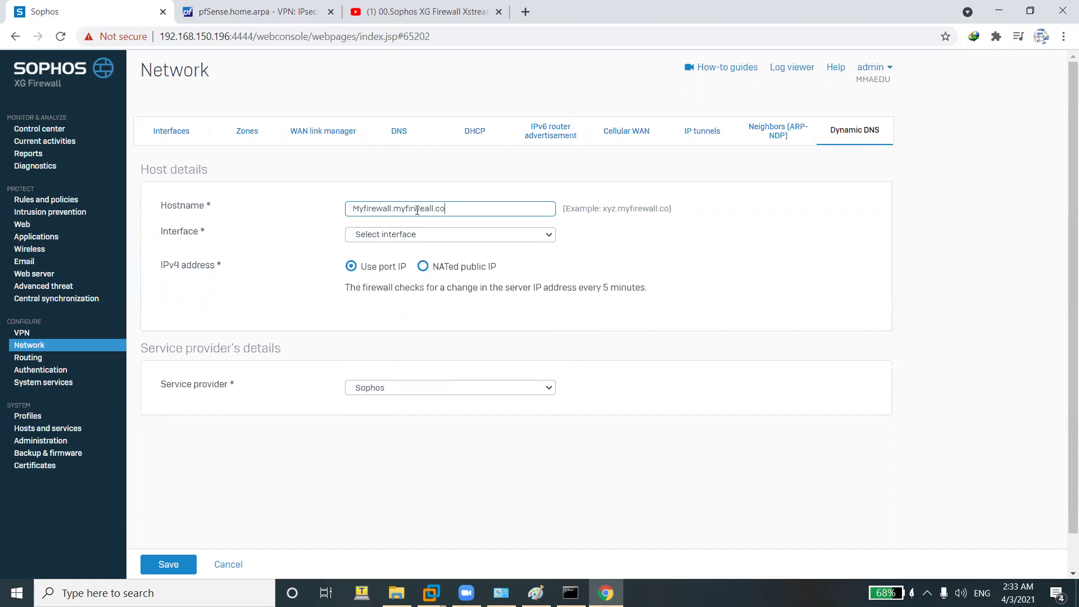
pyautogui.write('w')
pyautogui.press('BackSpace')
pyautogui.write('e')
pyautogui.press('BackSpace')
pyautogui.write('a')
# Set the dynamic DNS interface to PortB - 192.168.150.196 and try to save the entry.
pyautogui.click(434, 235)
pyautogui.click(382, 250)
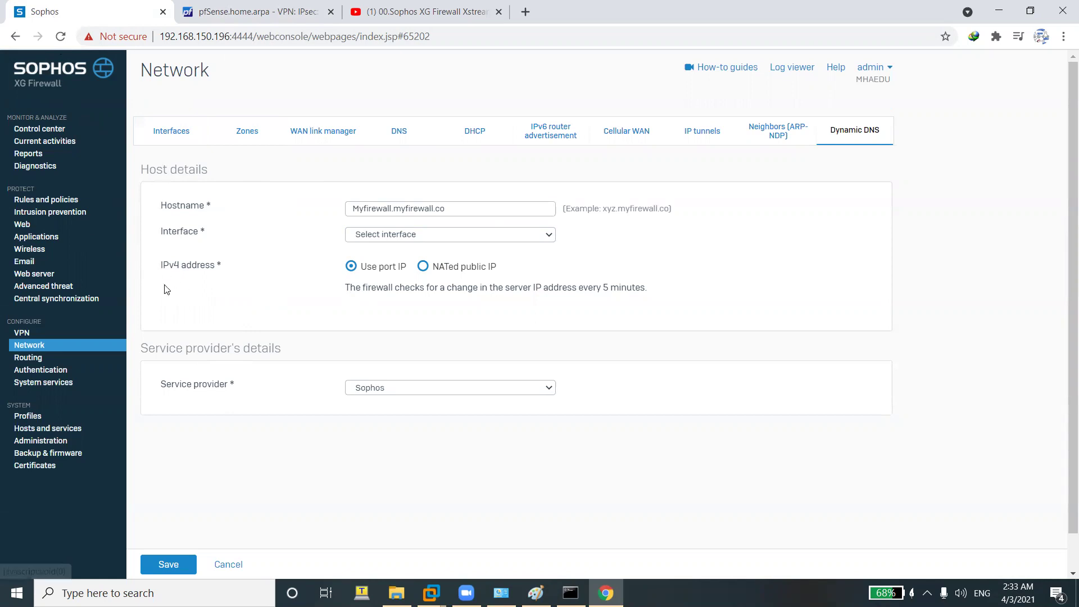
pyautogui.click(396, 236)
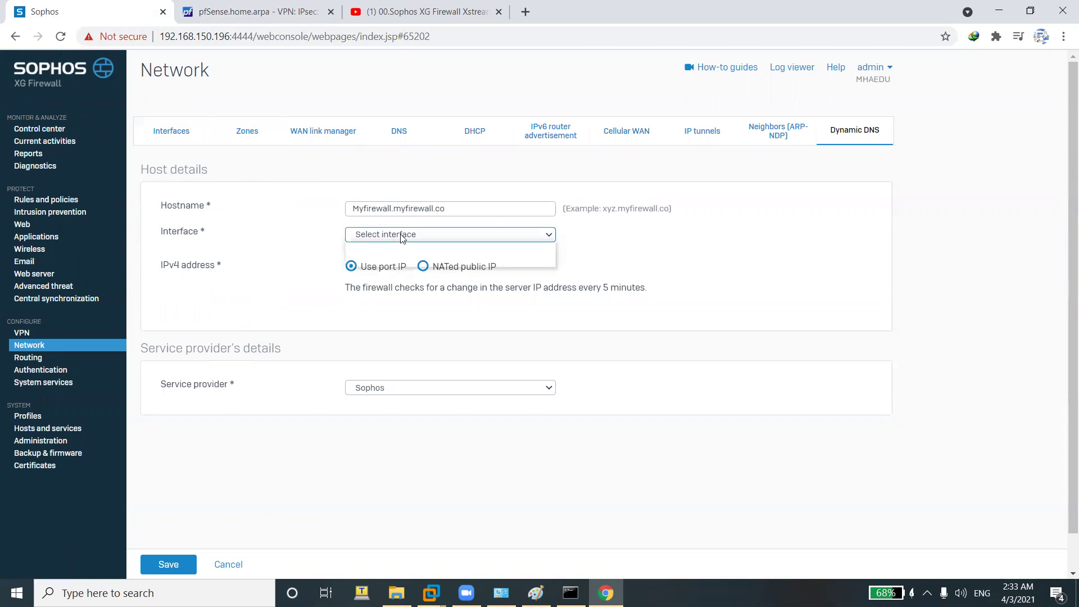
pyautogui.click(371, 255)
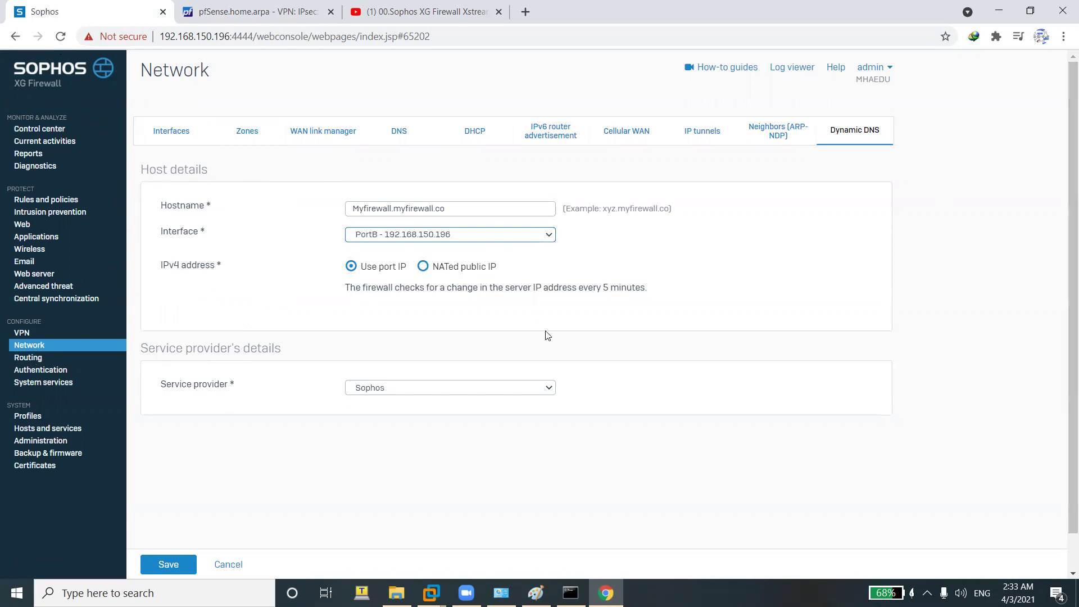
pyautogui.click(169, 565)
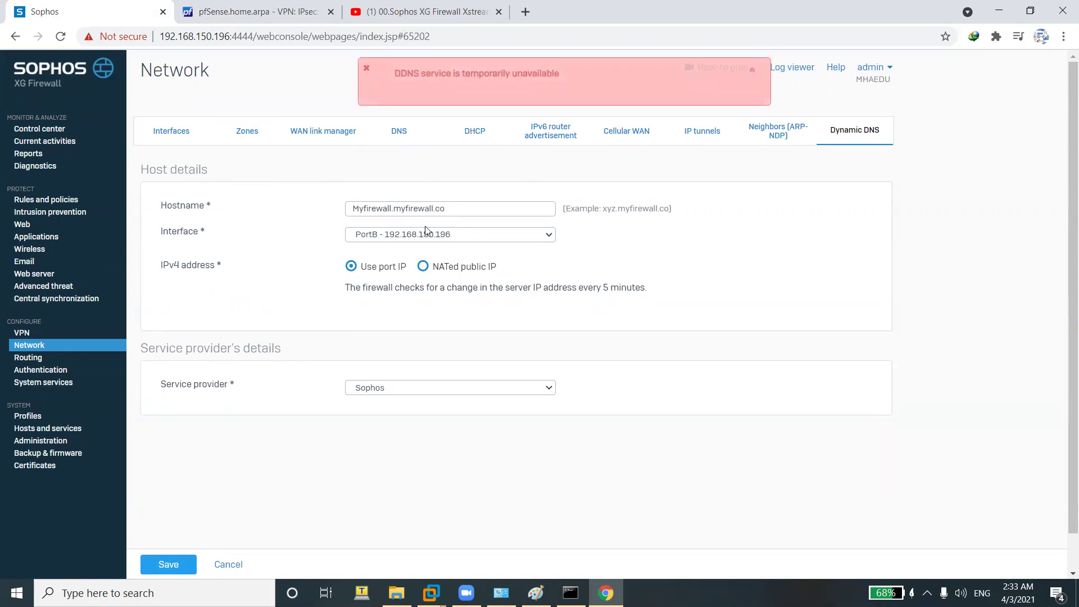
pyautogui.click(171, 565)
# Change the dynamic DNS hostname to domy1.myfirewall.co and try to save the entry again.
pyautogui.moveTo(392, 210); pyautogui.dragTo(344, 214)
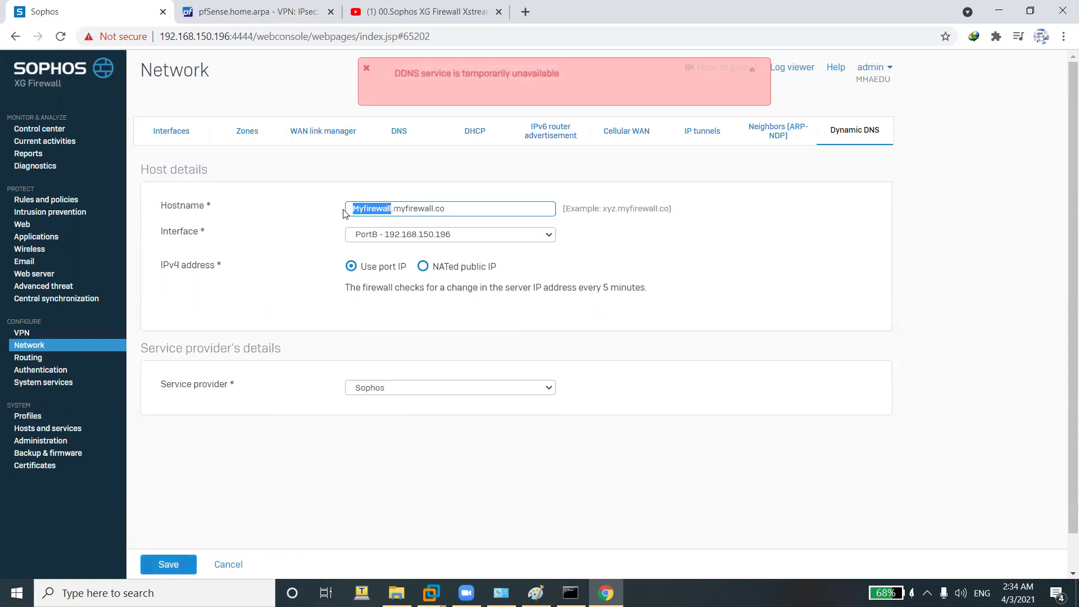
pyautogui.write('domy1')
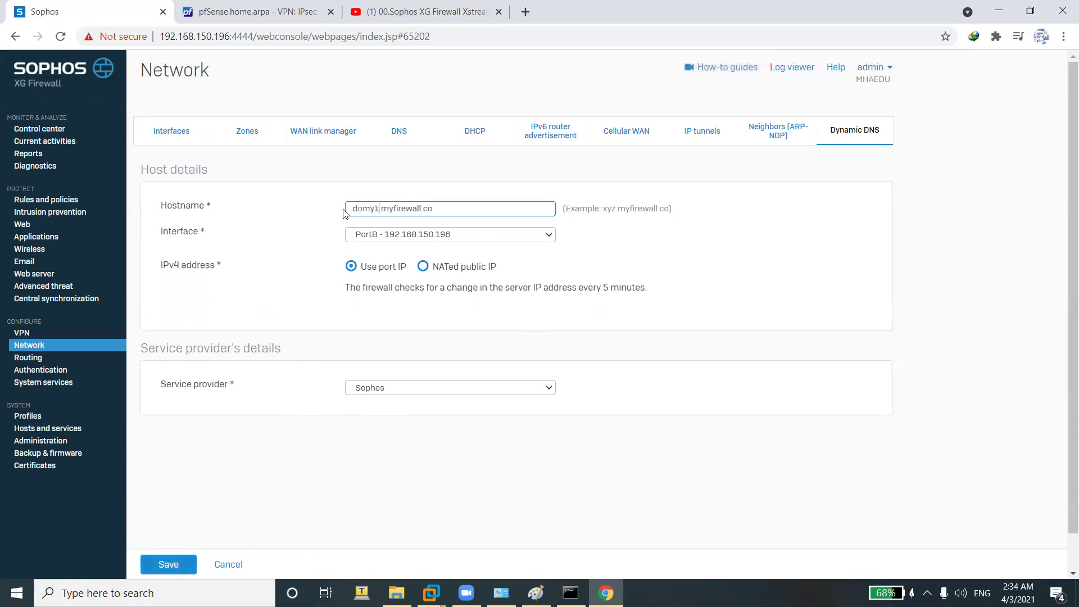
pyautogui.click(176, 567)
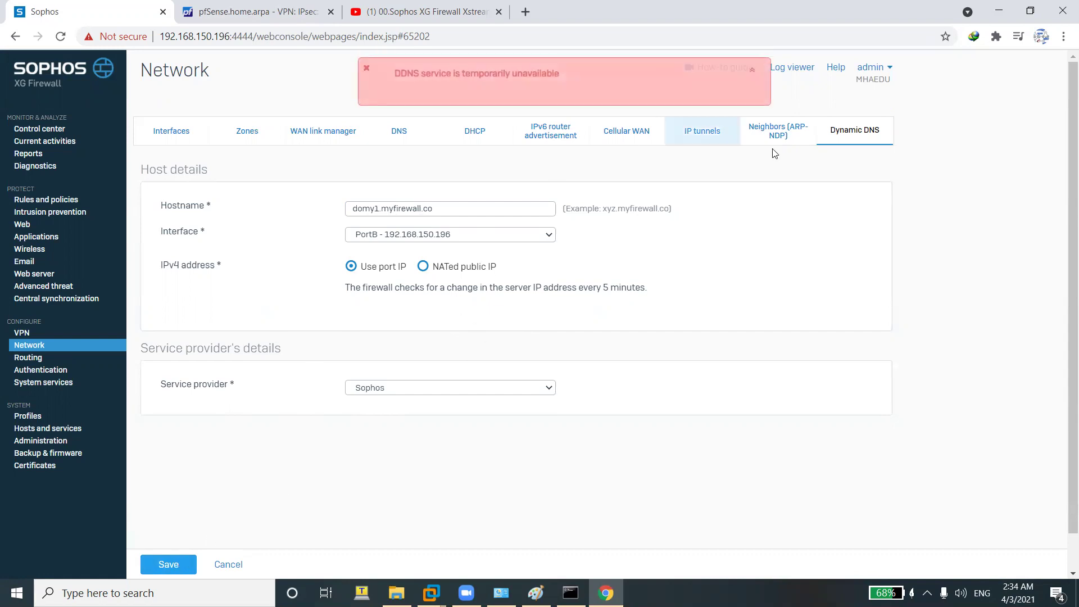
# Start a fresh dynamic DNS entry with hostname domy1.myfirewall.co on interface PortB - 192.168.150.196.
pyautogui.click(846, 133)
pyautogui.click(788, 171)
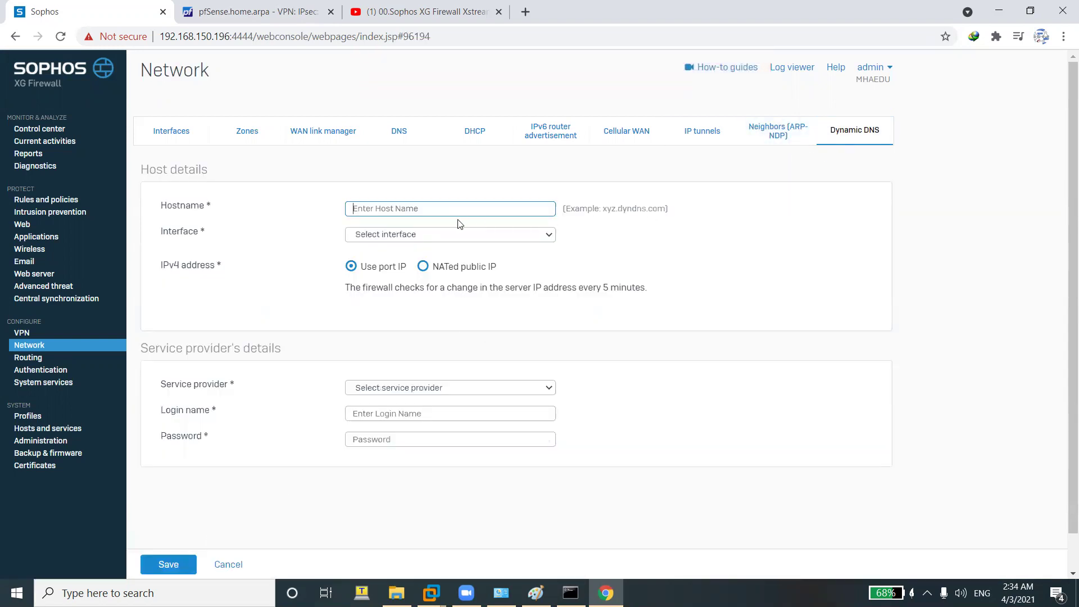
pyautogui.write('domy')
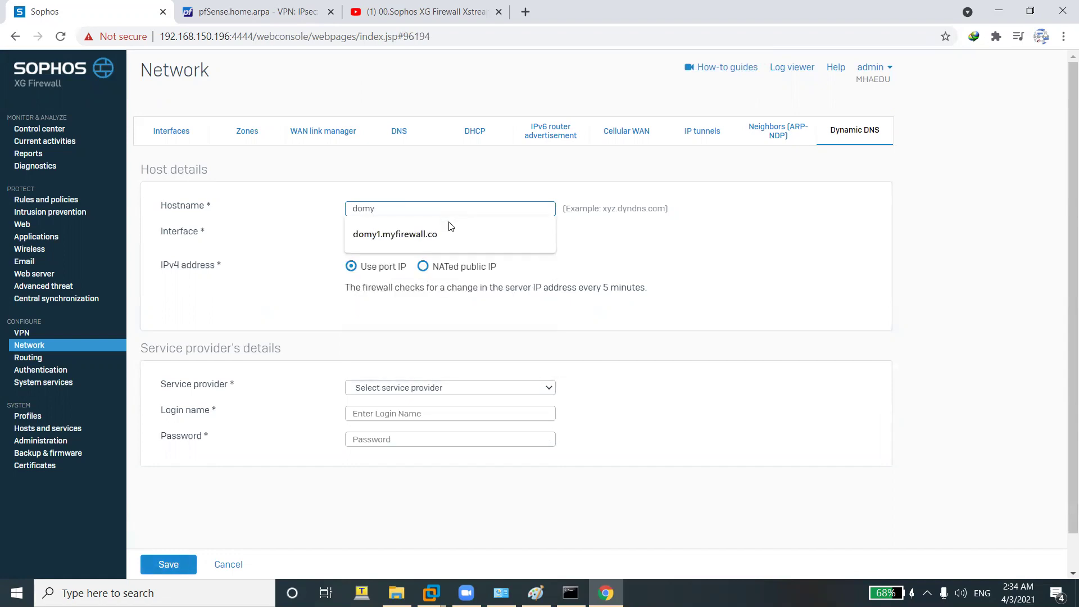
pyautogui.click(450, 229)
pyautogui.click(460, 236)
pyautogui.click(419, 259)
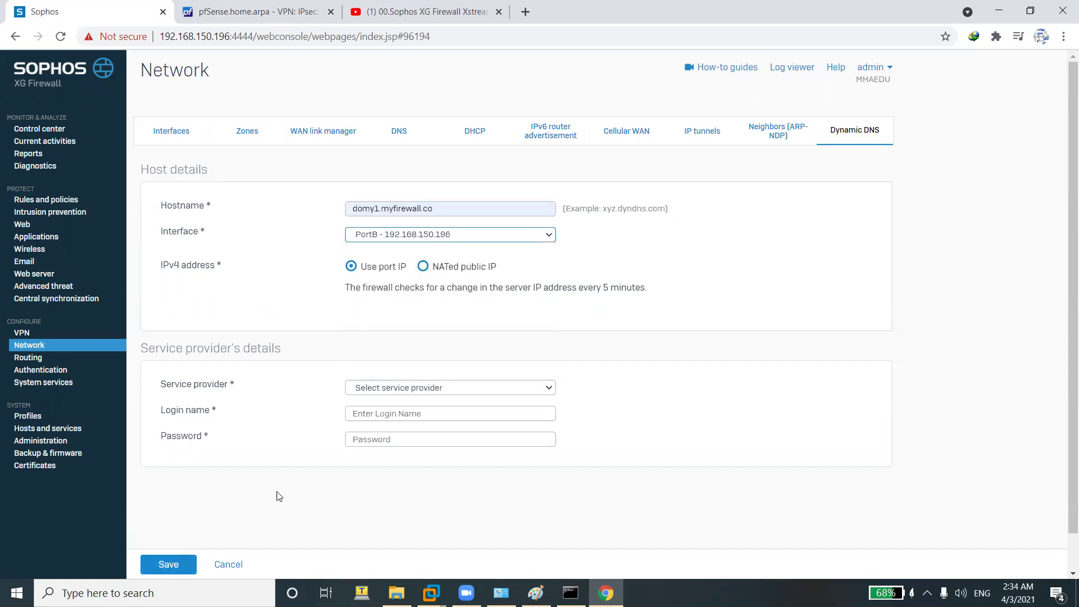
# Set the service provider to Sophos and try to save the new dynamic DNS entry.
pyautogui.click(450, 388)
pyautogui.click(392, 514)
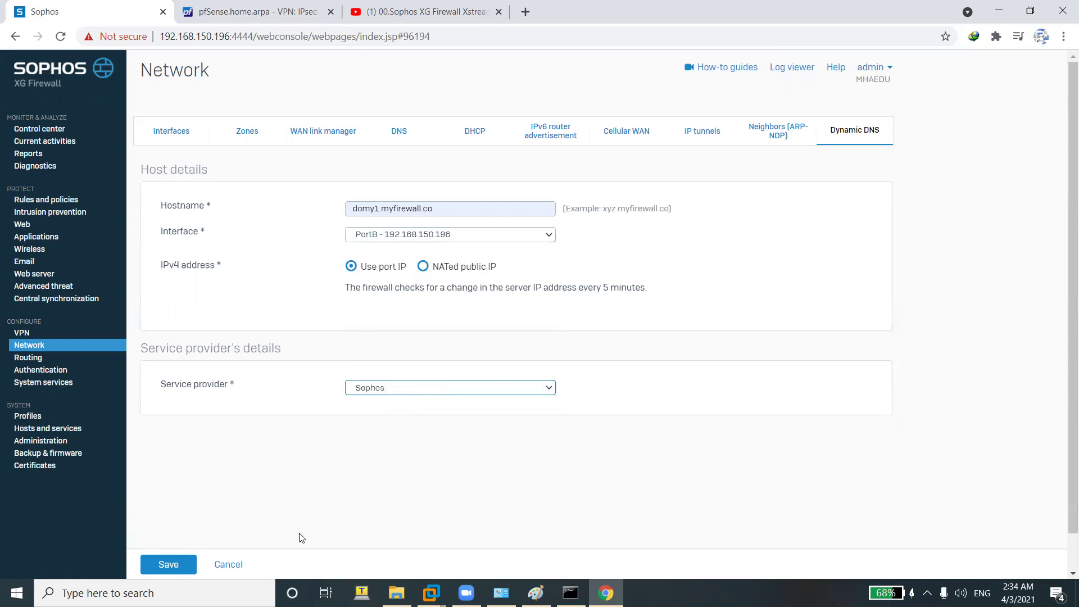
pyautogui.click(159, 564)
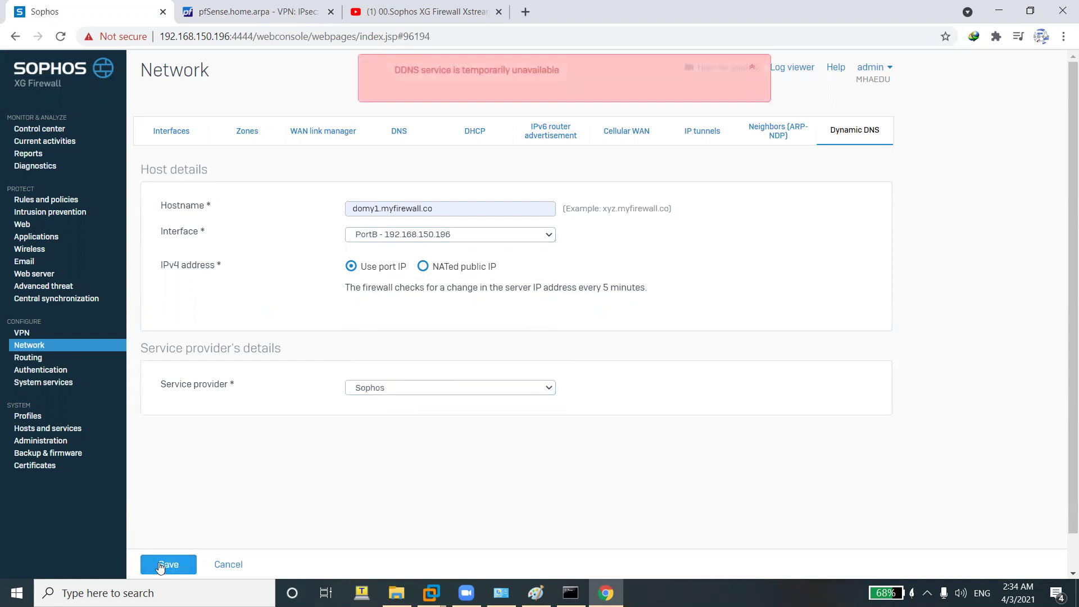
pyautogui.tripleClick(525, 80)
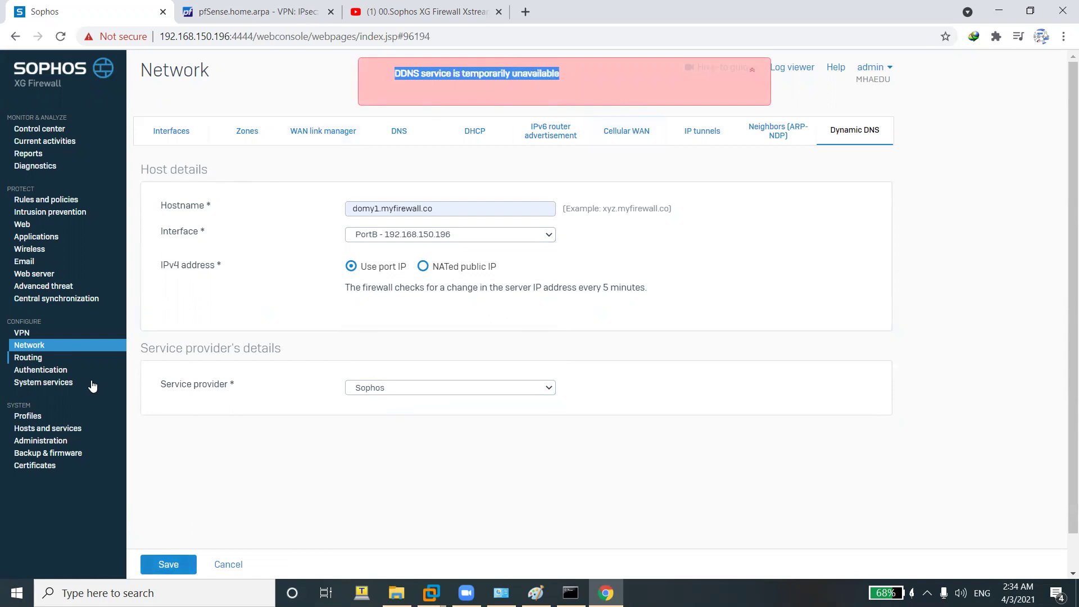
# Check the list of system services and their statuses on the Sophos firewall for a dynamic DNS service.
pyautogui.click(66, 350)
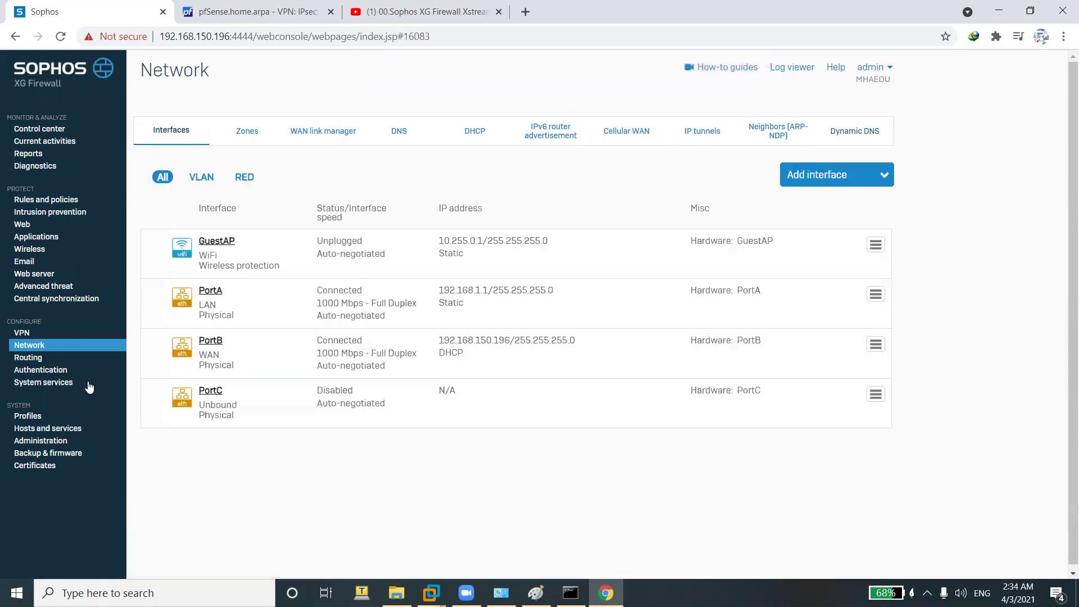
pyautogui.click(49, 388)
pyautogui.click(832, 135)
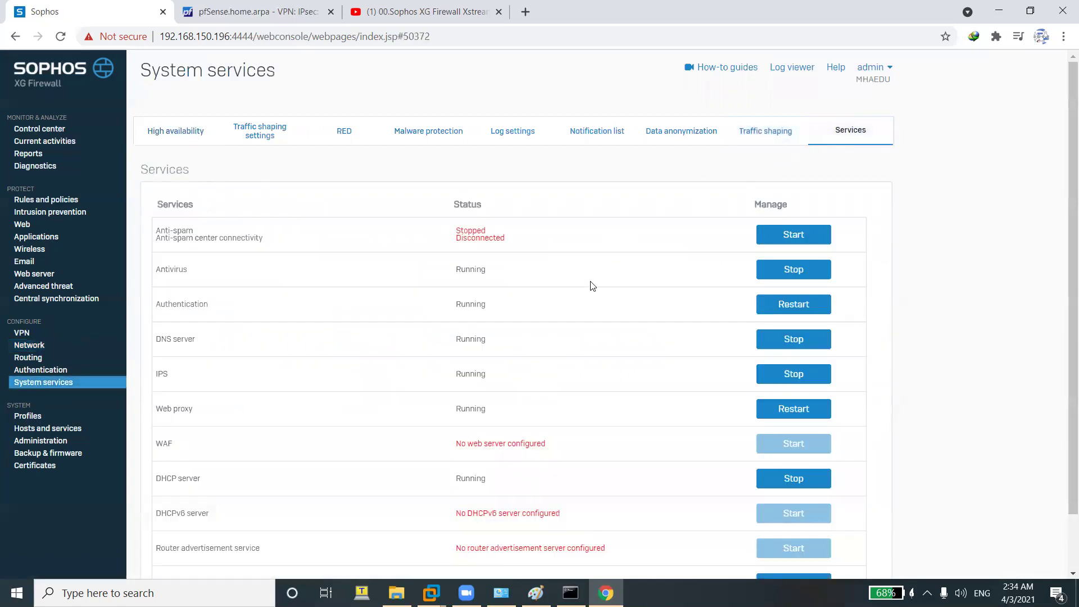
pyautogui.scroll(-2, 528, 333)
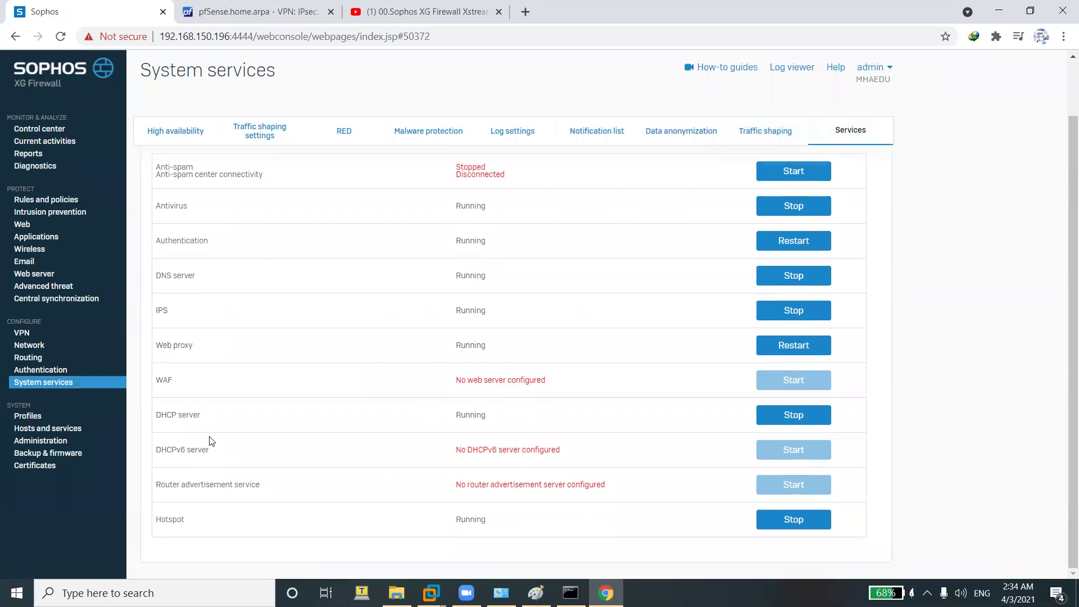
pyautogui.scroll(2, 202, 295)
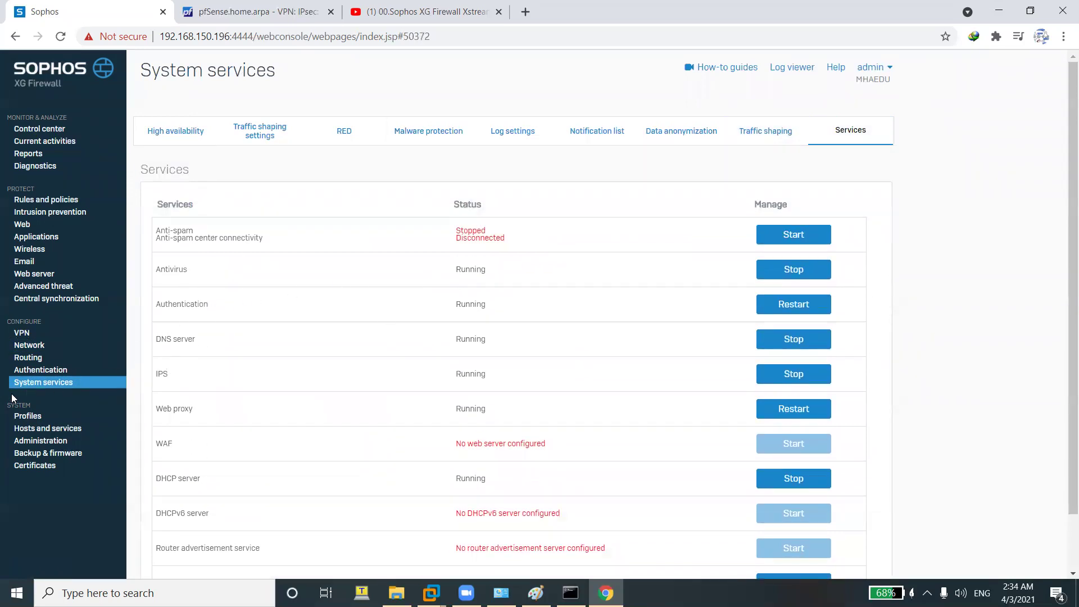
pyautogui.click(24, 384)
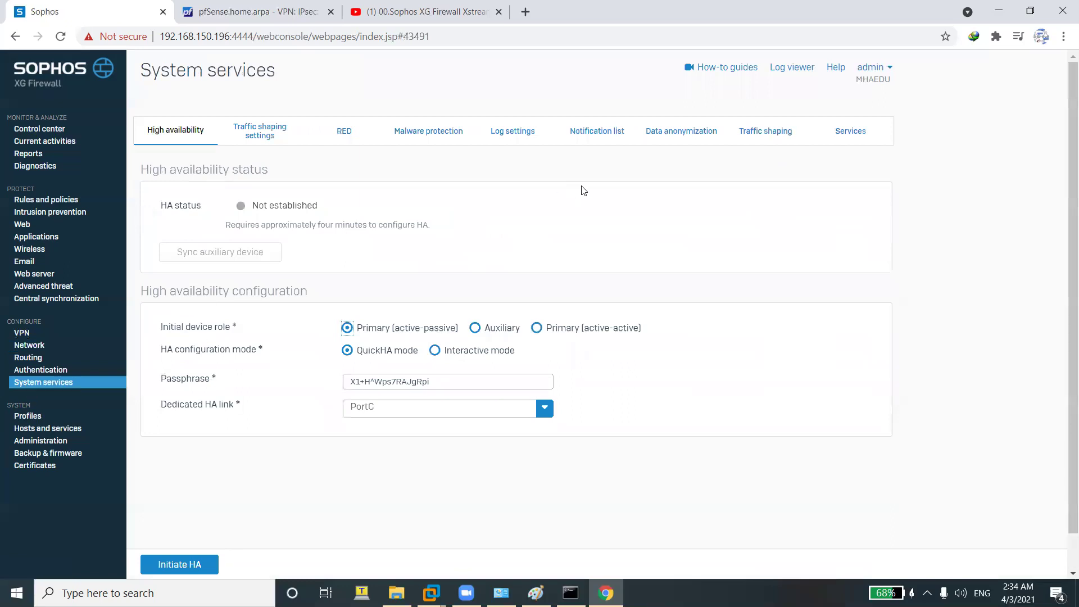
pyautogui.click(850, 131)
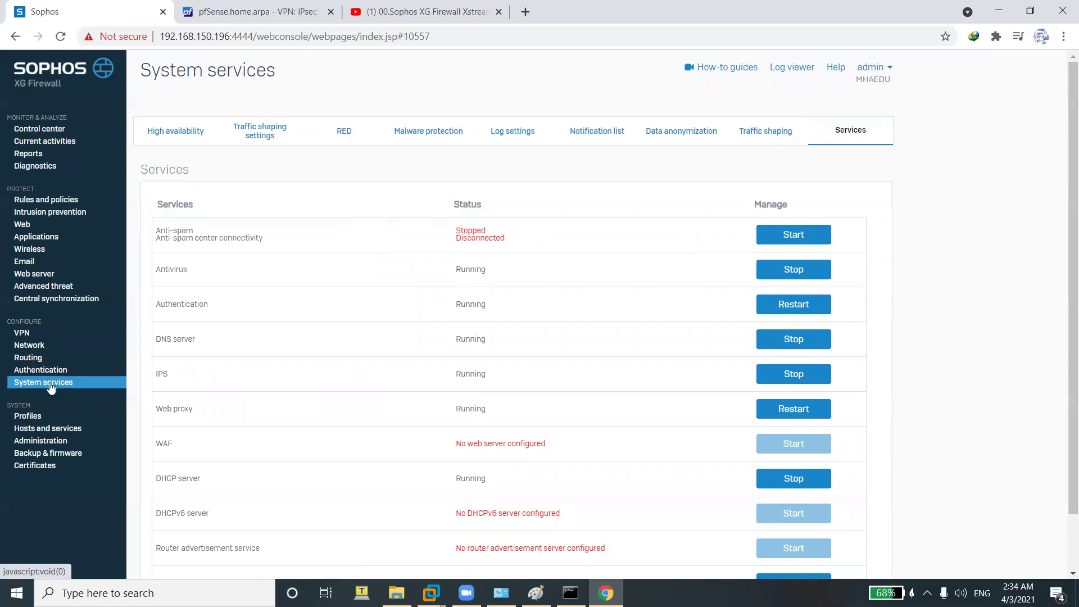
# Return to Dynamic DNS and start another entry with hostname domy1.myfirewall.co on interface PortB - 192.168.150.196.
pyautogui.click(40, 359)
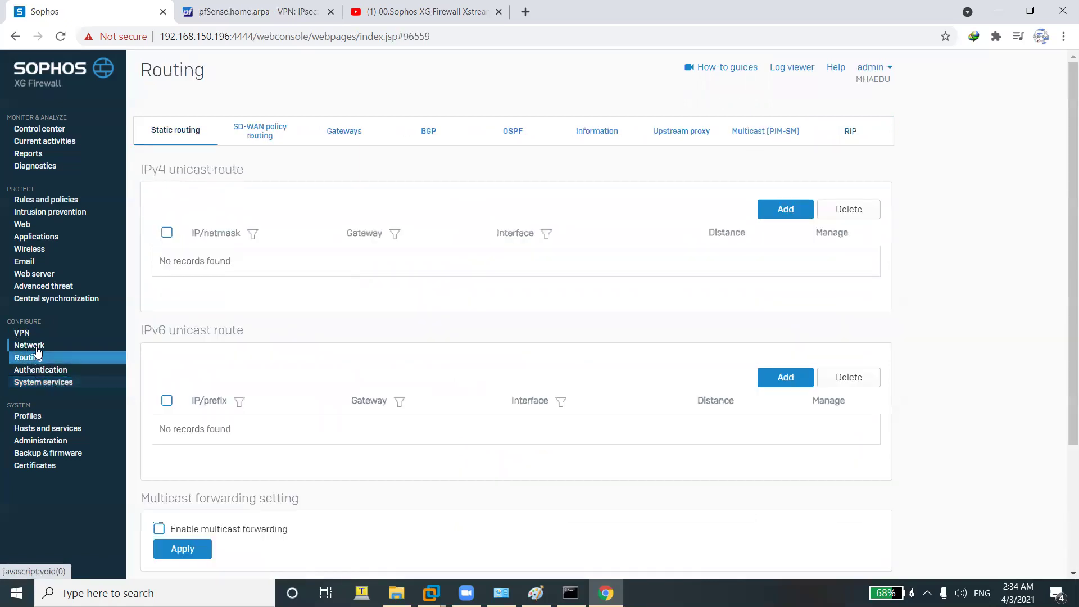
pyautogui.click(39, 346)
pyautogui.click(886, 141)
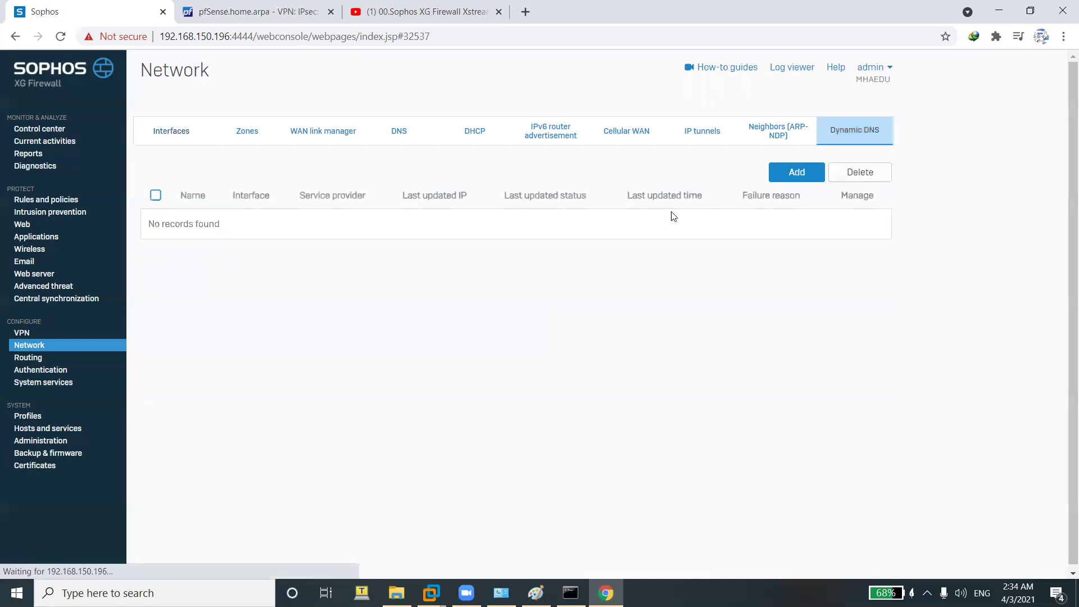
pyautogui.click(798, 173)
pyautogui.click(474, 209)
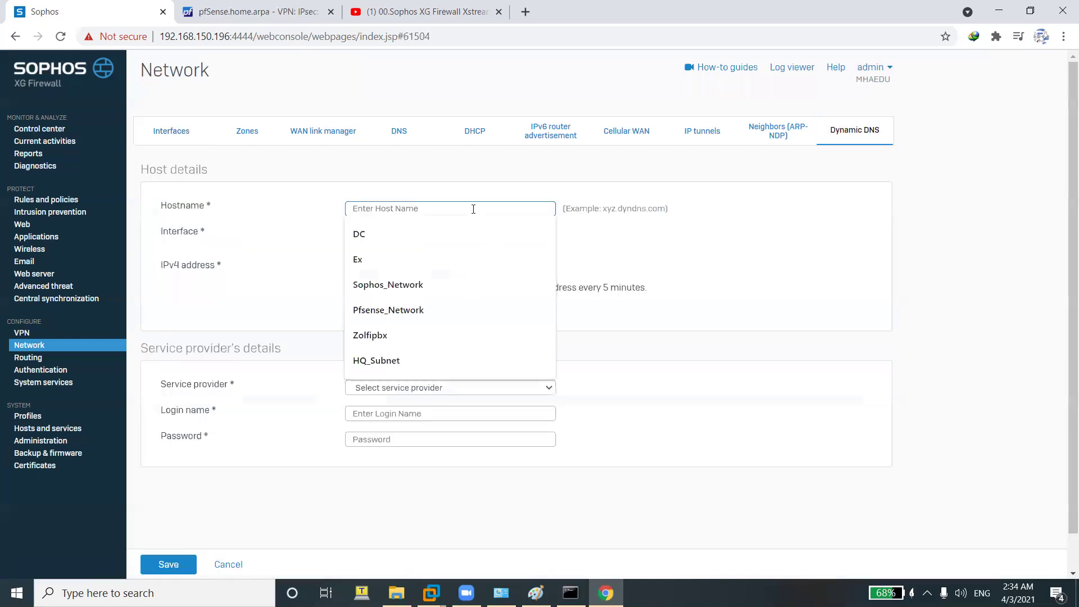
pyautogui.write('do')
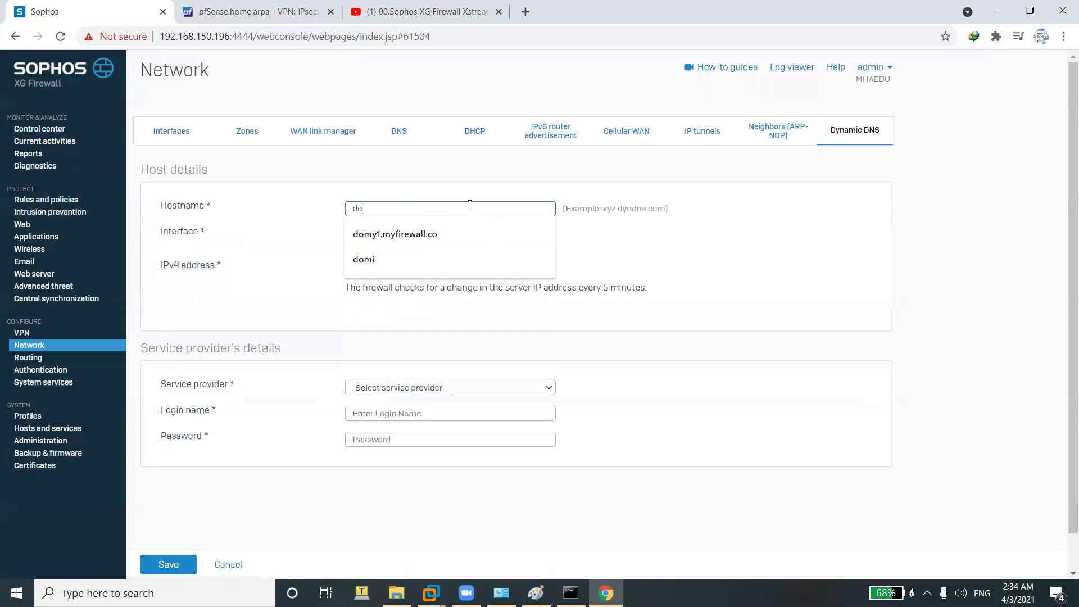
pyautogui.click(450, 234)
pyautogui.click(447, 235)
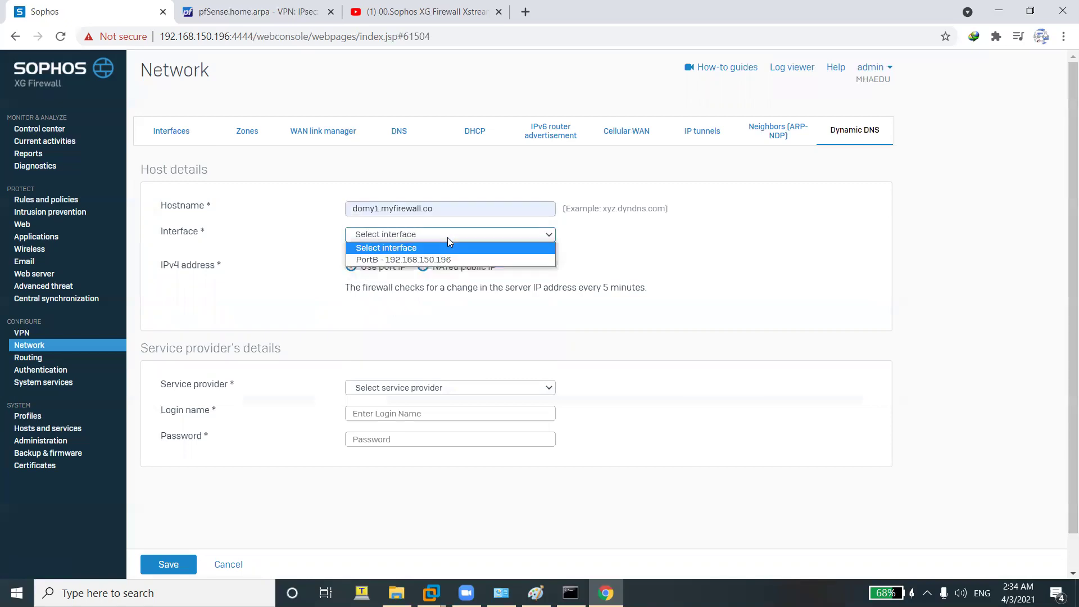
pyautogui.click(418, 258)
# Choose Sophos as the service provider of this dynamic DNS entry and try to save it.
pyautogui.click(397, 388)
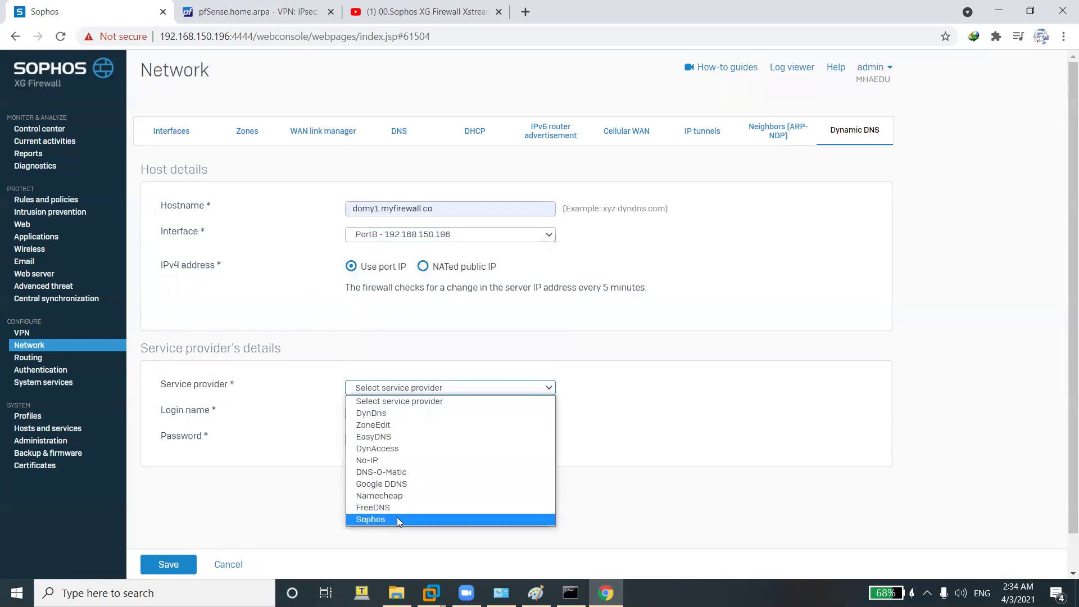
pyautogui.click(397, 517)
pyautogui.click(173, 559)
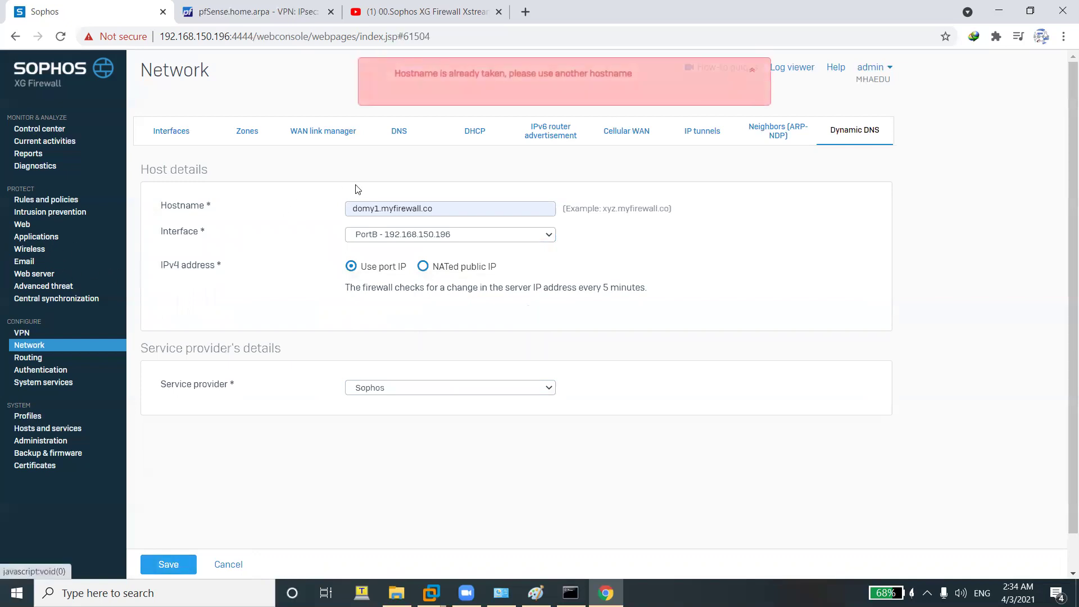
# Change the dynamic DNS hostname to domy100.myfirewall.co and save the entry.
pyautogui.click(377, 209)
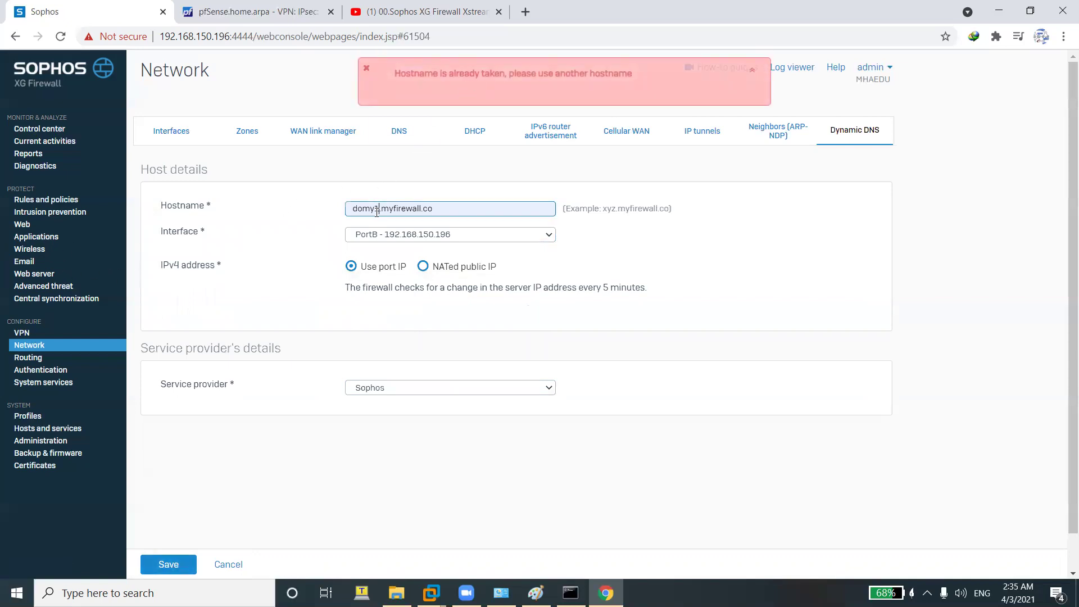
pyautogui.write('00')
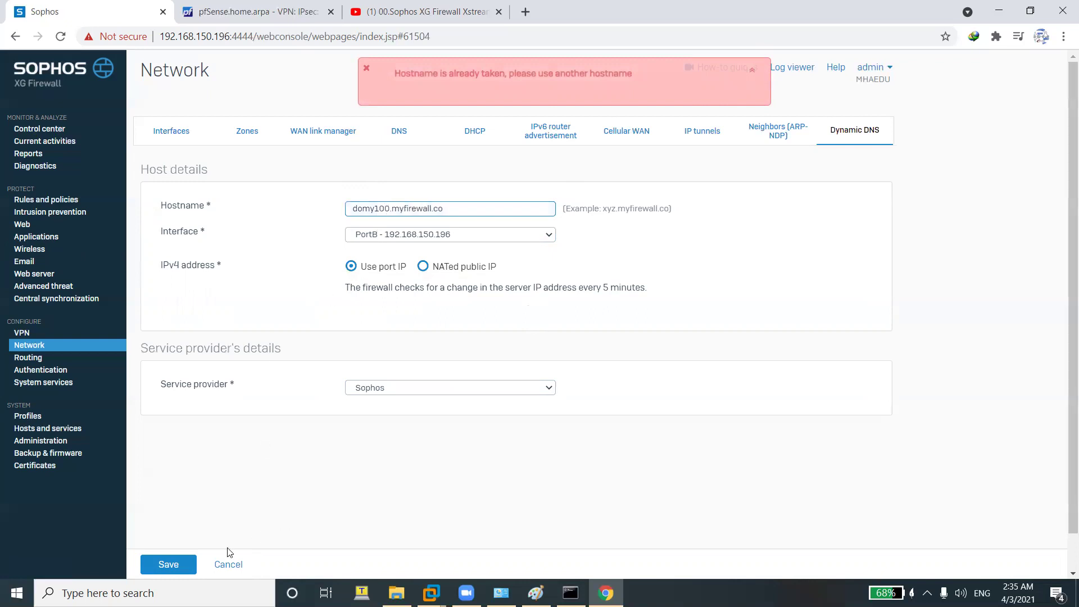
pyautogui.click(183, 566)
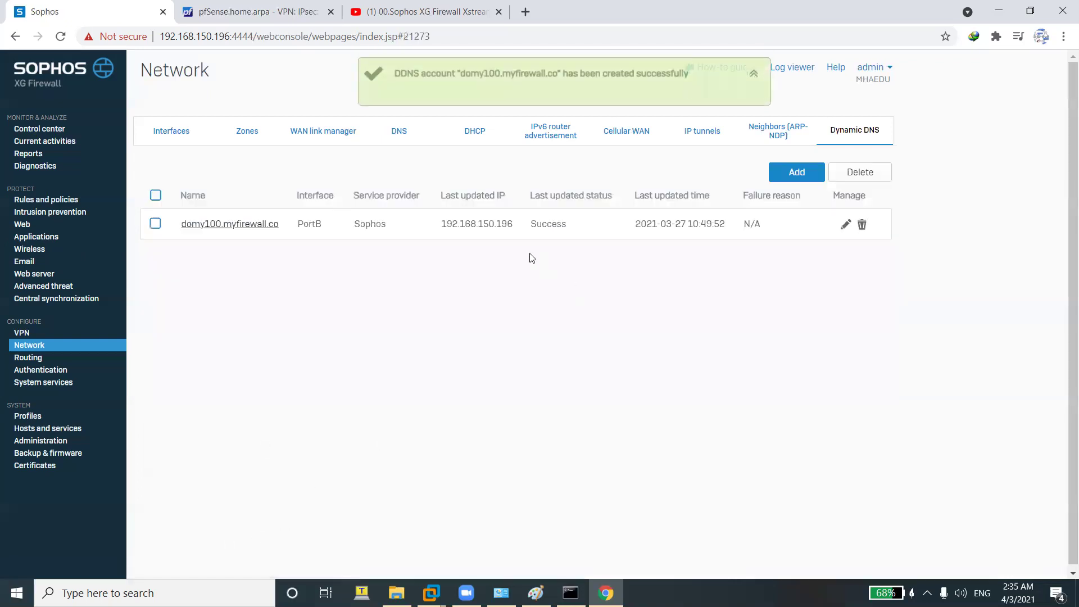
# Copy the hostname from the domy100.myfirewall.co Dynamic DNS entry and paste it as the Remote Gateway in pfSense's IPsec Phase 1 settings.
pyautogui.moveTo(281, 227); pyautogui.dragTo(185, 225)
pyautogui.moveTo(450, 211); pyautogui.dragTo(370, 208)
pyautogui.rightClick(370, 208)
pyautogui.click(367, 212)
pyautogui.tripleClick(365, 209)
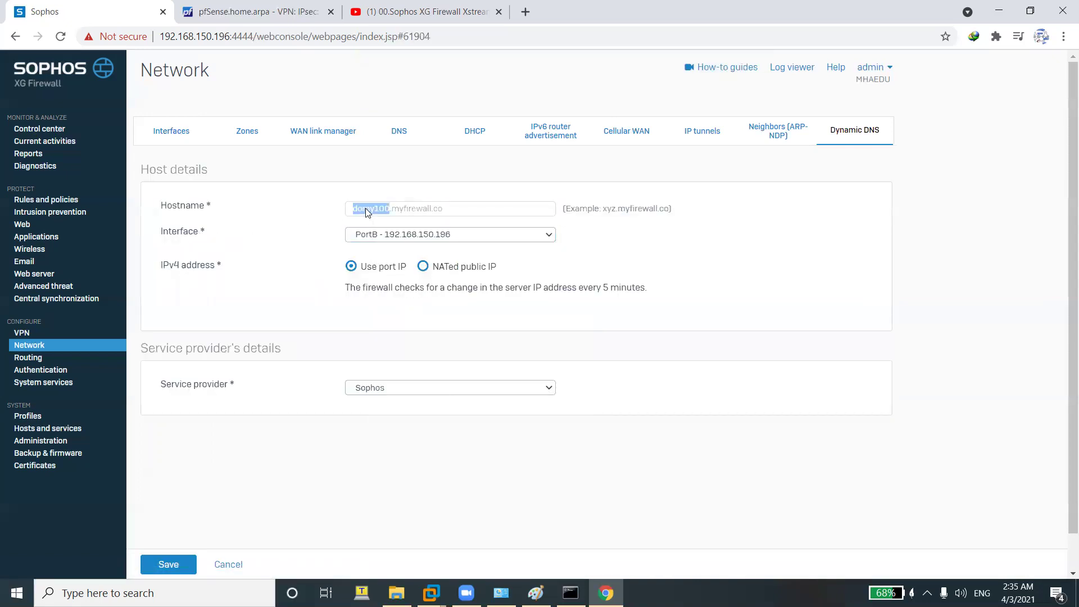
pyautogui.rightClick(366, 211)
pyautogui.click(235, 16)
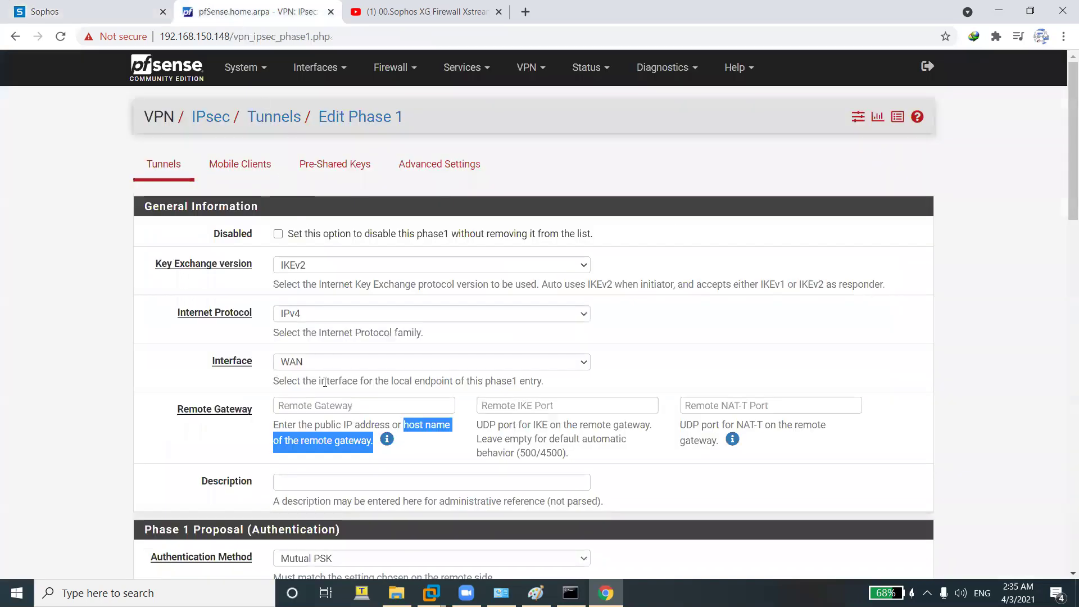
pyautogui.click(318, 405)
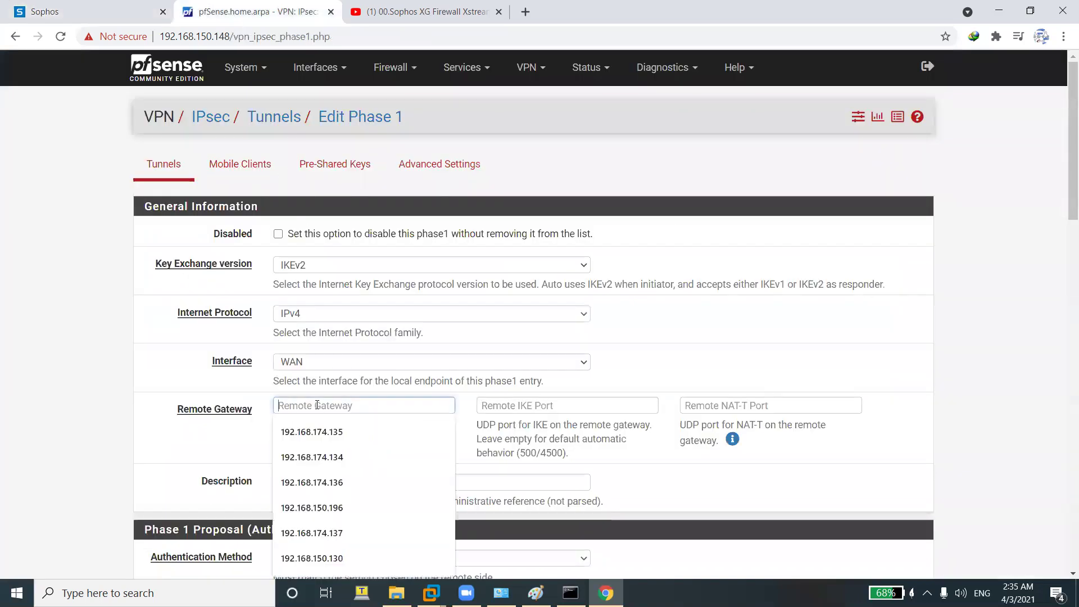
pyautogui.rightClick(318, 405)
pyautogui.click(352, 275)
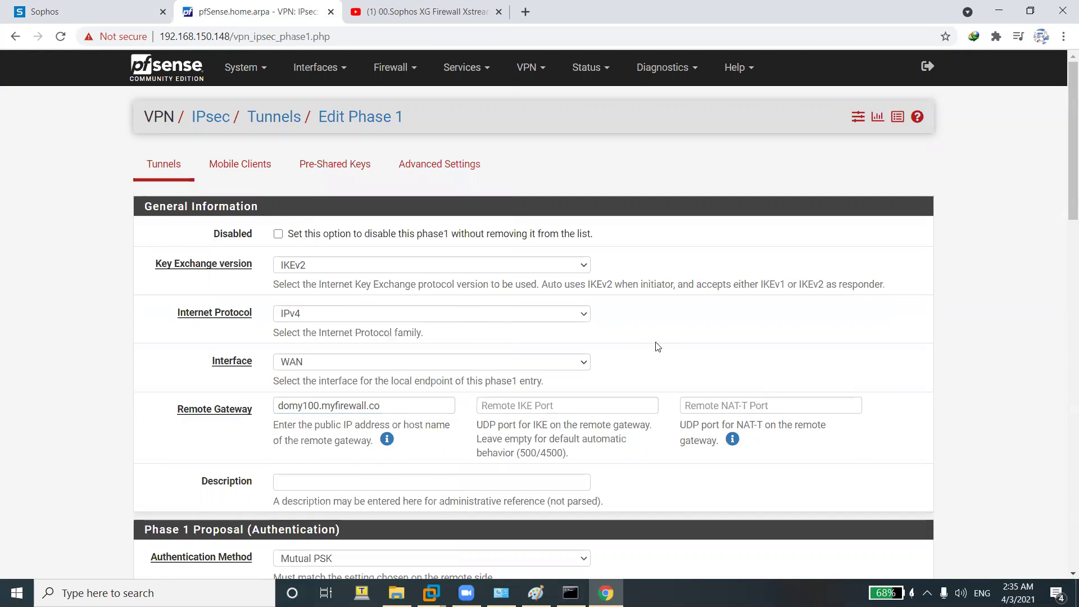
# Review pfSense's Phase 1 authentication methods and start adding an IPsec connection in the Sophos VPN settings.
pyautogui.scroll(-6, 562, 313)
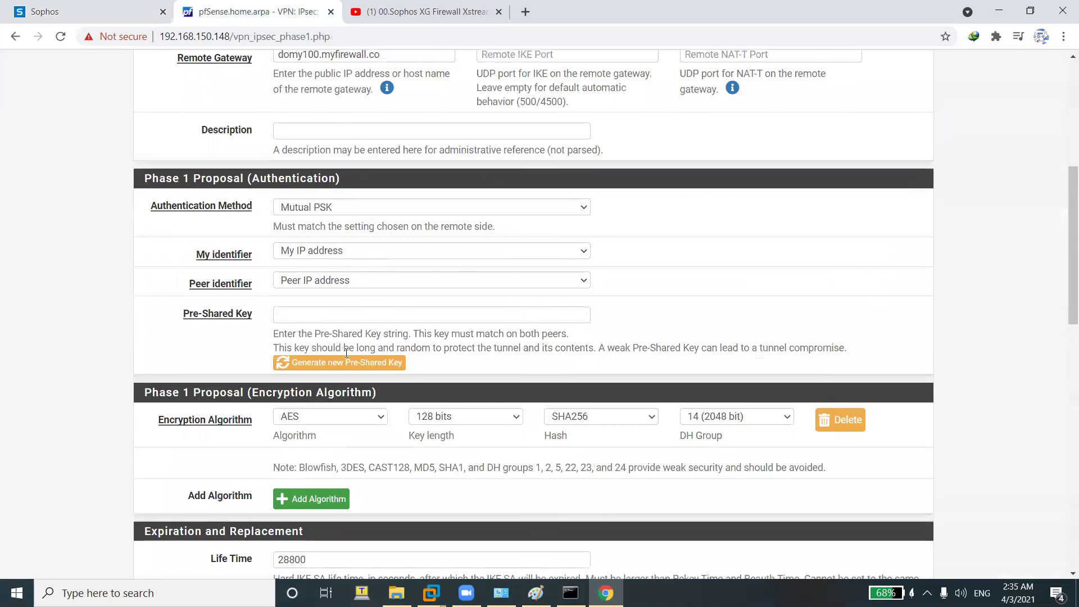
pyautogui.click(308, 212)
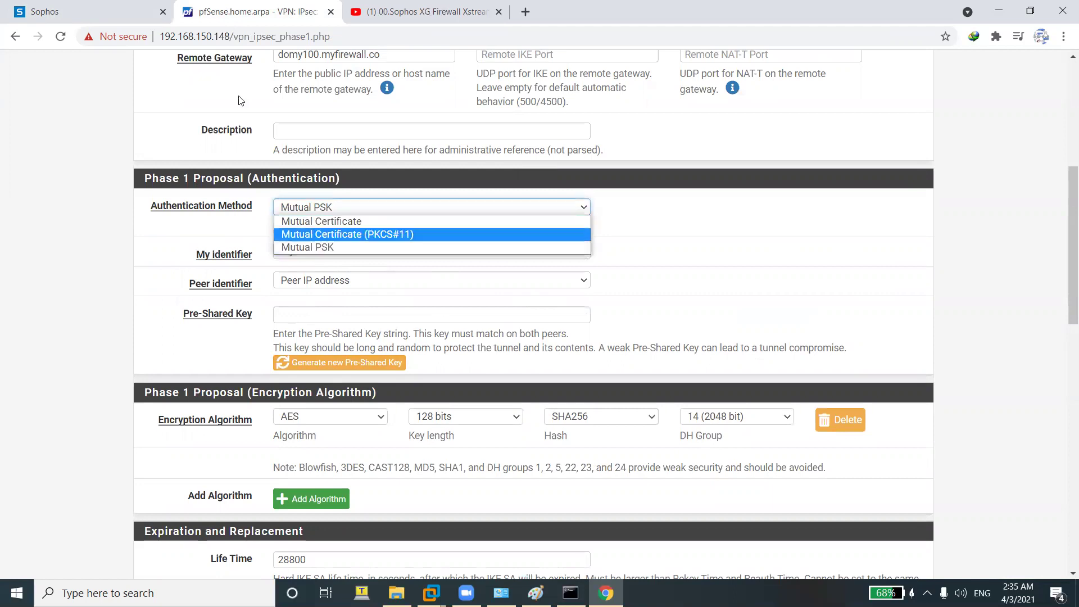
pyautogui.click(56, 12)
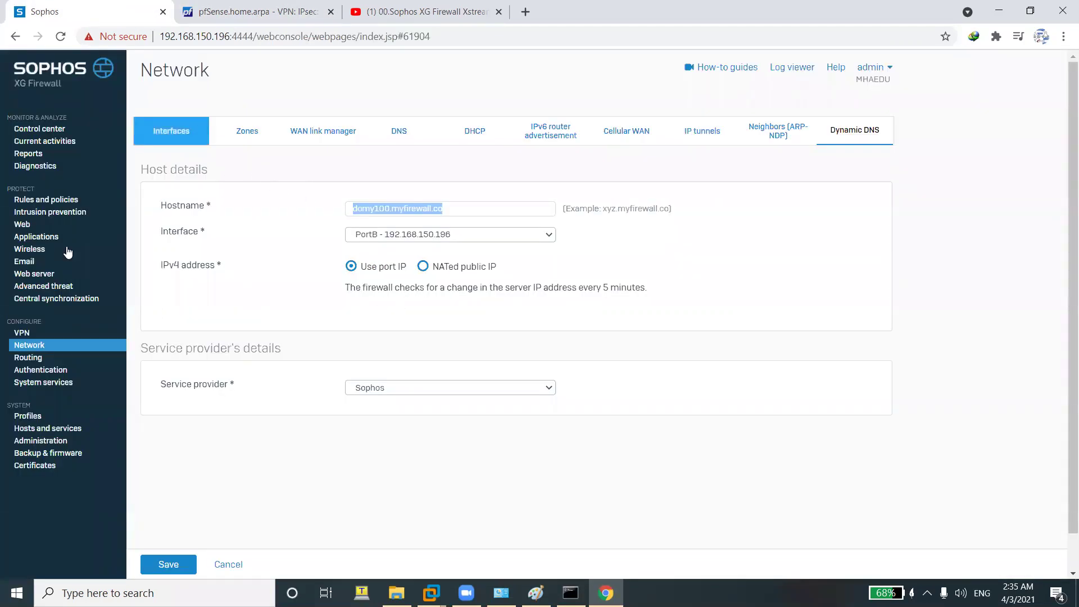
pyautogui.click(32, 334)
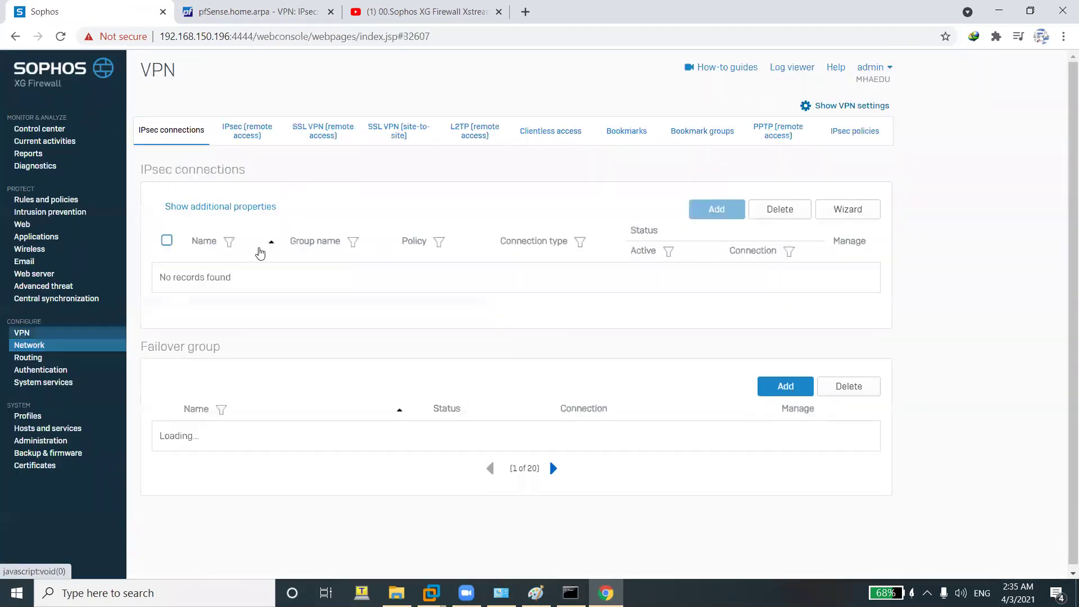
pyautogui.click(719, 208)
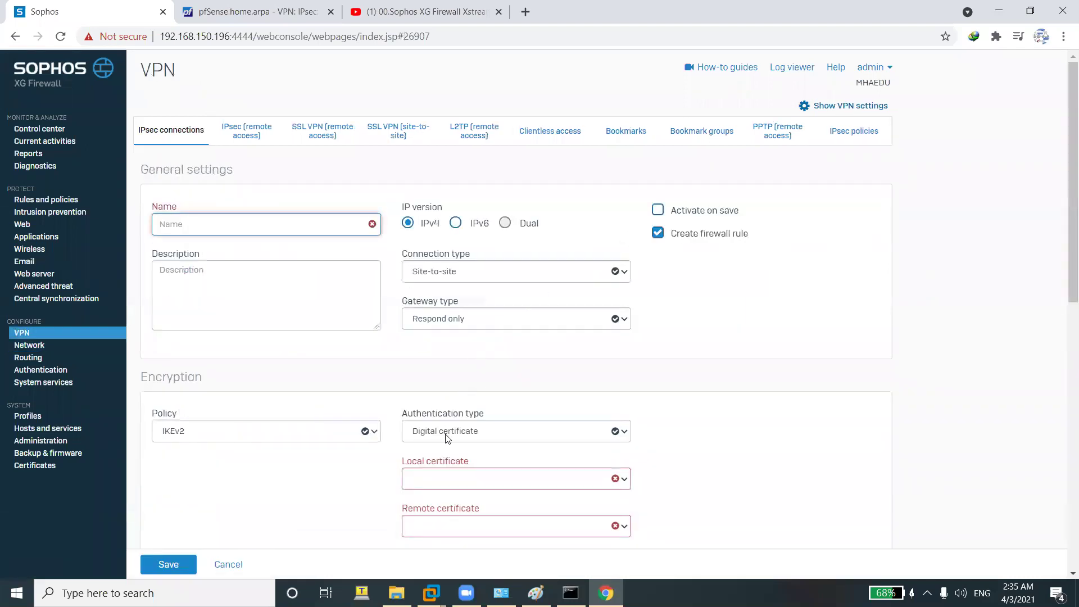
# Compare the authentication types offered by the Sophos IPsec connection with pfSense's Phase 1 authentication method.
pyautogui.click(454, 431)
pyautogui.click(253, 11)
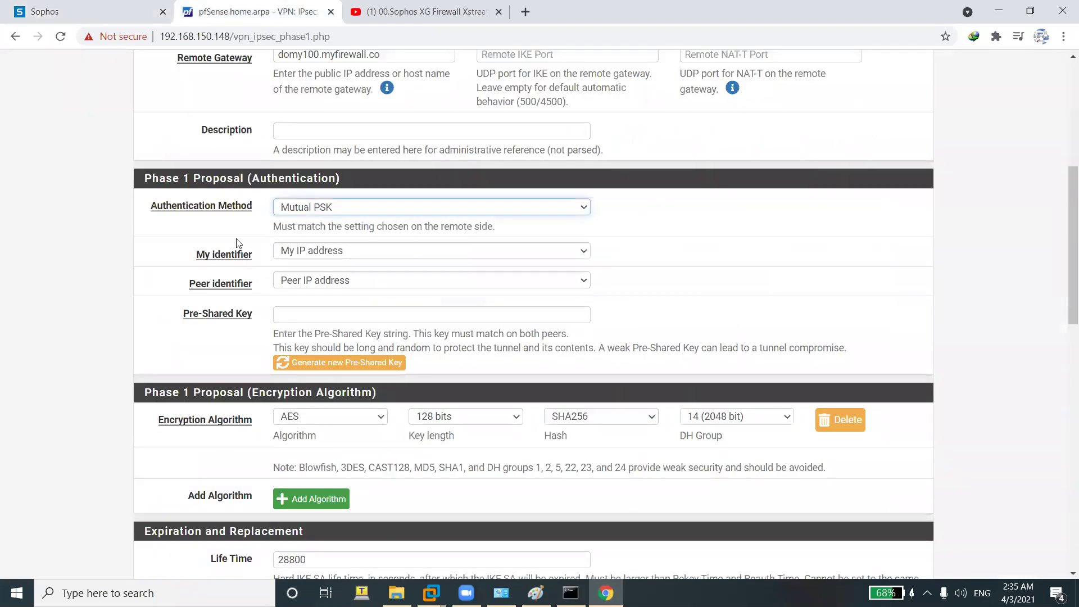
pyautogui.click(90, 11)
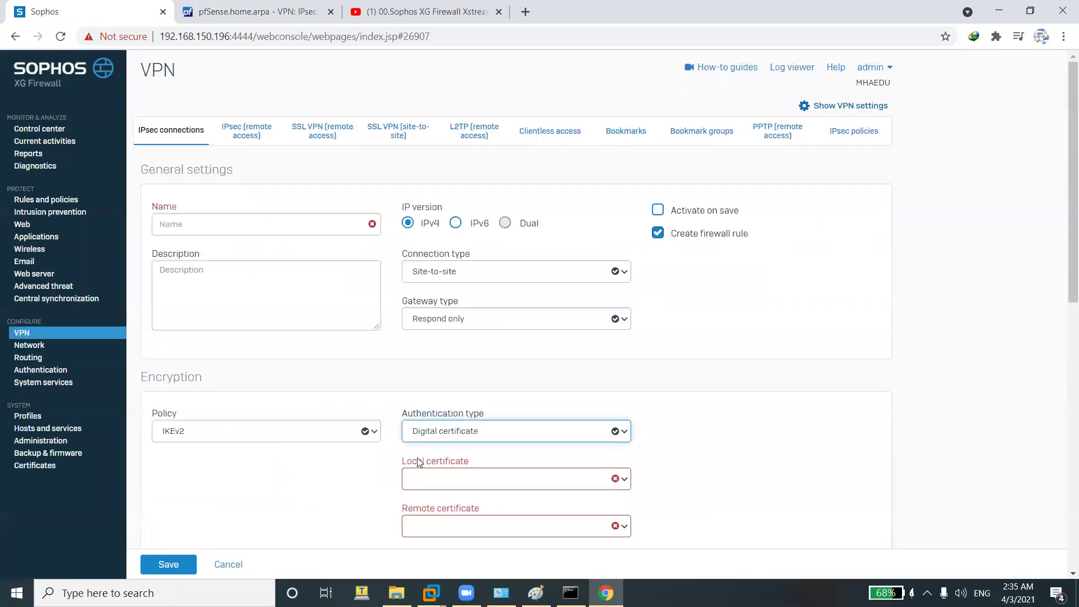
pyautogui.click(253, 11)
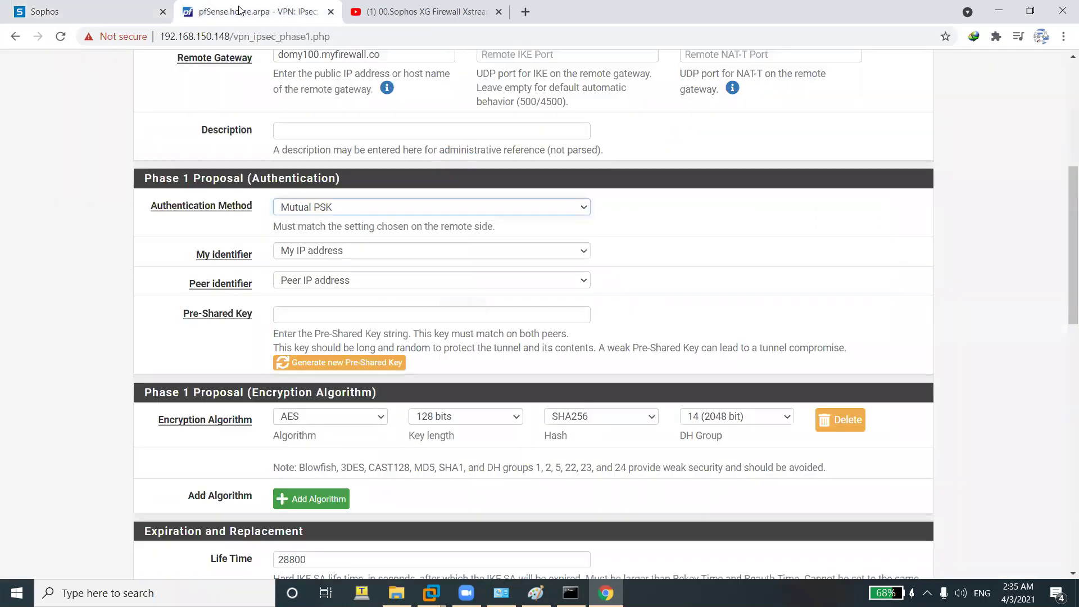
pyautogui.click(130, 16)
pyautogui.click(475, 431)
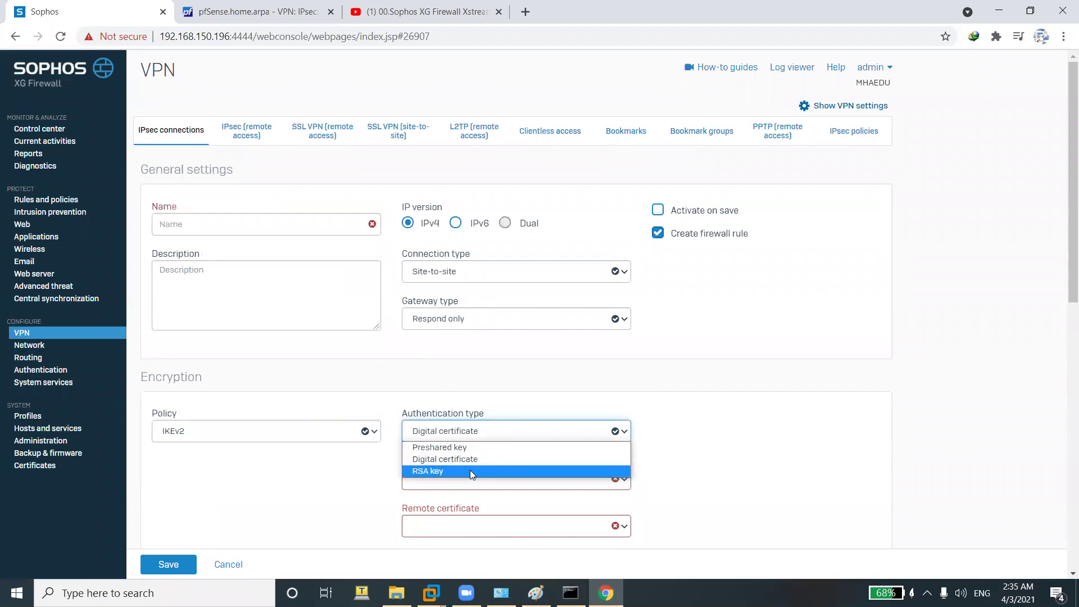
pyautogui.click(262, 5)
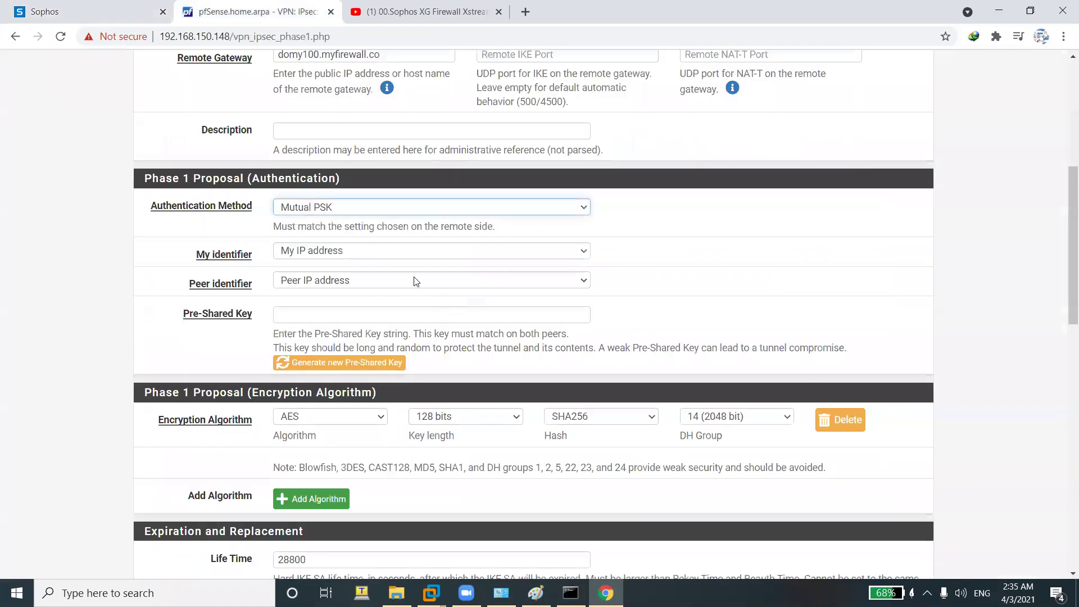
# Select Mutual PSK as pfSense's Phase 1 authentication method, generate a new pre-shared key and copy it.
pyautogui.click(388, 213)
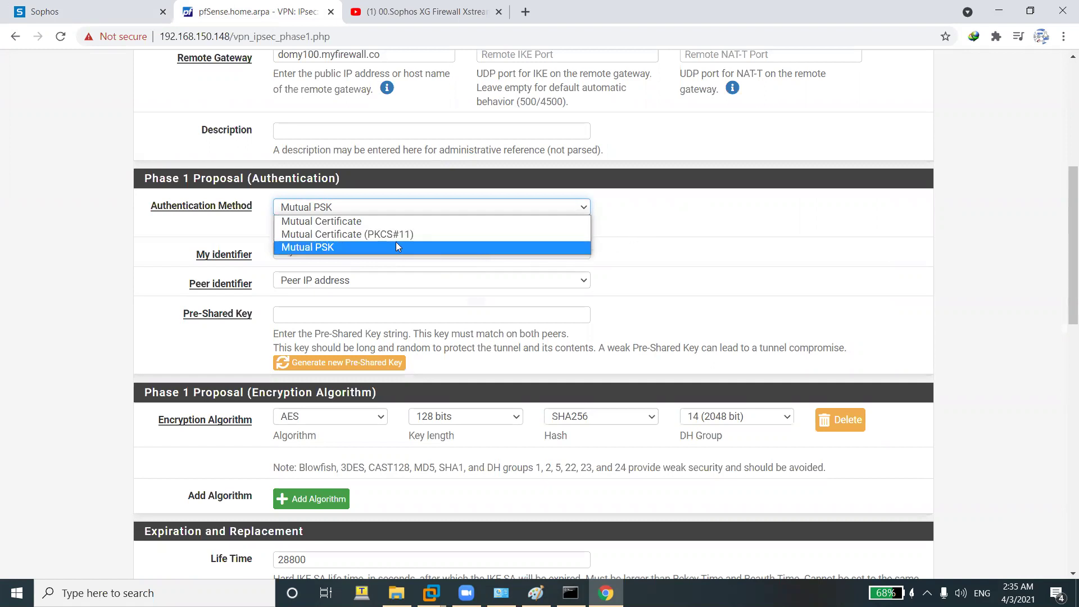
pyautogui.click(329, 249)
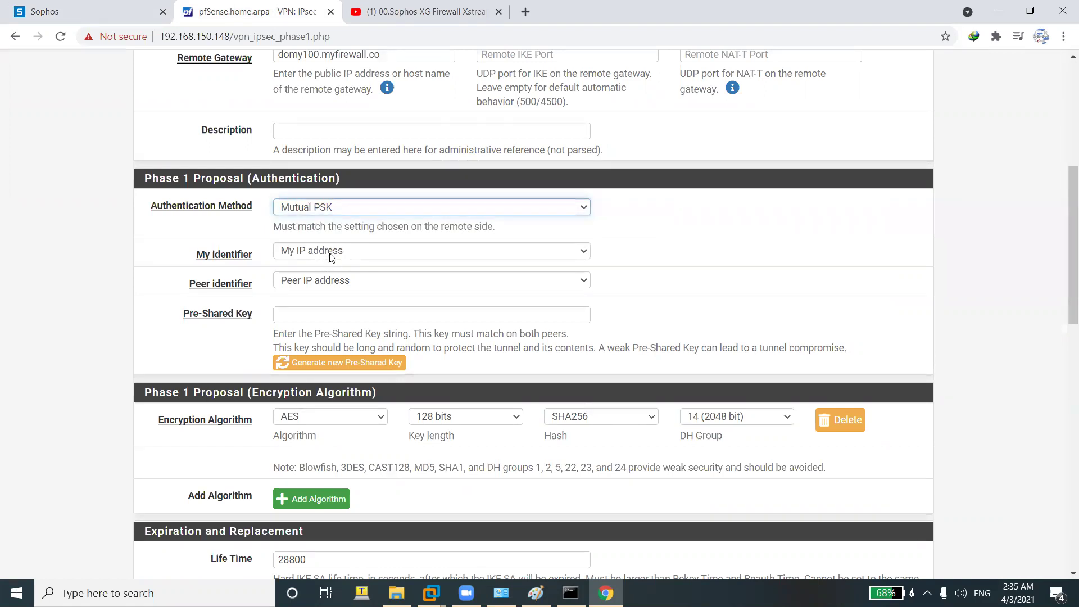
pyautogui.click(339, 363)
pyautogui.doubleClick(561, 315)
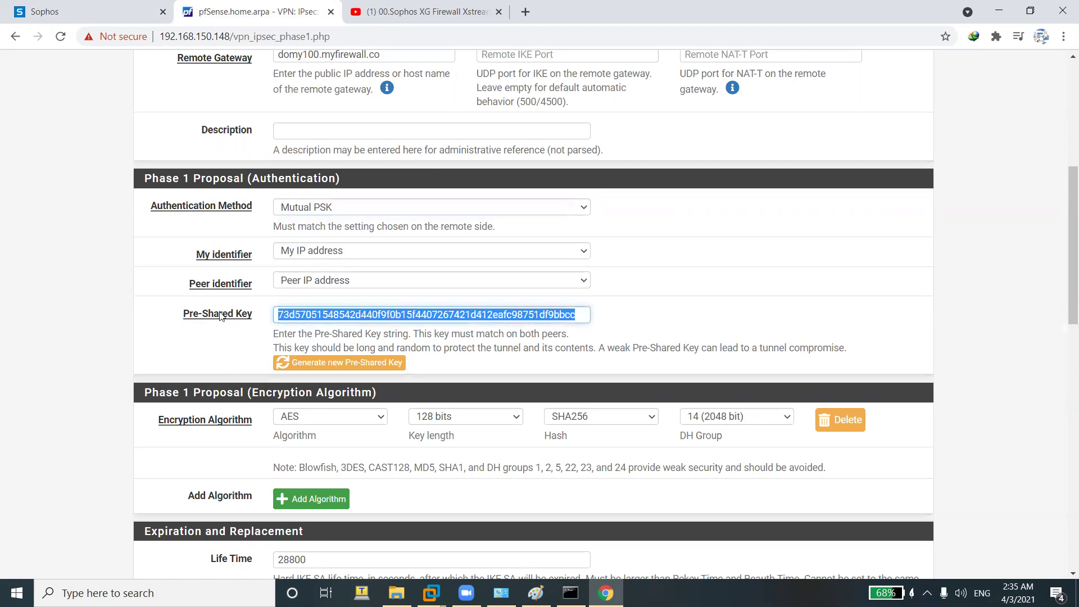
pyautogui.rightClick(286, 315)
pyautogui.click(314, 364)
# Open New Text Document (15).txt from the desktop and replace its first-line key with the copied pre-shared key.
pyautogui.click(113, 11)
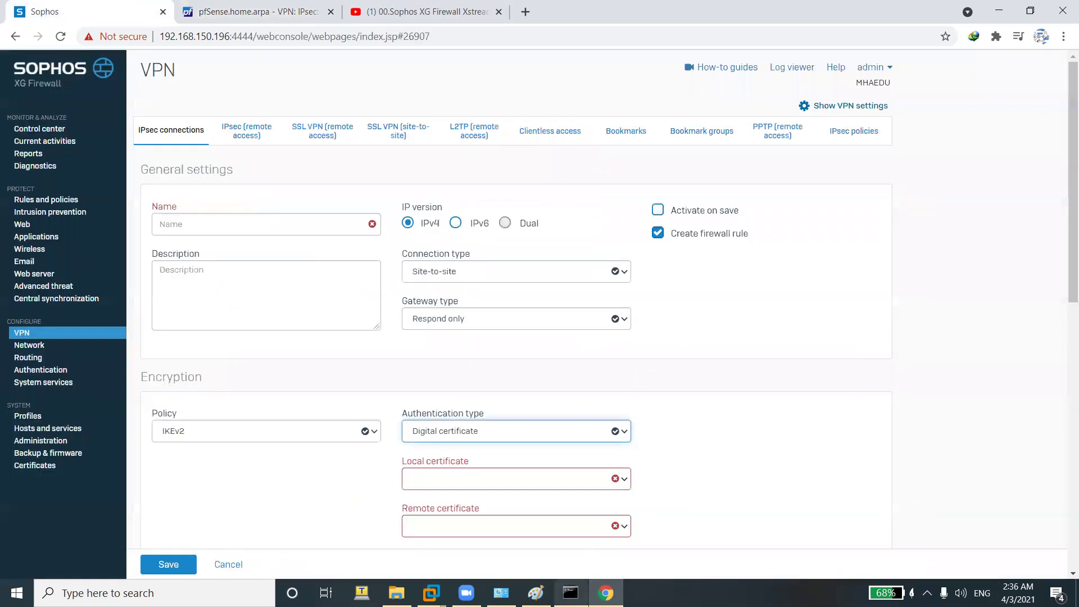
pyautogui.click(998, 10)
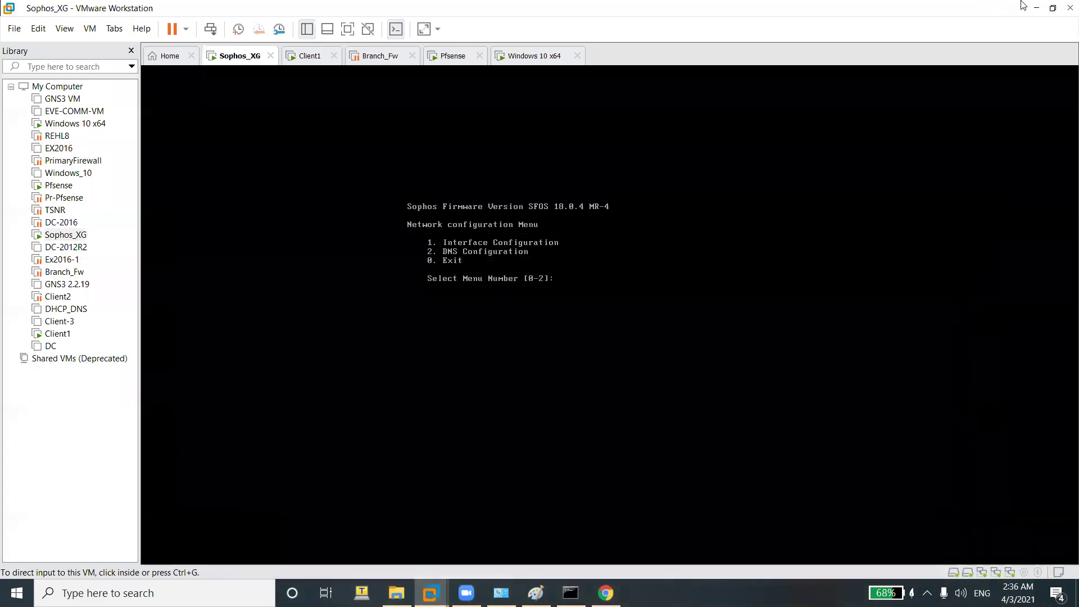
pyautogui.click(1037, 8)
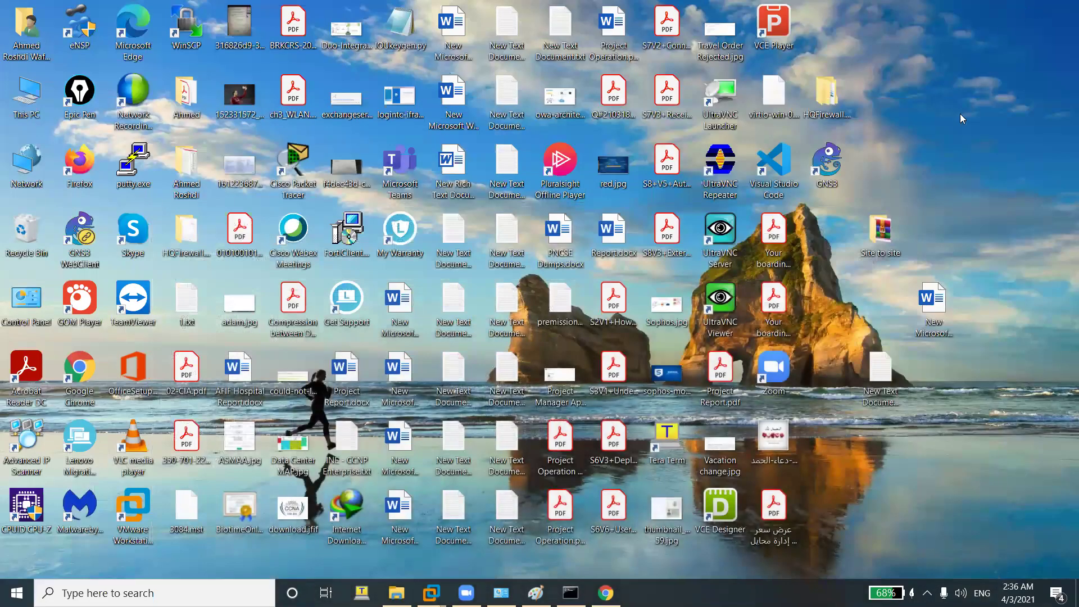
pyautogui.doubleClick(887, 355)
pyautogui.moveTo(843, 124); pyautogui.dragTo(278, 122)
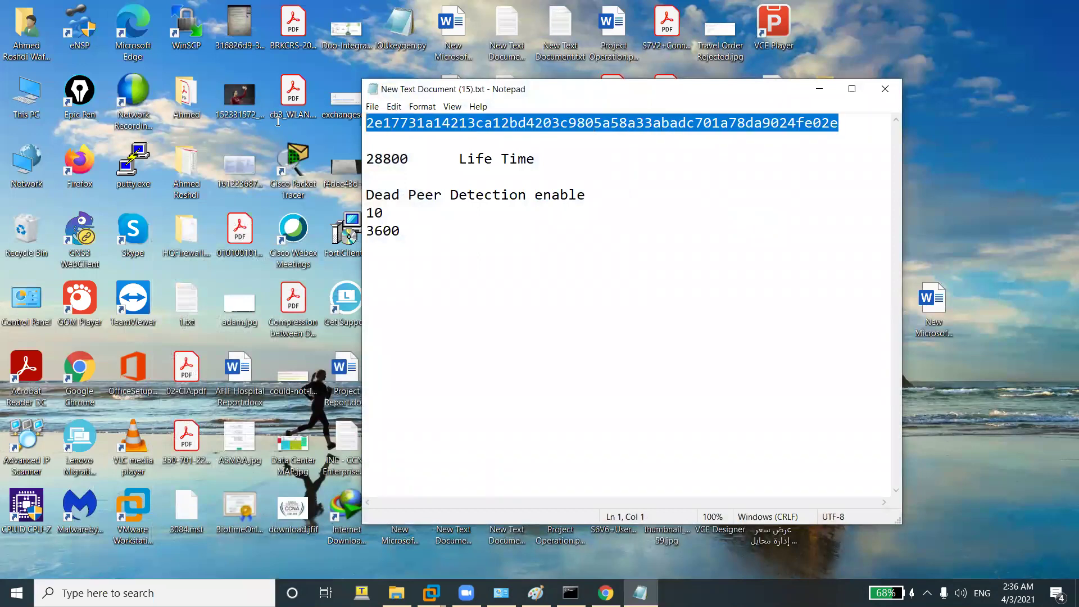
pyautogui.rightClick(365, 125)
pyautogui.click(406, 179)
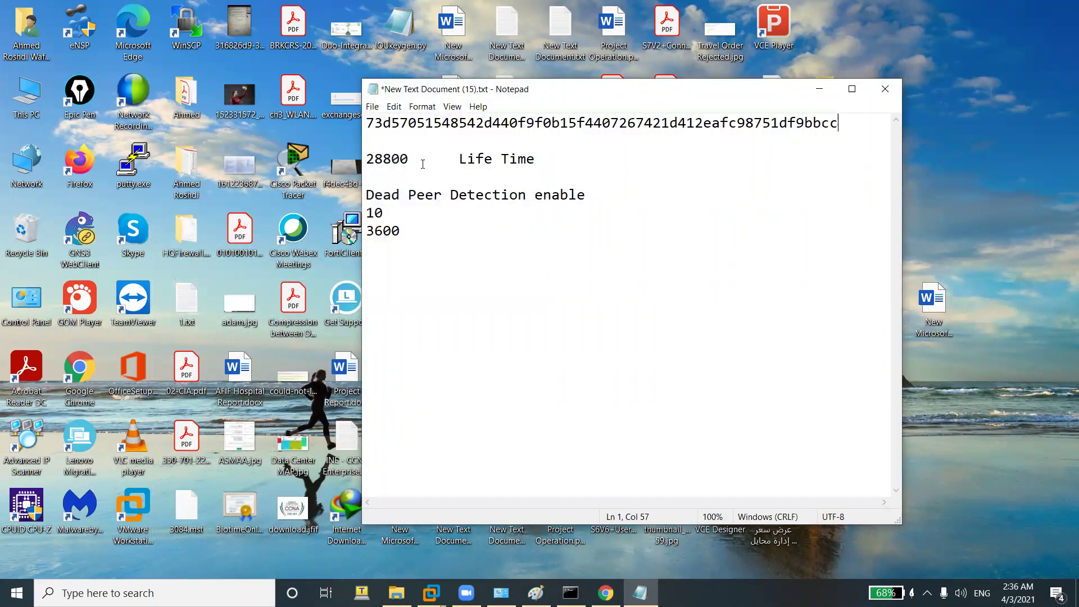
# Return to pfSense's Phase 1 encryption algorithm and set the key length to 256 bits and the hash to SHA512.
pyautogui.click(606, 593)
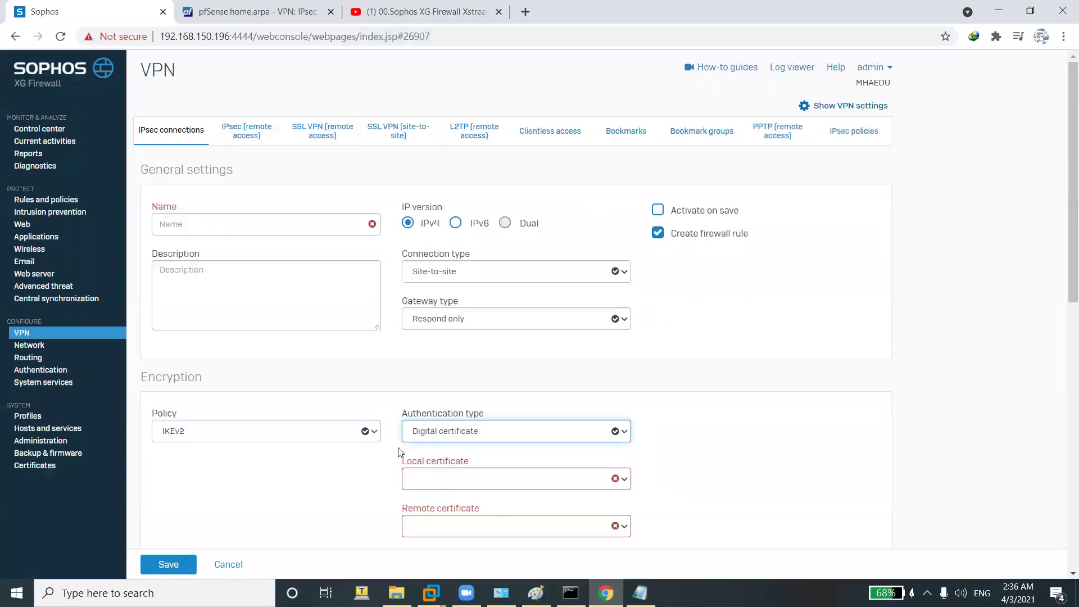
pyautogui.click(169, 6)
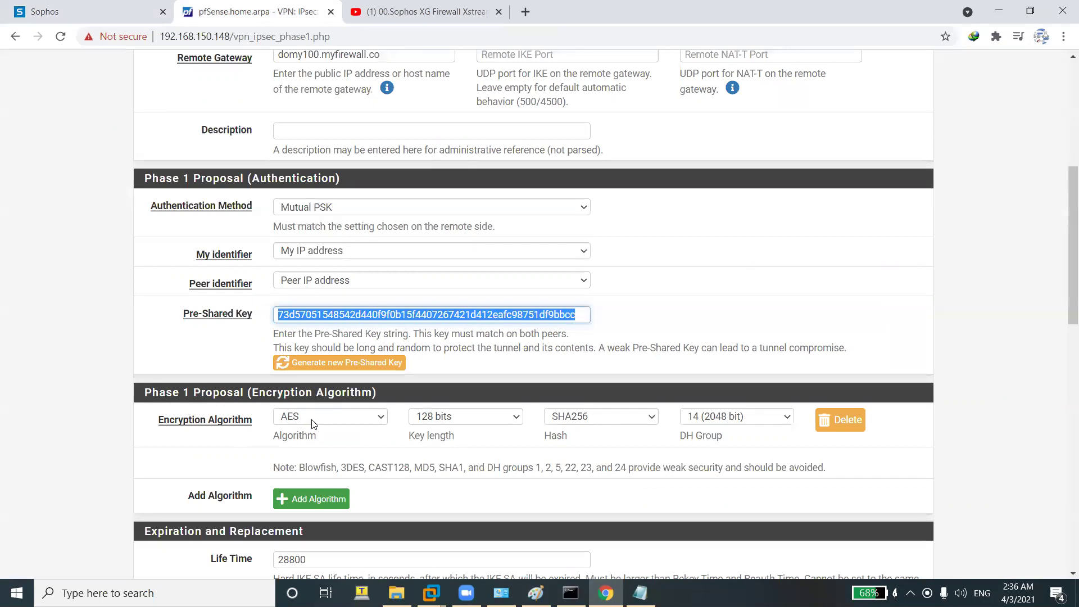
pyautogui.click(417, 420)
pyautogui.click(456, 433)
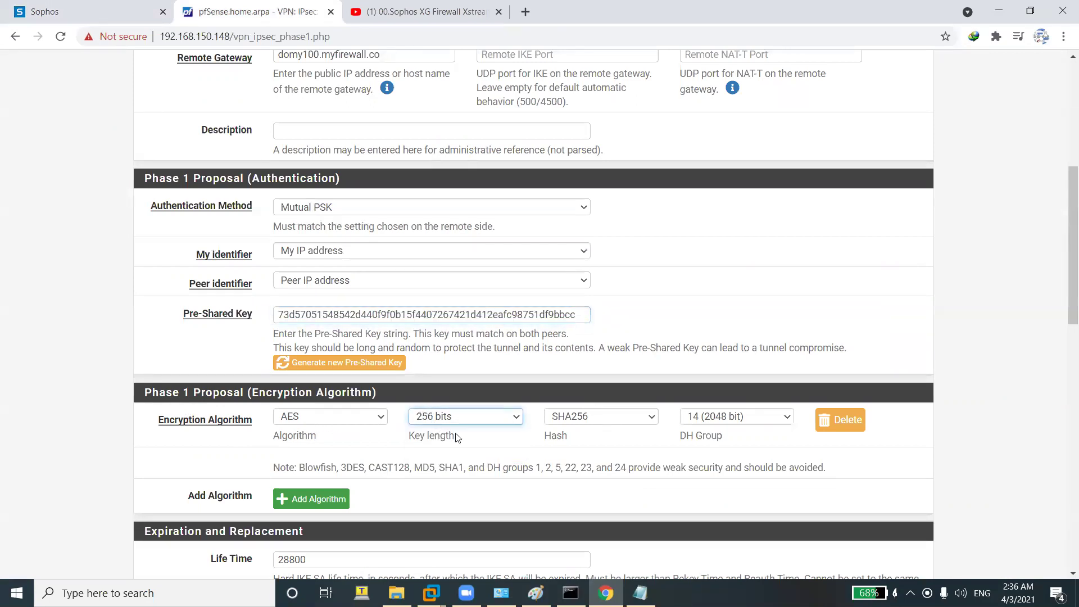
pyautogui.click(575, 426)
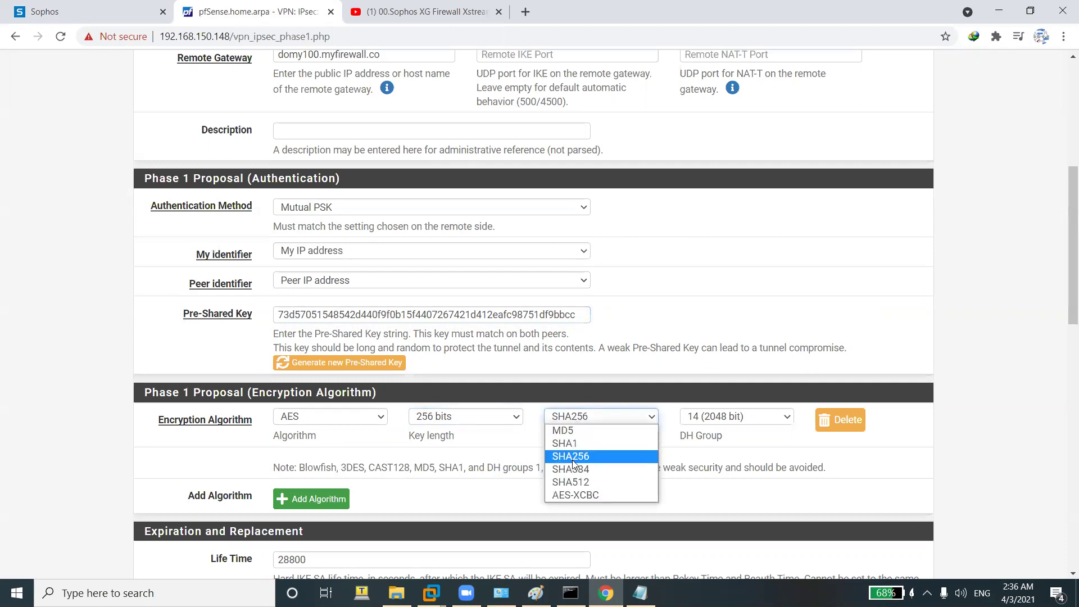
pyautogui.click(582, 479)
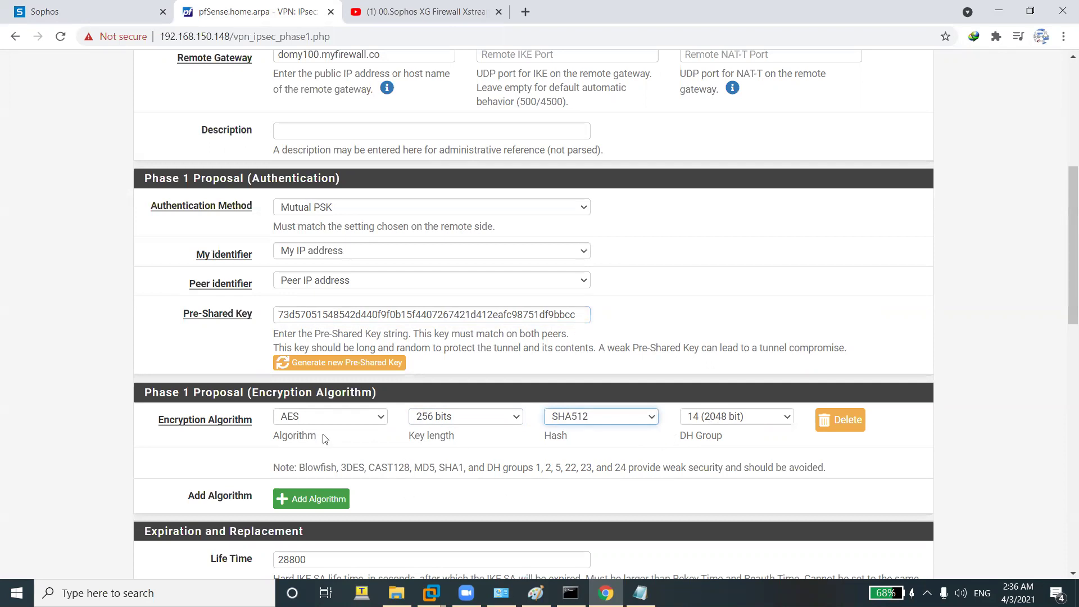
# Add the Phase 1 parameters to the Notepad notes as the lines "Ency AES256", "Hash sha512" and "DH 14", and highlight the Life Time line.
pyautogui.click(606, 593)
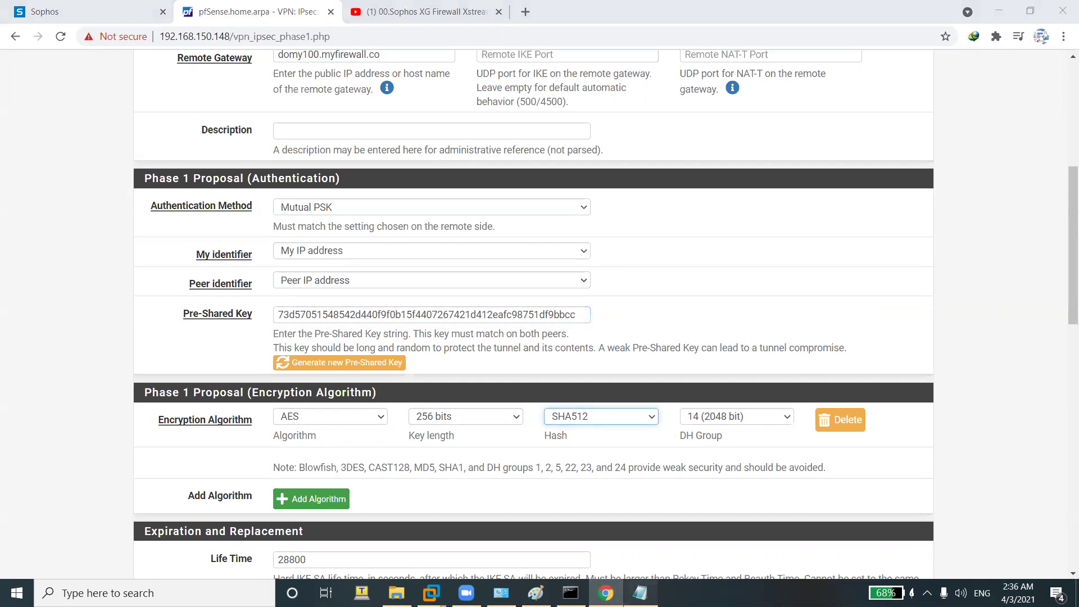
pyautogui.click(641, 594)
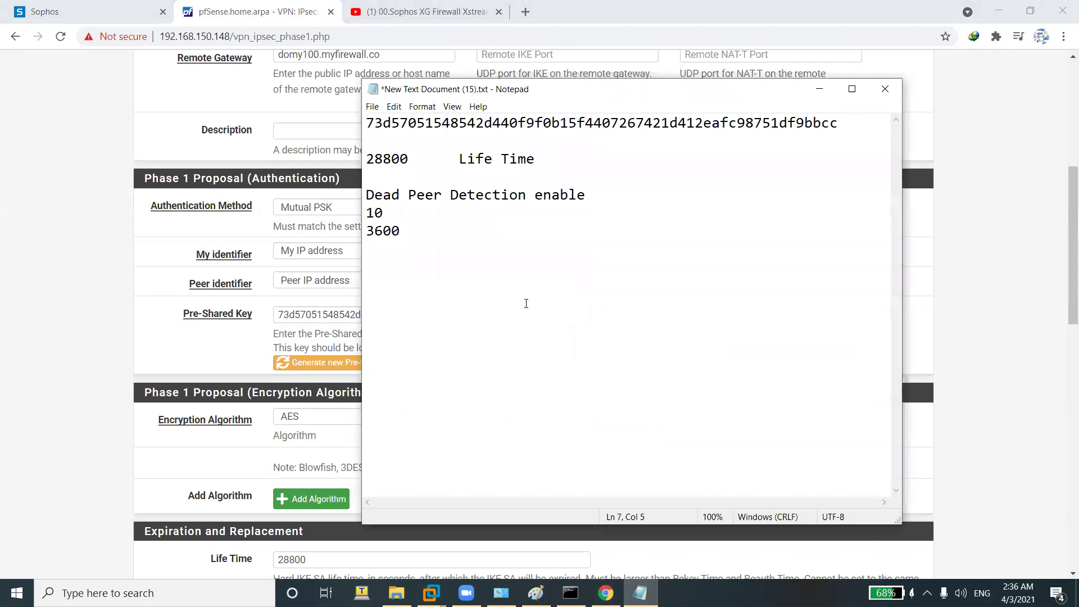
pyautogui.write('E')
pyautogui.write('NR')
pyautogui.press('BackSpace')
pyautogui.press('BackSpace')
pyautogui.write('ncy AES 256')
pyautogui.press('Return')
pyautogui.write('Hash')
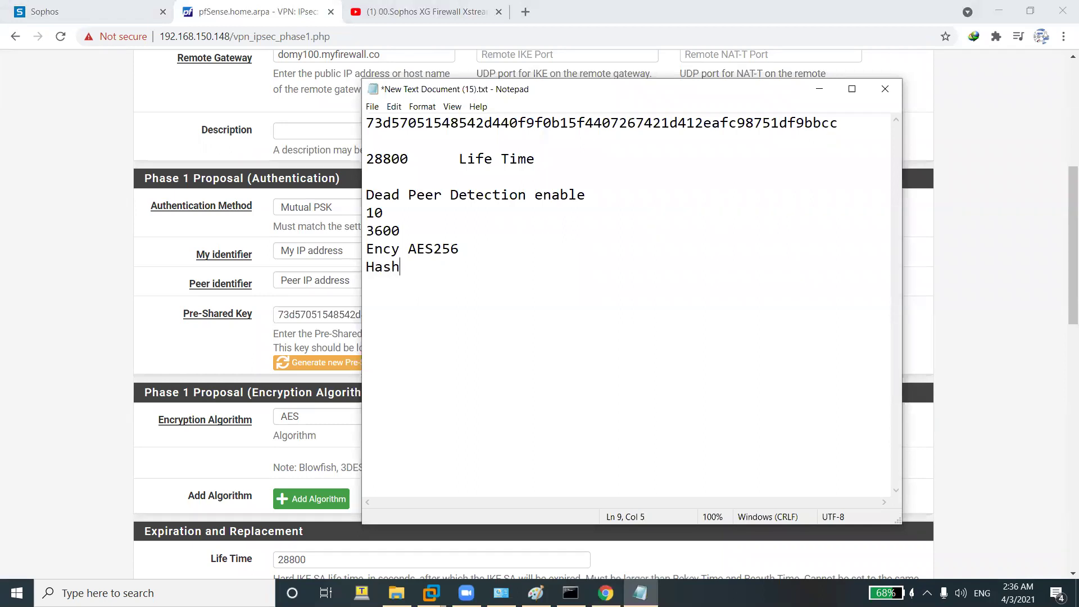
pyautogui.write(' sha512')
pyautogui.press('Return')
pyautogui.write('DH')
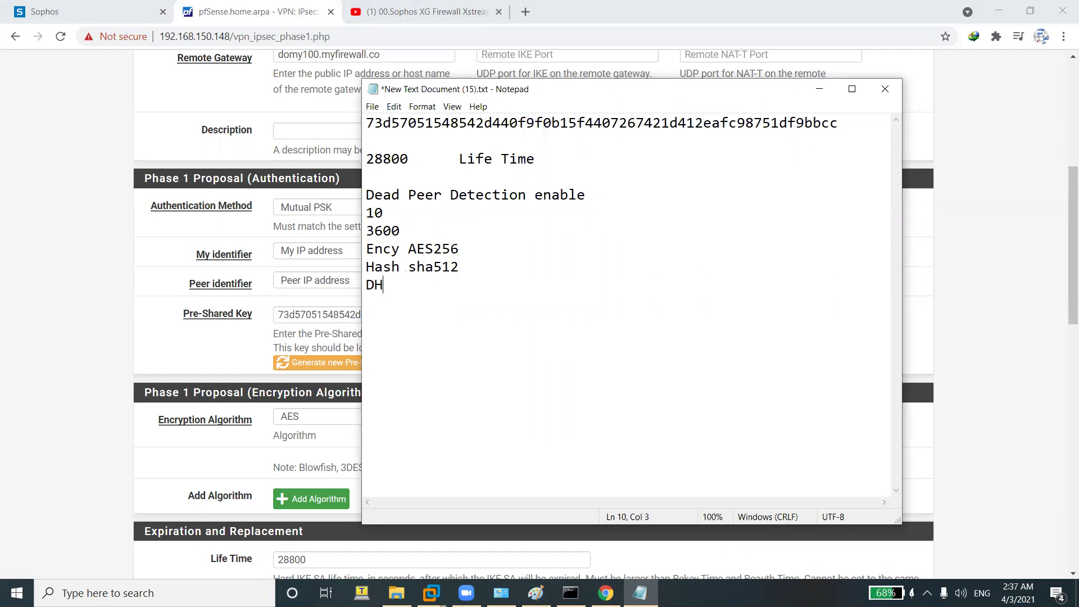
pyautogui.write('    14')
pyautogui.moveTo(524, 159); pyautogui.dragTo(367, 157)
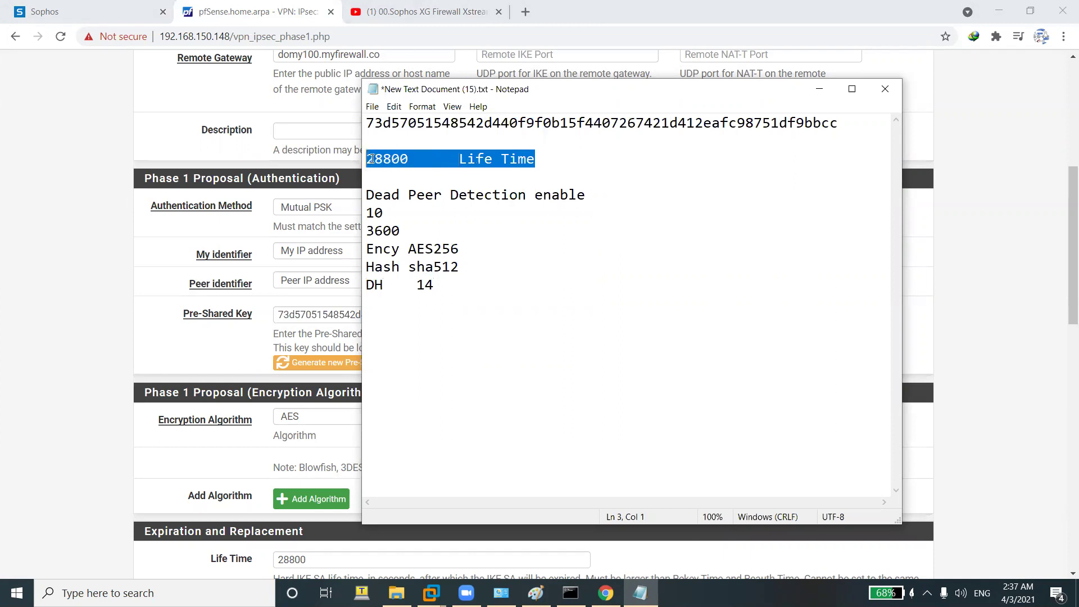
# Move the "28800 Life Time" line in the Notepad notes to a new line below "DH 14".
pyautogui.rightClick(372, 159)
pyautogui.click(393, 183)
pyautogui.click(449, 293)
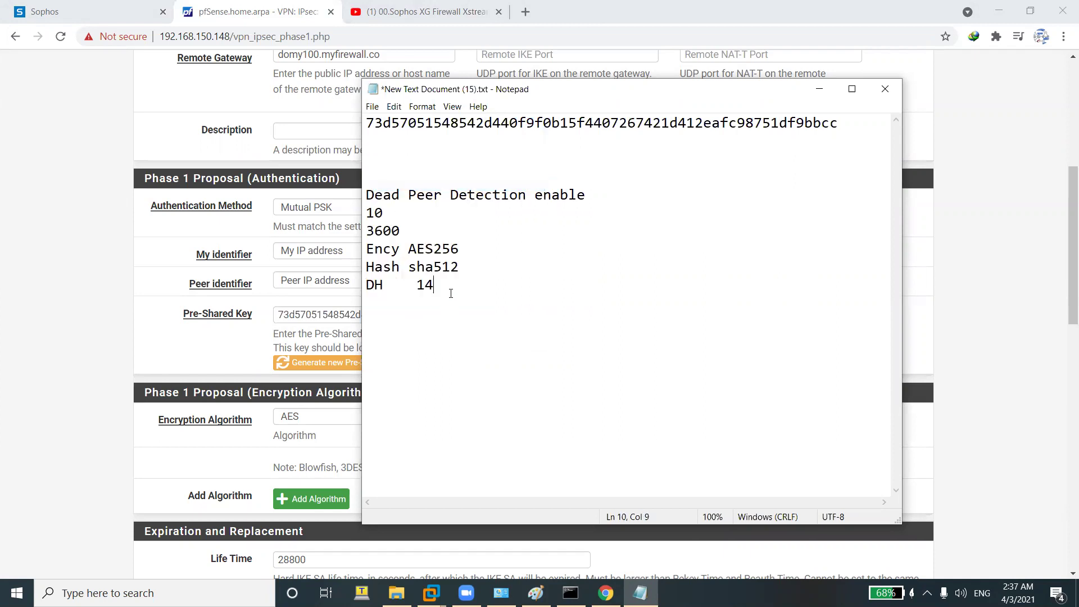
pyautogui.press('Return')
pyautogui.rightClick(377, 318)
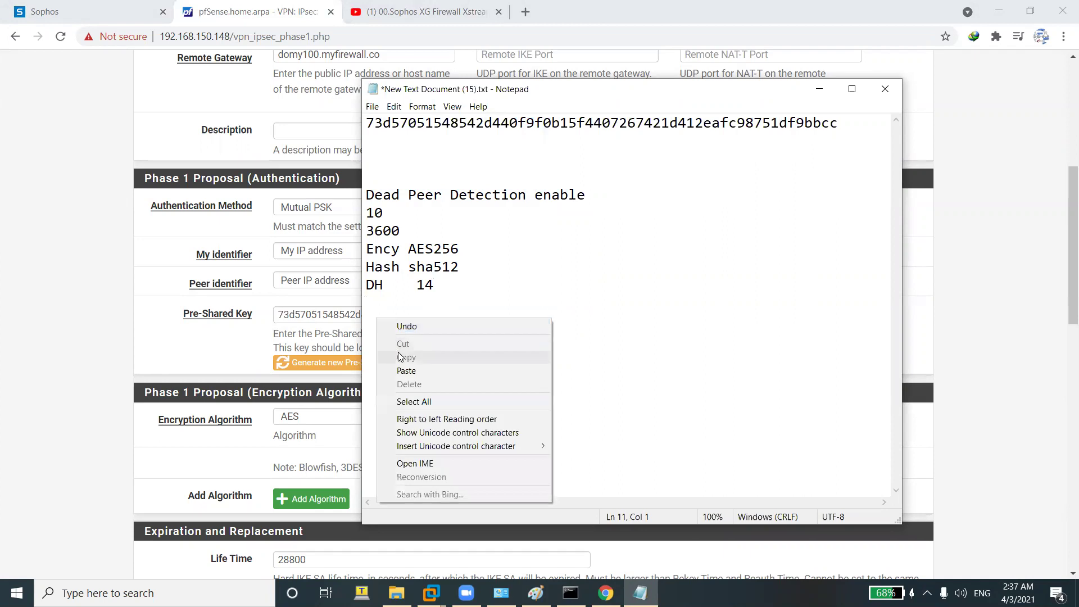
pyautogui.click(410, 372)
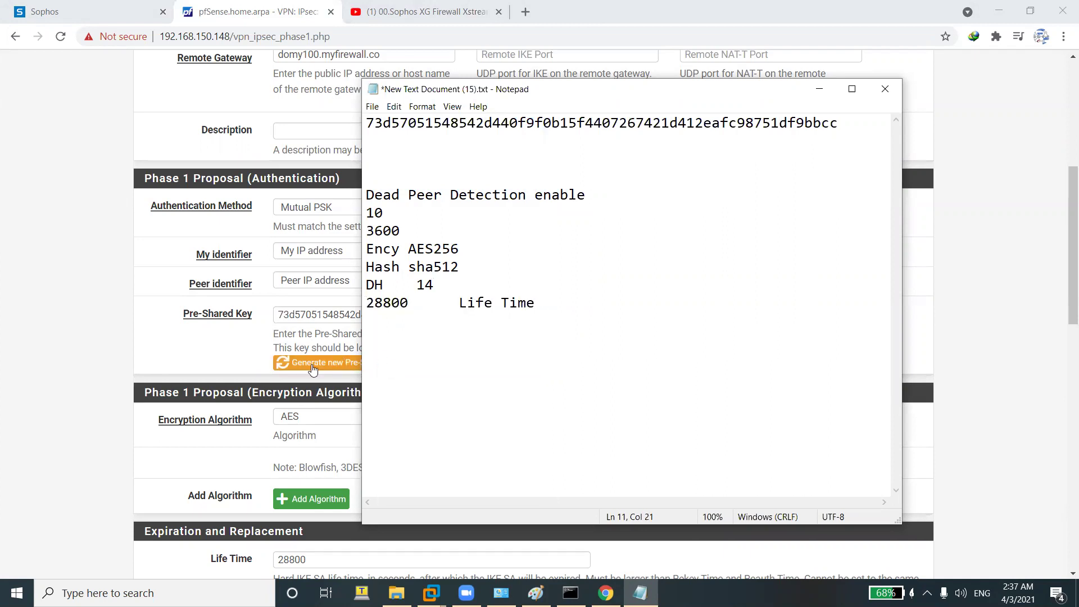
# Return to pfSense's Phase 1 page and enable Responder Only in the advanced options.
pyautogui.click(228, 471)
pyautogui.scroll(-6, 227, 458)
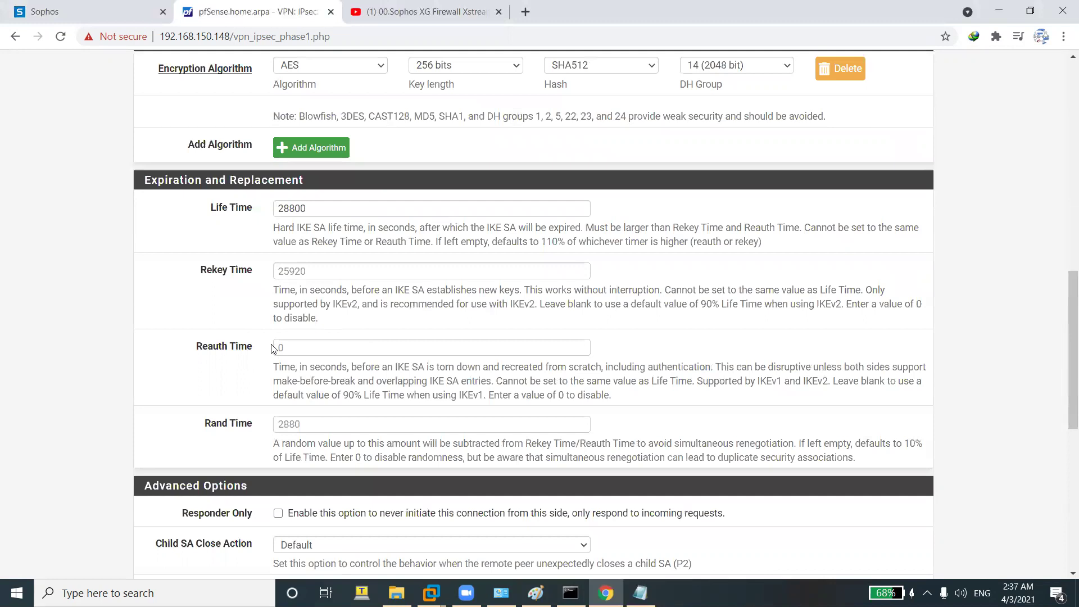
pyautogui.scroll(-6, 271, 348)
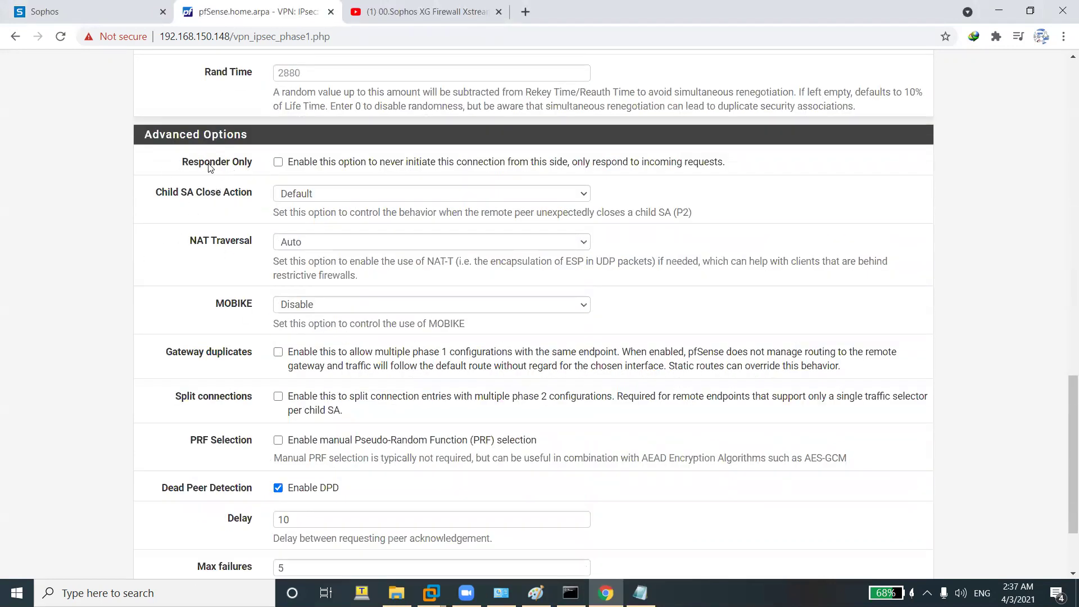
pyautogui.click(278, 163)
# Copy the Dead Peer Detection delay value and check it against the line 10 in the Notepad notes.
pyautogui.doubleClick(309, 522)
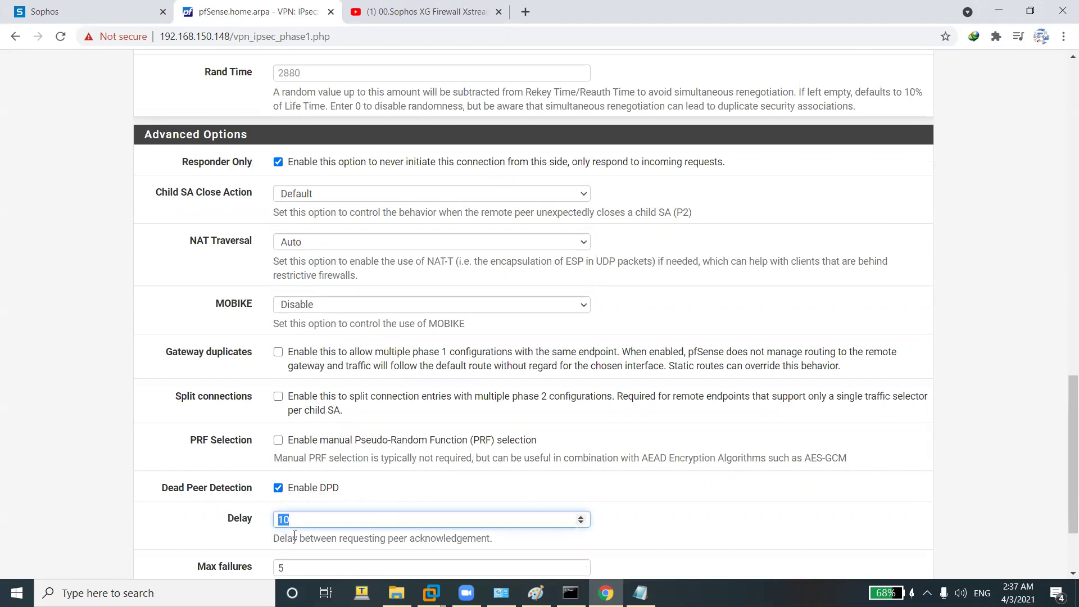
pyautogui.rightClick(282, 520)
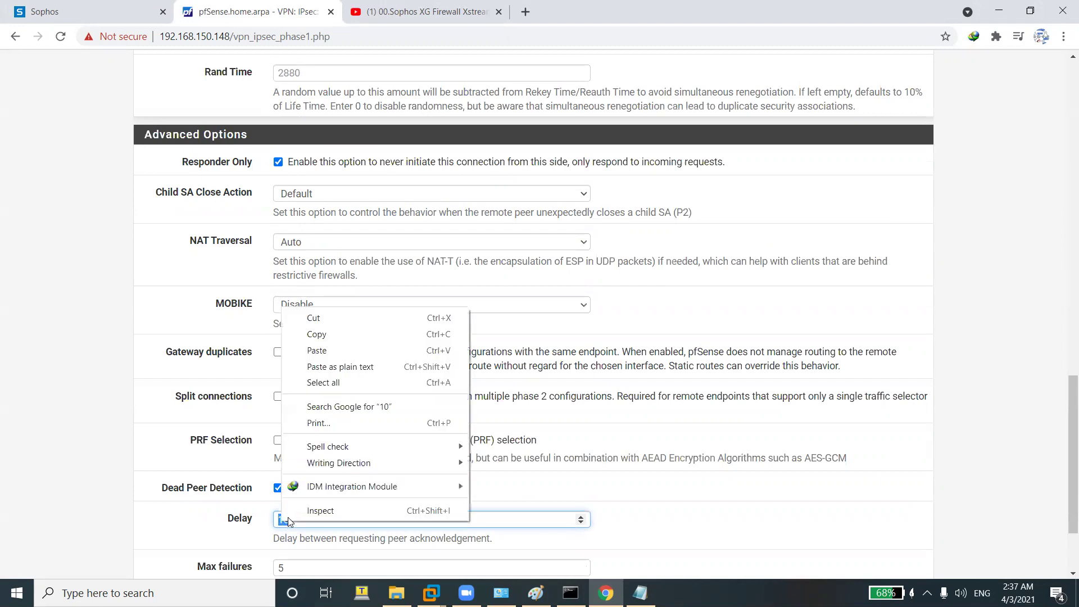
pyautogui.click(315, 333)
pyautogui.click(641, 594)
pyautogui.moveTo(391, 216); pyautogui.dragTo(364, 208)
pyautogui.click(197, 441)
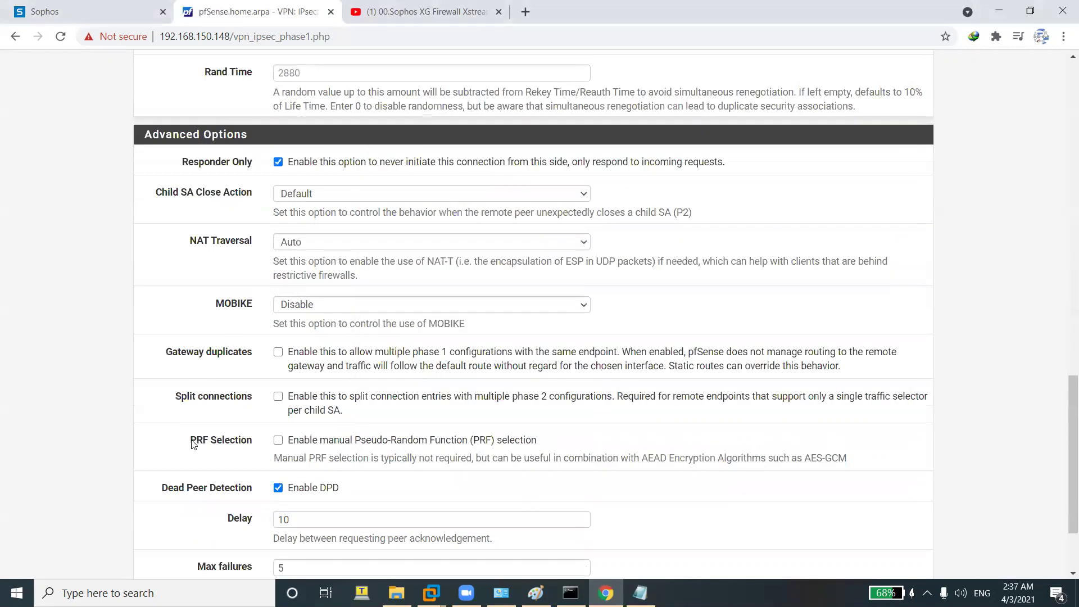
# Save the Phase 1 entry with the default maximum failures and apply the IPsec tunnel changes.
pyautogui.scroll(-2, 194, 437)
pyautogui.doubleClick(313, 453)
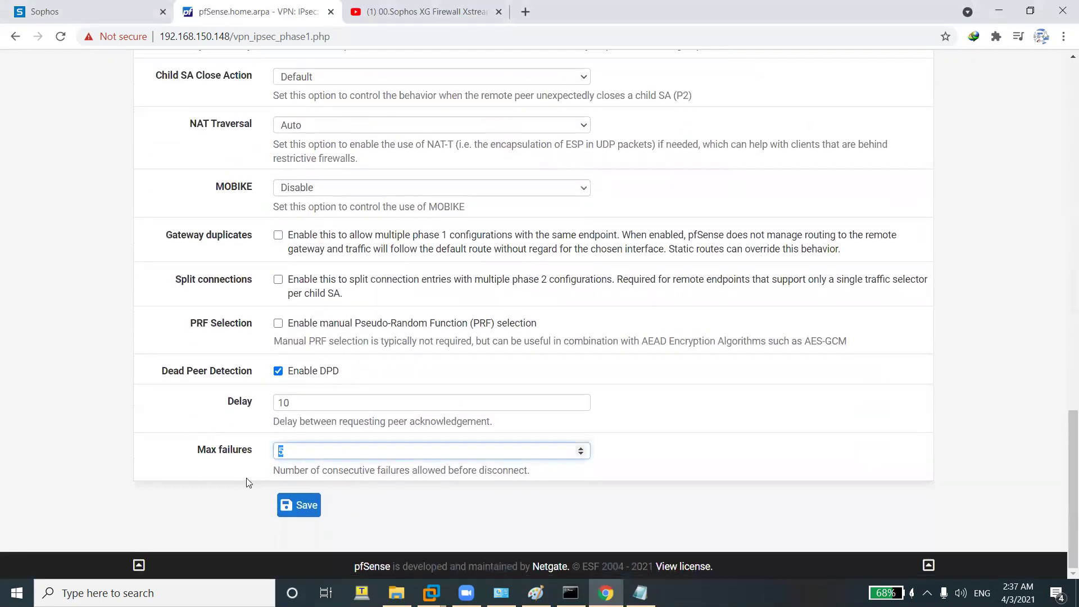
pyautogui.click(302, 506)
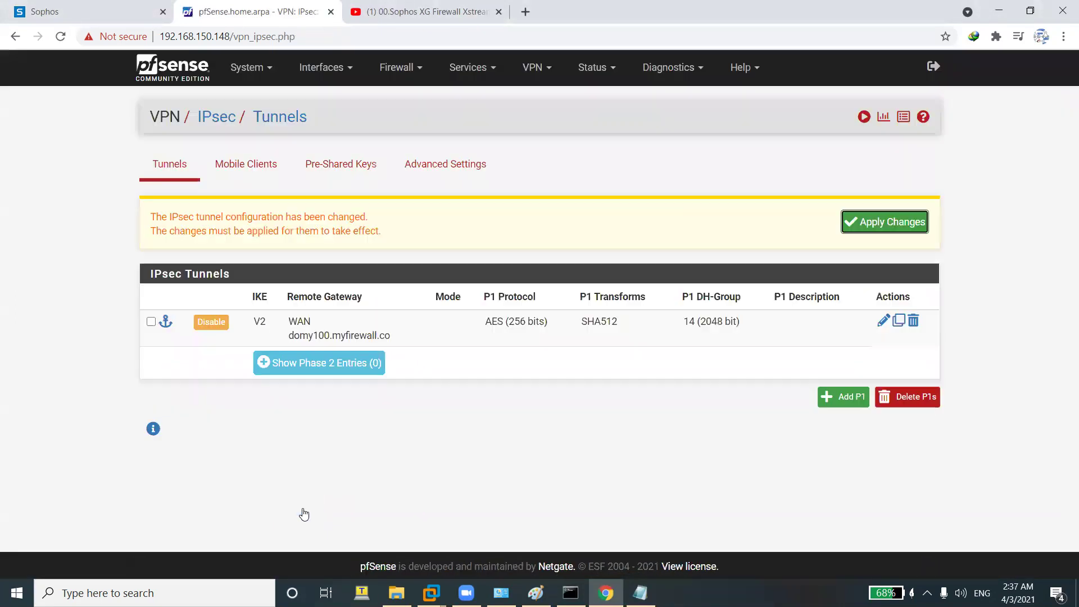
pyautogui.click(872, 221)
# Expand the tunnel's Phase 2 entries and try to add a new one.
pyautogui.click(309, 367)
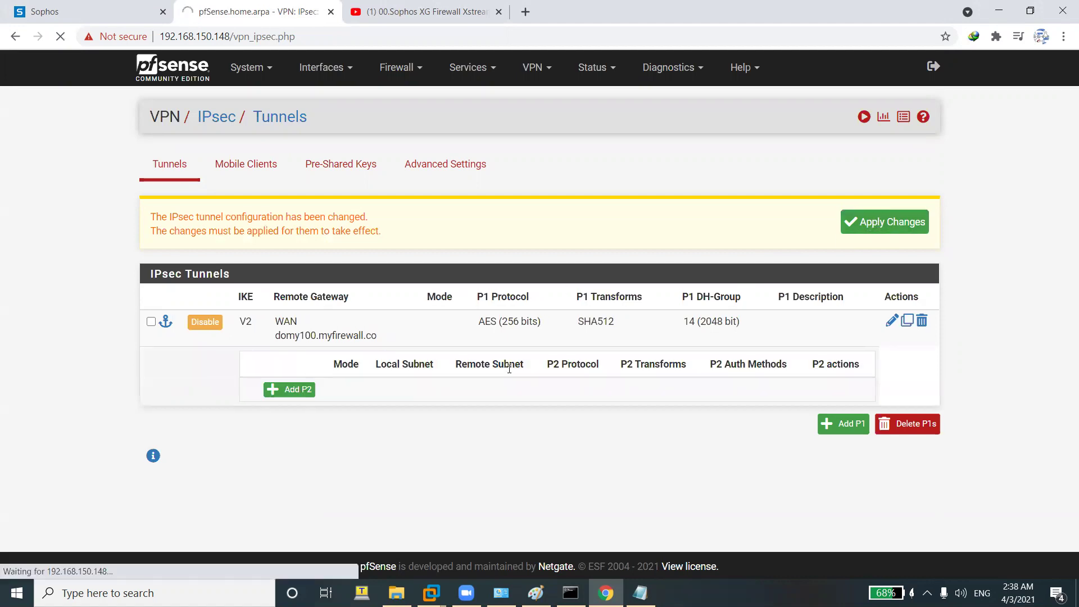
pyautogui.click(306, 392)
pyautogui.click(433, 20)
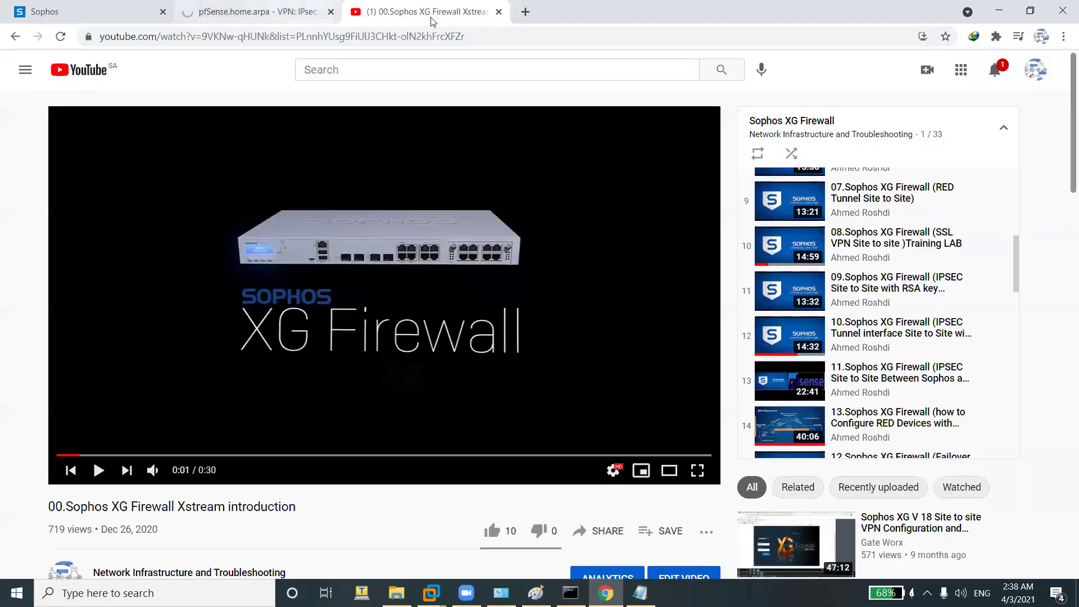
pyautogui.click(261, 11)
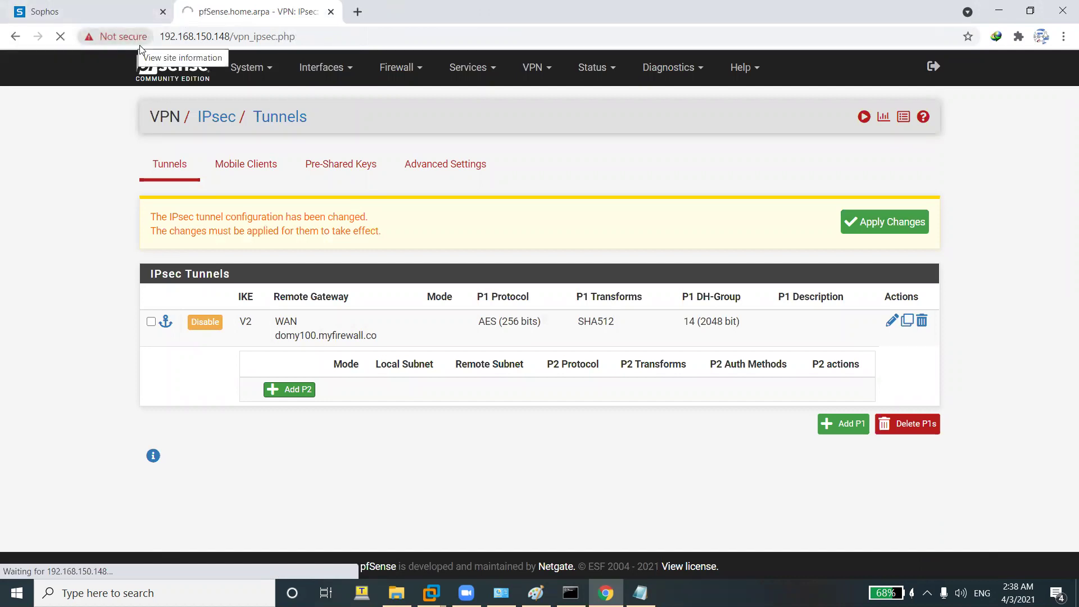
# Check that the Sophos web console still responds by opening its VPN page, comparing with the pfSense page.
pyautogui.click(56, 11)
pyautogui.click(247, 7)
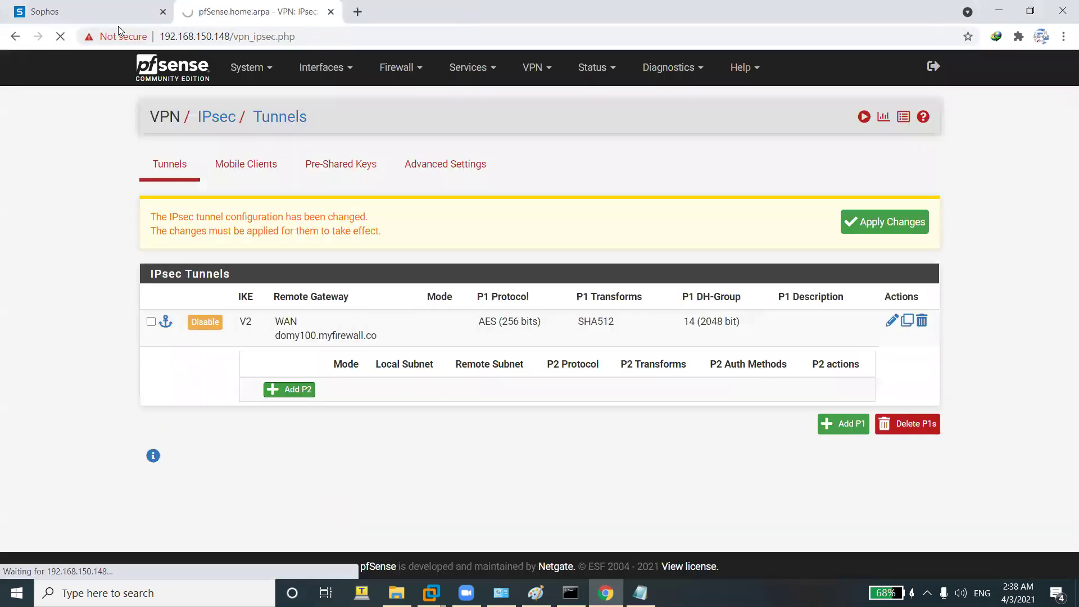
pyautogui.click(96, 11)
pyautogui.click(50, 332)
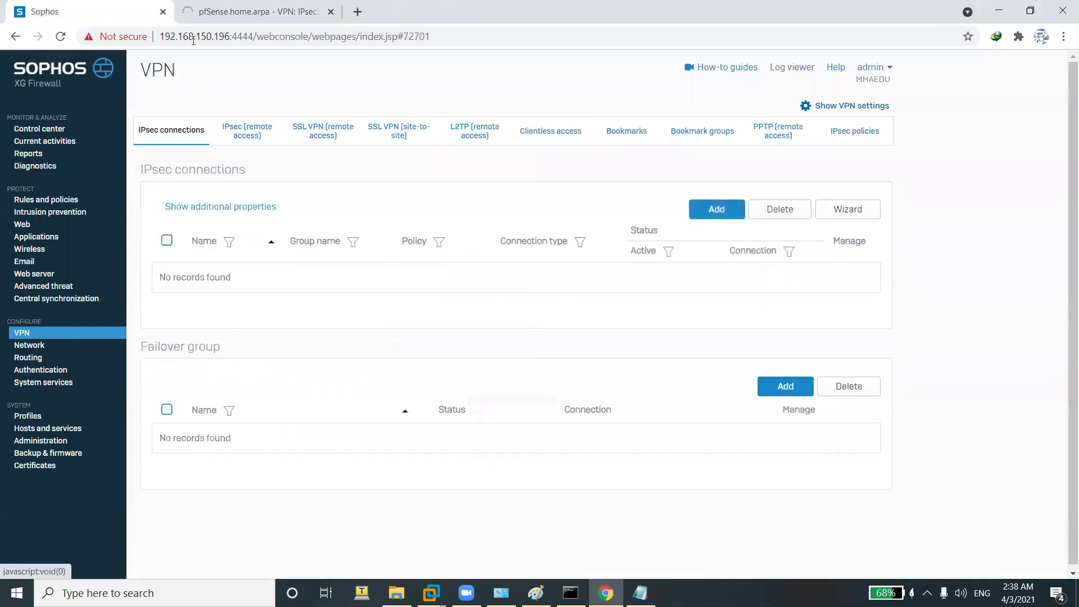
pyautogui.click(247, 11)
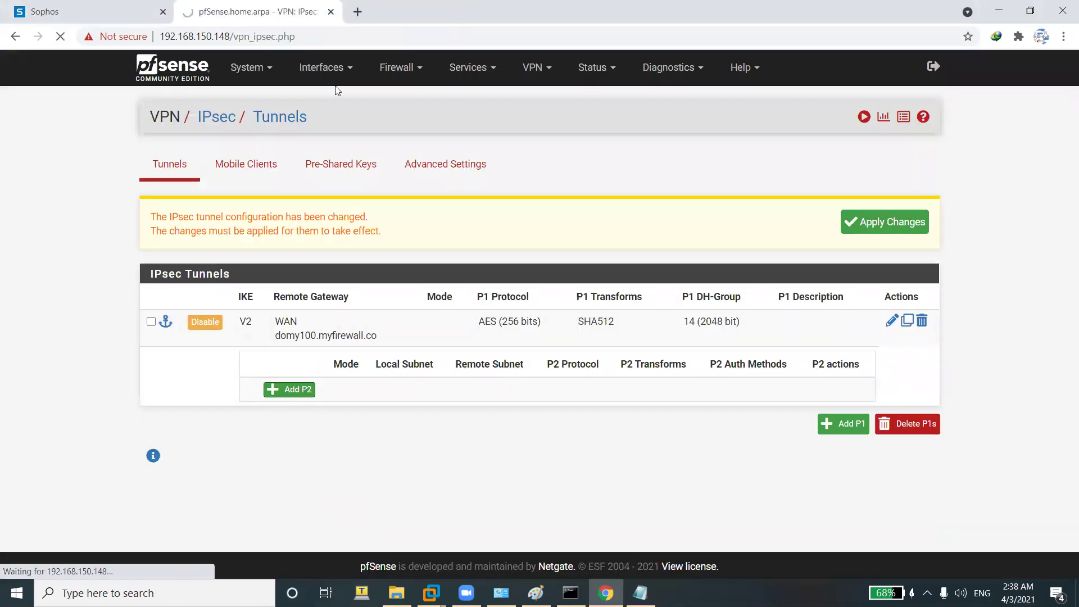
pyautogui.click(112, 10)
# Try to load the pfSense home page at 192.168.150.148 by removing the vpn_ipsec.php path from the address.
pyautogui.click(223, 14)
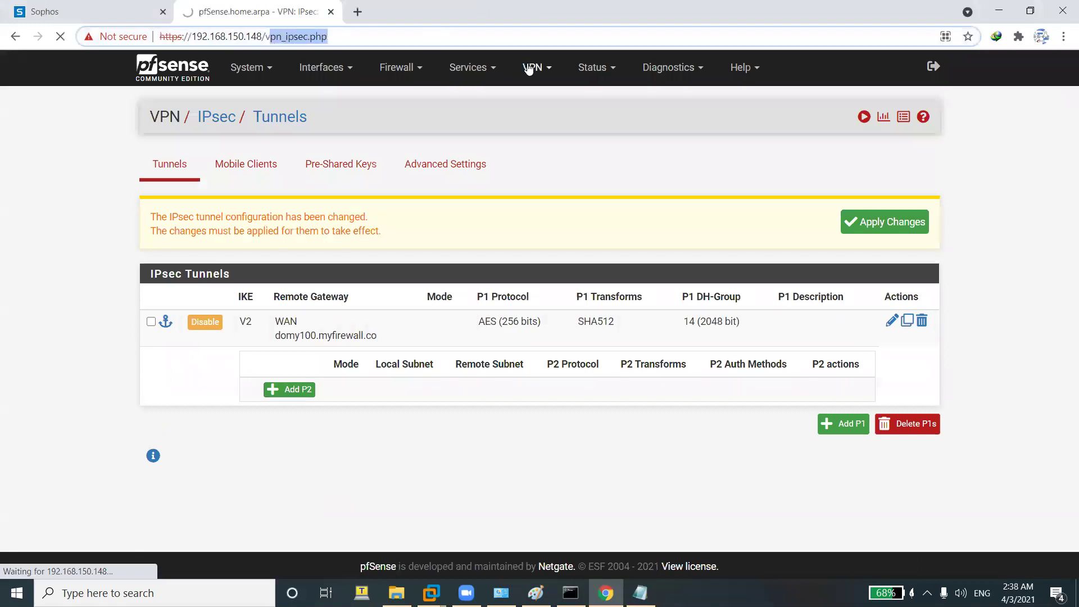
pyautogui.press('BackSpace')
pyautogui.press('BackSpace')
pyautogui.press('Return')
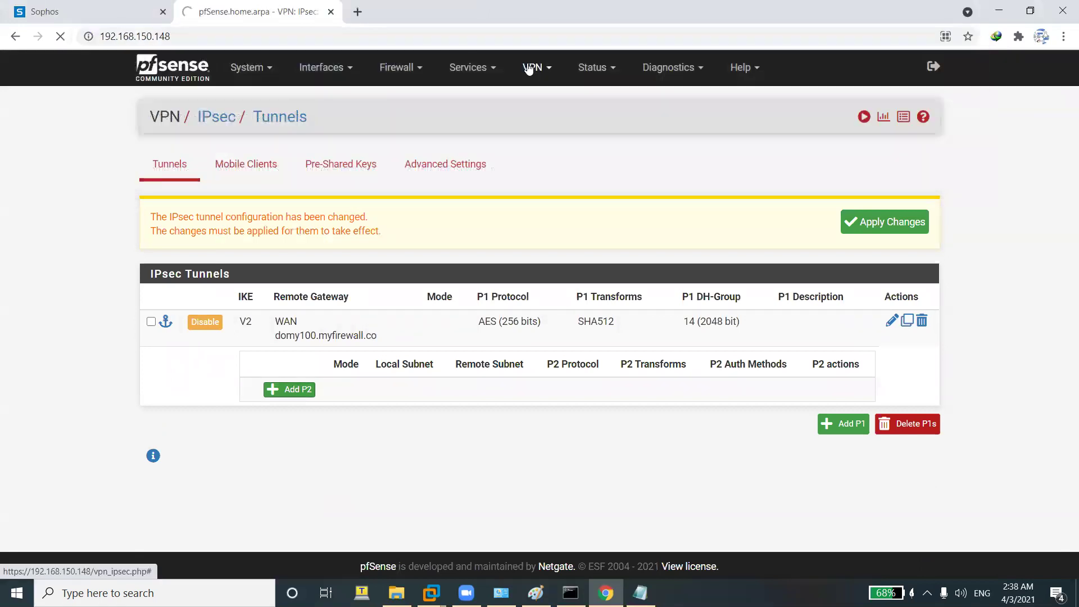
# Look at the Command Prompt window and the Pfsense virtual machine's console in VMware Workstation.
pyautogui.click(570, 593)
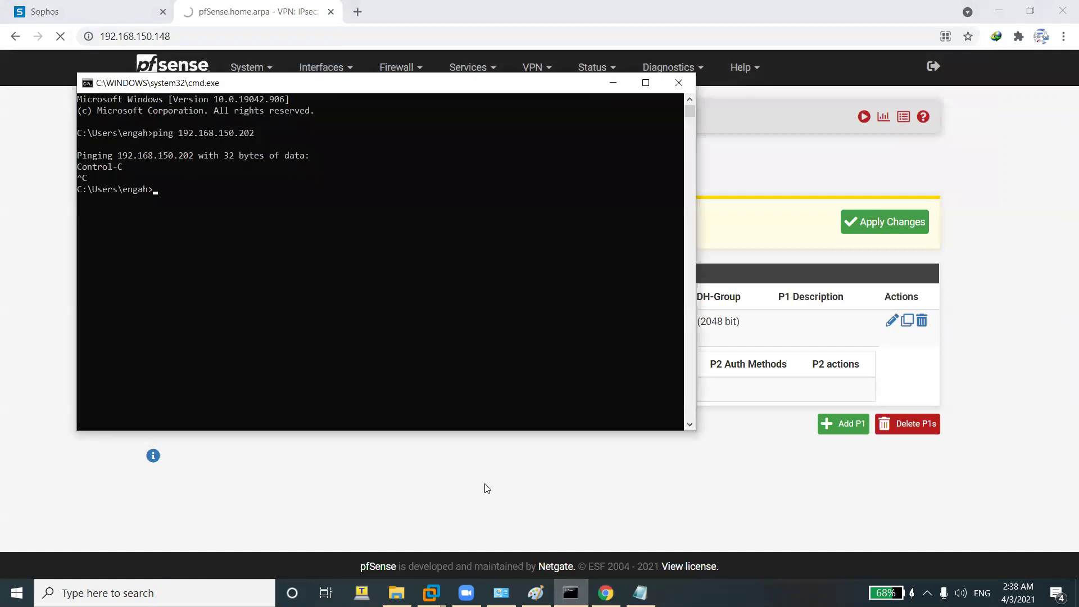
pyautogui.click(770, 193)
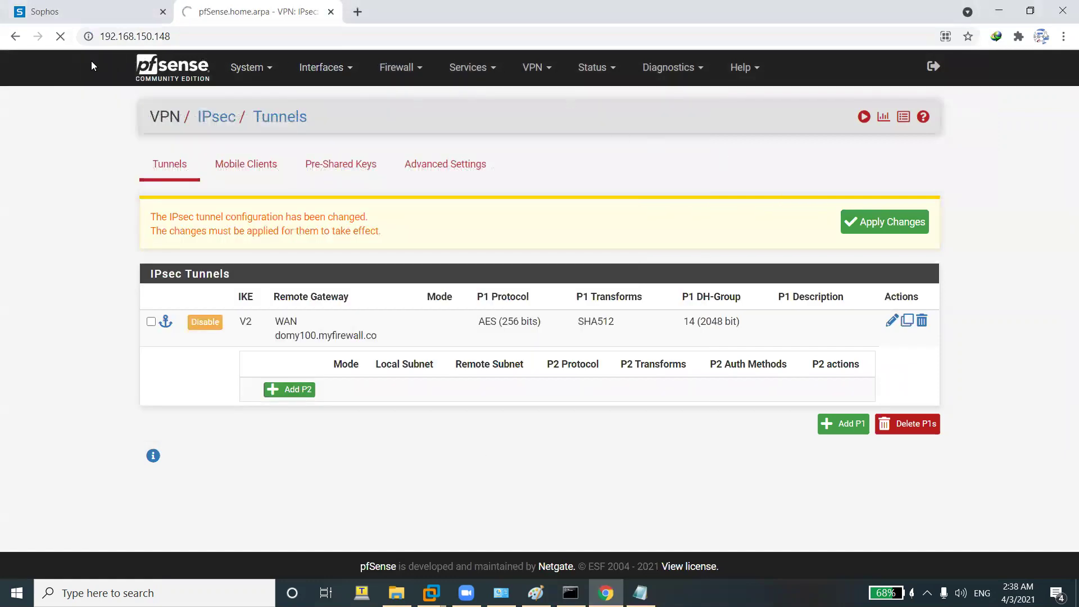
pyautogui.click(431, 593)
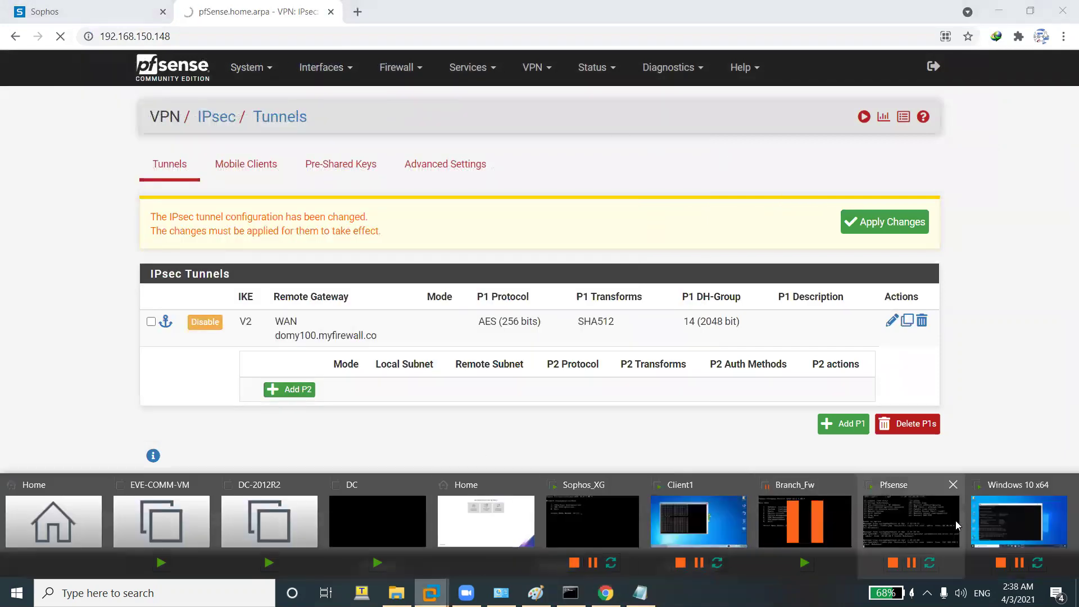
pyautogui.click(933, 508)
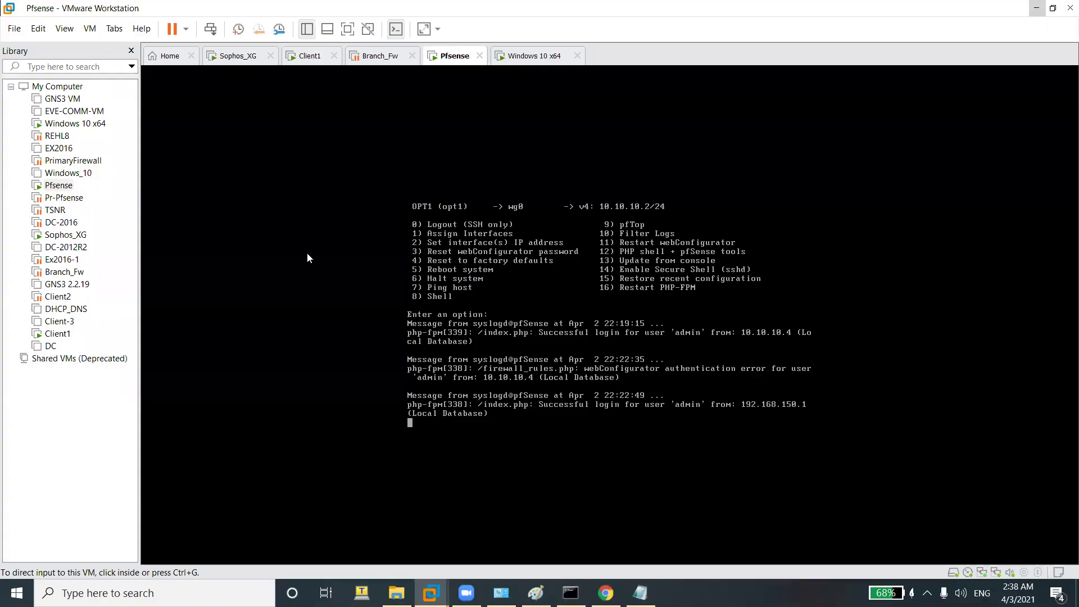
# Switch back to Chrome, apply the IPsec changes again and reload pfSense at its root address 192.168.150.148.
pyautogui.click(607, 593)
pyautogui.click(848, 231)
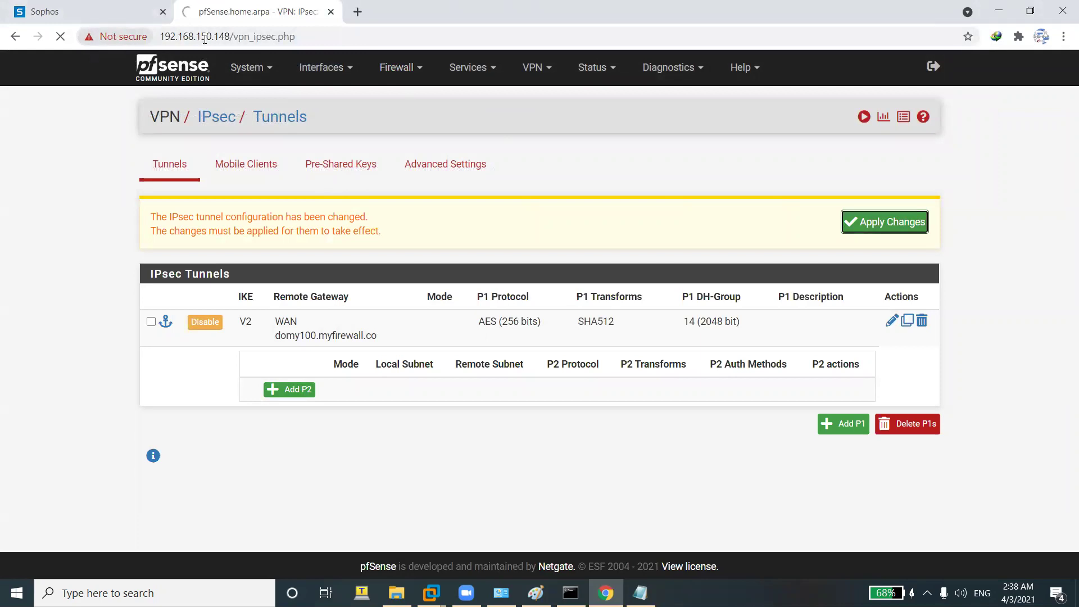
pyautogui.doubleClick(232, 37)
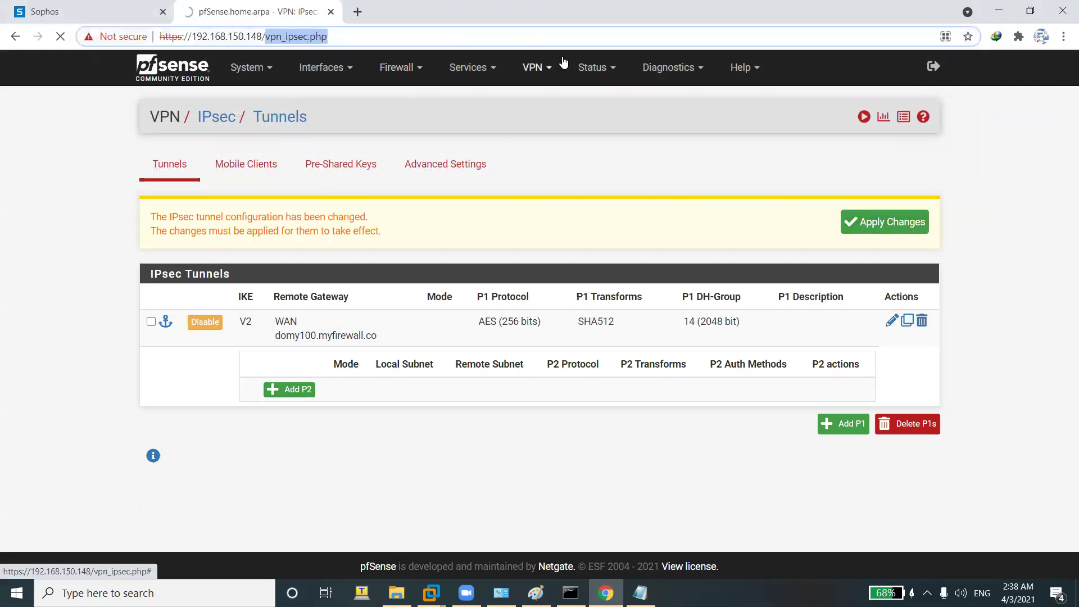
pyautogui.press('Escape')
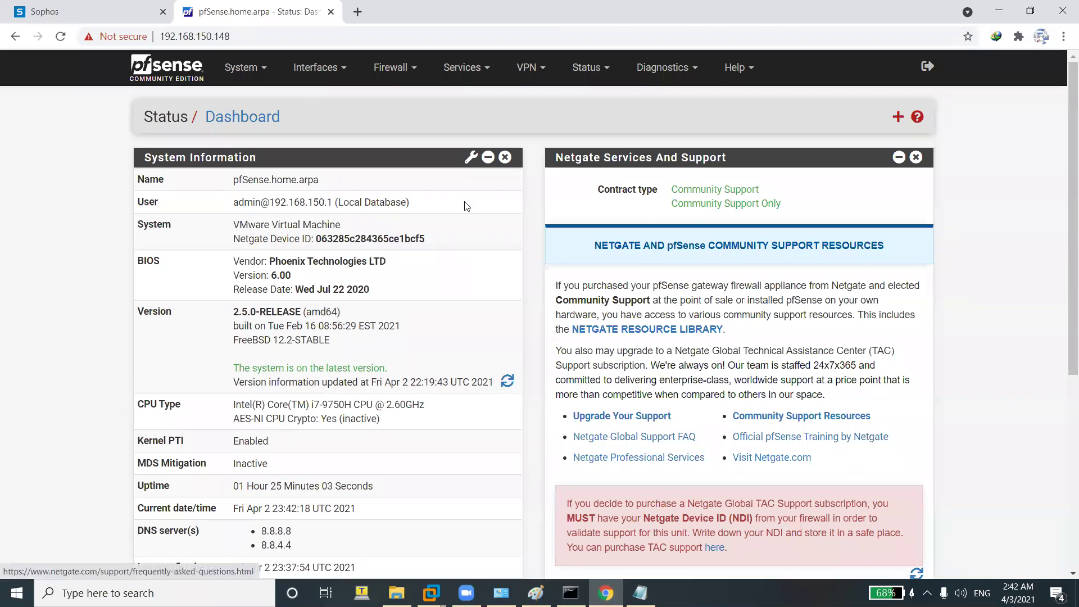
# Open the IPsec tunnels page, add a Phase 2 entry to the tunnel and set its mode to Routed (VTI).
pyautogui.moveTo(518, 82)
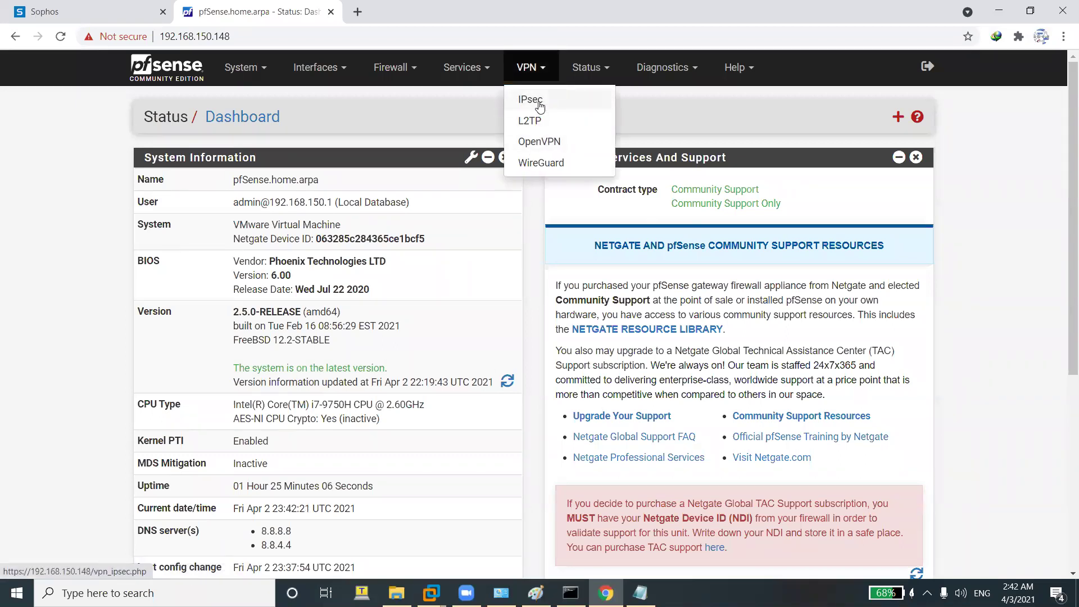
pyautogui.click(535, 100)
pyautogui.click(297, 295)
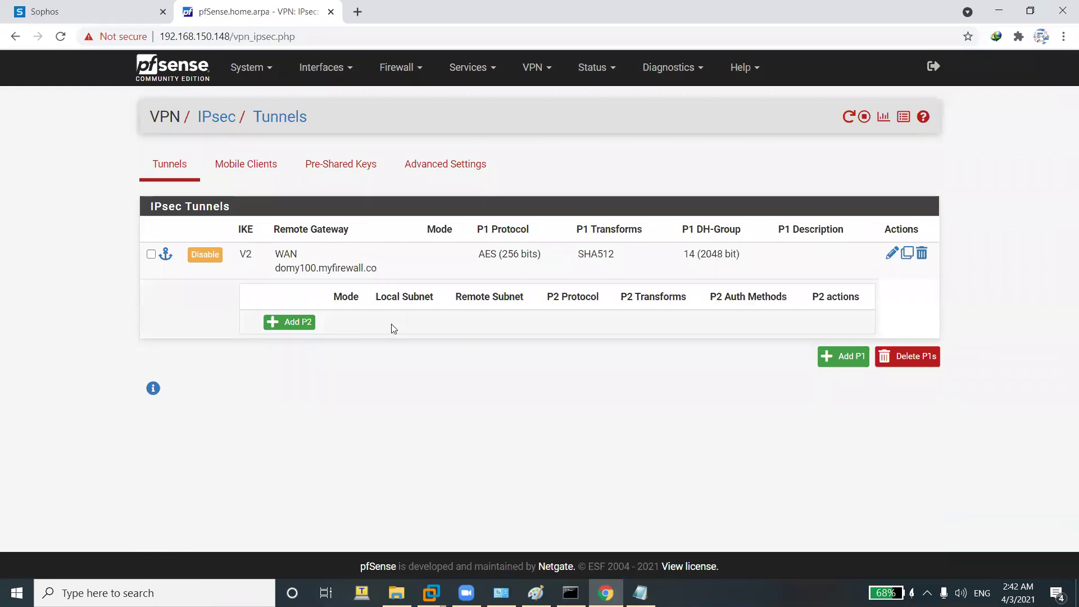
pyautogui.click(296, 323)
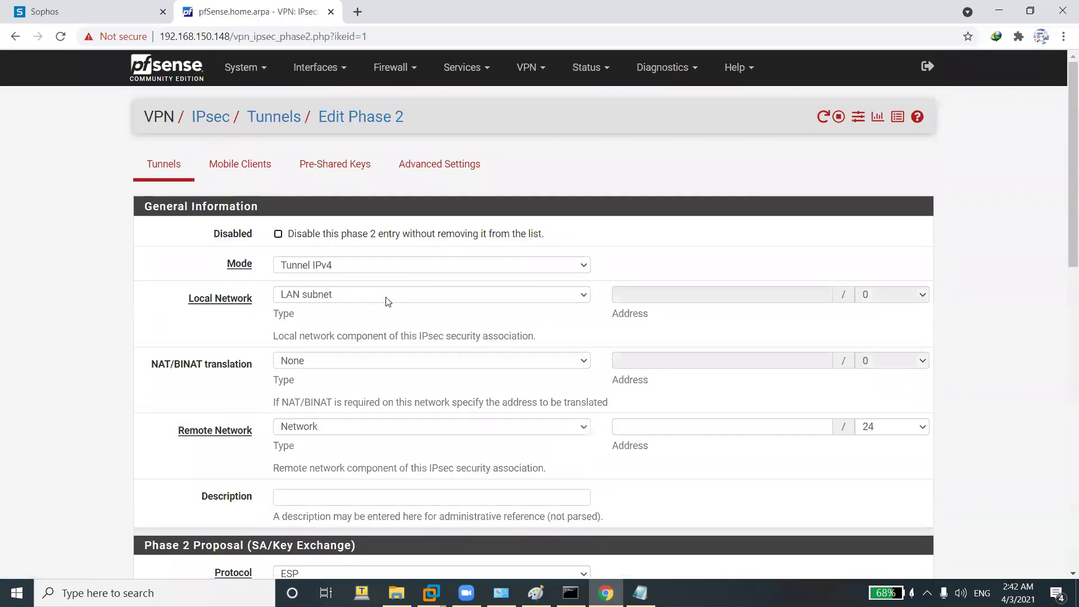
pyautogui.click(334, 267)
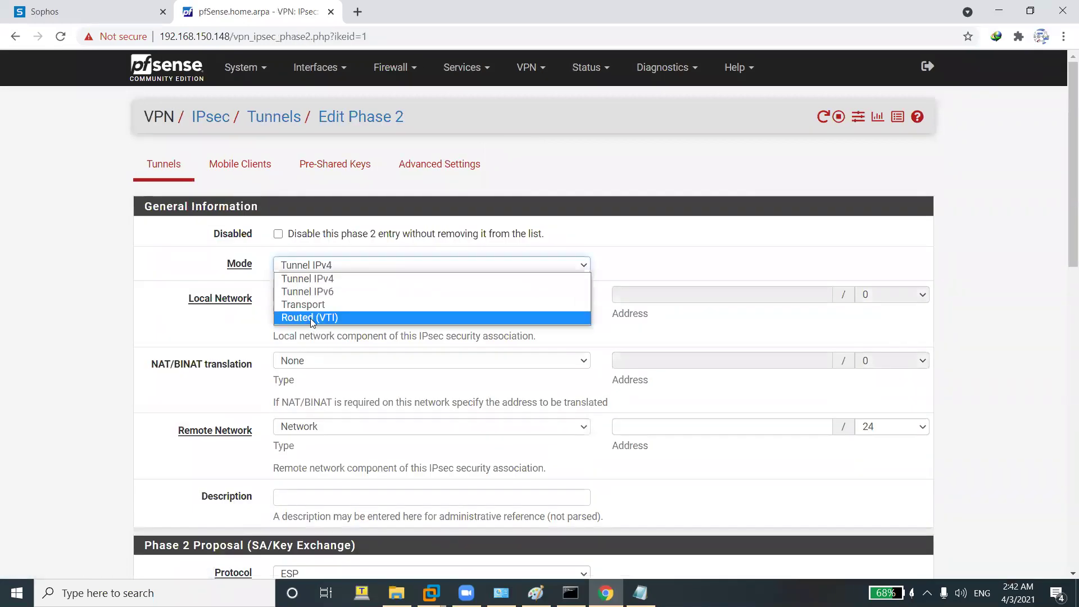
pyautogui.click(342, 318)
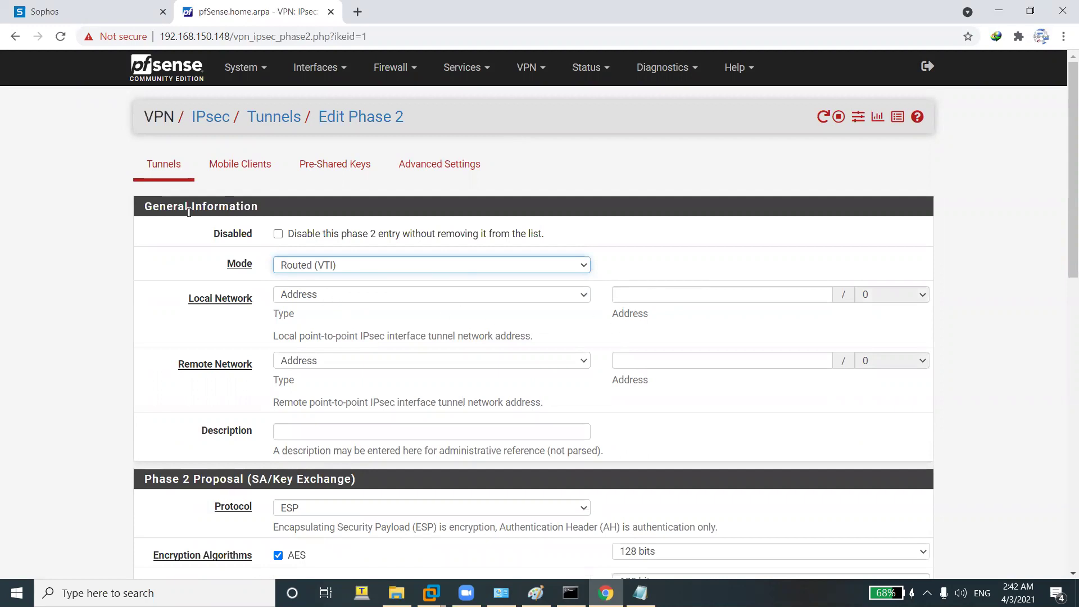
# Set the Phase 2 local network address to 172.16.17.1.
pyautogui.click(70, 10)
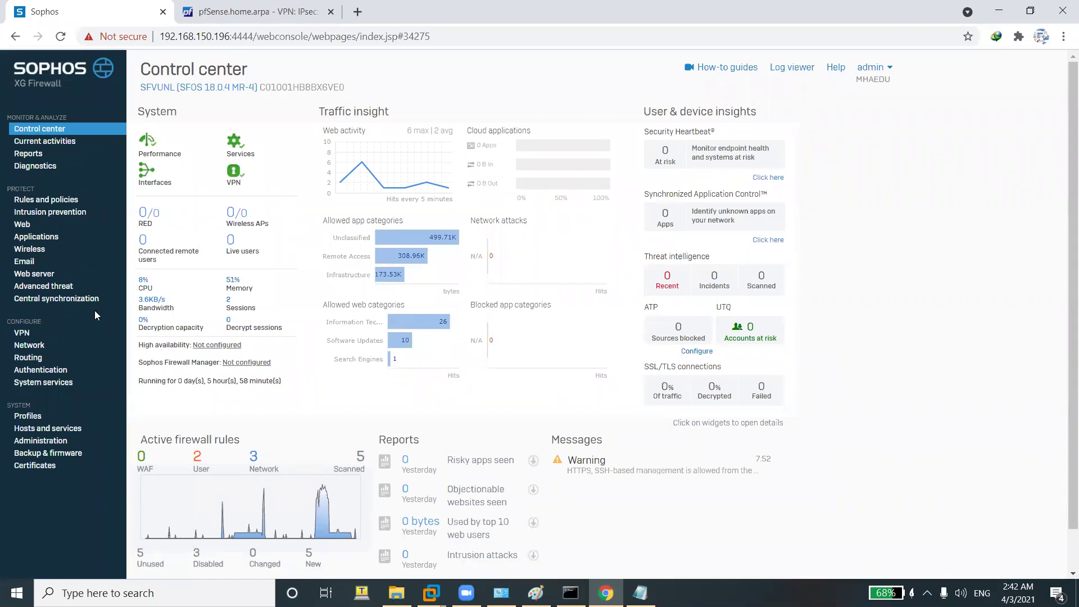
pyautogui.click(219, 8)
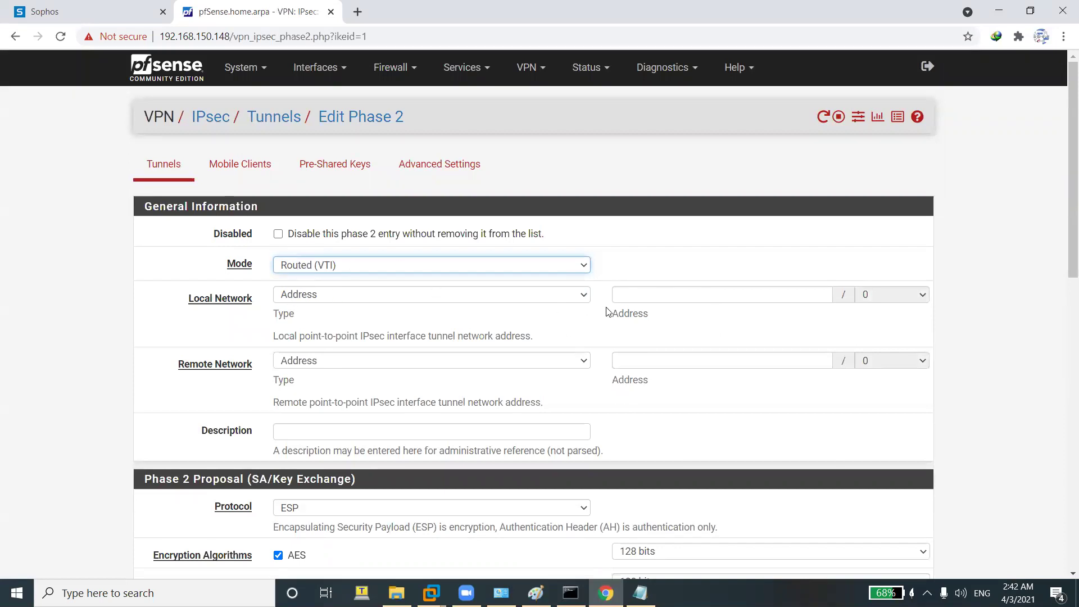
pyautogui.click(629, 301)
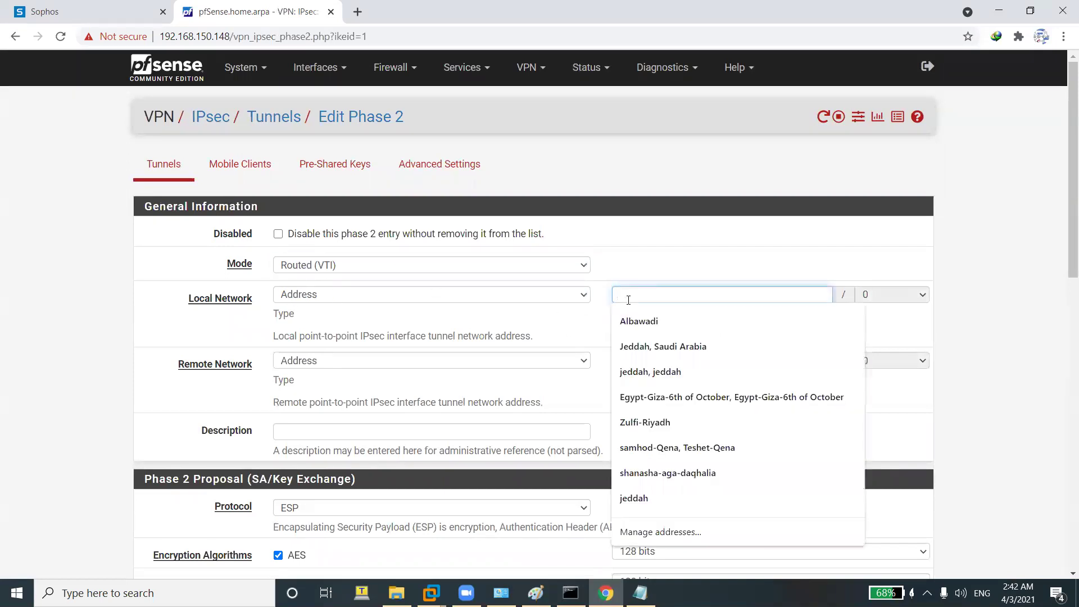
pyautogui.write('172.1')
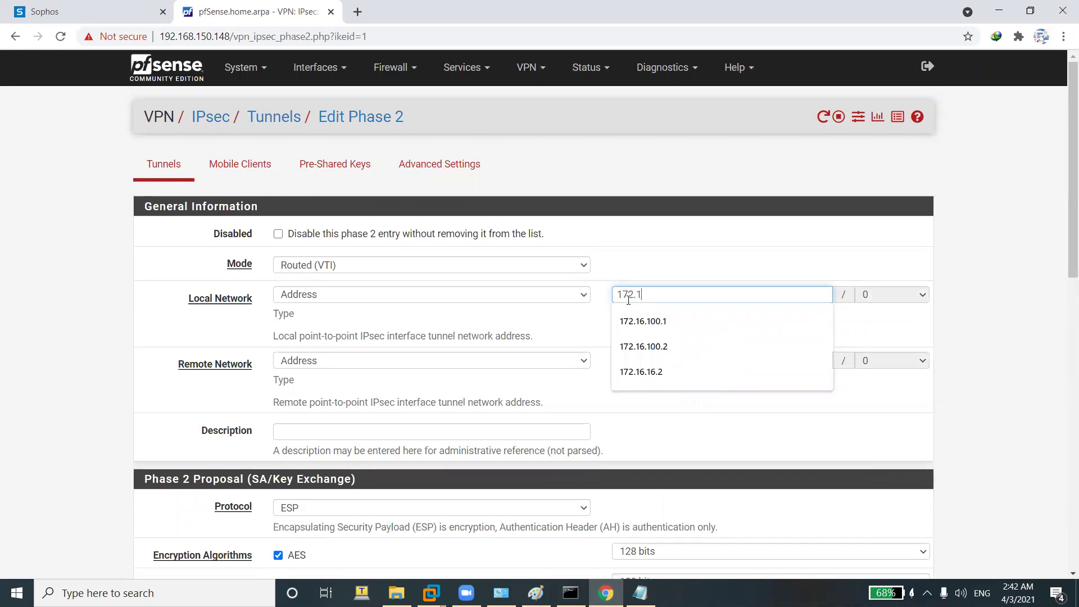
pyautogui.write('6.17')
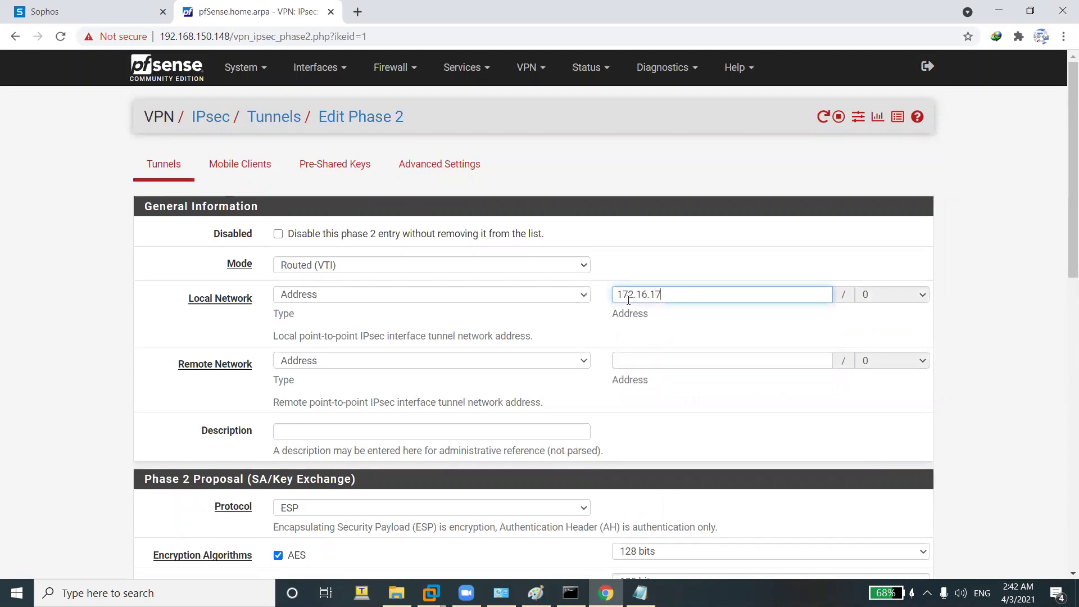
pyautogui.write('.1')
# Set the Phase 2 remote network address to 172.16.17.100, reusing the local address as its base.
pyautogui.moveTo(669, 294); pyautogui.dragTo(618, 294)
pyautogui.rightClick(617, 294)
pyautogui.click(657, 340)
pyautogui.click(670, 361)
pyautogui.rightClick(670, 362)
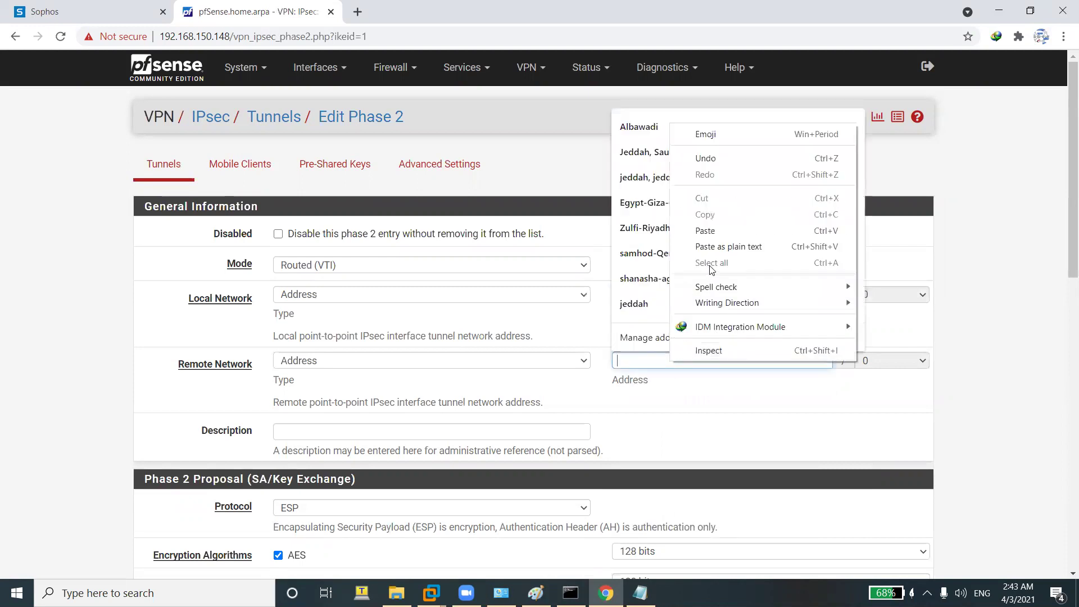
pyautogui.click(717, 235)
pyautogui.write('00')
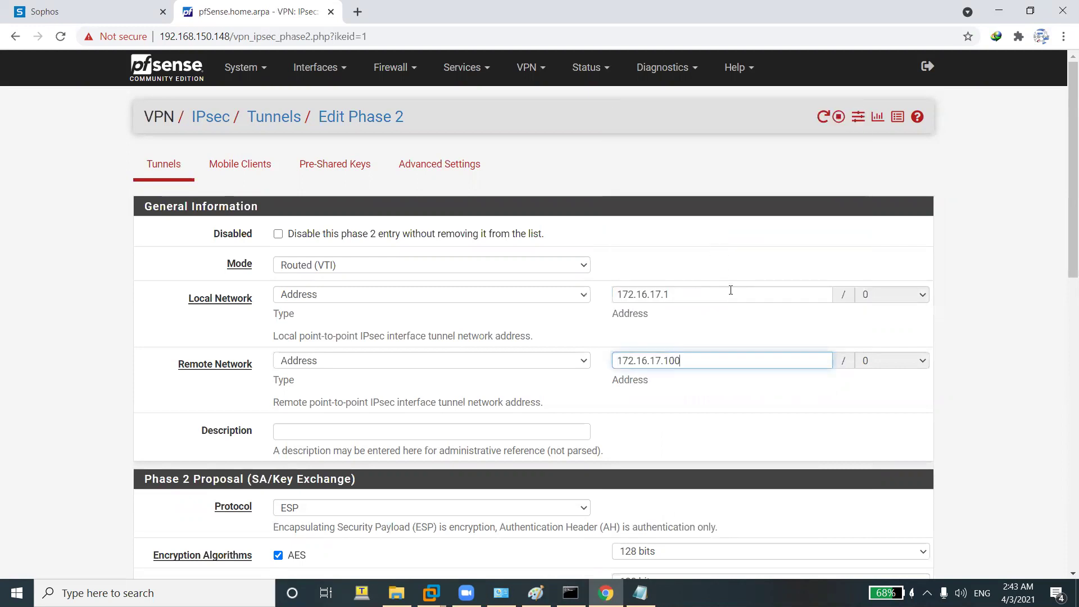
pyautogui.click(735, 260)
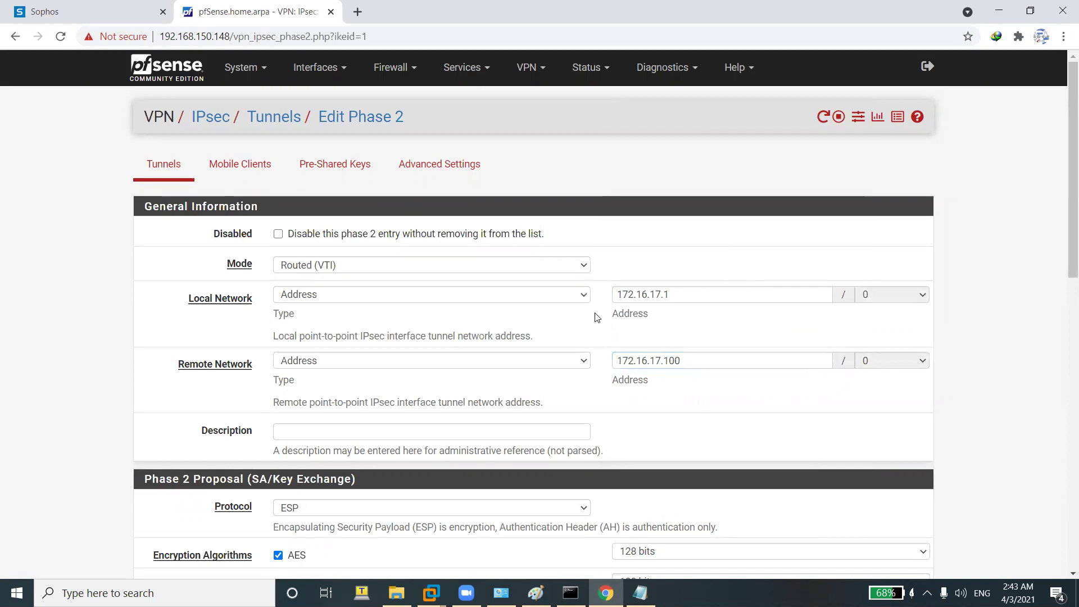
# Copy the local tunnel address and record it in the Notepad file as "pfsense tun in 172.16.17.1", several lines below the existing notes.
pyautogui.doubleClick(676, 294)
pyautogui.rightClick(623, 298)
pyautogui.click(657, 346)
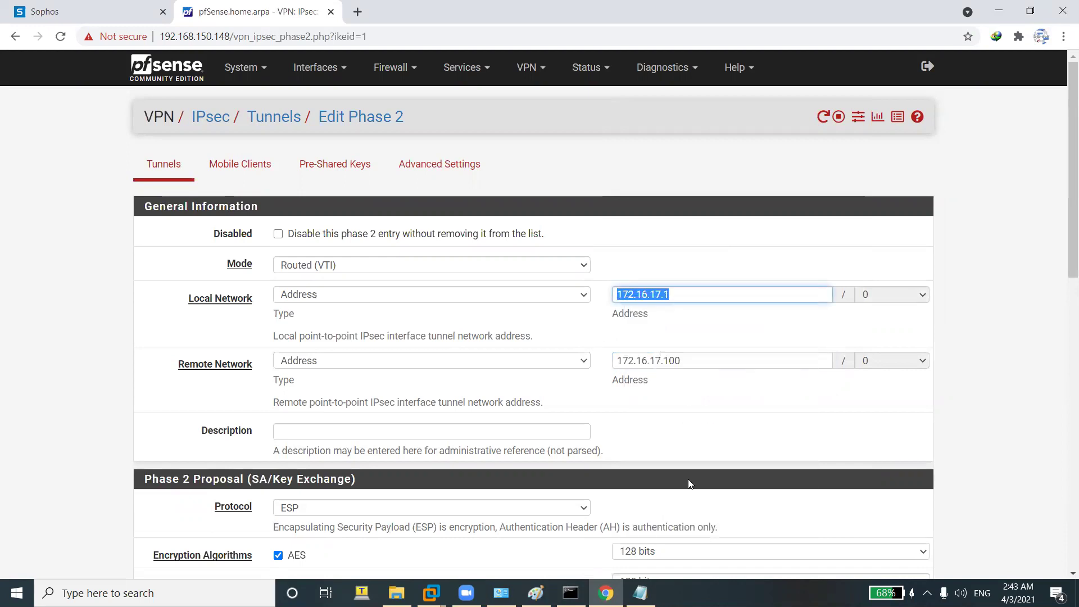
pyautogui.click(640, 594)
pyautogui.click(585, 356)
pyautogui.press('Return')
pyautogui.press('Return')
pyautogui.press('Return')
pyautogui.press('Return')
pyautogui.press('Return')
pyautogui.press('Return')
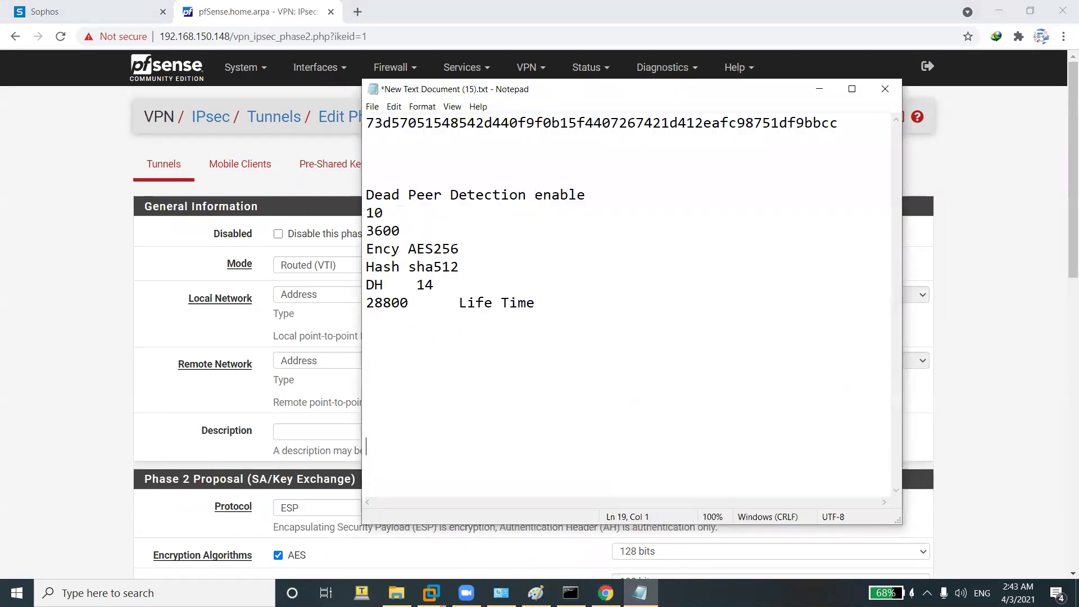
pyautogui.write('pfsense tun in')
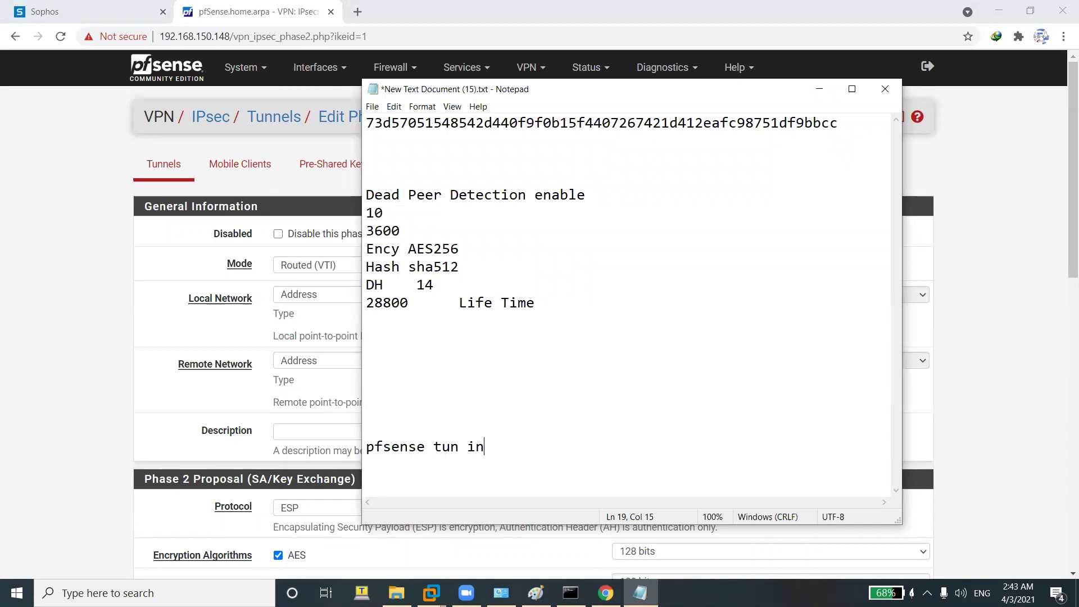
pyautogui.write(' 172.16.17.1')
pyautogui.press('Return')
# Add the line "sophos tun in 172.16.17.100" to the notes and return to the pfSense page.
pyautogui.write('sophos   ')
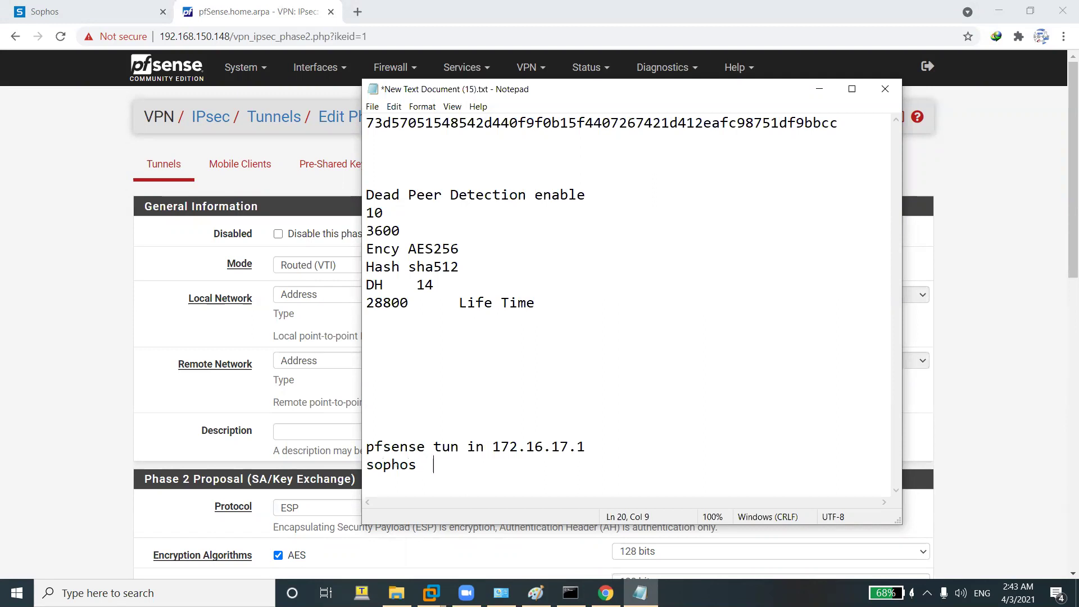
pyautogui.write('tun in')
pyautogui.hotkey('ctrl', 'v')
pyautogui.write('00')
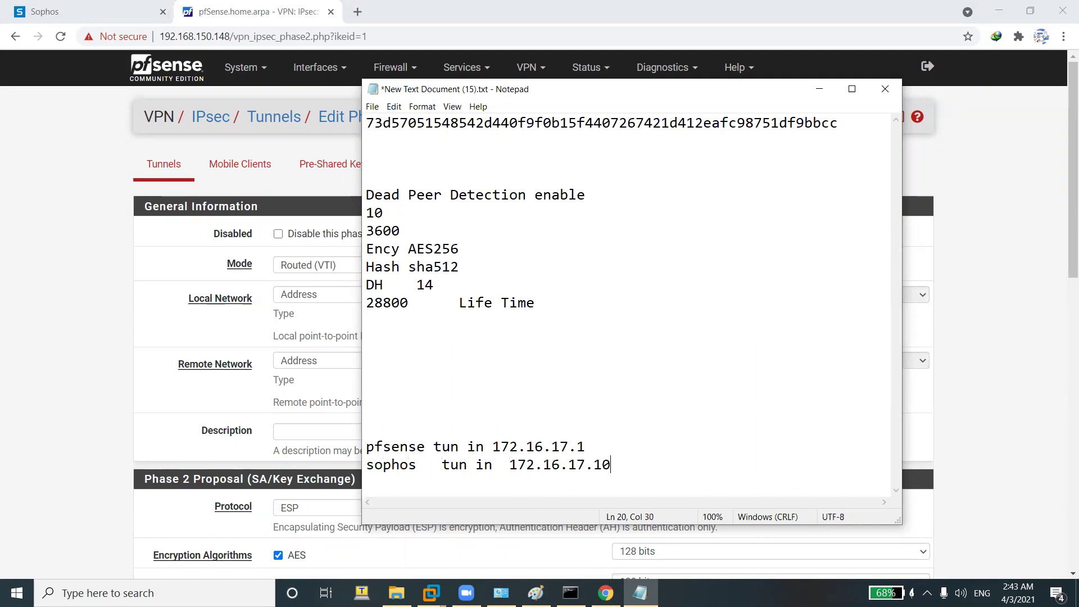
pyautogui.click(819, 89)
# In the Phase 2 proposal, disable AES128-GCM and set the AES key length to 256 bits.
pyautogui.scroll(-5, 405, 228)
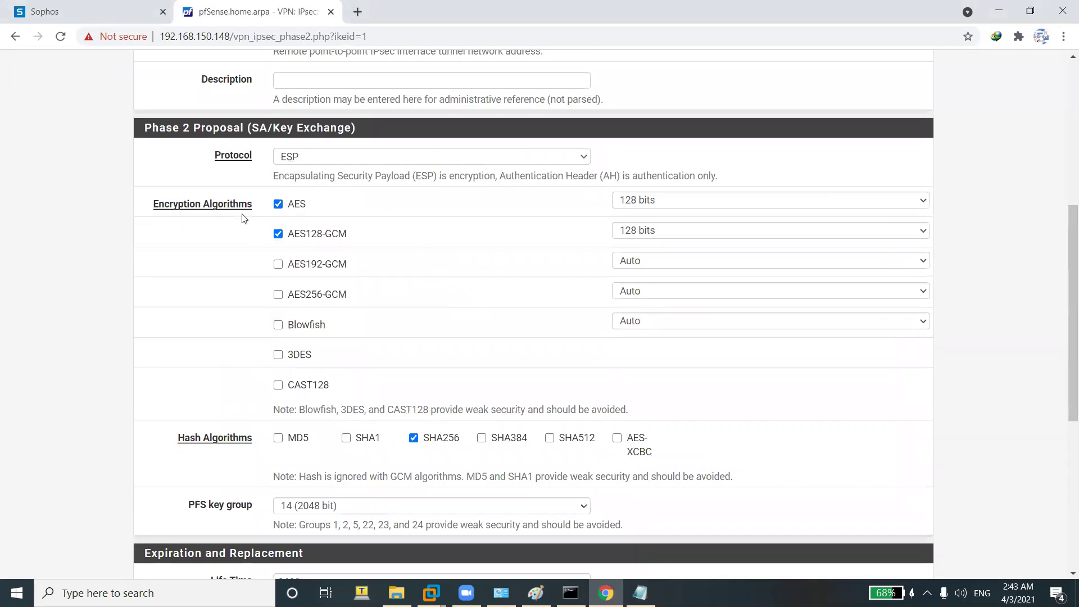
pyautogui.click(278, 234)
pyautogui.moveTo(310, 208); pyautogui.dragTo(285, 207)
pyautogui.rightClick(294, 212)
pyautogui.click(489, 218)
pyautogui.click(634, 201)
pyautogui.click(635, 228)
# Add a "phase 2" section to the Notepad file with the lines "en AES256" and "hash sha512".
pyautogui.click(639, 593)
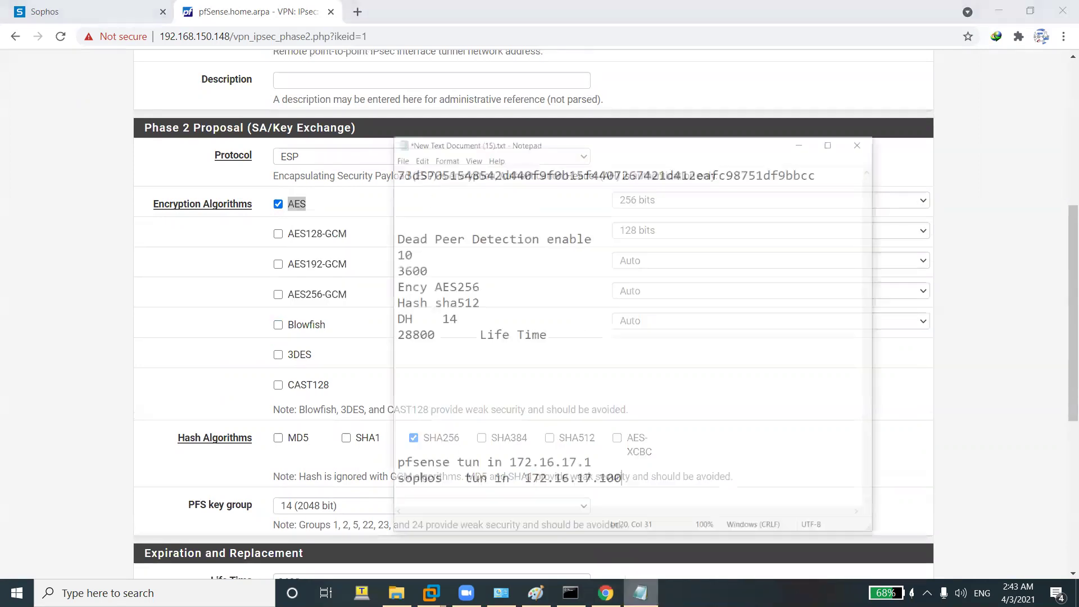
pyautogui.click(377, 330)
pyautogui.write('phas')
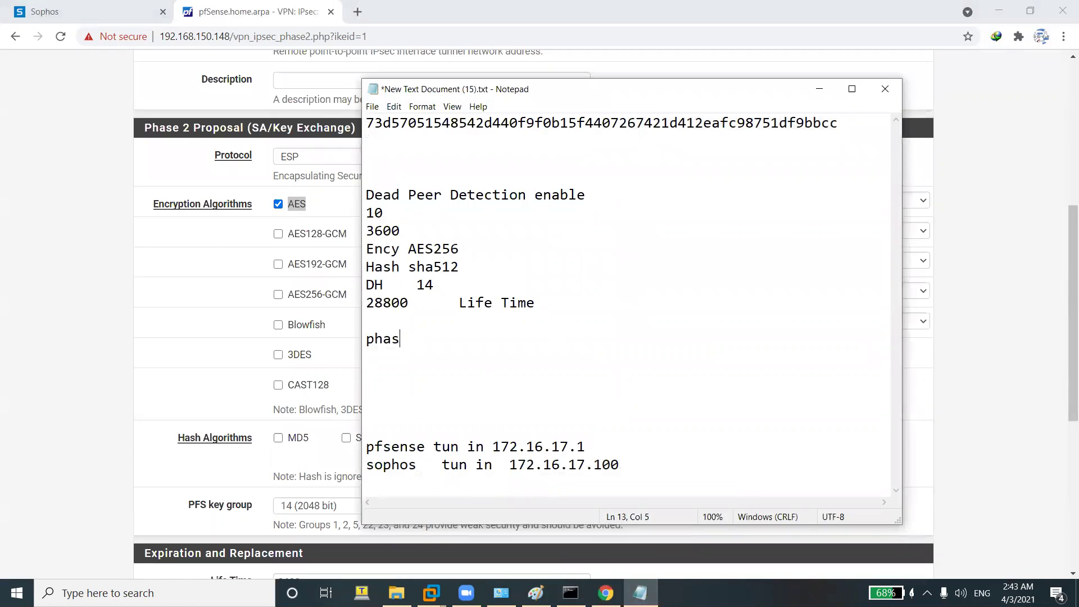
pyautogui.write('e 2')
pyautogui.press('Return')
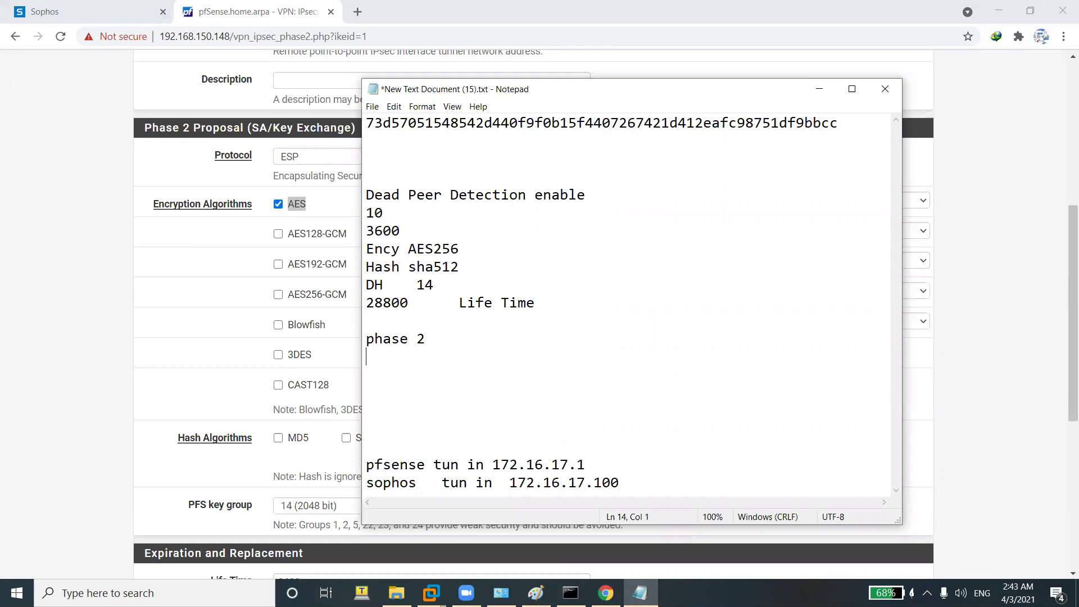
pyautogui.write('en AES256')
pyautogui.press('Return')
pyautogui.write('hash')
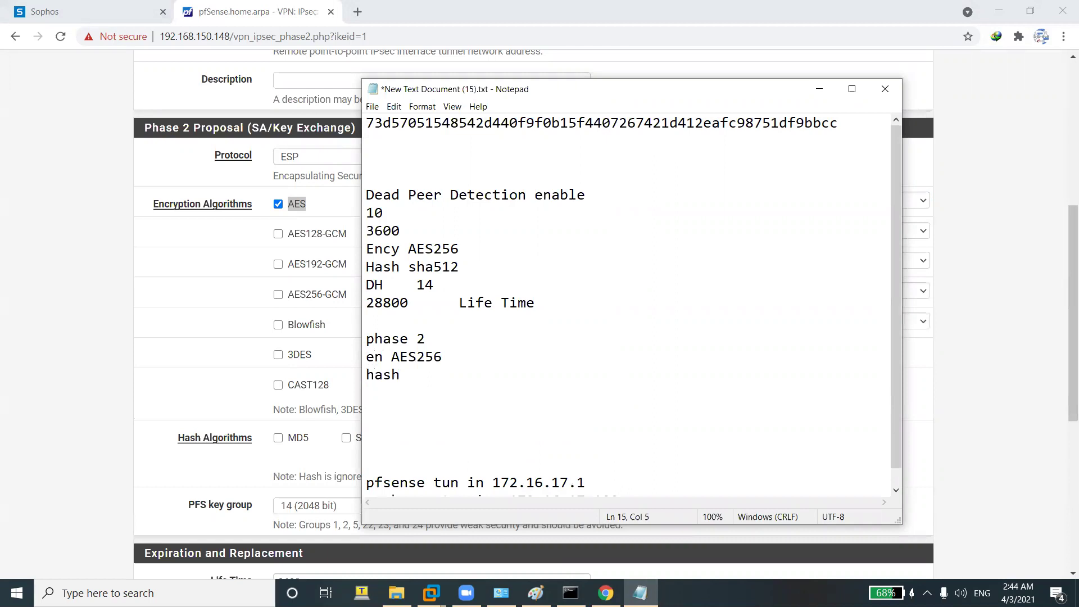
pyautogui.write(' sha512')
# Change the Phase 2 hash algorithm from SHA256 to SHA512 and add "dh 14" to the Phase 2 notes.
pyautogui.click(206, 371)
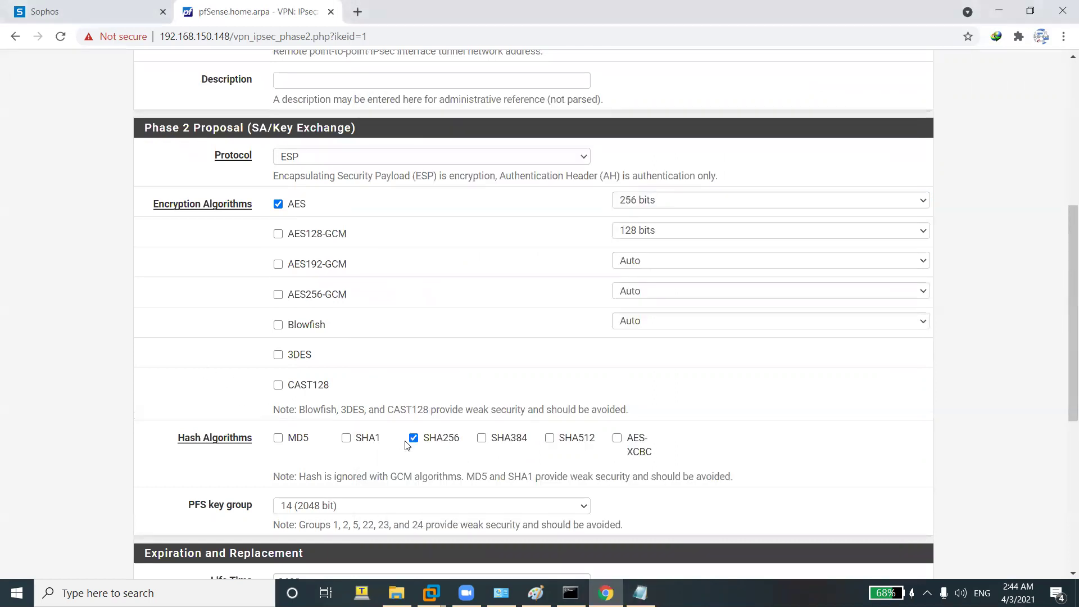
pyautogui.click(550, 438)
pyautogui.click(640, 593)
pyautogui.press('Return')
pyautogui.write('dh 14')
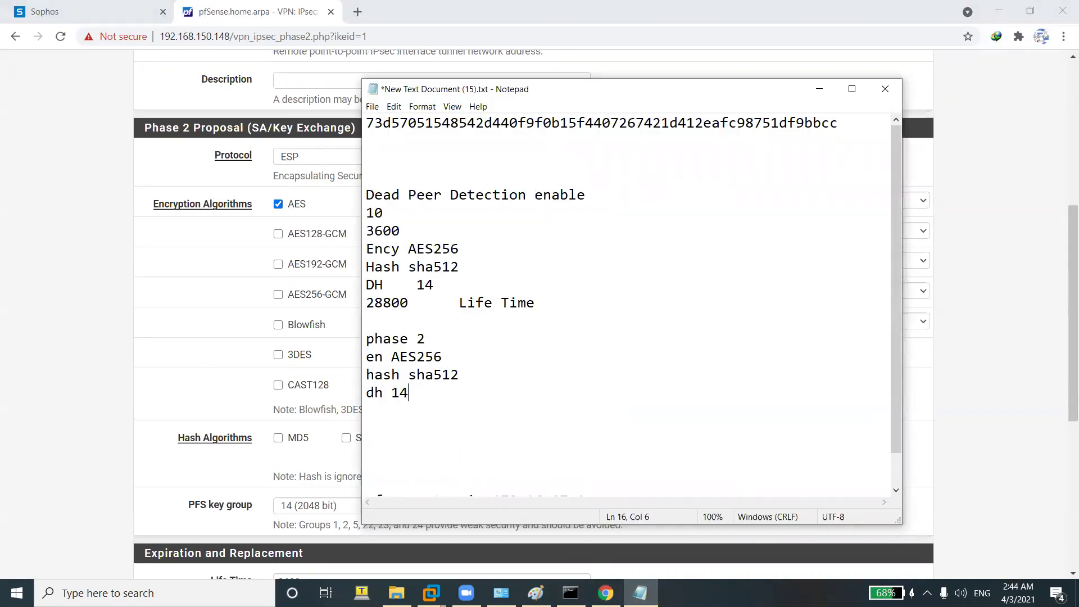
pyautogui.click(197, 403)
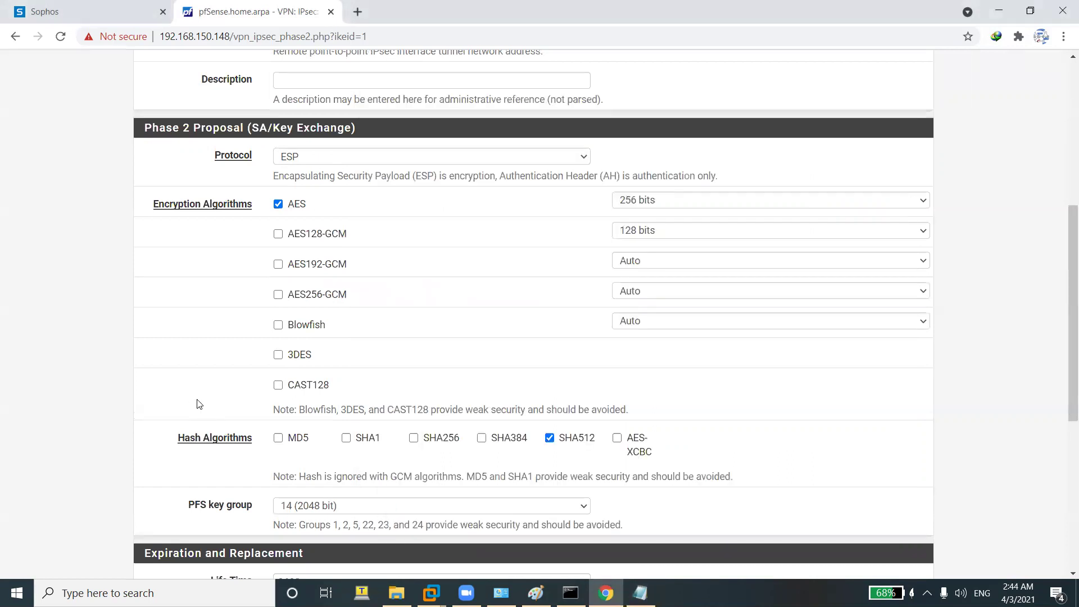
# Copy the Life Time label from the Phase 2 expiration settings and paste it on a new line of the Phase 2 notes.
pyautogui.scroll(-5, 197, 404)
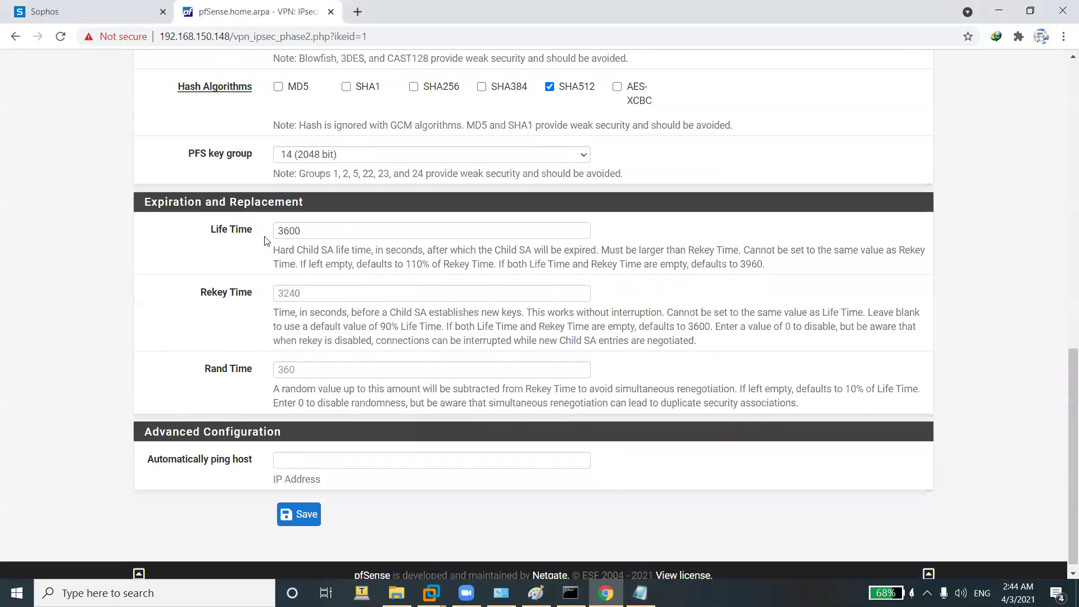
pyautogui.moveTo(257, 235); pyautogui.dragTo(210, 227)
pyautogui.rightClick(212, 235)
pyautogui.click(227, 245)
pyautogui.click(641, 593)
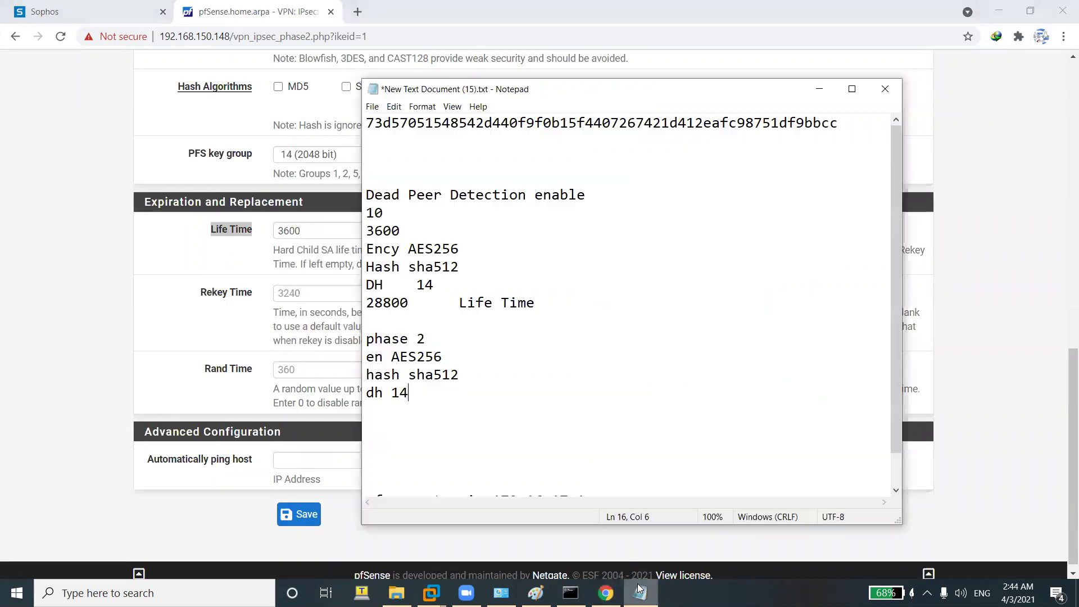
pyautogui.press('Return')
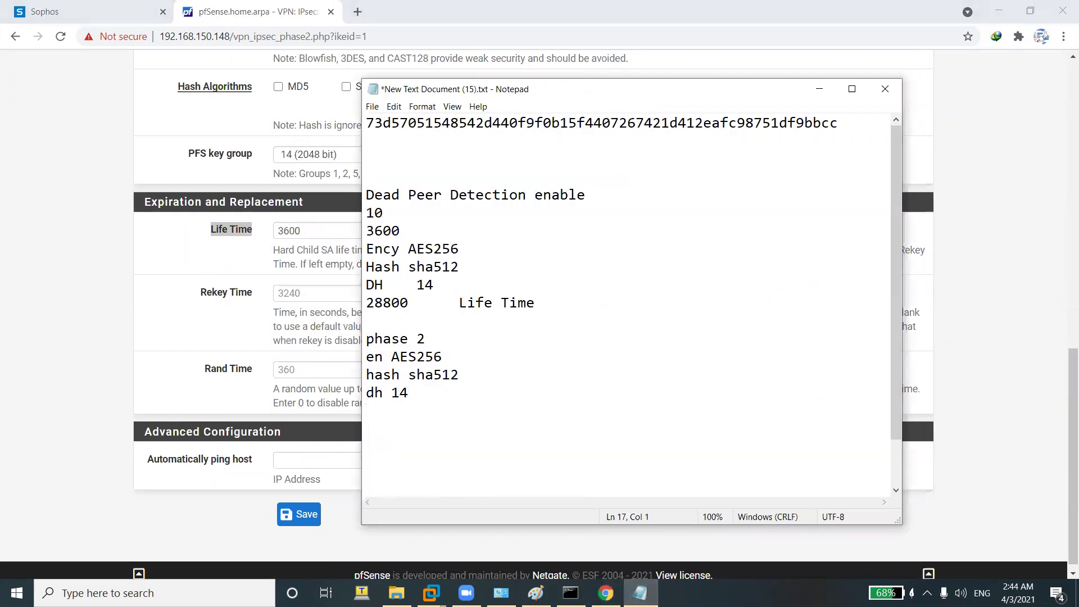
pyautogui.hotkey('ctrl', 'v')
# Save the Phase 2 entry in pfSense and apply the IPsec changes.
pyautogui.click(303, 372)
pyautogui.click(305, 517)
pyautogui.click(884, 221)
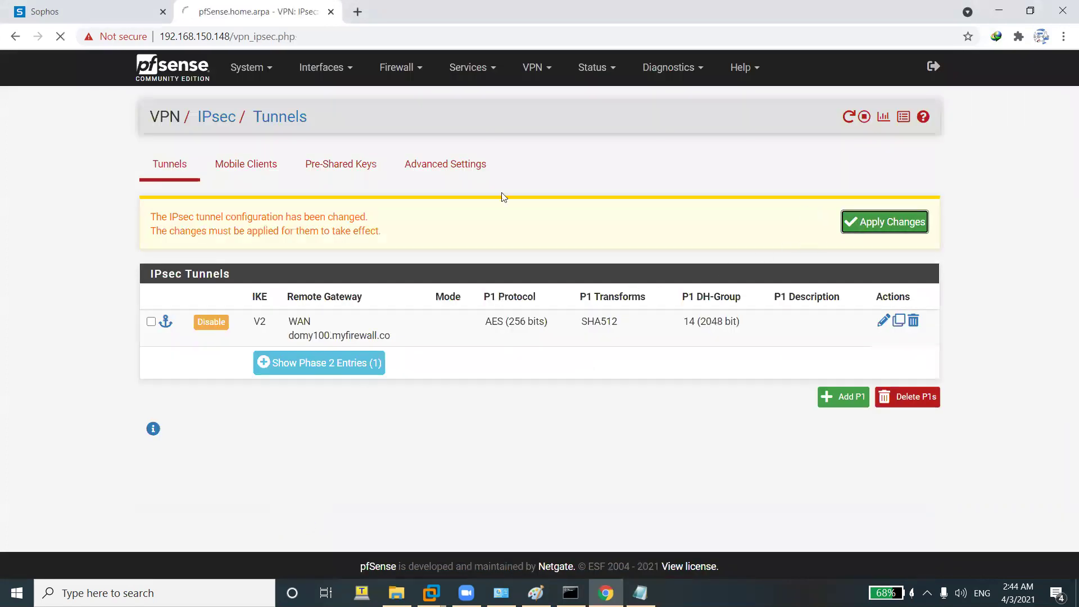
# Switch to the Sophos XG console, open the VPN IPsec policies and start adding a new policy.
pyautogui.click(114, 7)
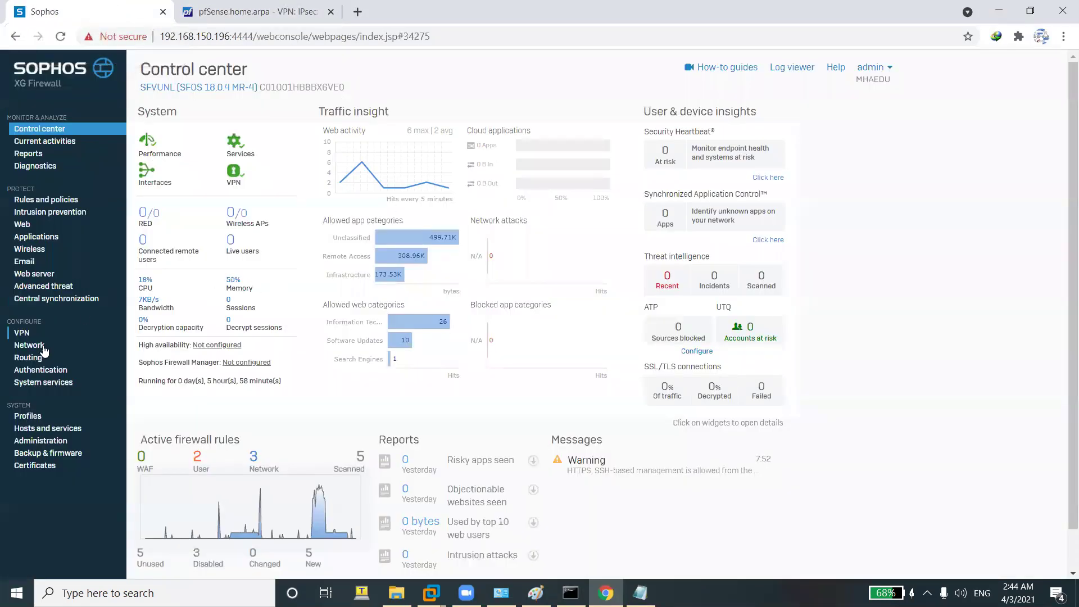
pyautogui.click(23, 336)
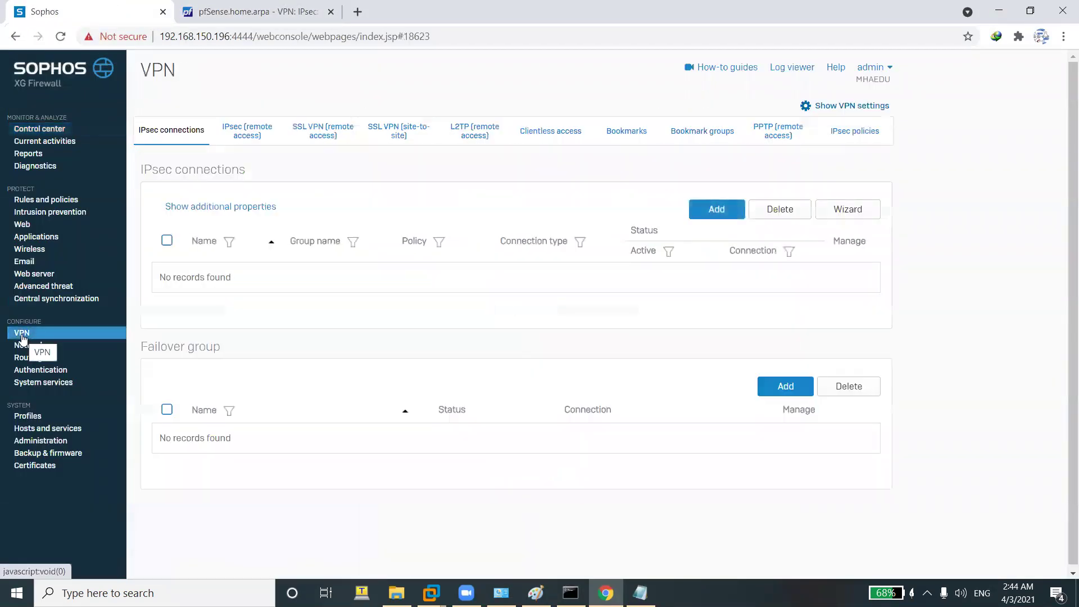
pyautogui.click(855, 131)
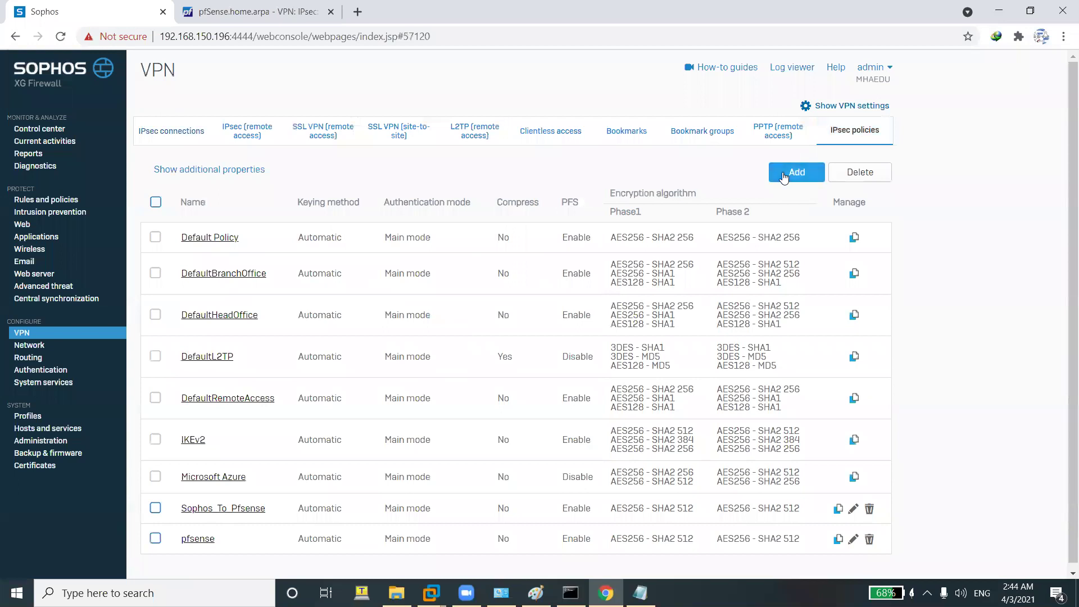
pyautogui.click(785, 178)
# Name the new IPsec policy Pfsense_Sophos.
pyautogui.press('BackSpace')
pyautogui.press('BackSpace')
pyautogui.press('BackSpace')
pyautogui.press('BackSpace')
pyautogui.press('BackSpace')
pyautogui.press('BackSpace')
pyautogui.press('BackSpace')
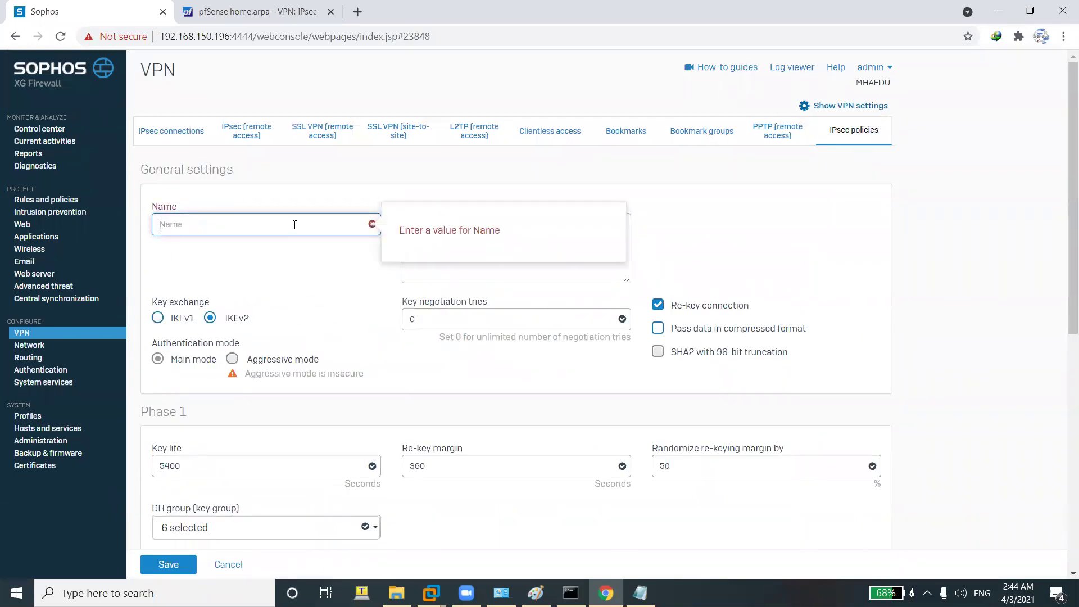
pyautogui.write('Pfsense_Sophos')
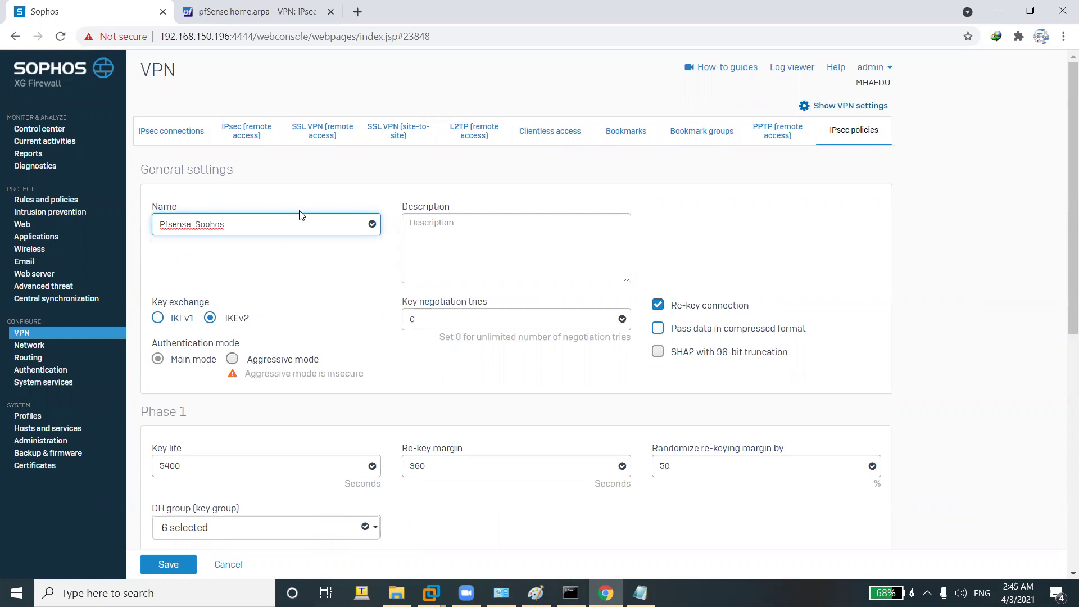
pyautogui.click(309, 279)
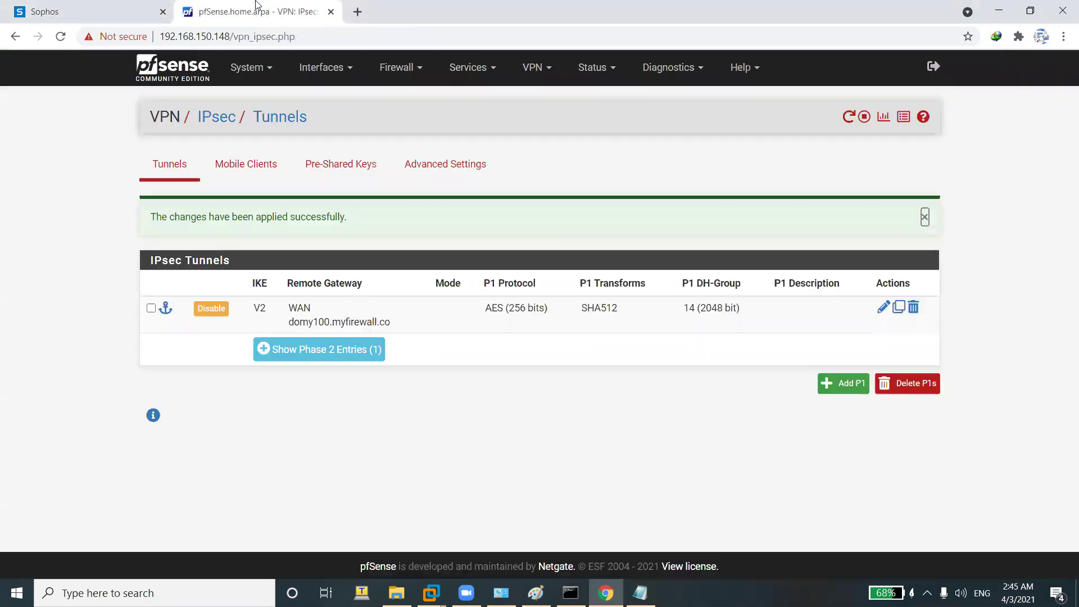
# Switch to pfSense, open the IPsec tunnel's Phase 1 entry for editing and copy its Max failures value.
pyautogui.click(254, 9)
pyautogui.click(884, 307)
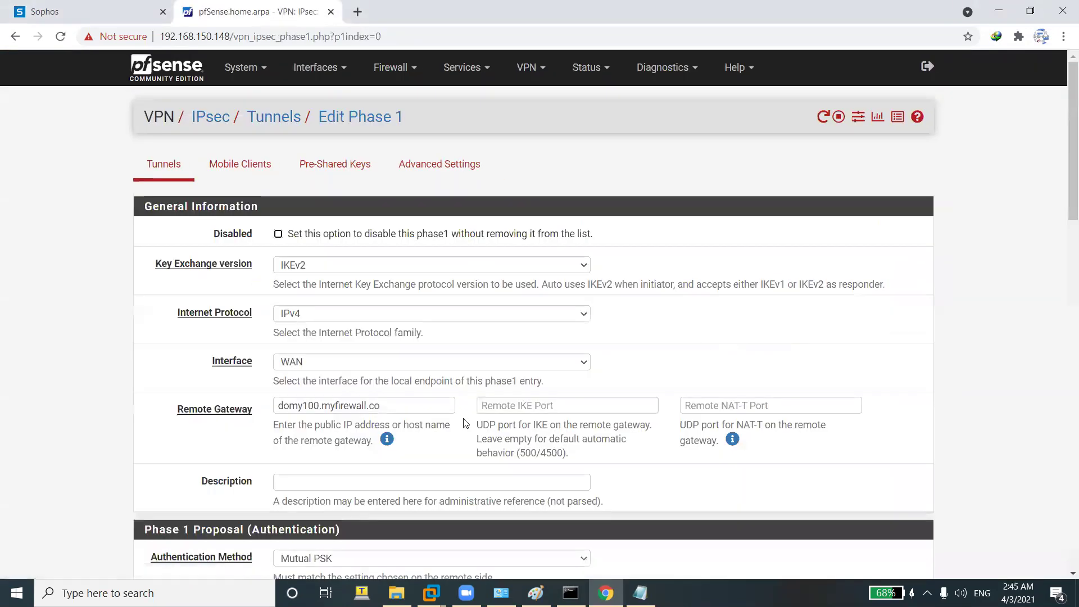
pyautogui.scroll(-20, 324, 448)
pyautogui.doubleClick(284, 450)
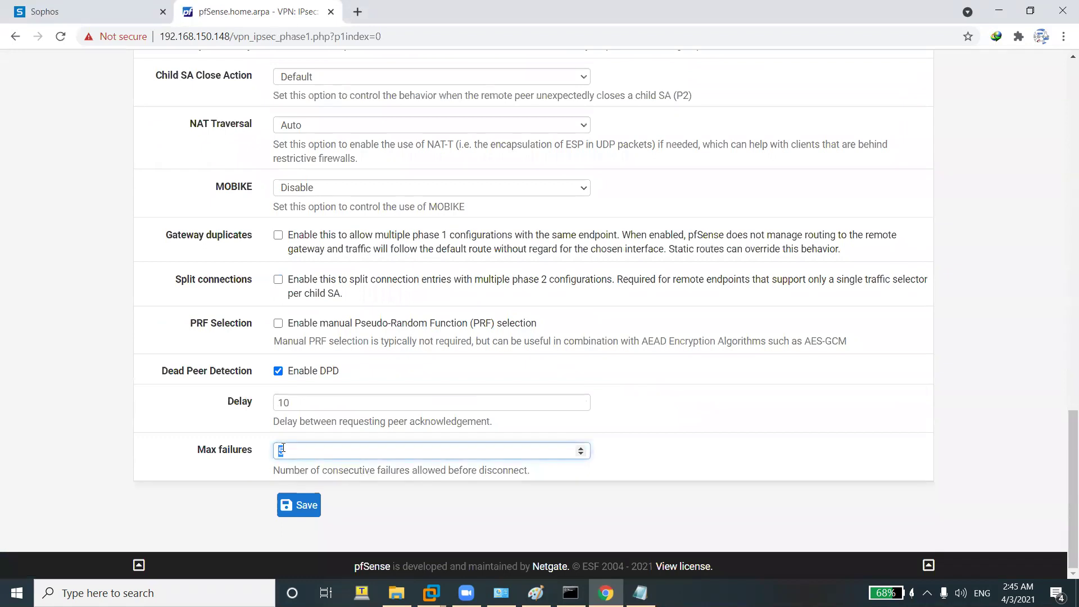
pyautogui.rightClick(283, 448)
pyautogui.click(312, 259)
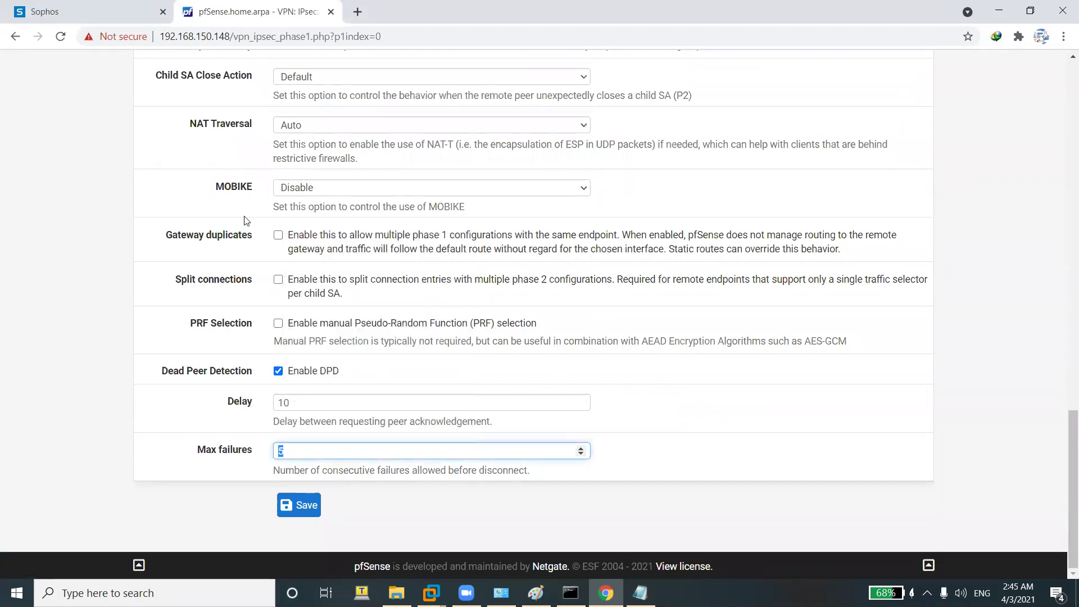
# Return to the Sophos IPsec policy and set Key negotiation tries to 5 by pasting the copied value.
pyautogui.click(101, 5)
pyautogui.click(430, 319)
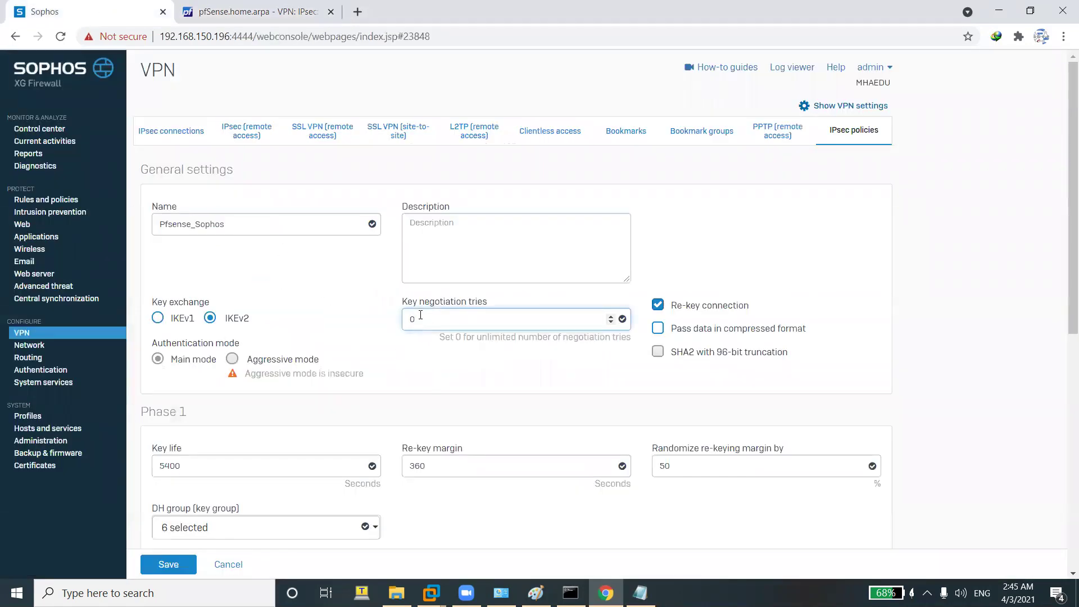
pyautogui.moveTo(419, 319); pyautogui.dragTo(408, 320)
pyautogui.rightClick(412, 319)
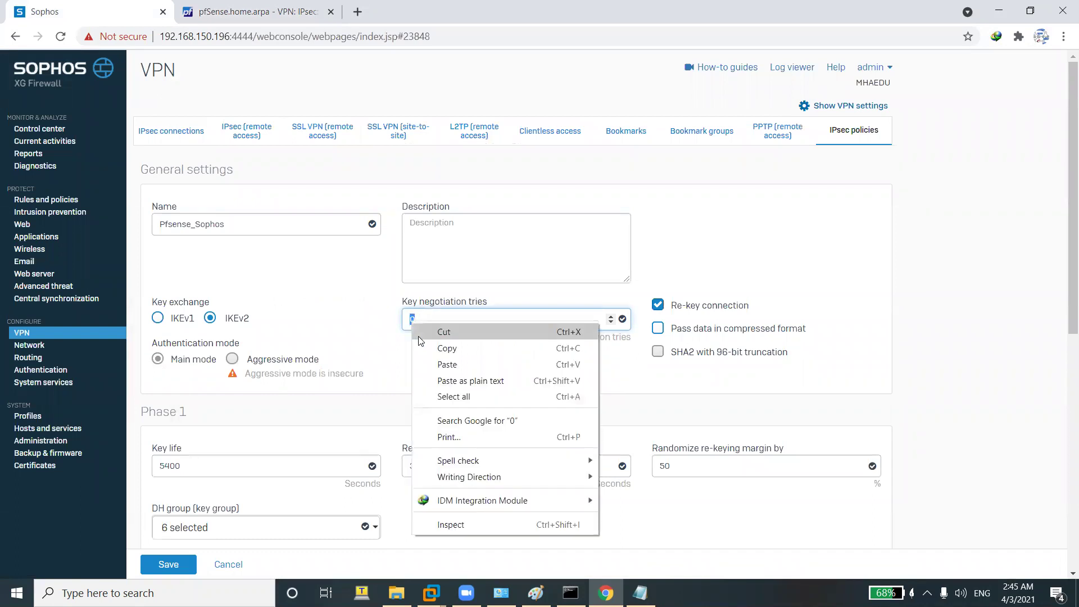
pyautogui.click(440, 367)
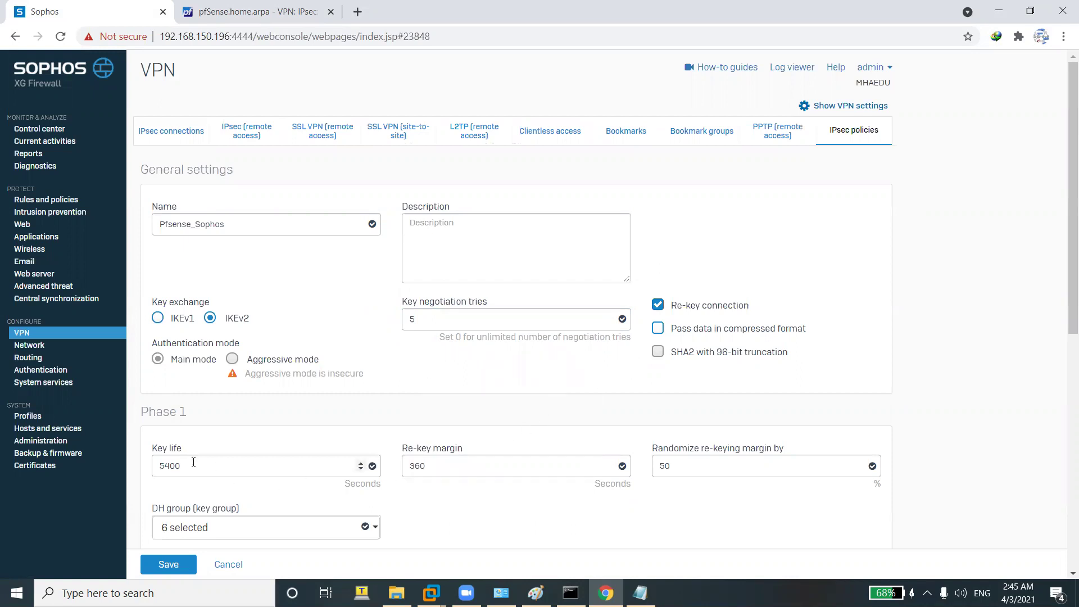
# Copy the Phase 1 Life Time of 28800 from pfSense and paste it over the 3600 line in the Notepad notes.
pyautogui.moveTo(196, 463); pyautogui.dragTo(141, 464)
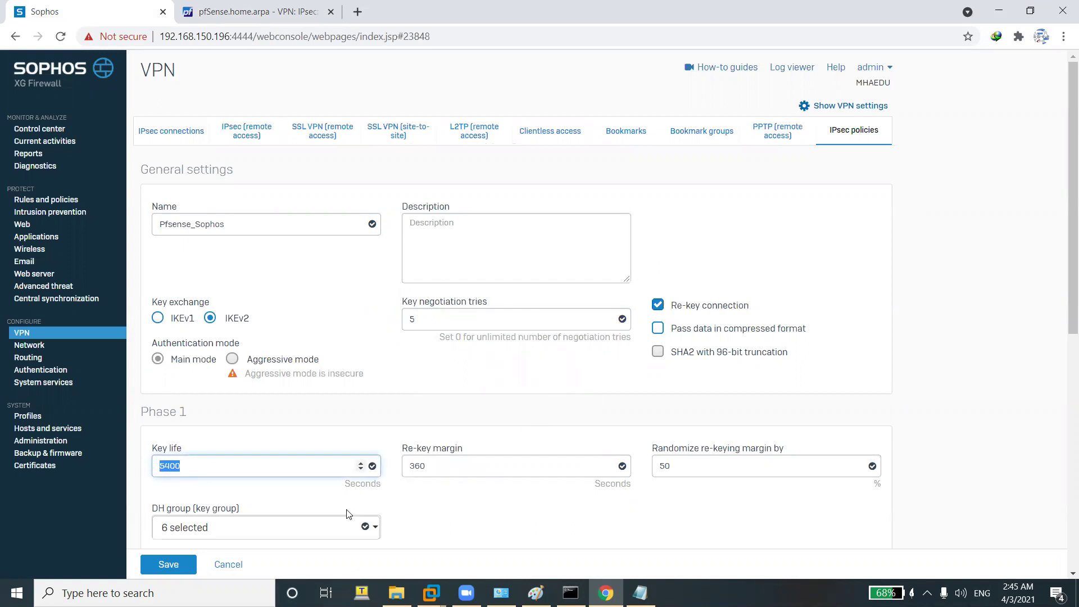
pyautogui.click(640, 593)
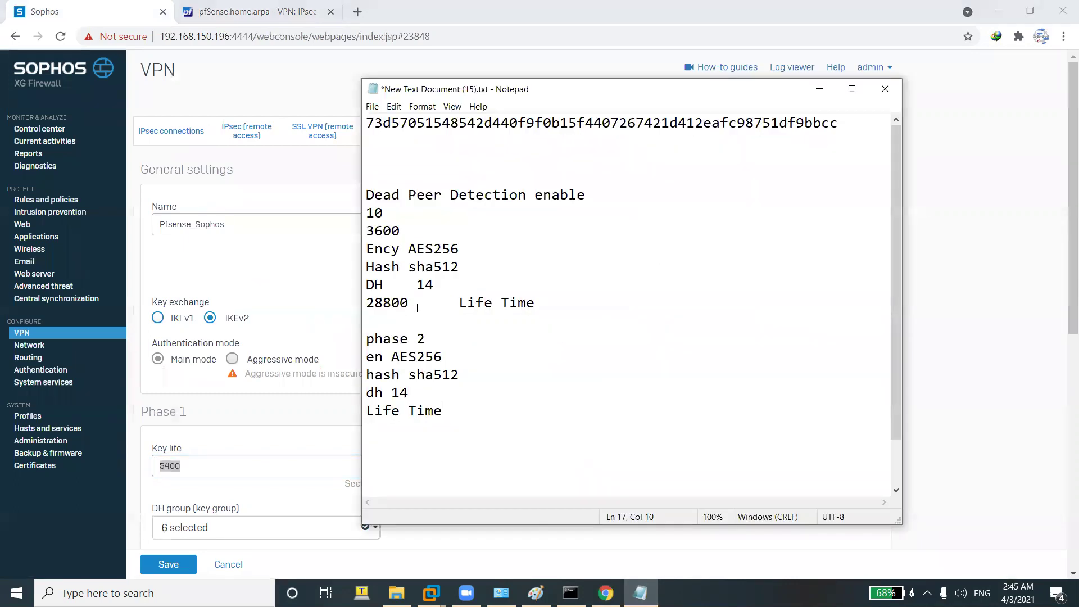
pyautogui.moveTo(406, 232); pyautogui.dragTo(365, 232)
pyautogui.rightClick(375, 231)
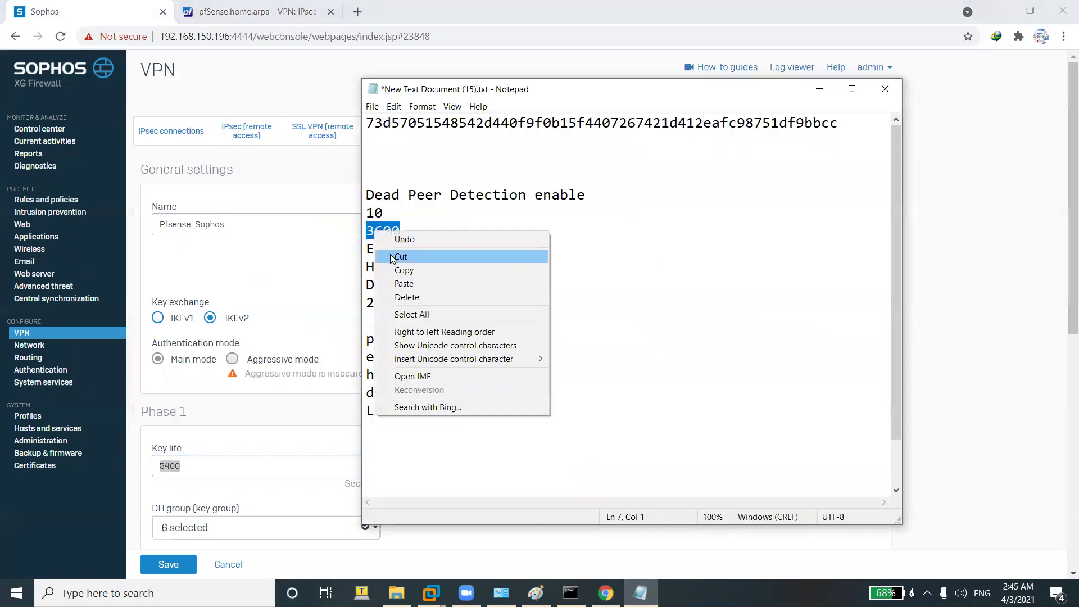
pyautogui.click(287, 251)
pyautogui.click(261, 19)
pyautogui.scroll(5, 315, 137)
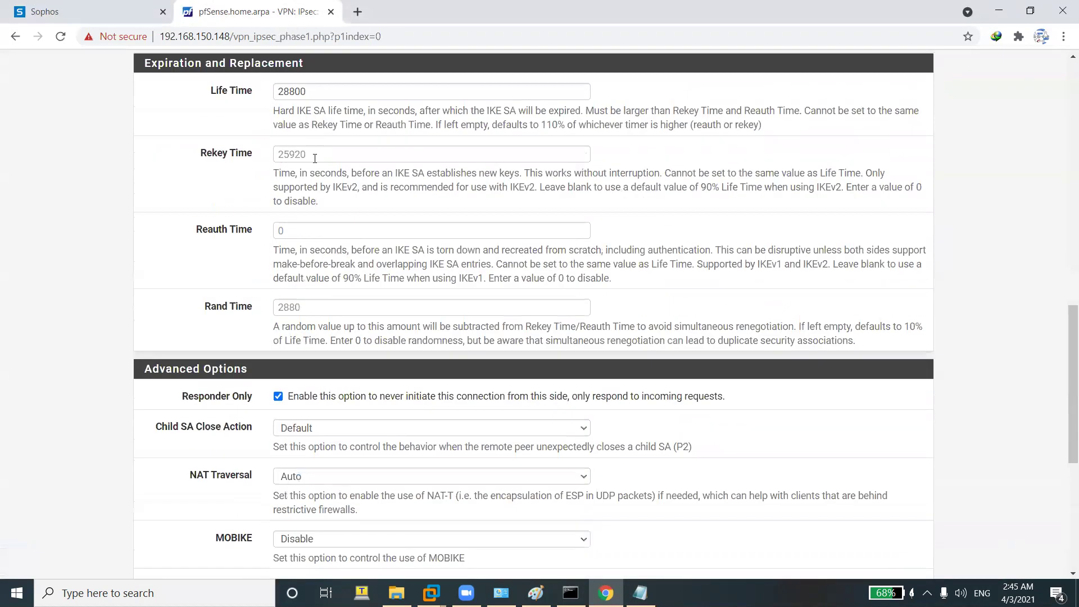
pyautogui.doubleClick(292, 91)
pyautogui.rightClick(286, 94)
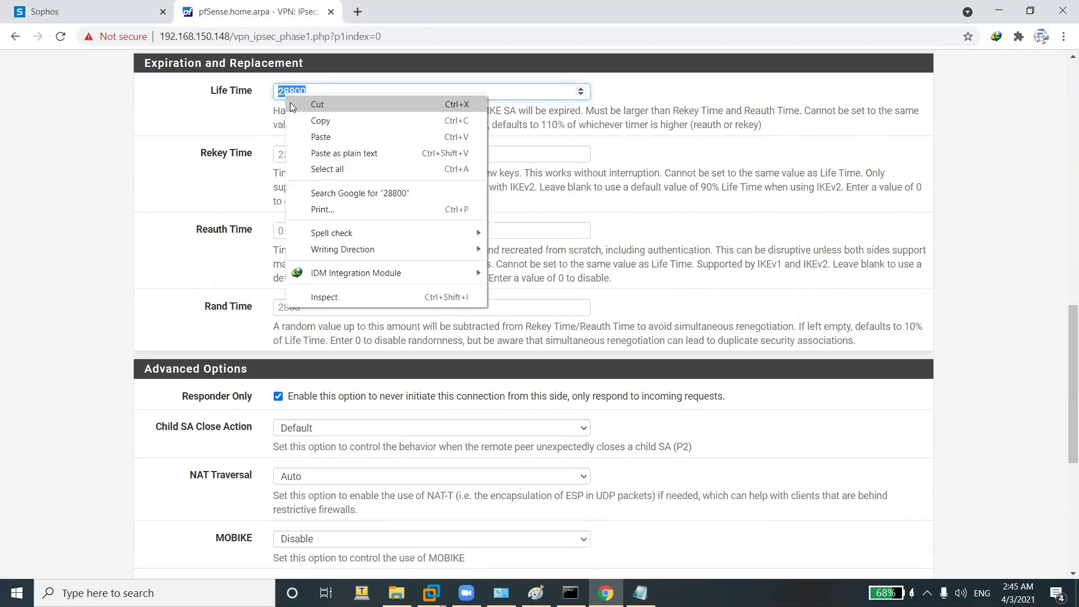
pyautogui.click(306, 120)
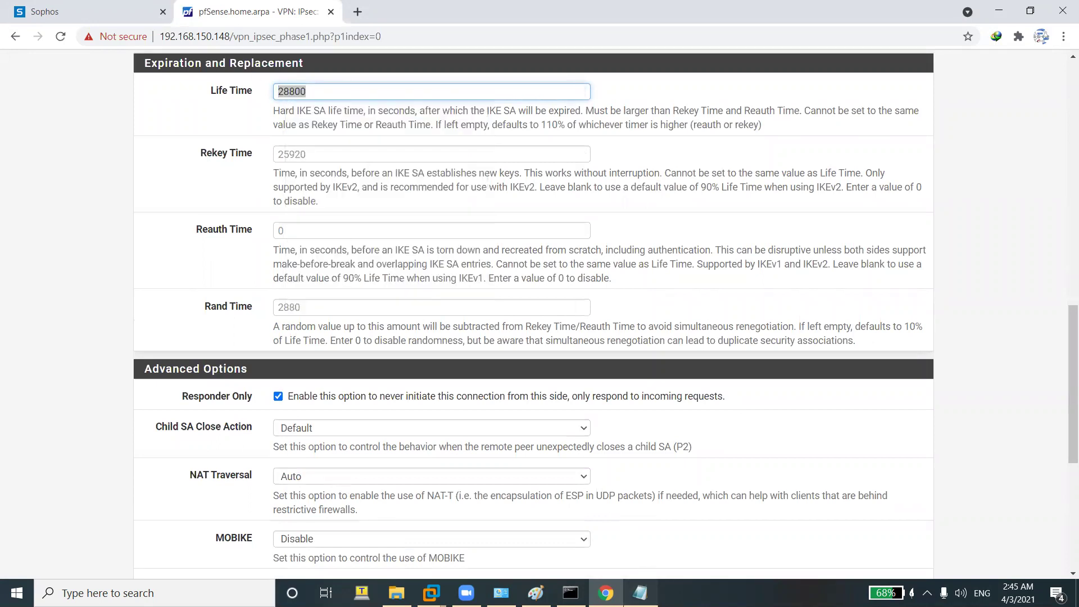
pyautogui.click(640, 594)
pyautogui.rightClick(396, 231)
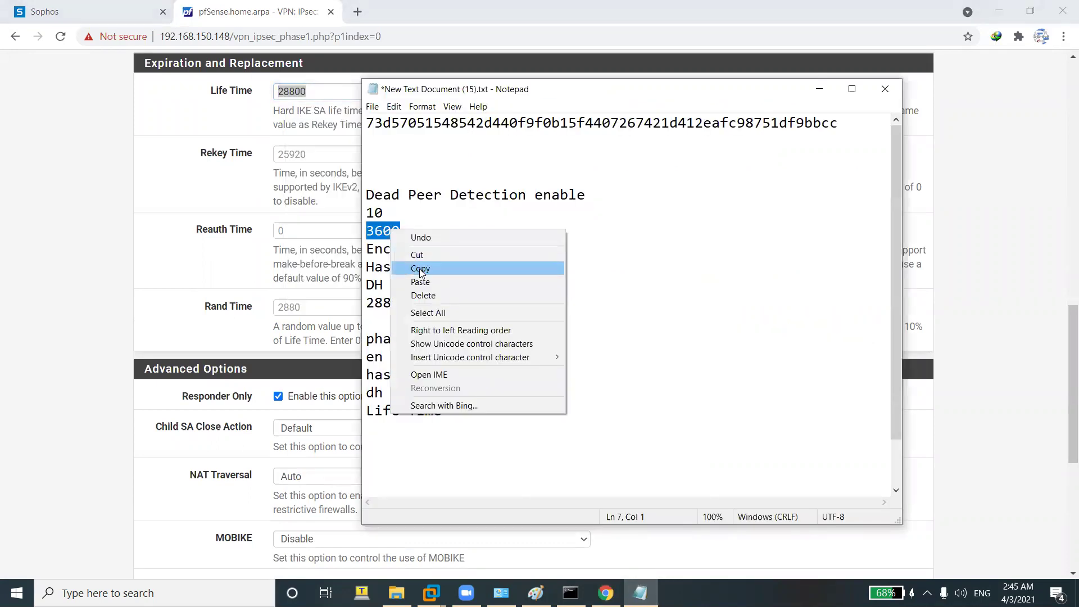
pyautogui.click(423, 283)
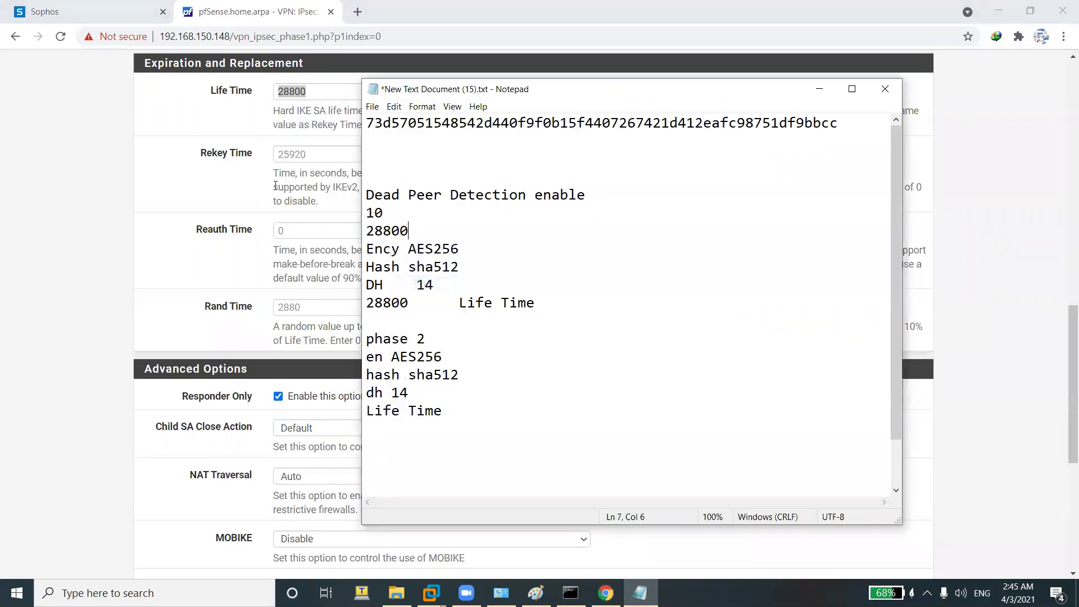
# Switch to the Sophos policy and set the Phase 1 Key life to 28800 seconds.
pyautogui.click(103, 17)
pyautogui.doubleClick(172, 466)
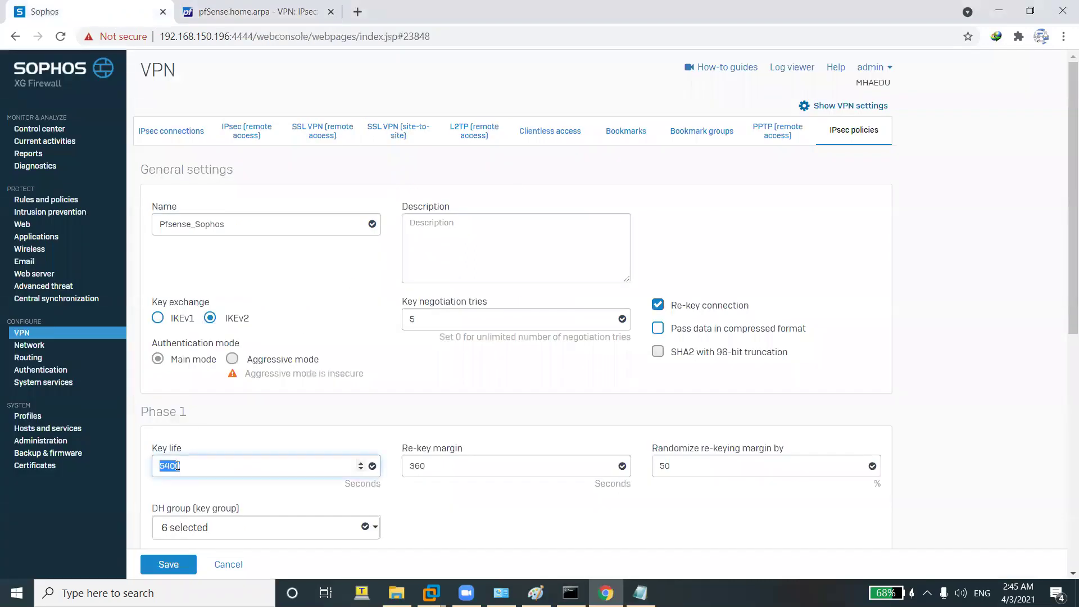
pyautogui.rightClick(177, 466)
pyautogui.click(228, 296)
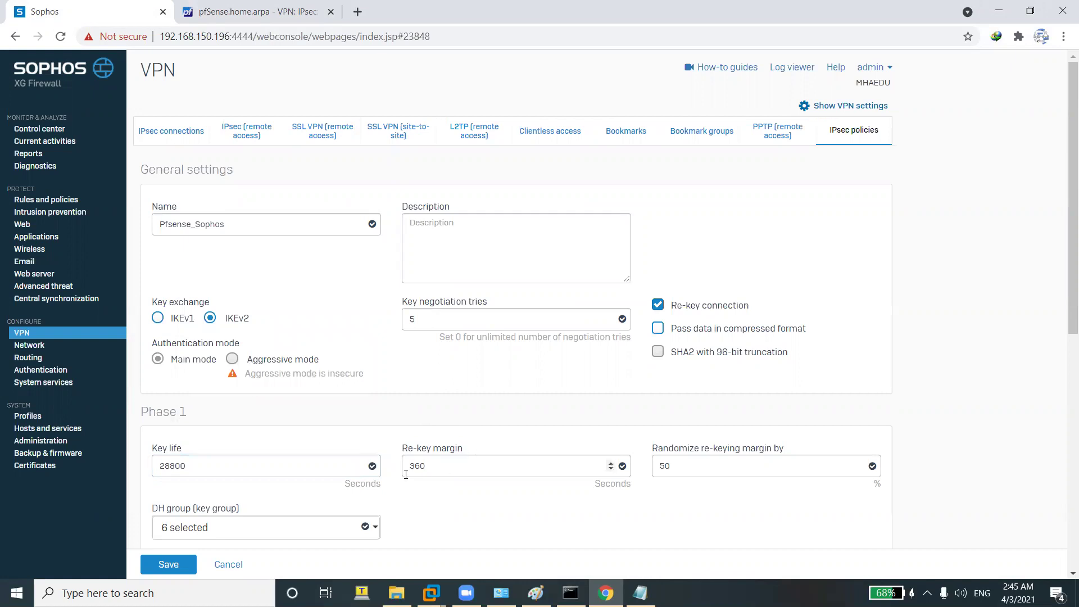
# Compare the pfSense Phase 1 expiration and Dead Peer Detection settings with the corresponding fields of the Sophos policy.
pyautogui.click(254, 12)
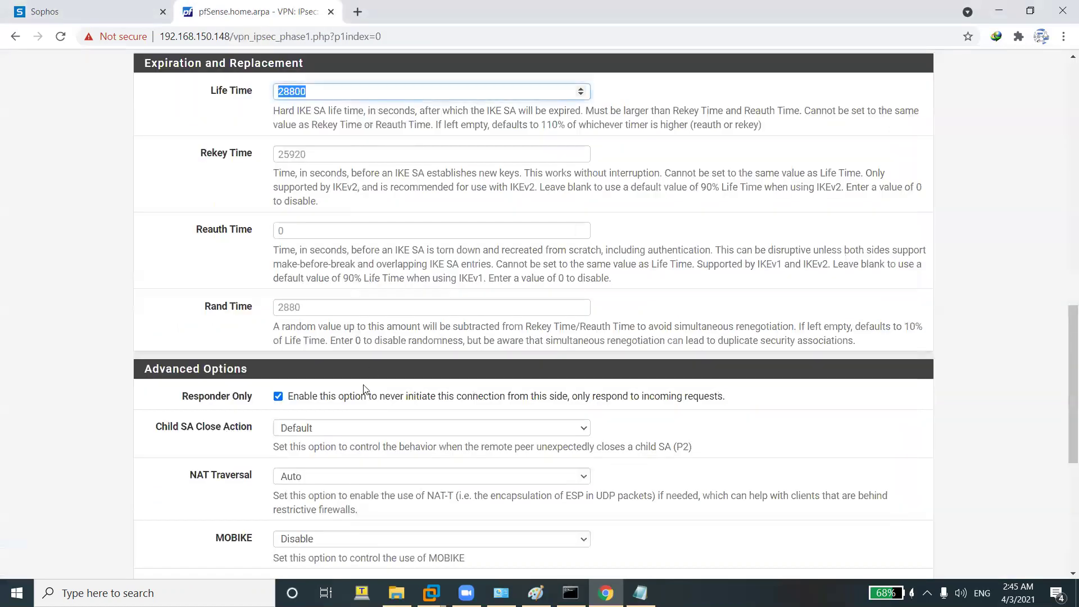
pyautogui.scroll(-6, 349, 322)
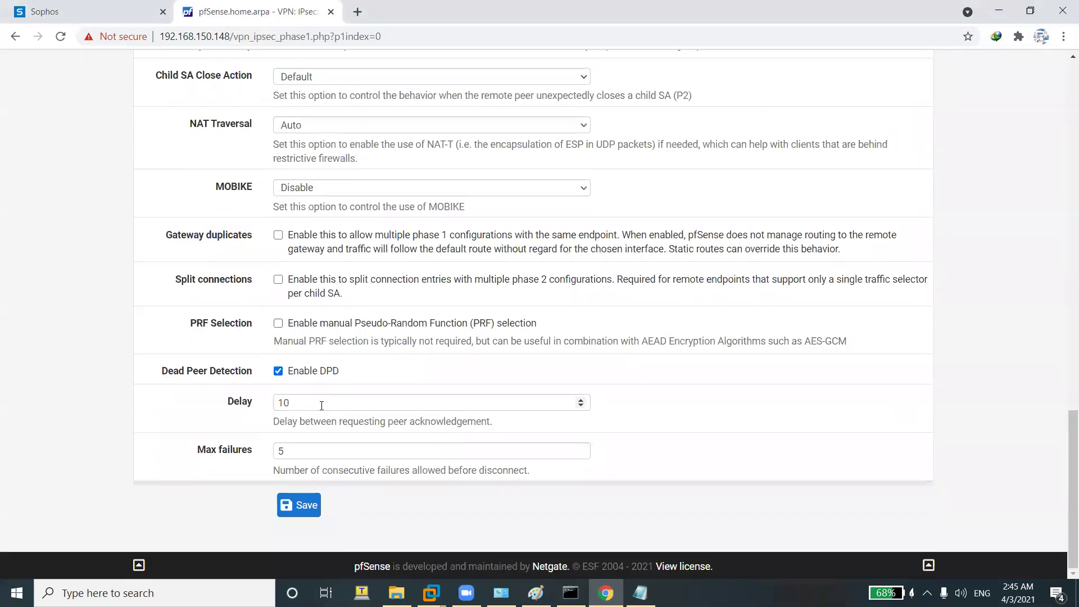
pyautogui.scroll(5, 308, 418)
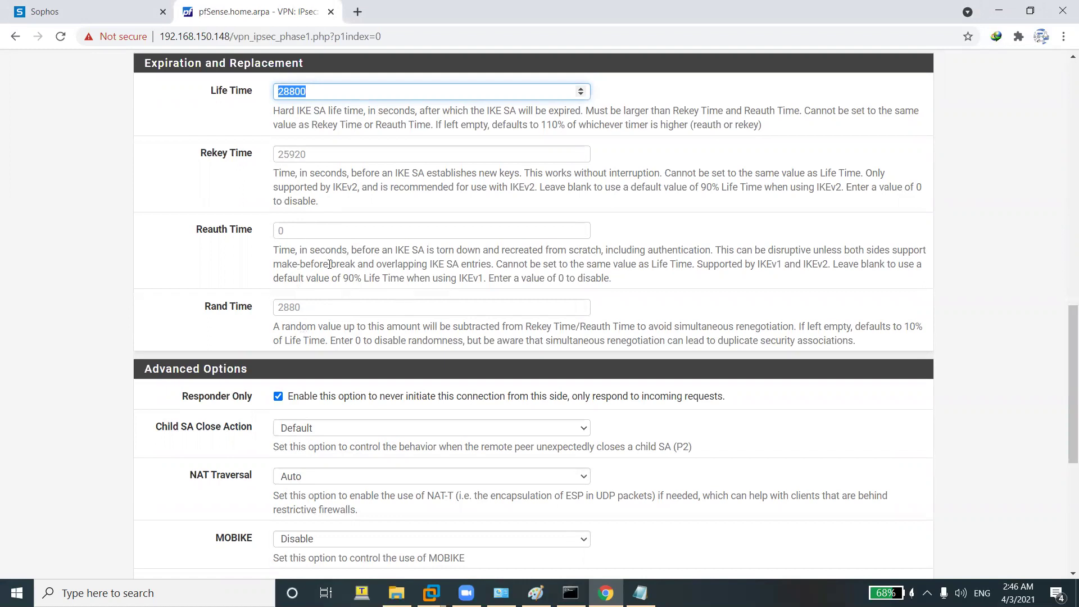
pyautogui.click(291, 230)
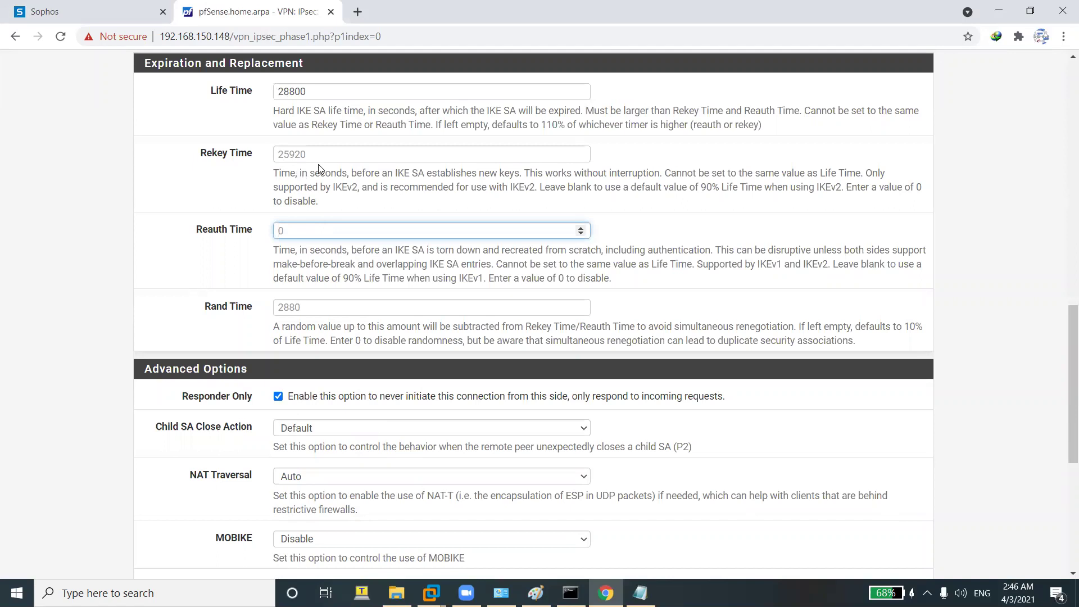
pyautogui.click(109, 10)
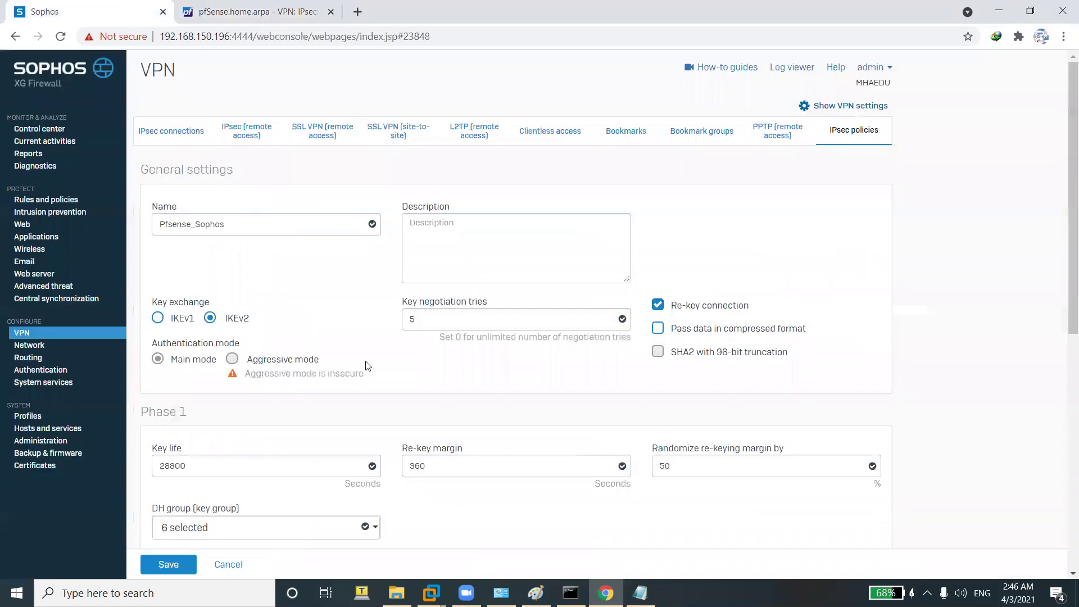
pyautogui.scroll(-10, 370, 383)
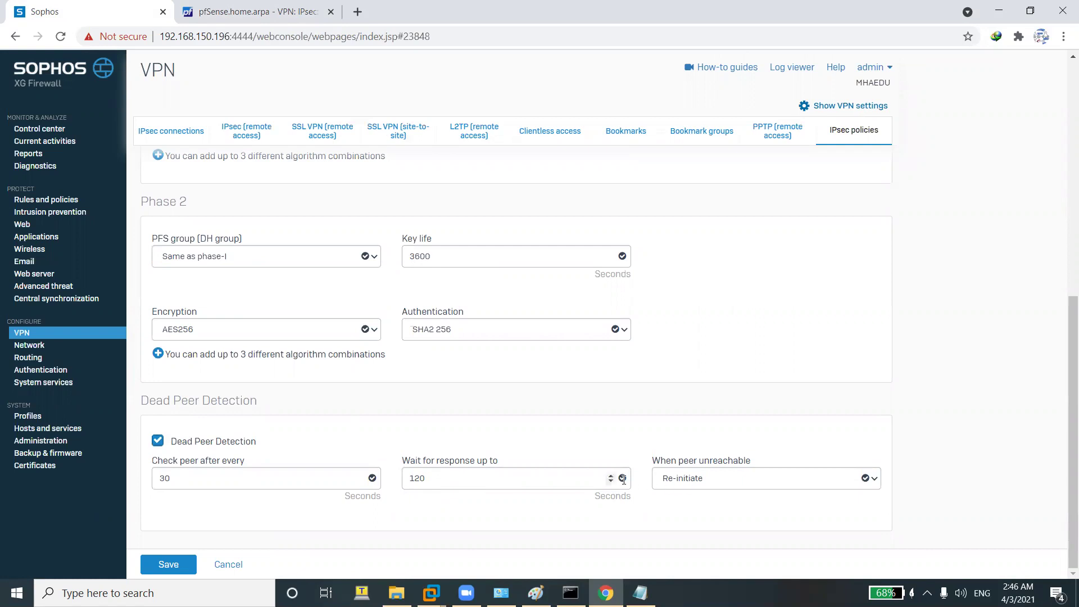
pyautogui.click(242, 12)
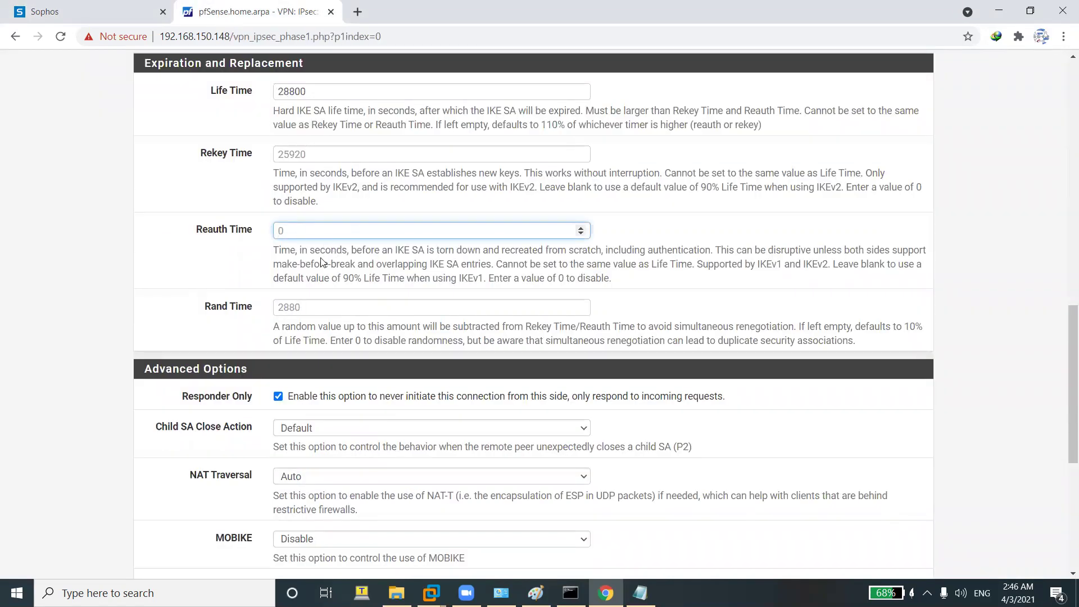
pyautogui.scroll(-5, 322, 262)
pyautogui.scroll(5, 292, 188)
pyautogui.click(81, 7)
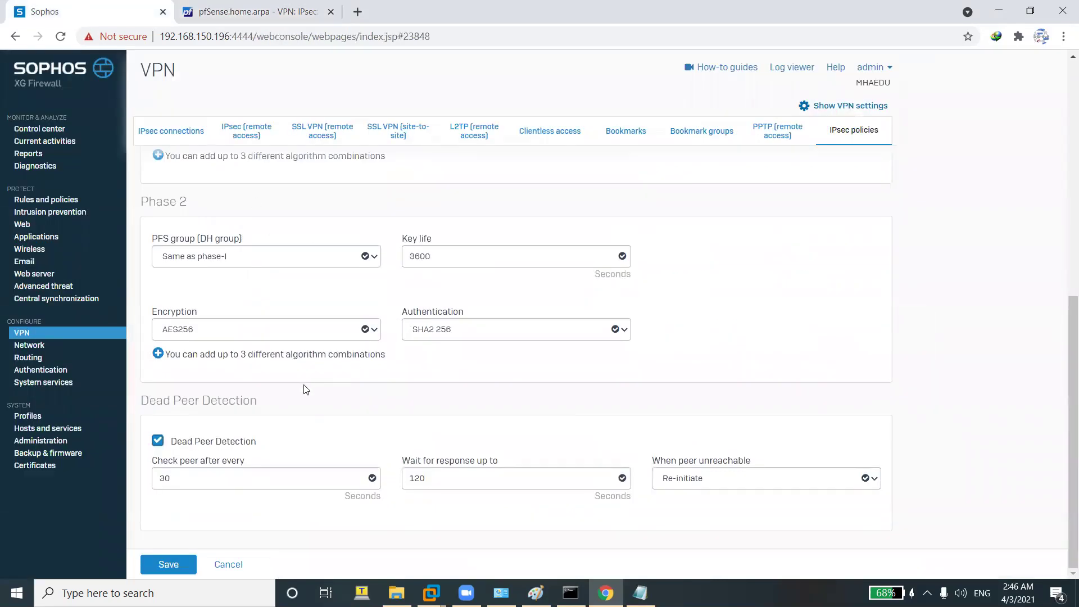
# Copy the Dead Peer Detection Delay from pfSense and set Check peer after every to 10 seconds in the Sophos policy.
pyautogui.click(201, 480)
pyautogui.hotkey('ctrl', 'Tab')
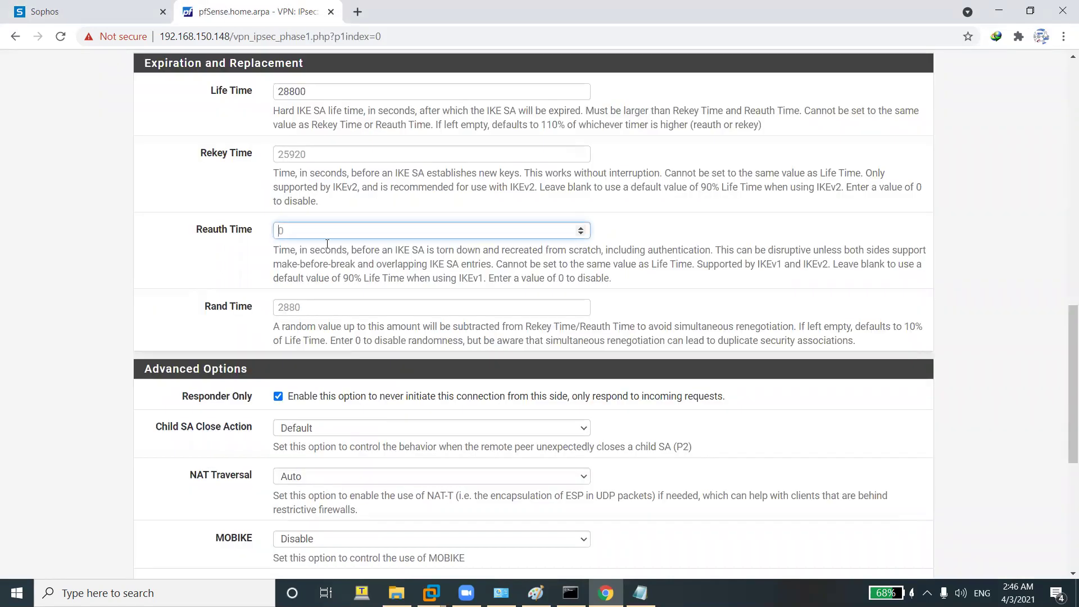
pyautogui.scroll(-6, 327, 244)
pyautogui.doubleClick(282, 402)
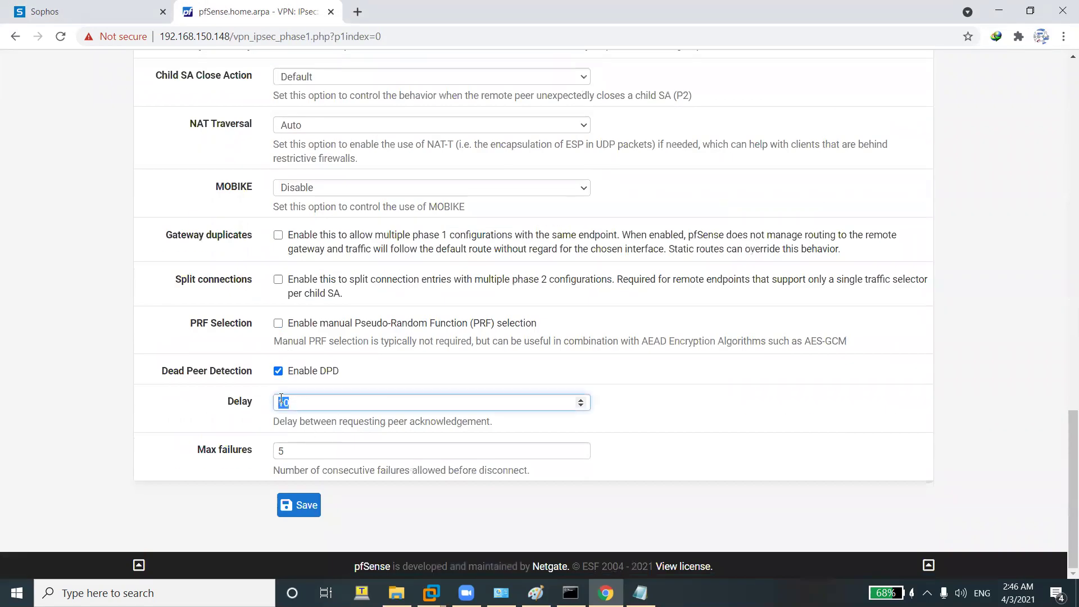
pyautogui.rightClick(281, 401)
pyautogui.click(314, 210)
pyautogui.click(121, 9)
pyautogui.rightClick(164, 479)
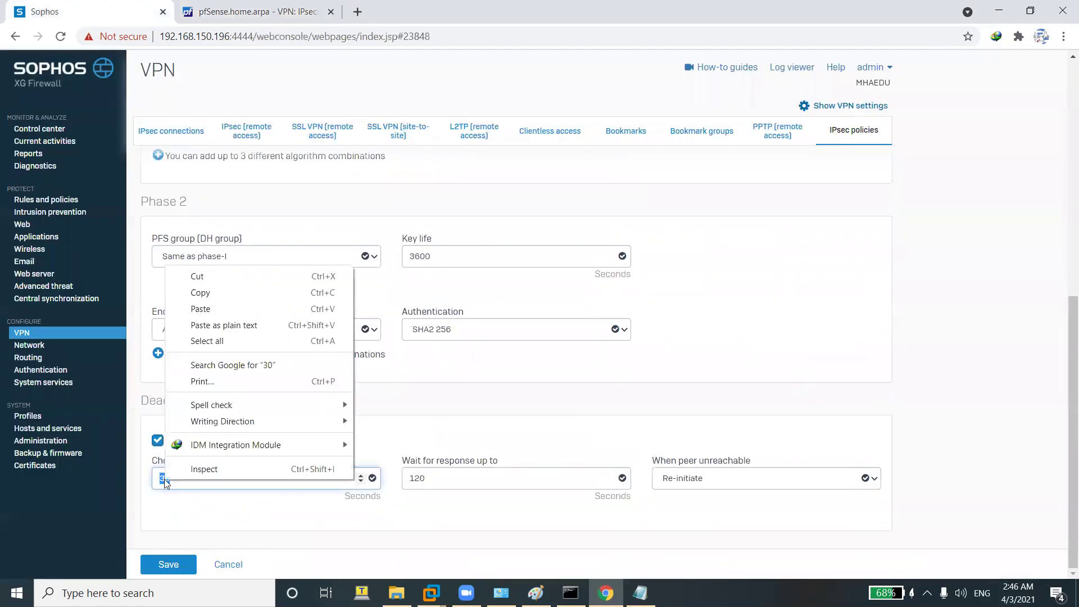
pyautogui.click(201, 309)
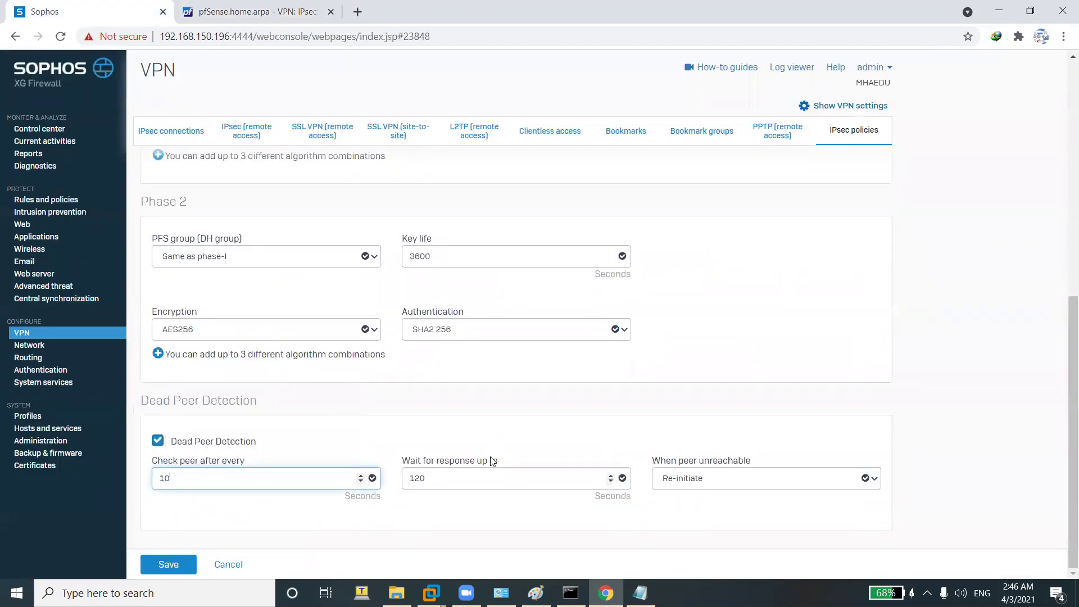
# Review the Sophos policy fields against the pfSense Phase 1 settings and the values recorded in Notepad.
pyautogui.scroll(9, 510, 453)
pyautogui.scroll(-7, 438, 402)
pyautogui.scroll(6, 338, 422)
pyautogui.scroll(-8, 251, 436)
pyautogui.scroll(8, 251, 436)
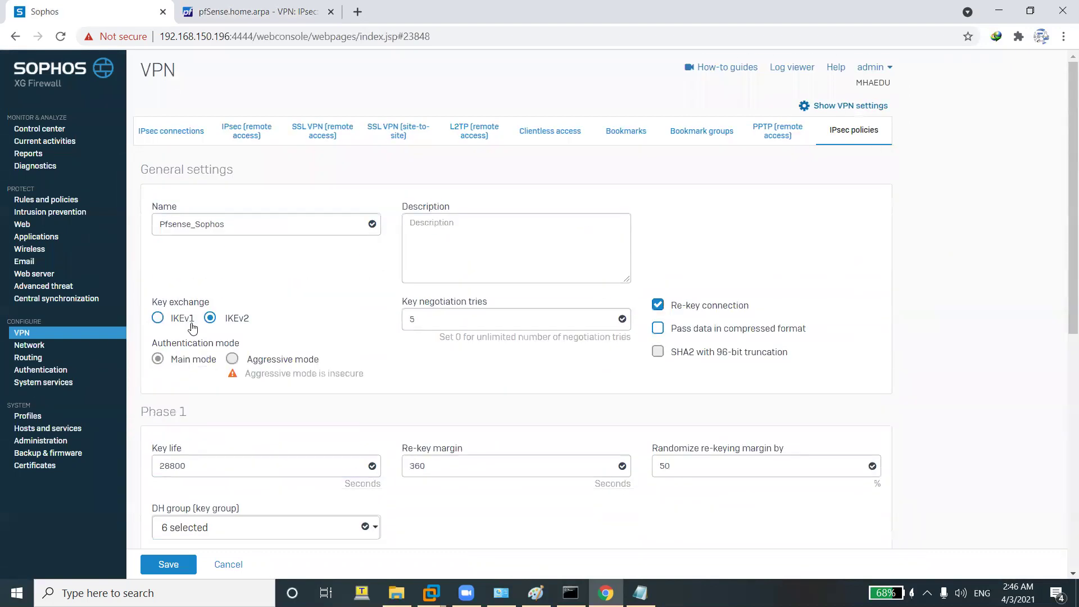
pyautogui.click(253, 4)
pyautogui.scroll(6, 394, 281)
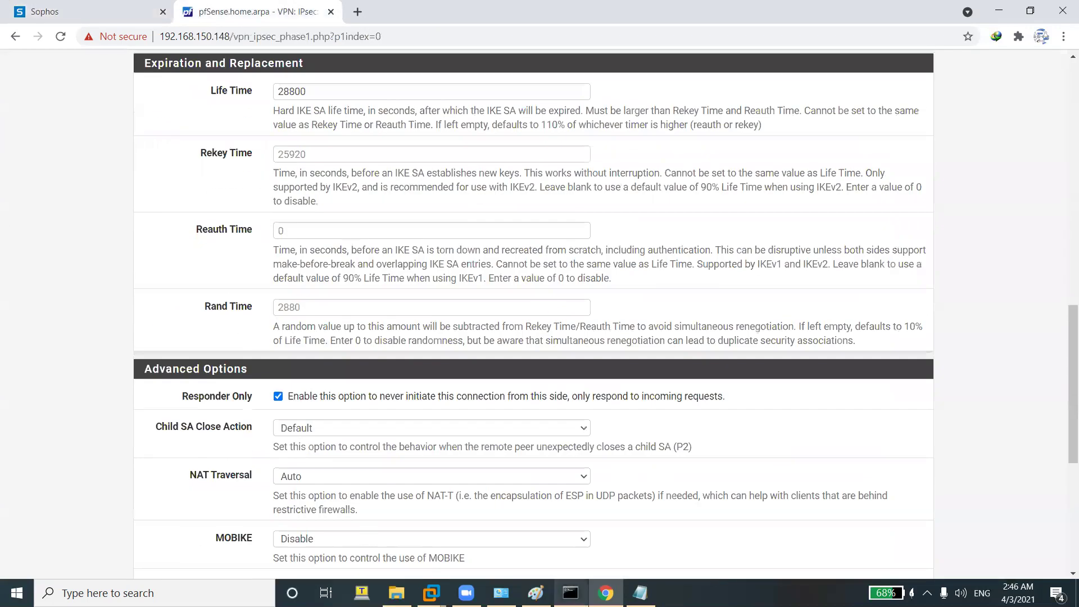
pyautogui.click(640, 593)
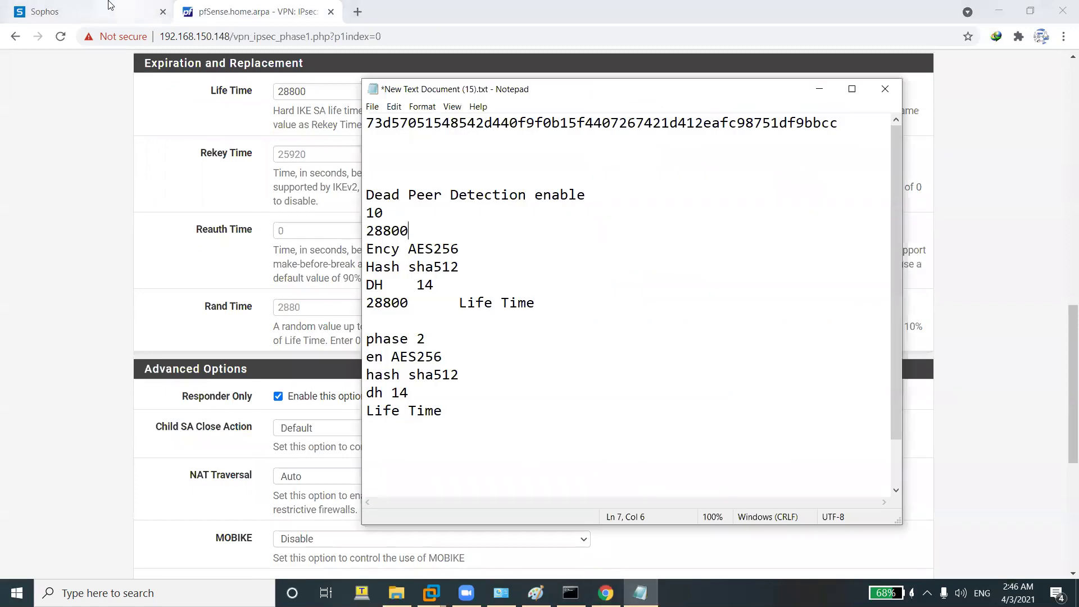
# Restrict the Sophos policy's Phase 1 DH group to 14 (DH2048) by deselecting the other preselected groups.
pyautogui.click(45, 11)
pyautogui.scroll(-6, 246, 419)
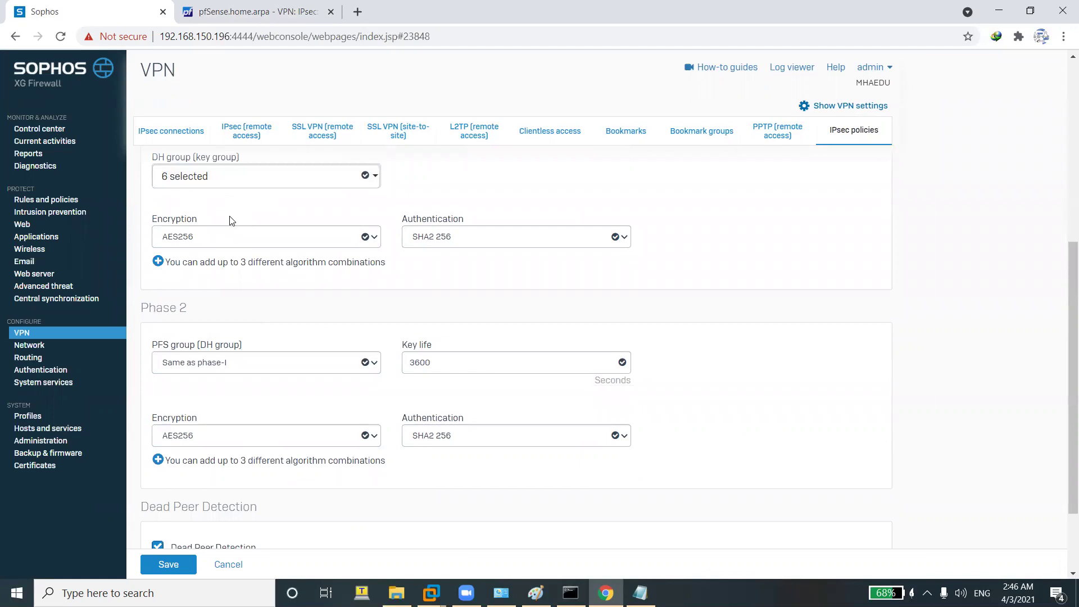
pyautogui.click(376, 179)
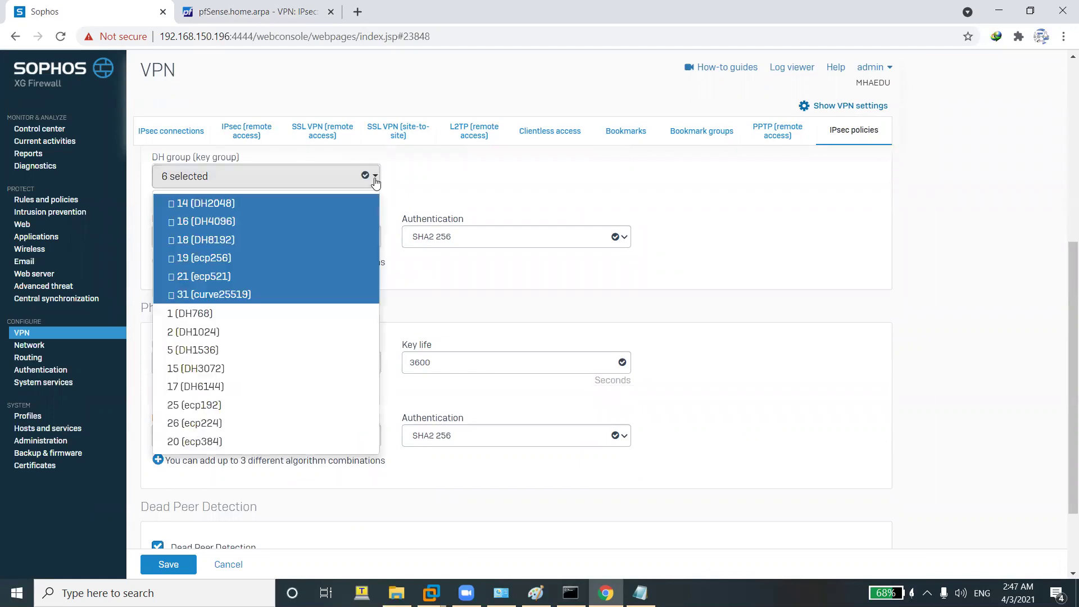
pyautogui.click(173, 239)
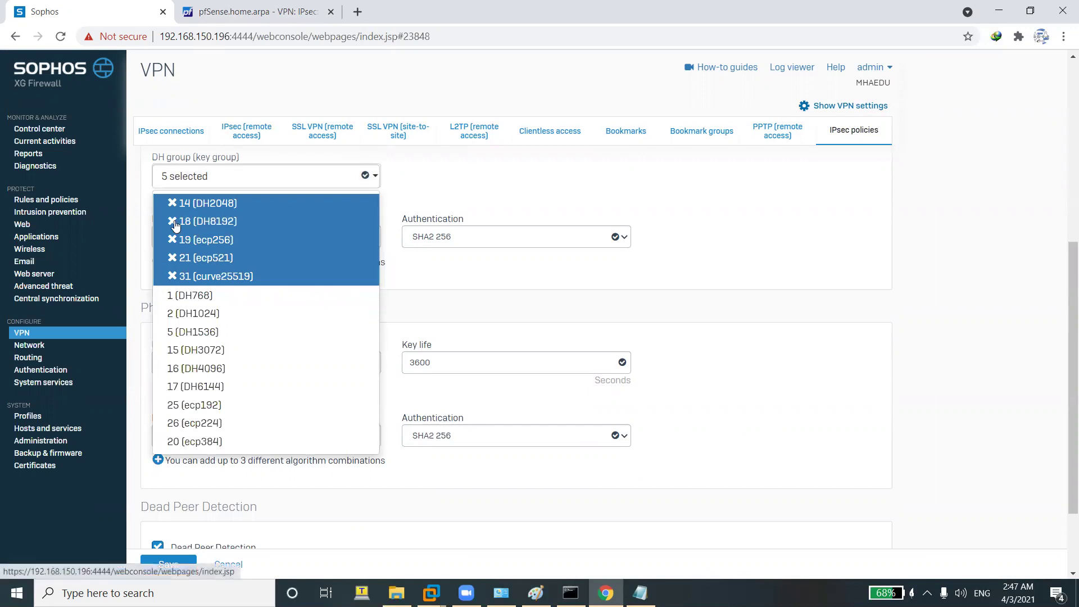
pyautogui.click(173, 221)
pyautogui.click(172, 221)
pyautogui.click(173, 239)
pyautogui.click(173, 224)
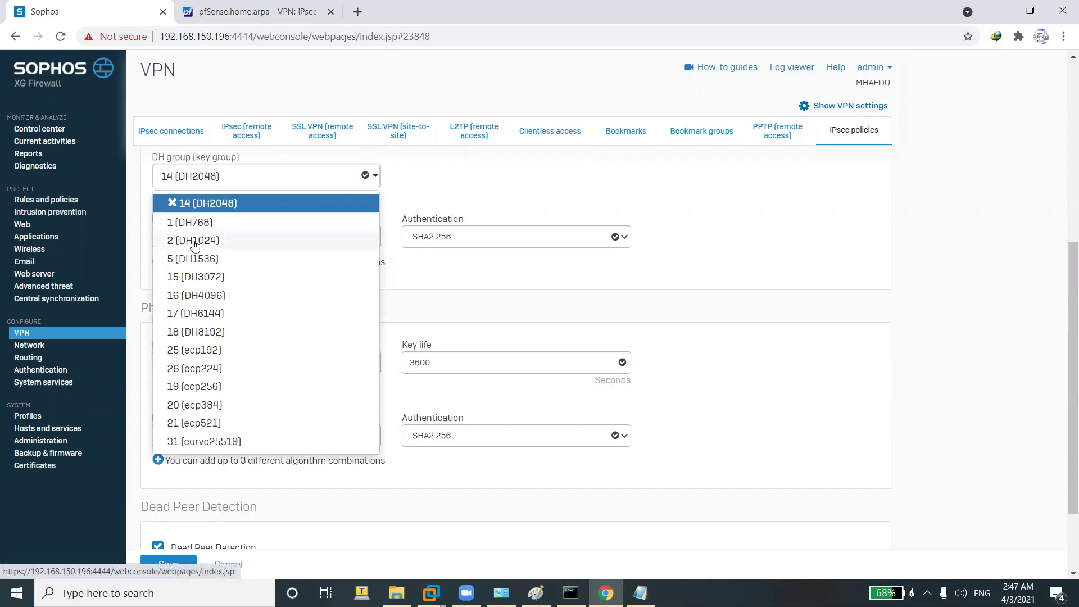
# Set the Sophos policy's Phase 1 to DH group 14 (DH2048), AES256 encryption and SHA2 512 authentication.
pyautogui.click(277, 209)
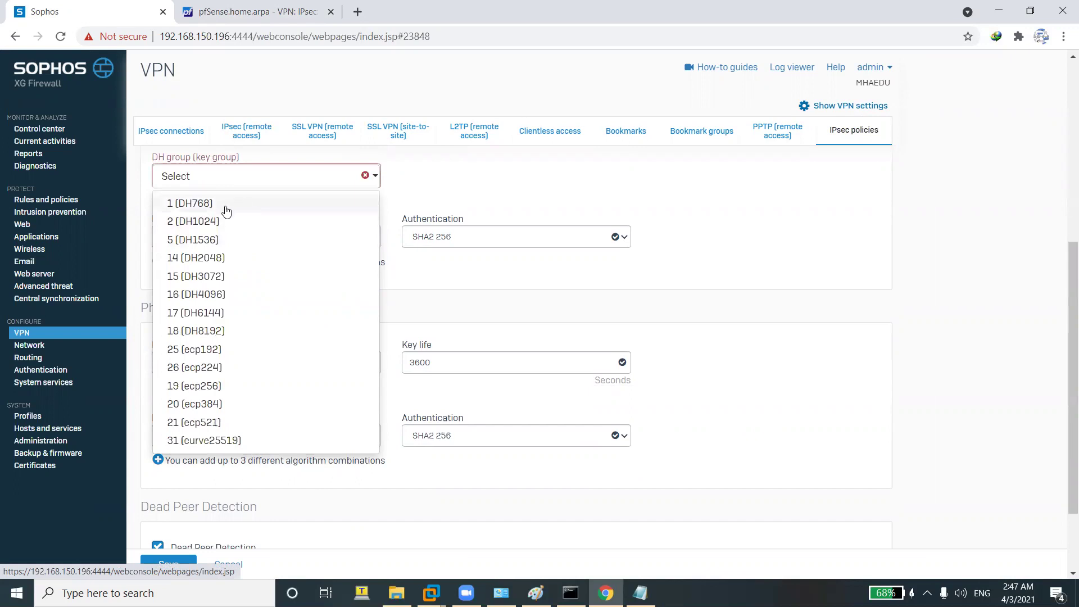
pyautogui.click(289, 257)
pyautogui.click(426, 180)
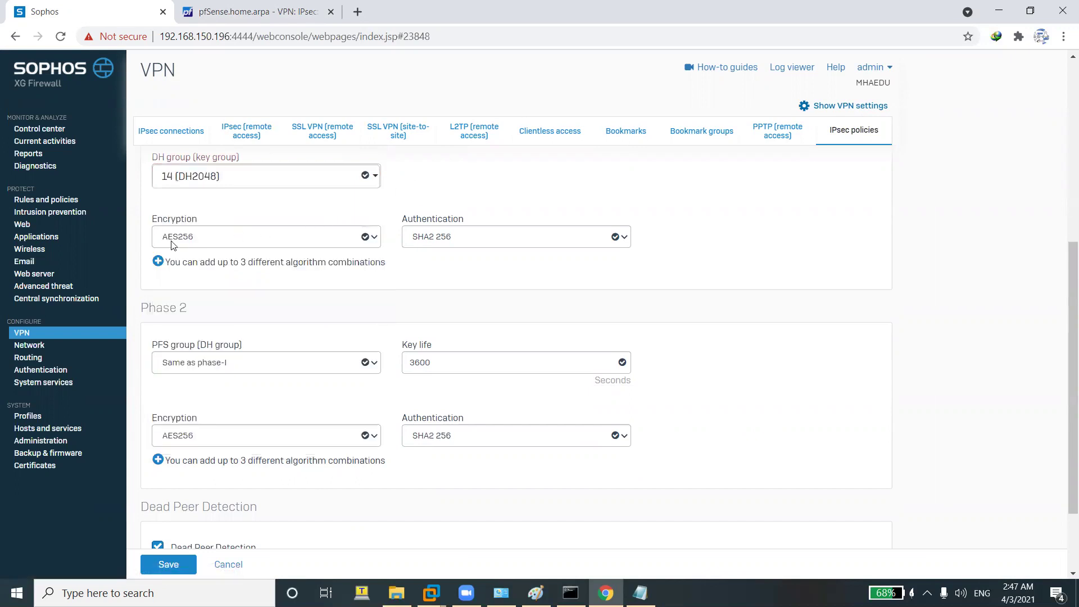
pyautogui.click(211, 238)
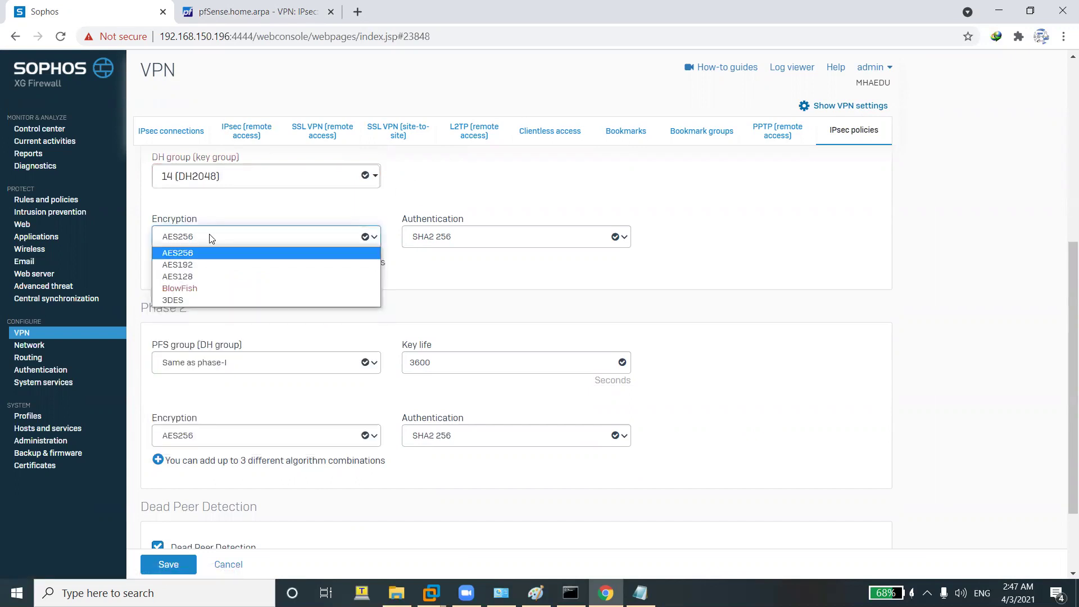
pyautogui.click(214, 258)
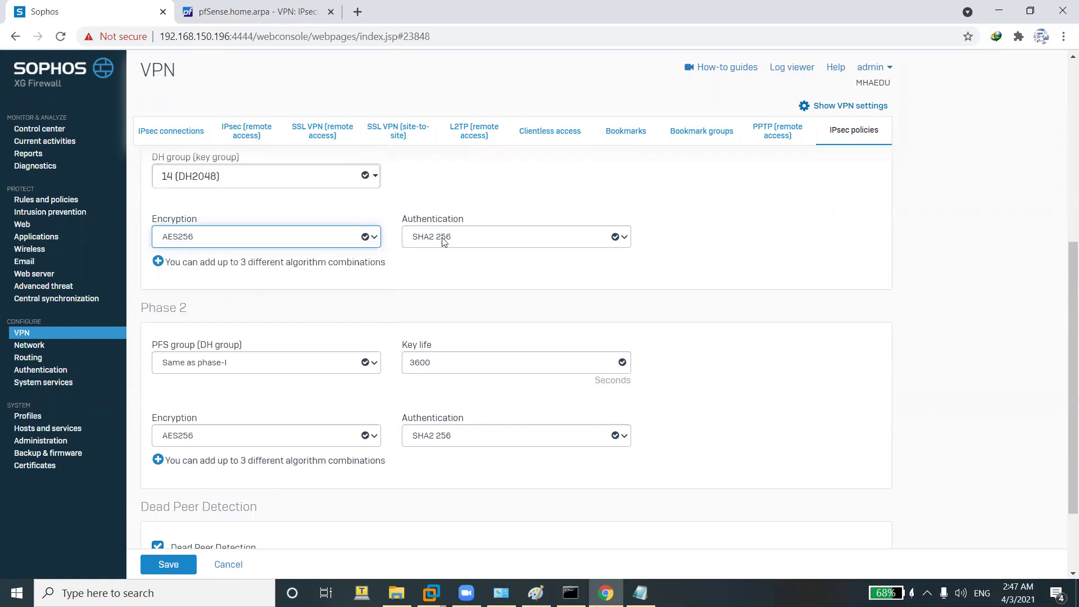
pyautogui.click(471, 240)
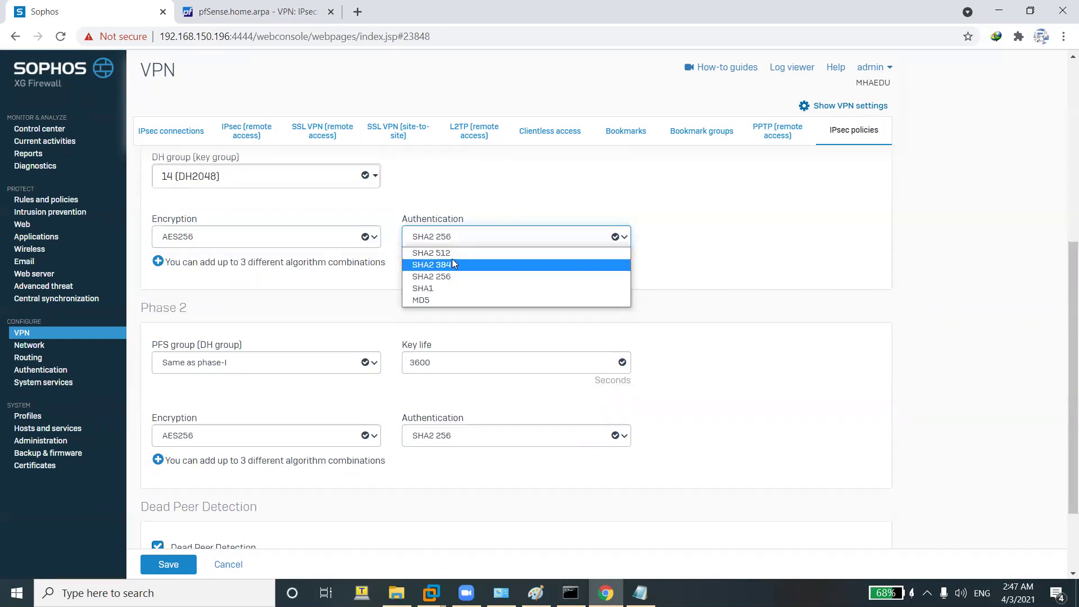
pyautogui.click(452, 260)
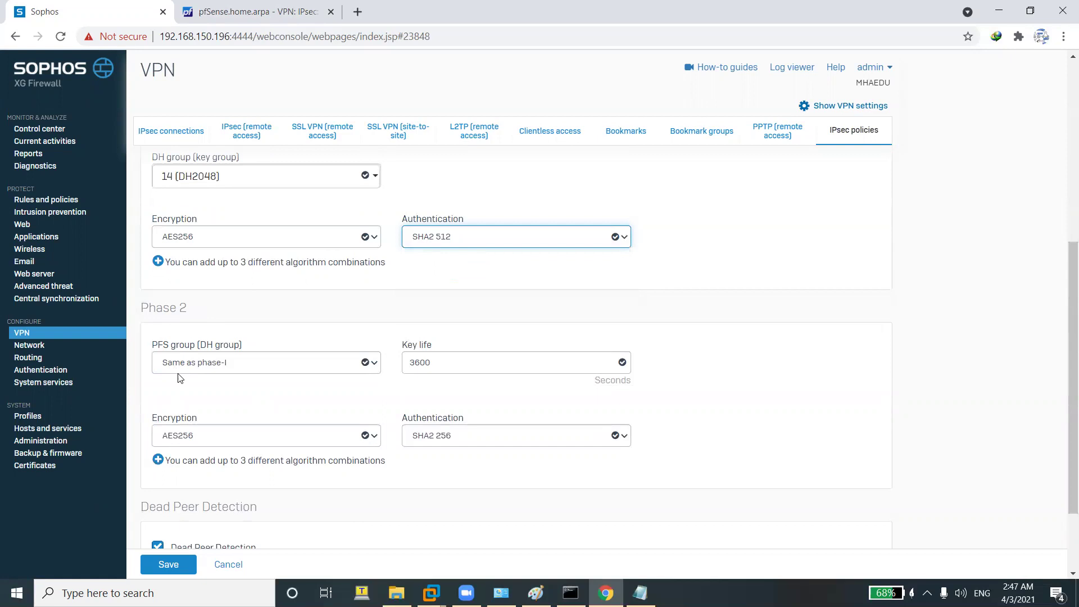
# Set the Phase 2 PFS group to 14 (DH2048) and check the Phase 2 values recorded in Notepad.
pyautogui.click(221, 369)
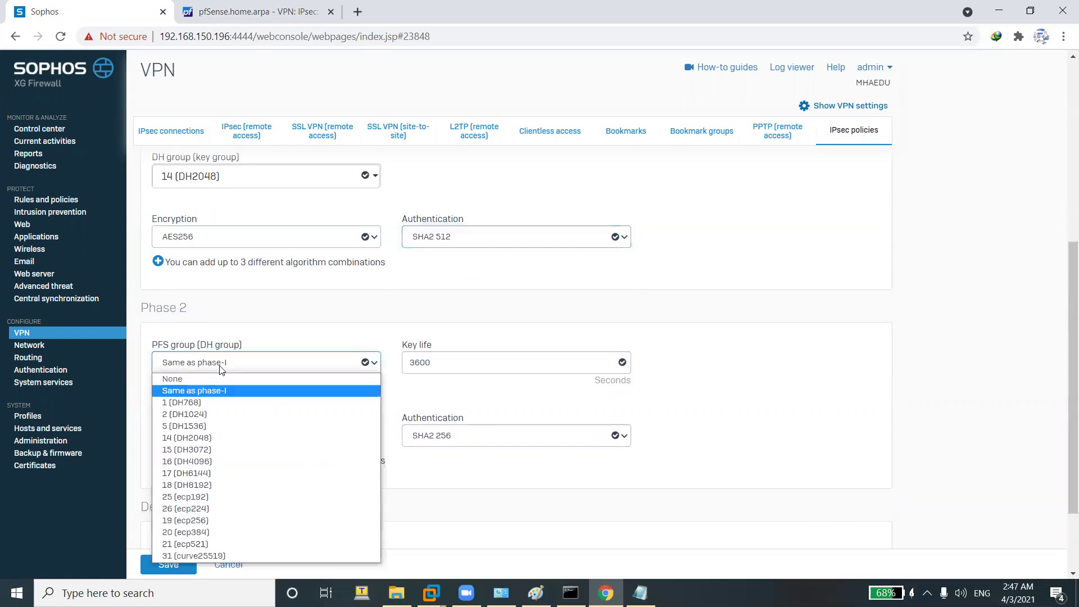
pyautogui.click(188, 441)
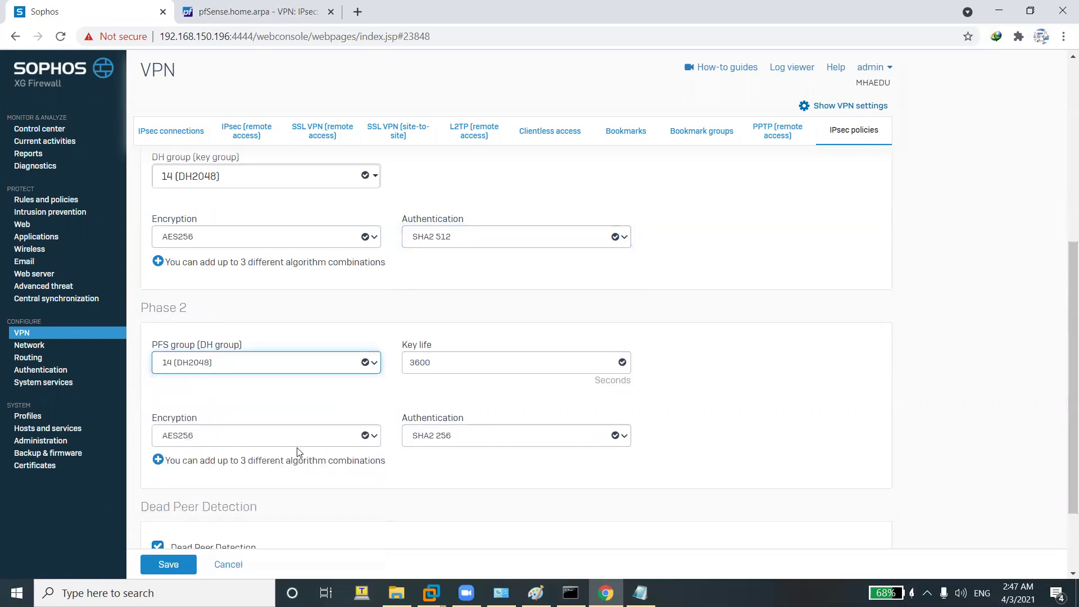
pyautogui.click(640, 593)
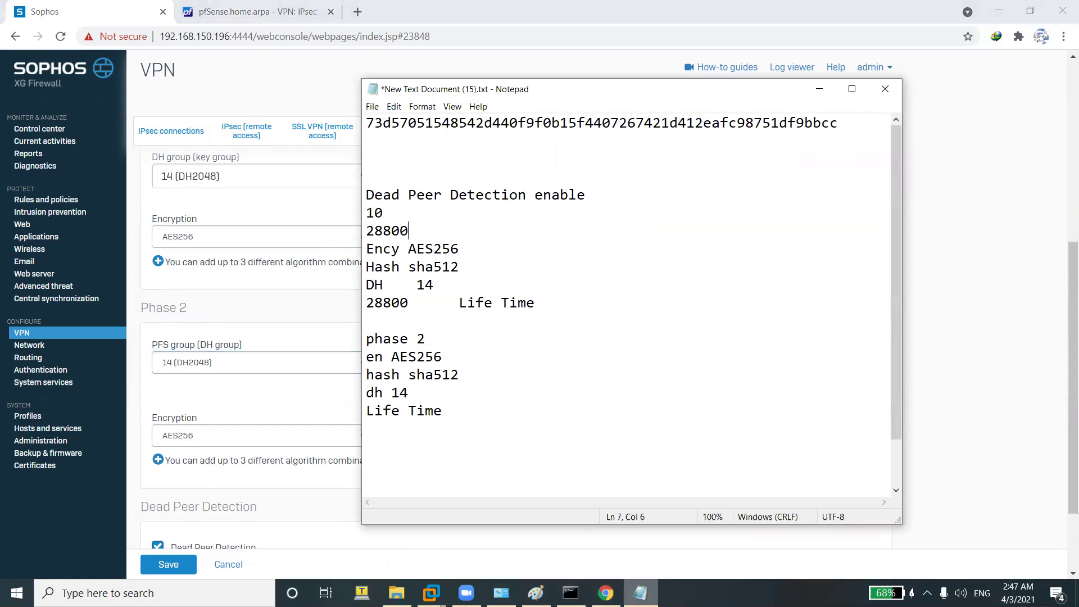
pyautogui.click(641, 593)
# Switch to pfSense and open the IPsec tunnel's Phase 2 entry at its expiration settings.
pyautogui.click(259, 11)
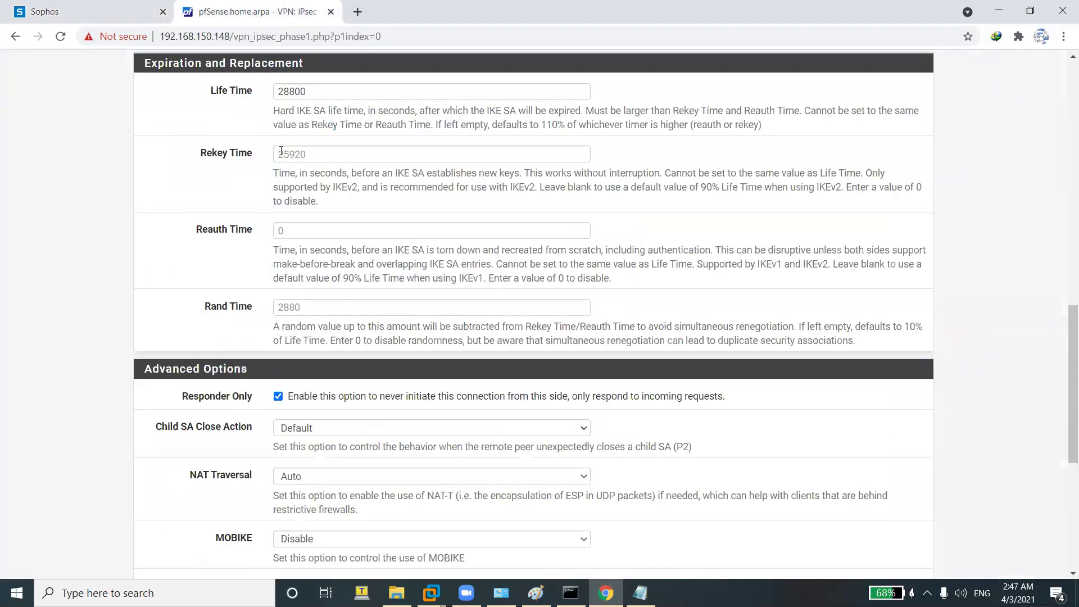
pyautogui.scroll(15, 281, 152)
pyautogui.click(181, 171)
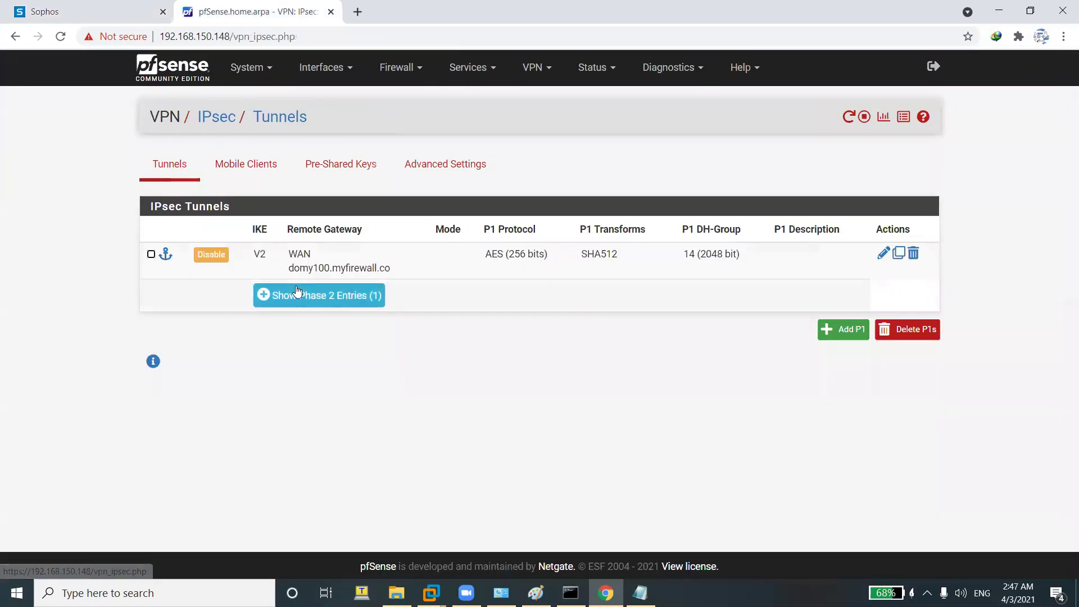
pyautogui.click(298, 291)
pyautogui.click(822, 319)
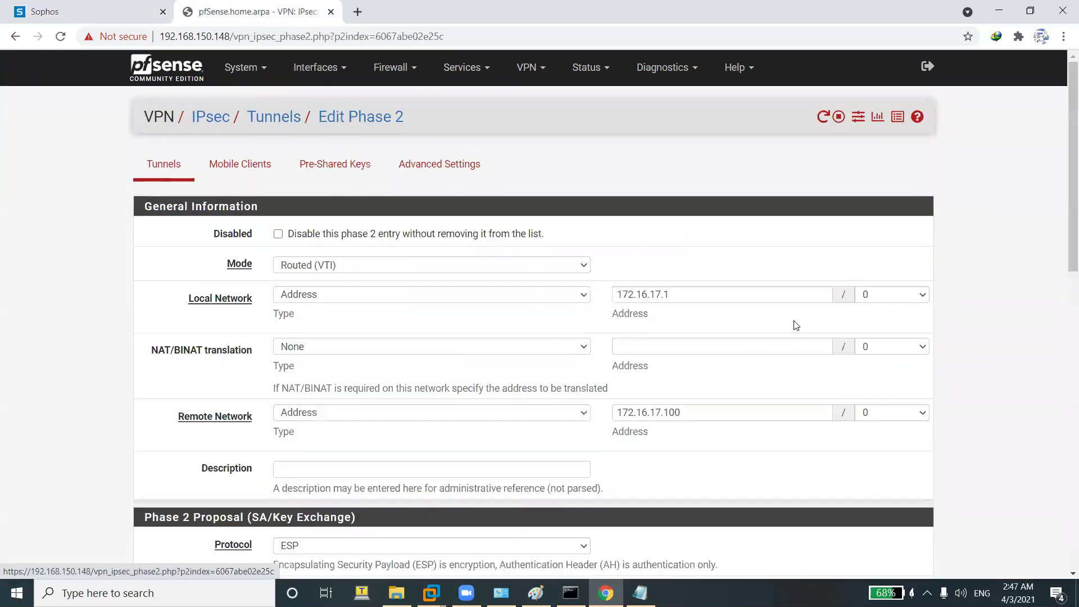
pyautogui.scroll(-13, 796, 325)
# Copy the Phase 2 Life Time from pfSense and set the Sophos policy's Phase 2 Key life to 3600 seconds.
pyautogui.doubleClick(277, 231)
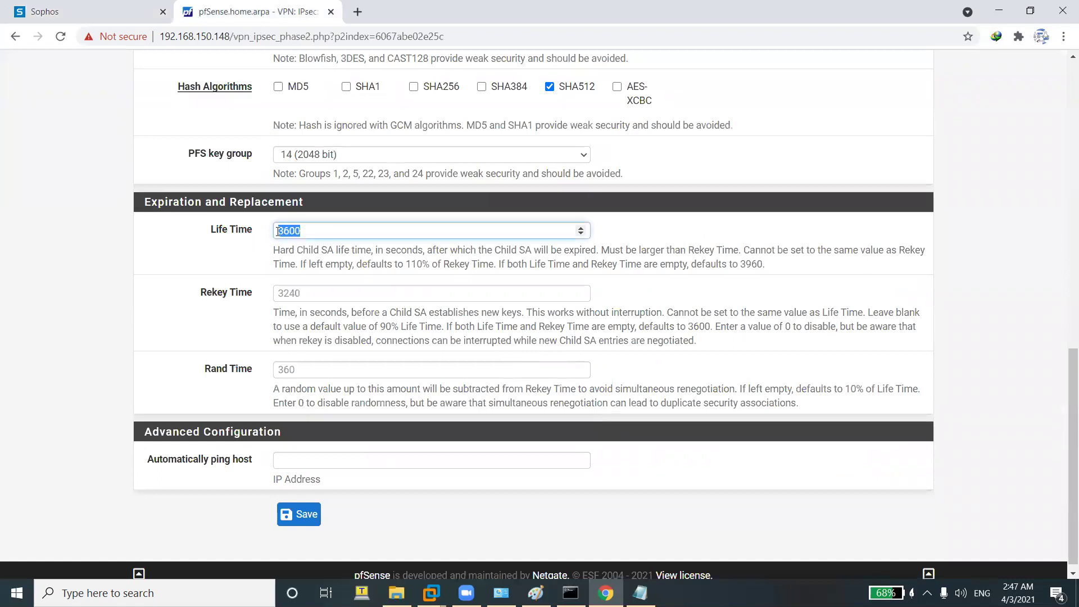
pyautogui.rightClick(277, 231)
pyautogui.click(294, 261)
pyautogui.hotkey('ctrl', 'Tab')
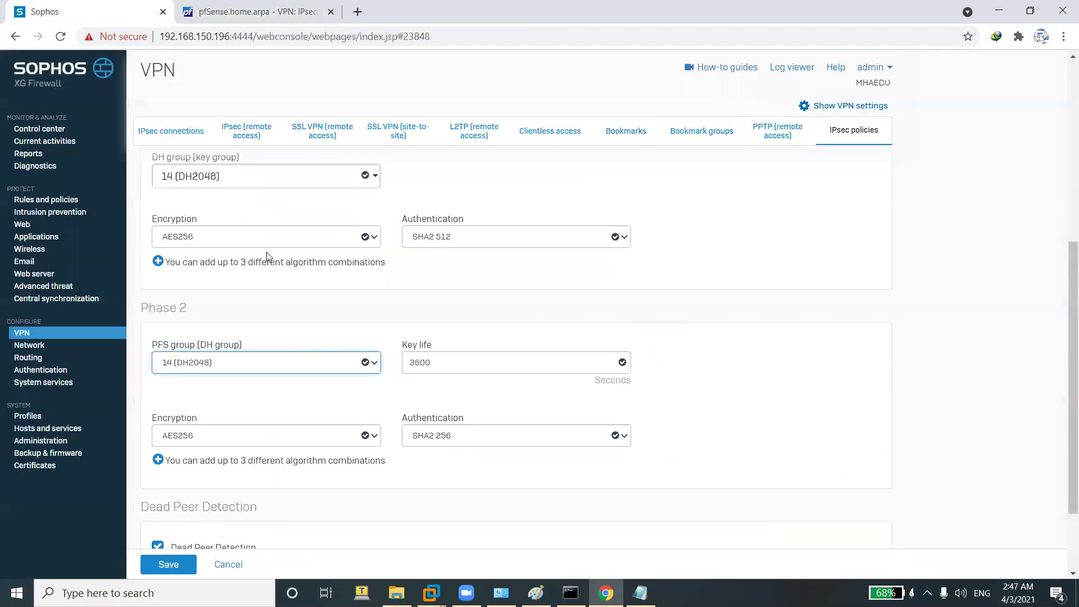
pyautogui.doubleClick(410, 362)
pyautogui.rightClick(417, 361)
pyautogui.click(425, 398)
pyautogui.click(363, 399)
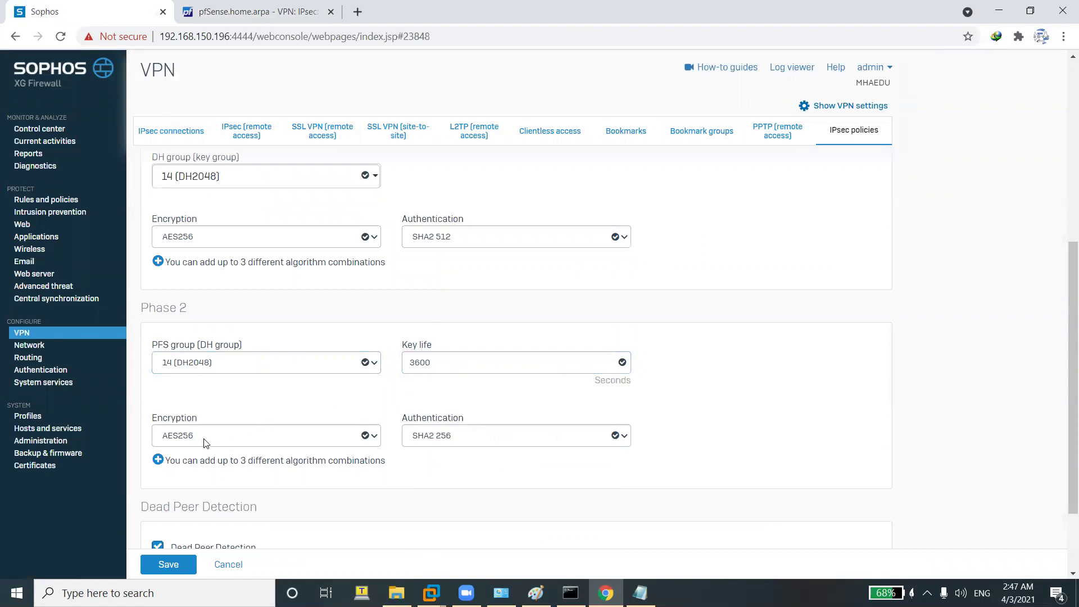
# Set Phase 2 encryption to AES256 and authentication to SHA2 512, and save the Sophos policy.
pyautogui.click(206, 441)
pyautogui.click(205, 451)
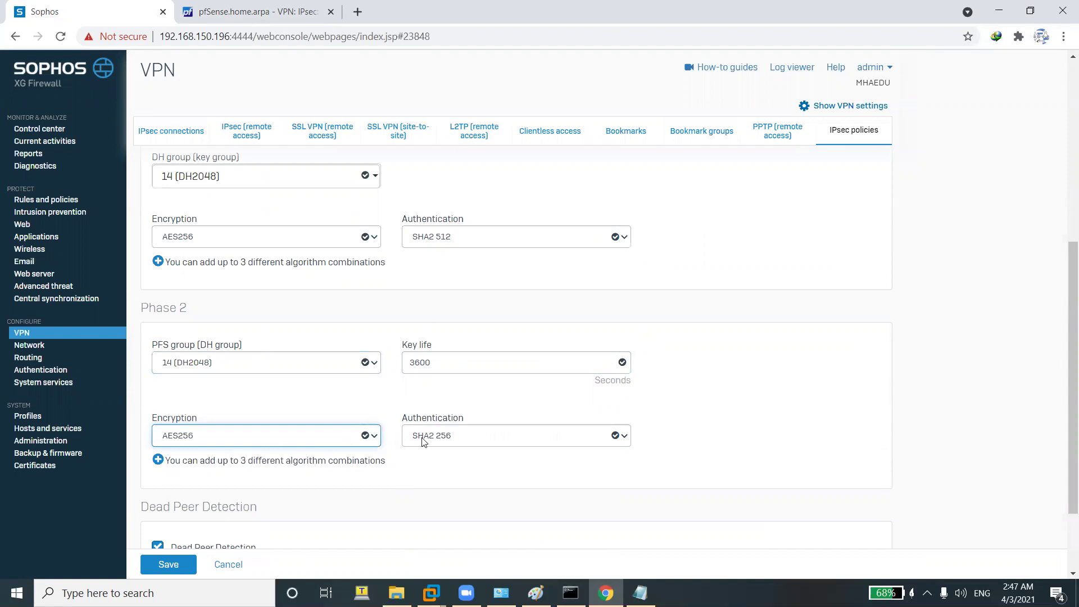
pyautogui.click(438, 441)
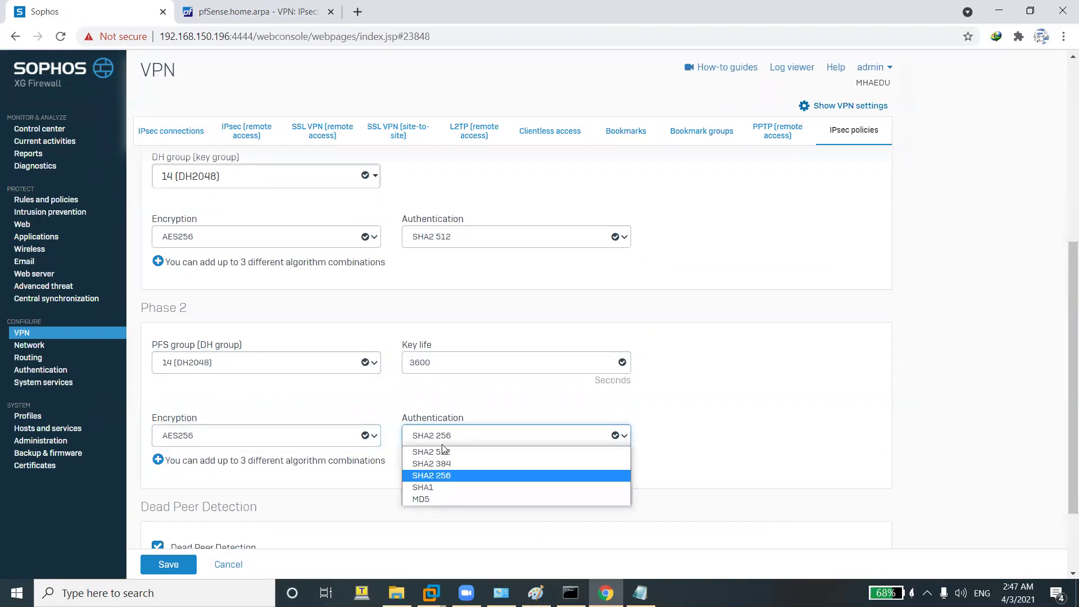
pyautogui.click(445, 453)
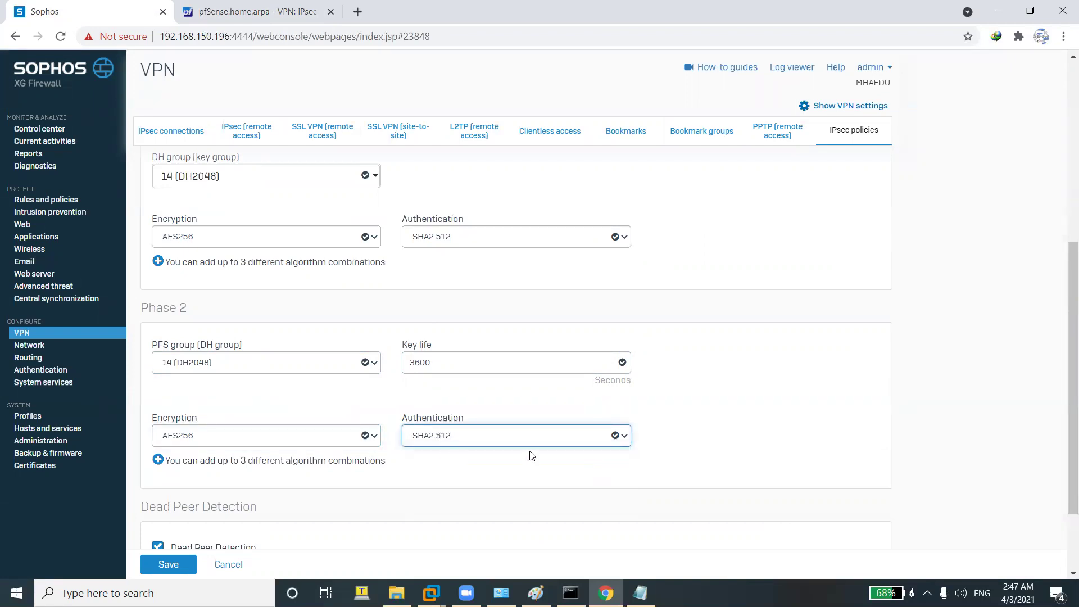
pyautogui.scroll(-2, 609, 377)
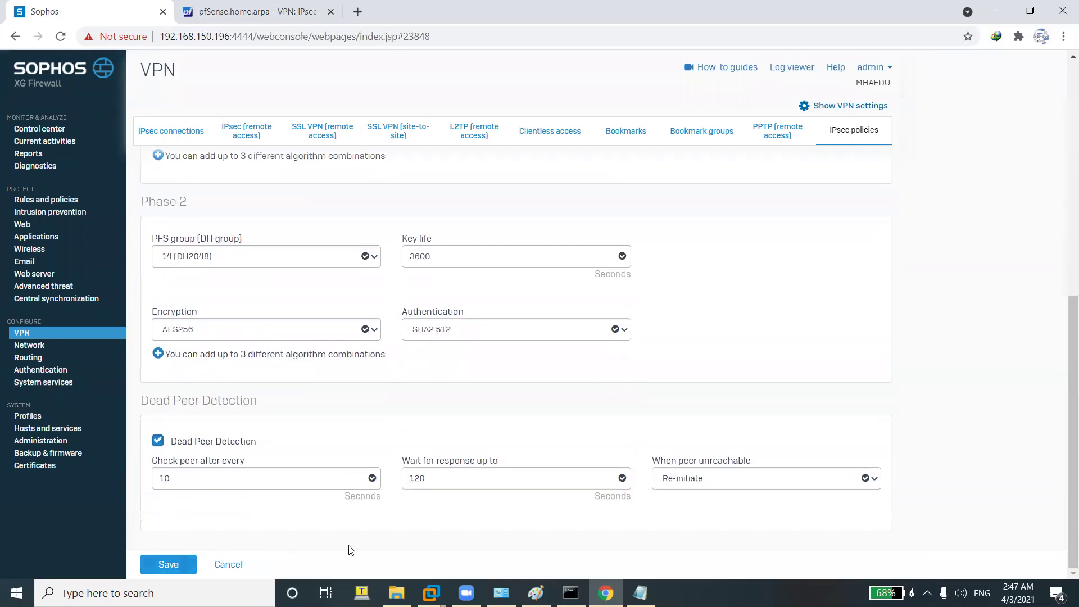
pyautogui.click(169, 564)
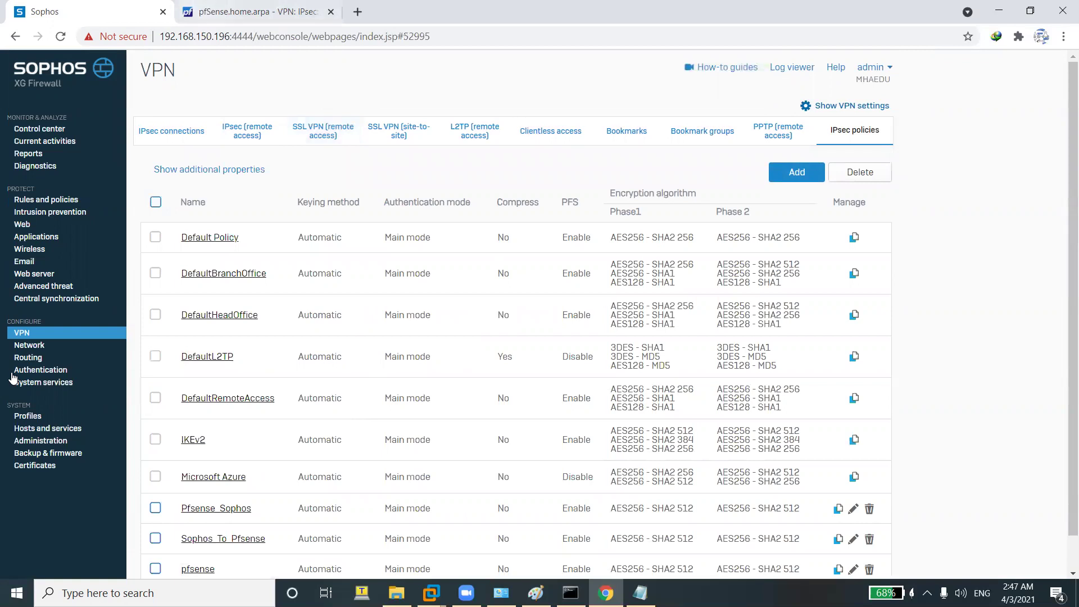
# Add a new IPsec connection in Sophos and name it HQ_to_Branch.
pyautogui.click(29, 334)
pyautogui.click(717, 210)
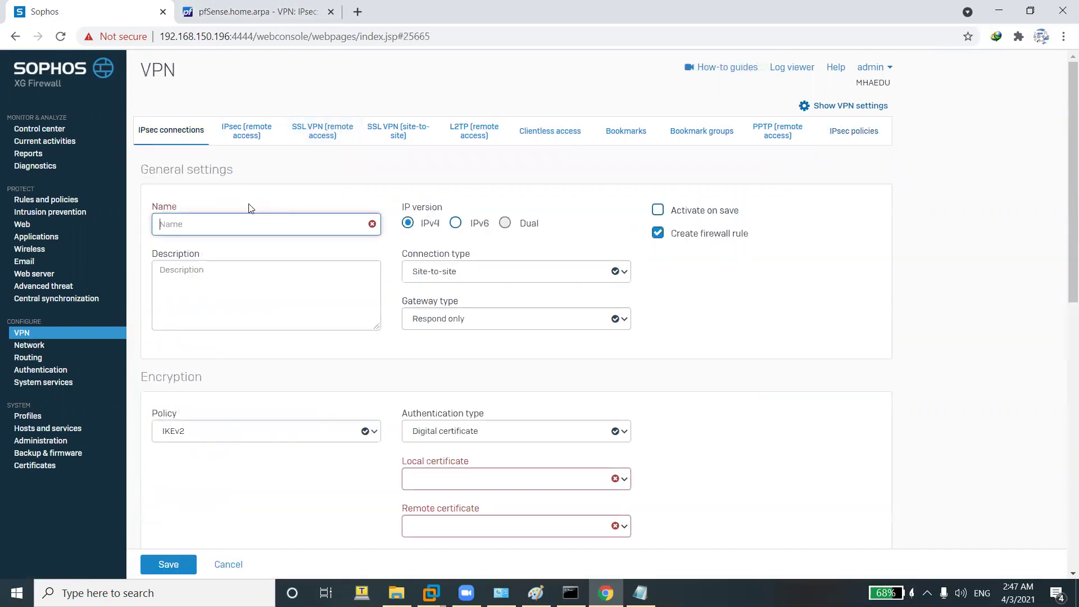
pyautogui.write('HQ')
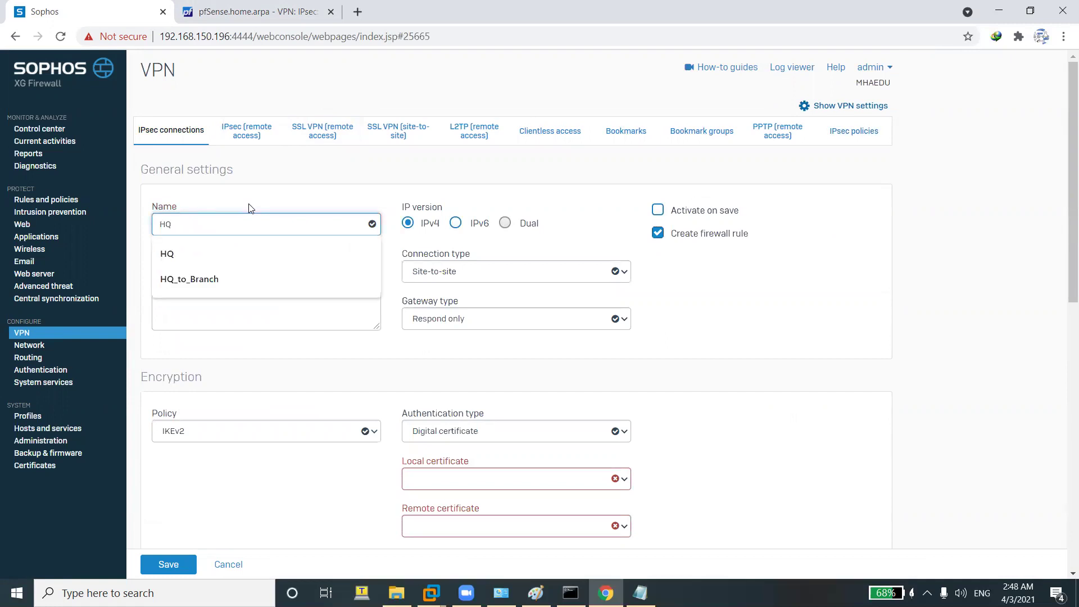
pyautogui.write('_')
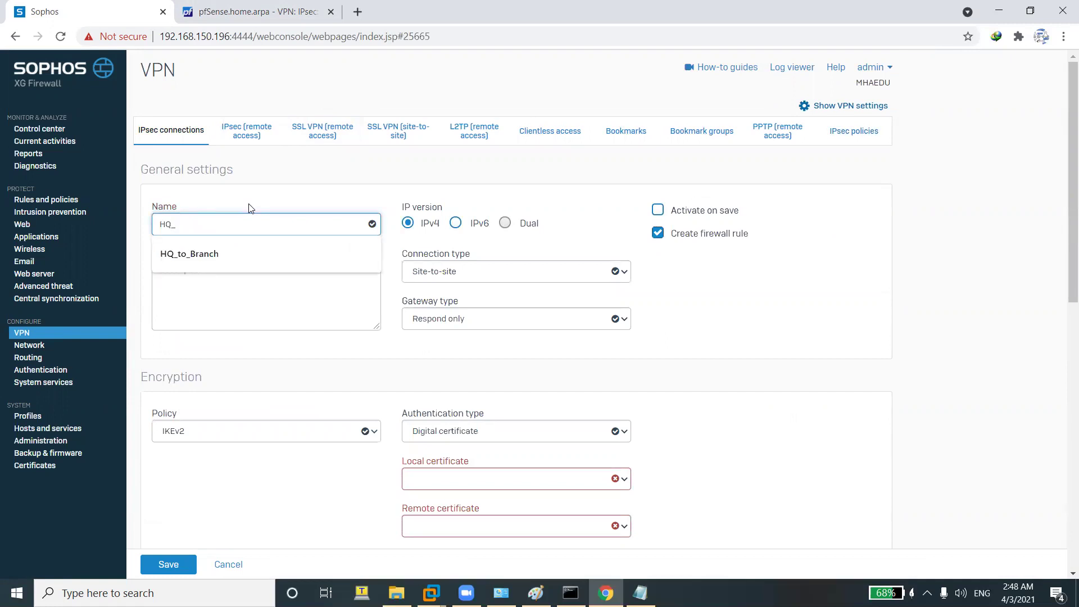
pyautogui.write('to')
pyautogui.press('Down')
pyautogui.press('Return')
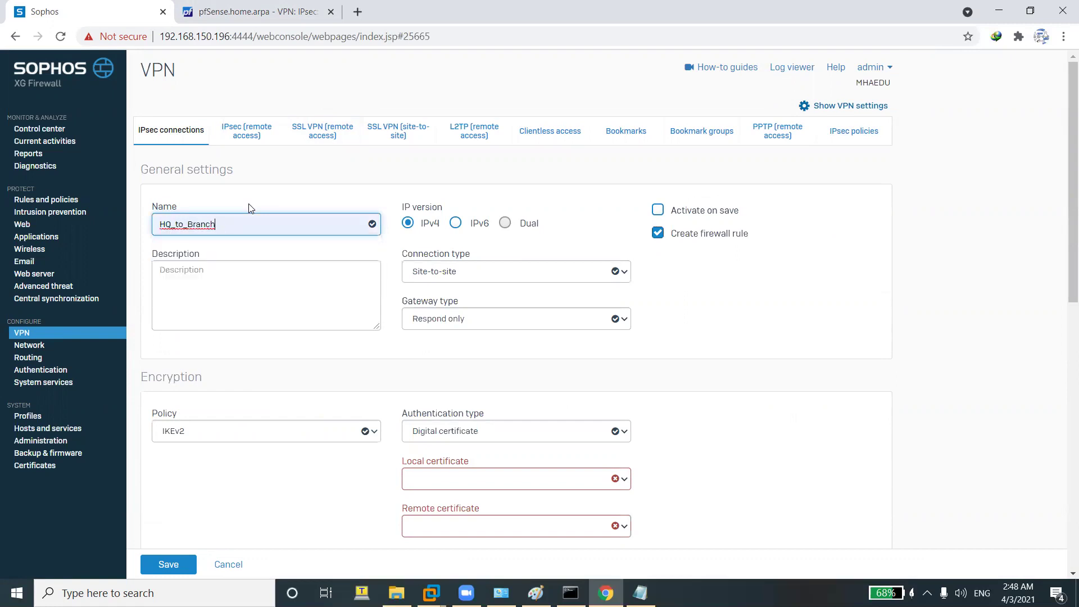
# Enable Activate on save, disable Create firewall rule, and set the connection type to Tunnel interface and gateway type to Initiate the connection.
pyautogui.click(658, 233)
pyautogui.click(659, 212)
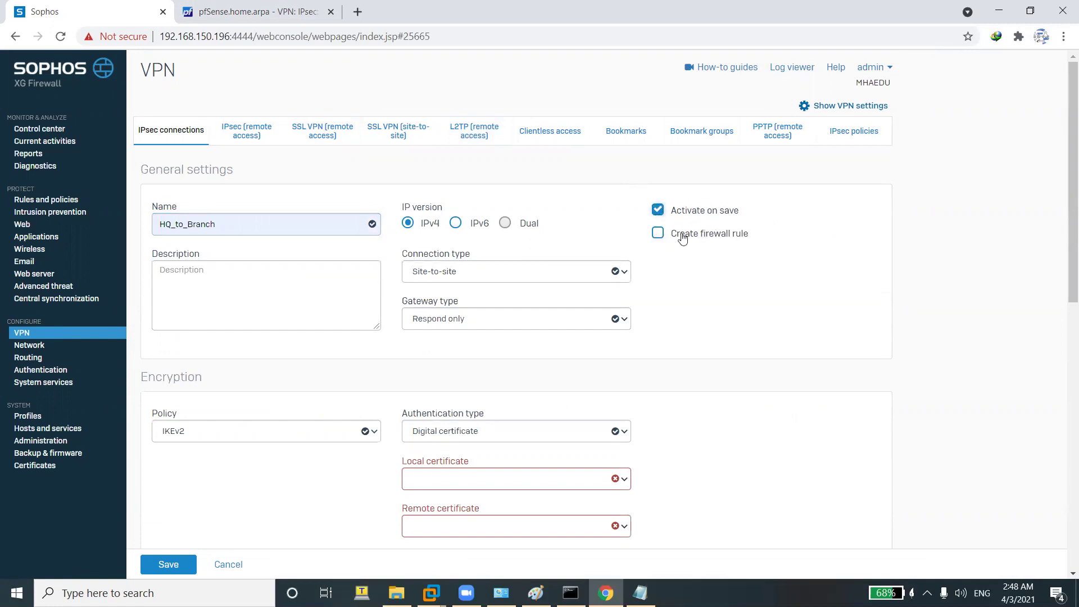
pyautogui.click(482, 275)
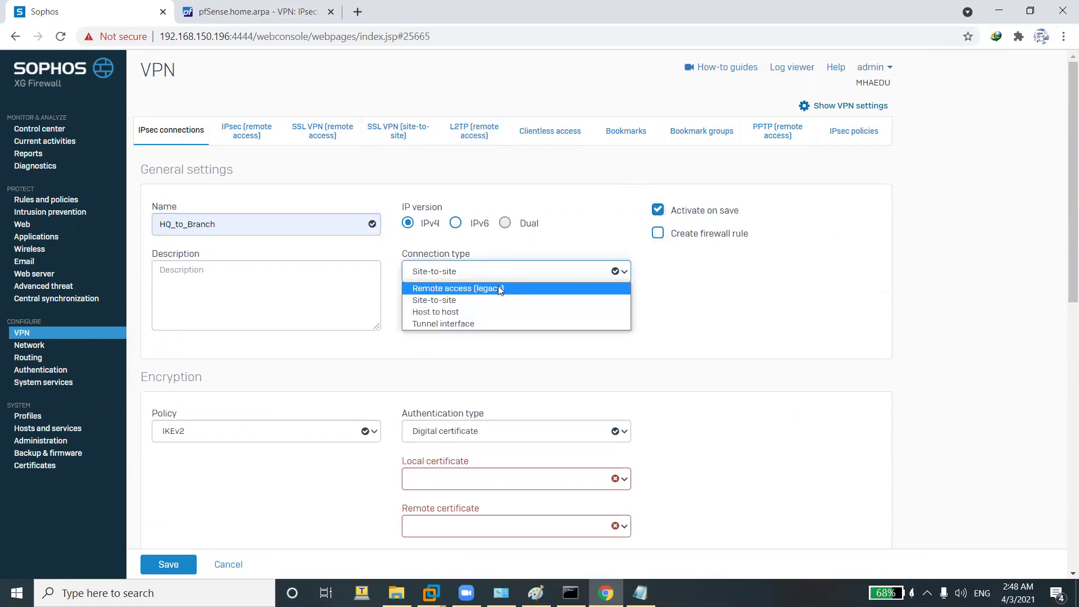
pyautogui.click(489, 321)
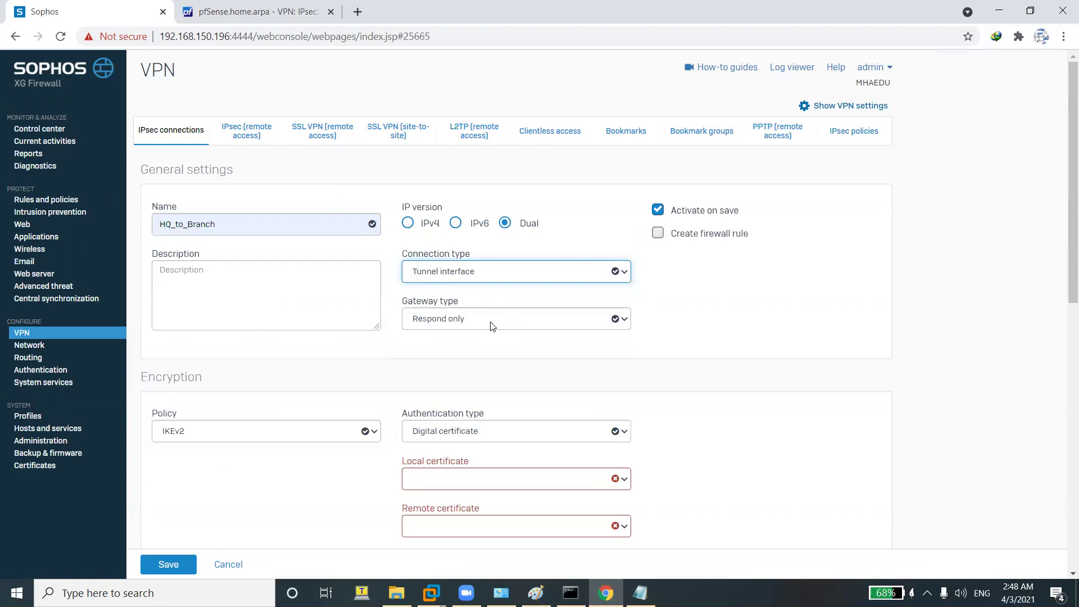
pyautogui.click(490, 325)
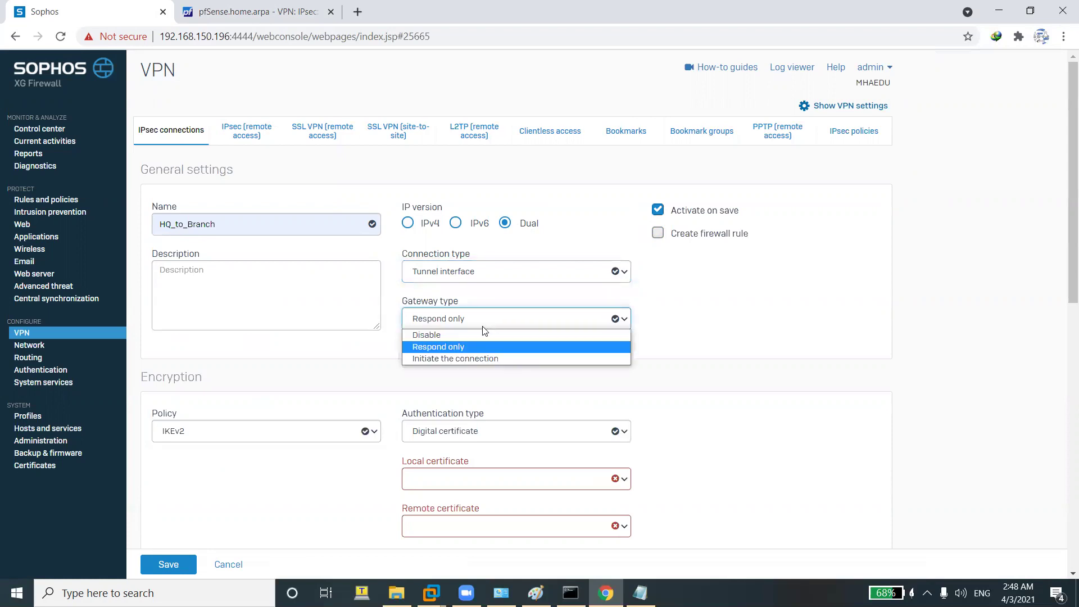
pyautogui.click(478, 358)
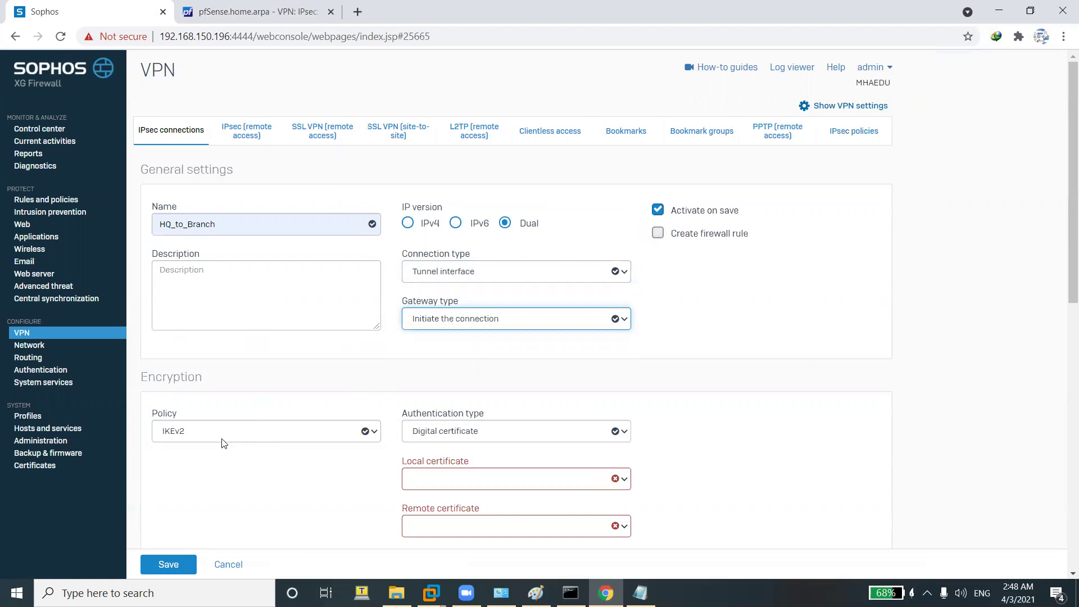
# Assign the Pfsense_Sophos policy to the connection and set its authentication type to Preshared key.
pyautogui.click(202, 435)
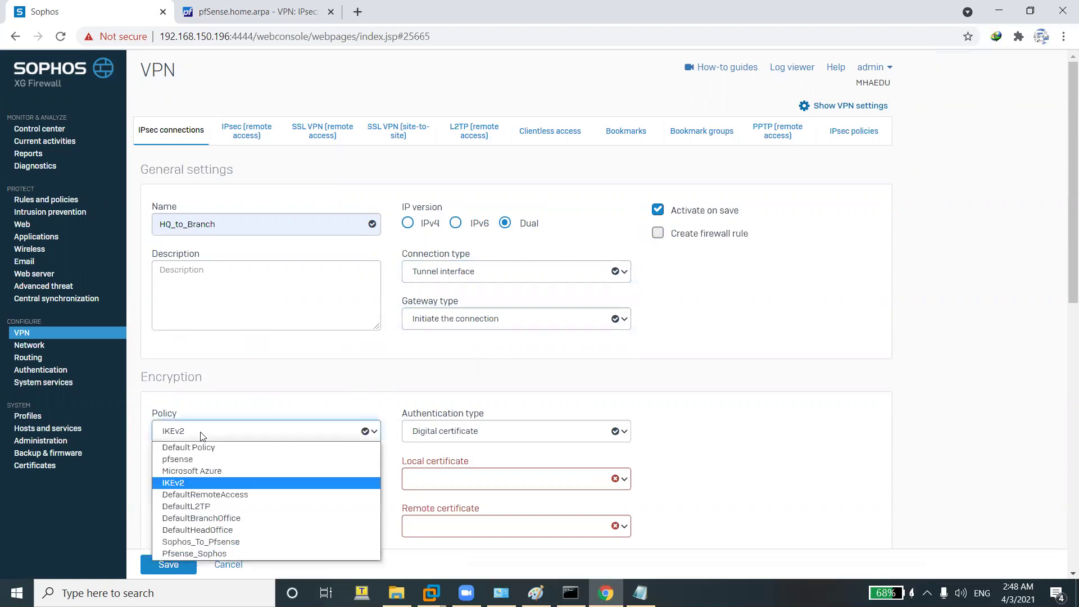
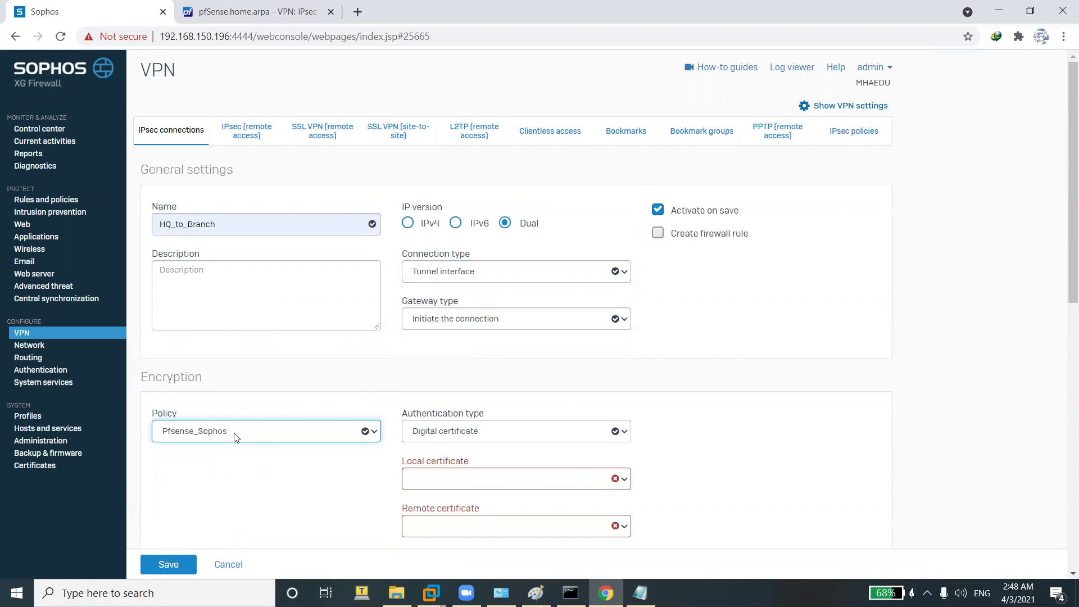
pyautogui.click(463, 441)
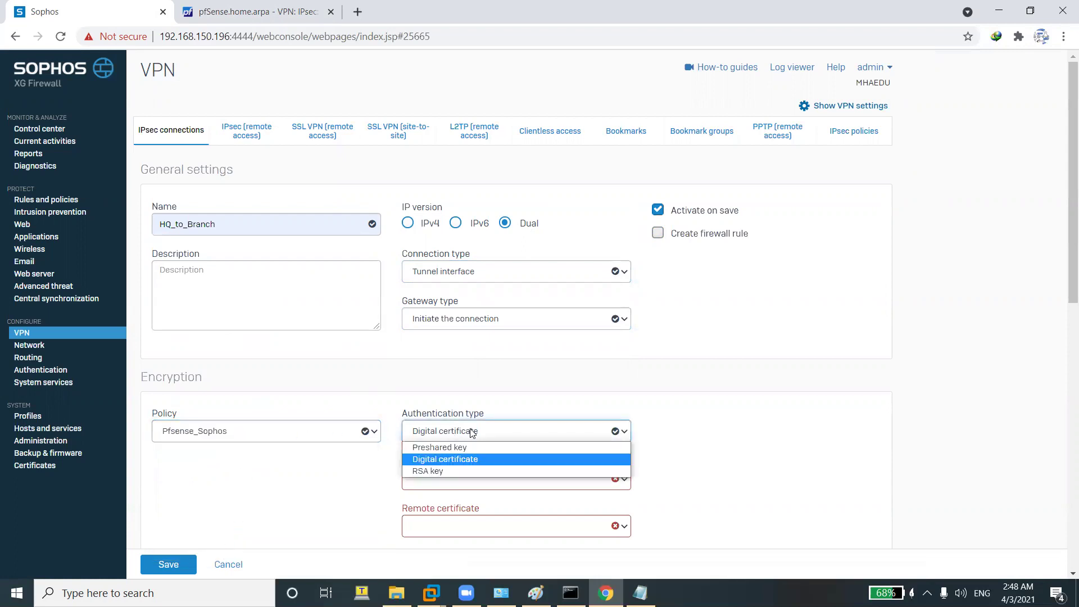
pyautogui.click(457, 448)
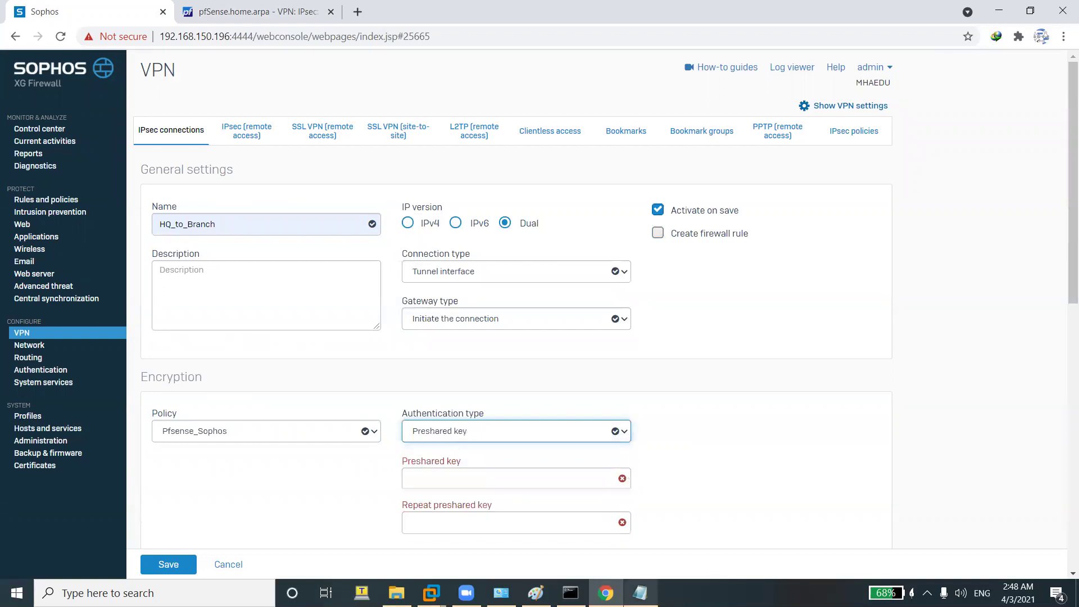
# Copy the preshared key from the Notepad notes and paste it into the connection's preshared key and repeat preshared key fields.
pyautogui.click(640, 593)
pyautogui.moveTo(841, 122); pyautogui.dragTo(357, 128)
pyautogui.rightClick(374, 128)
pyautogui.click(410, 171)
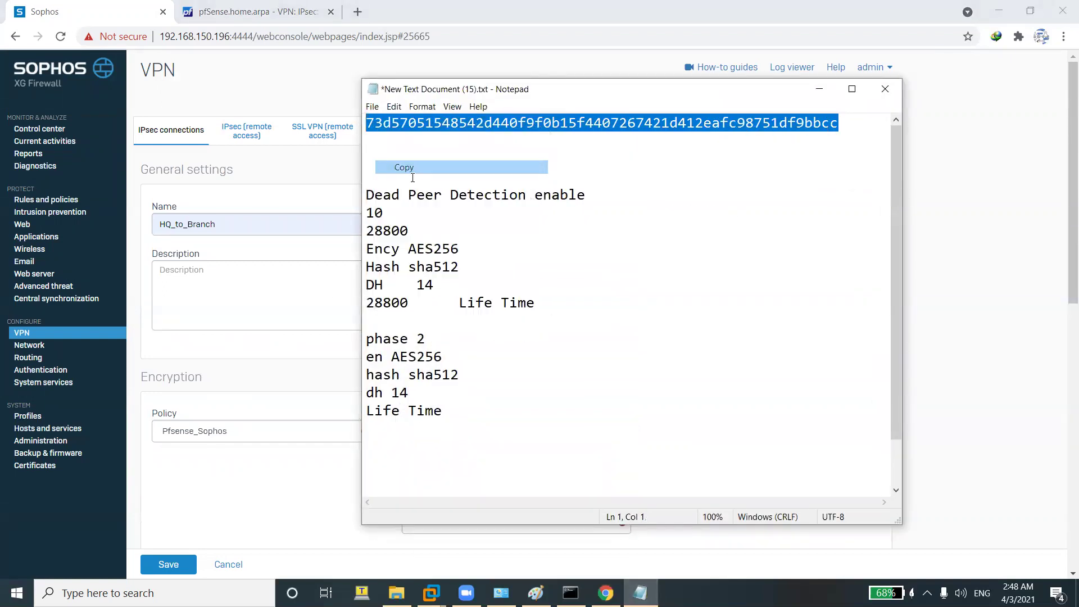
pyautogui.click(314, 451)
pyautogui.click(459, 479)
pyautogui.rightClick(459, 483)
pyautogui.click(495, 344)
pyautogui.rightClick(477, 518)
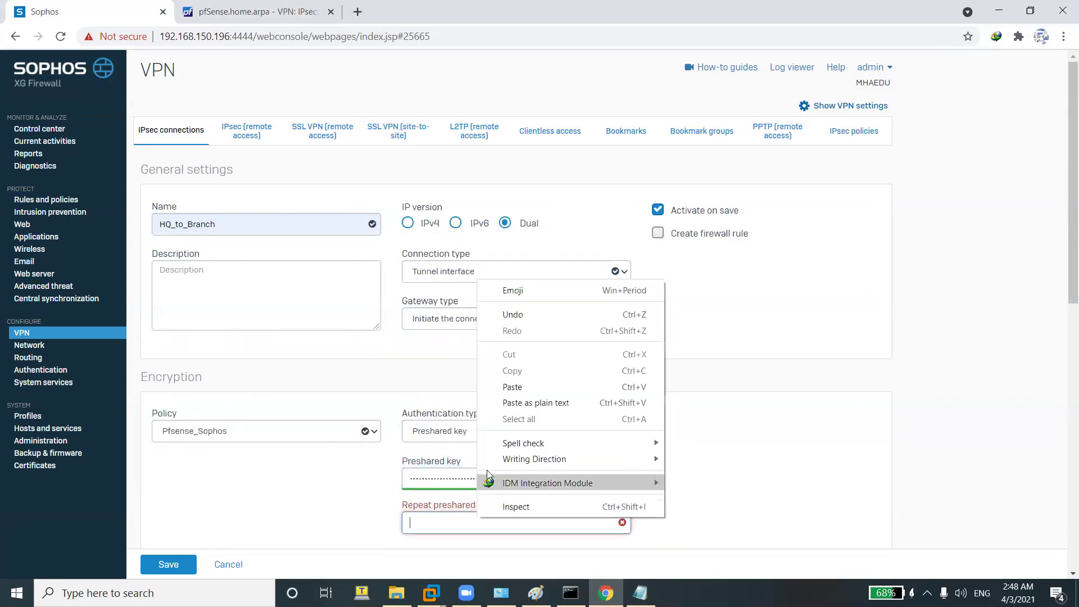
pyautogui.click(495, 386)
# Set the local gateway's listening interface to PortB - 192.168.150.196.
pyautogui.scroll(-2, 537, 394)
pyautogui.scroll(-4, 537, 394)
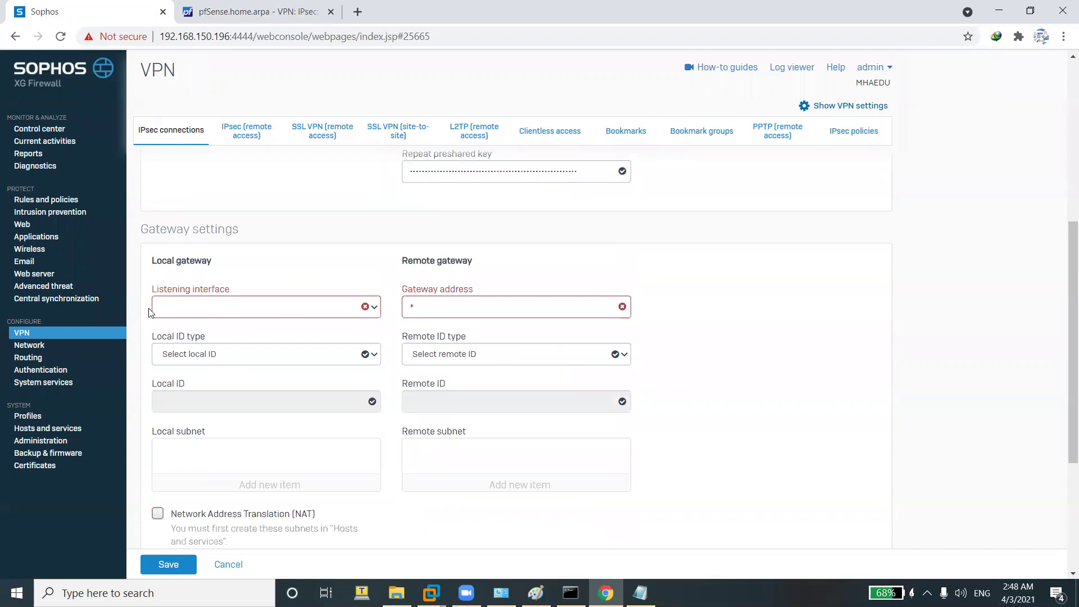
pyautogui.click(210, 309)
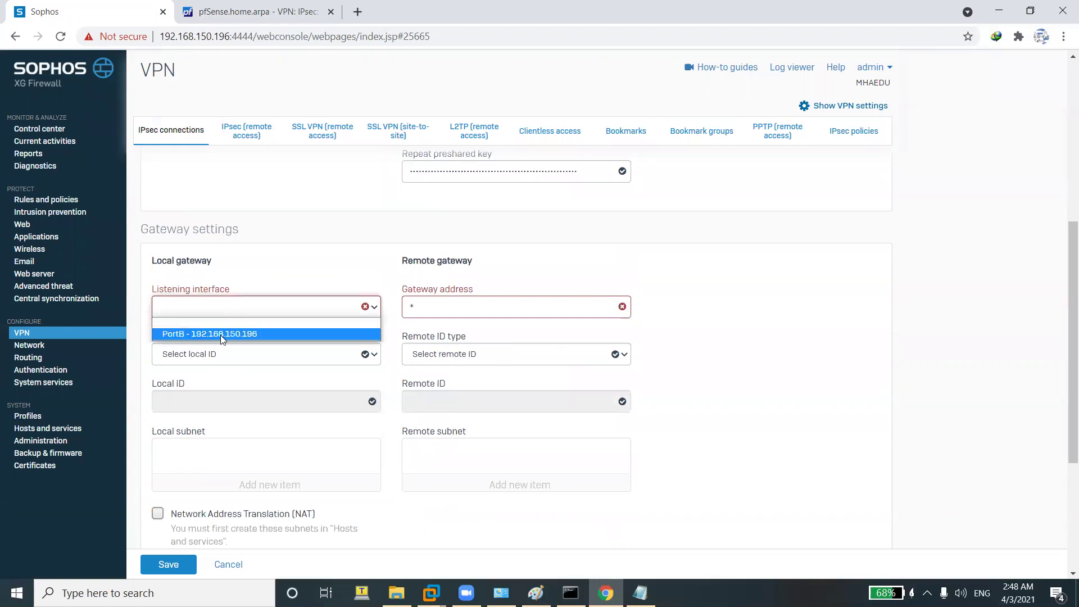
pyautogui.click(220, 335)
pyautogui.click(415, 308)
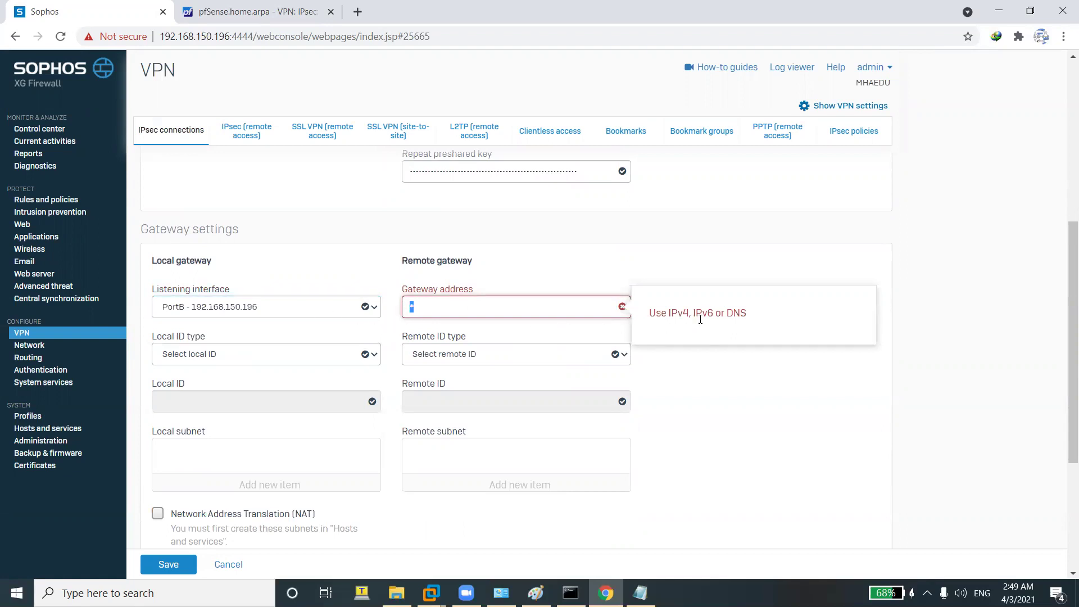
pyautogui.click(631, 316)
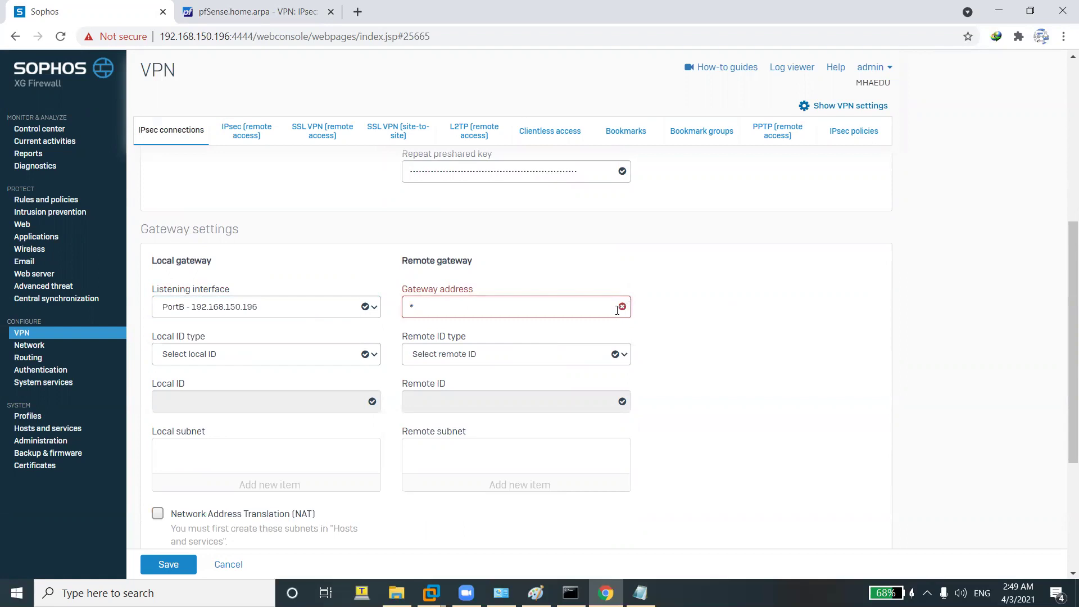
pyautogui.click(434, 310)
pyautogui.doubleClick(425, 308)
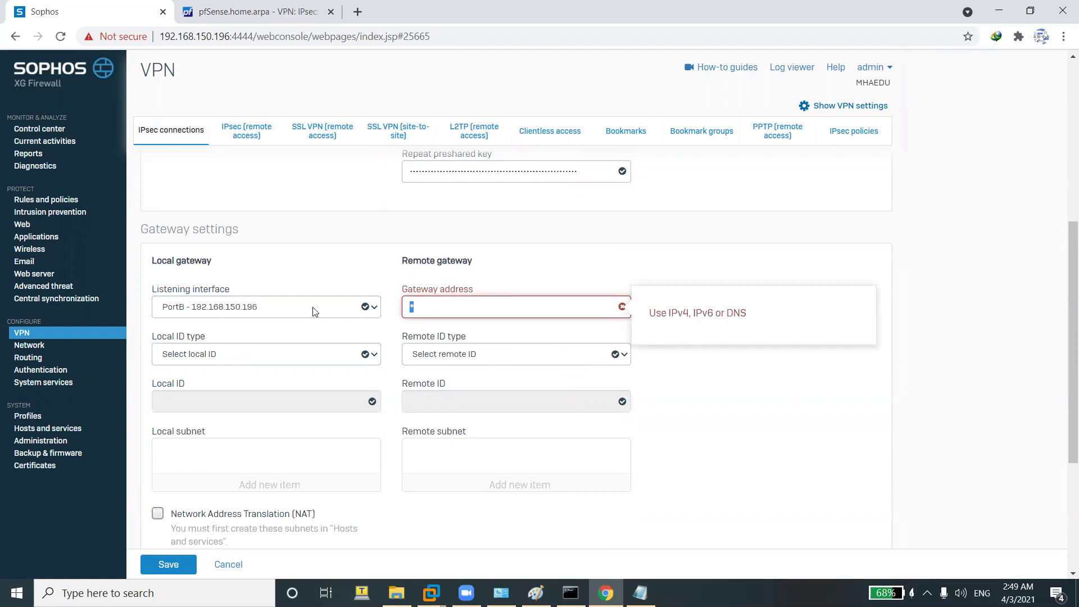
pyautogui.click(314, 312)
pyautogui.click(440, 311)
# Switch to pfSense and start a new Dynamic DNS client with service type No-IP, monitoring the WAN interface.
pyautogui.click(259, 6)
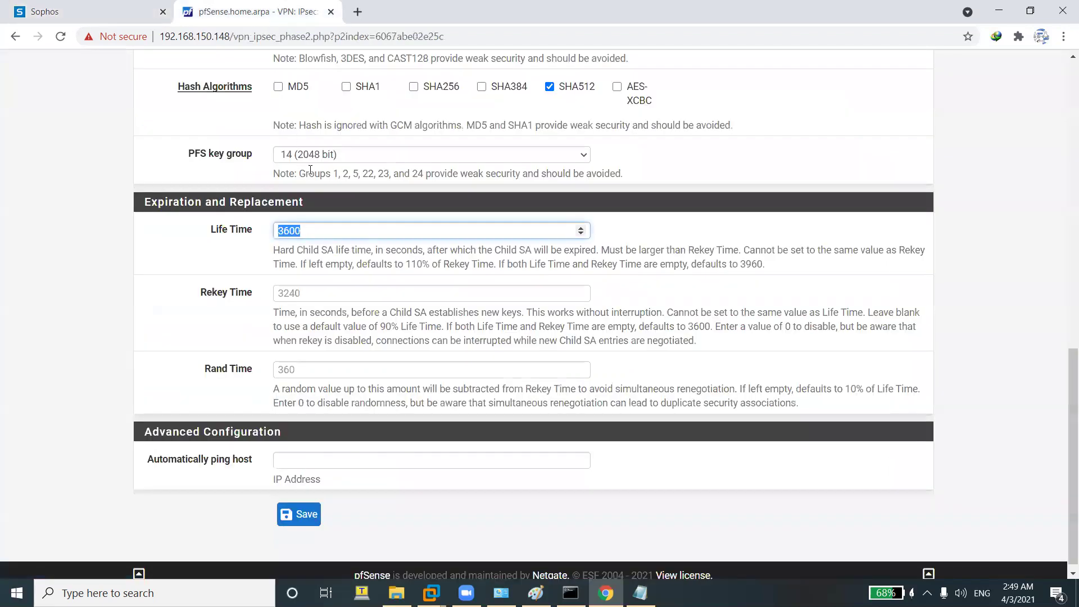
pyautogui.scroll(15, 310, 170)
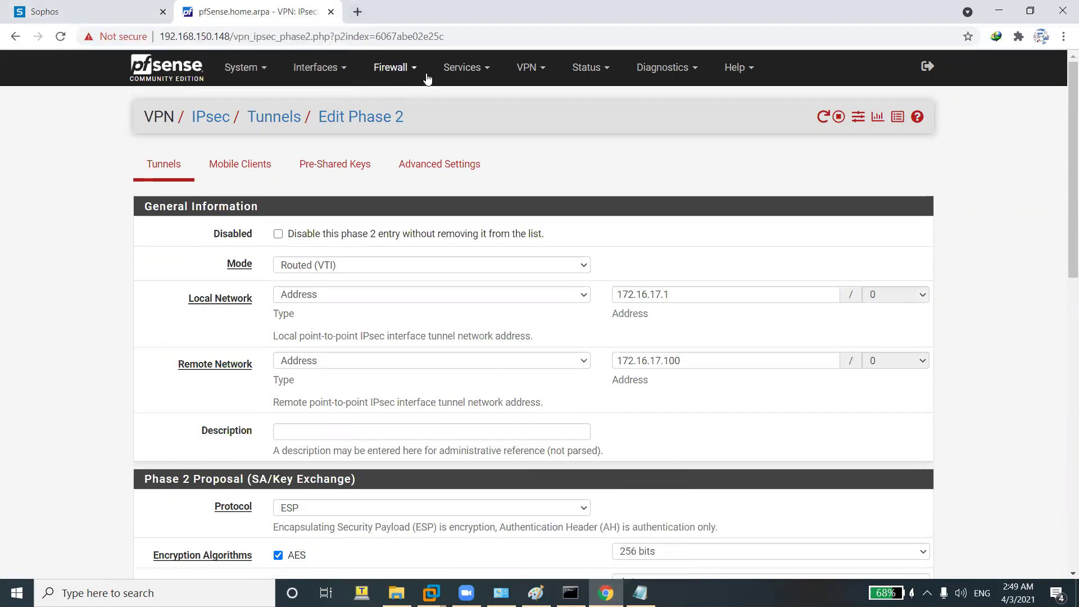
pyautogui.click(457, 70)
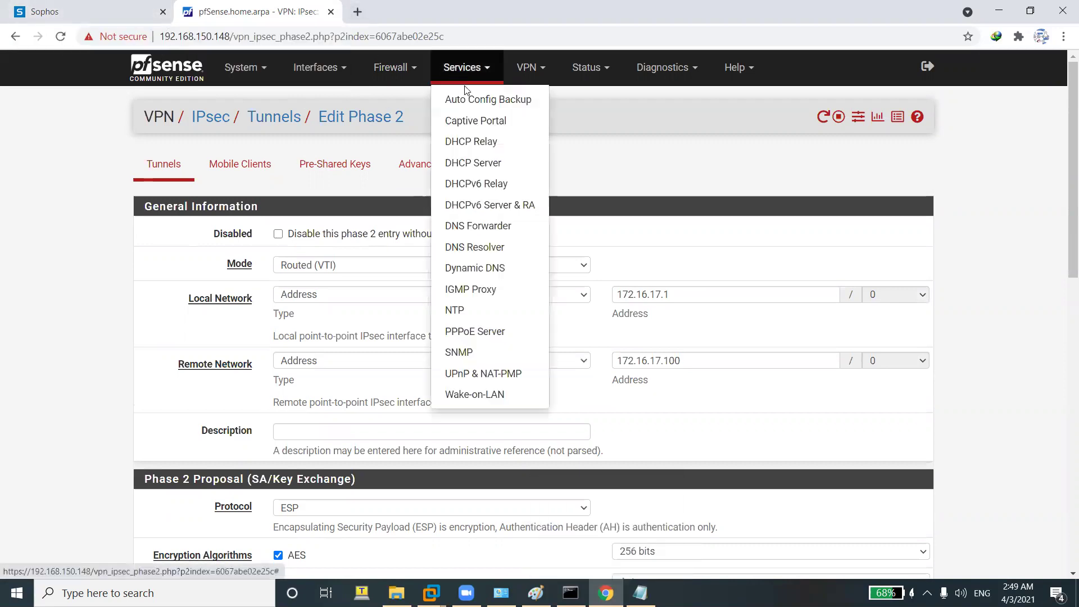
pyautogui.click(480, 275)
pyautogui.click(913, 258)
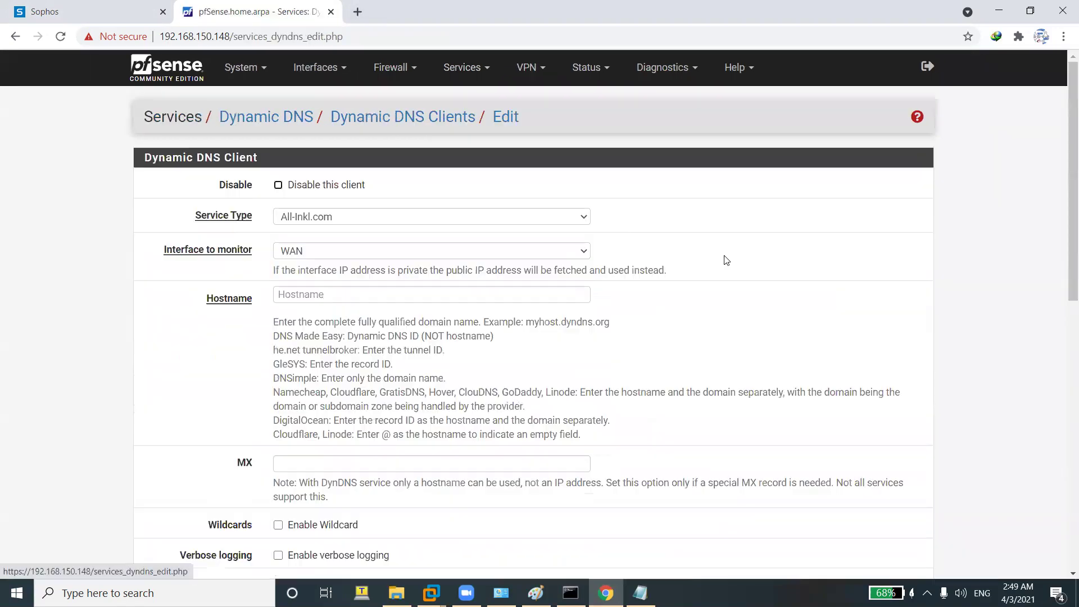
pyautogui.click(358, 218)
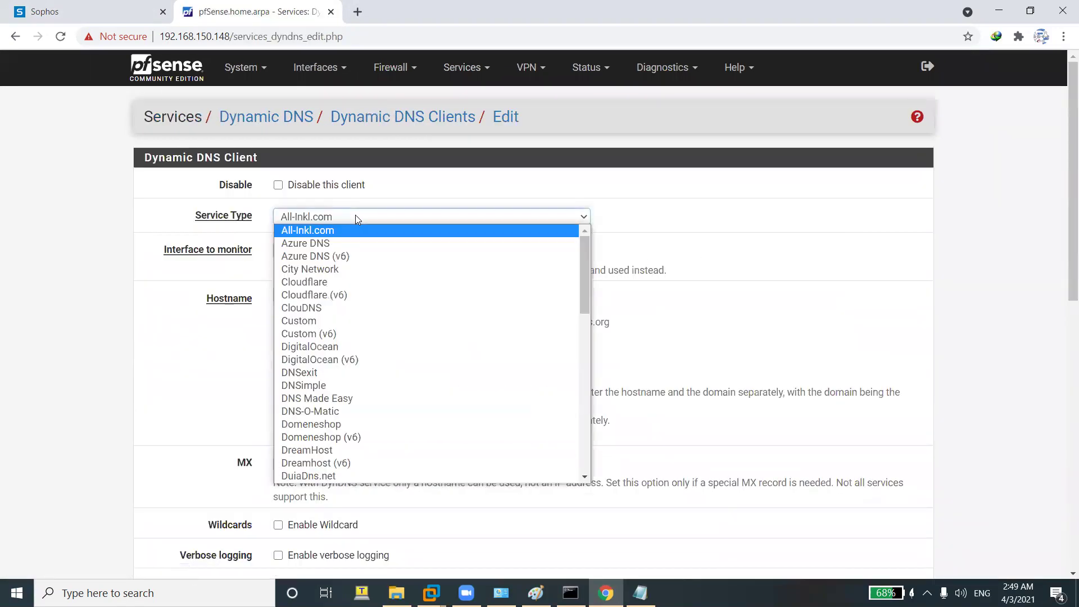
pyautogui.scroll(-5, 374, 309)
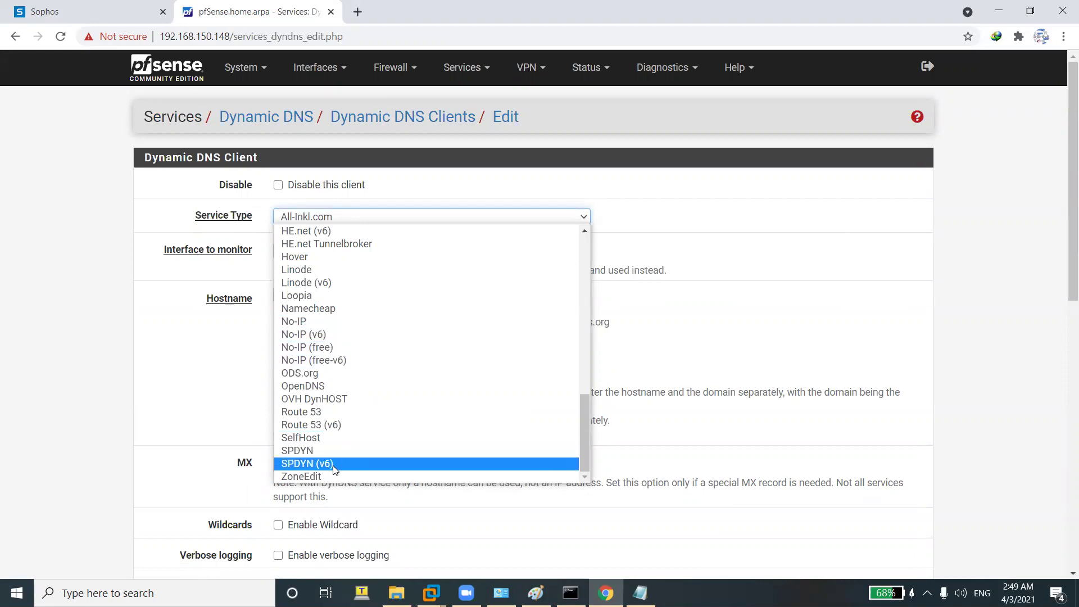
pyautogui.click(299, 321)
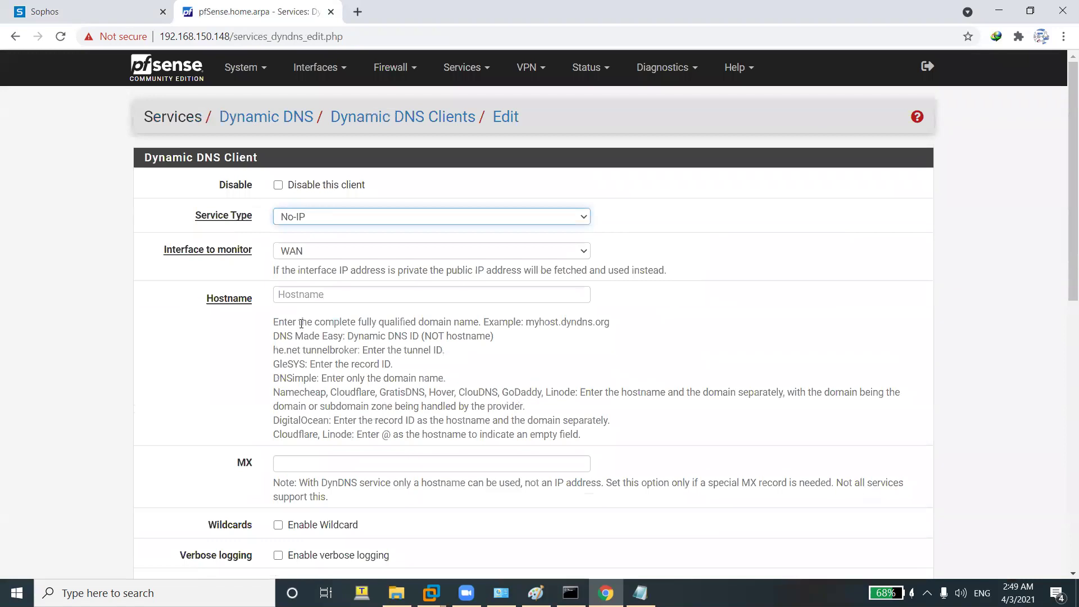
pyautogui.click(321, 250)
pyautogui.click(319, 250)
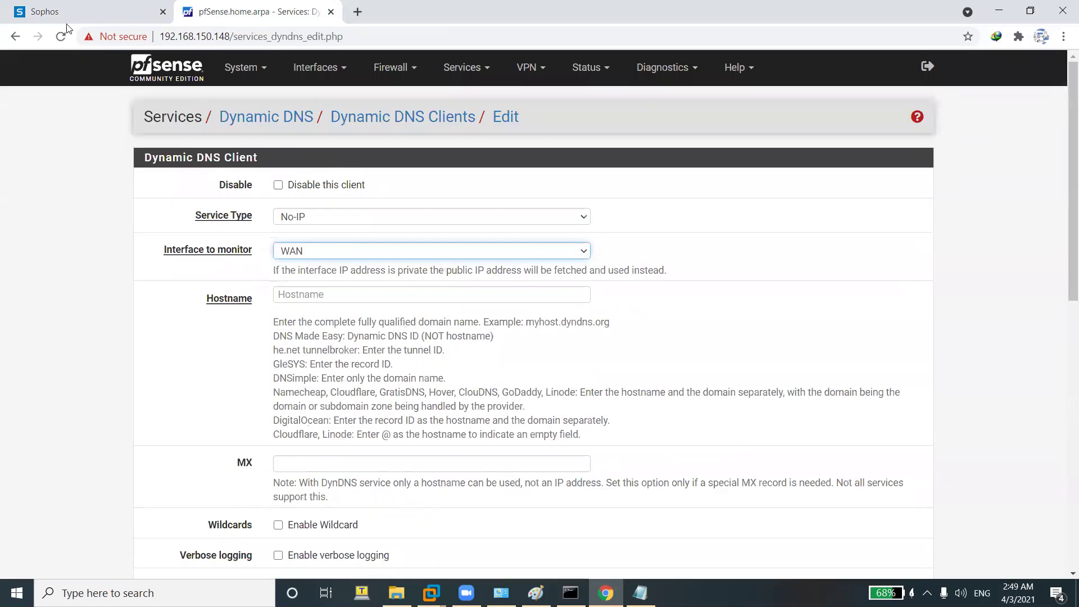
# Return to the Sophos connection form and set the remote gateway address to 192.168.150.148.
pyautogui.click(56, 11)
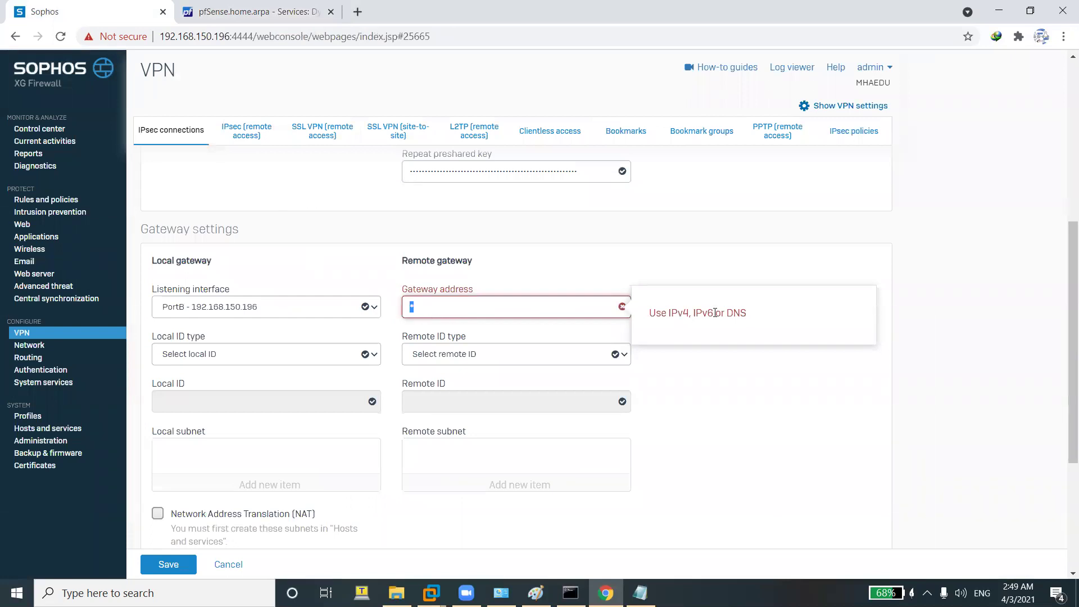
pyautogui.click(578, 318)
pyautogui.click(478, 307)
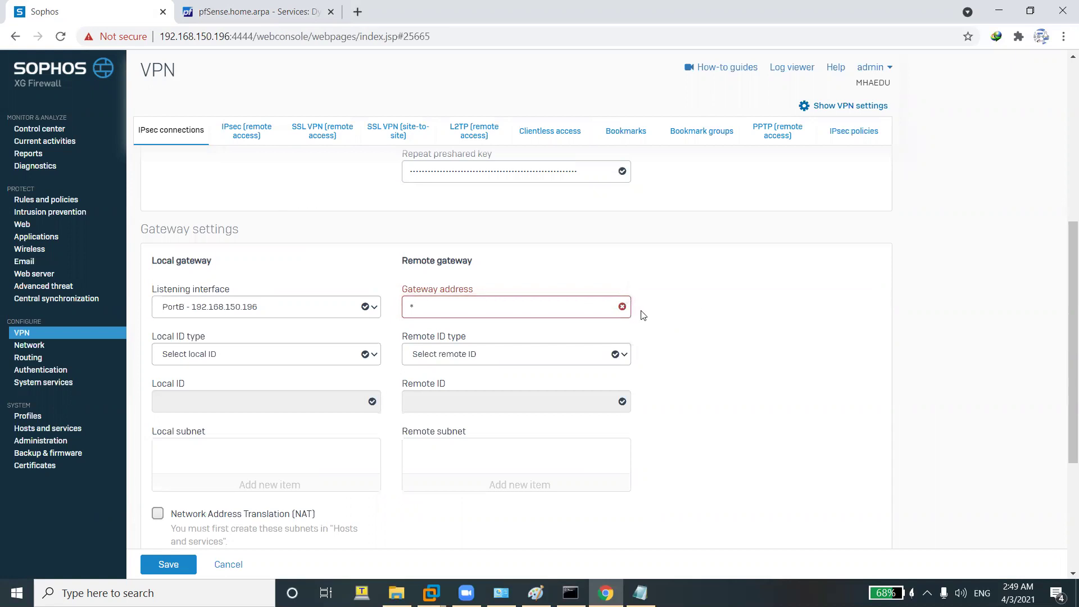
pyautogui.click(522, 311)
pyautogui.write('192.168')
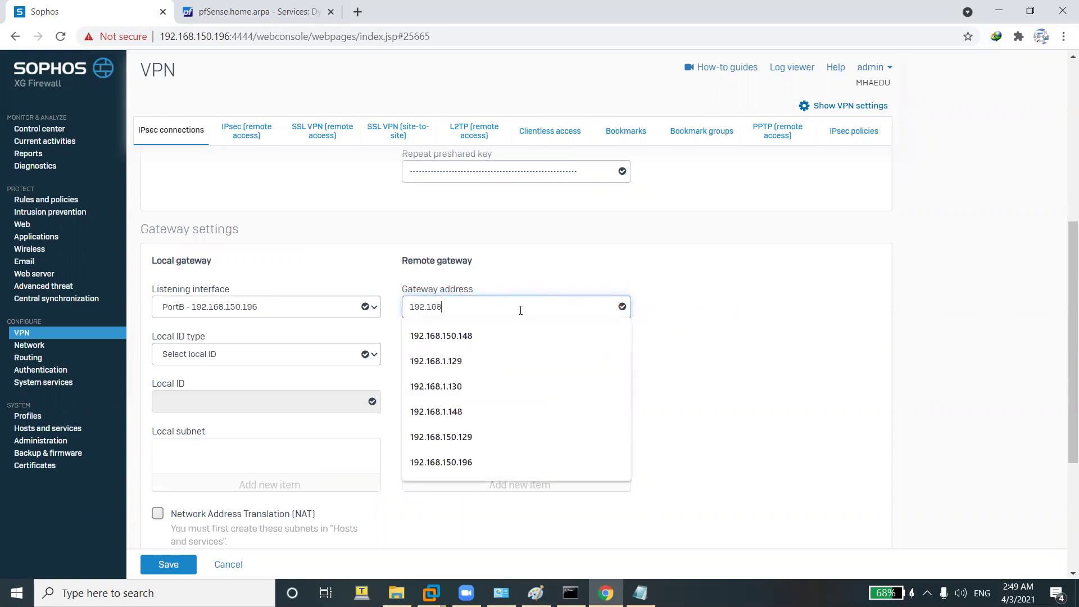
pyautogui.write('.1.')
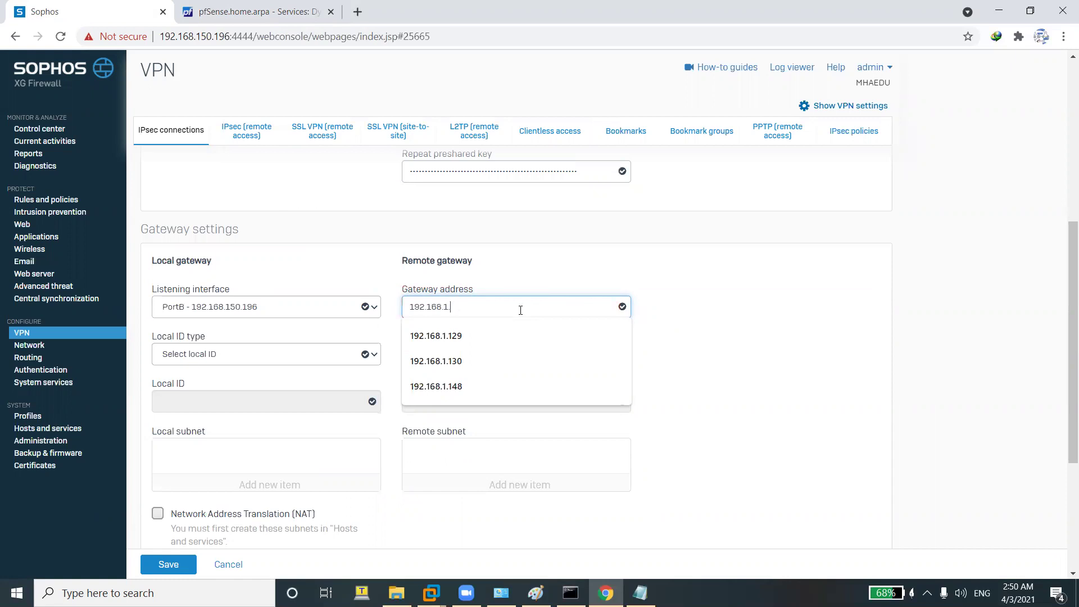
pyautogui.press('BackSpace')
pyautogui.write('0')
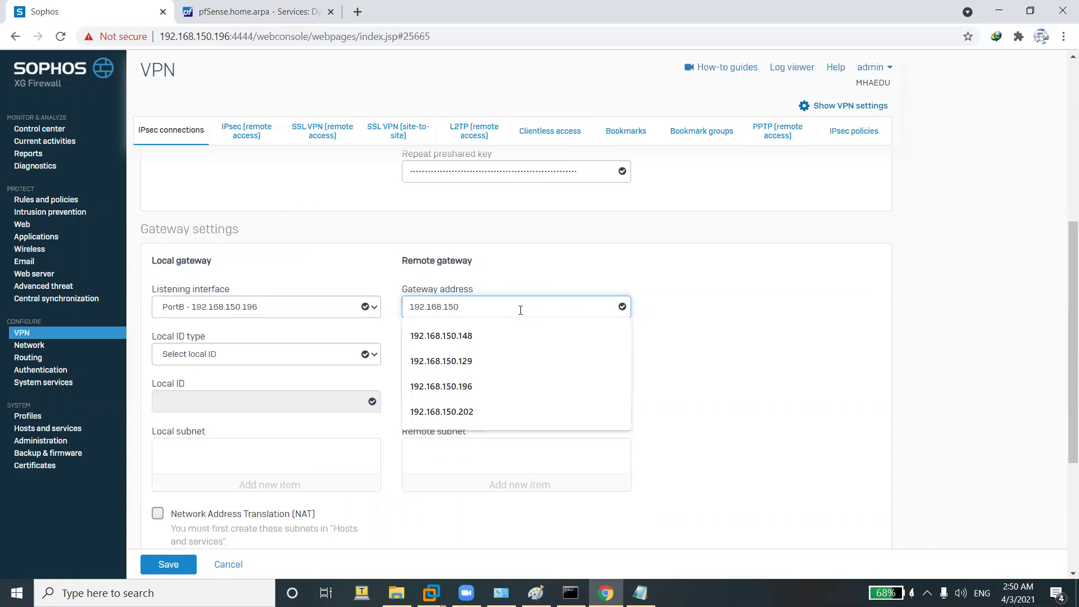
pyautogui.click(504, 330)
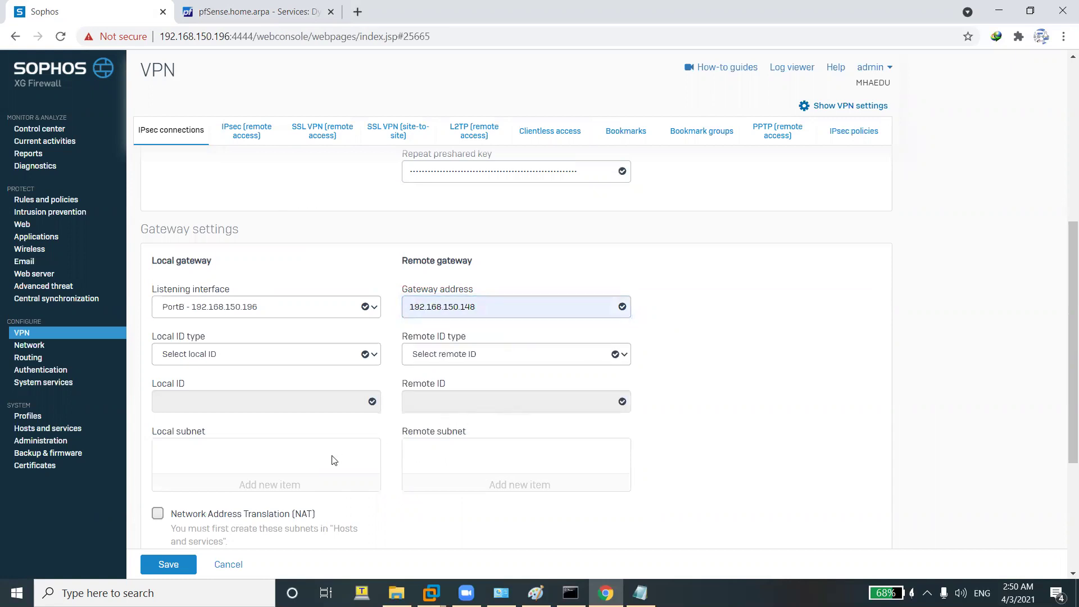
# Save the HQ_to_Branch connection and accept updating the preshared key for connections between the same peers.
pyautogui.scroll(-4, 334, 461)
pyautogui.click(168, 565)
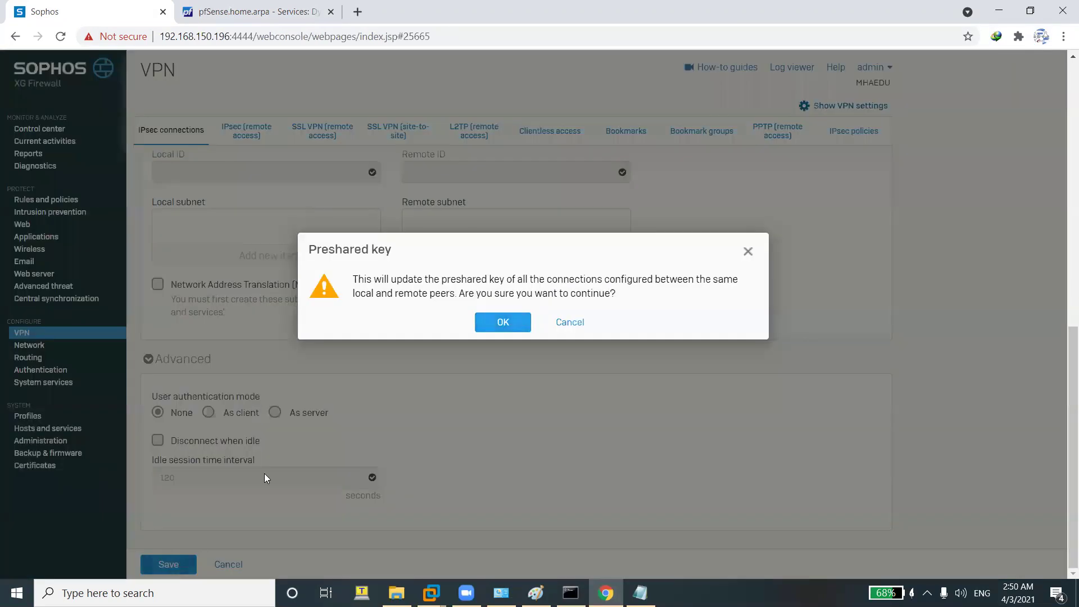
pyautogui.click(488, 334)
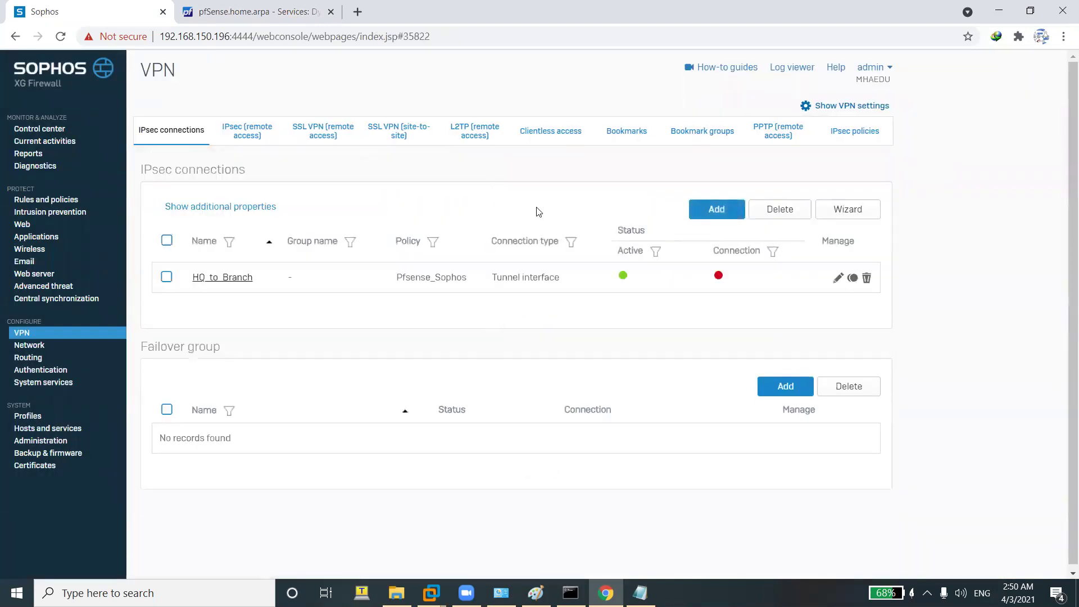
# Check the tunnel's connection status on Sophos and in pfSense's IPsec status, including the child SA entries.
pyautogui.click(292, 12)
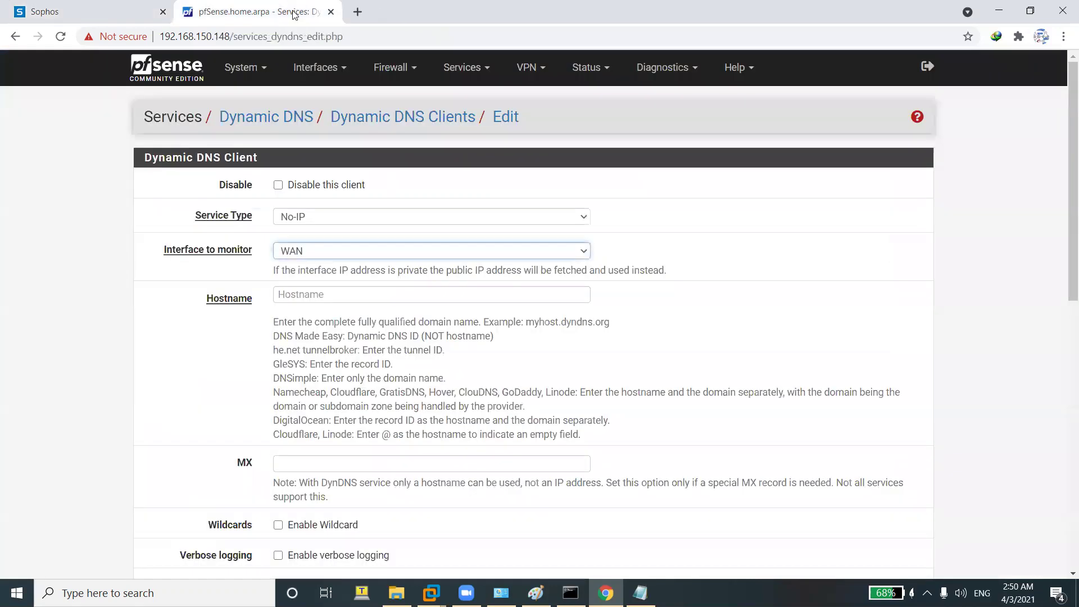
pyautogui.click(529, 67)
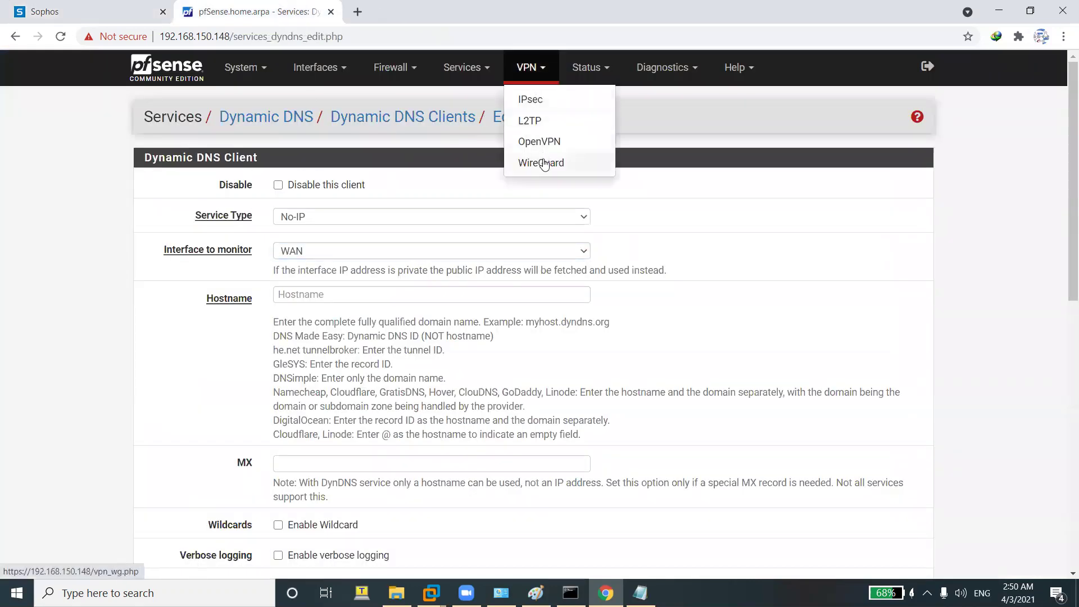
pyautogui.click(140, 19)
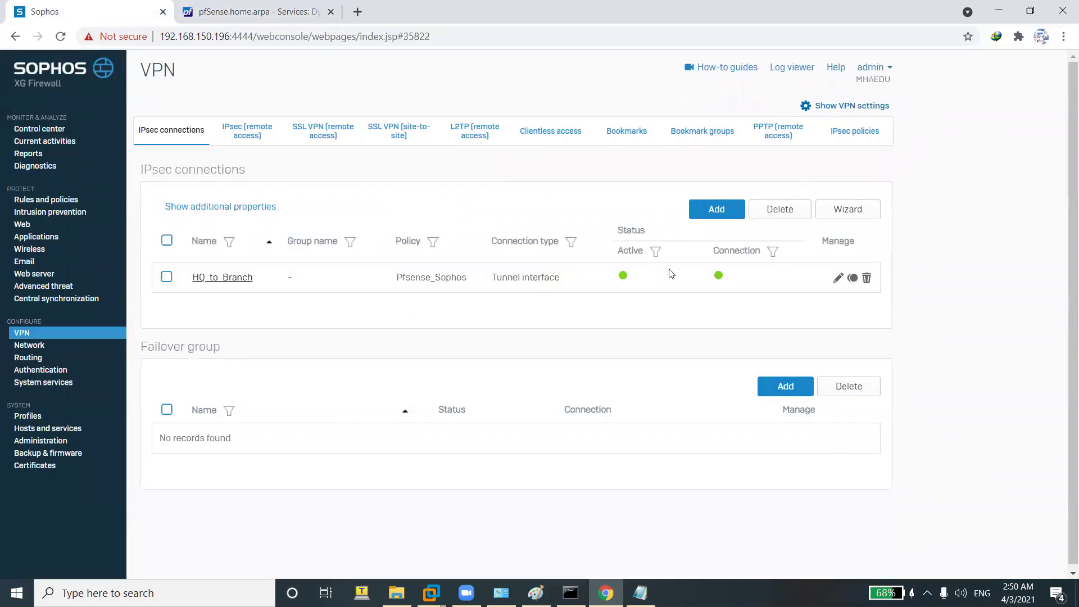
pyautogui.click(267, 5)
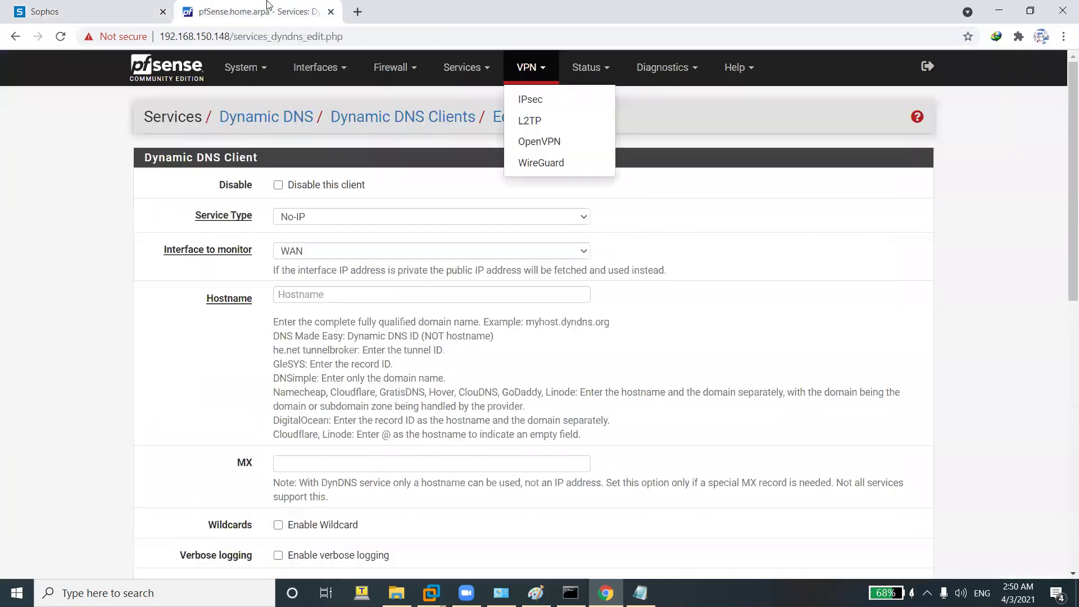
pyautogui.click(588, 67)
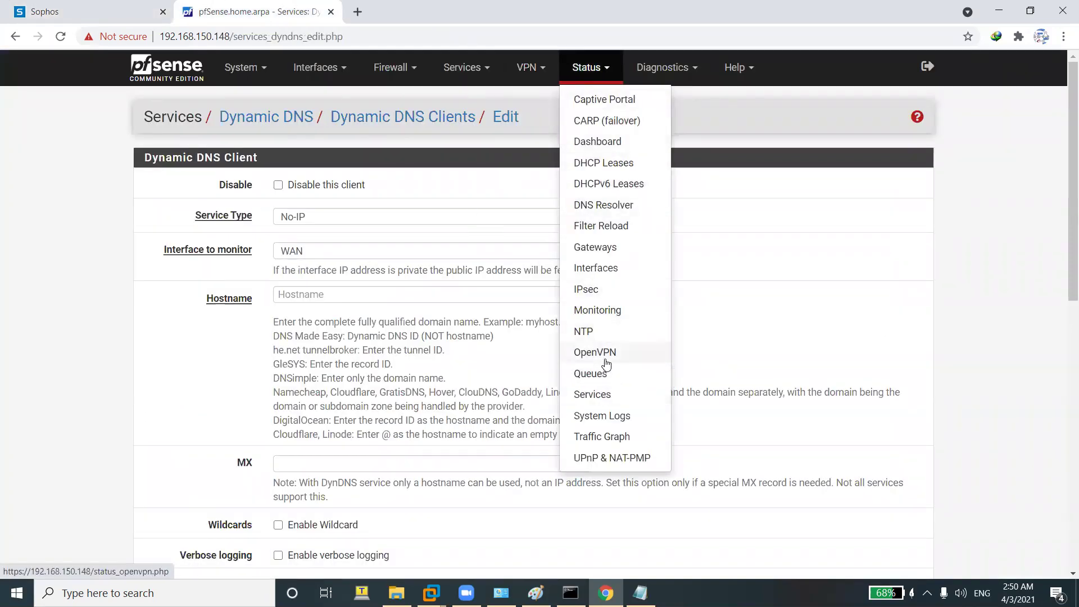
pyautogui.click(587, 288)
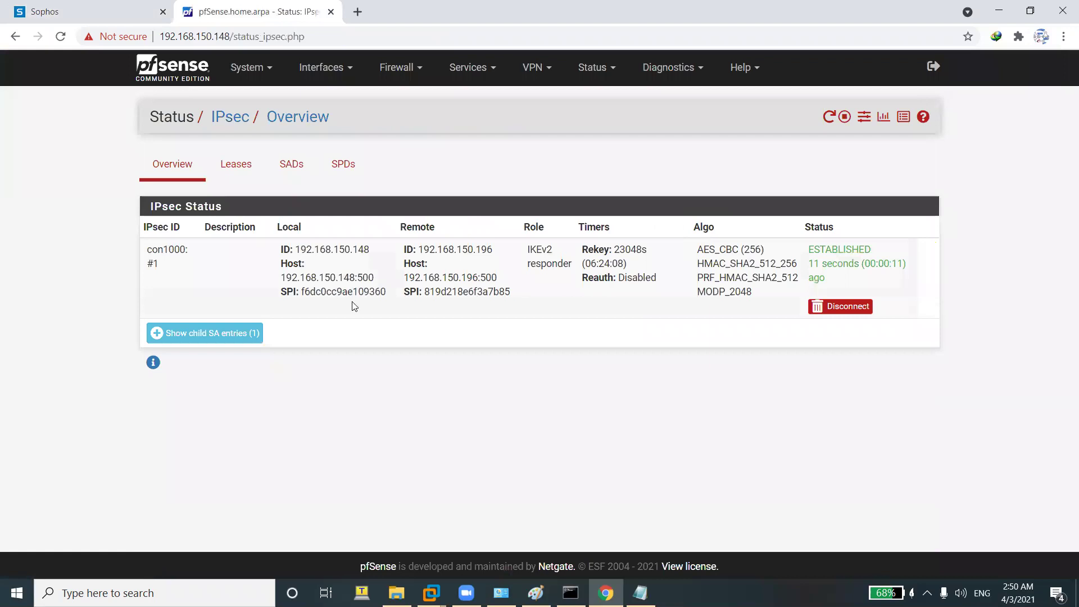
pyautogui.click(230, 334)
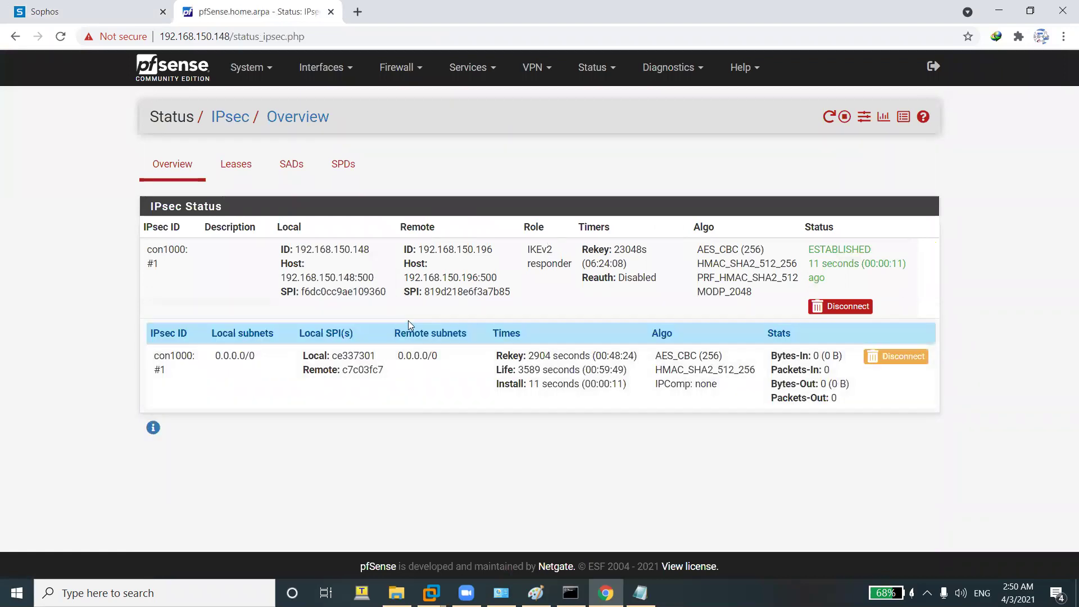
pyautogui.click(45, 12)
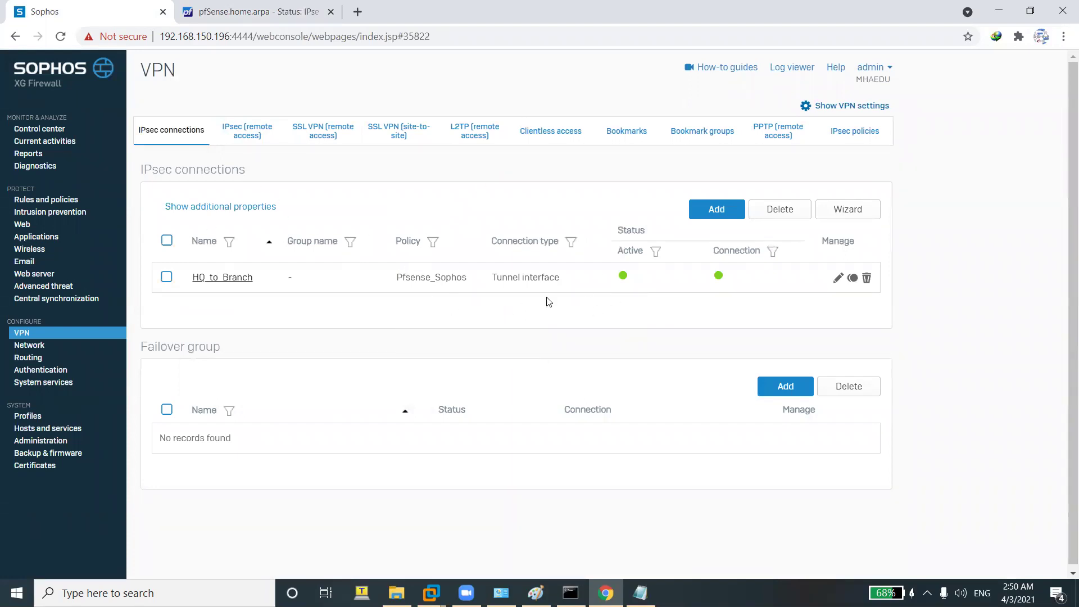
pyautogui.click(250, 16)
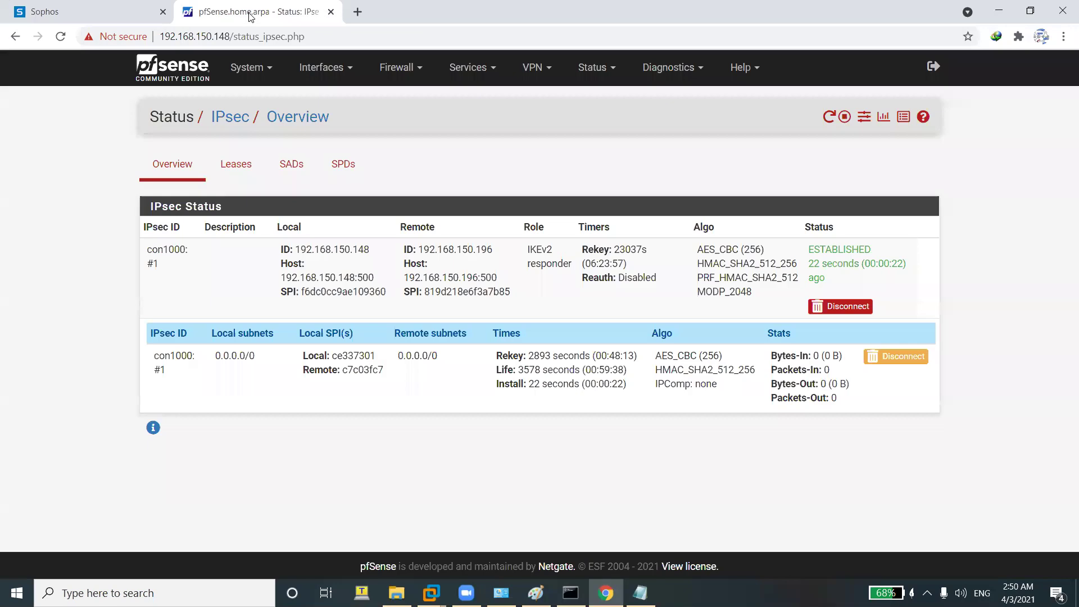
pyautogui.click(153, 66)
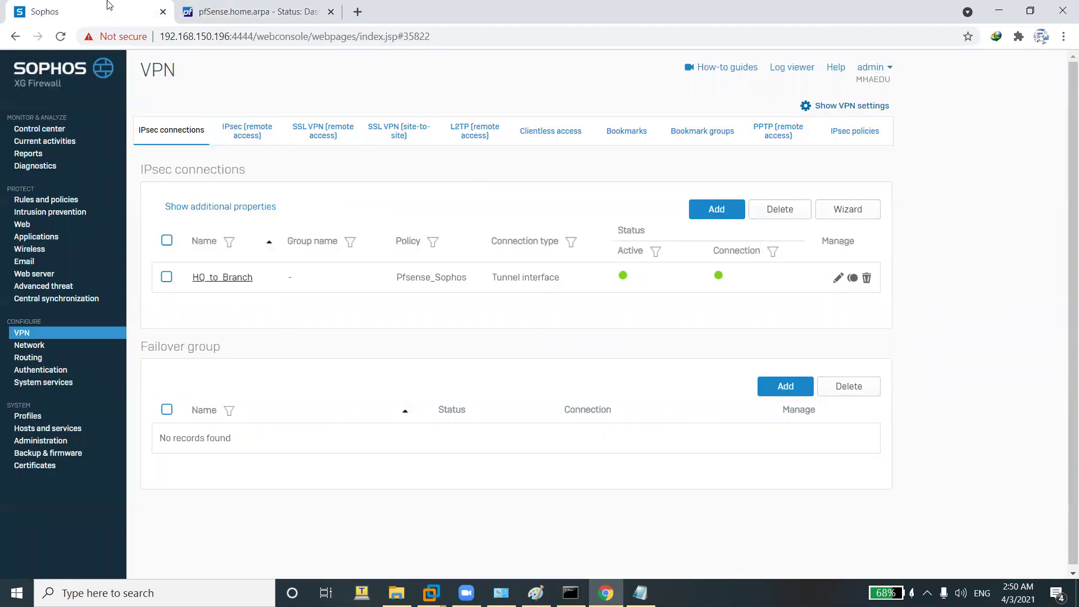
# Examine the xfrm1 tunnel interface among the Sophos network interfaces, and switch back to pfSense.
pyautogui.click(84, 11)
pyautogui.moveTo(494, 278); pyautogui.dragTo(573, 279)
pyautogui.click(26, 345)
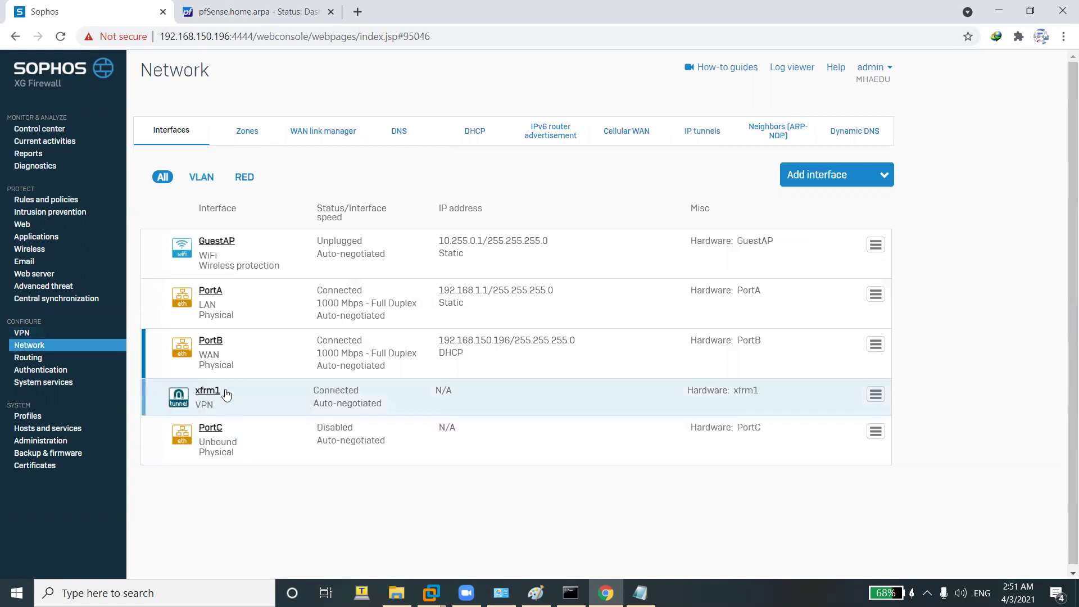
pyautogui.moveTo(225, 395); pyautogui.dragTo(163, 378)
pyautogui.click(257, 8)
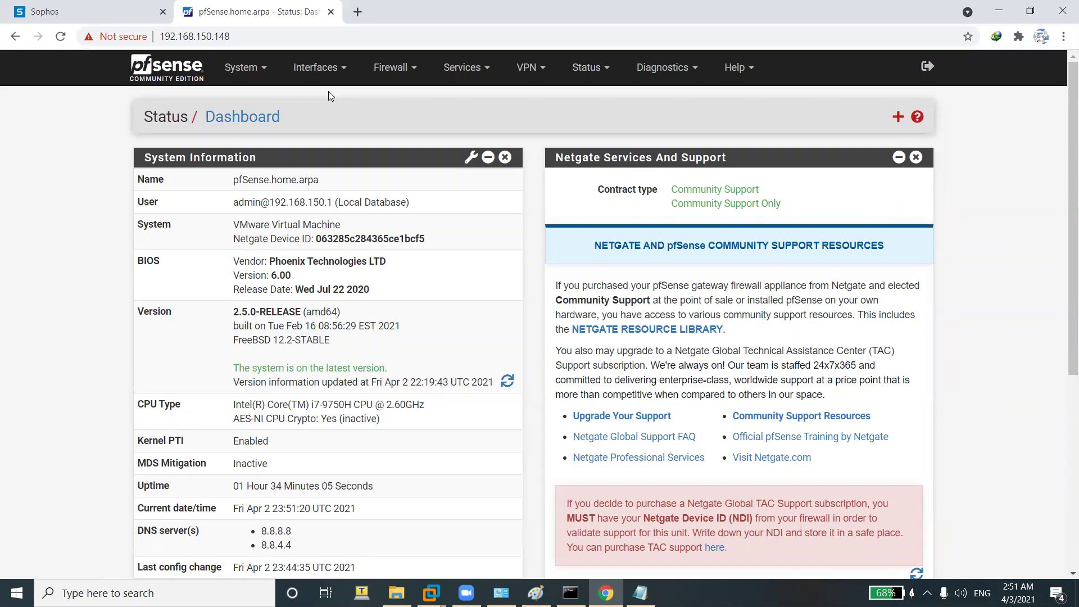
# Delete the IPSEC_IF interface from pfSense's interface assignments and save the assignments.
pyautogui.click(320, 79)
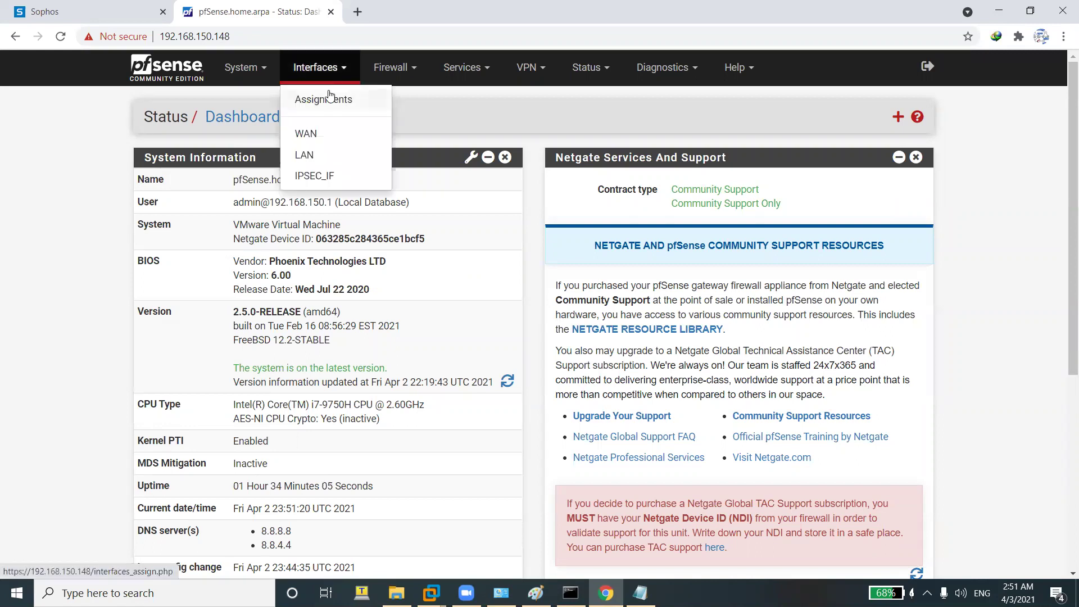
pyautogui.click(329, 100)
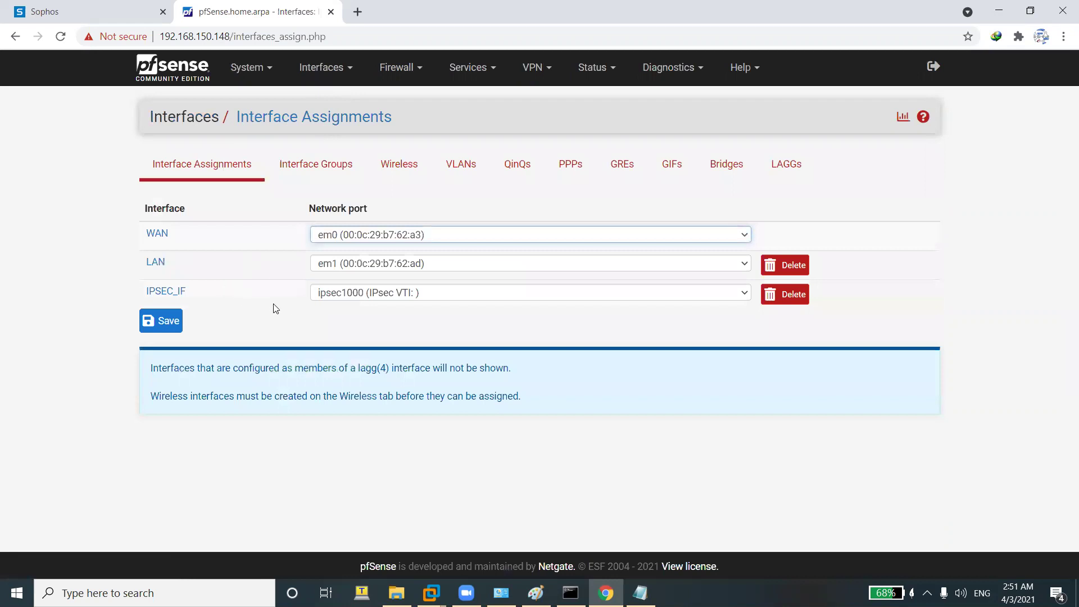
pyautogui.click(460, 293)
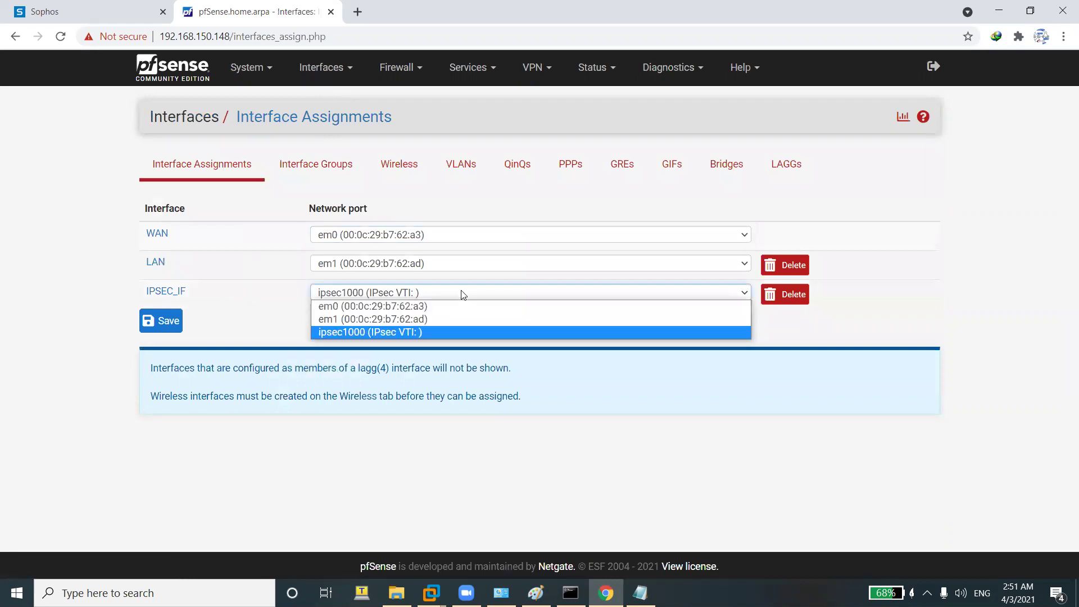
pyautogui.click(366, 331)
pyautogui.moveTo(200, 296); pyautogui.dragTo(144, 293)
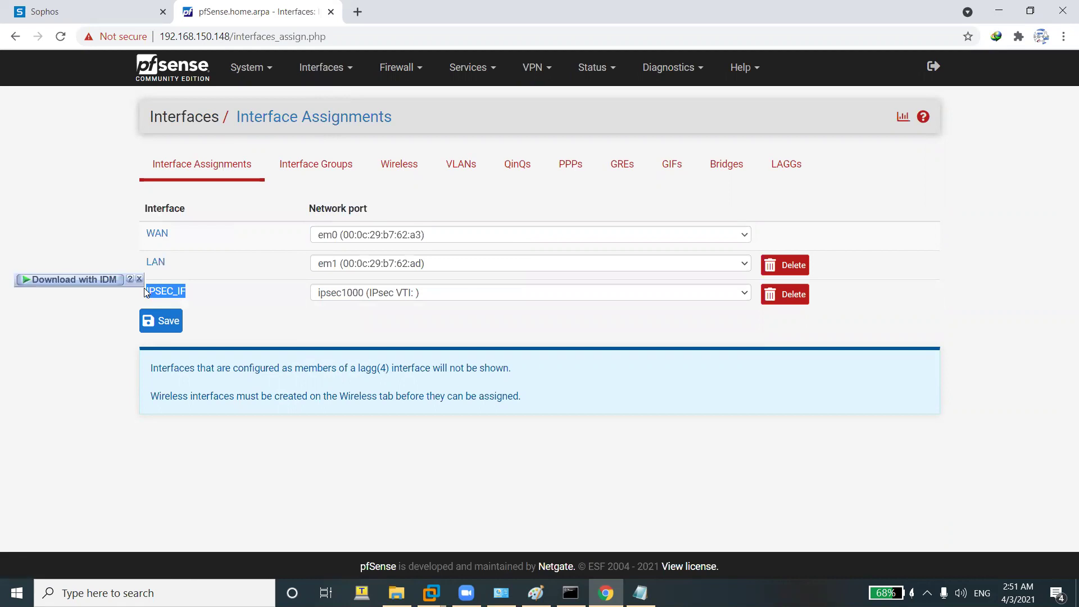
pyautogui.click(785, 294)
pyautogui.click(607, 116)
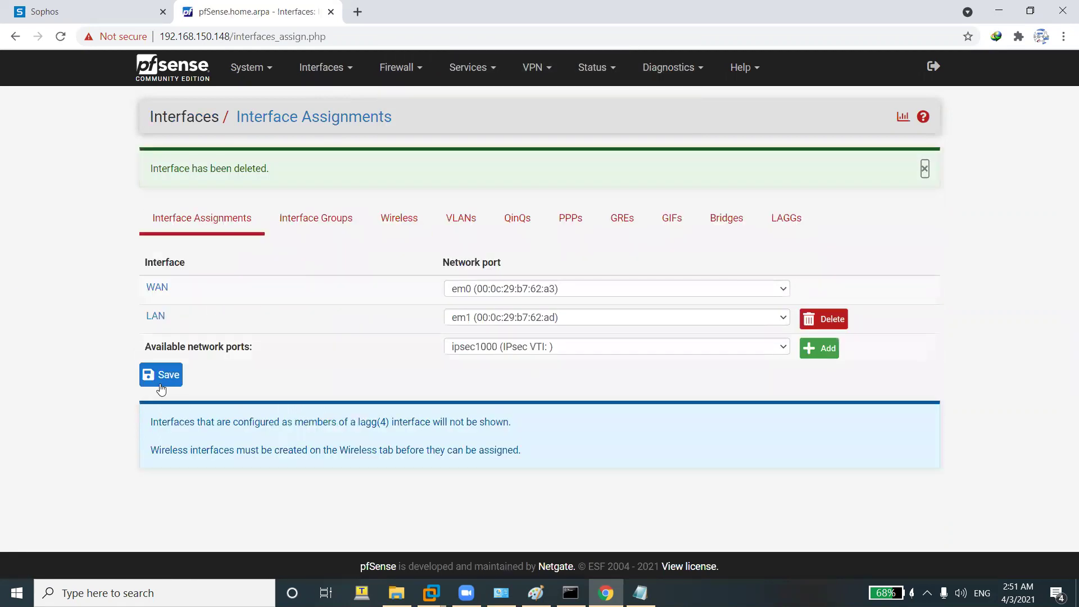
pyautogui.click(160, 375)
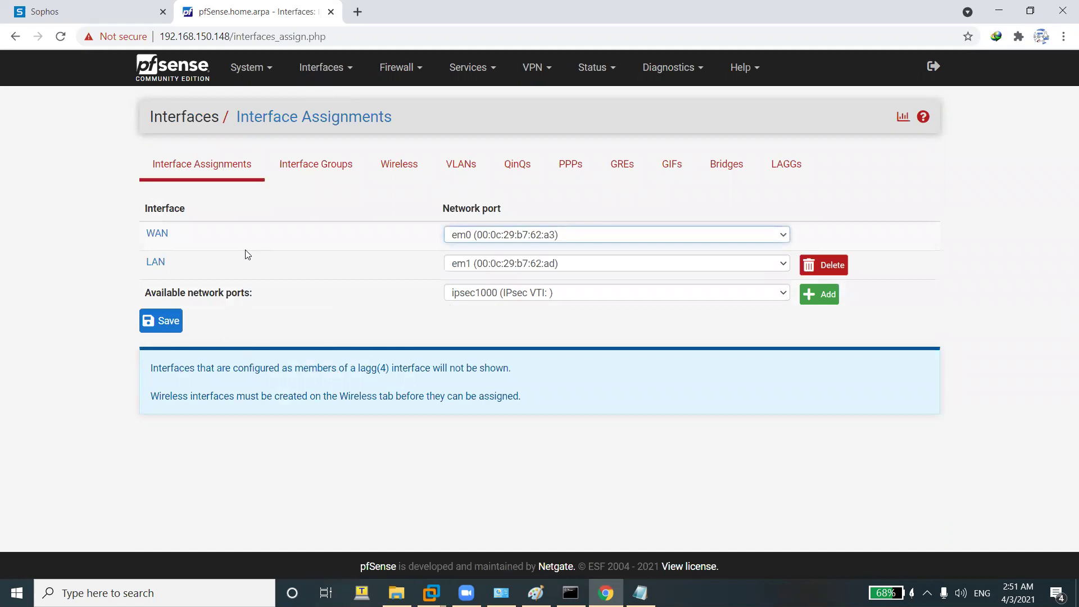
# Add the available network port ipsec1000 (IPsec VTI) as a new interface in the interface assignments.
pyautogui.moveTo(259, 301); pyautogui.dragTo(102, 290)
pyautogui.moveTo(329, 79)
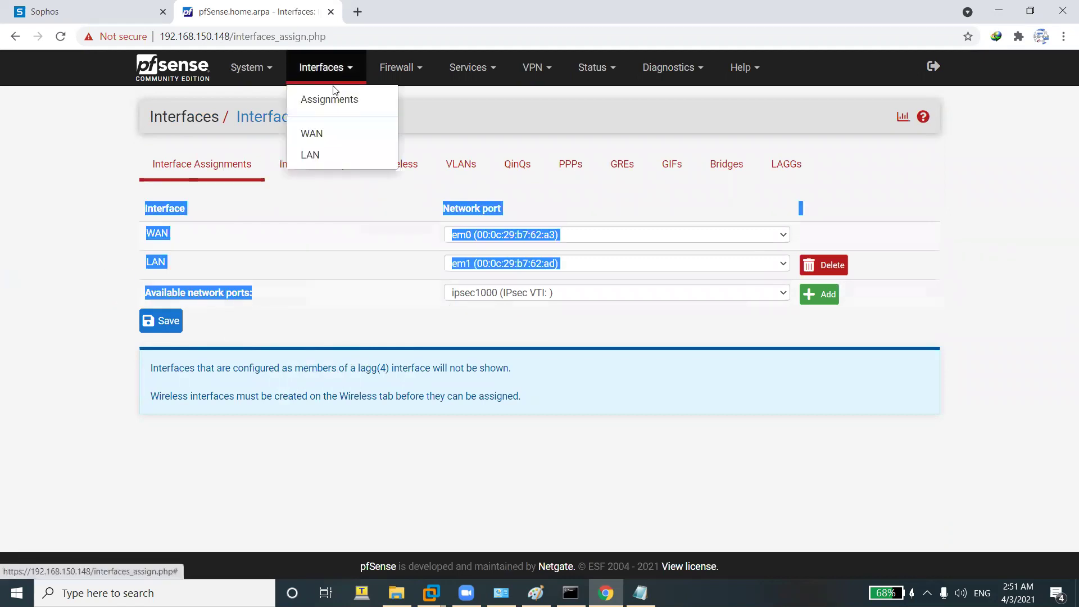
pyautogui.click(333, 100)
pyautogui.tripleClick(210, 291)
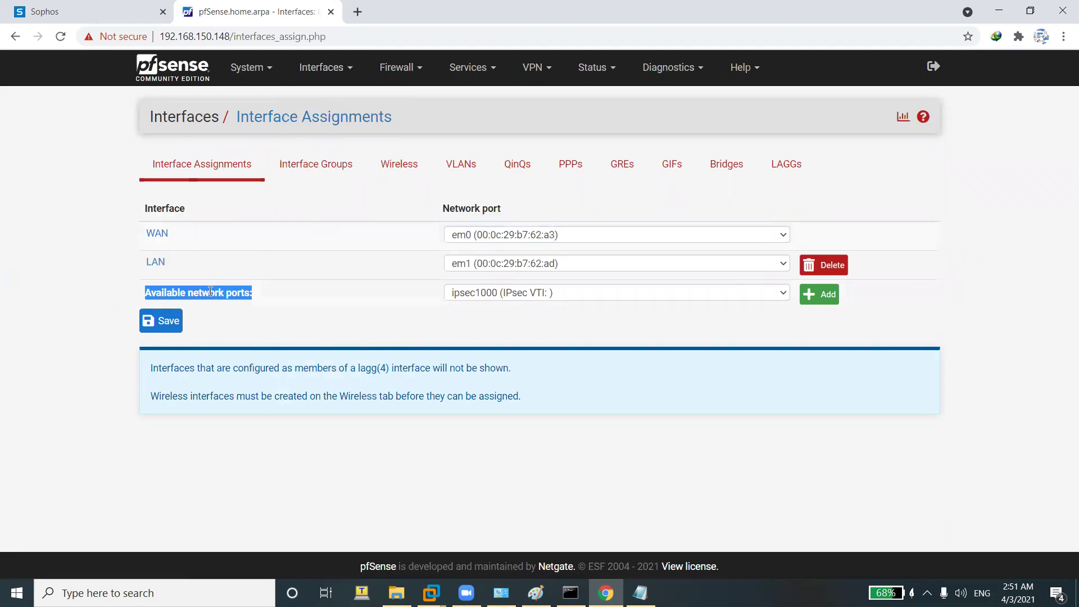
pyautogui.moveTo(249, 291); pyautogui.dragTo(141, 297)
pyautogui.moveTo(251, 304); pyautogui.dragTo(479, 320)
pyautogui.click(563, 319)
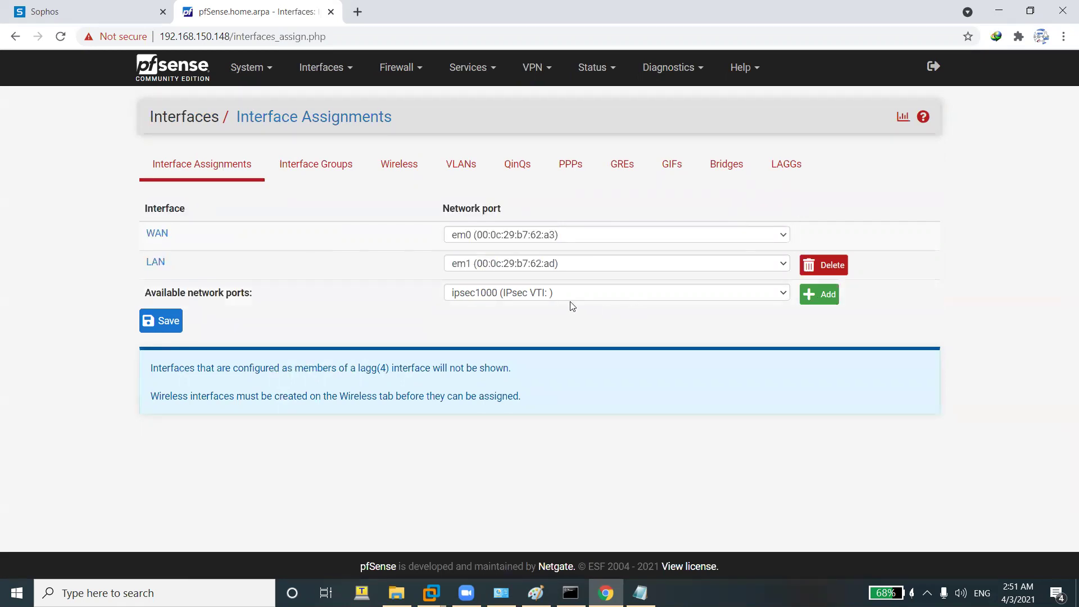
pyautogui.click(586, 292)
pyautogui.click(774, 310)
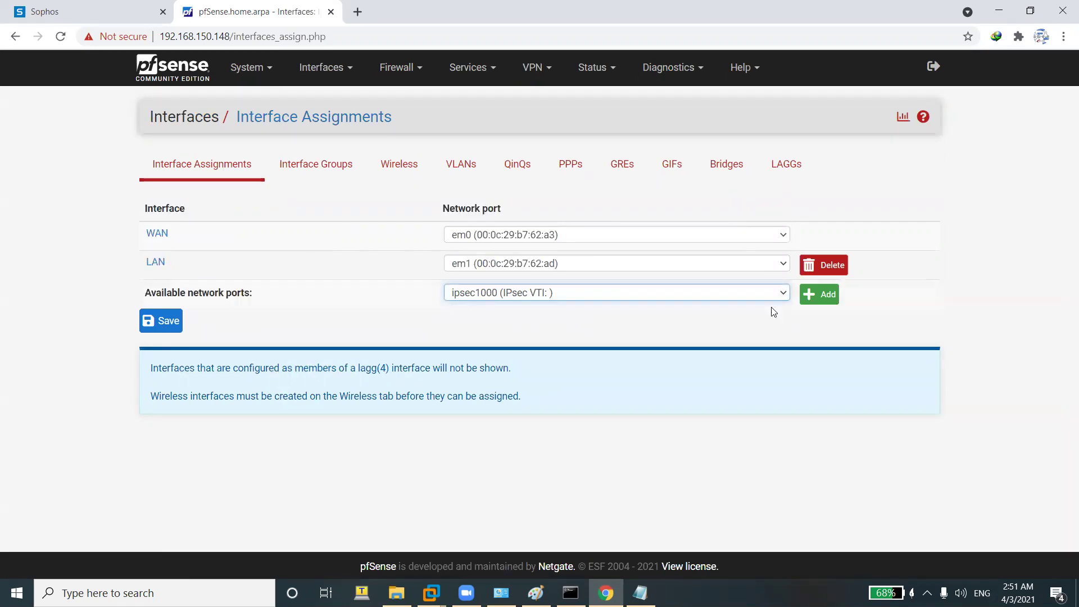
pyautogui.click(820, 294)
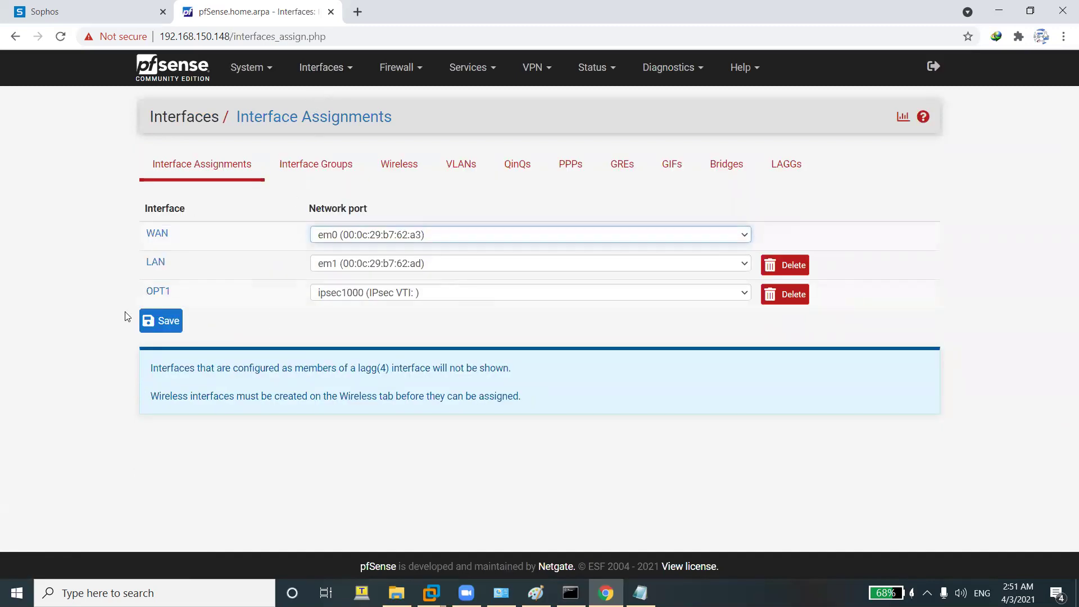
# Set the OPT1 interface's description to xfrm1, copying the tunnel interface name from Sophos and removing the surplus pasted text.
pyautogui.click(338, 69)
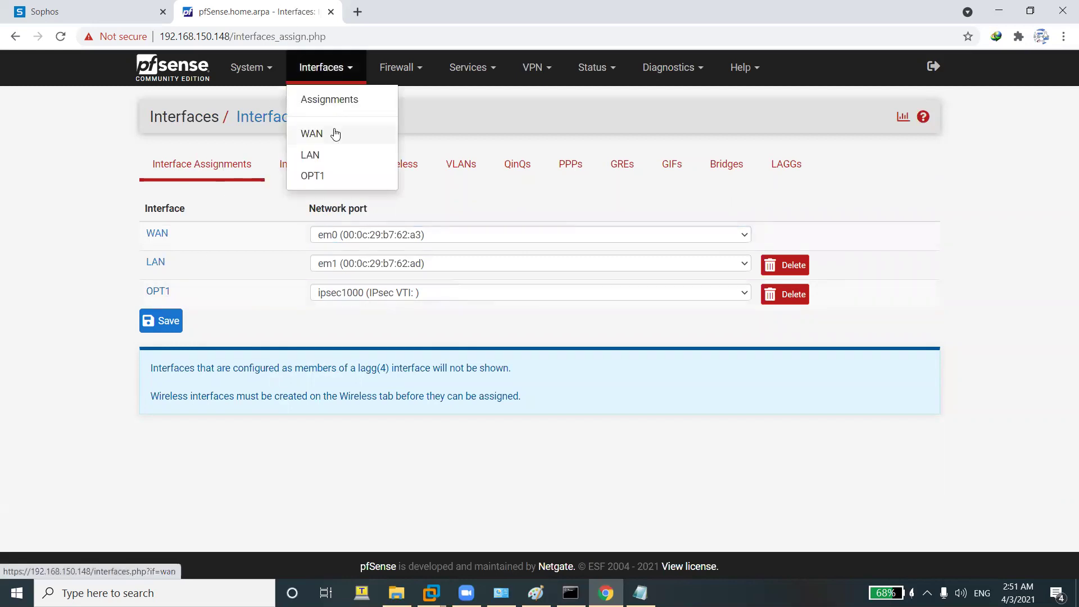
pyautogui.click(312, 176)
pyautogui.doubleClick(327, 216)
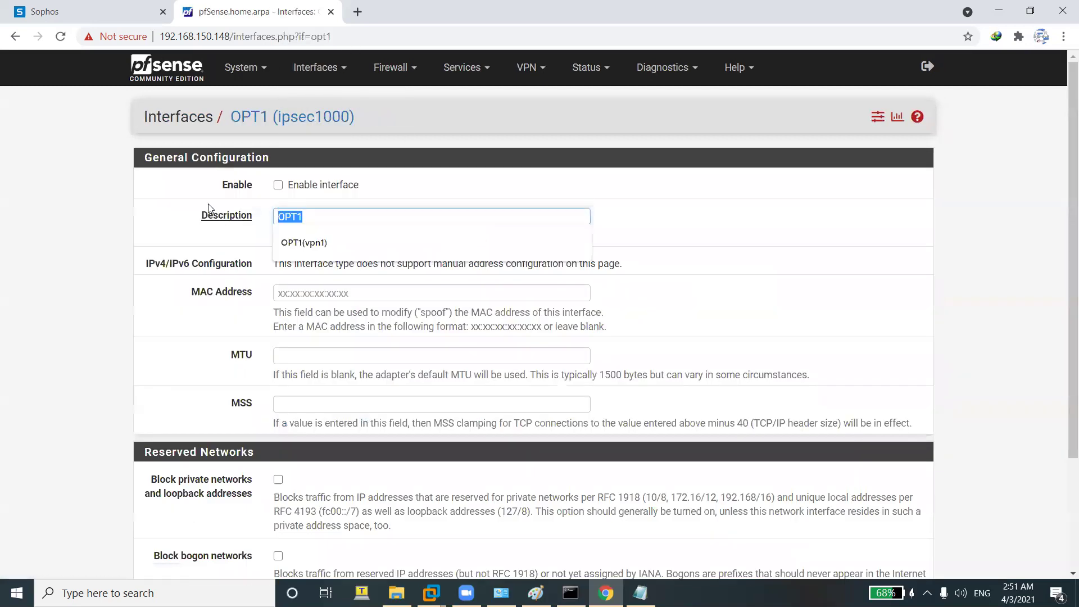
pyautogui.hotkey('ctrl', 'Tab')
pyautogui.rightClick(216, 399)
pyautogui.click(231, 403)
pyautogui.click(256, 12)
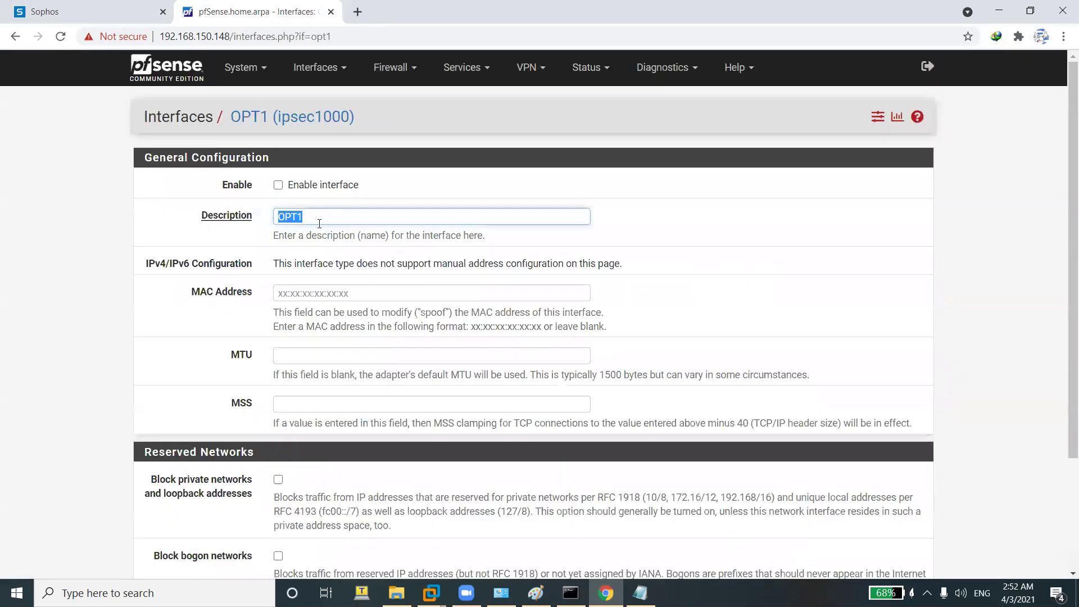
pyautogui.rightClick(293, 217)
pyautogui.click(327, 281)
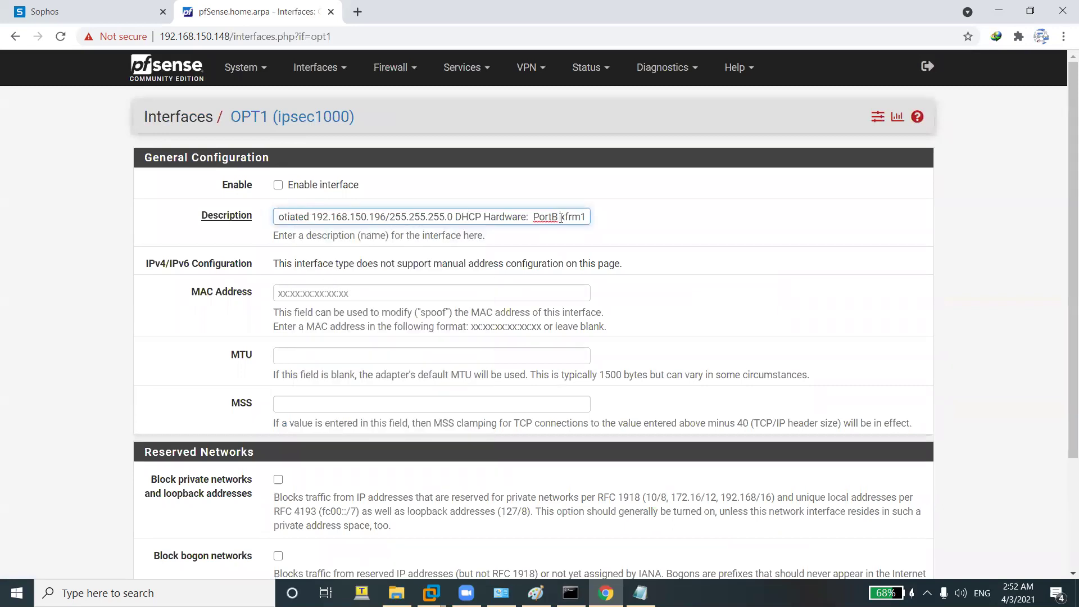
pyautogui.moveTo(560, 217); pyautogui.dragTo(0, 218)
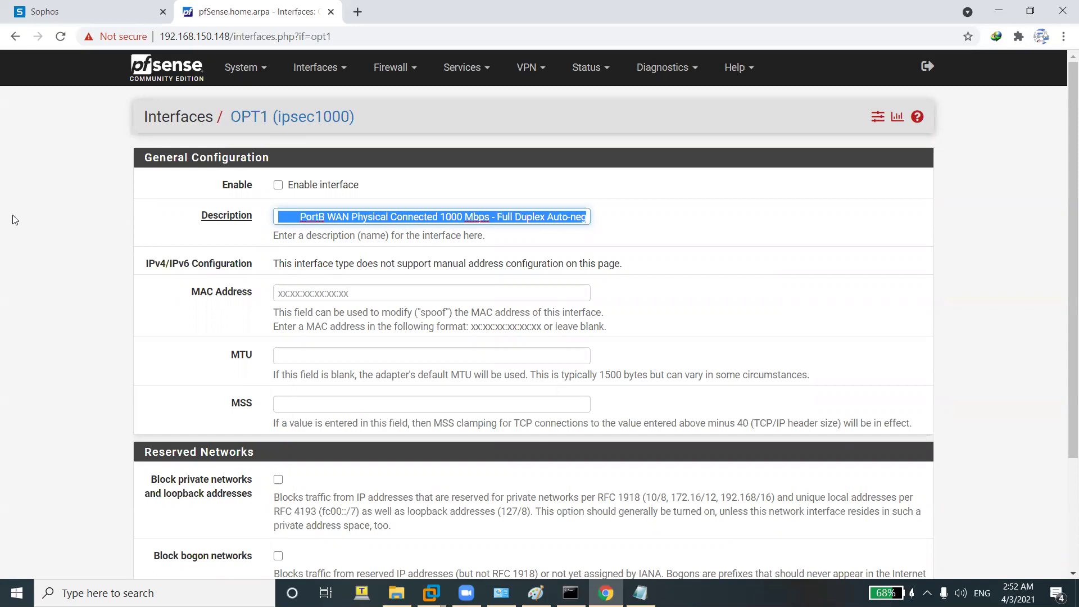
pyautogui.press('BackSpace')
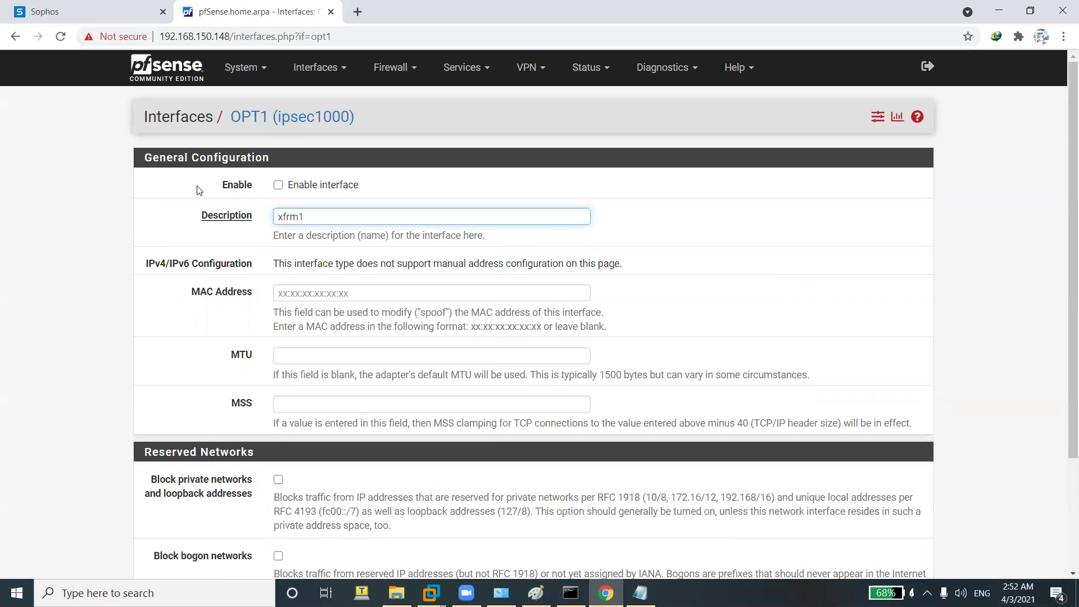
# Enable the xfrm1 interface, save its configuration and apply the changes.
pyautogui.click(278, 185)
pyautogui.scroll(-3, 322, 240)
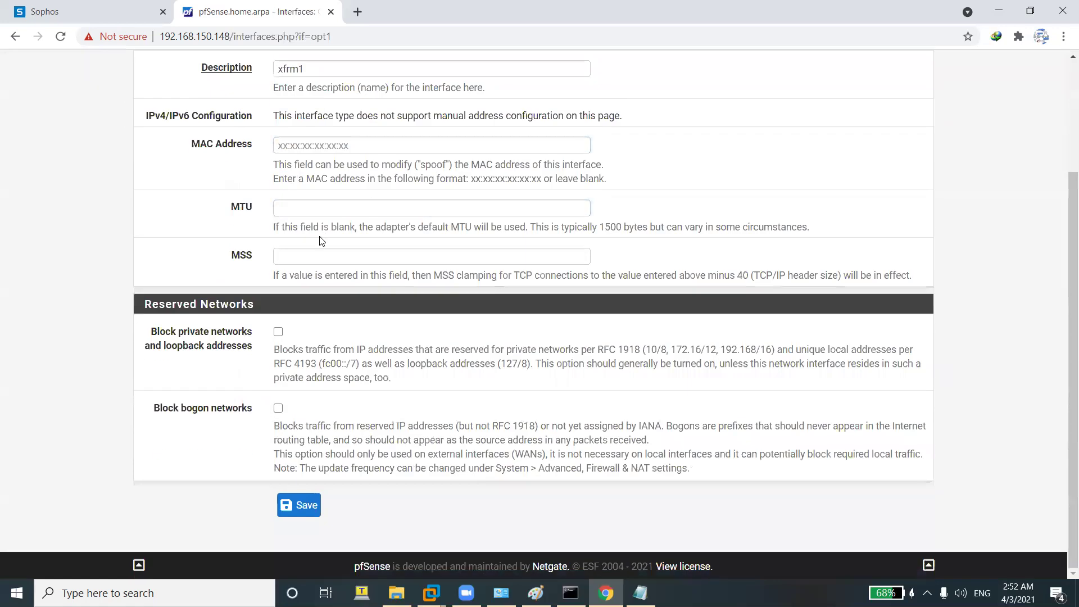
pyautogui.click(318, 500)
pyautogui.click(890, 170)
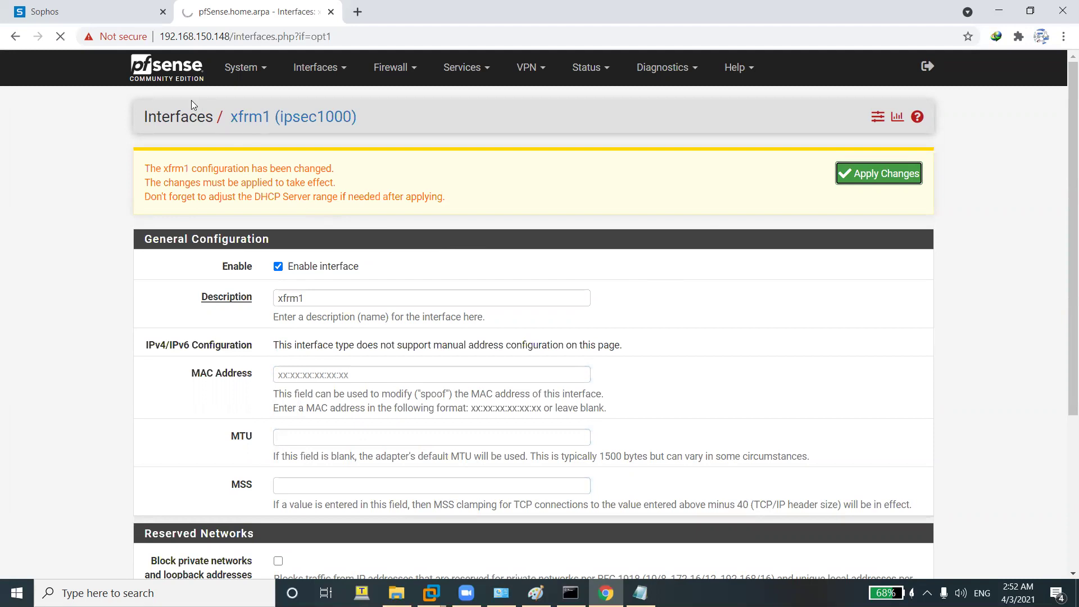
# Review the planned pfSense and Sophos tunnel interface addresses in the Notepad notes against the Sophos interface list.
pyautogui.click(55, 8)
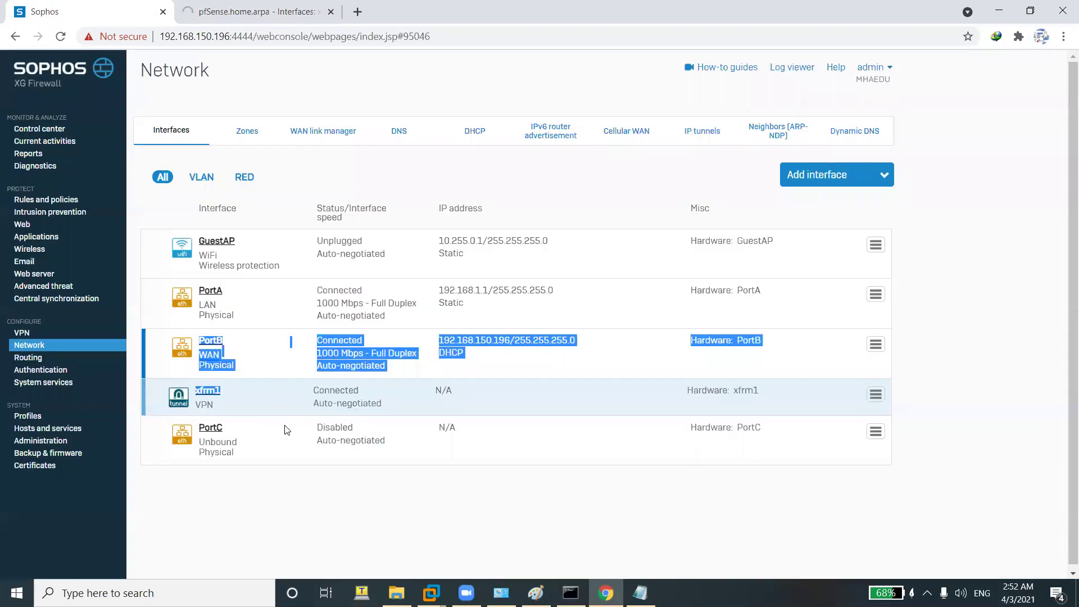
pyautogui.click(640, 594)
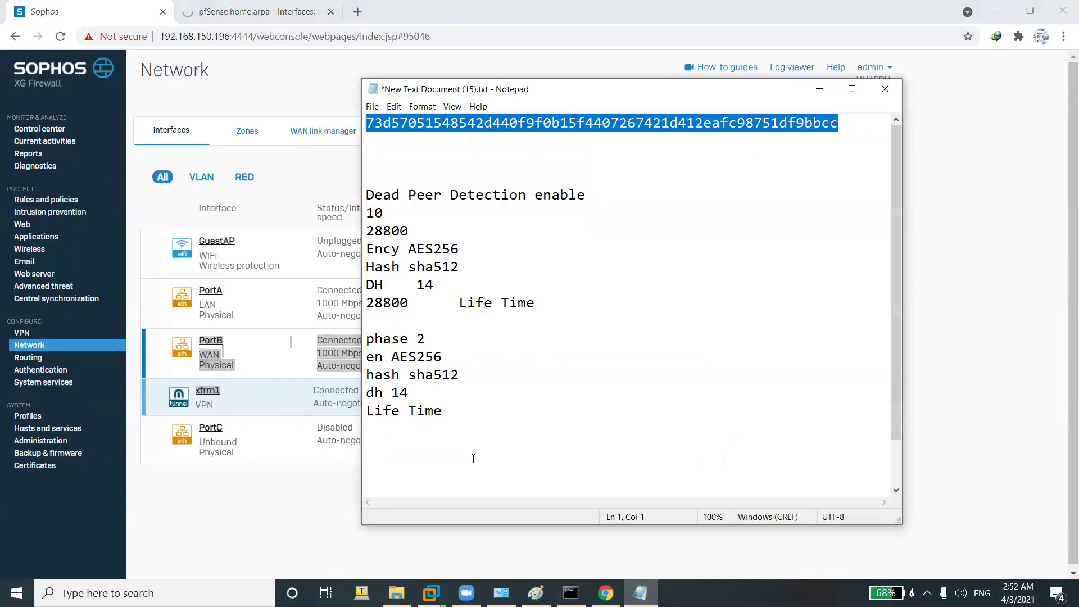
pyautogui.scroll(-1, 431, 419)
pyautogui.moveTo(582, 465); pyautogui.dragTo(494, 458)
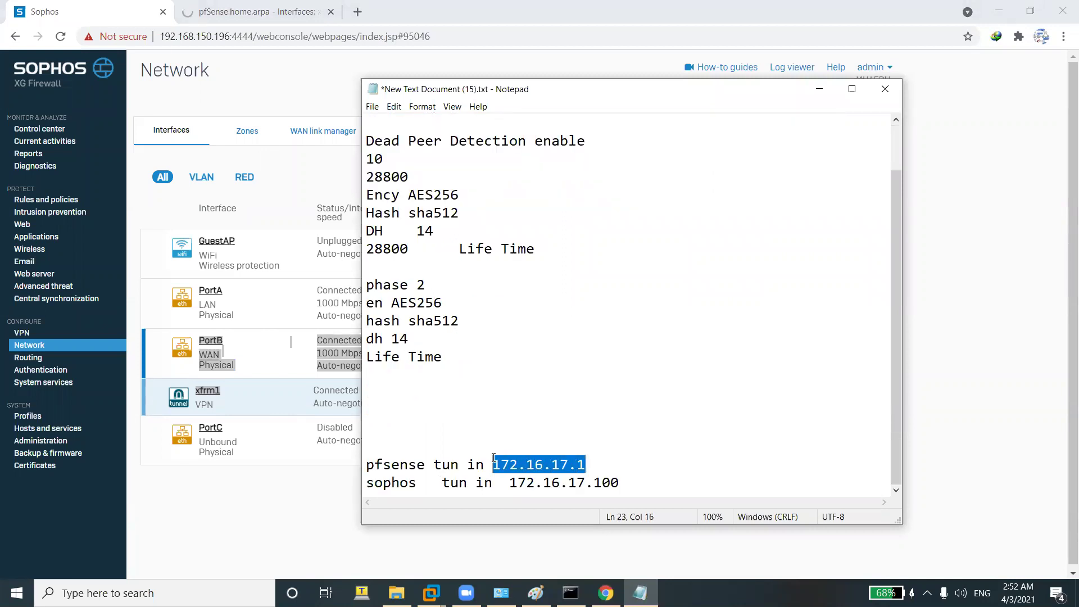
pyautogui.moveTo(619, 482); pyautogui.dragTo(511, 478)
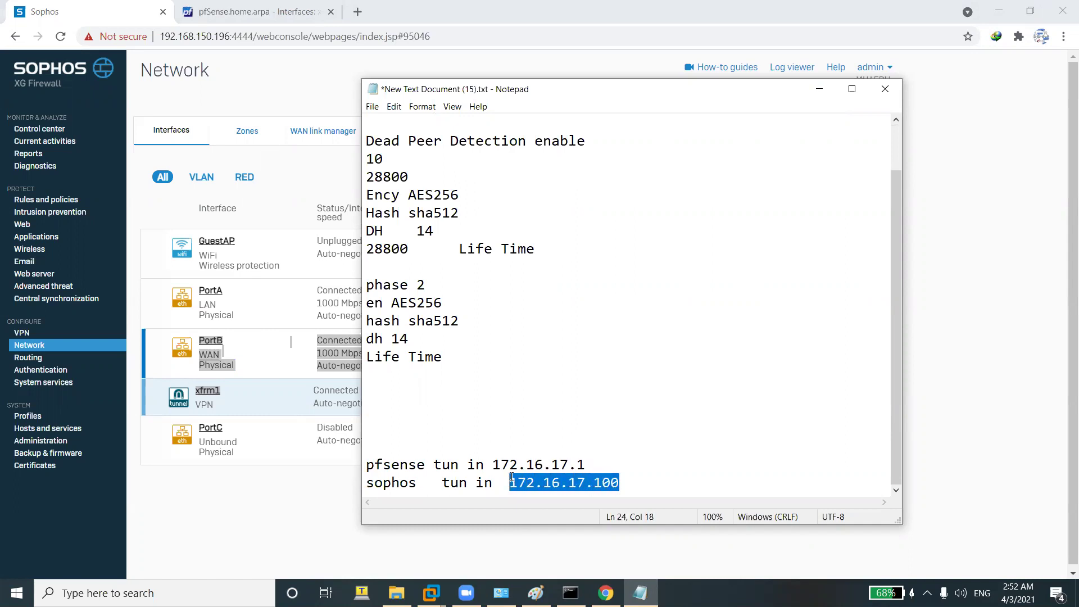
pyautogui.moveTo(585, 465); pyautogui.dragTo(493, 465)
pyautogui.moveTo(619, 482); pyautogui.dragTo(510, 476)
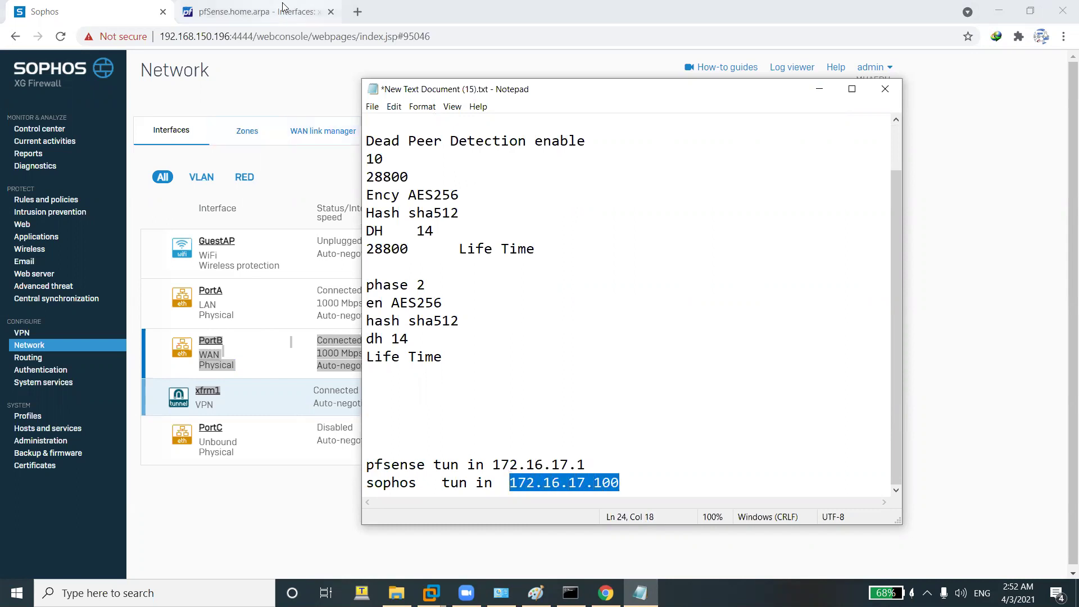
# Switch back to pfSense and open its system routing settings.
pyautogui.click(253, 11)
pyautogui.click(242, 67)
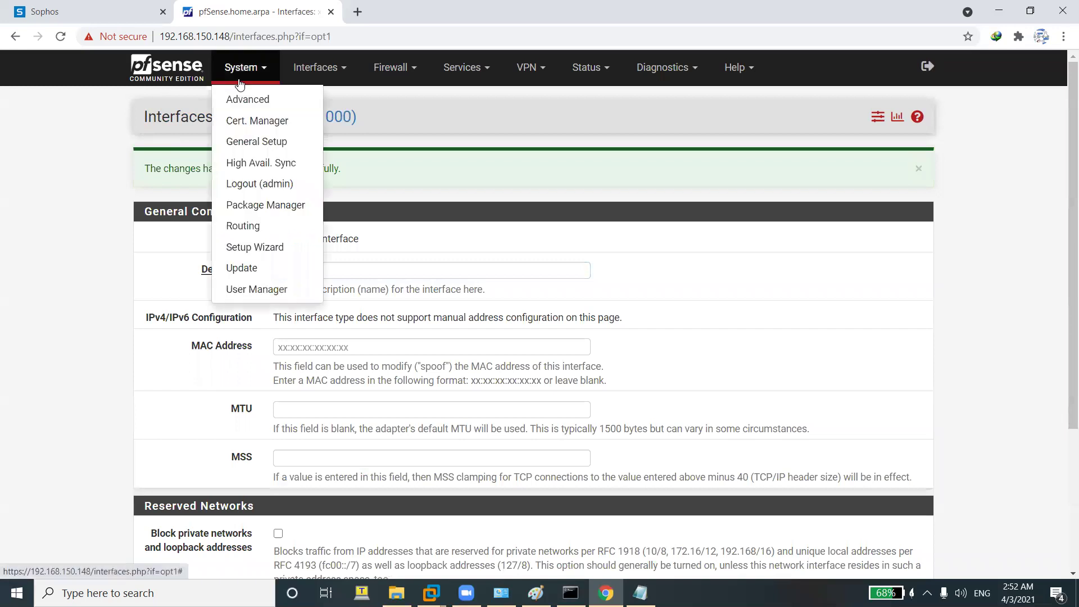
pyautogui.click(256, 229)
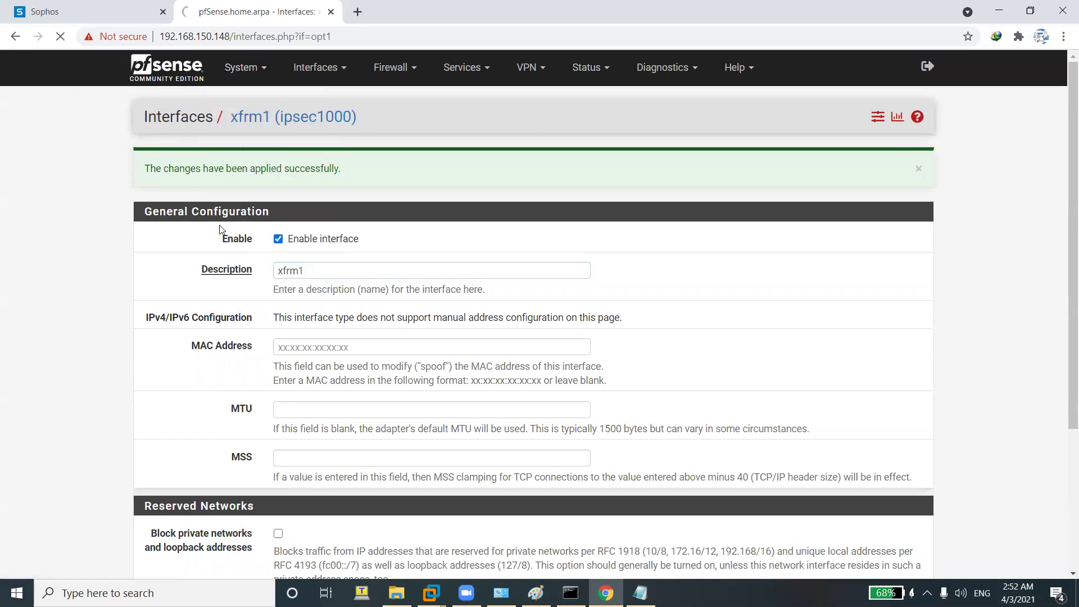
pyautogui.click(85, 12)
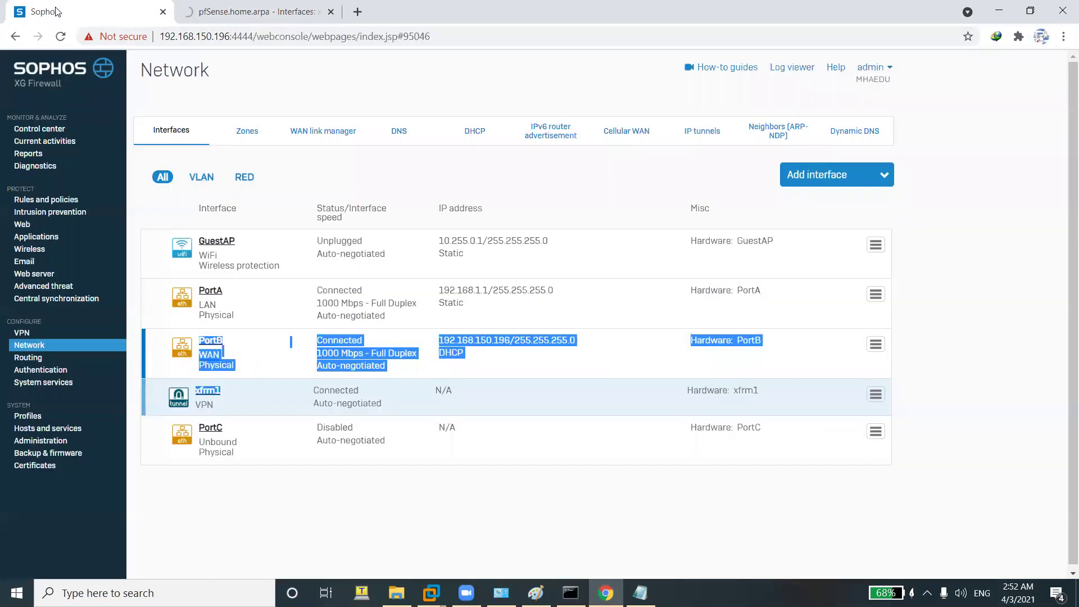
pyautogui.click(236, 11)
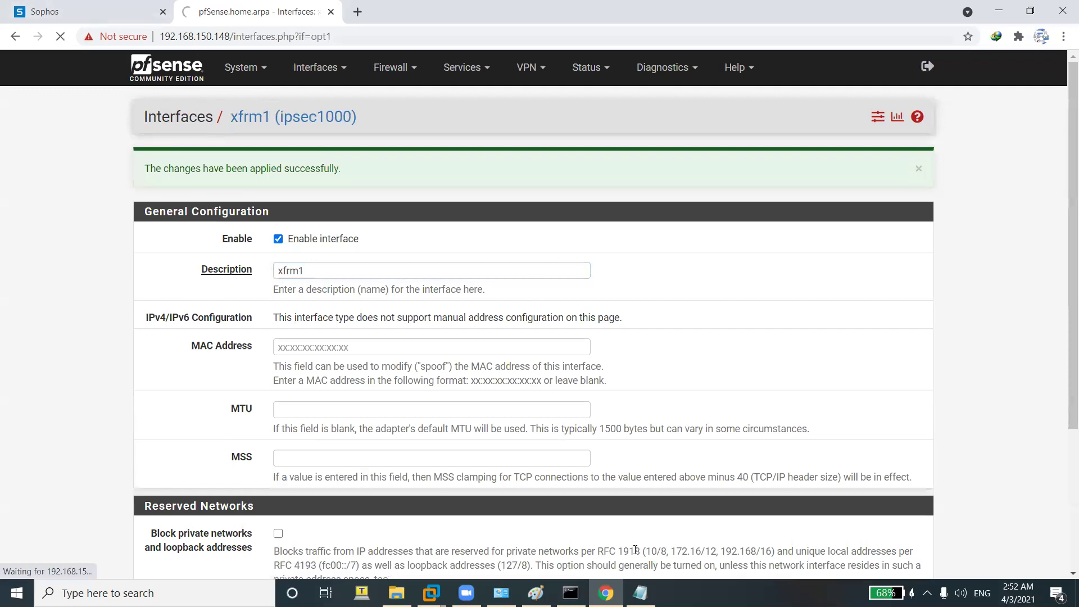
pyautogui.click(641, 593)
pyautogui.click(641, 593)
pyautogui.click(571, 593)
pyautogui.click(571, 593)
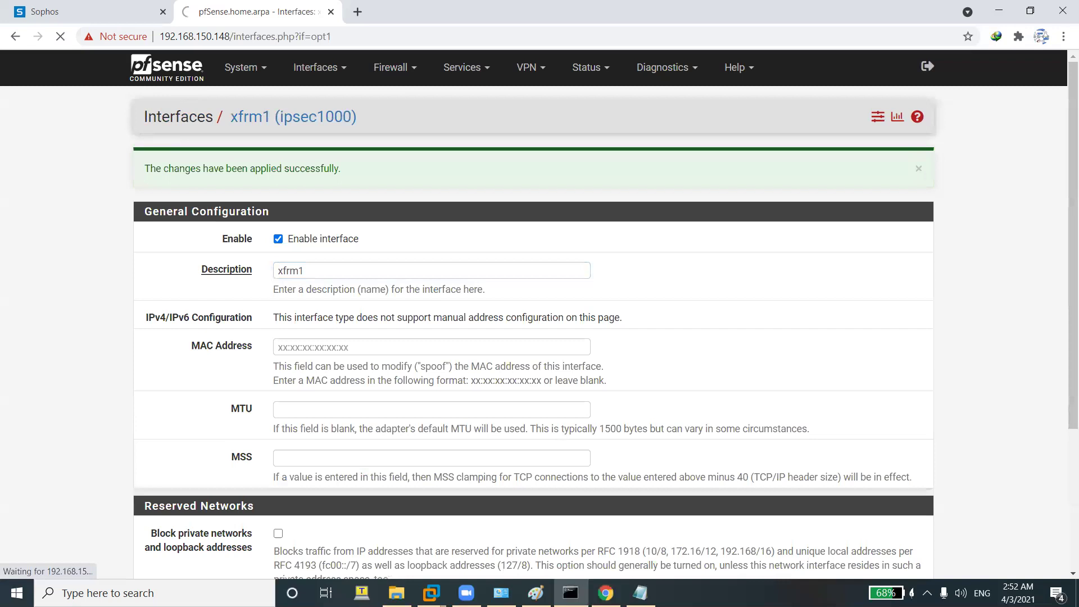
# Check the computer's CPU and memory load in Task Manager and close it.
pyautogui.rightClick(787, 593)
pyautogui.click(829, 532)
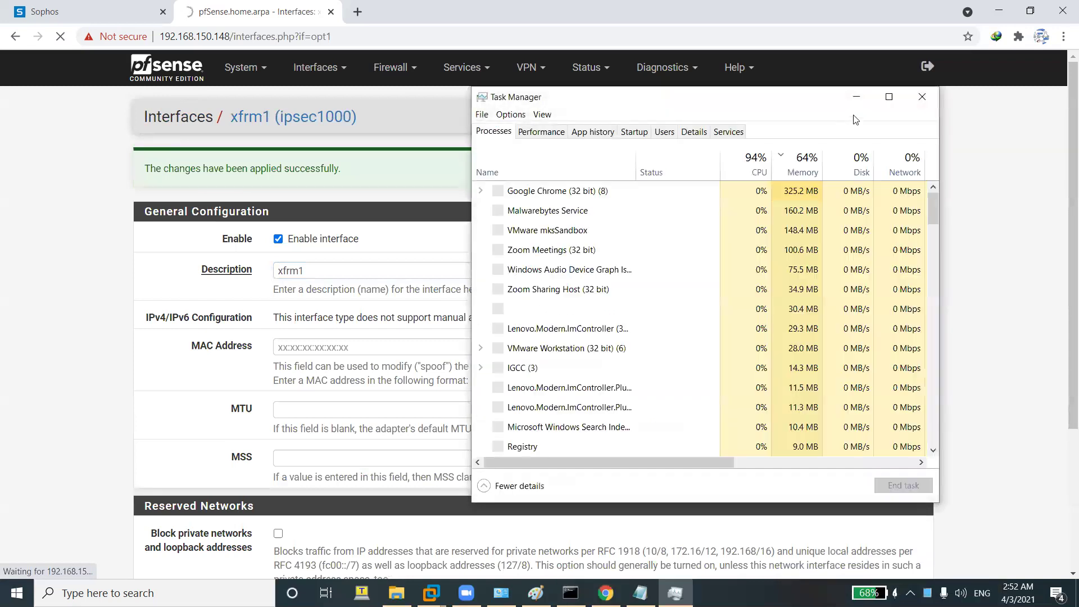
pyautogui.click(917, 98)
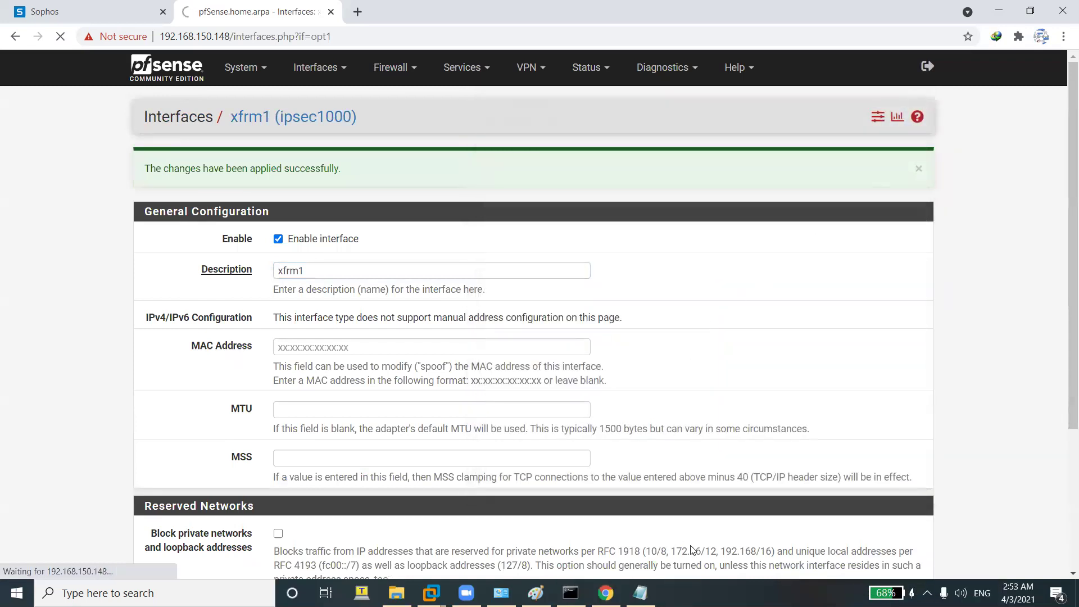
pyautogui.rightClick(731, 594)
pyautogui.click(773, 530)
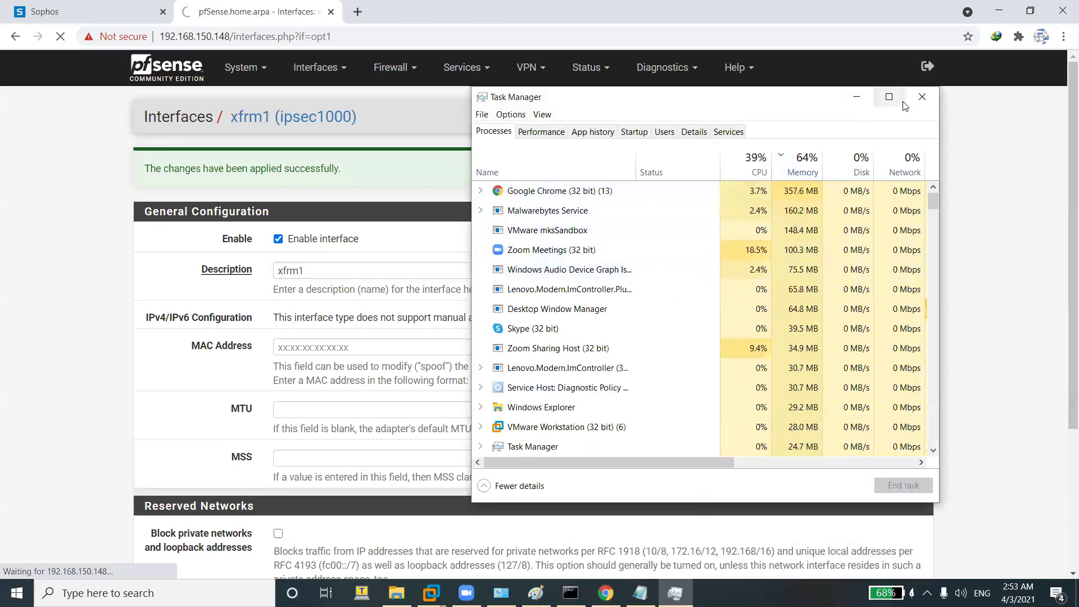
pyautogui.click(922, 97)
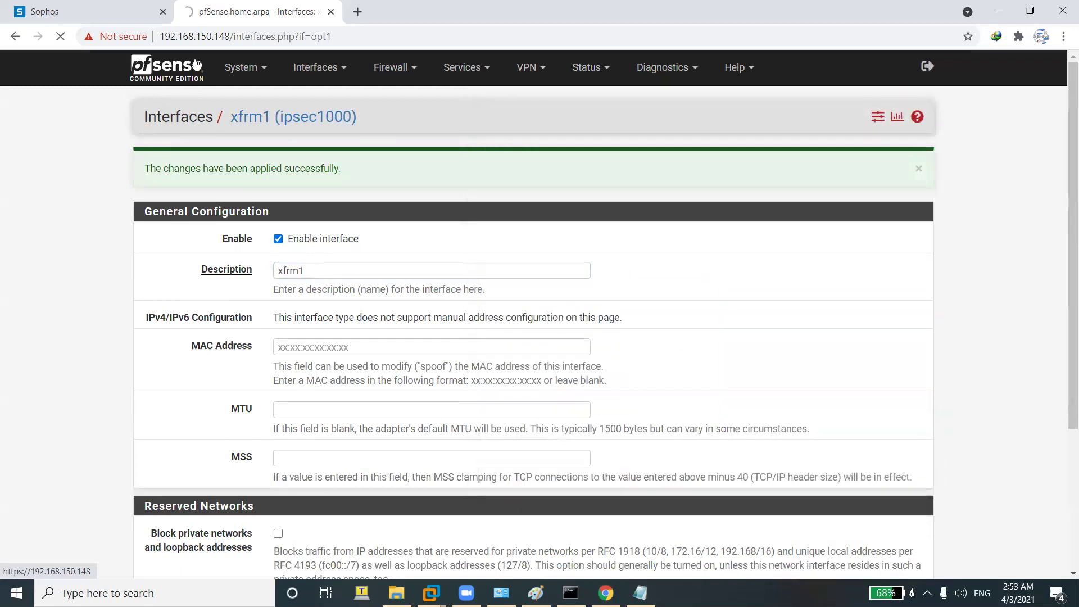
pyautogui.click(147, 16)
pyautogui.click(248, 10)
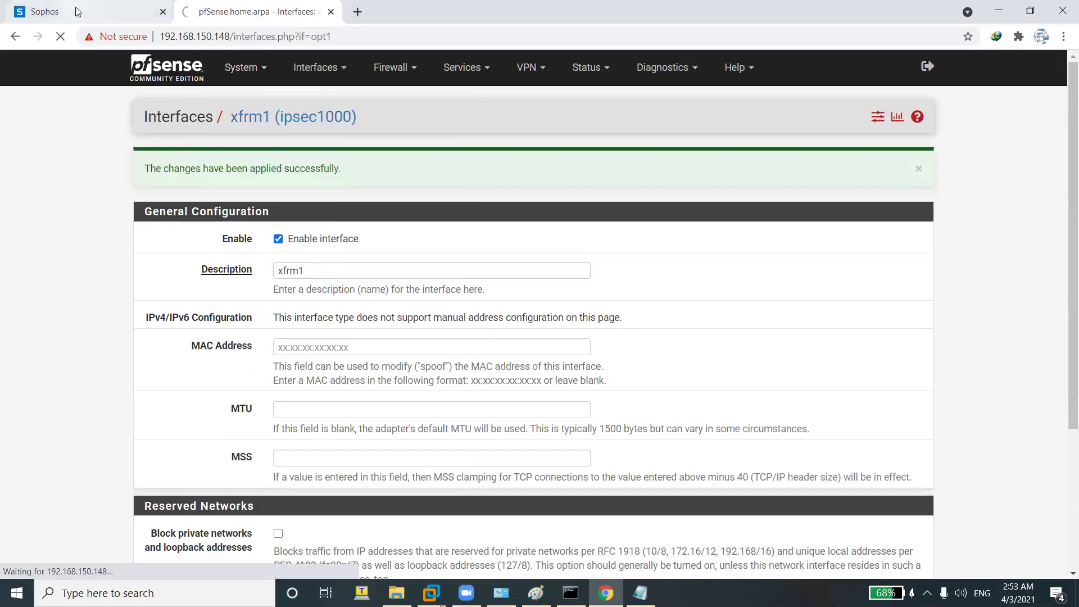
pyautogui.click(112, 13)
pyautogui.click(270, 488)
pyautogui.click(247, 11)
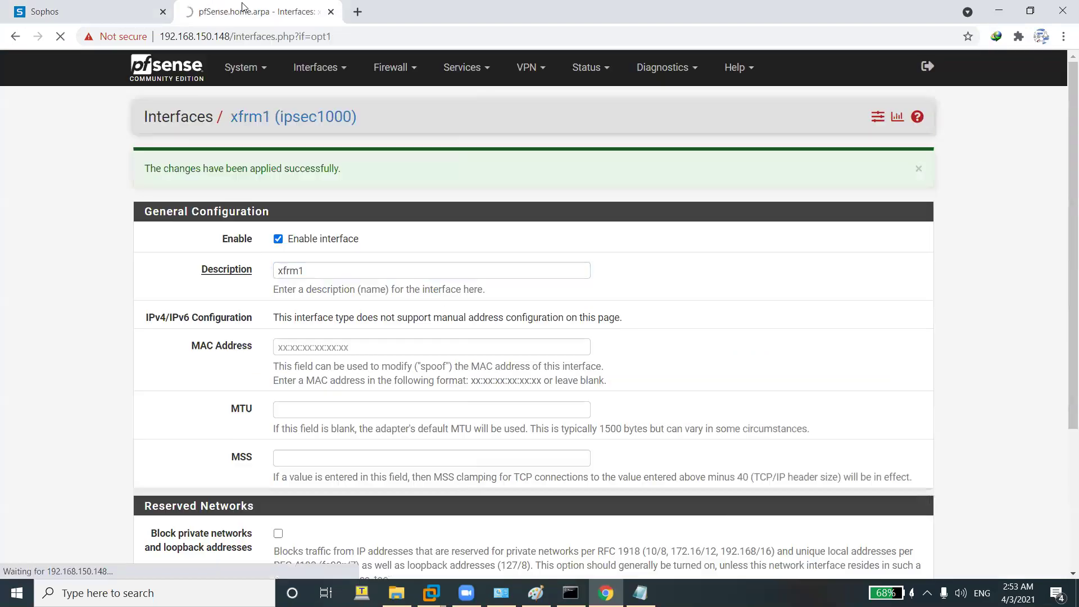
pyautogui.scroll(-5, 609, 473)
pyautogui.scroll(5, 609, 472)
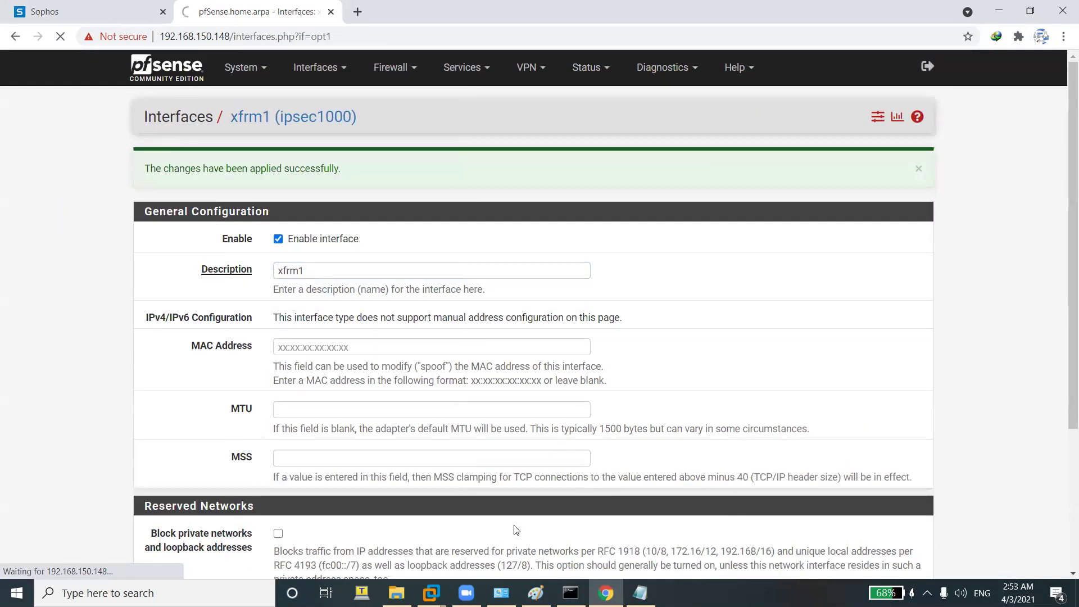
pyautogui.click(571, 593)
pyautogui.click(571, 593)
pyautogui.click(571, 593)
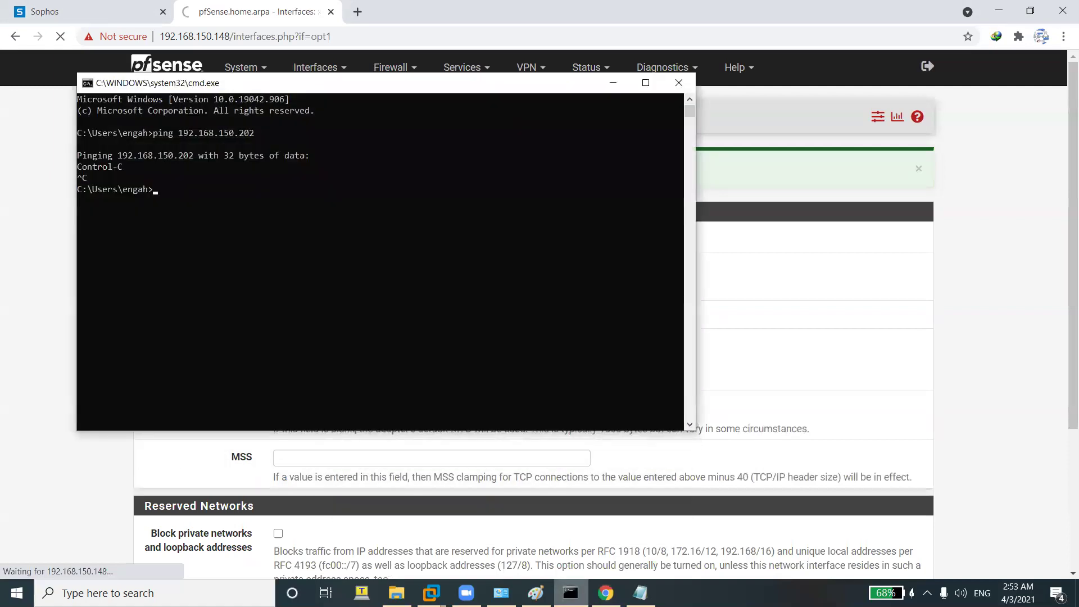
pyautogui.click(571, 594)
pyautogui.click(90, 14)
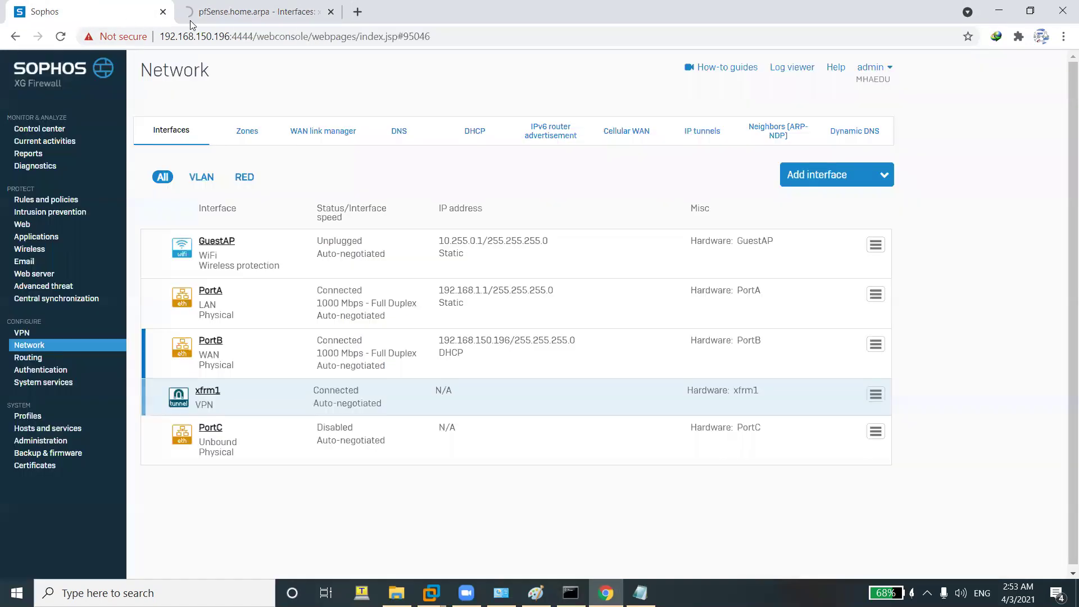
pyautogui.click(190, 20)
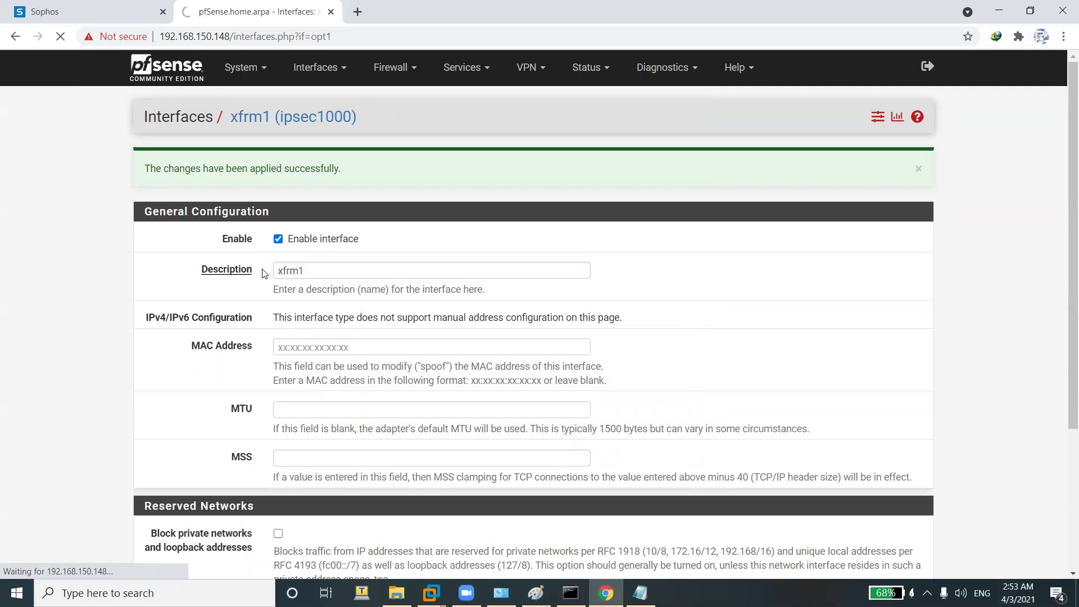
pyautogui.scroll(-4, 387, 293)
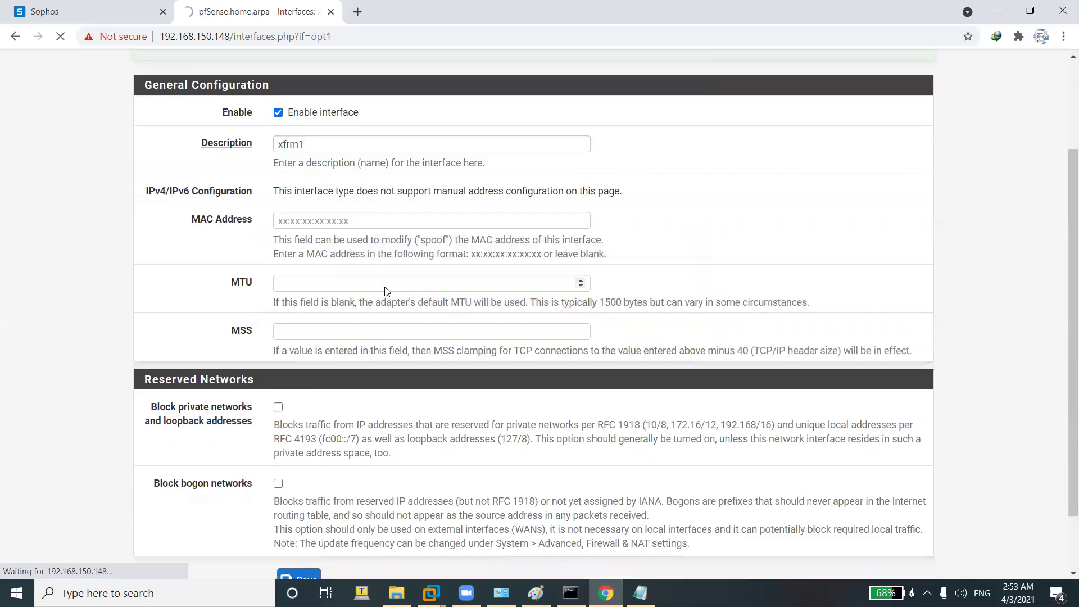
pyautogui.scroll(4, 386, 293)
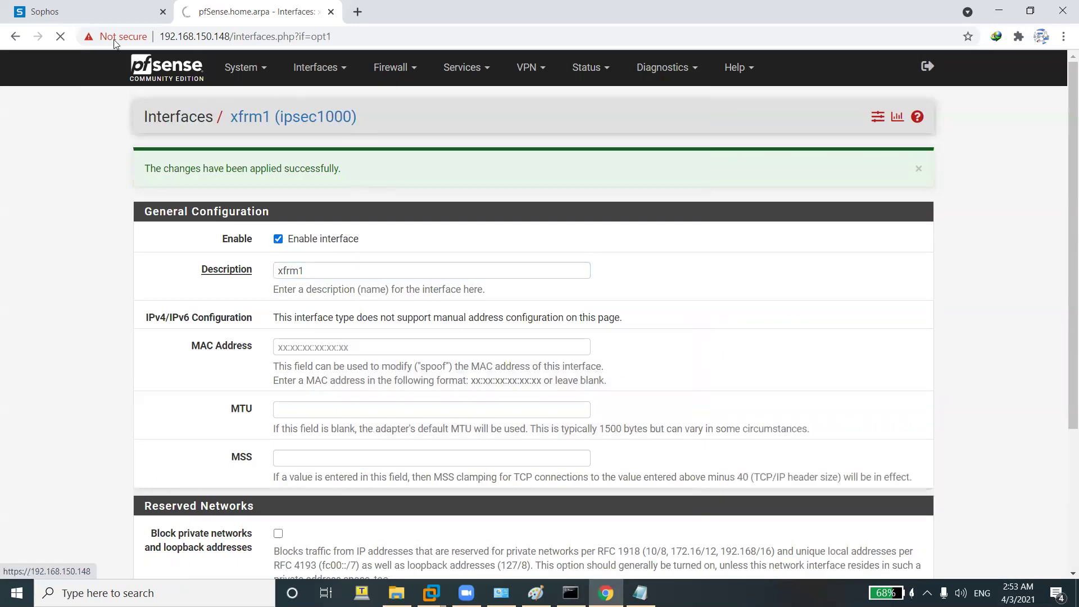
pyautogui.click(100, 11)
pyautogui.click(225, 12)
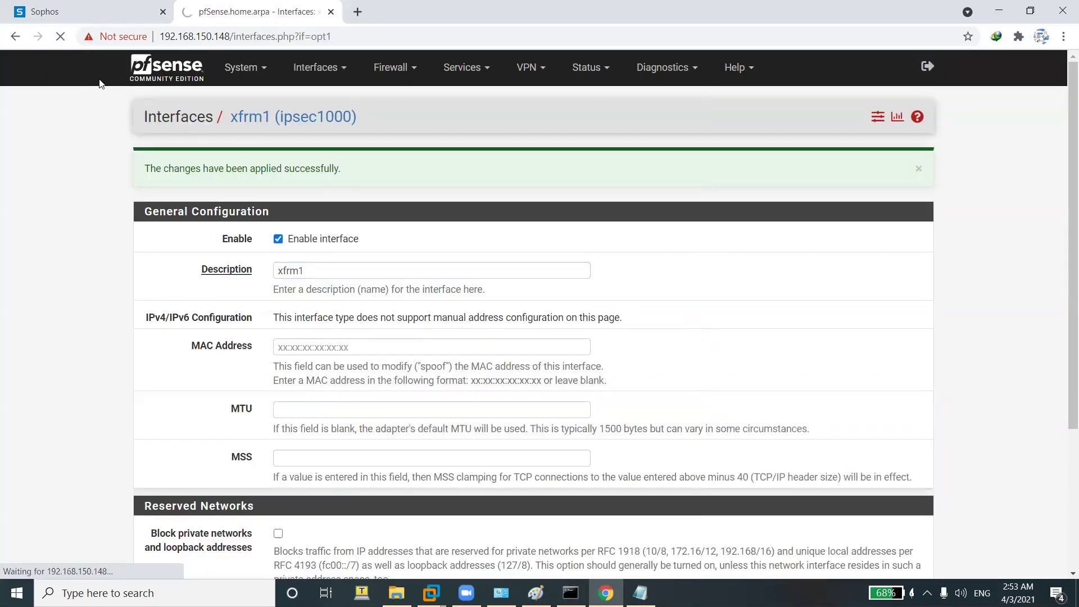
# Reload the pfSense xfrm1 interface page with form resubmission, save the interface configuration again and apply the changes.
pyautogui.click(60, 36)
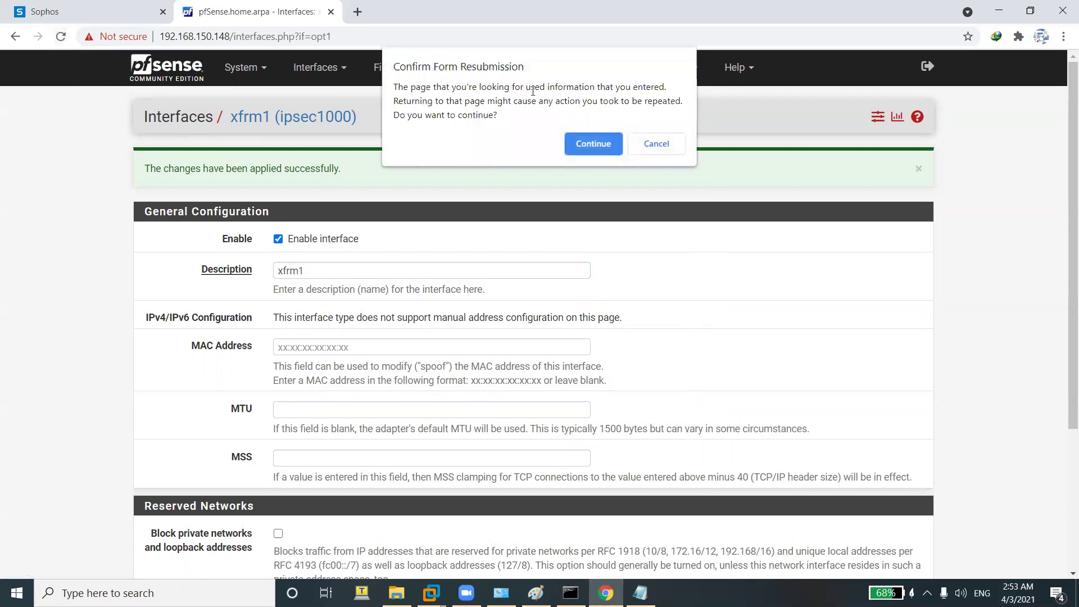
pyautogui.click(584, 146)
pyautogui.scroll(-5, 359, 229)
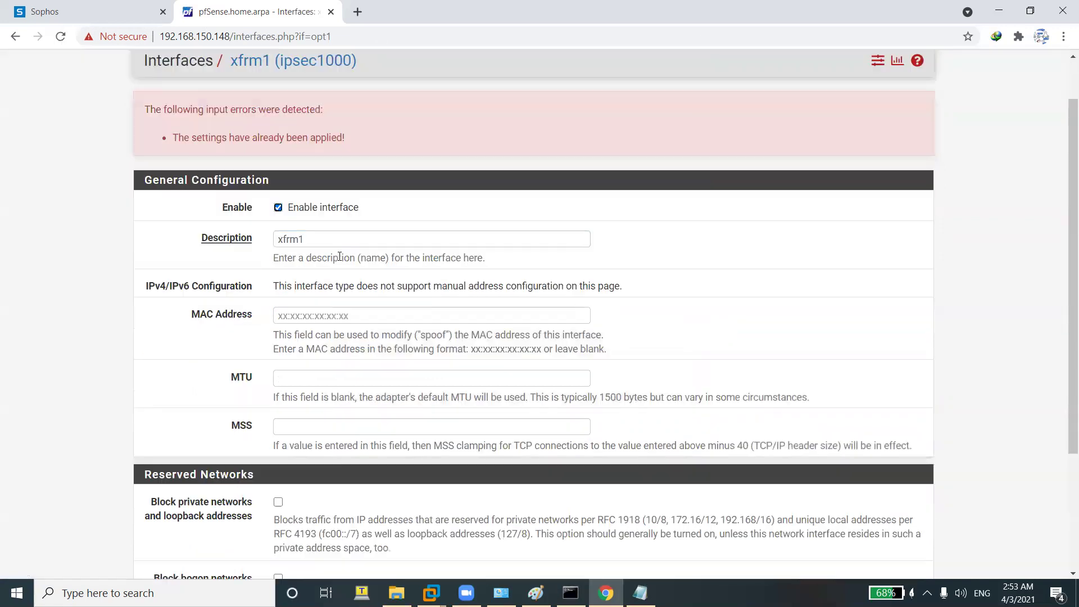
pyautogui.click(294, 508)
pyautogui.click(867, 175)
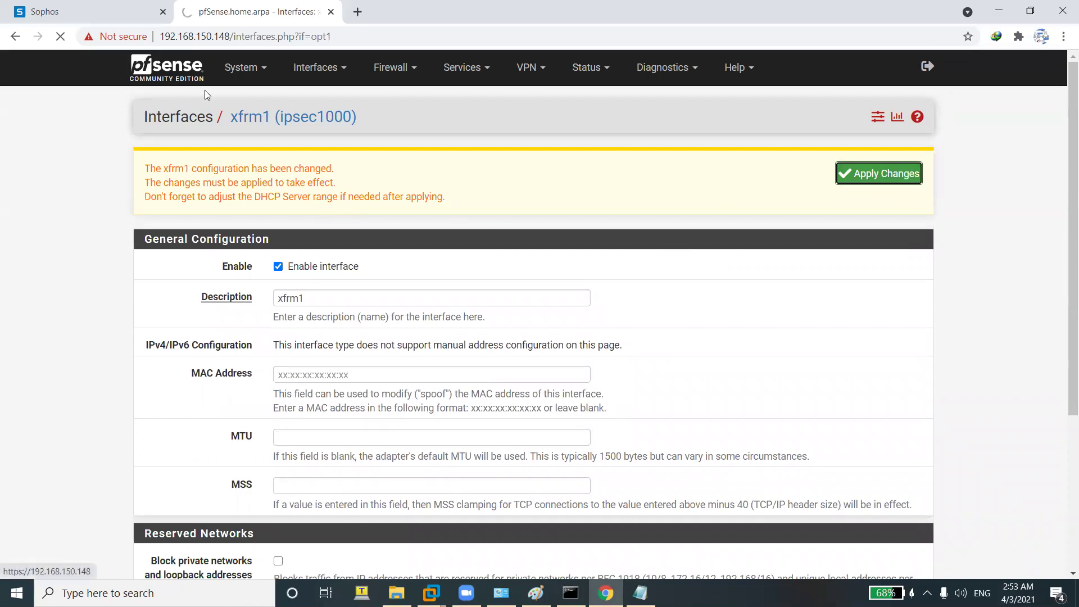
# Switch to Sophos and open the xfrm1 tunnel interface's settings from the network interface list.
pyautogui.click(87, 6)
pyautogui.hotkey('ctrl', 'Tab')
pyautogui.click(79, 8)
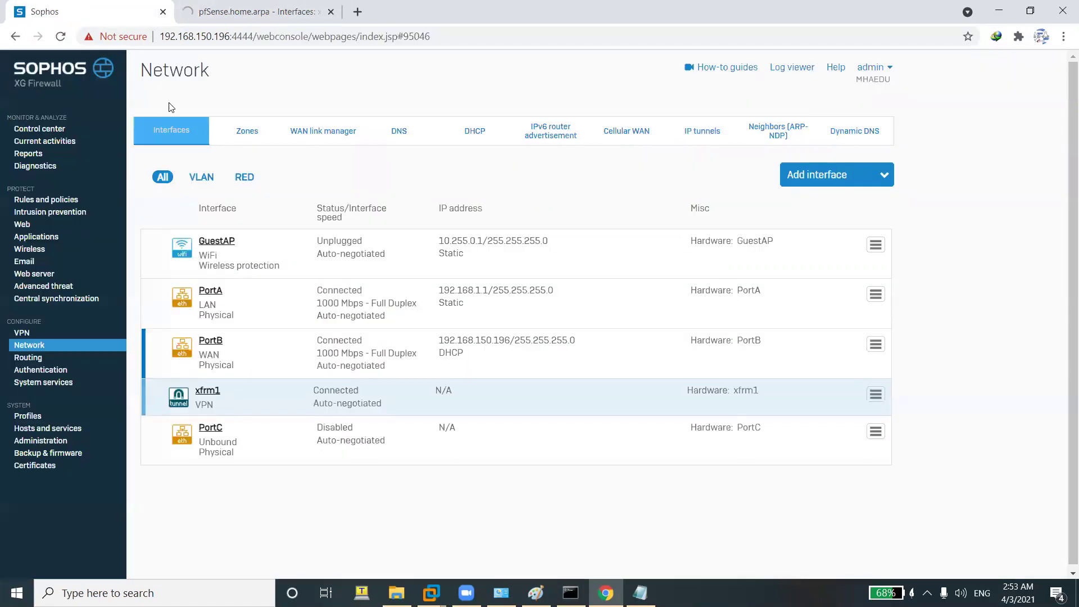
pyautogui.click(26, 358)
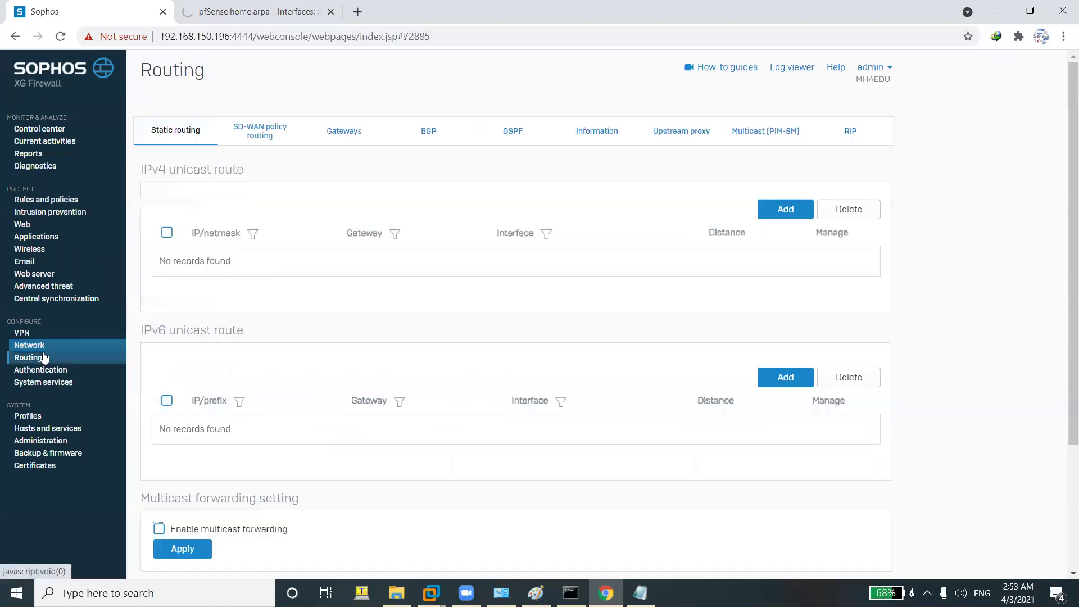
pyautogui.click(38, 346)
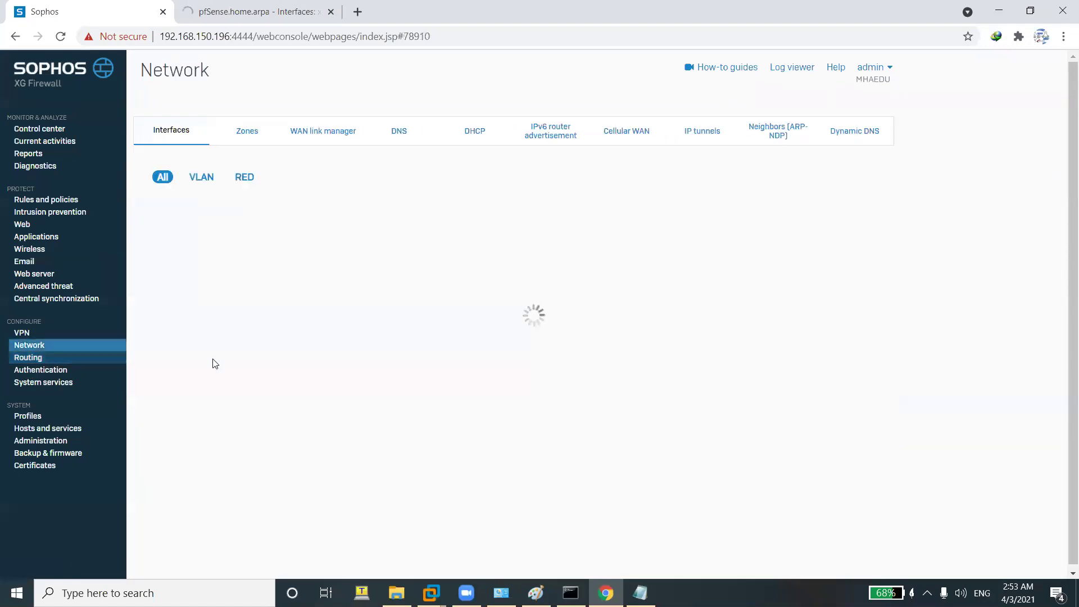
pyautogui.click(207, 391)
# Copy the Sophos tunnel address from the Notepad notes into xfrm1's IPv4 address as 172.16.17.100 and save the interface.
pyautogui.click(640, 593)
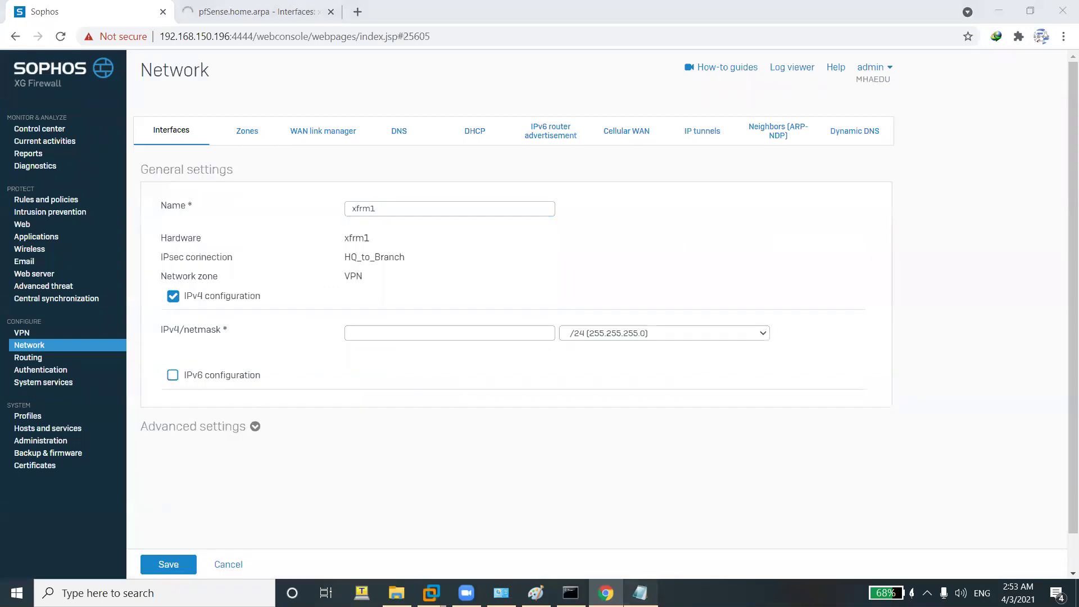
pyautogui.rightClick(581, 485)
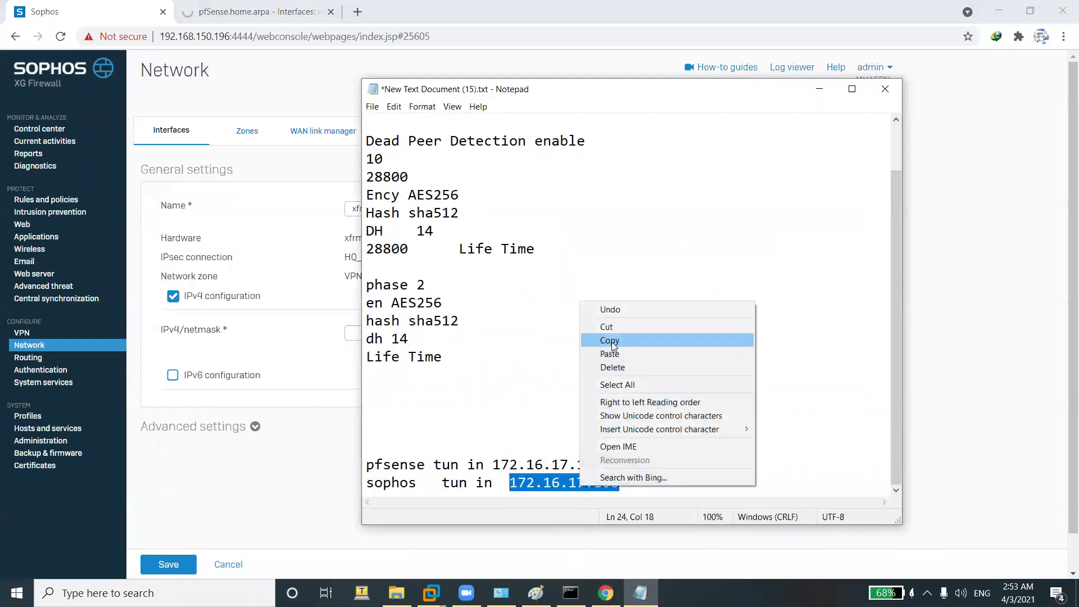
pyautogui.click(658, 340)
pyautogui.click(319, 332)
pyautogui.rightClick(362, 330)
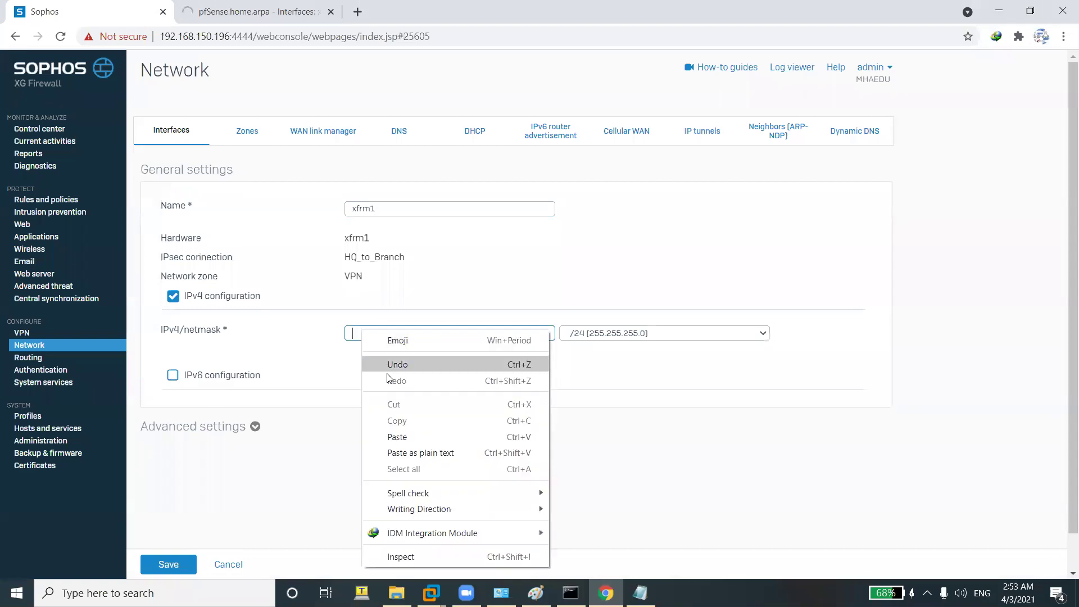
pyautogui.click(405, 431)
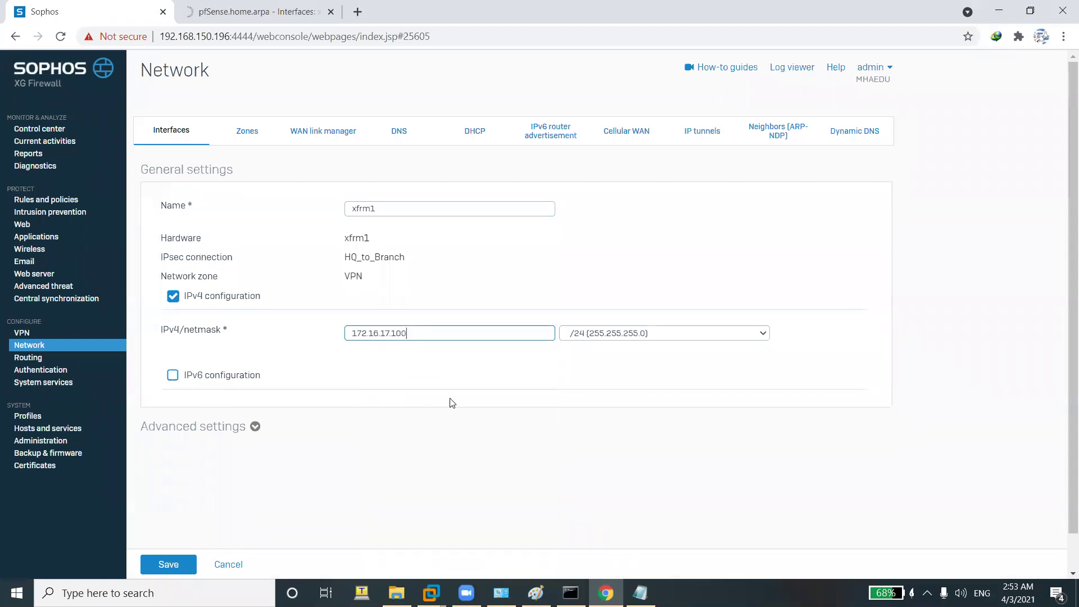
pyautogui.click(189, 564)
pyautogui.click(489, 349)
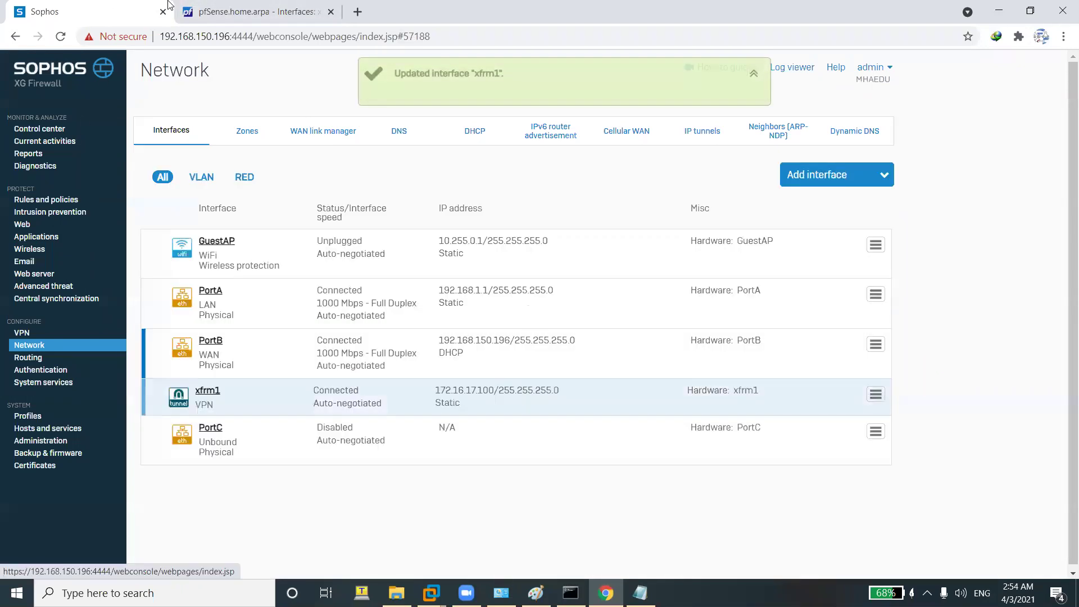
# Switch back to pfSense and check the XFRM1_VTIV4 entry in the system routing gateways.
pyautogui.click(194, 11)
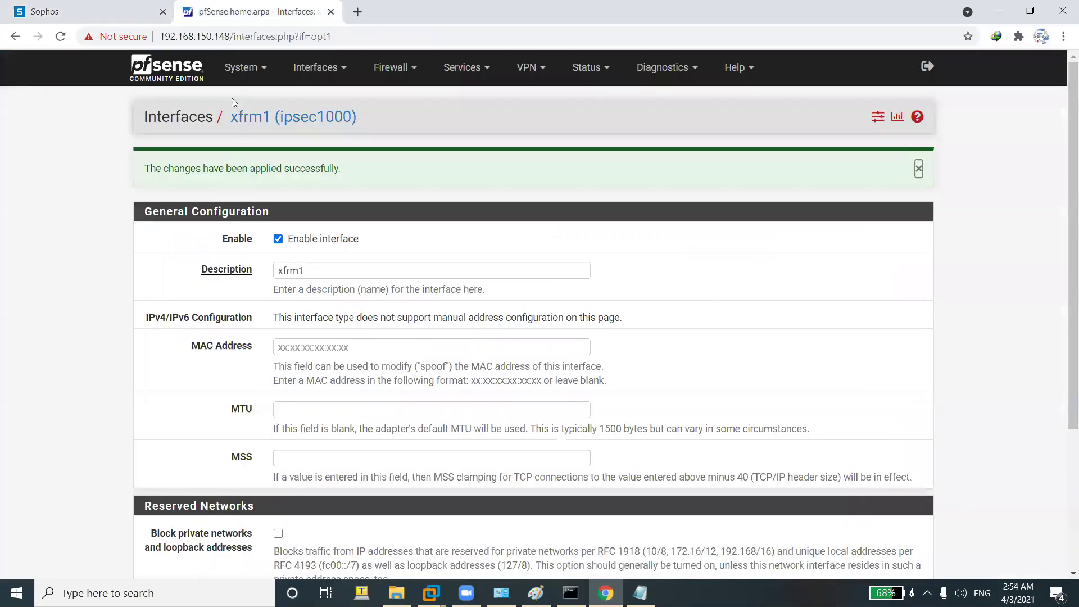
pyautogui.click(242, 67)
pyautogui.click(243, 226)
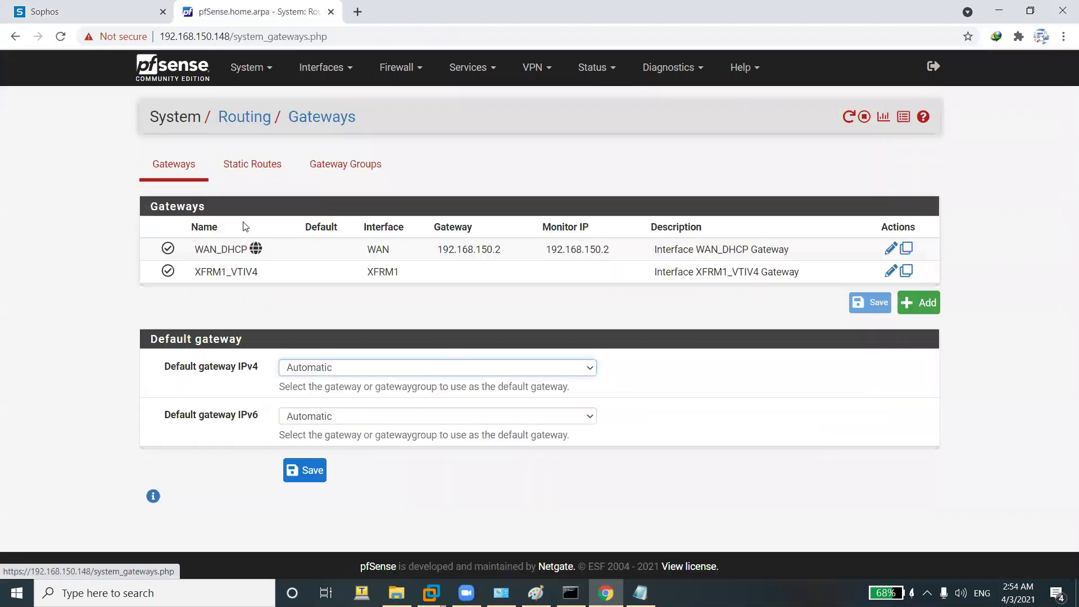
pyautogui.doubleClick(399, 272)
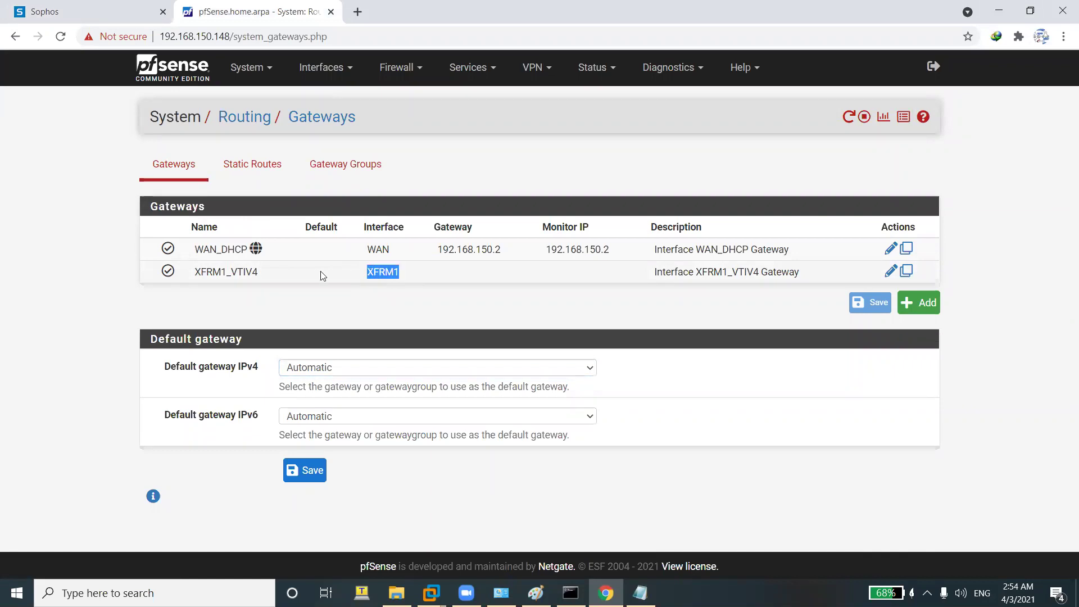
pyautogui.click(337, 303)
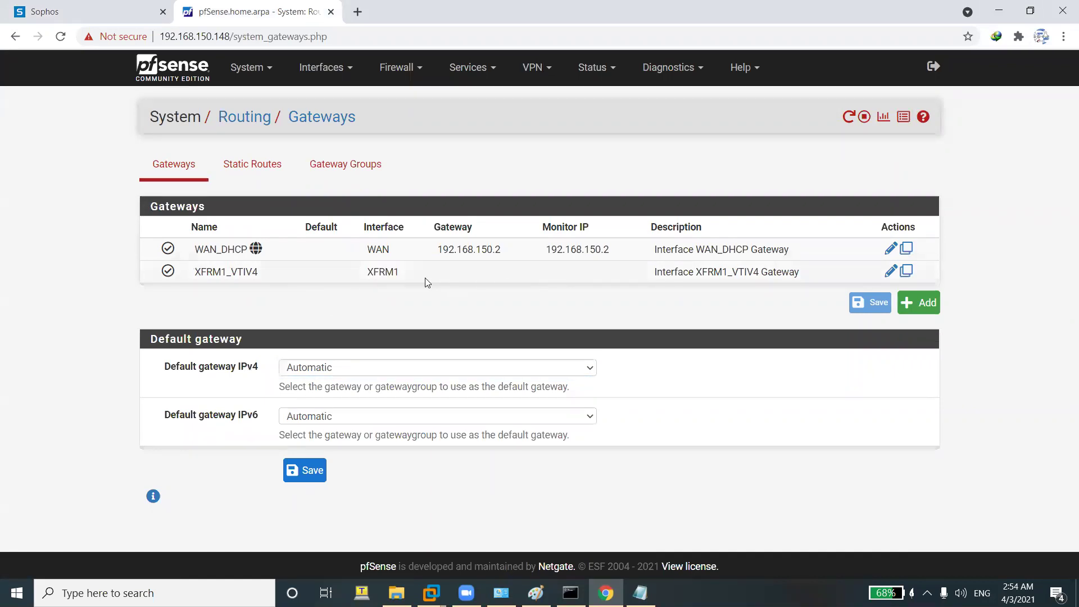
pyautogui.click(173, 168)
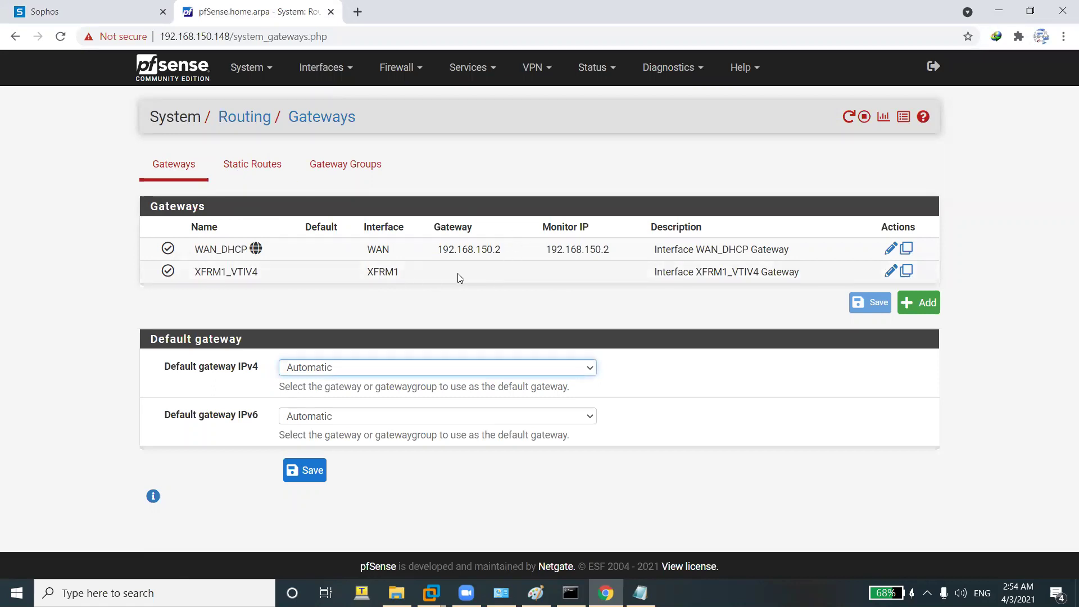
# Delete the 192.168.1.0/24 static route in pfSense.
pyautogui.click(251, 176)
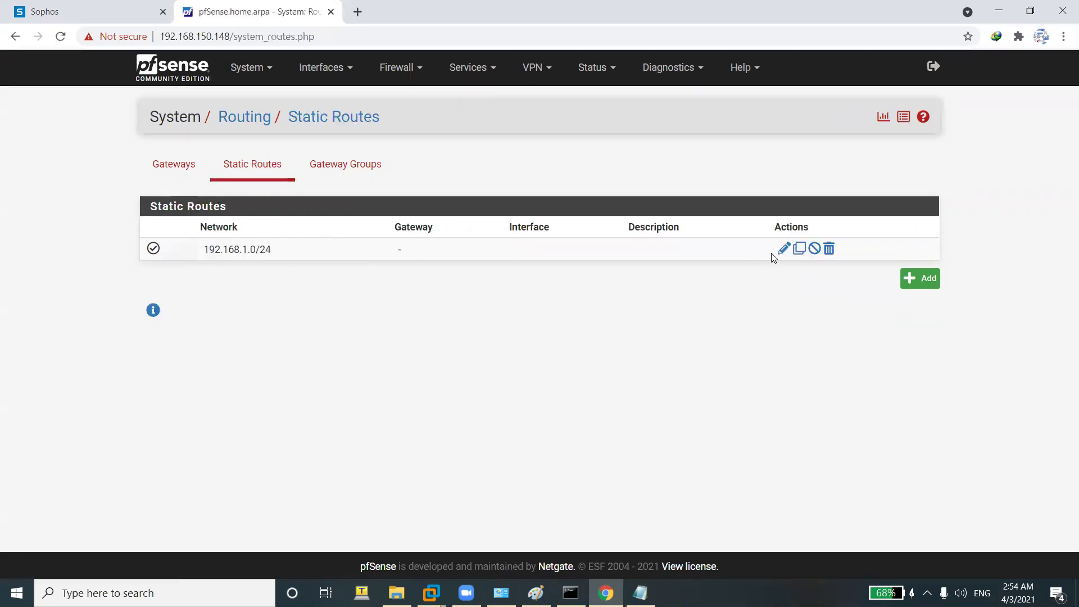
pyautogui.click(829, 248)
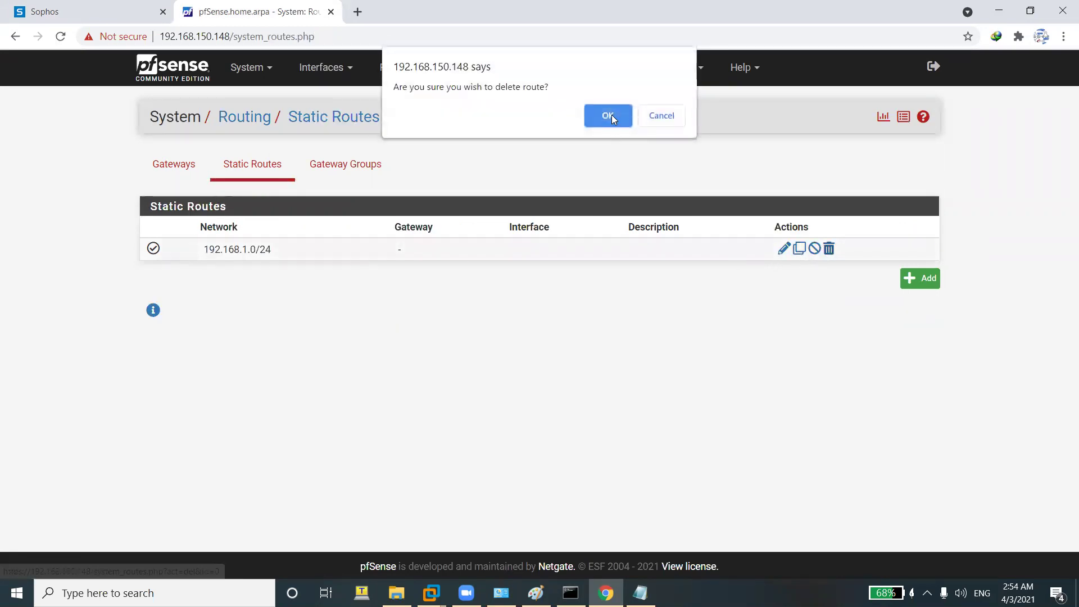
pyautogui.click(612, 117)
# Open the XFRM1_VTIV4 gateway for editing, save it with its dynamic gateway address and apply the gateway changes.
pyautogui.click(184, 165)
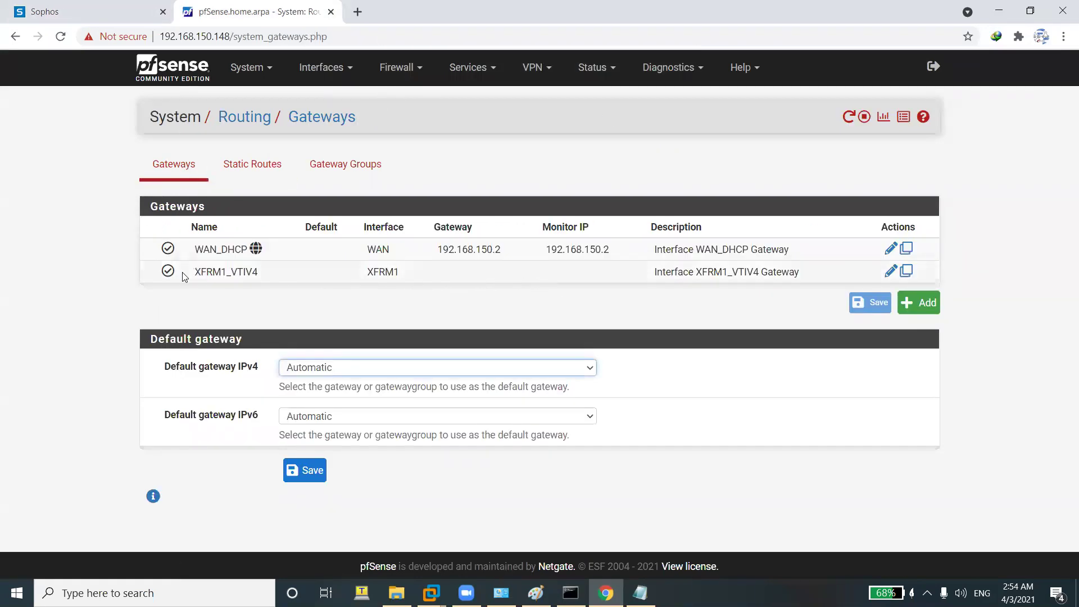
pyautogui.click(891, 271)
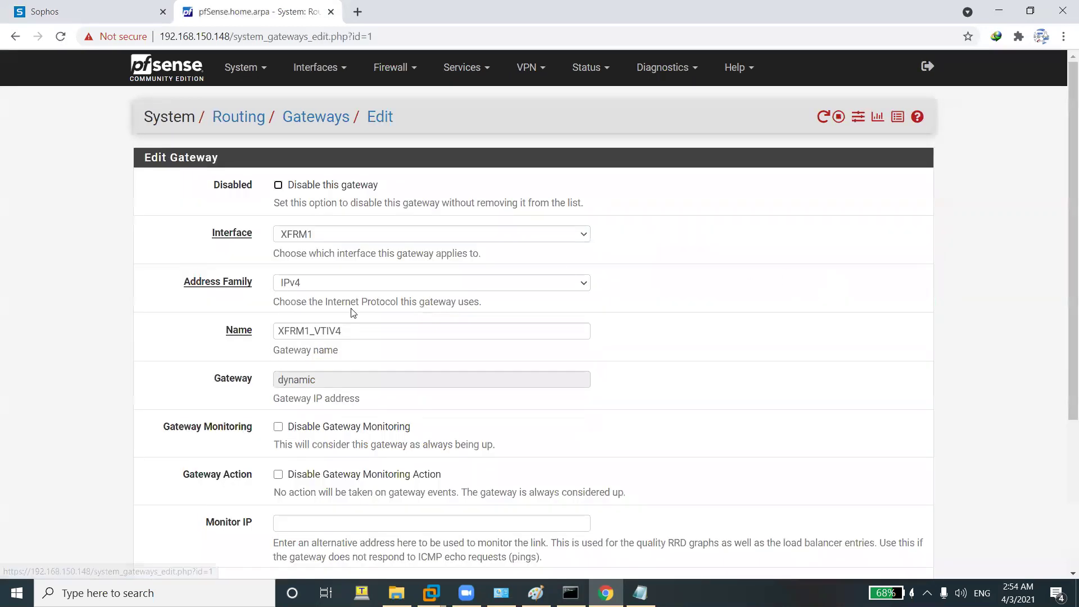
pyautogui.moveTo(340, 378); pyautogui.dragTo(196, 366)
pyautogui.scroll(-4, 488, 376)
pyautogui.click(299, 504)
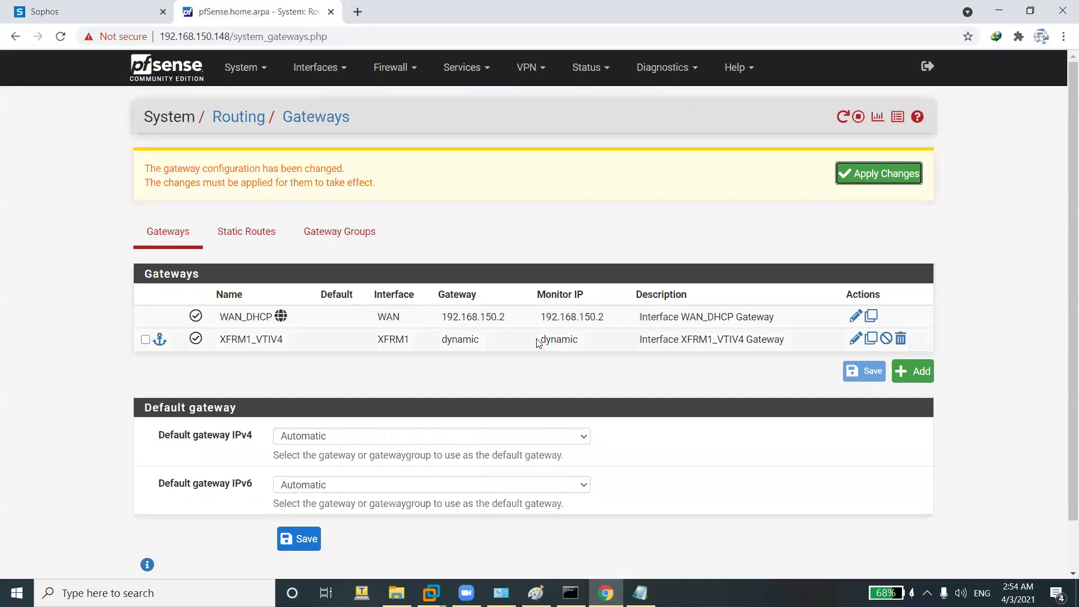
pyautogui.doubleClick(577, 339)
pyautogui.click(894, 175)
pyautogui.click(872, 174)
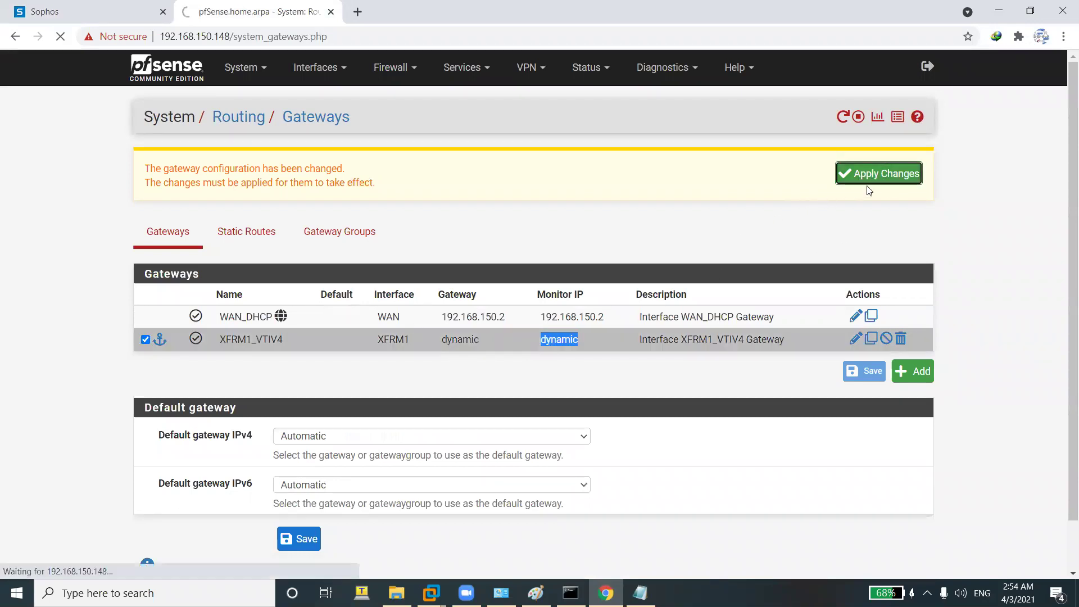
pyautogui.click(96, 7)
pyautogui.click(253, 11)
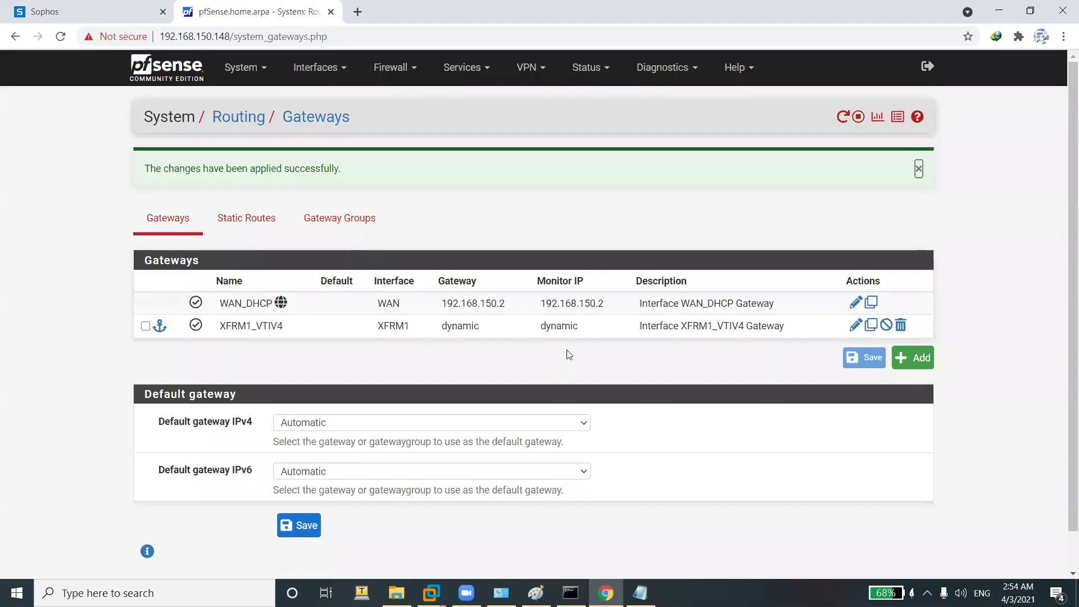
# Request the pfSense IPsec VPN settings page.
pyautogui.click(541, 67)
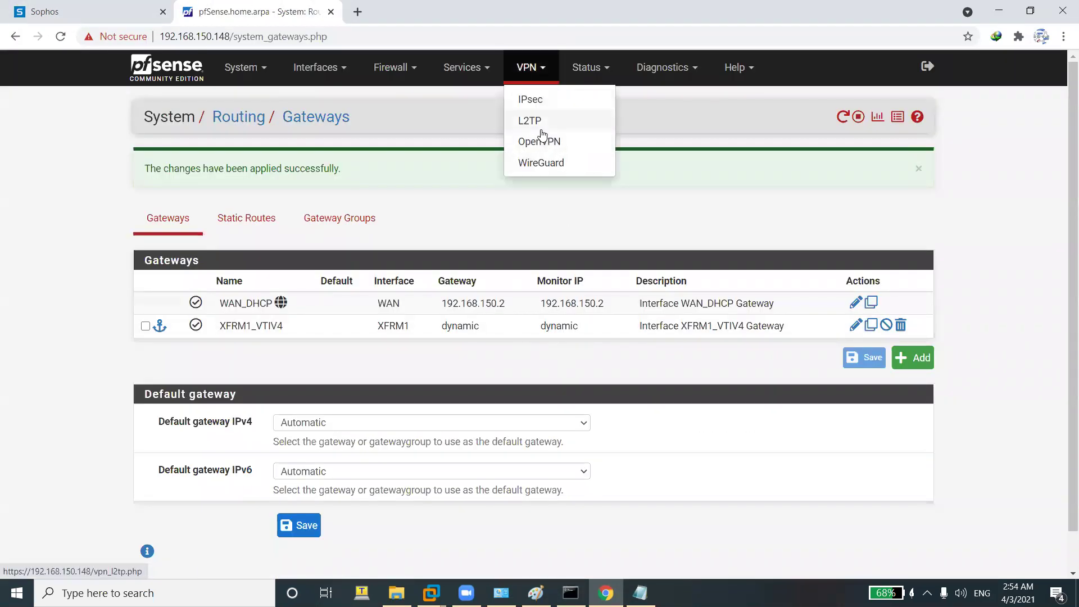
pyautogui.click(538, 104)
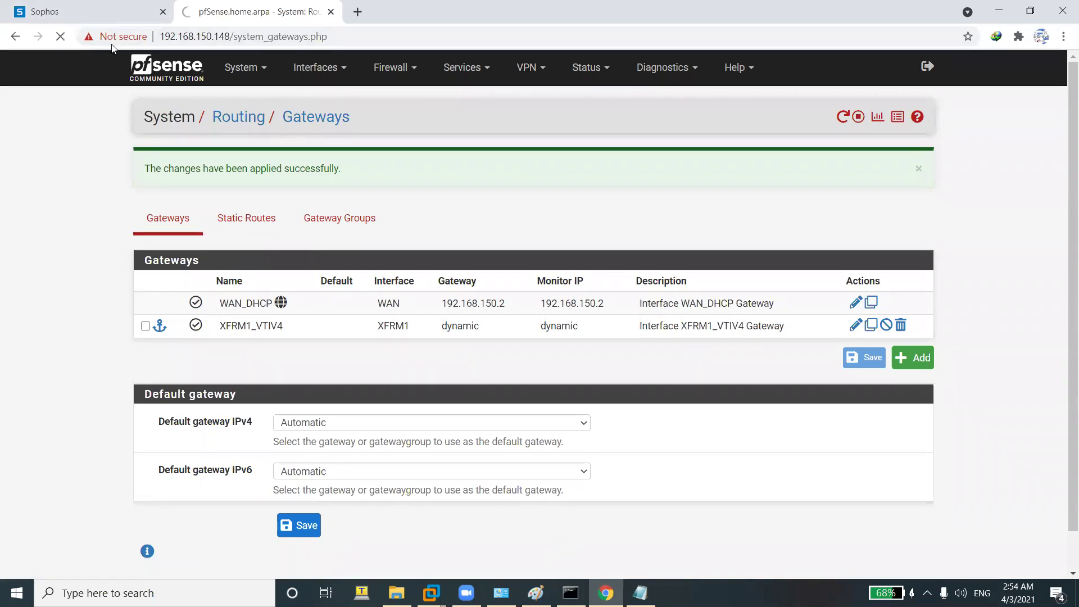
pyautogui.click(76, 9)
pyautogui.click(252, 6)
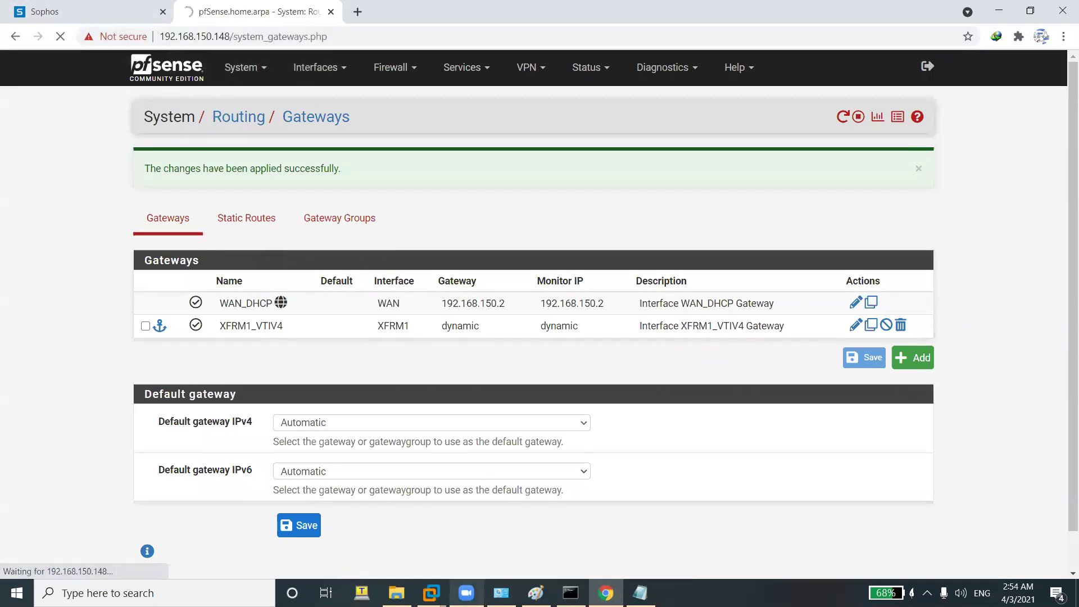
# Switch to VMware Workstation and open the hardware settings of the Pfsense virtual machine.
pyautogui.moveTo(432, 592)
pyautogui.click(879, 514)
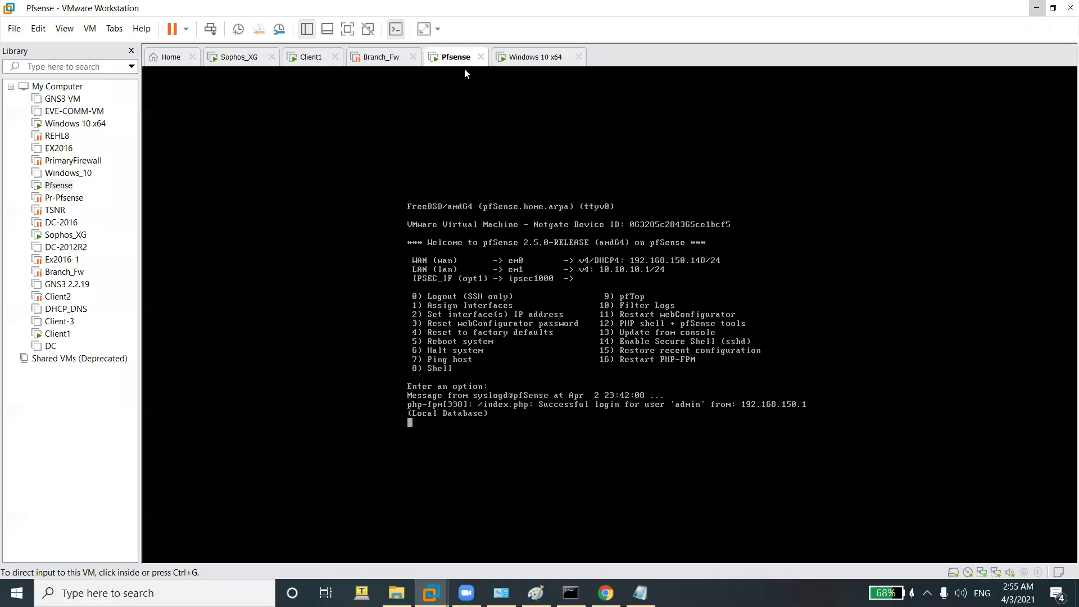
pyautogui.rightClick(471, 61)
pyautogui.click(520, 228)
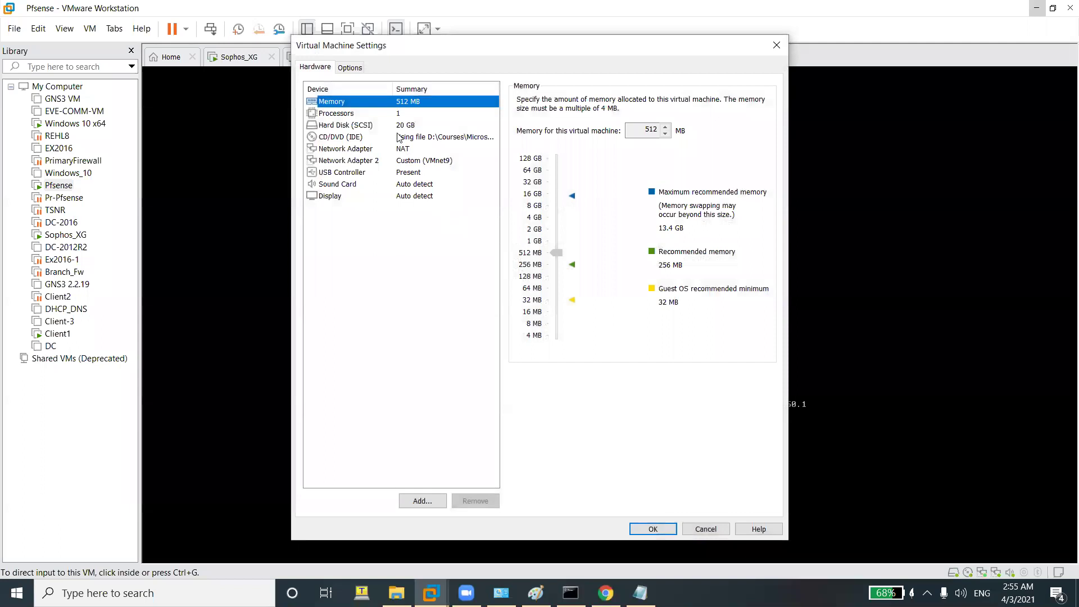
# Close the virtual machine settings without changes, return to pfSense in Chrome and check the IPsec phase 2 entry's local and remote subnets.
pyautogui.click(706, 529)
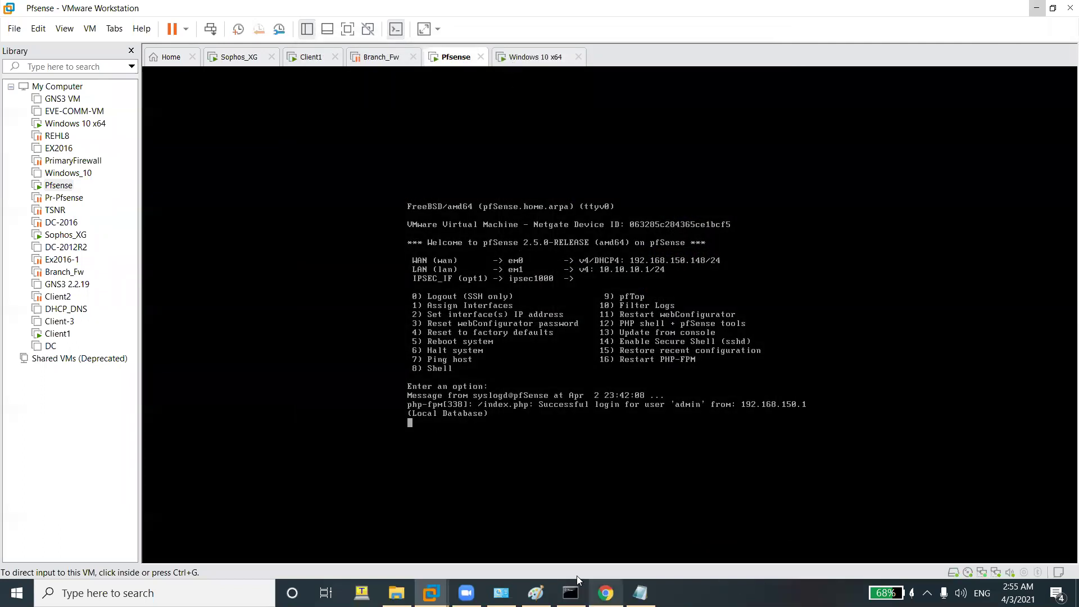
pyautogui.click(605, 593)
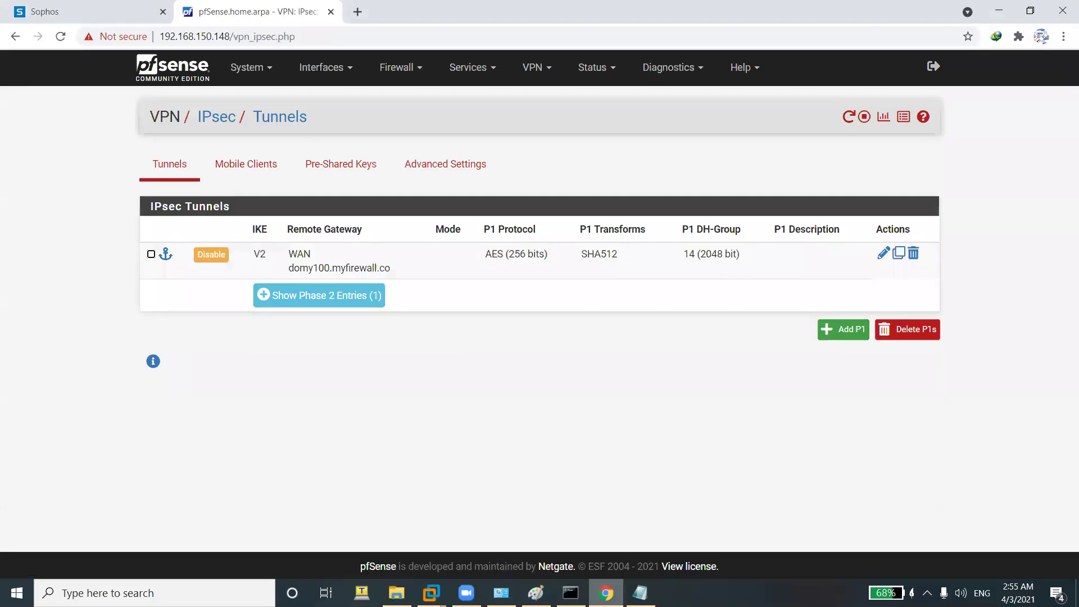
pyautogui.click(338, 301)
pyautogui.moveTo(457, 322); pyautogui.dragTo(397, 323)
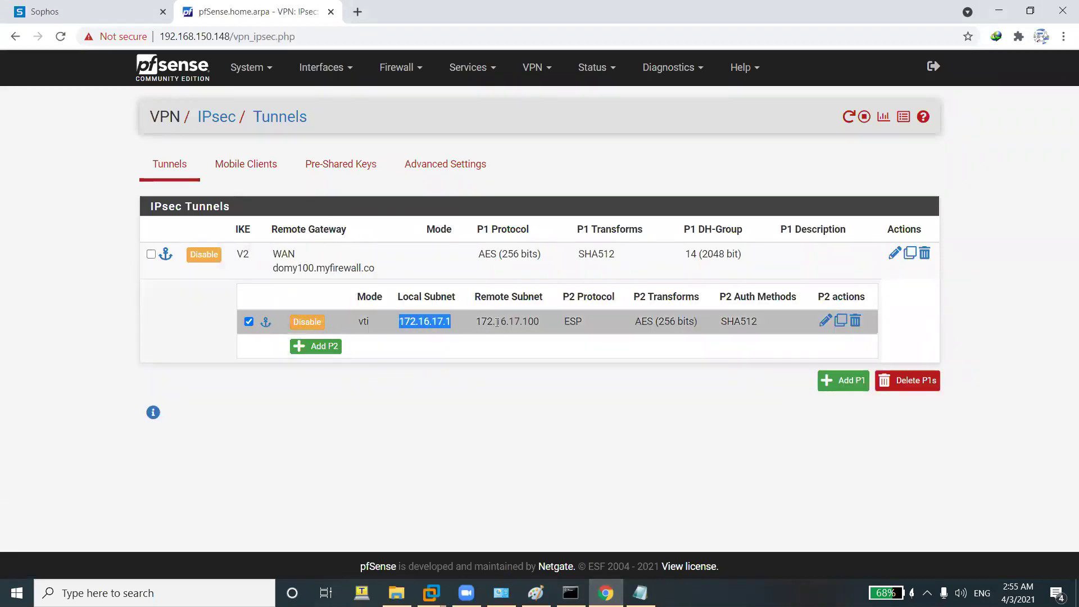
pyautogui.moveTo(538, 324); pyautogui.dragTo(475, 323)
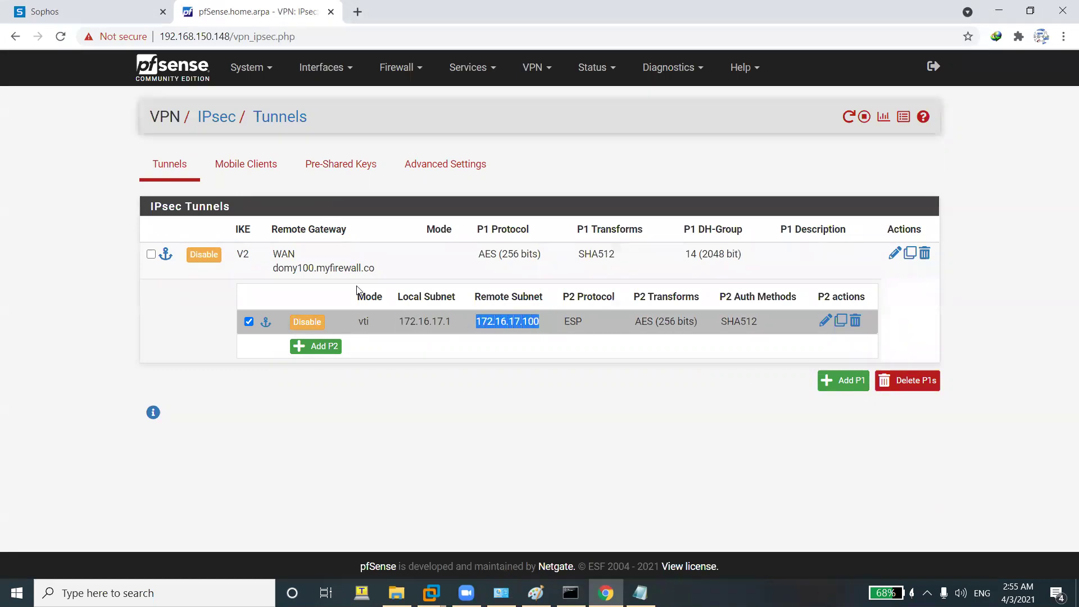
# Inspect the XFRM1_VTIV4 gateway's settings under pfSense routing and return to the gateway list without saving.
pyautogui.click(247, 66)
pyautogui.click(275, 228)
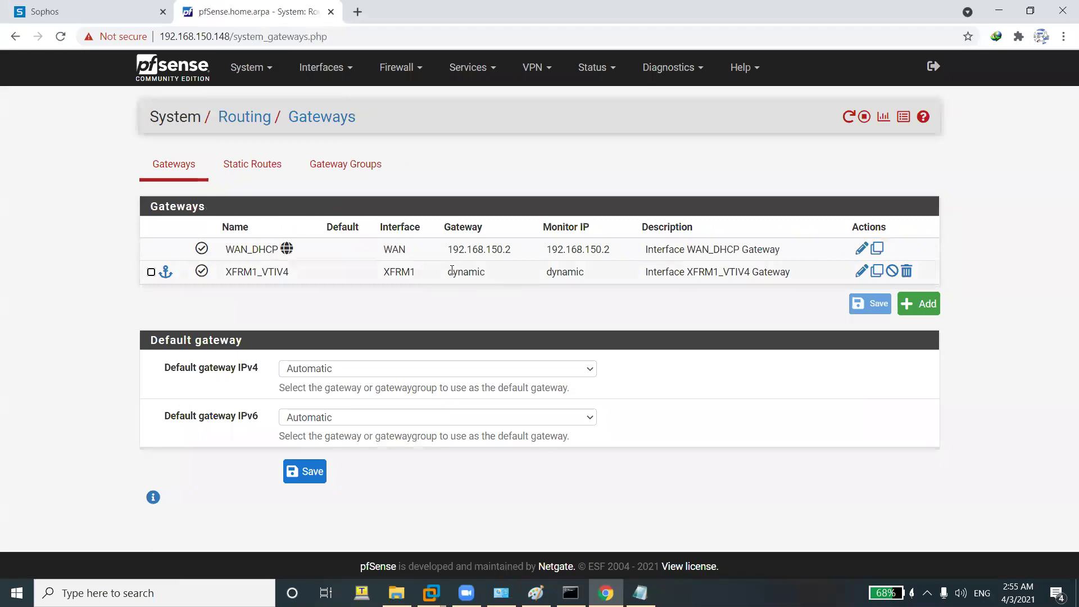
pyautogui.doubleClick(452, 271)
pyautogui.scroll(-4, 380, 273)
pyautogui.scroll(4, 293, 194)
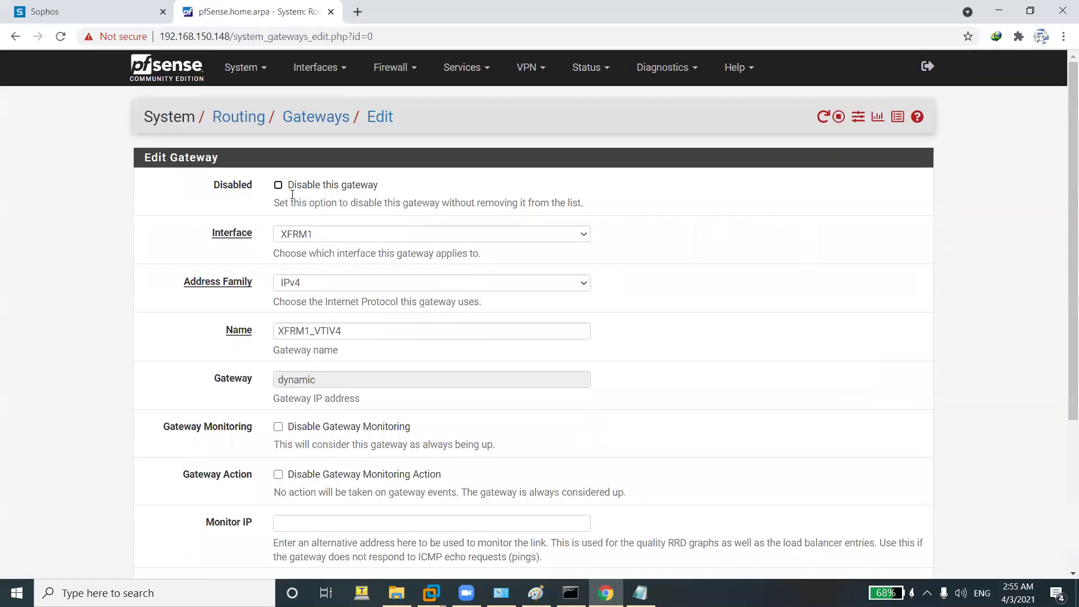
pyautogui.click(219, 118)
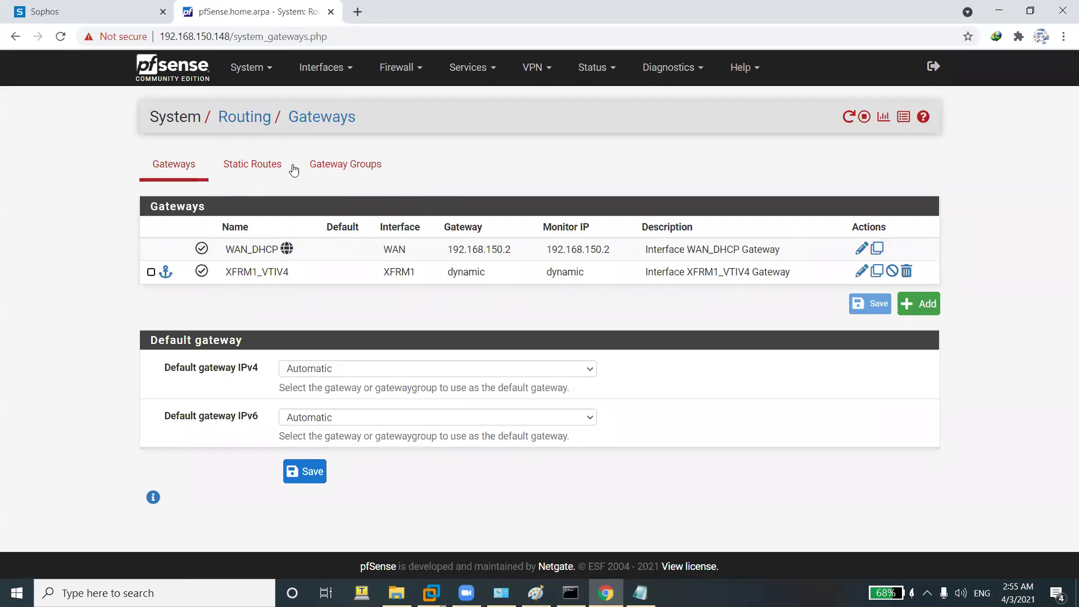
pyautogui.click(276, 167)
pyautogui.click(920, 256)
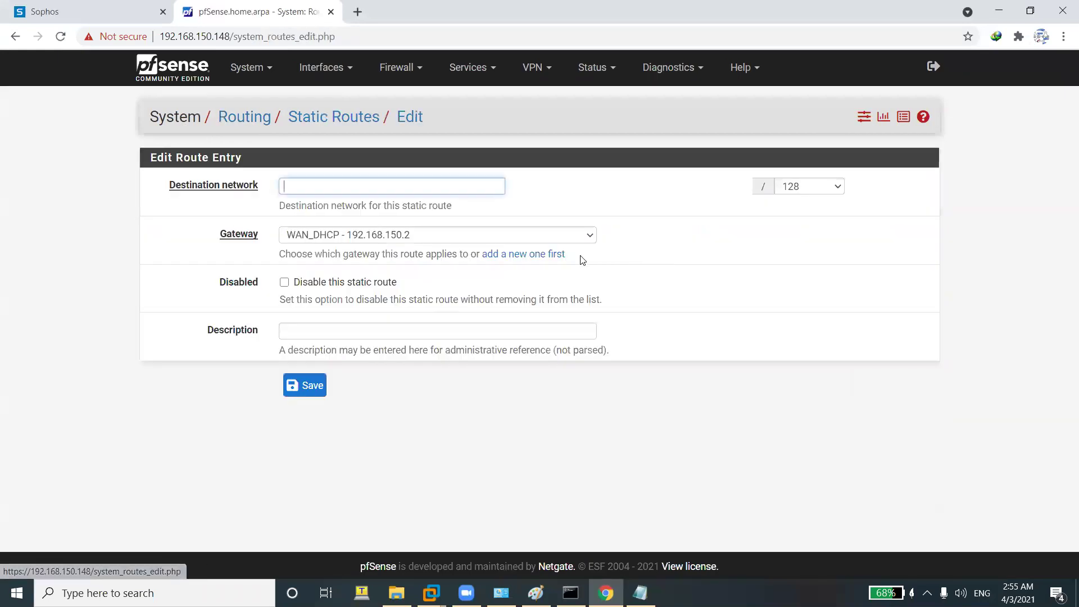
pyautogui.click(405, 236)
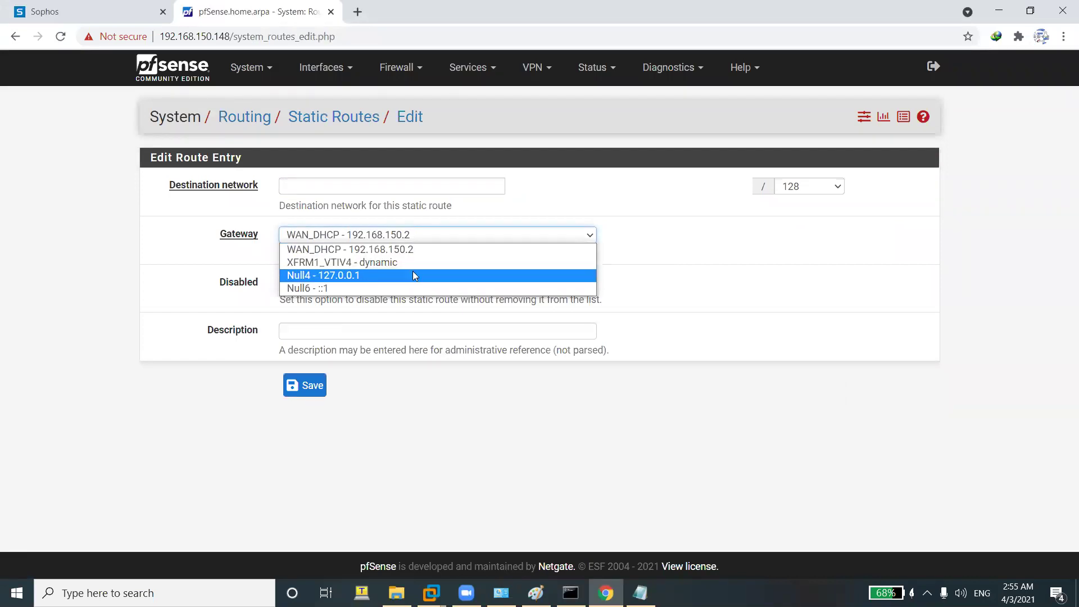
pyautogui.click(375, 267)
pyautogui.click(276, 273)
pyautogui.click(236, 120)
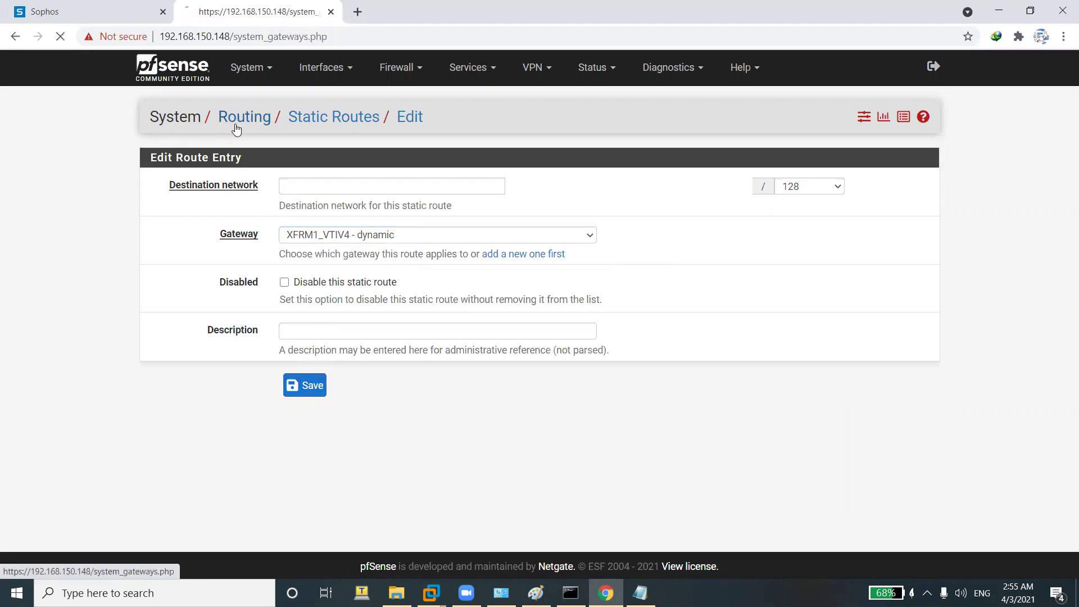
# Start a new gateway on the XFRM1 interface, named XFRM1, with the gateway address 172.16.17.100.
pyautogui.click(919, 304)
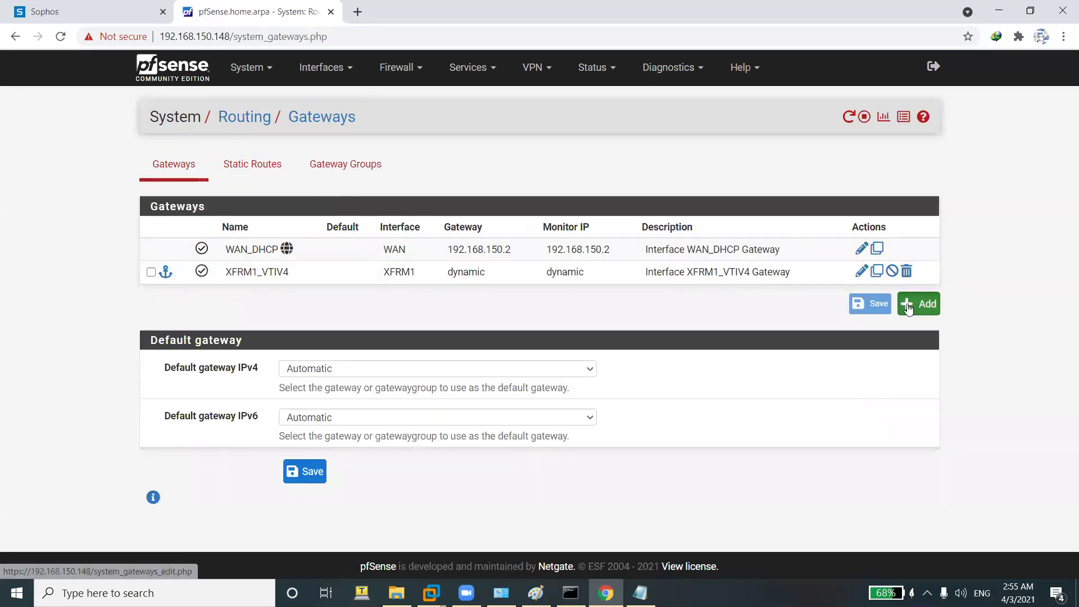
pyautogui.click(352, 234)
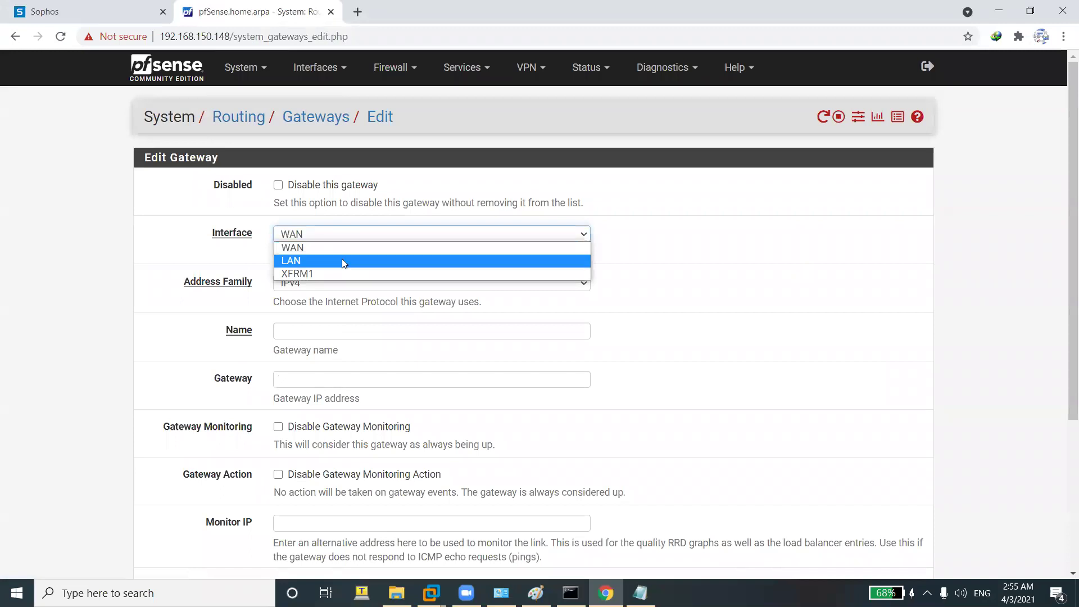
pyautogui.click(339, 273)
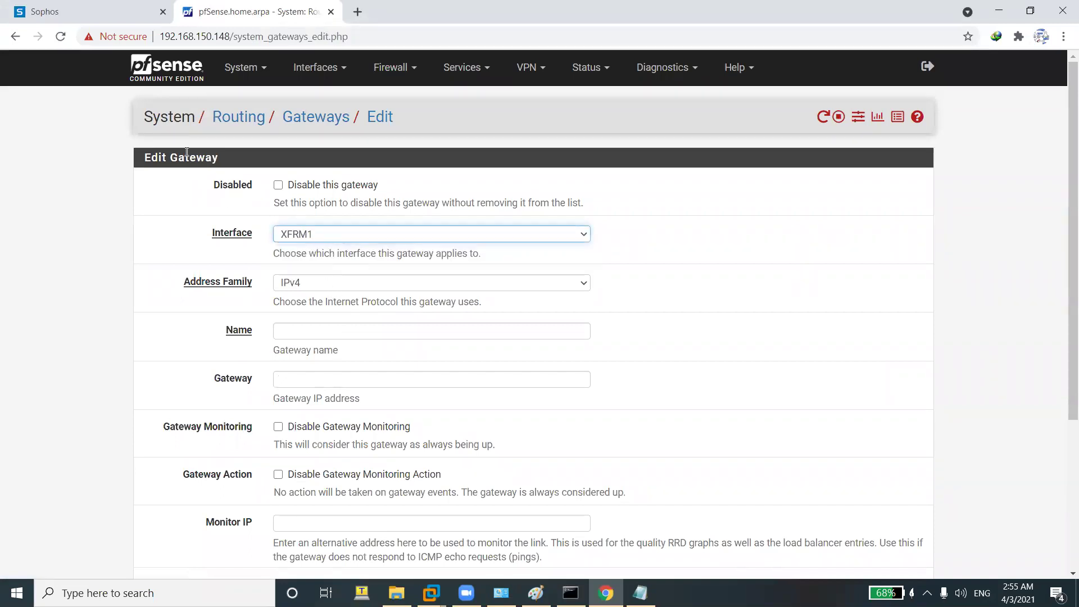
pyautogui.click(328, 331)
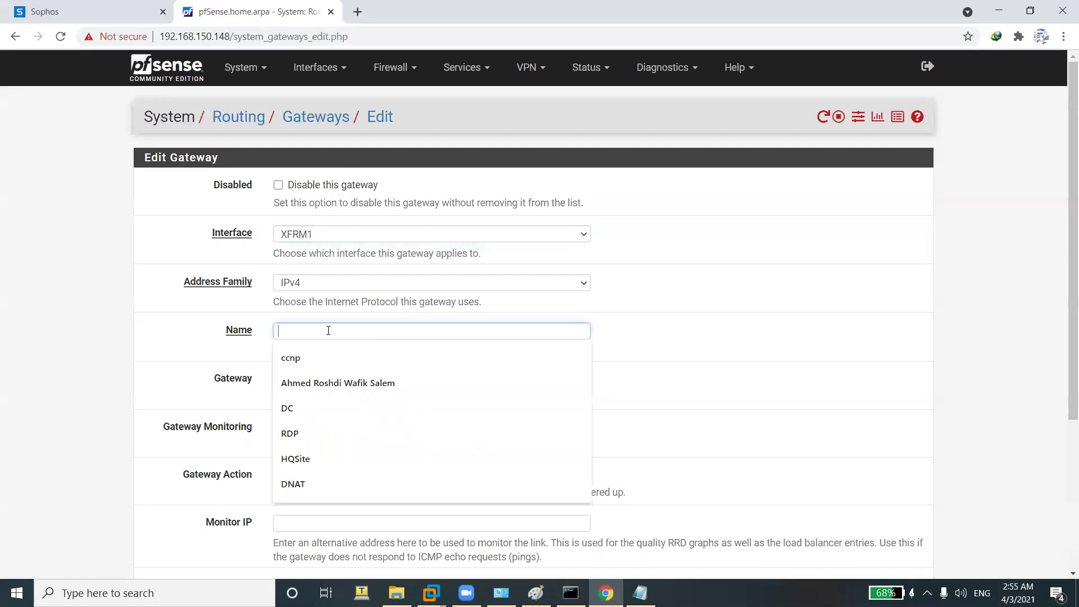
pyautogui.click(332, 239)
pyautogui.click(301, 233)
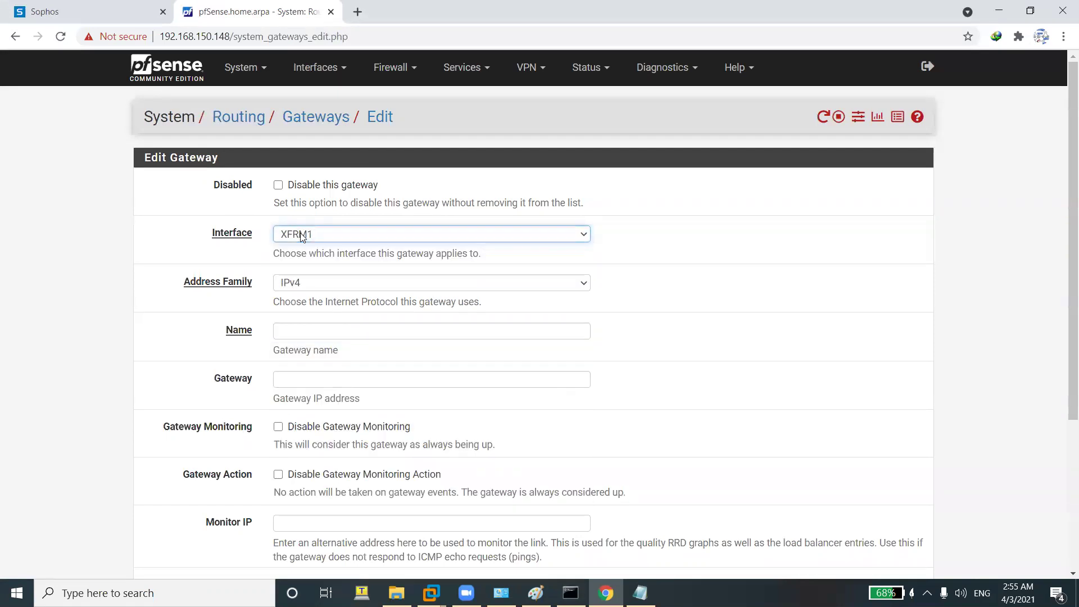
pyautogui.click(313, 333)
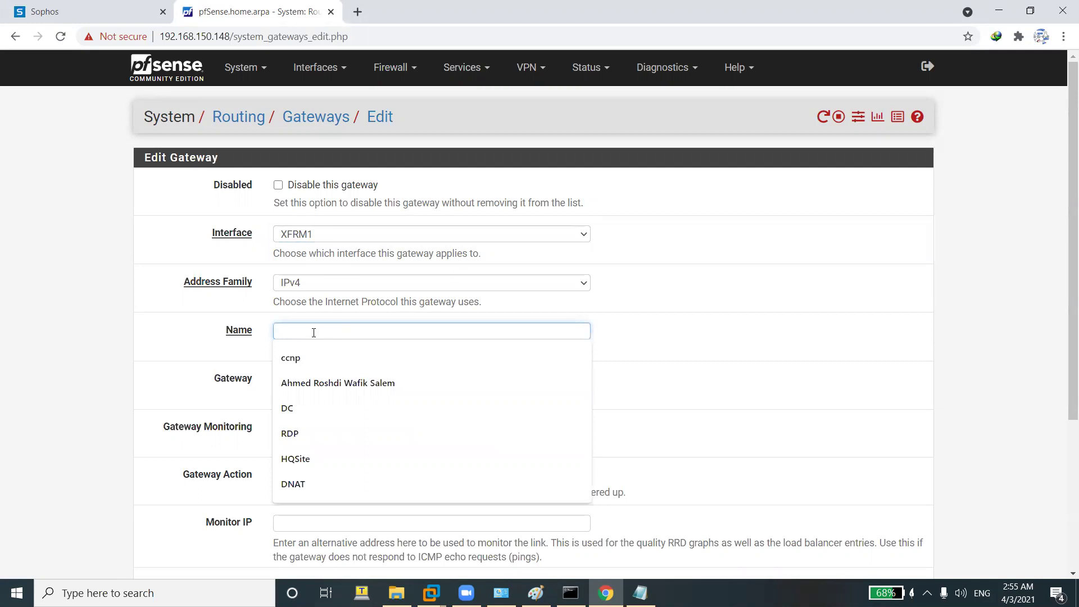
pyautogui.write('XFRM1')
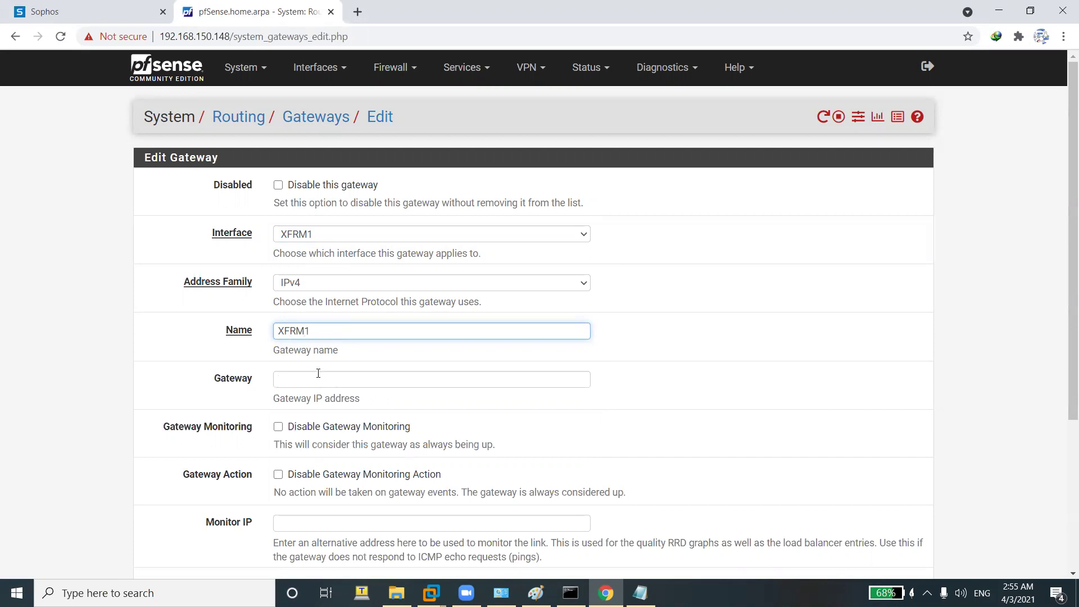
pyautogui.click(319, 376)
pyautogui.write('172')
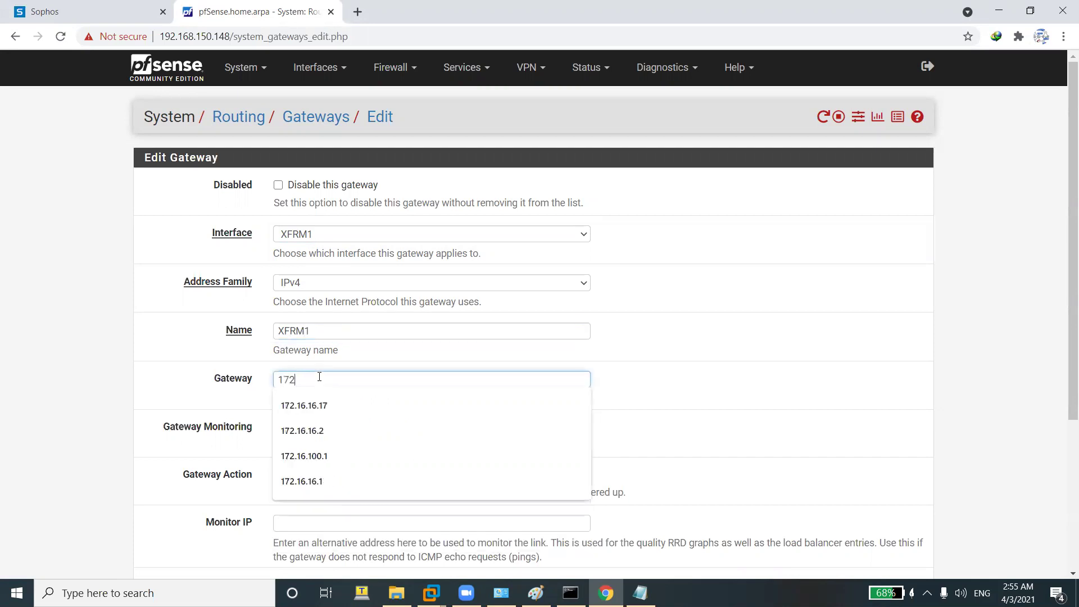
pyautogui.write('.16.17.100')
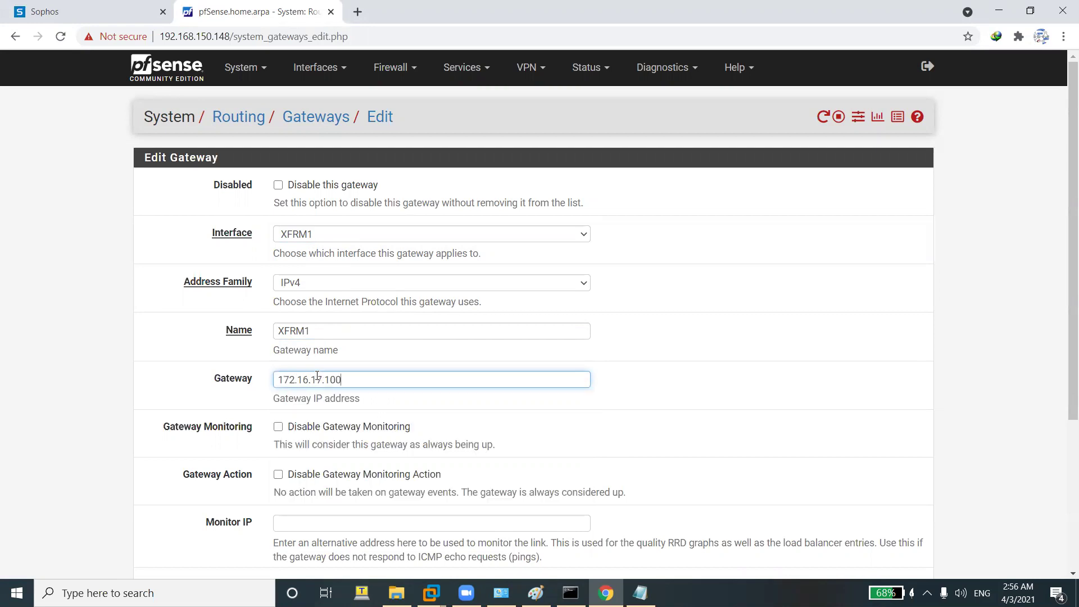
# Set the new gateway's monitor IP to 172.16.17.1 and try to save the gateway.
pyautogui.scroll(-4, 318, 375)
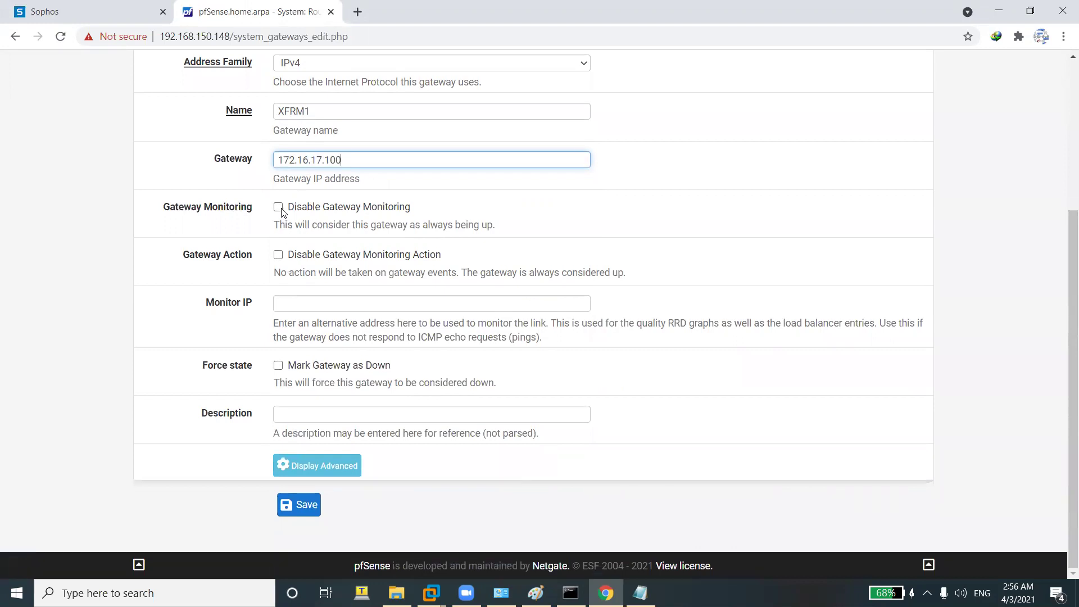
pyautogui.click(285, 307)
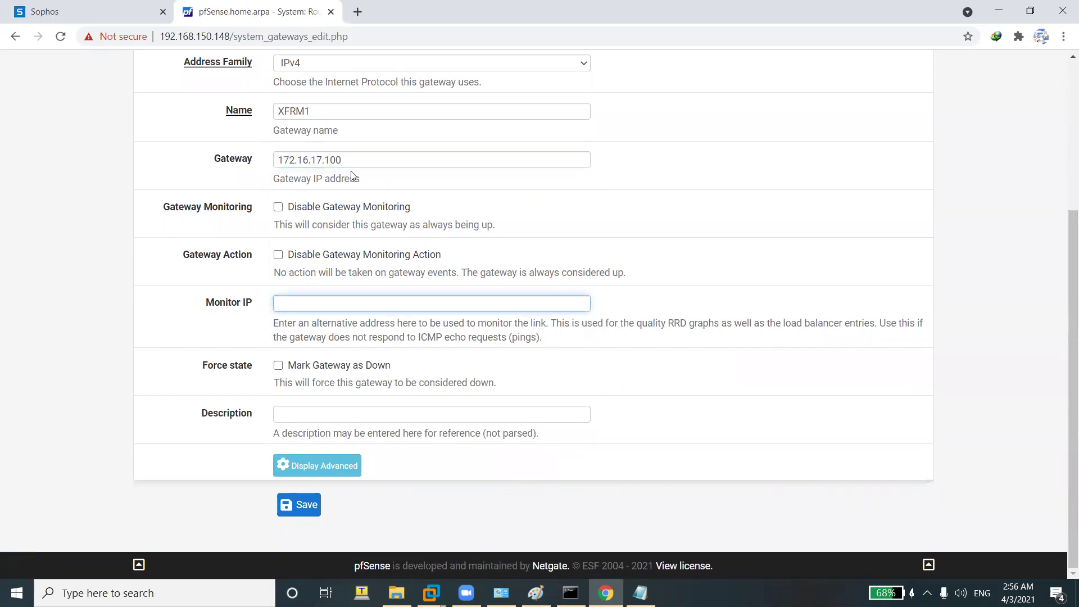
pyautogui.click(261, 168)
pyautogui.rightClick(298, 162)
pyautogui.click(330, 212)
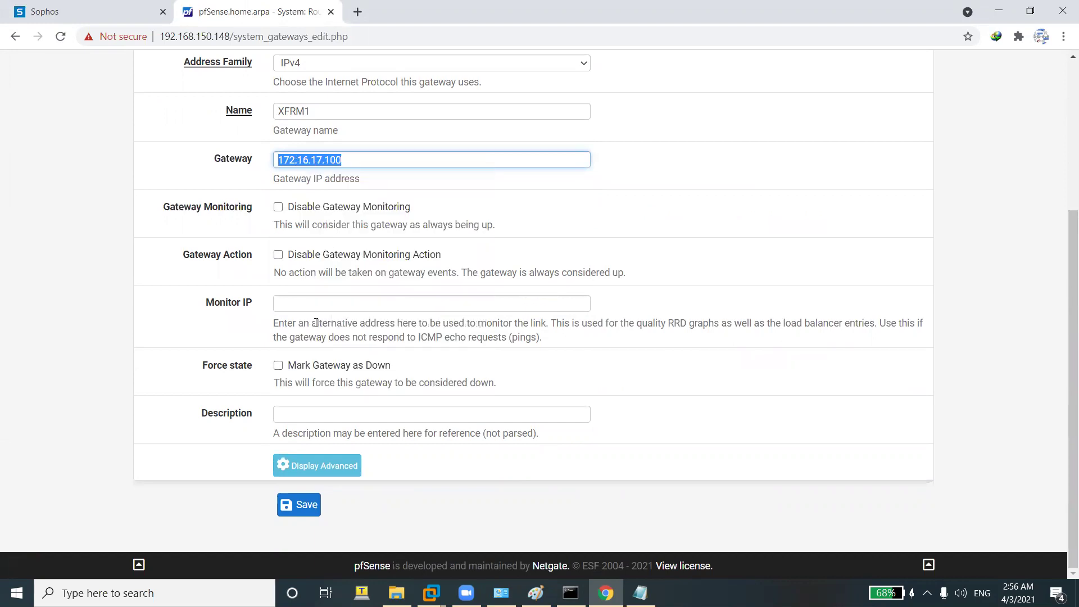
pyautogui.click(315, 303)
pyautogui.rightClick(316, 304)
pyautogui.click(359, 407)
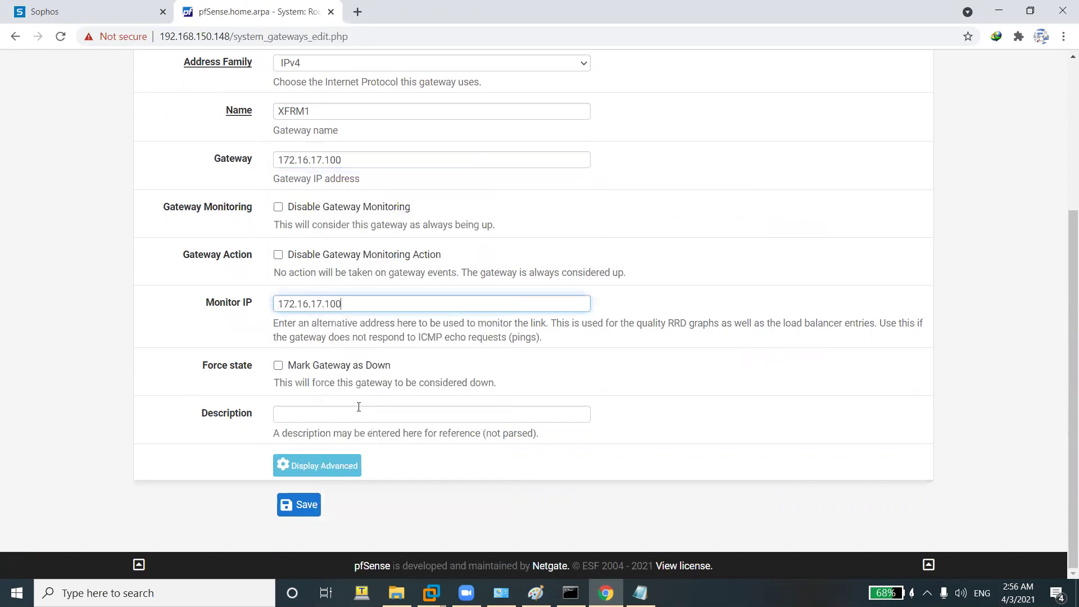
pyautogui.press('BackSpace')
pyautogui.press('BackSpace')
pyautogui.click(303, 506)
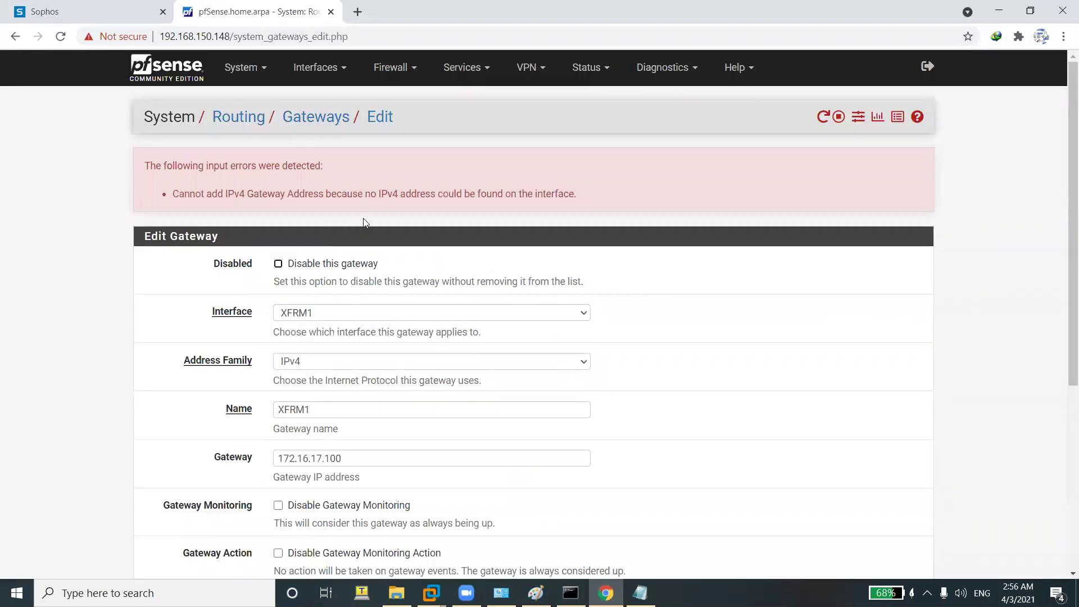
# Clear the monitor IP, try to save the XFRM1 gateway again and return to the gateway list.
pyautogui.scroll(-5, 402, 259)
pyautogui.moveTo(342, 304); pyautogui.dragTo(120, 304)
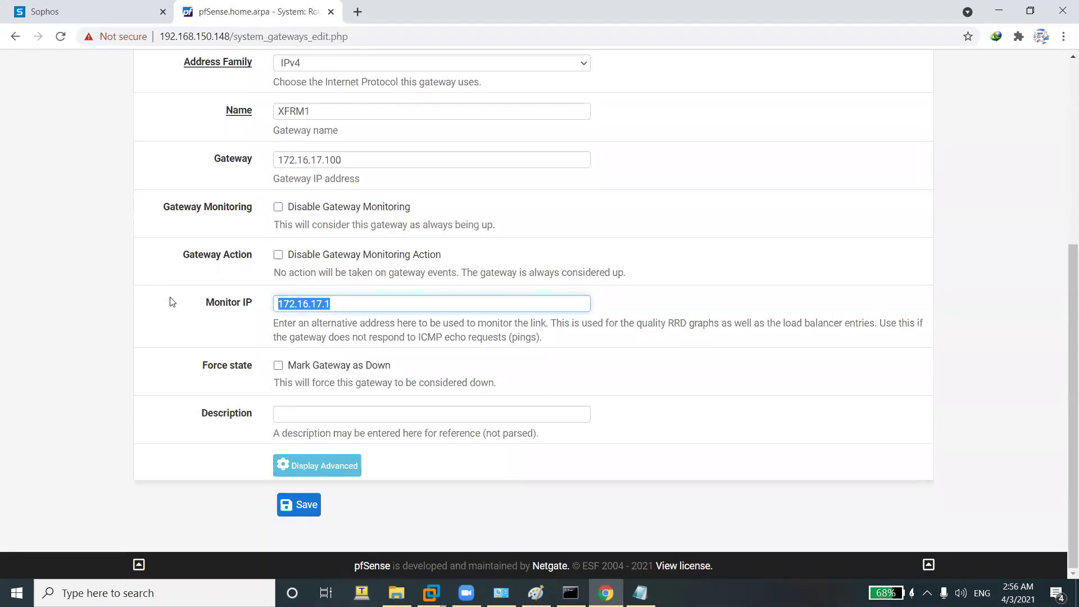
pyautogui.press('BackSpace')
pyautogui.click(280, 502)
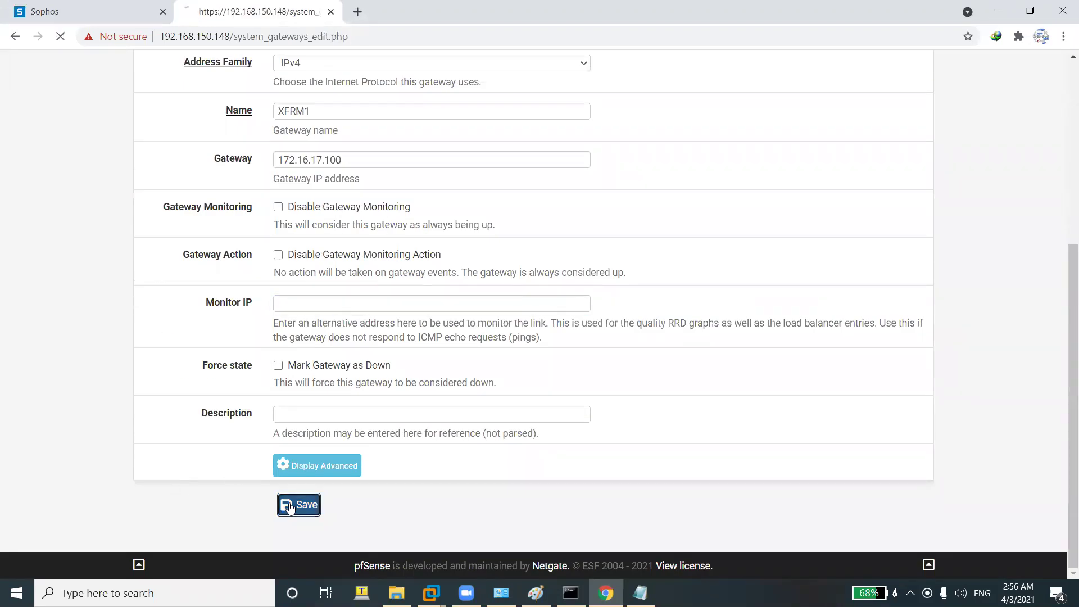
pyautogui.click(252, 119)
# Reopen the XFRM1_VTIV4 gateway, save it with its dynamic address and apply the gateway changes.
pyautogui.click(522, 274)
pyautogui.scroll(-5, 373, 298)
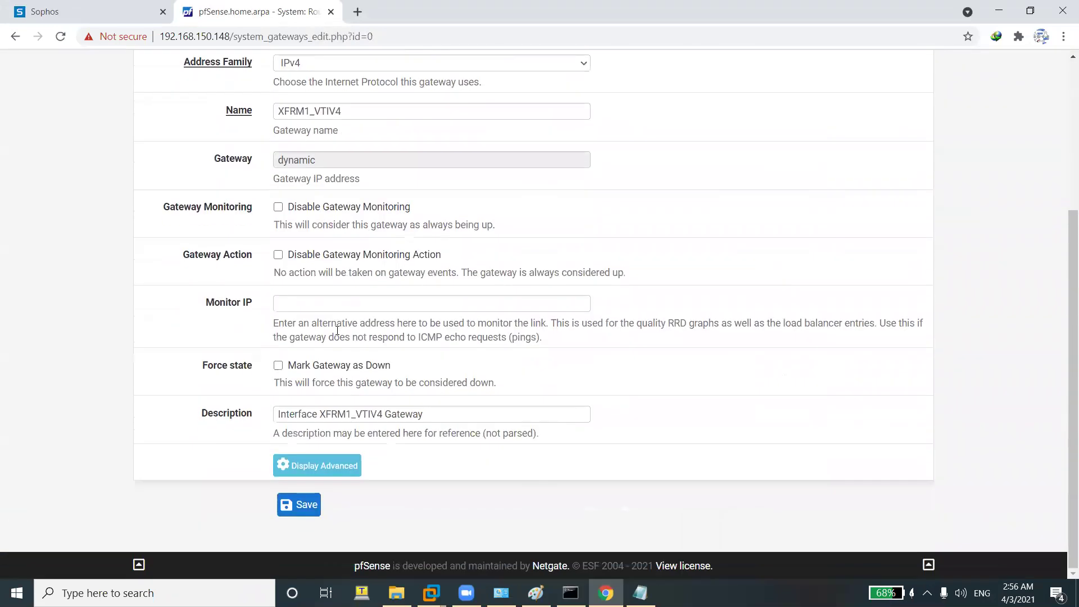
pyautogui.click(309, 502)
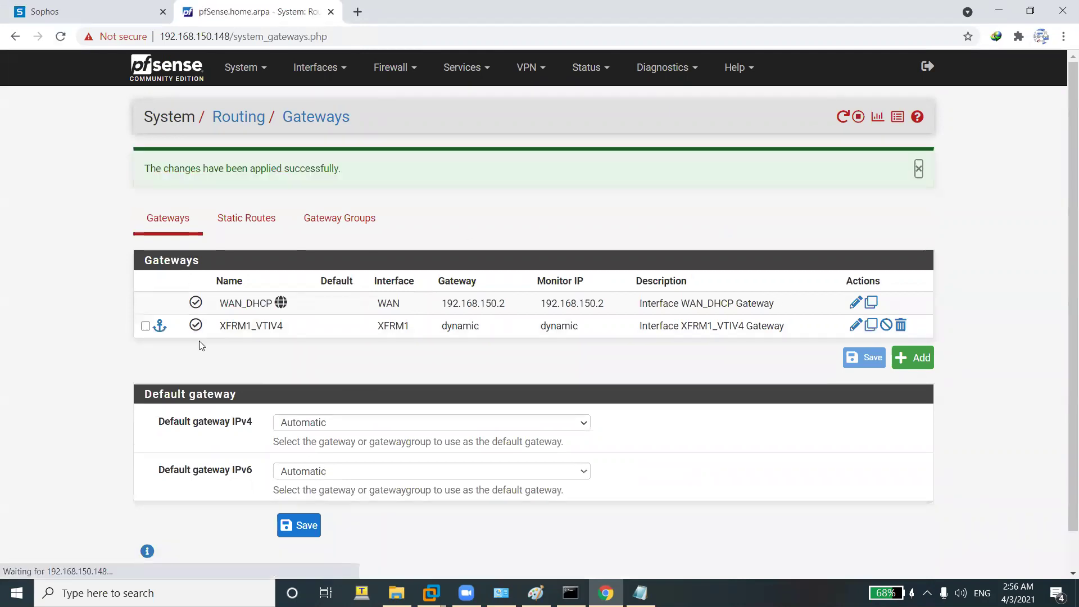
pyautogui.moveTo(467, 325); pyautogui.dragTo(145, 306)
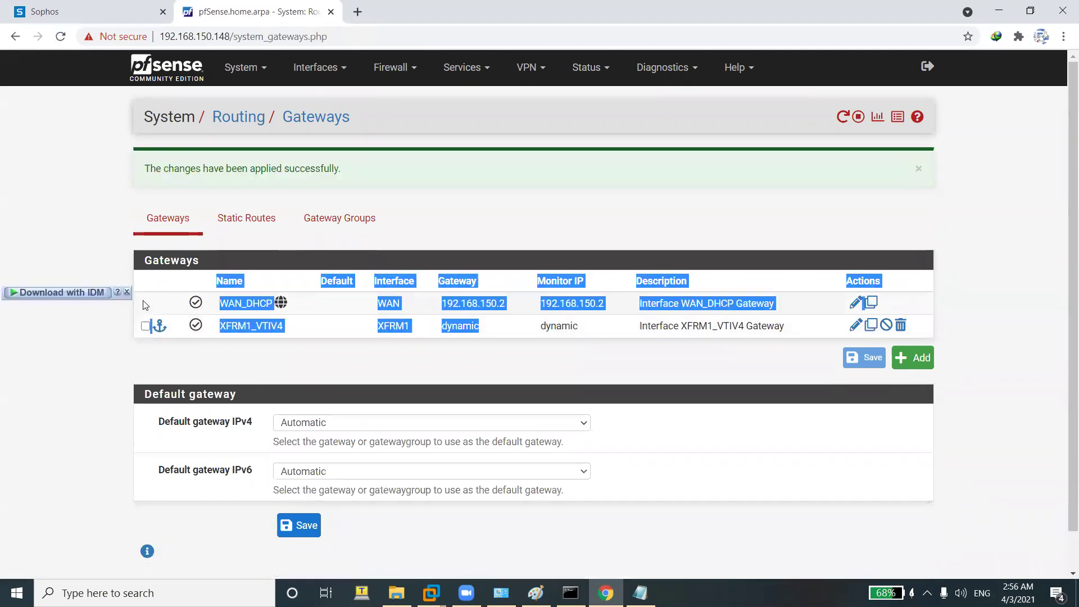
# Switch to the Sophos firewall and save the xfrm1 interface with IPv4 address 172.16.17.100 and netmask /24, accepting the interface update.
pyautogui.click(55, 10)
pyautogui.click(207, 392)
pyautogui.click(166, 562)
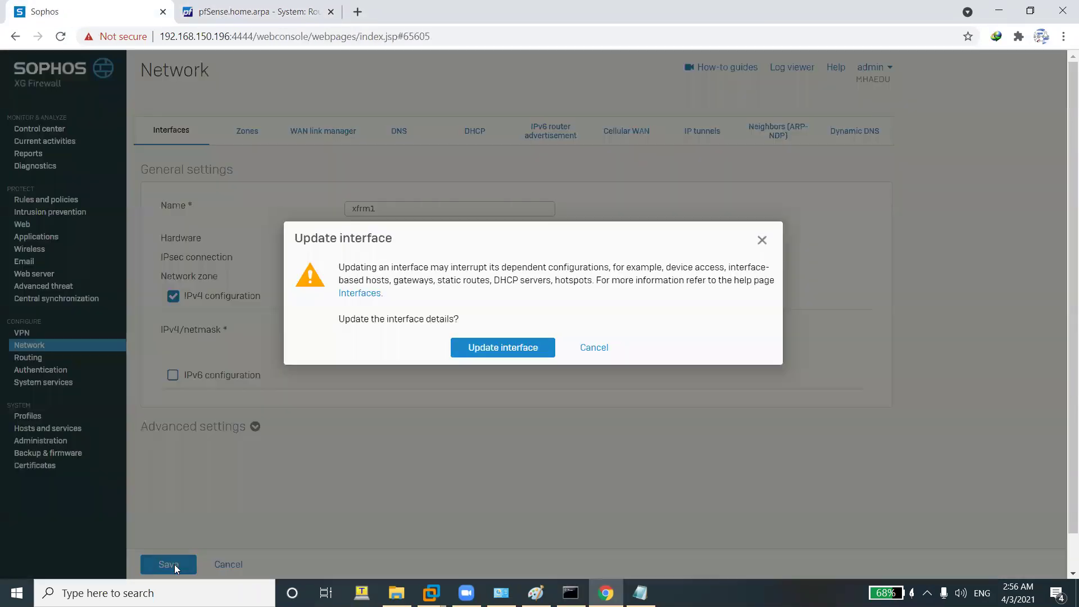
pyautogui.click(481, 351)
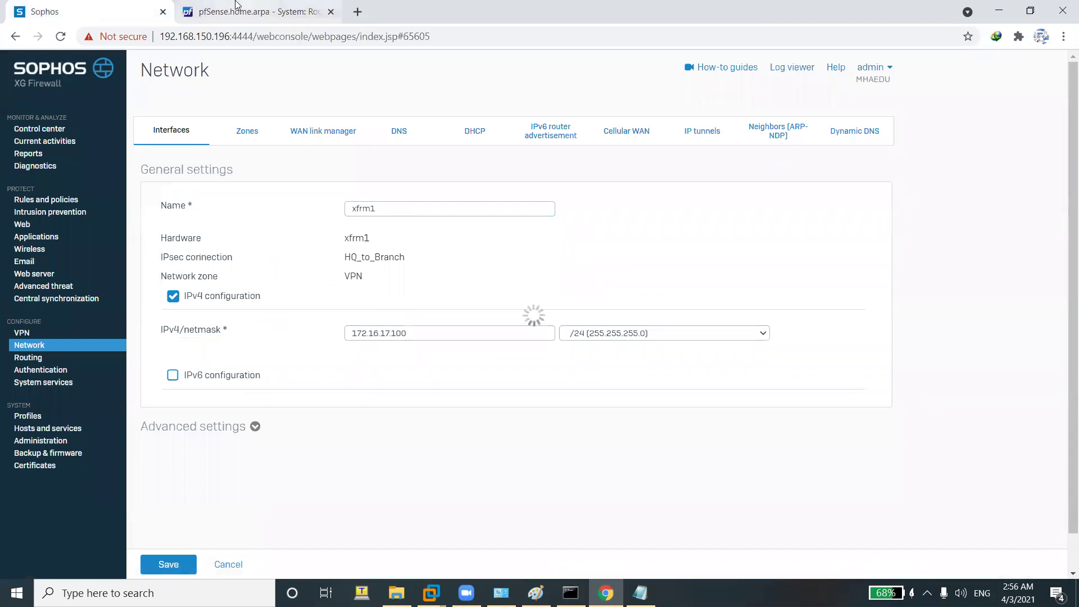
# Return to pfSense, check the XFRM1_VTIV4 gateway's monitor IP and review the remote subnet of the IPsec tunnel's phase 2 entry.
pyautogui.click(253, 13)
pyautogui.click(645, 373)
pyautogui.moveTo(580, 330); pyautogui.dragTo(538, 329)
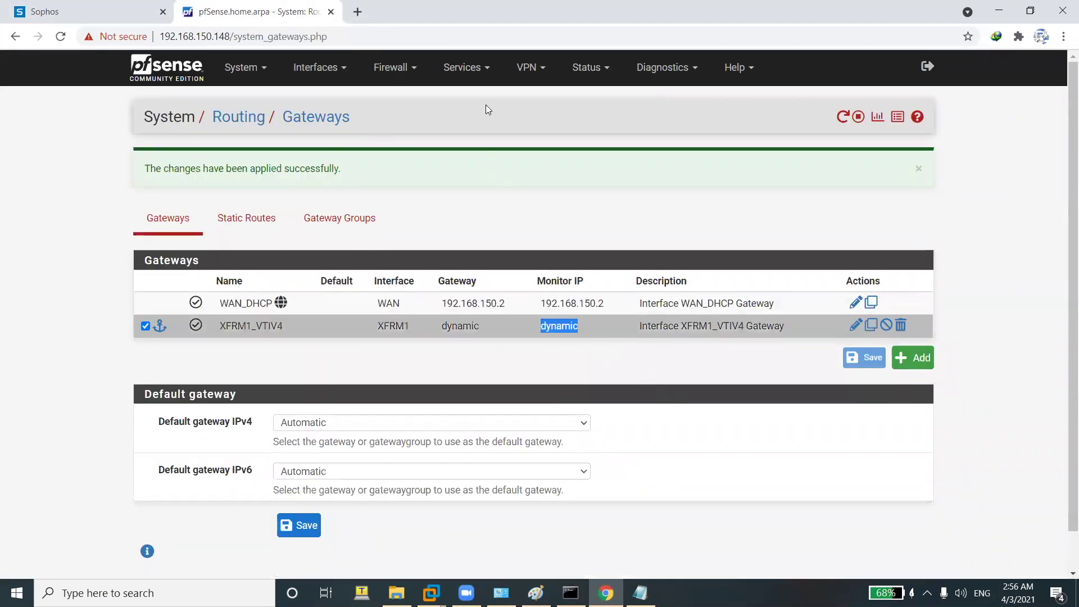
pyautogui.click(531, 68)
pyautogui.click(539, 101)
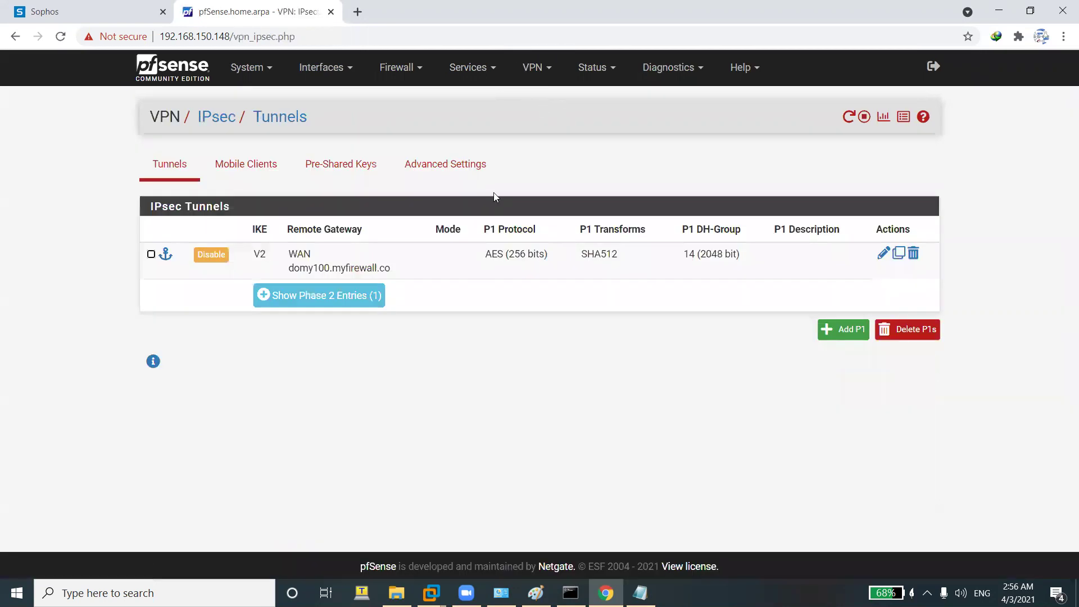
pyautogui.click(318, 294)
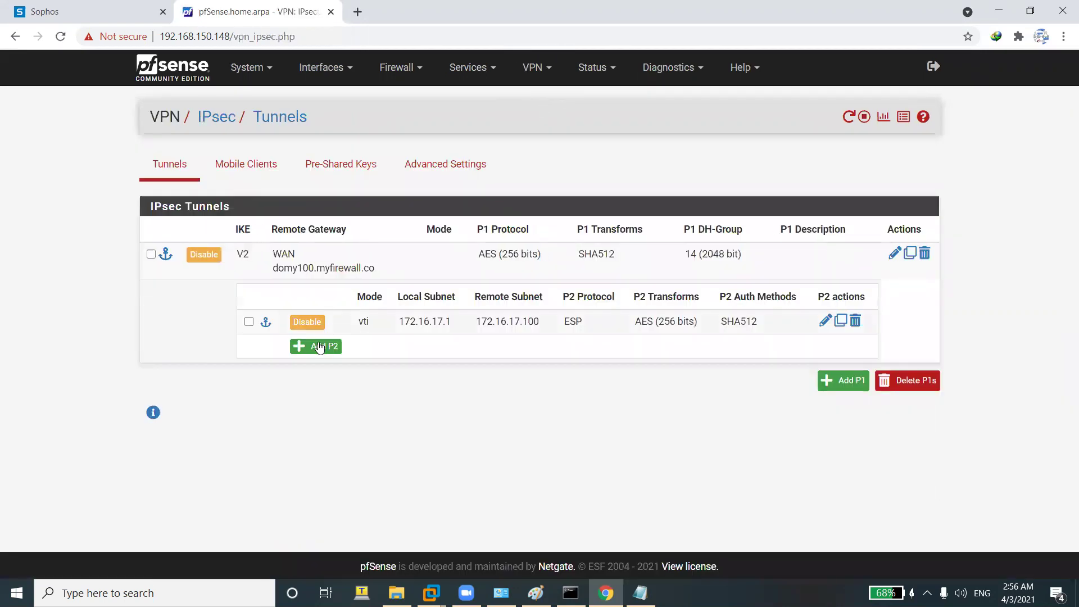
pyautogui.doubleClick(540, 325)
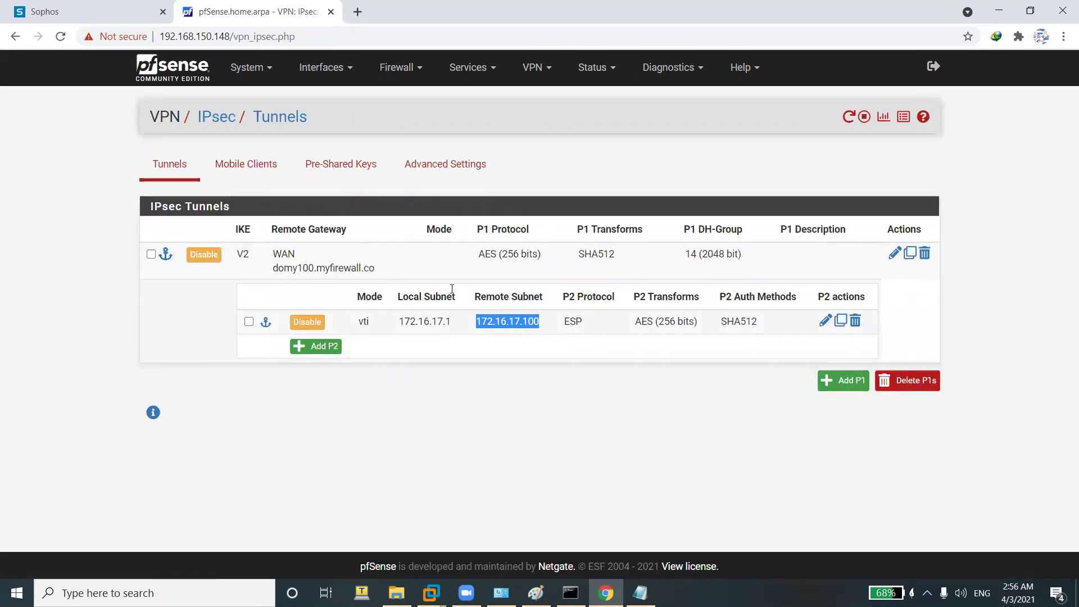
# Check the gateway list, disable the xfrm1 interface in its configuration, and save and apply the change.
pyautogui.click(197, 73)
pyautogui.click(246, 67)
pyautogui.click(264, 204)
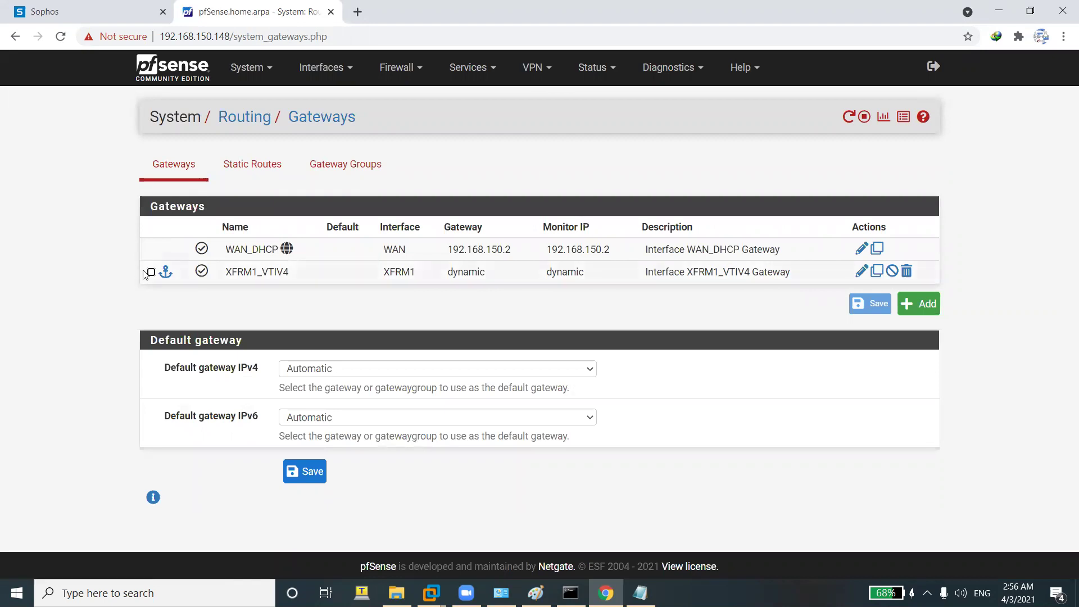
pyautogui.click(323, 67)
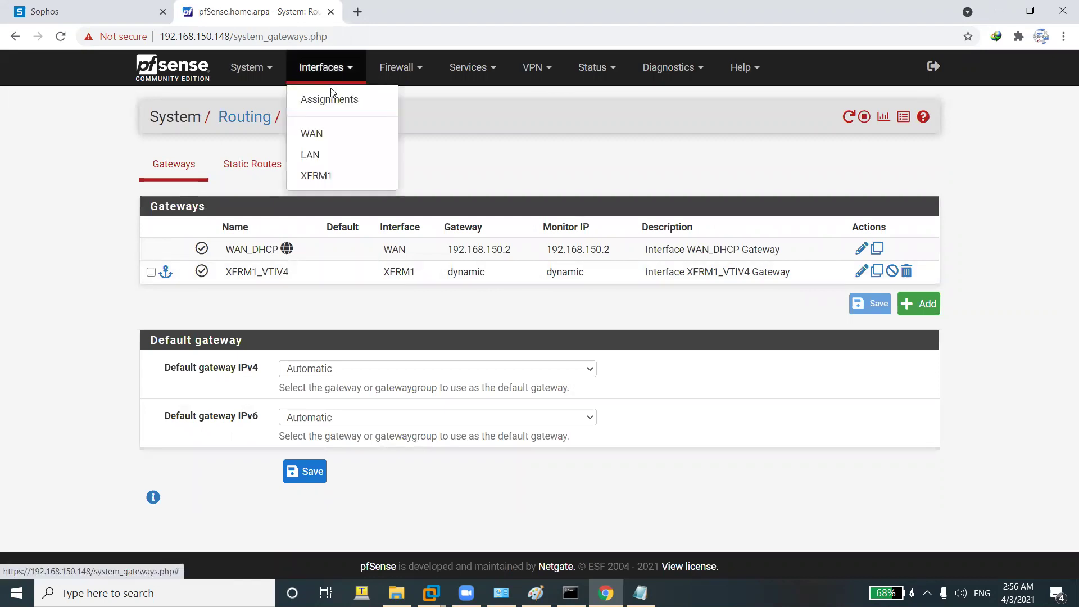
pyautogui.click(330, 179)
pyautogui.click(294, 186)
pyautogui.scroll(-2, 311, 297)
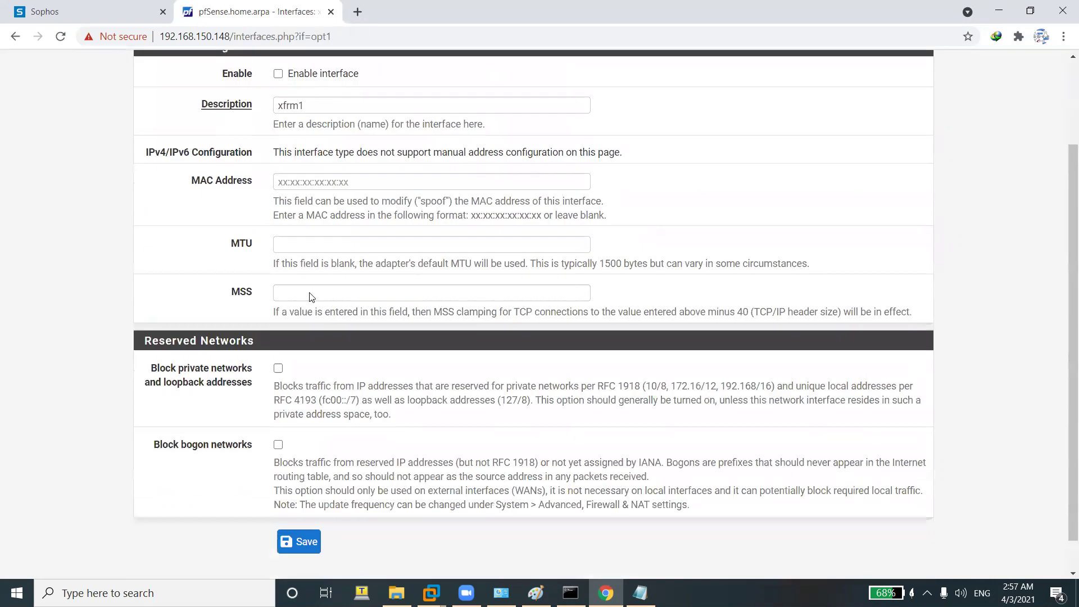
pyautogui.scroll(-1, 311, 297)
pyautogui.click(304, 502)
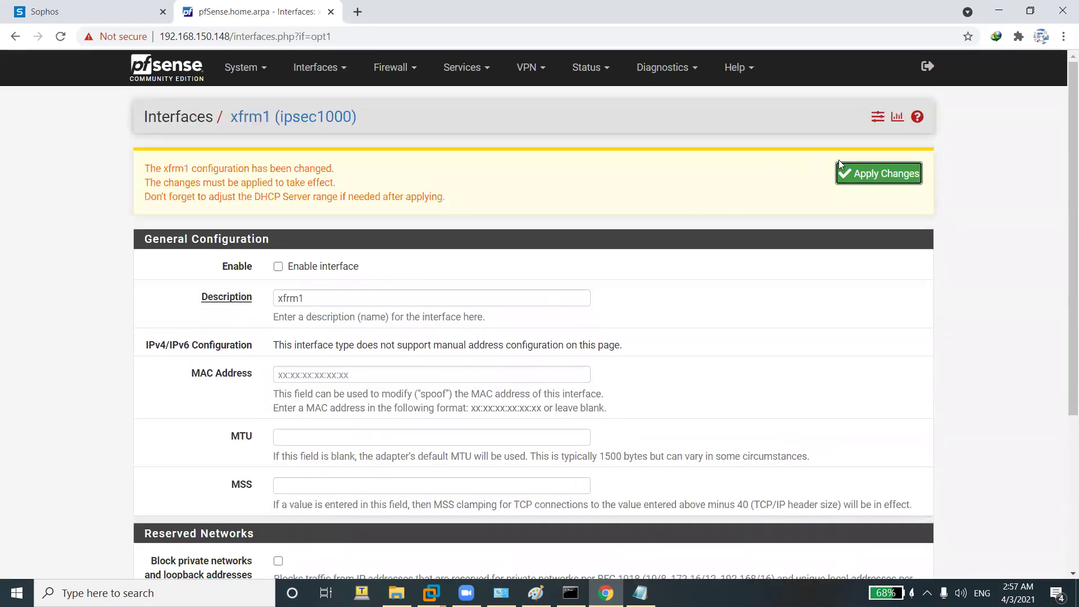
pyautogui.click(846, 172)
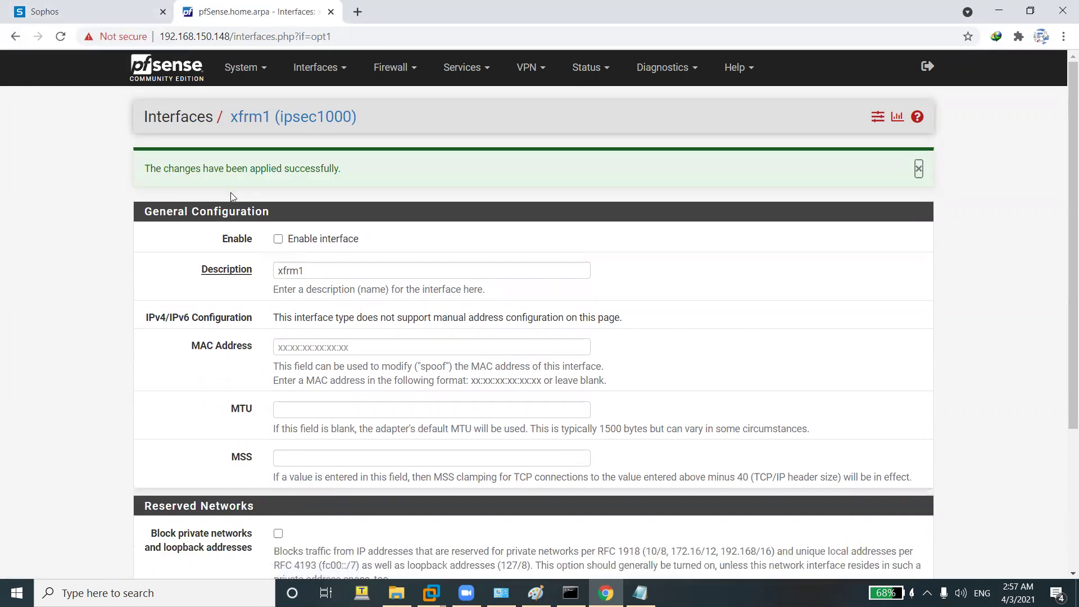
# Enable the xfrm1 interface again, then save and apply its configuration.
pyautogui.click(276, 240)
pyautogui.scroll(-4, 276, 245)
pyautogui.click(296, 503)
pyautogui.click(860, 175)
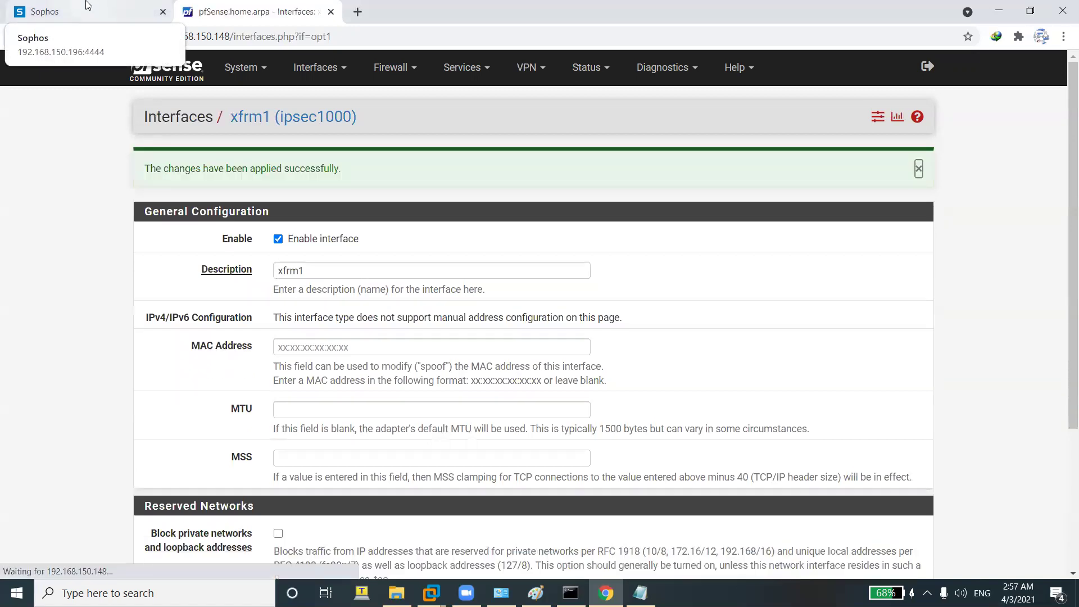
pyautogui.click(87, 7)
pyautogui.click(225, 4)
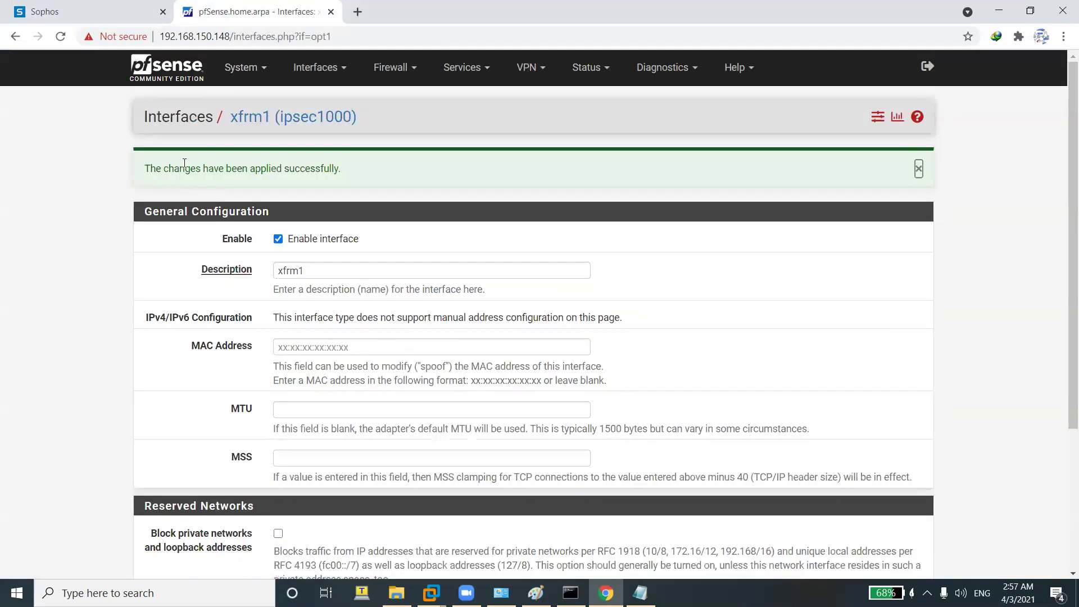
# Open the XFRM1_VTIV4 gateway from the routing gateway list, disable it and save it.
pyautogui.click(187, 79)
pyautogui.click(246, 68)
pyautogui.click(248, 223)
pyautogui.doubleClick(558, 266)
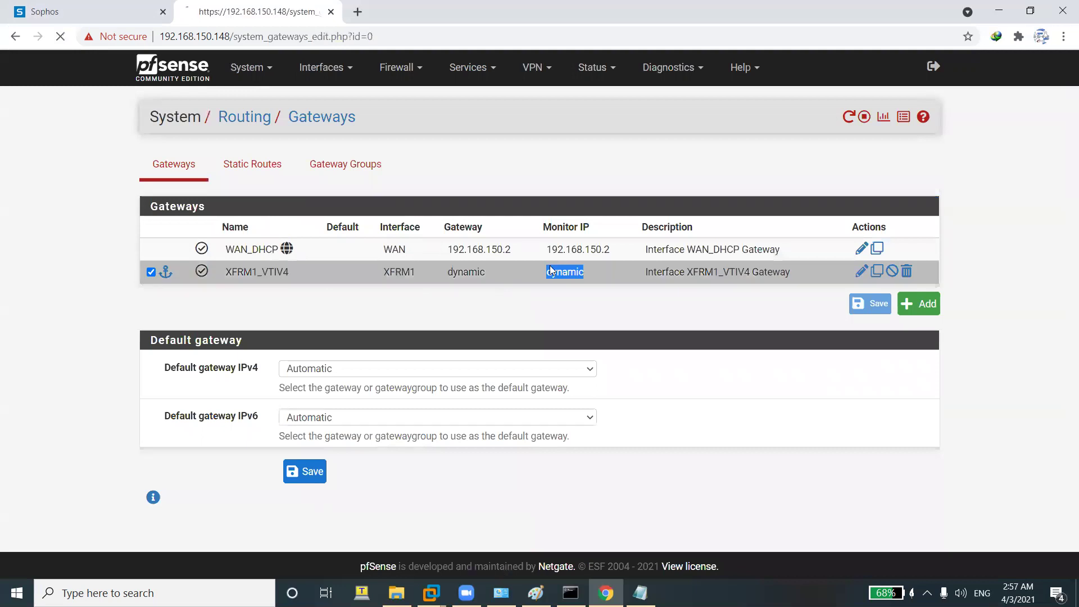
pyautogui.doubleClick(369, 331)
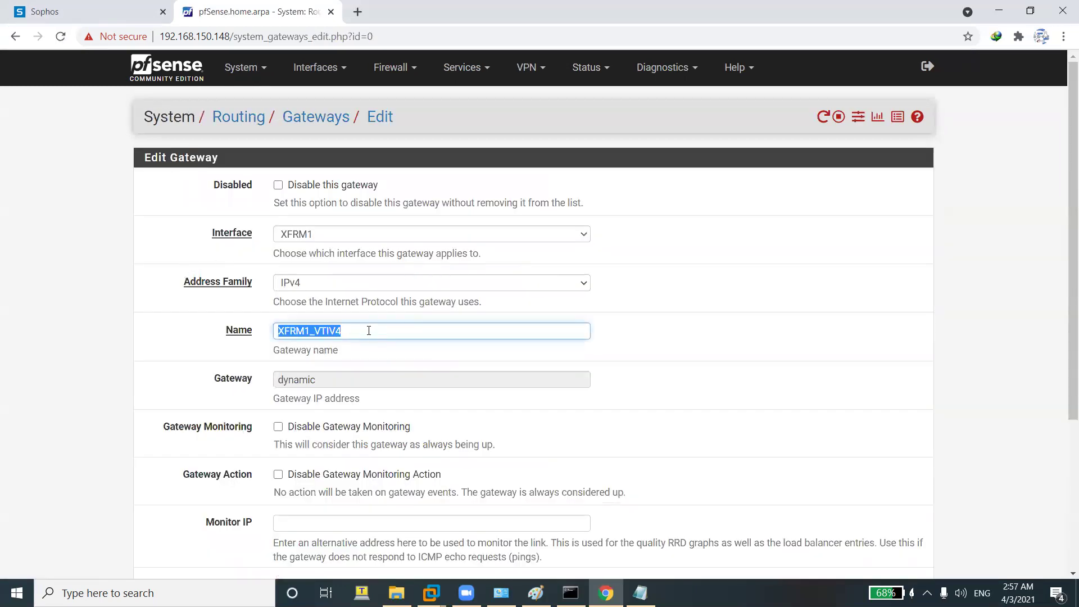
pyautogui.click(488, 297)
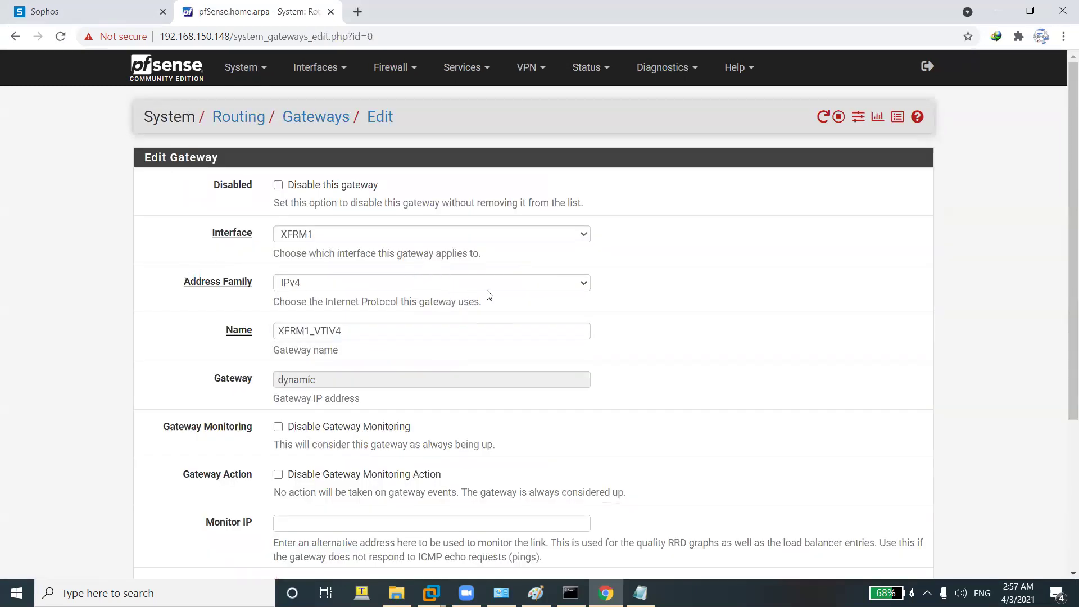
pyautogui.click(278, 185)
pyautogui.scroll(-1, 346, 256)
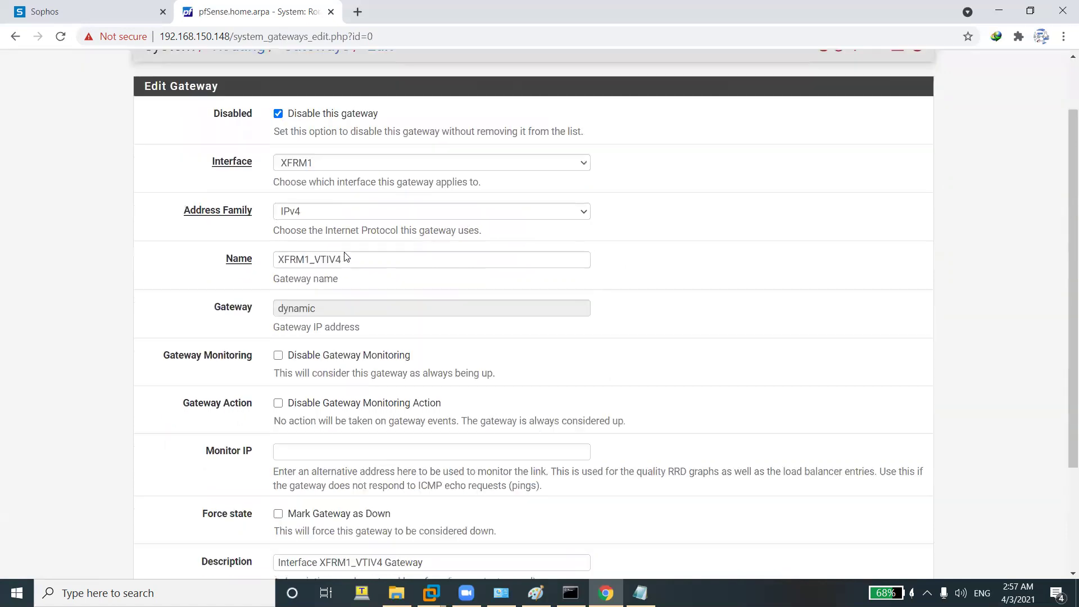
pyautogui.scroll(-2, 346, 257)
pyautogui.click(298, 508)
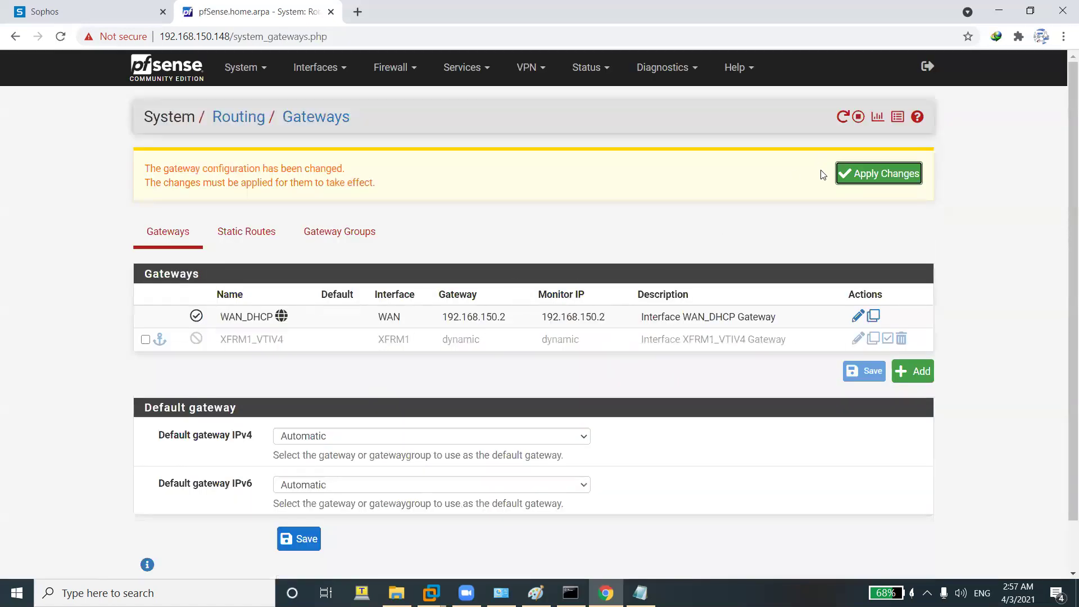
# Apply the pending gateway changes and try to add an IPv4 gateway on XFRM1 with address 172.16.17.100.
pyautogui.click(894, 173)
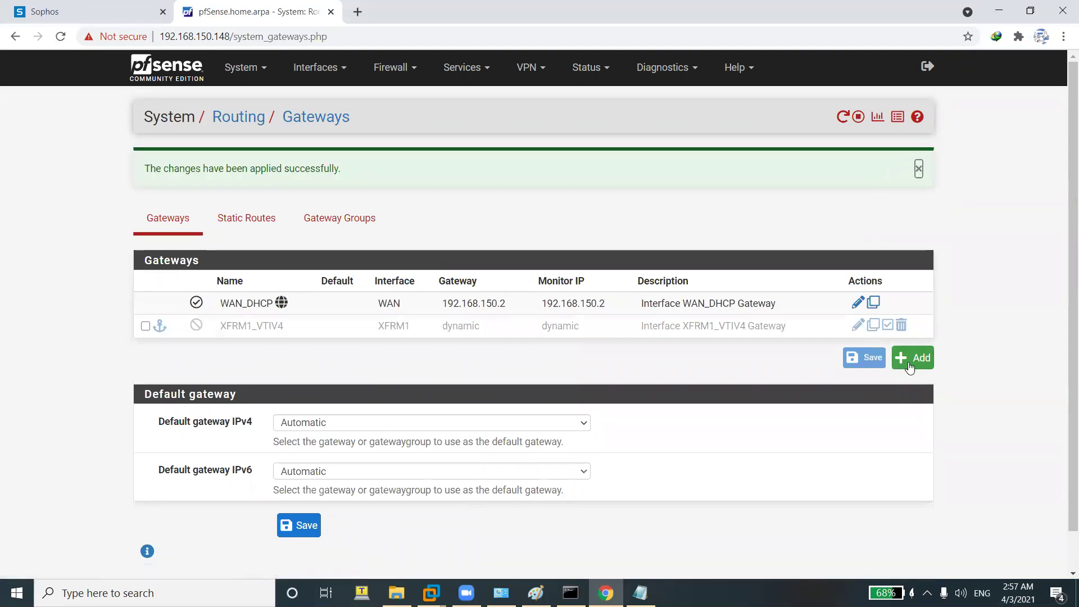
pyautogui.click(910, 367)
pyautogui.click(325, 237)
pyautogui.click(325, 273)
pyautogui.rightClick(316, 376)
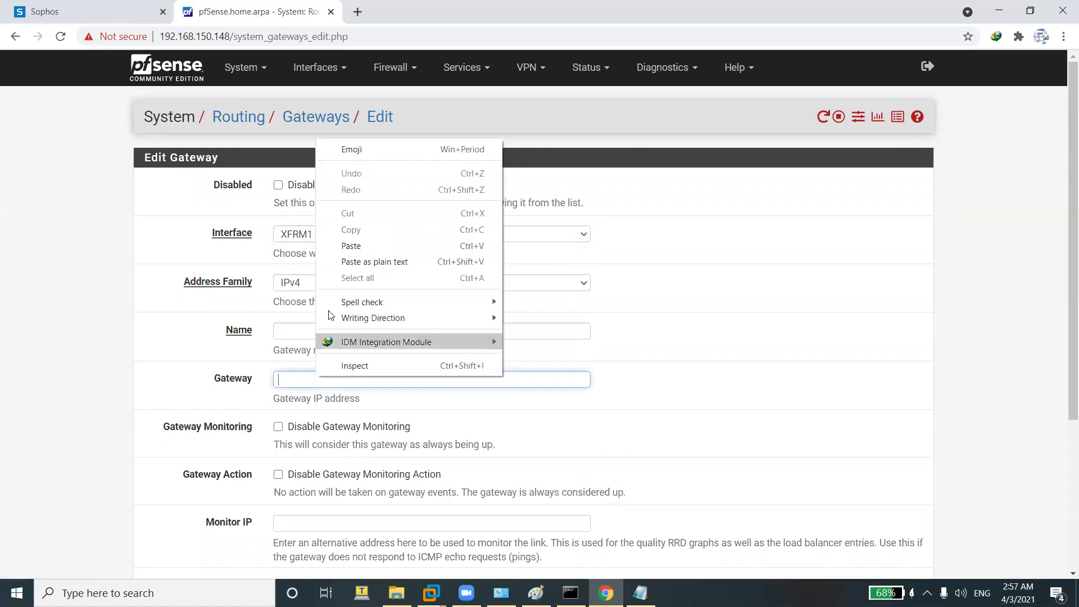
pyautogui.click(351, 244)
pyautogui.scroll(-4, 587, 335)
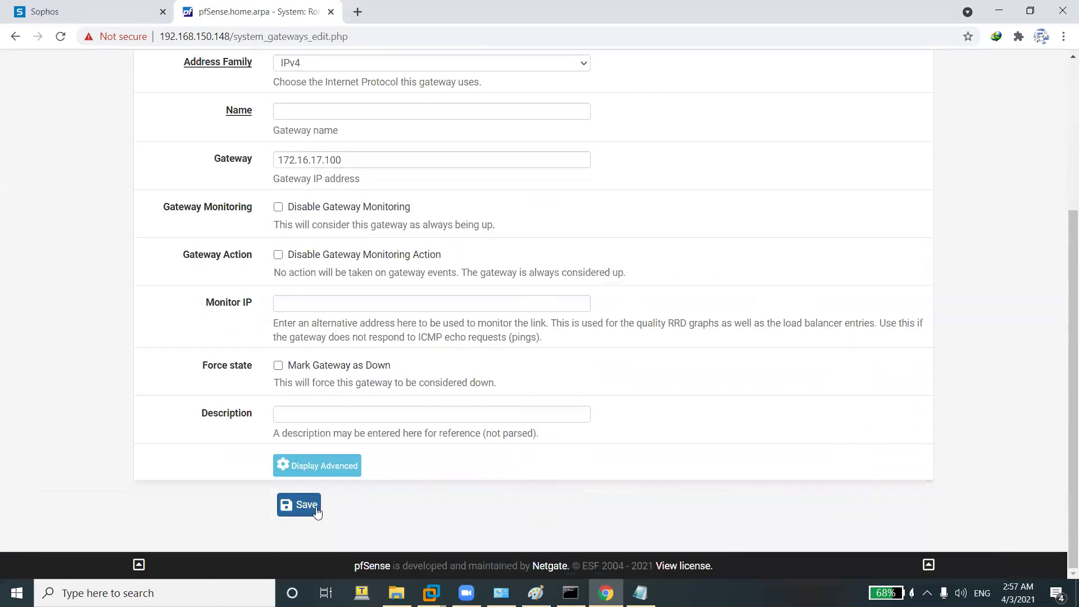
pyautogui.click(299, 504)
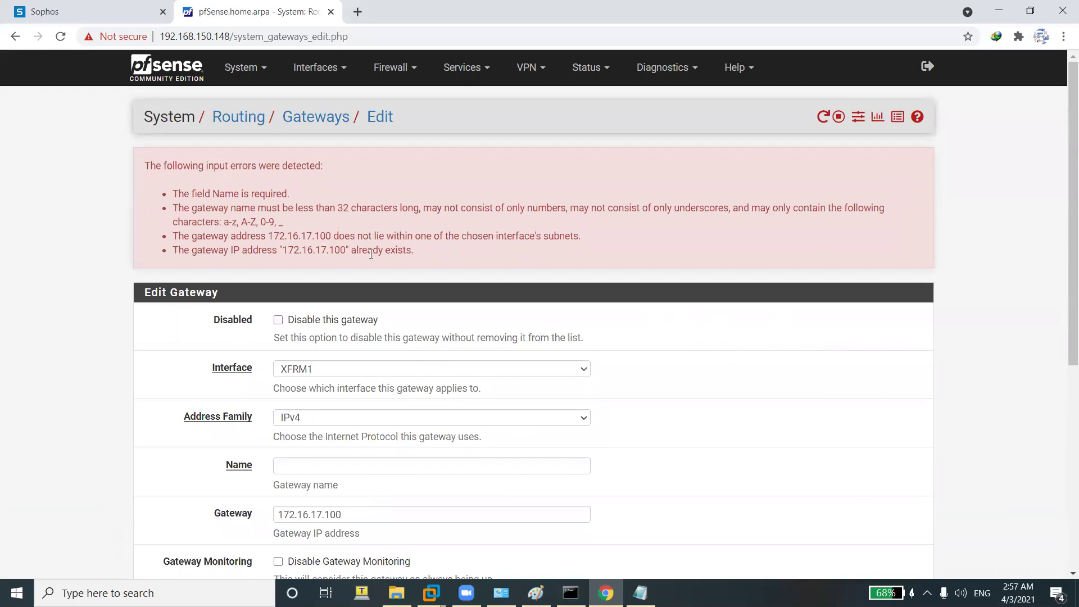
# Name the new gateway XFRM1_Gateway, keep XFRM1 as its interface, and try to save it again.
pyautogui.click(335, 370)
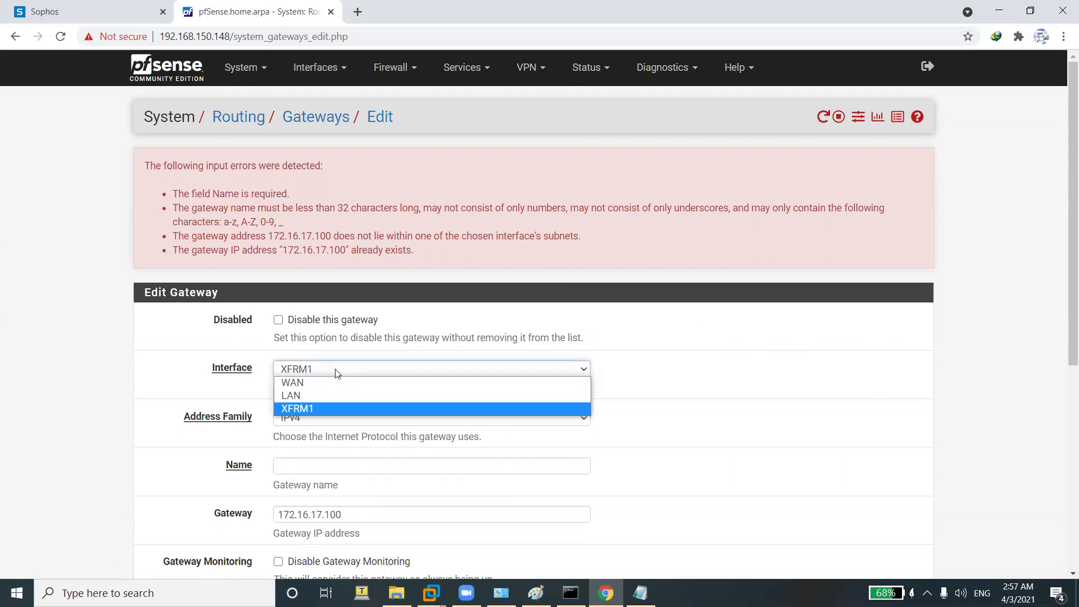
pyautogui.click(335, 372)
pyautogui.click(338, 467)
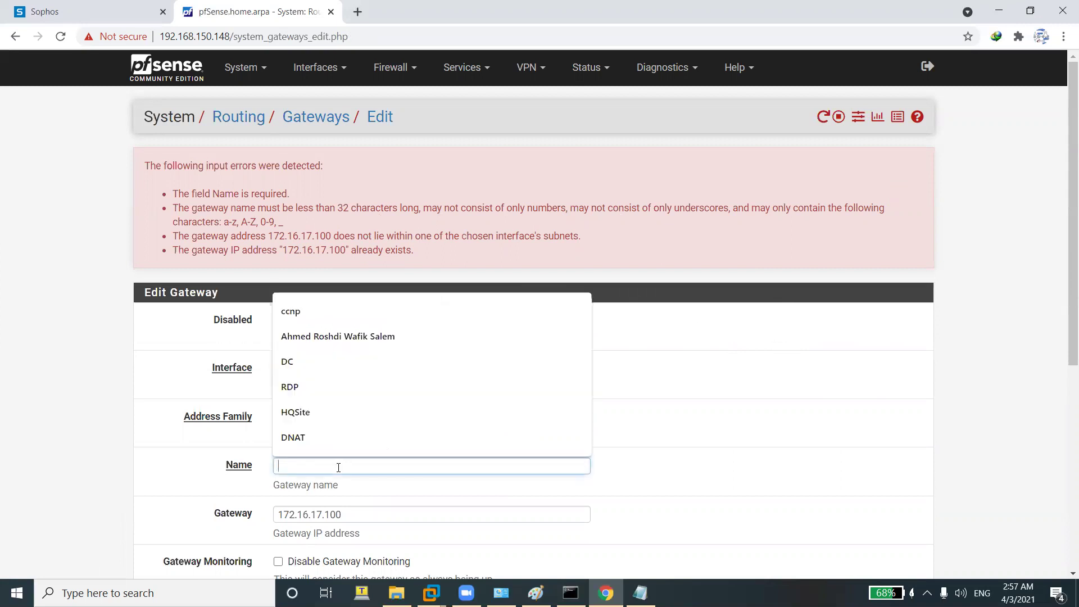
pyautogui.rightClick(339, 467)
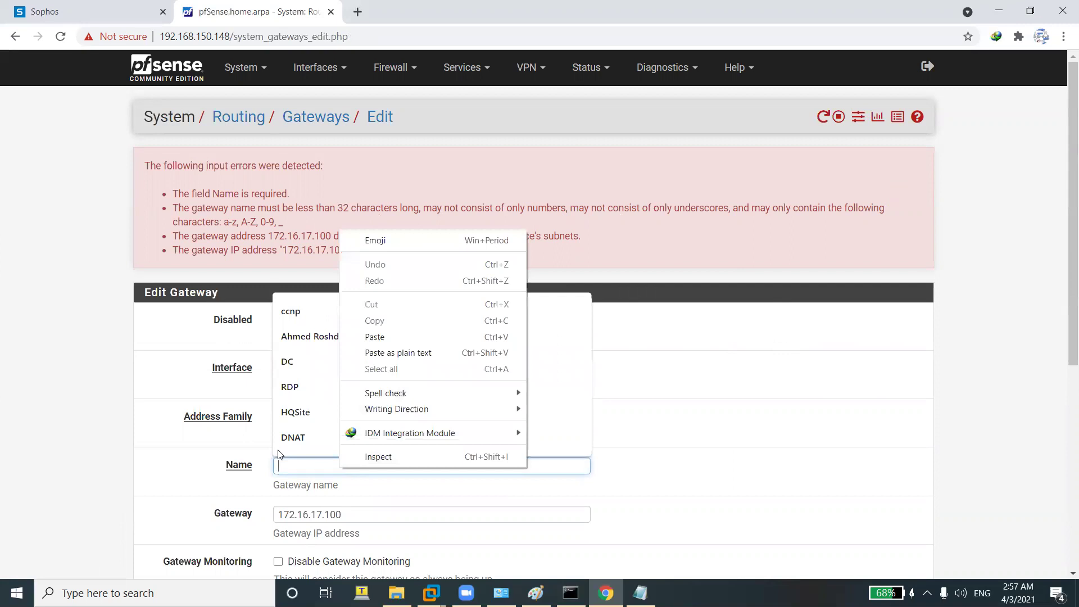
pyautogui.click(294, 468)
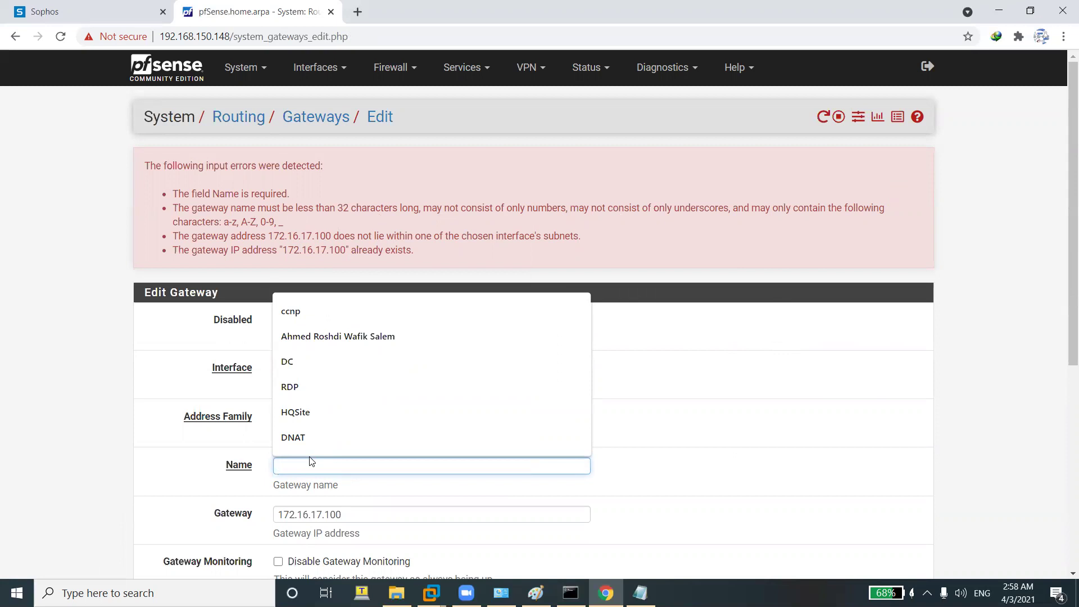
pyautogui.click(771, 358)
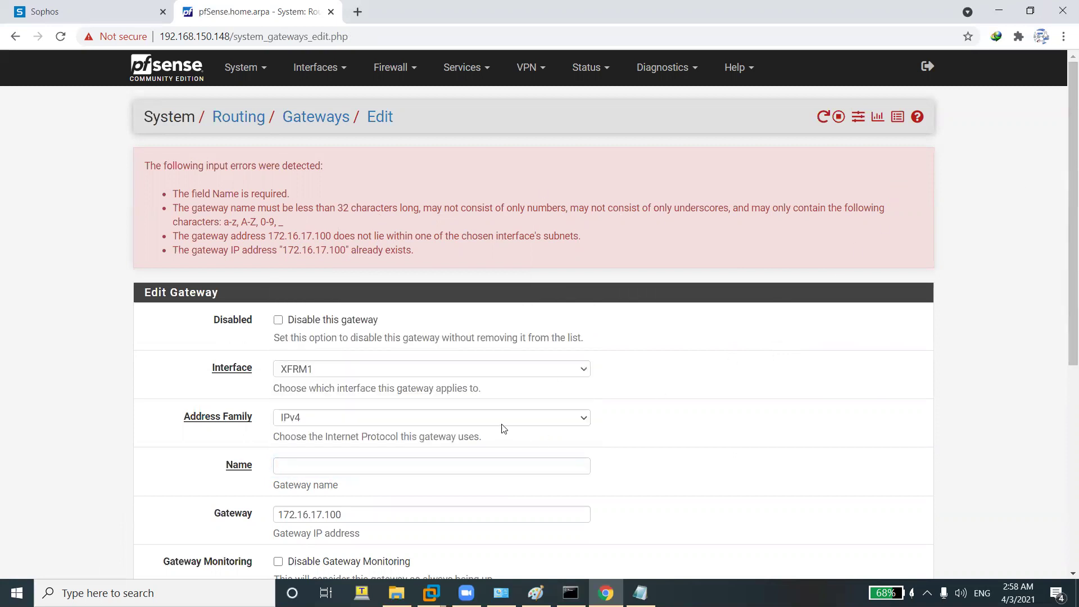
pyautogui.click(317, 370)
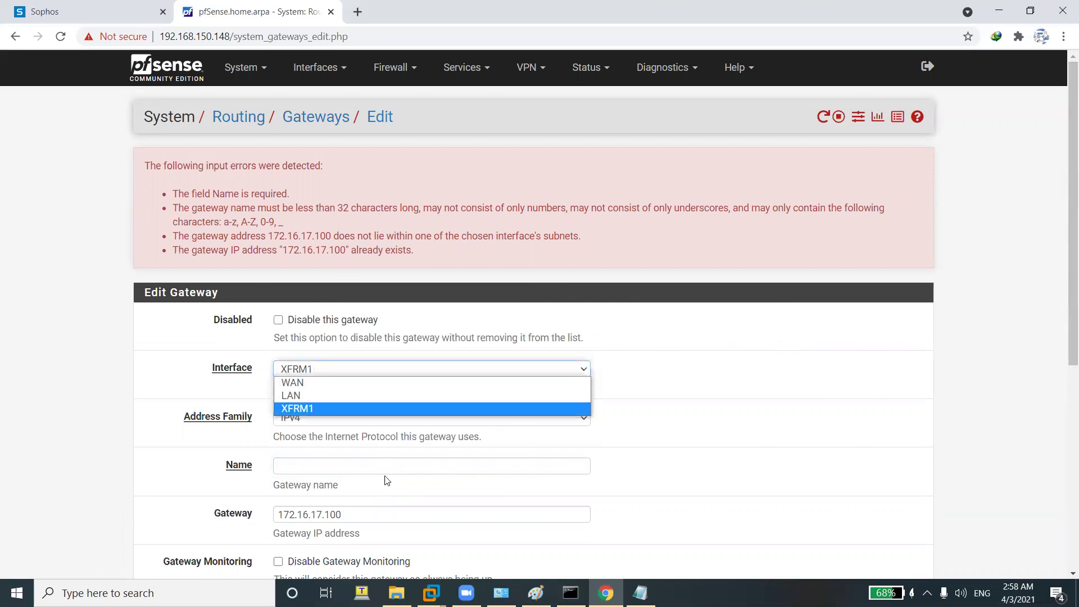
pyautogui.click(365, 467)
pyautogui.write('X')
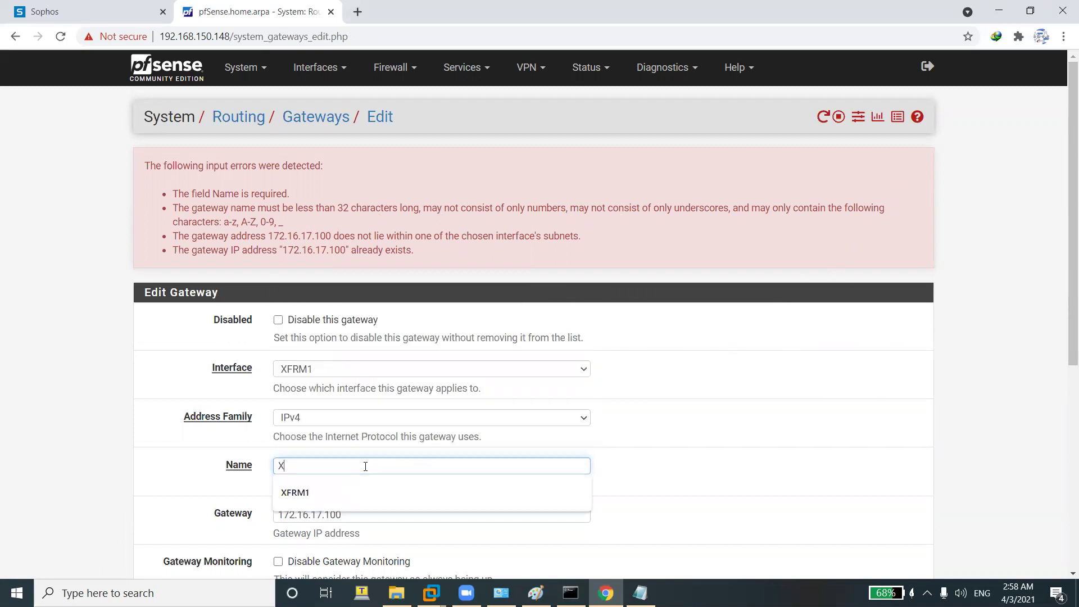
pyautogui.write('FRM1_Gateway')
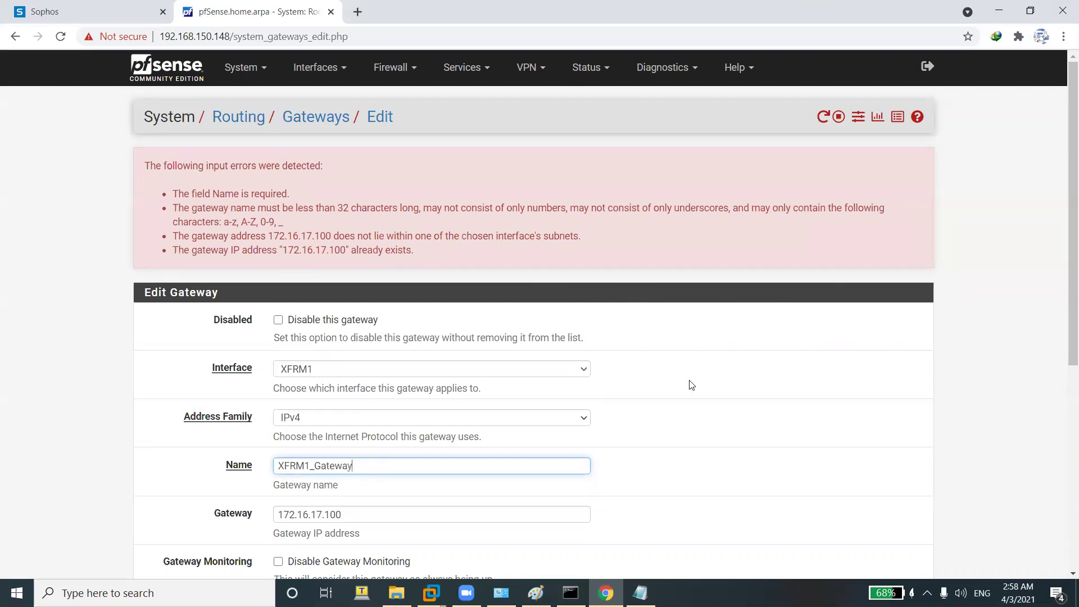
pyautogui.scroll(-6, 675, 388)
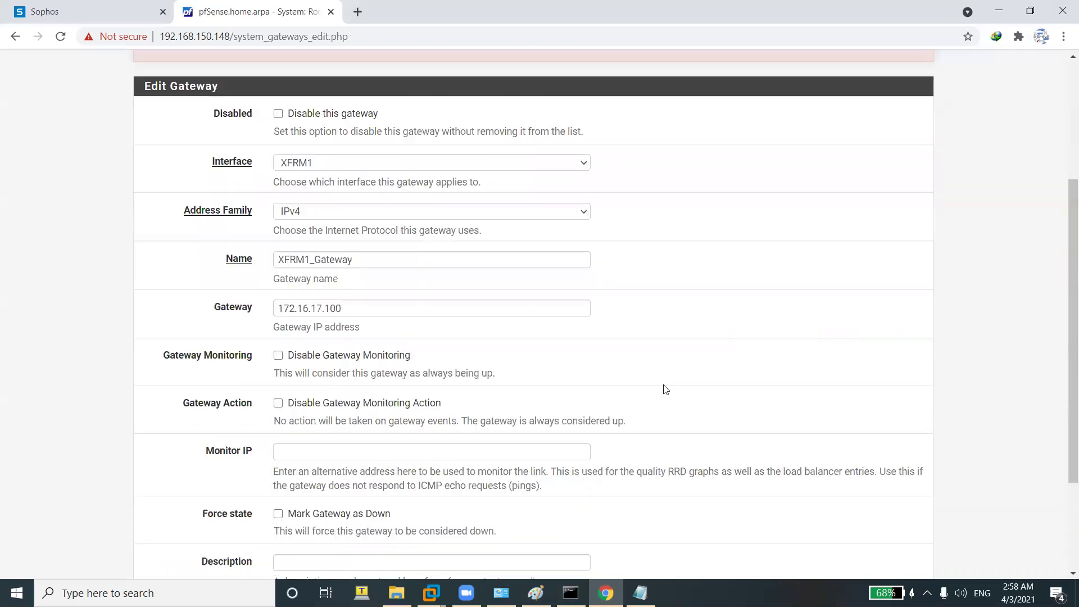
pyautogui.click(318, 508)
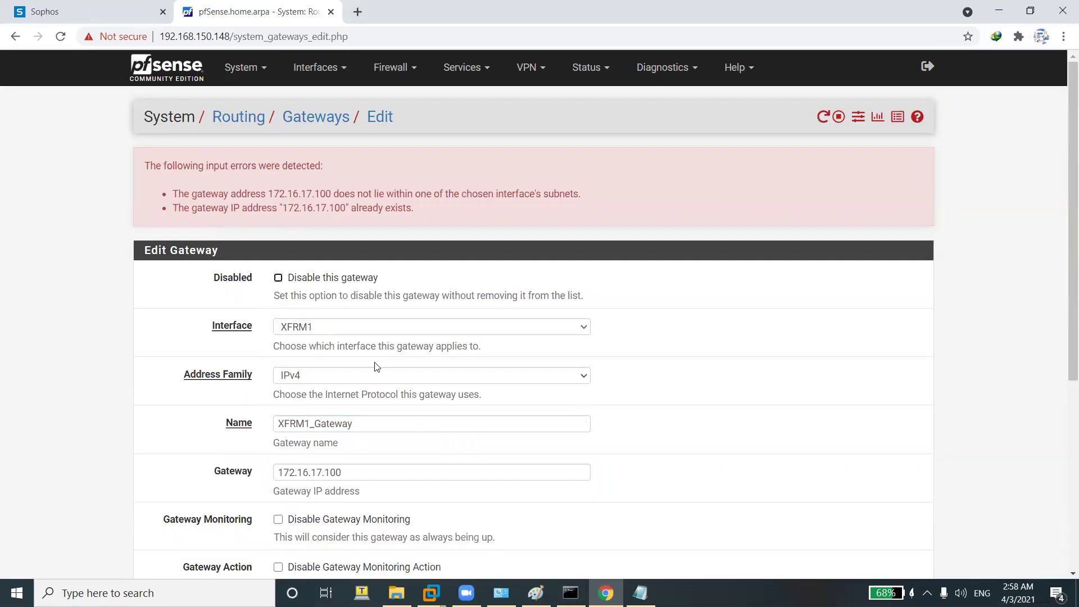
pyautogui.click(367, 474)
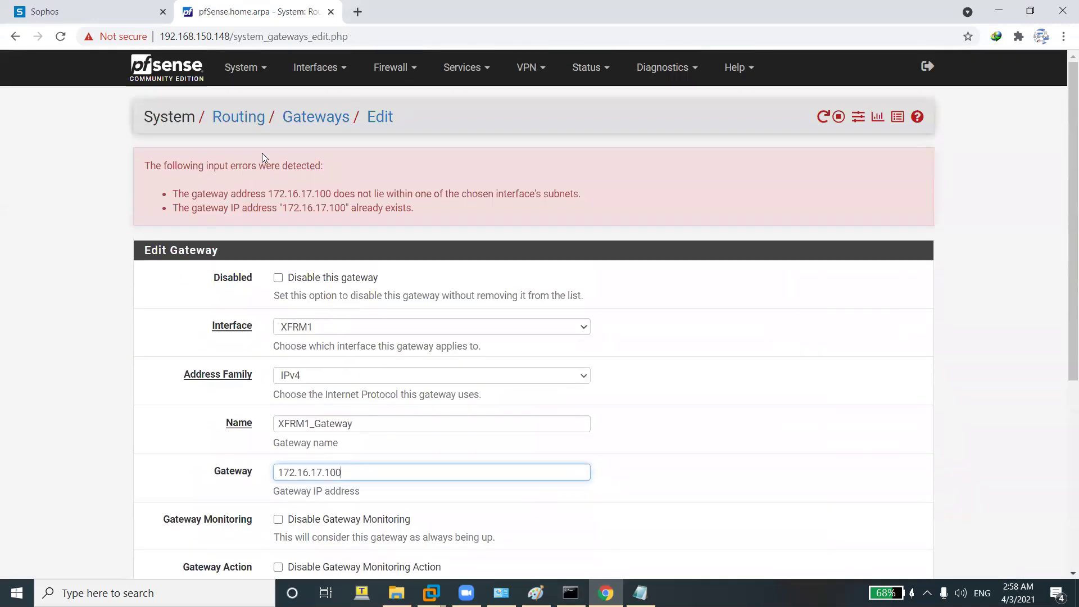
pyautogui.scroll(-5, 394, 293)
pyautogui.click(299, 505)
# Return to the gateway list, re-enable the XFRM1_VTIV4 gateway, and save and apply the change.
pyautogui.click(243, 116)
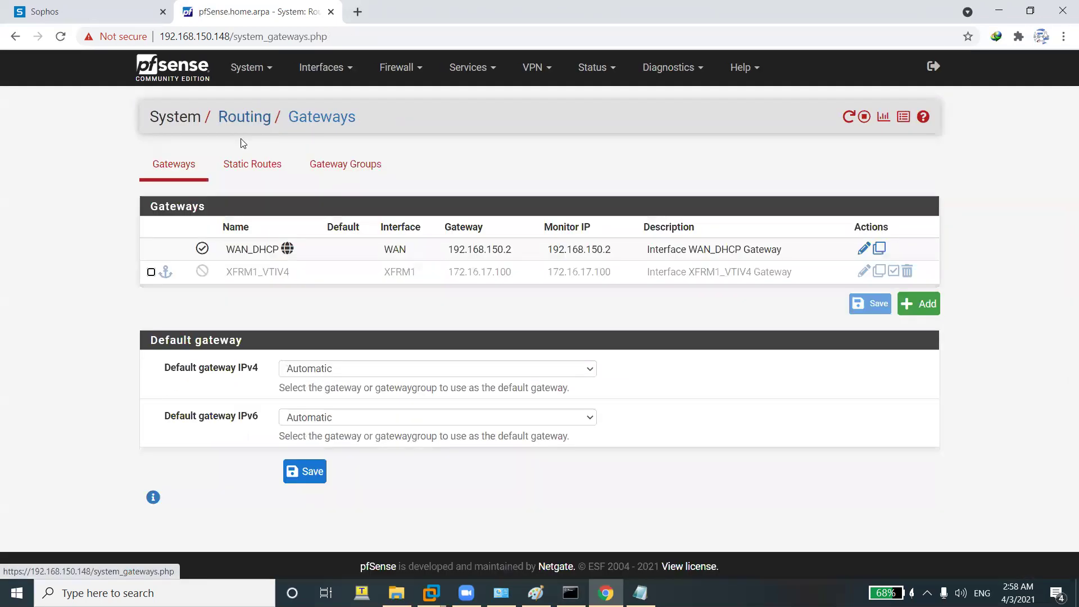
pyautogui.click(864, 272)
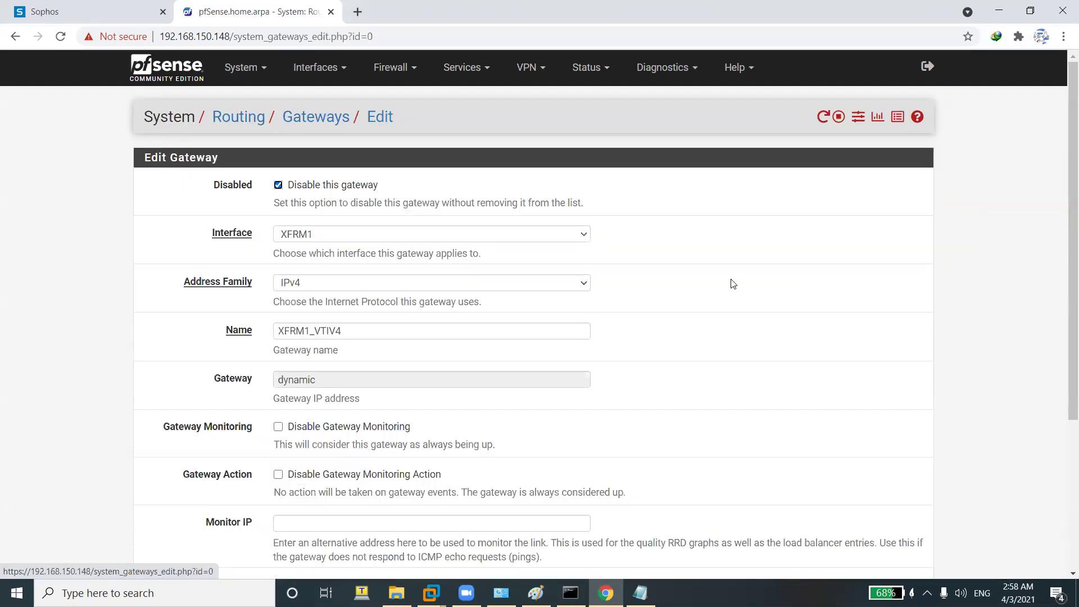
pyautogui.click(278, 185)
pyautogui.scroll(-4, 321, 456)
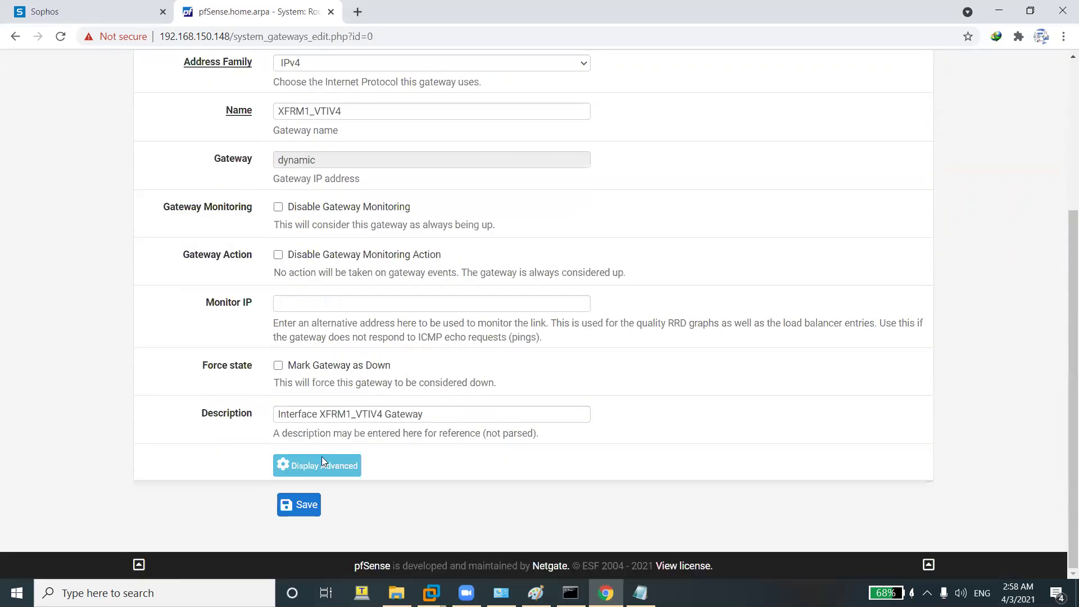
pyautogui.click(301, 504)
pyautogui.click(878, 177)
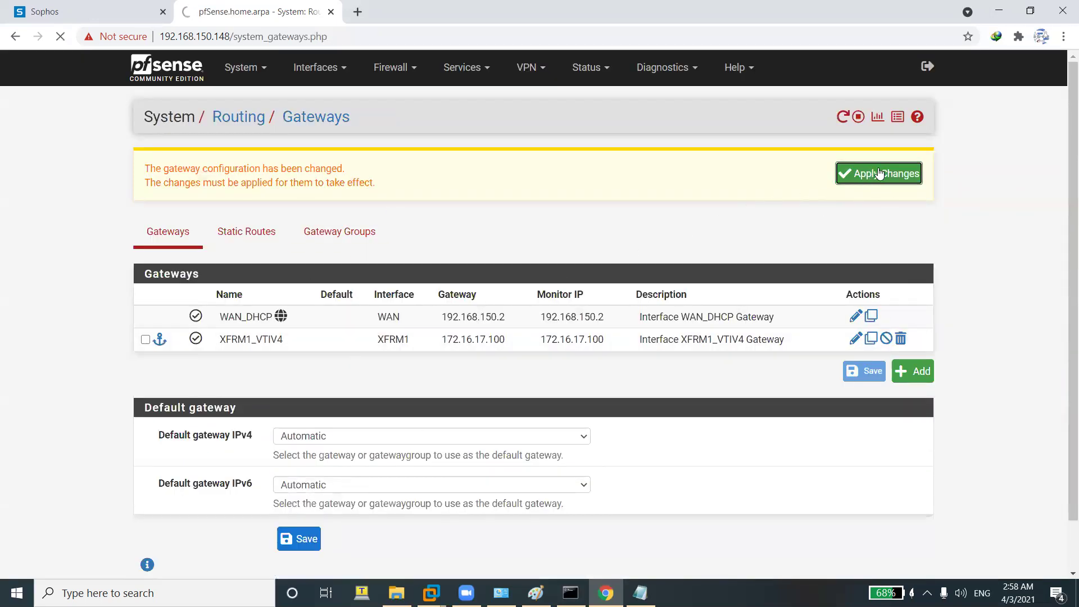
pyautogui.moveTo(440, 330); pyautogui.dragTo(513, 332)
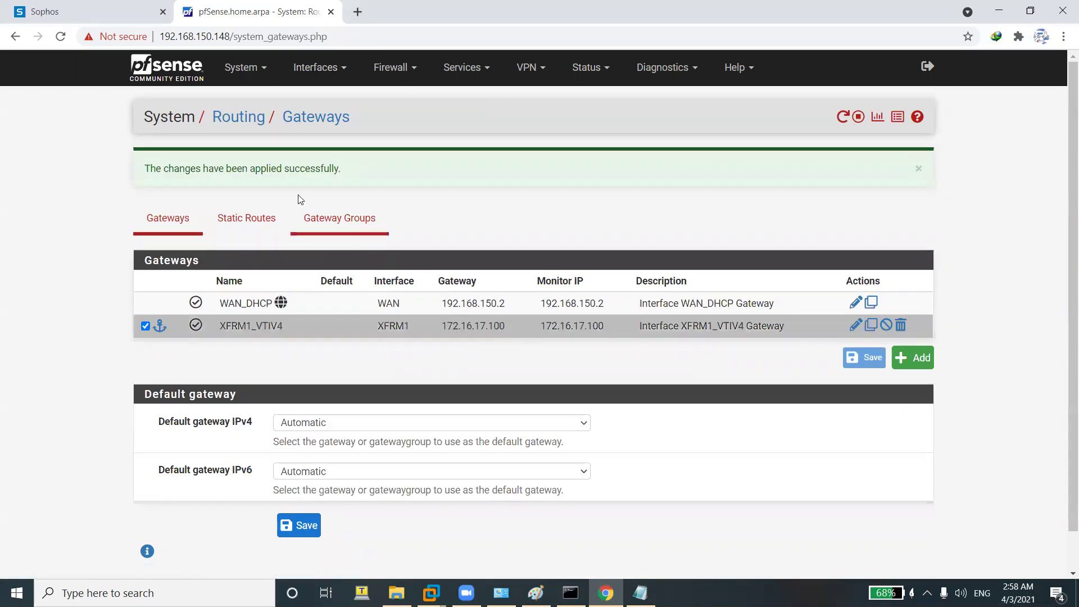
# Start a new static route under Routing with destination network 192.168.1.0/24.
pyautogui.click(243, 69)
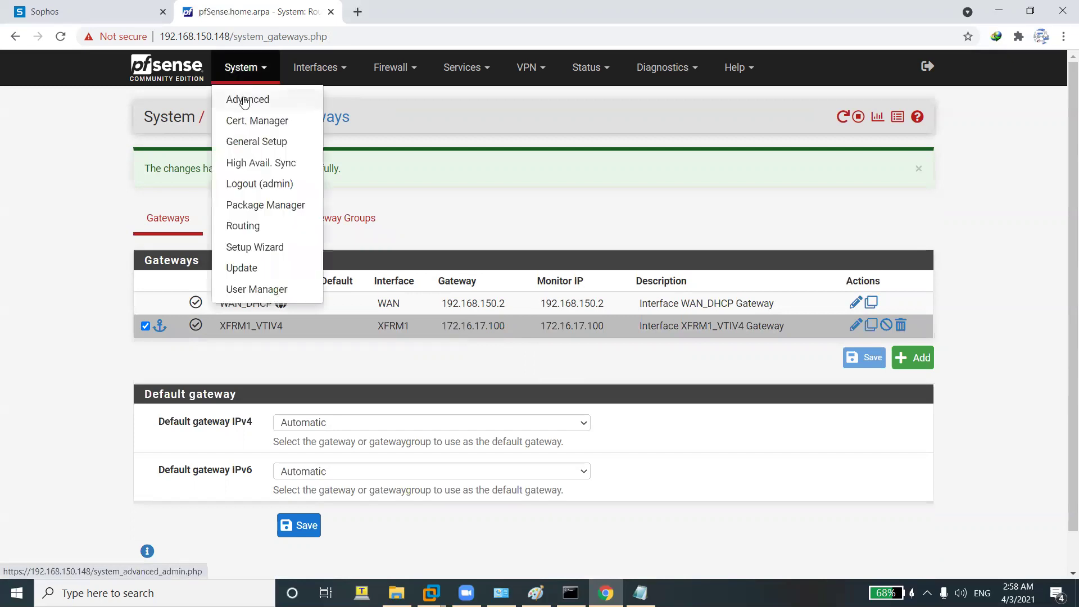
pyautogui.click(247, 116)
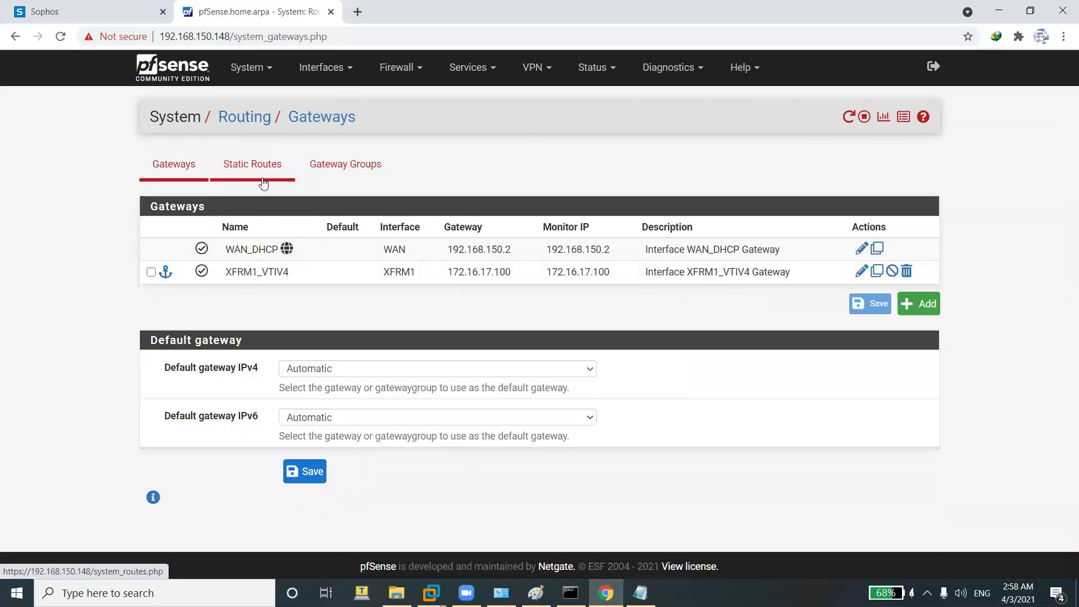
pyautogui.click(252, 163)
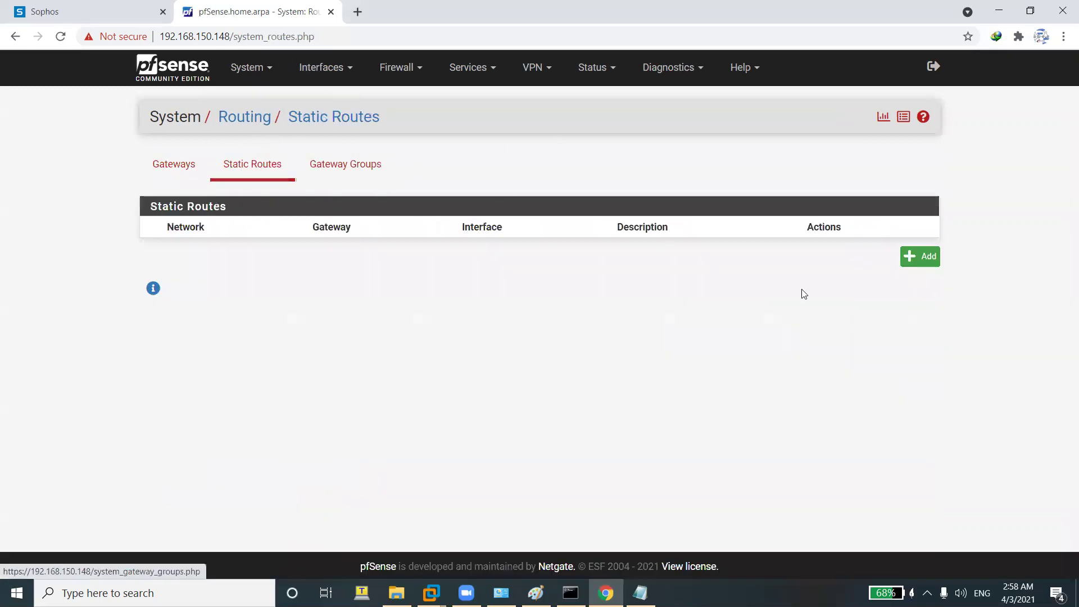
pyautogui.click(914, 268)
pyautogui.write('2')
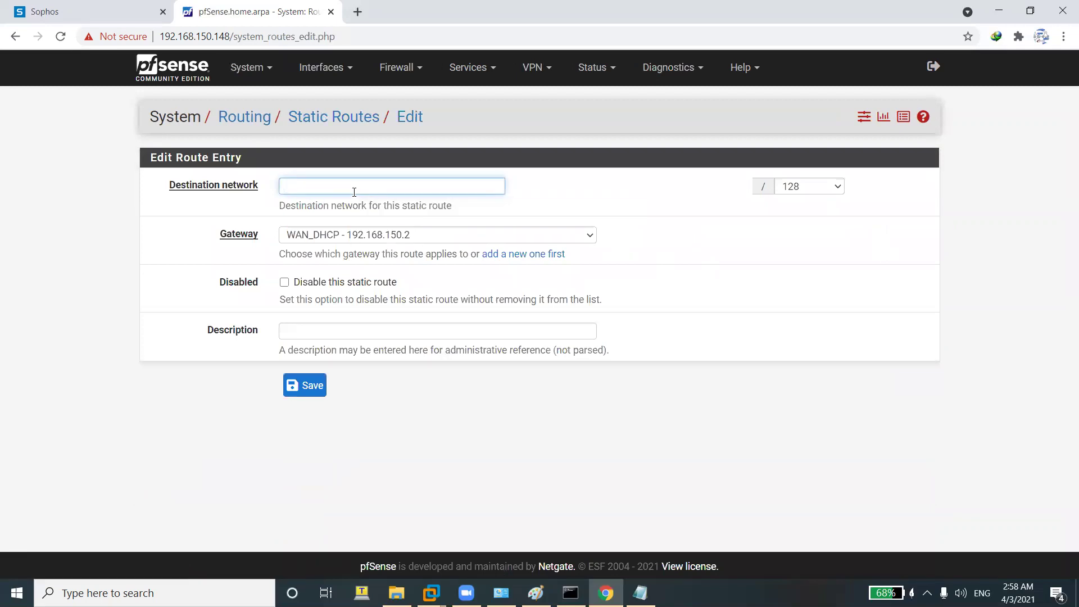
pyautogui.write('92.168.1.0')
pyautogui.click(789, 181)
pyautogui.click(812, 304)
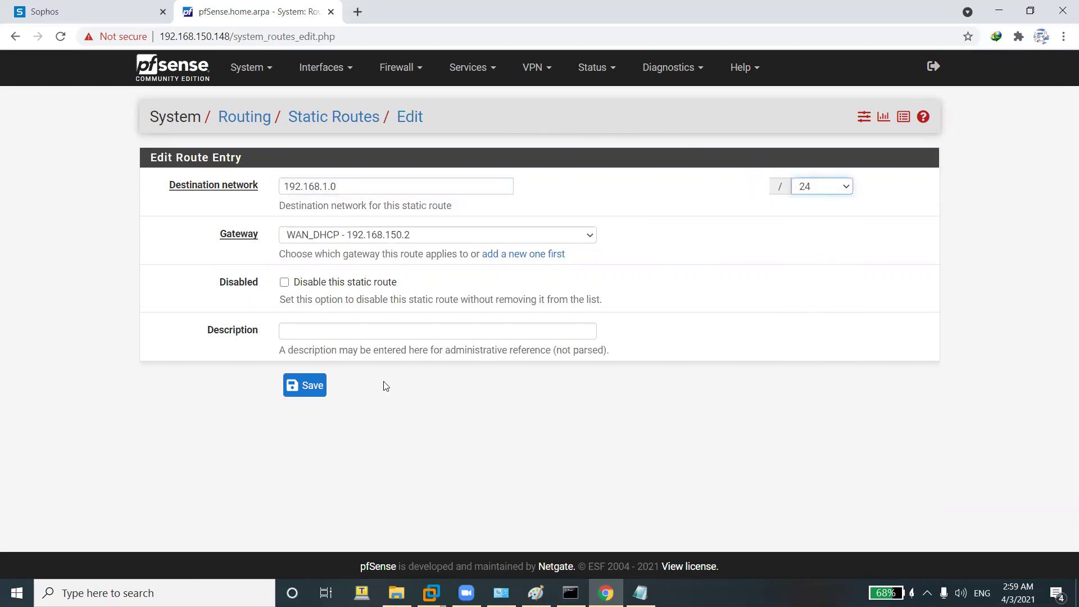
# Route it through the XFRM1_VTIV4 - 172.16.17.100 gateway, then save the route and apply the changes.
pyautogui.click(370, 236)
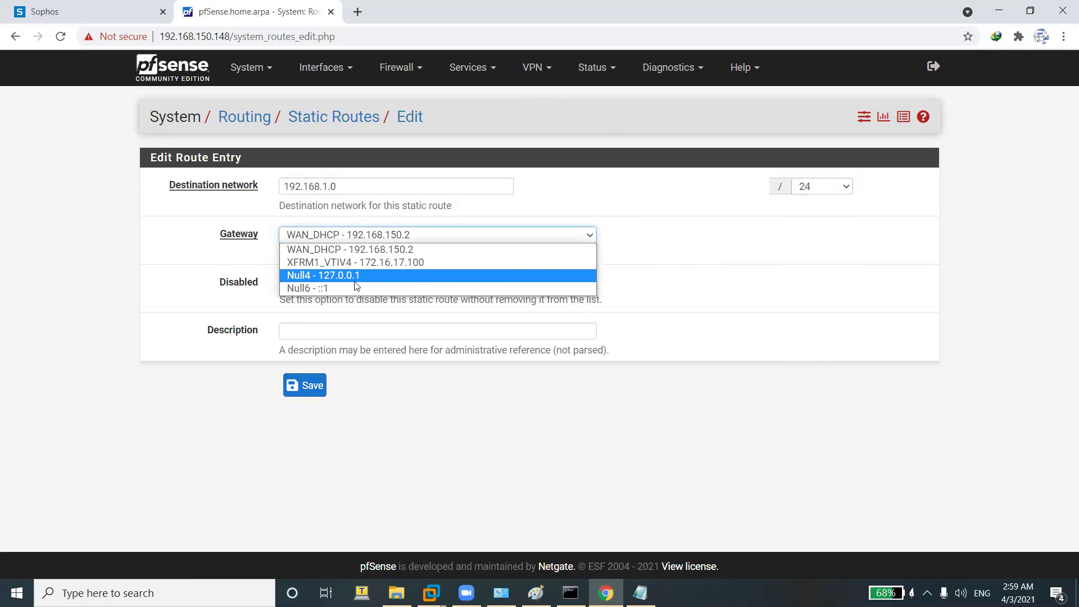
pyautogui.click(359, 261)
pyautogui.click(306, 386)
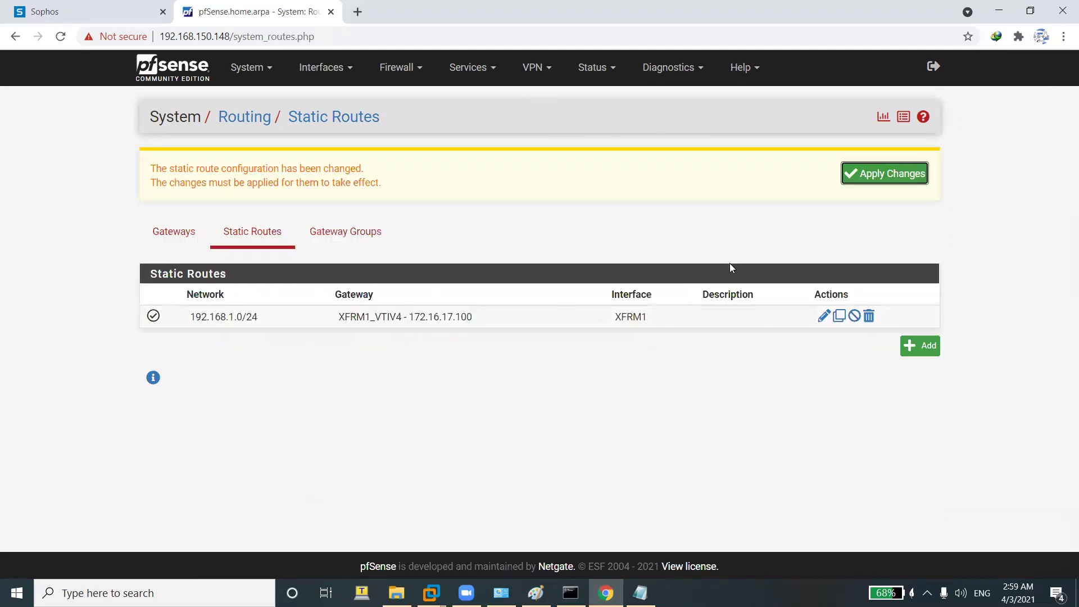
pyautogui.click(894, 176)
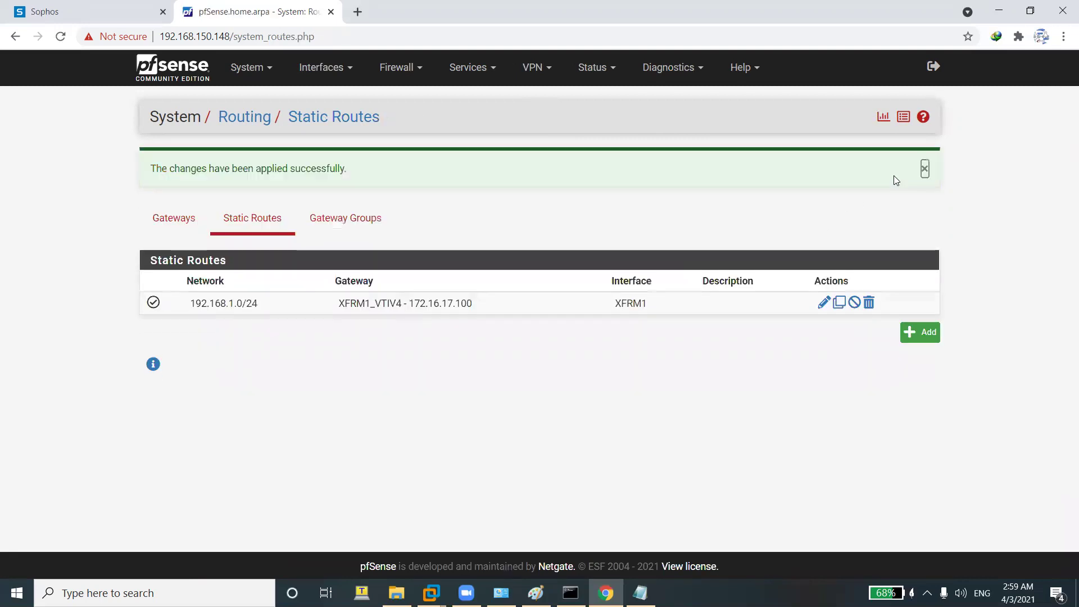
# Switch to the Sophos XG console and start an IPv4 unicast route to 10.10.10.0/24 with gateway 172.16.17.1.
pyautogui.click(40, 4)
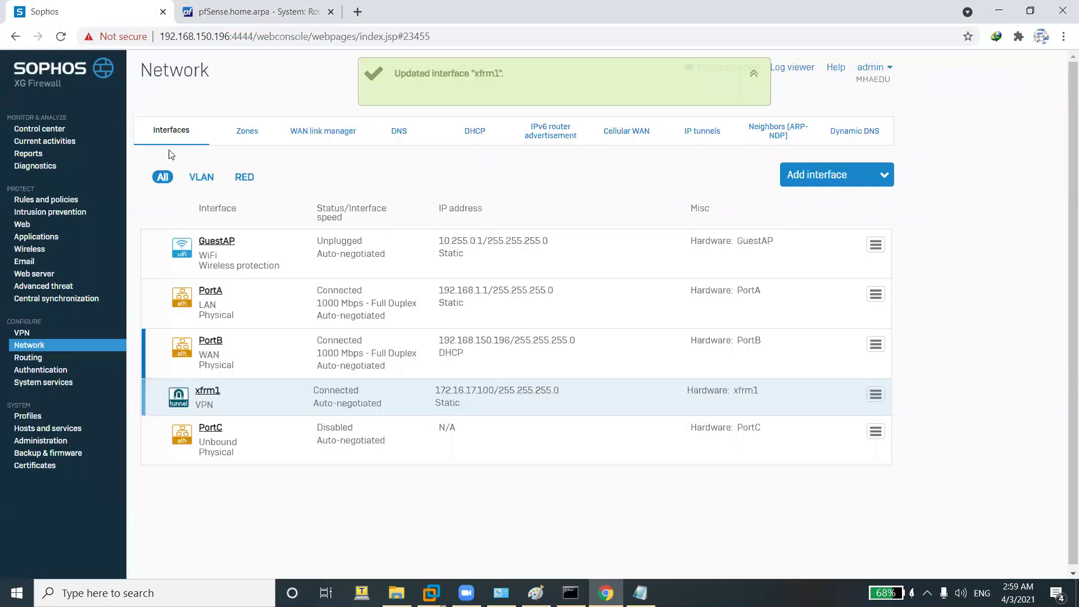
pyautogui.click(35, 360)
pyautogui.click(792, 208)
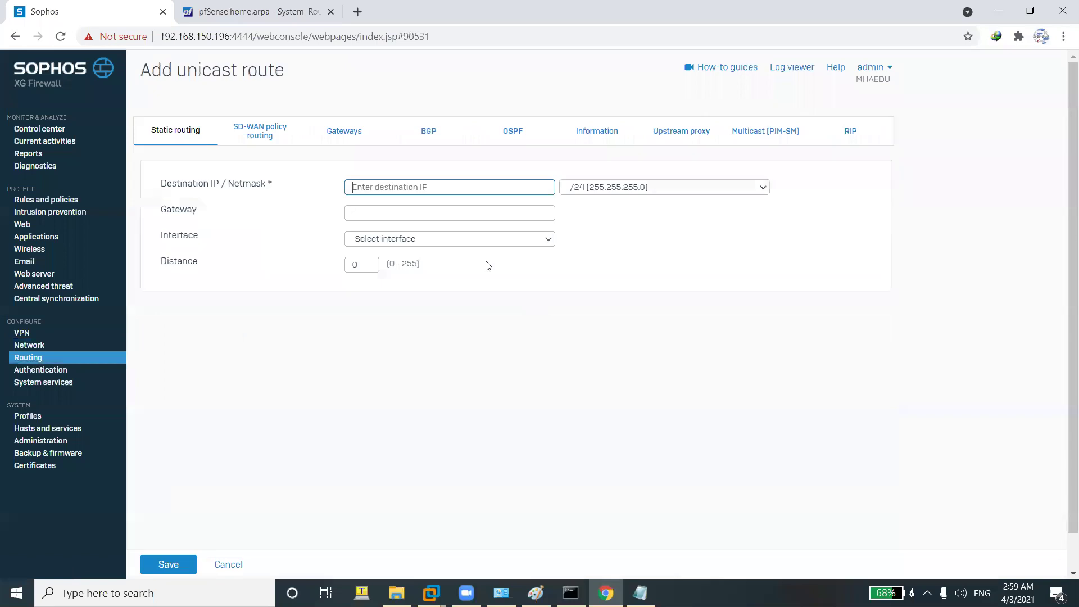
pyautogui.click(421, 185)
pyautogui.click(406, 213)
pyautogui.click(404, 213)
pyautogui.write('172.1')
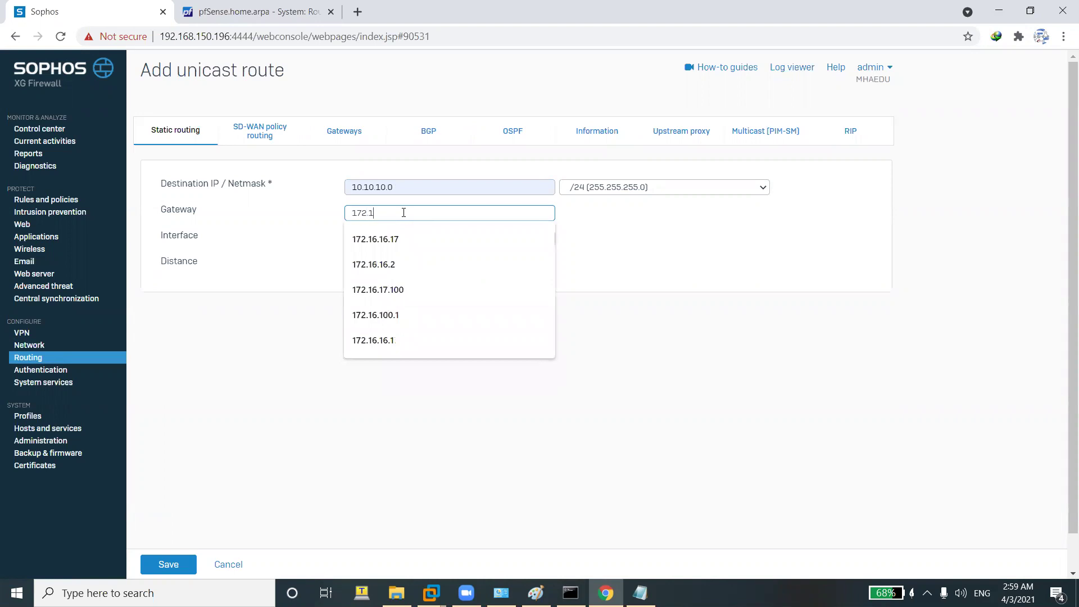
pyautogui.write('6.17')
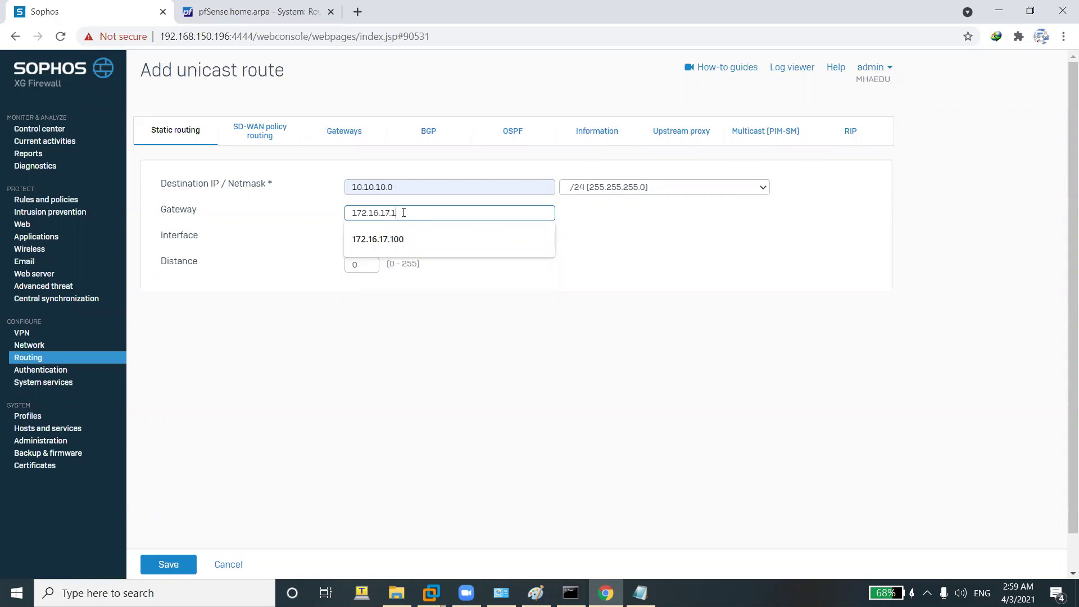
pyautogui.write('.1')
pyautogui.click(622, 220)
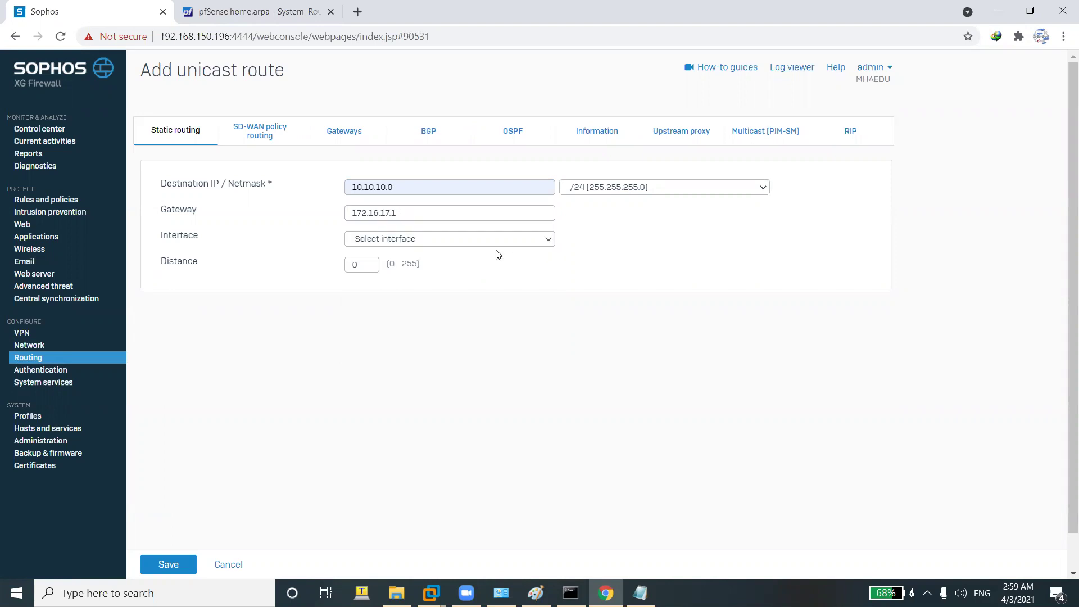
# Set the unicast route's interface to xfrm1 and its distance to 1, and save it.
pyautogui.click(475, 239)
pyautogui.click(414, 300)
pyautogui.doubleClick(363, 264)
pyautogui.write('1')
pyautogui.click(169, 565)
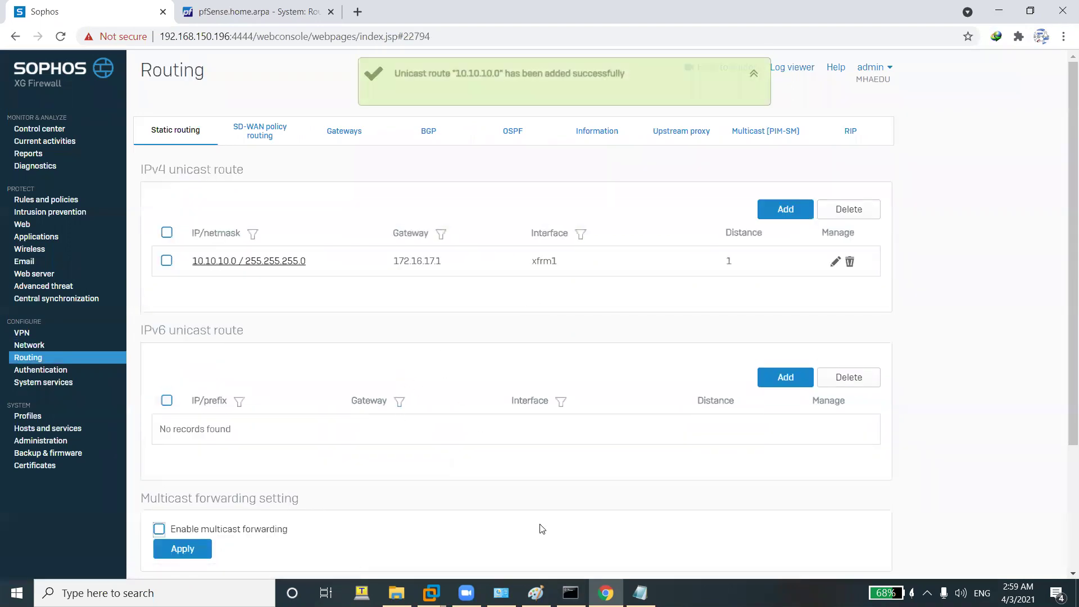
# Switch to the Client1 virtual machine in VMware Workstation and start a continuous ping to 10.10.10.4 from a command prompt.
pyautogui.moveTo(449, 585)
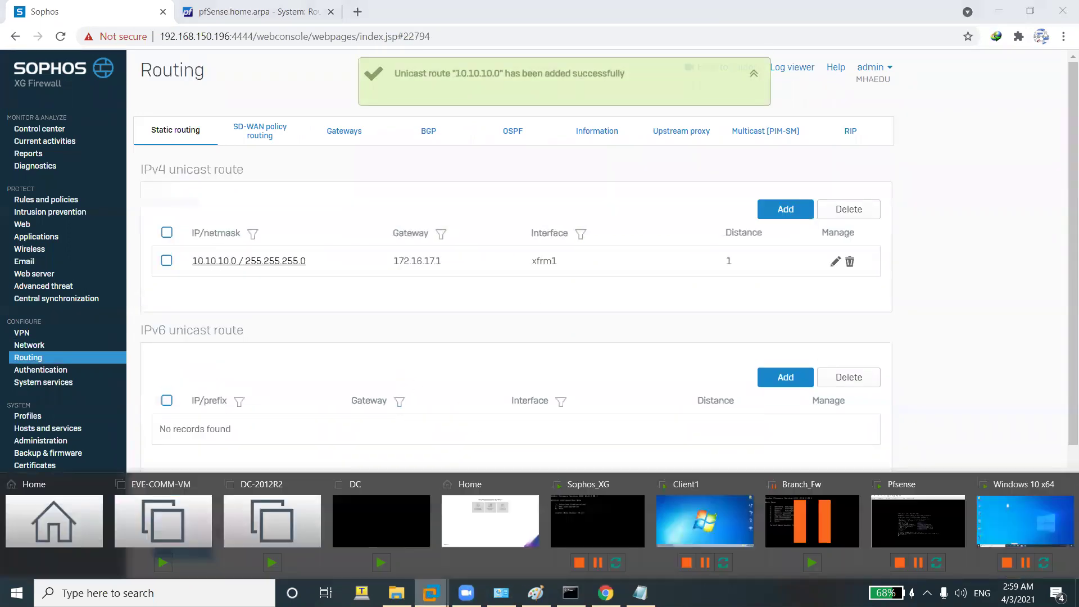
pyautogui.click(683, 516)
pyautogui.click(590, 372)
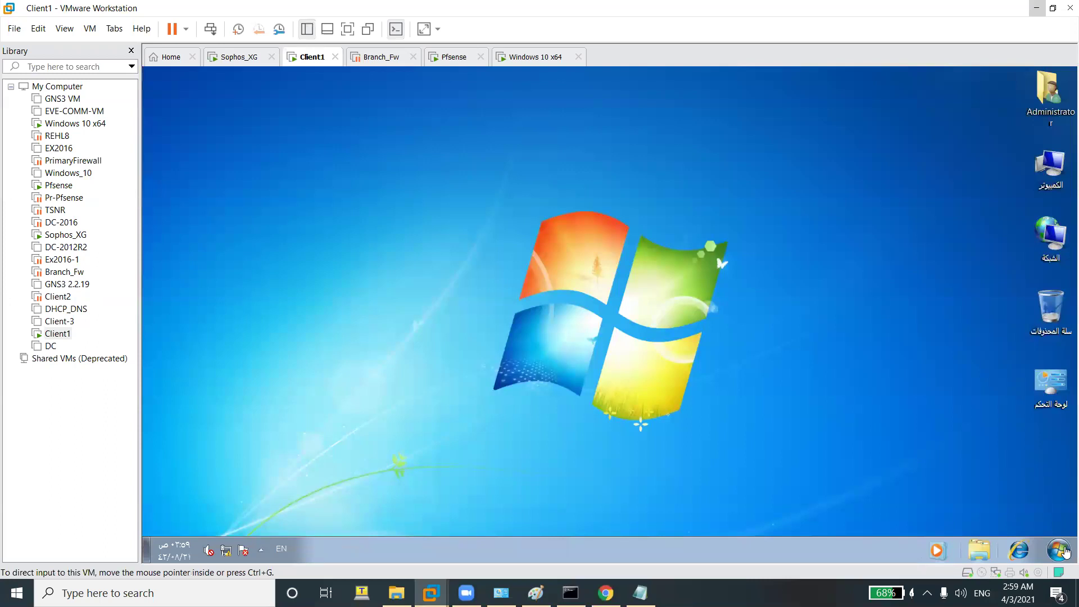
pyautogui.click(1049, 551)
pyautogui.write('cmd')
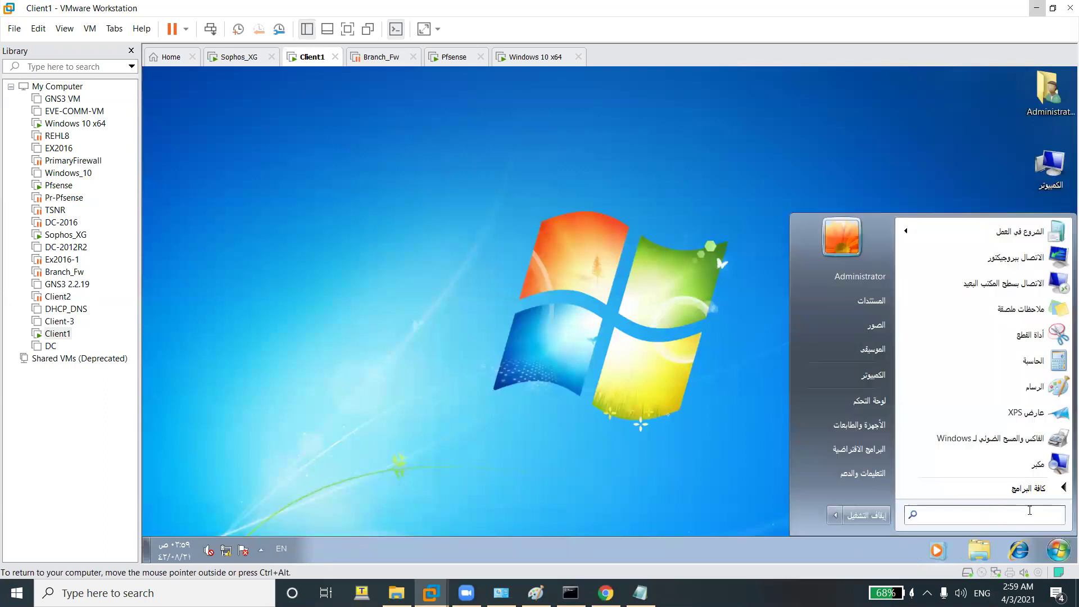
pyautogui.press('Return')
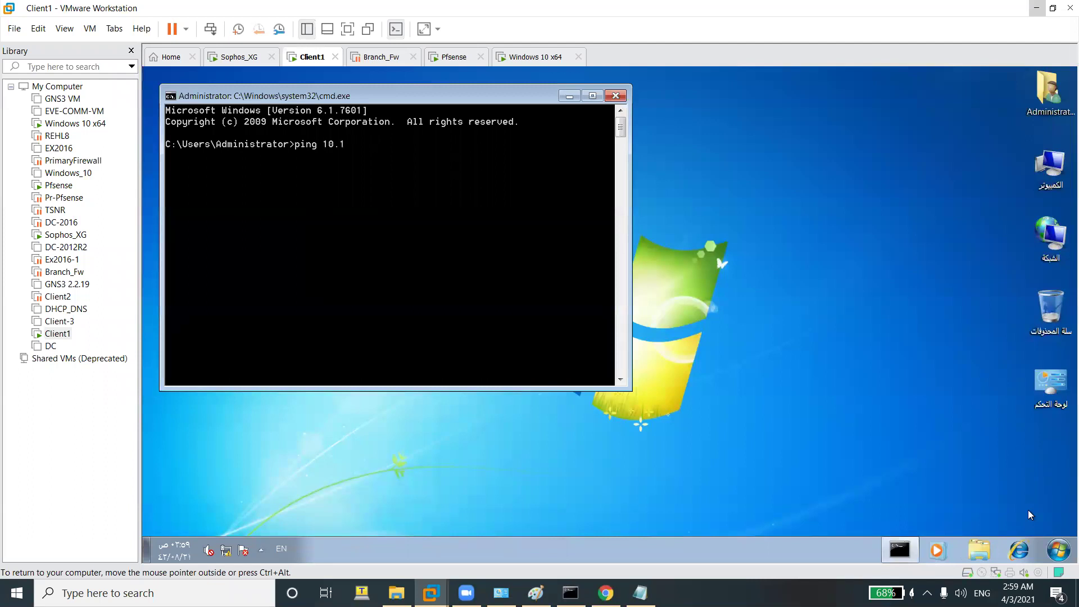
pyautogui.write('ping 10.10.10.4 -t')
pyautogui.press('Return')
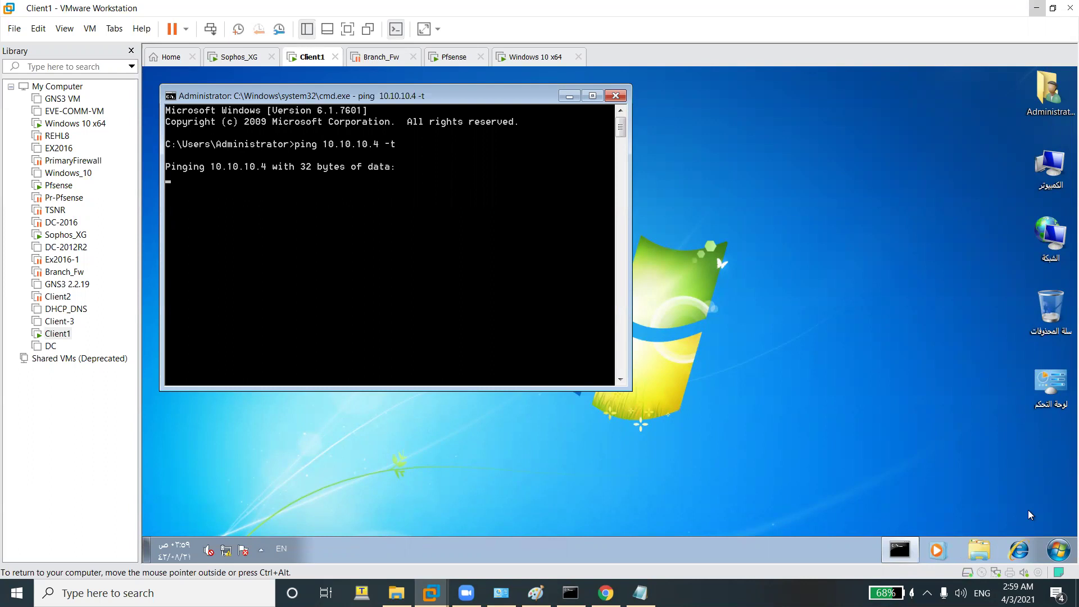
# Switch to the Windows 10 x64 virtual machine and unlock it with the Administrator account password.
pyautogui.click(562, 62)
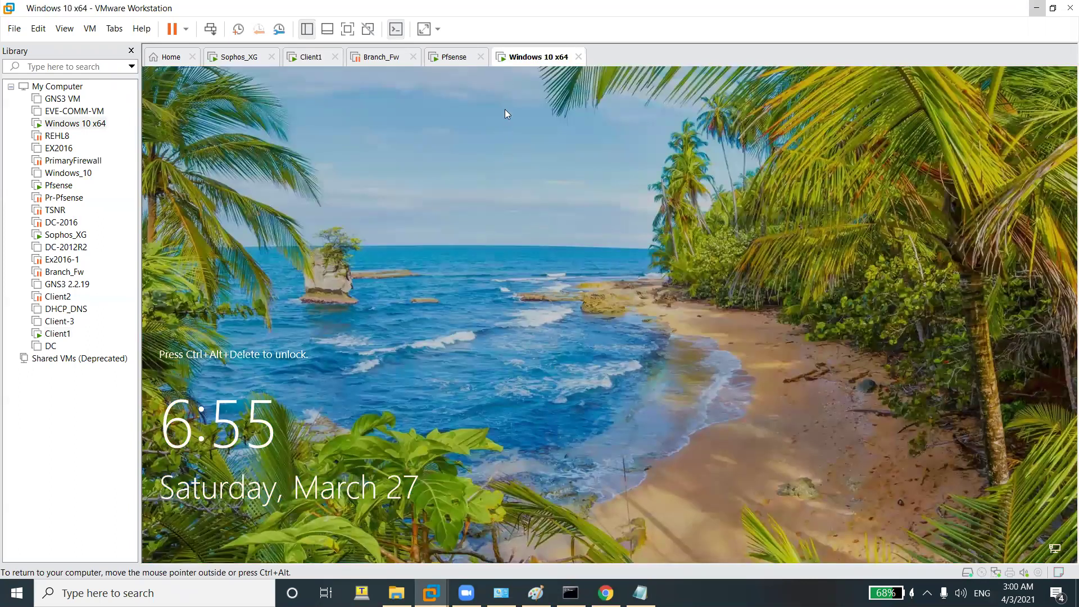
pyautogui.rightClick(516, 62)
pyautogui.click(547, 134)
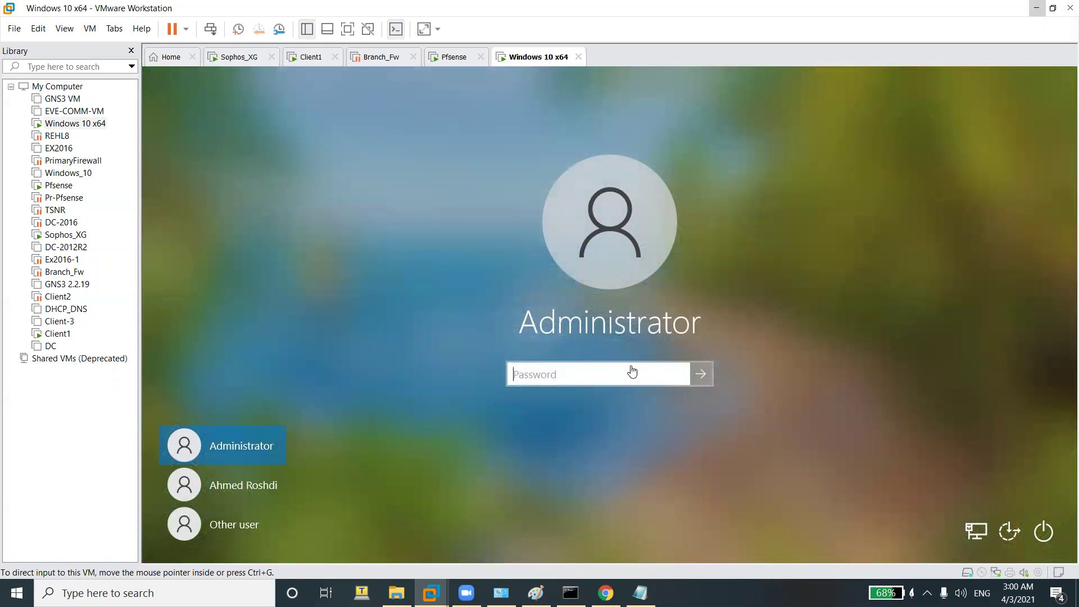
pyautogui.click(633, 370)
pyautogui.write('********')
pyautogui.press('Return')
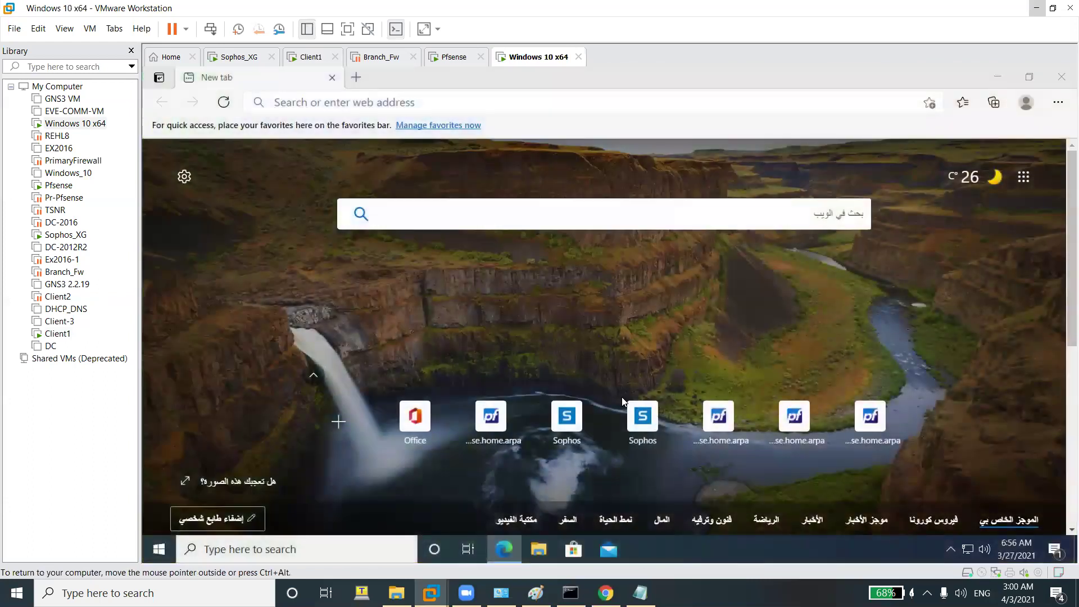
# Close the browser in the Windows 10 machine and open a command prompt as administrator.
pyautogui.click(1062, 78)
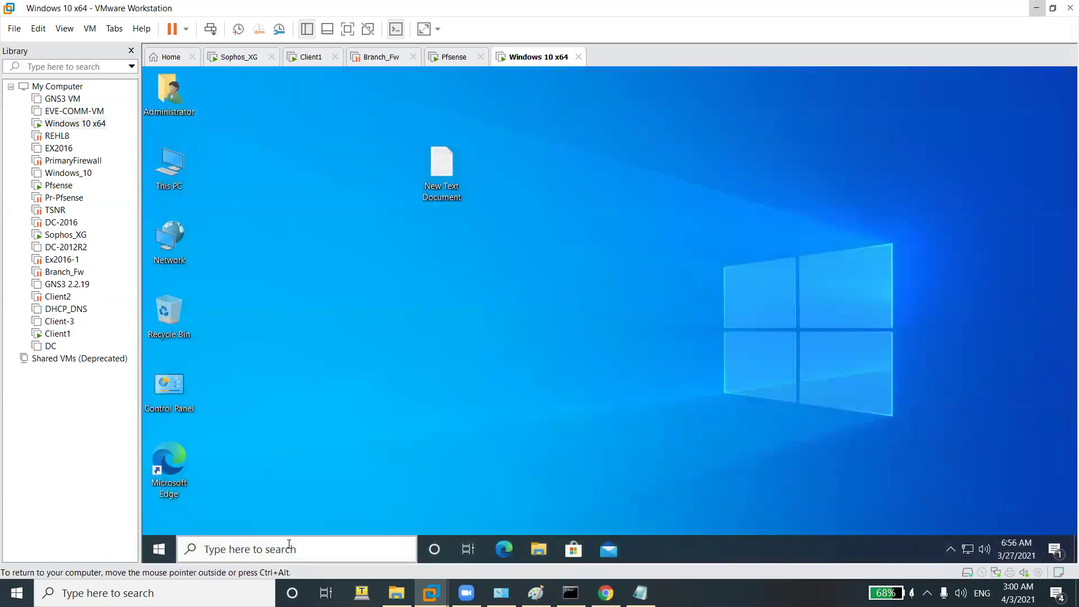
pyautogui.click(249, 548)
pyautogui.write('md')
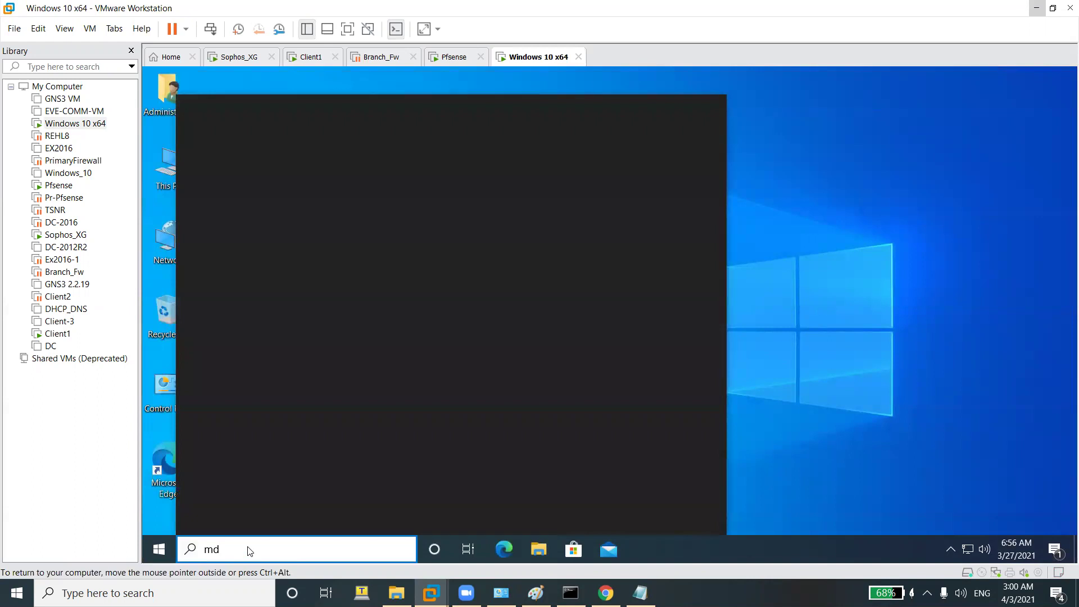
pyautogui.press('BackSpace')
pyautogui.press('BackSpace')
pyautogui.write('cmd')
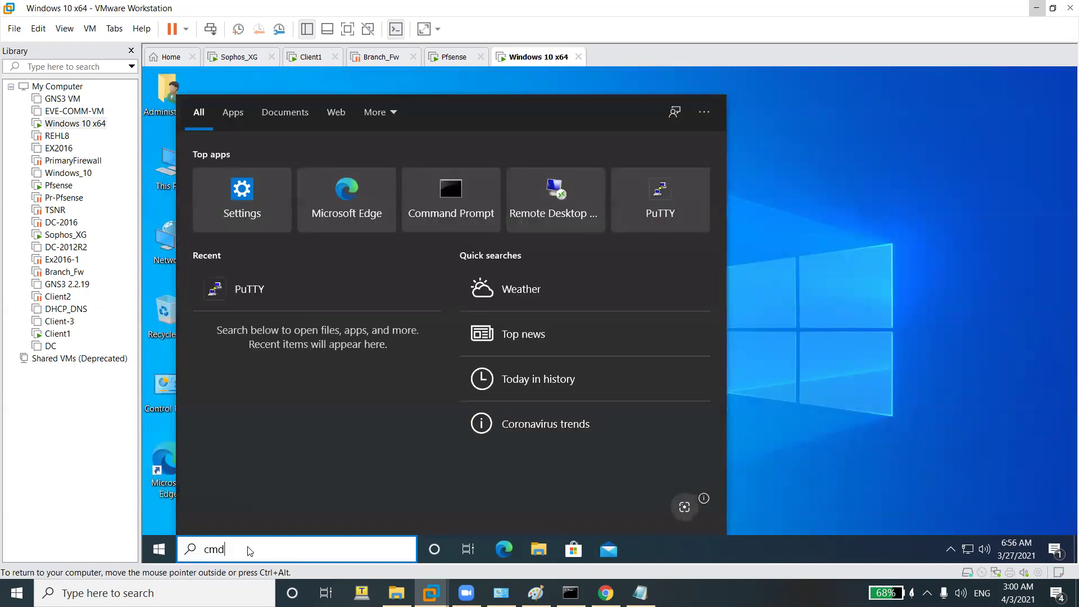
pyautogui.hotkey('ctrl', 'shift', 'Return')
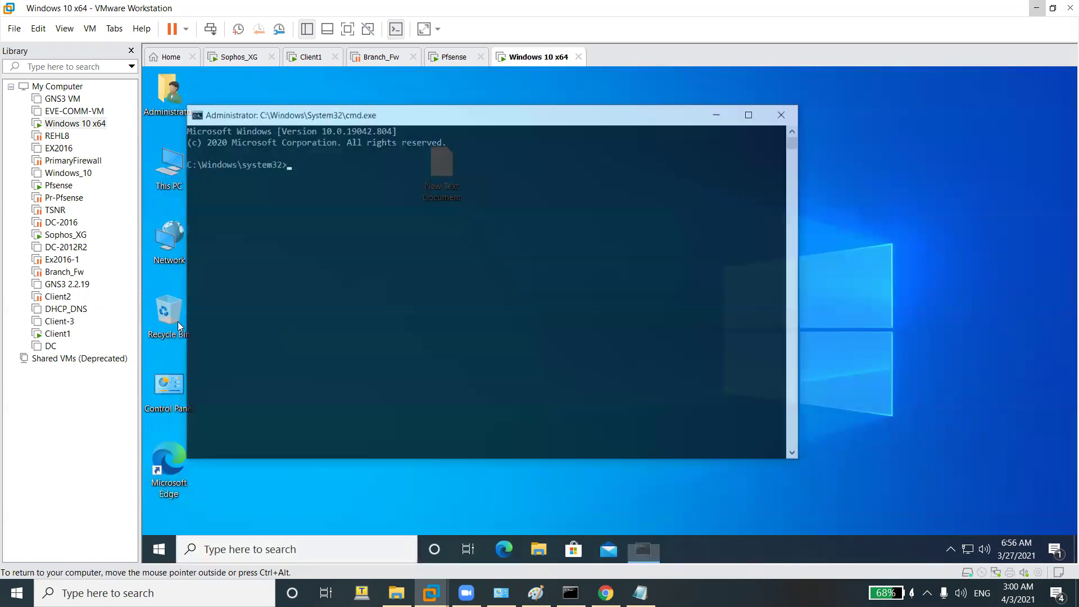
# Display the Windows 10 machine's IP configuration with ipconfig, and check the running ping on Client1.
pyautogui.write('ping')
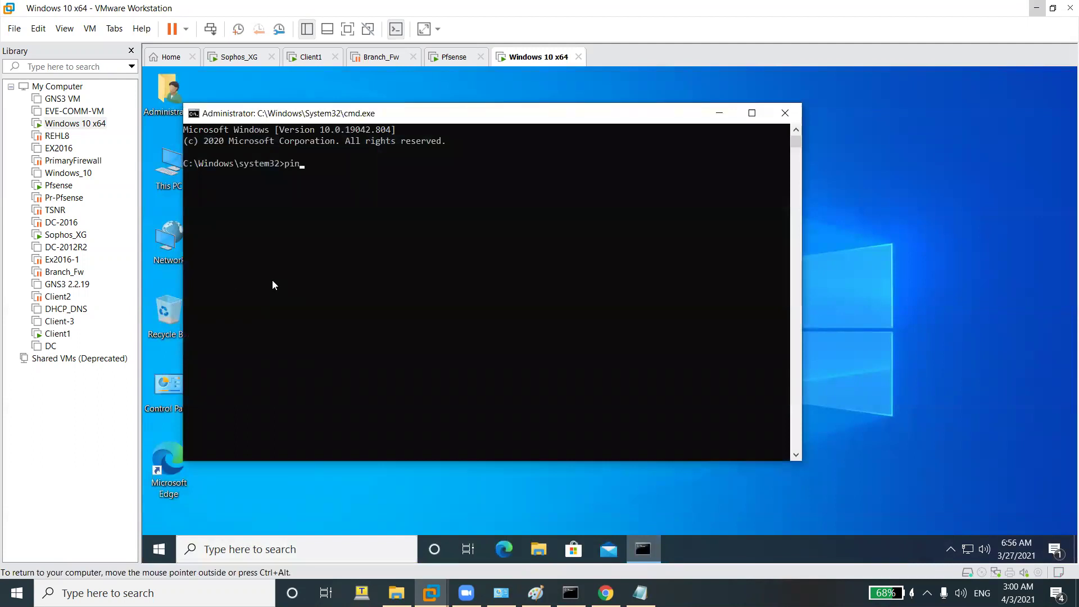
pyautogui.press('BackSpace')
pyautogui.press('BackSpace')
pyautogui.press('BackSpace')
pyautogui.press('BackSpace')
pyautogui.write('ipconfig')
pyautogui.press('Return')
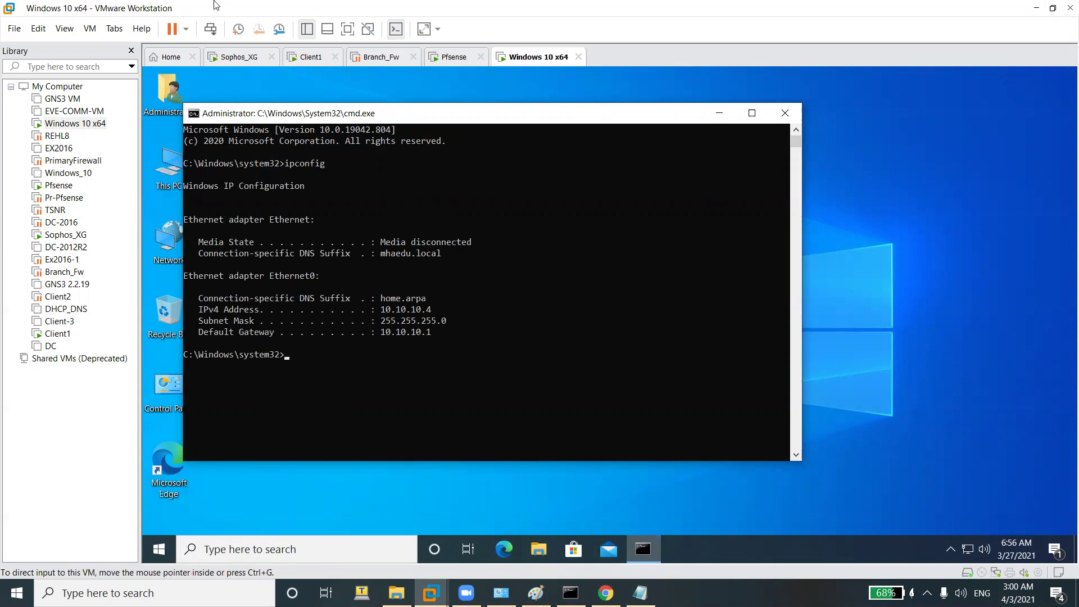
pyautogui.click(441, 58)
pyautogui.click(322, 59)
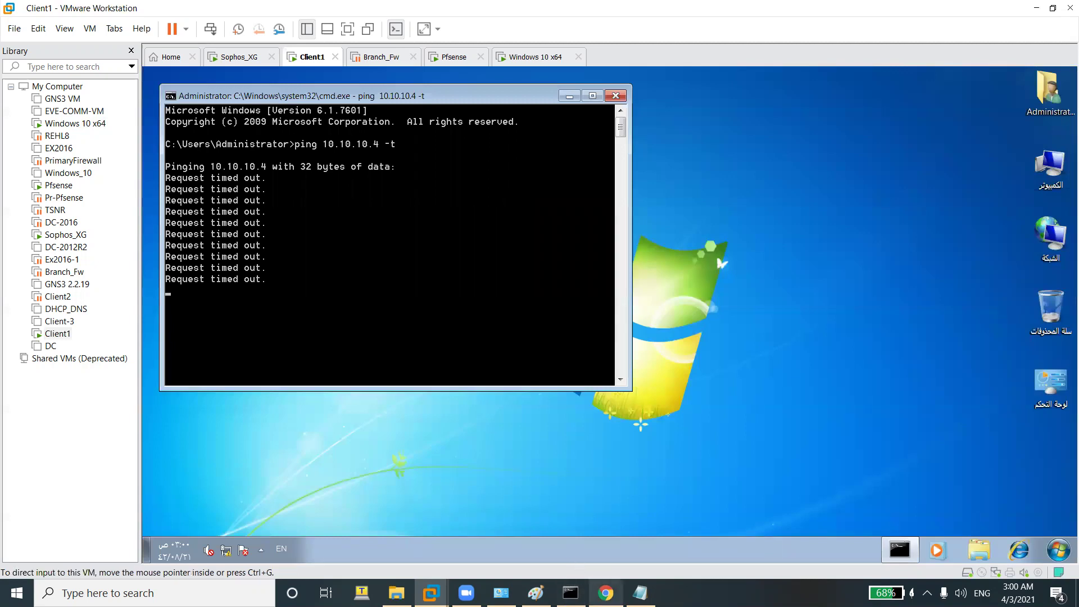
# In the Sophos XG console, start a new firewall rule named LAN To VPN with traffic logging enabled and rule position Top.
pyautogui.click(606, 593)
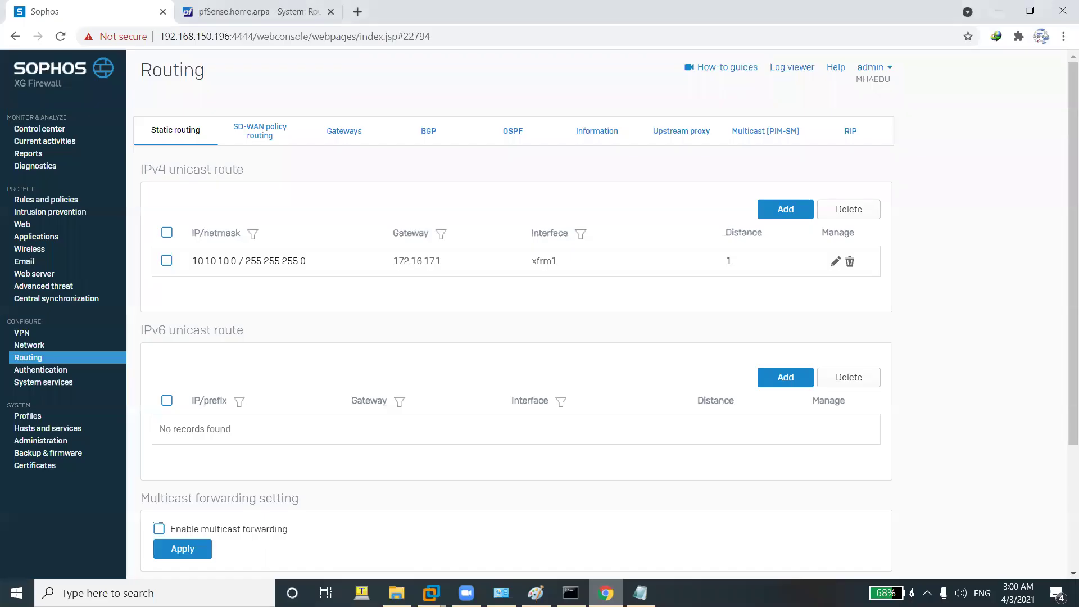
pyautogui.click(26, 200)
pyautogui.click(661, 168)
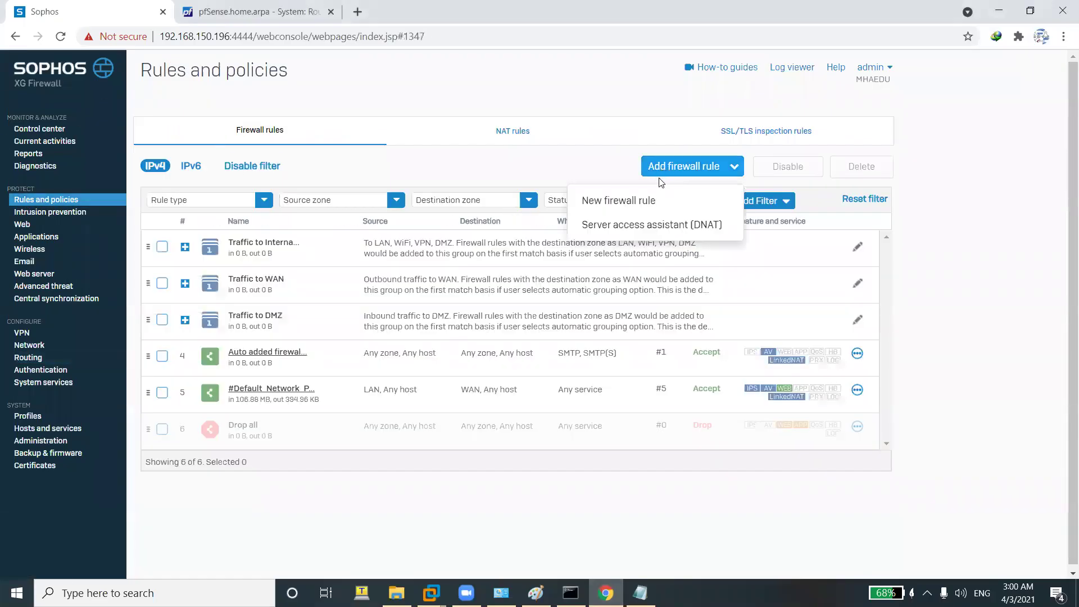
pyautogui.click(659, 196)
pyautogui.click(264, 160)
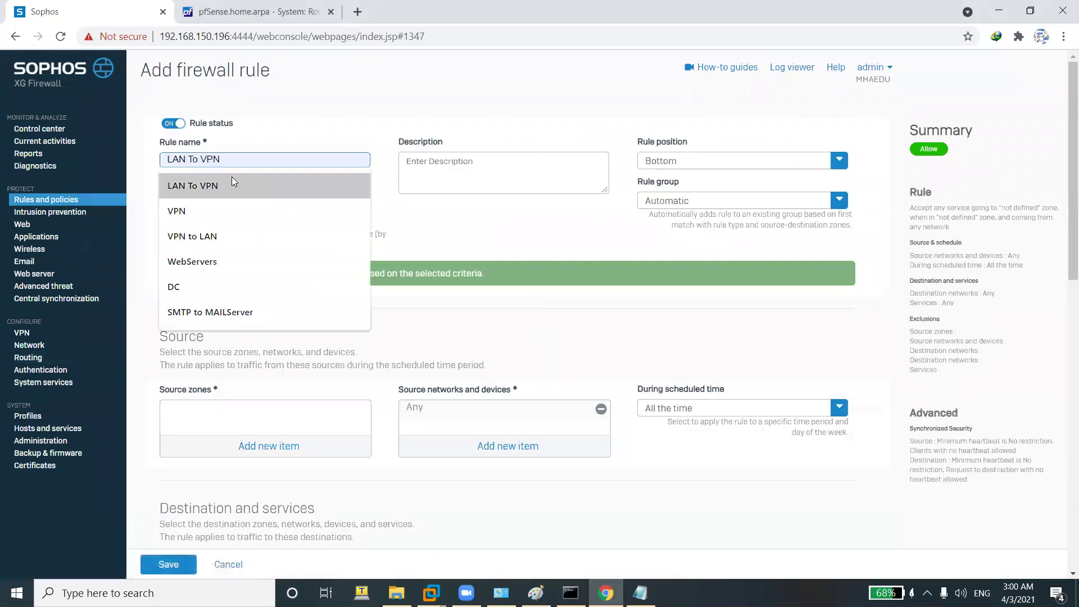
pyautogui.click(231, 177)
pyautogui.click(165, 221)
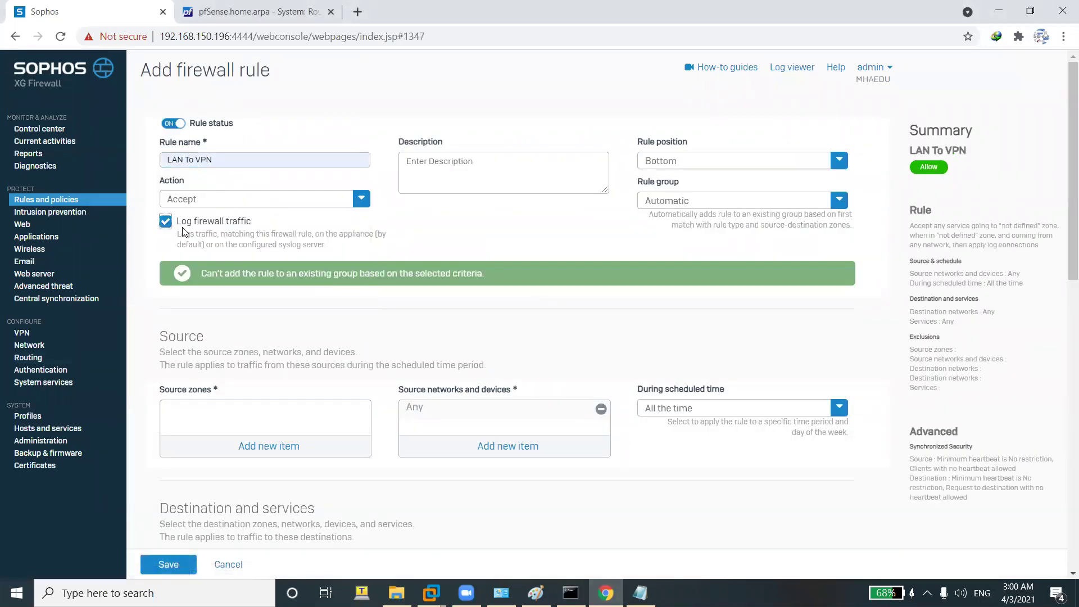
pyautogui.click(741, 162)
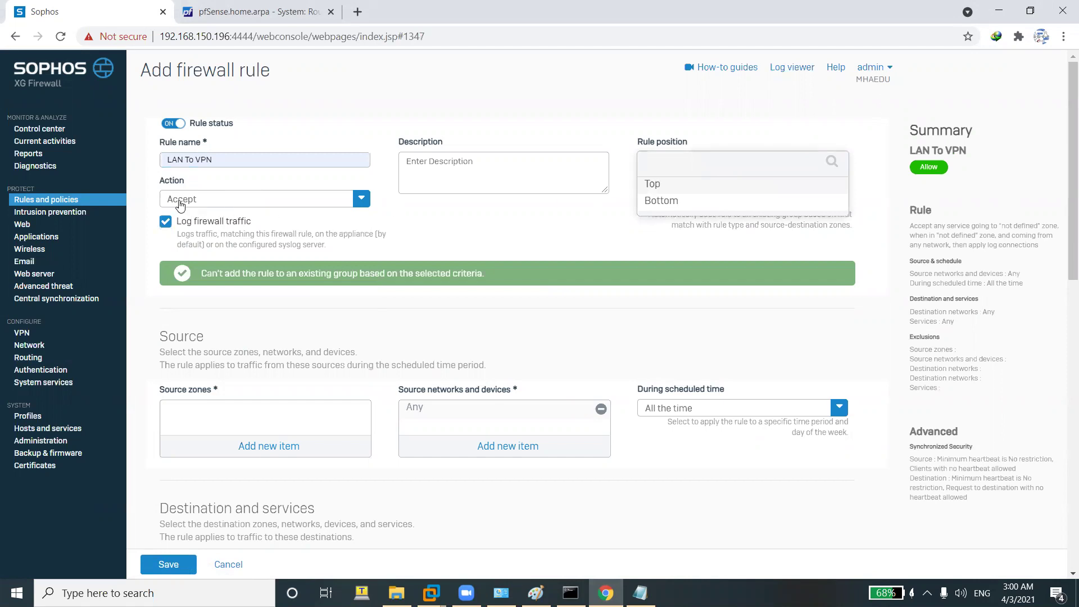
pyautogui.click(669, 186)
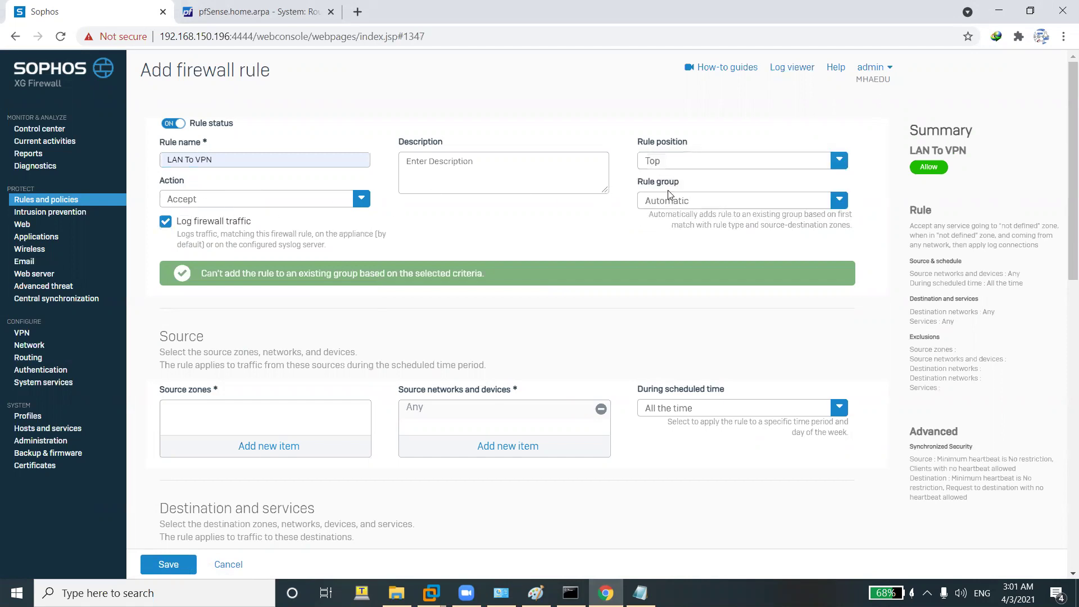
# Start a new rule group for the firewall rule and name it Traffic To VPN.
pyautogui.click(687, 203)
pyautogui.click(667, 228)
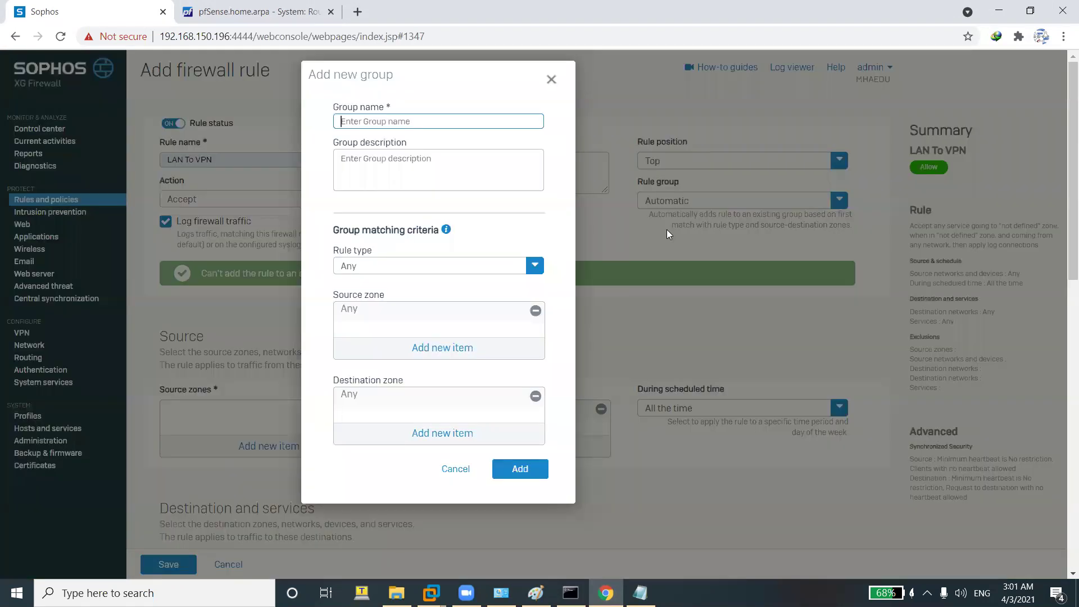
pyautogui.click(380, 121)
pyautogui.click(385, 147)
pyautogui.click(415, 273)
pyautogui.click(509, 222)
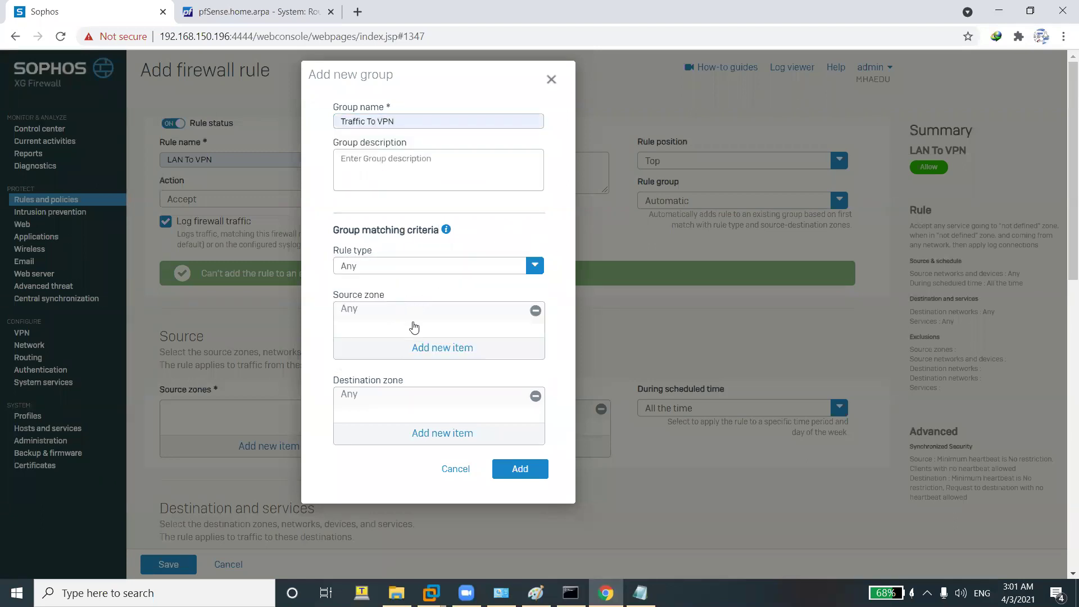
# Replace Any with the LAN and VPN zones as the new group's source zones.
pyautogui.click(535, 311)
pyautogui.click(450, 348)
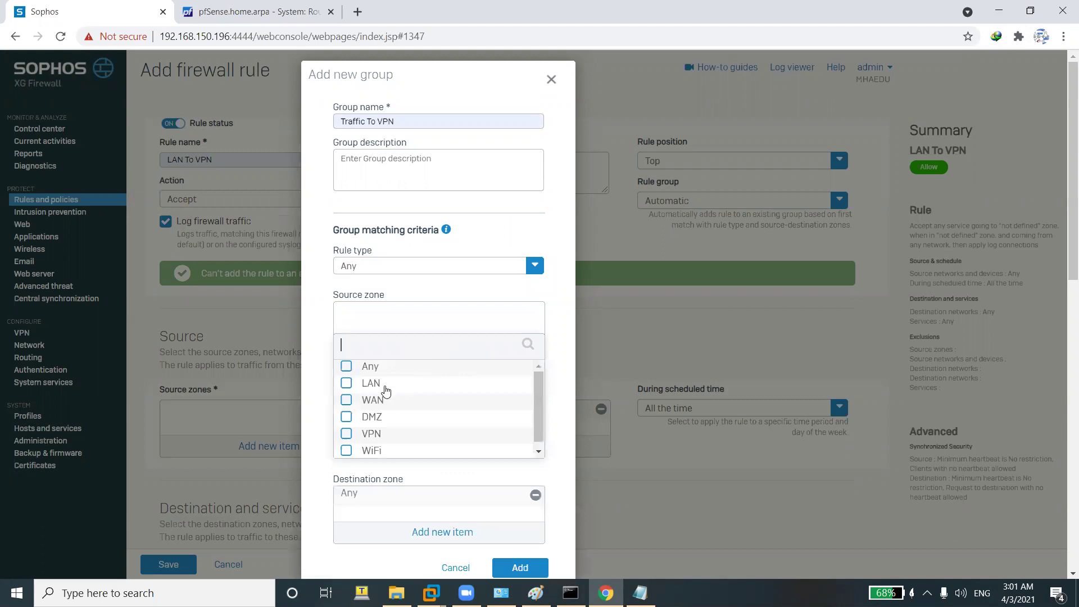
pyautogui.click(347, 384)
pyautogui.click(346, 433)
pyautogui.click(393, 468)
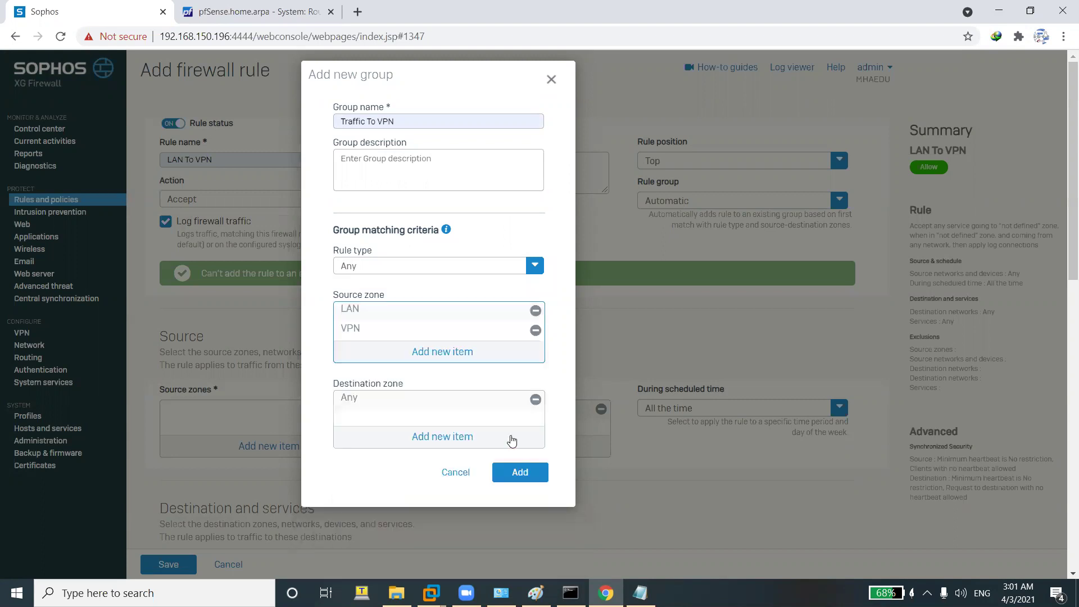
# Replace Any with LAN and VPN as the group's destination zones, and add the group.
pyautogui.click(535, 404)
pyautogui.click(443, 437)
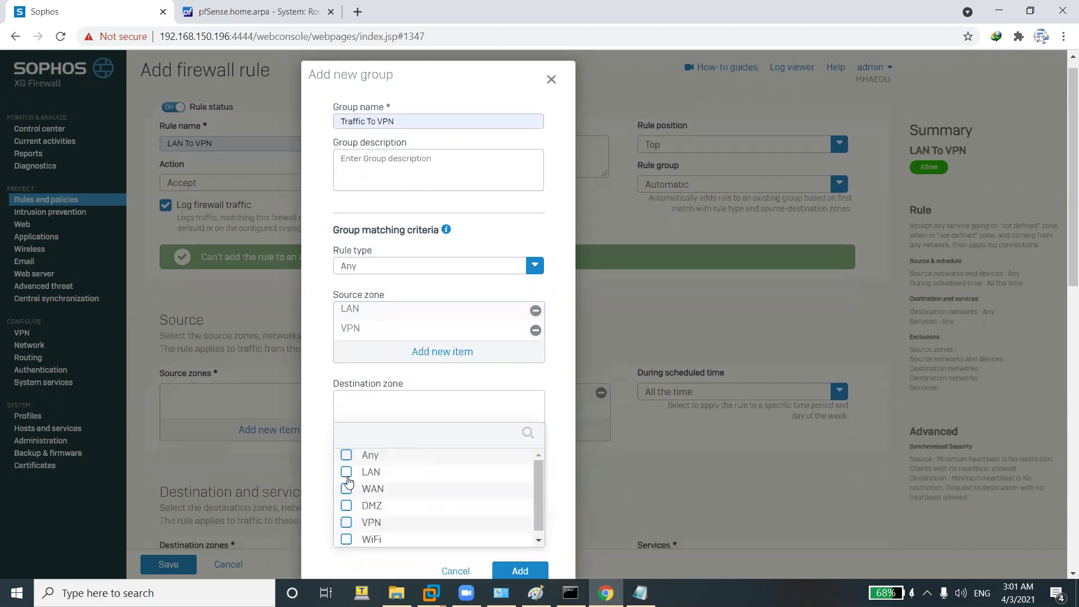
pyautogui.click(346, 472)
pyautogui.click(347, 523)
pyautogui.click(397, 558)
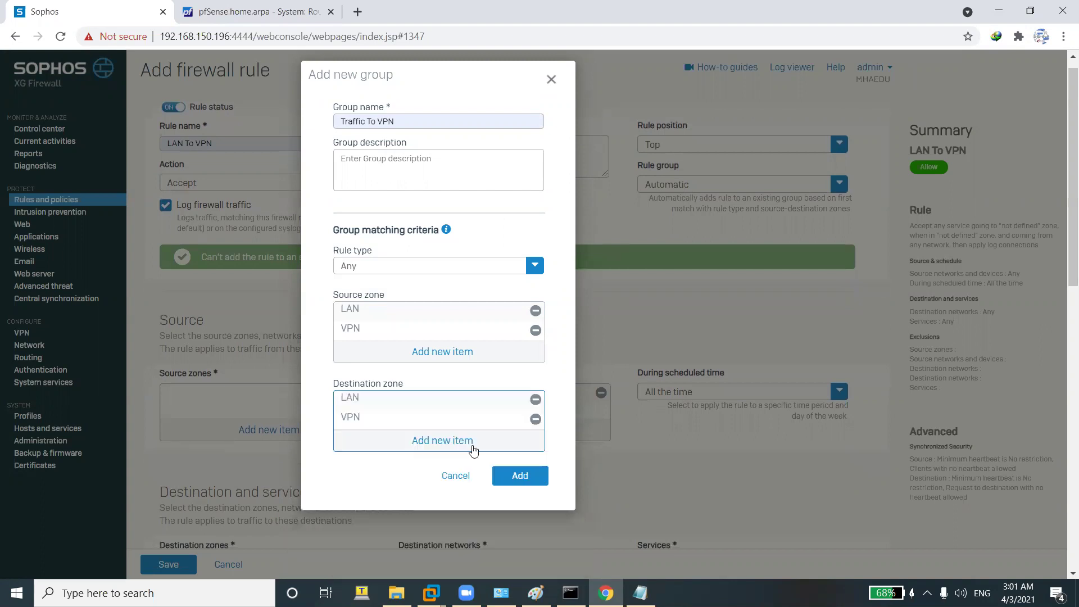
pyautogui.click(505, 471)
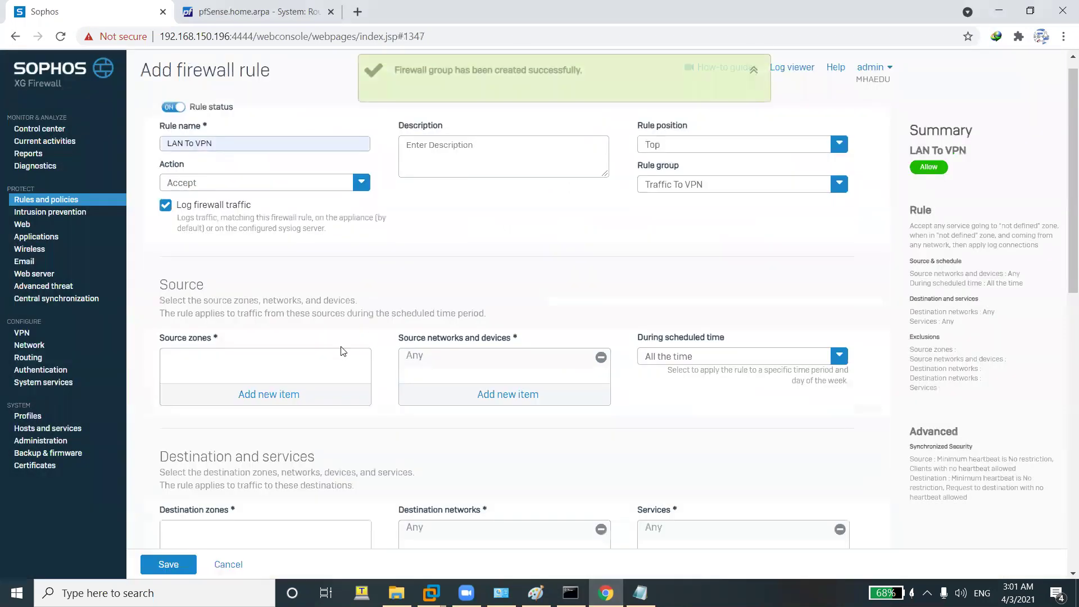
# Set the firewall rule's source zones to LAN and VPN.
pyautogui.click(272, 406)
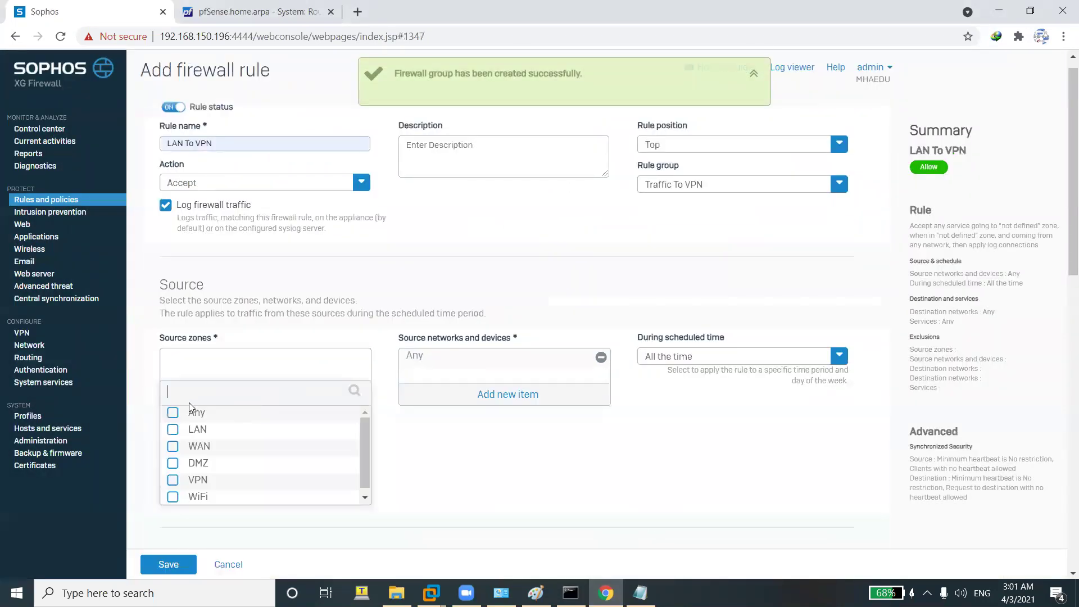
pyautogui.click(173, 430)
pyautogui.click(173, 479)
pyautogui.click(186, 513)
# Set the firewall rule's destination zones to LAN and VPN, and review the rule's remaining settings.
pyautogui.scroll(-6, 302, 455)
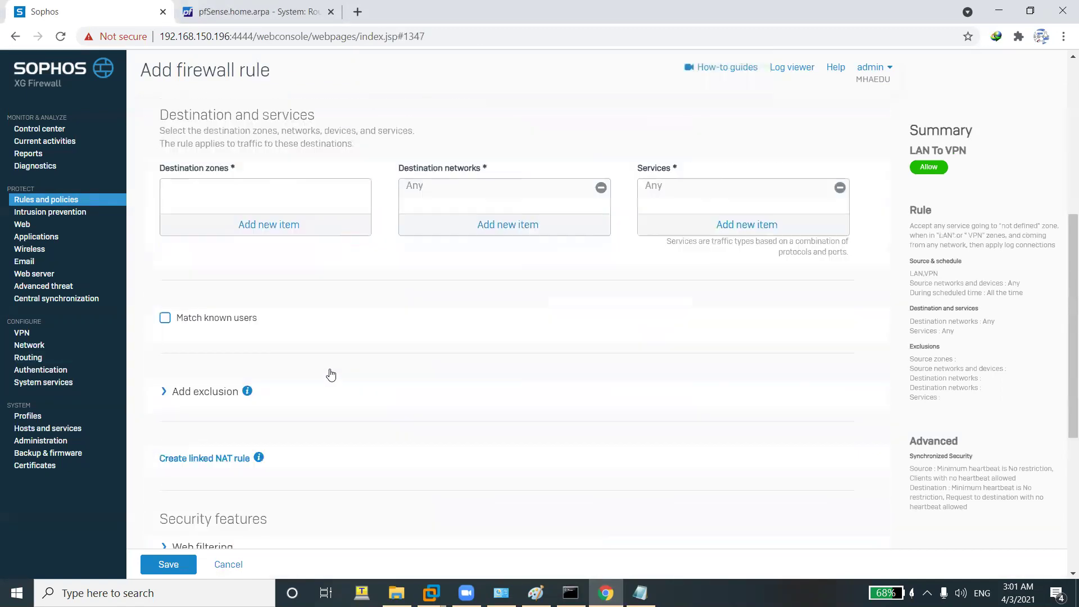
pyautogui.click(276, 218)
pyautogui.click(173, 254)
pyautogui.click(173, 305)
pyautogui.click(225, 339)
pyautogui.scroll(6, 269, 427)
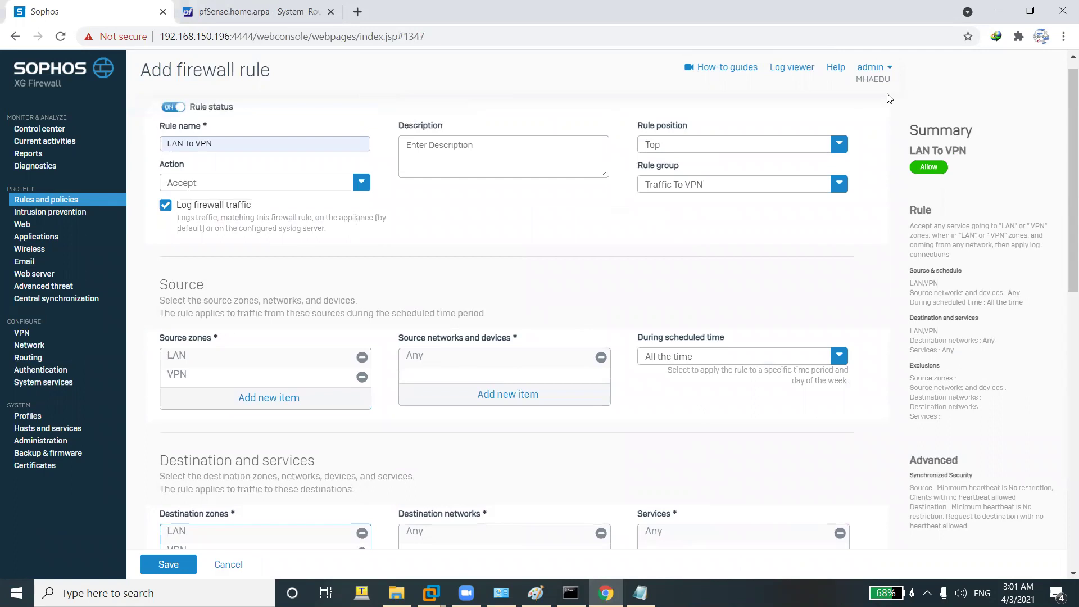
pyautogui.scroll(-15, 368, 157)
pyautogui.scroll(15, 262, 343)
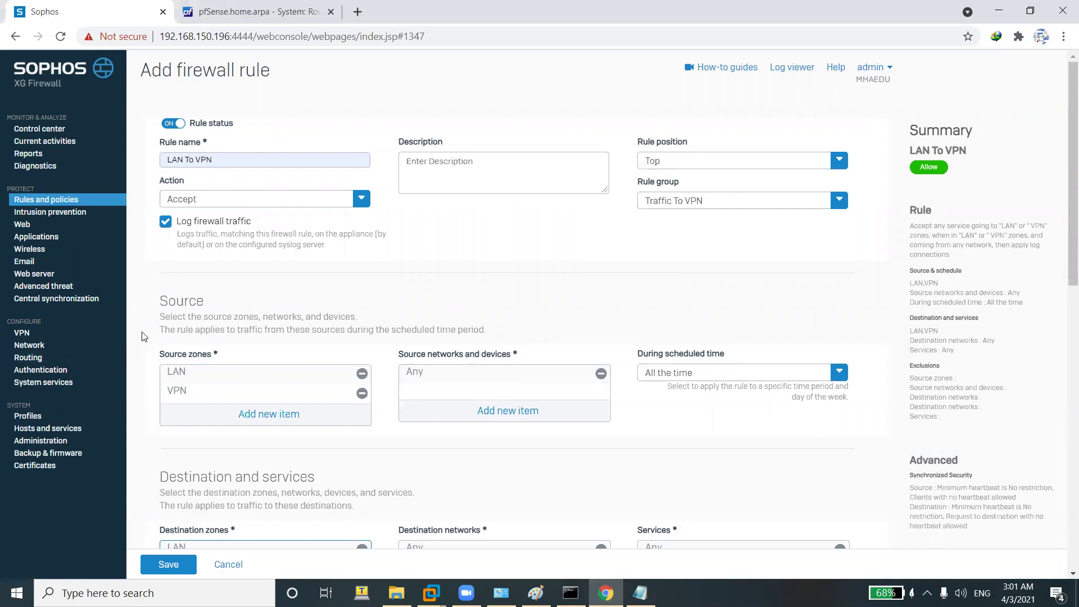
pyautogui.scroll(-12, 145, 331)
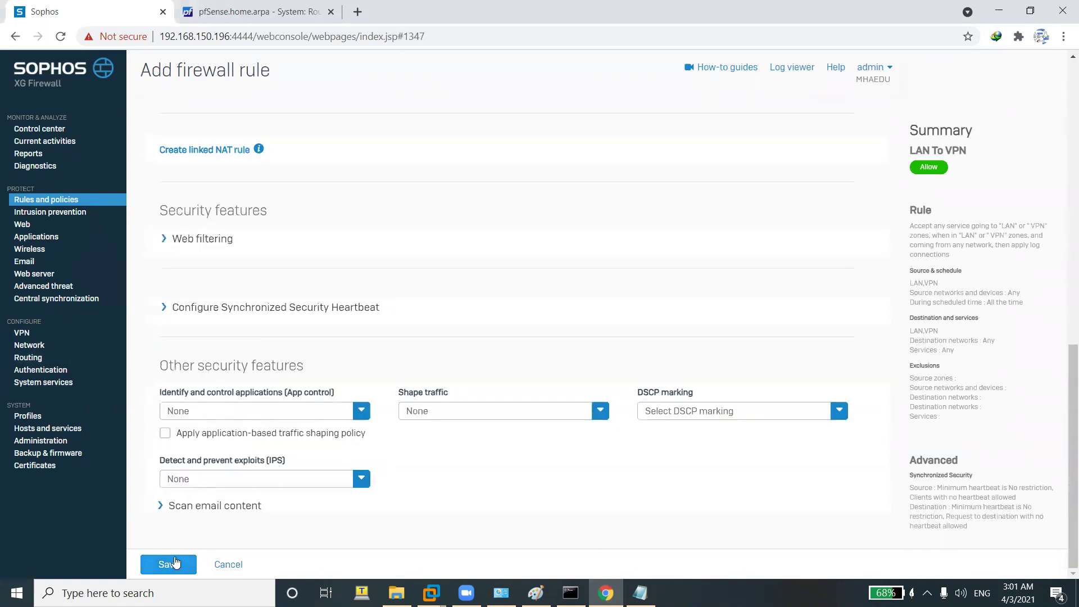
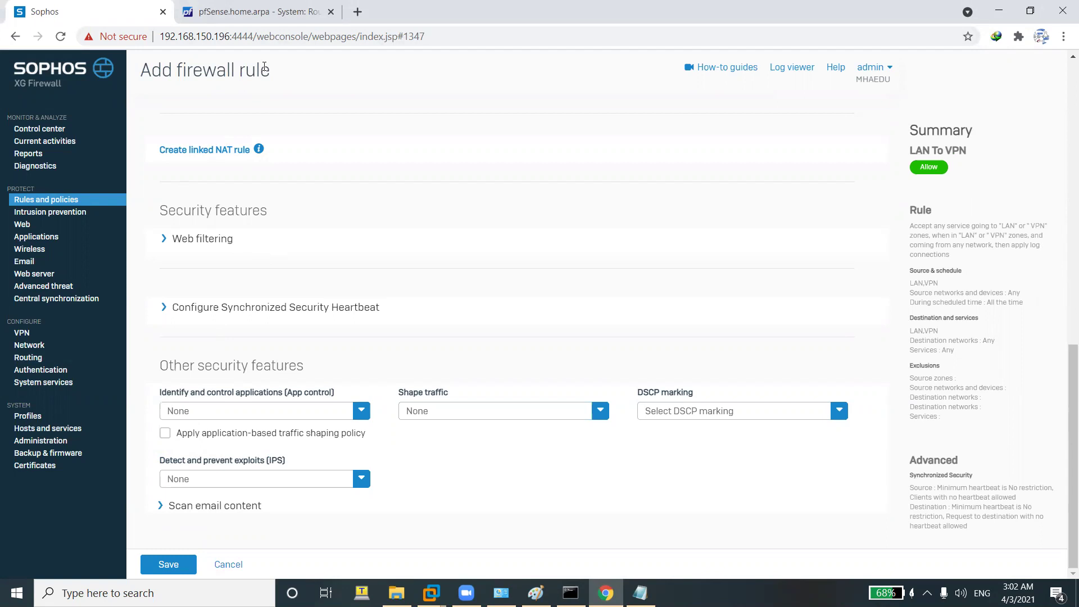
# Switch to pfSense and start a new rule above the existing IPsec firewall rules, with the protocol set to Any.
pyautogui.click(267, 17)
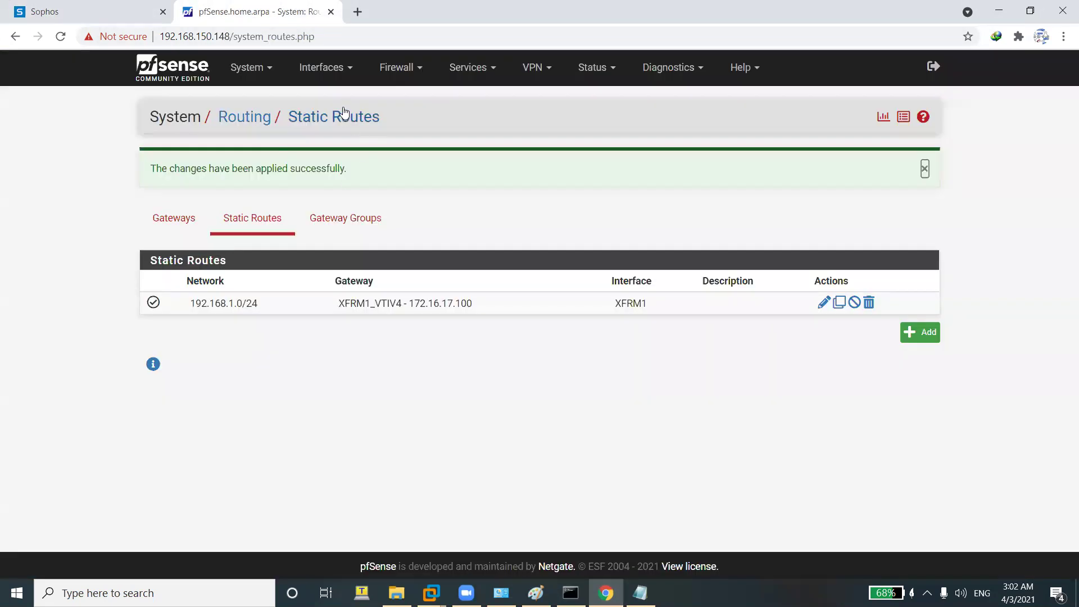
pyautogui.moveTo(414, 75)
pyautogui.click(397, 143)
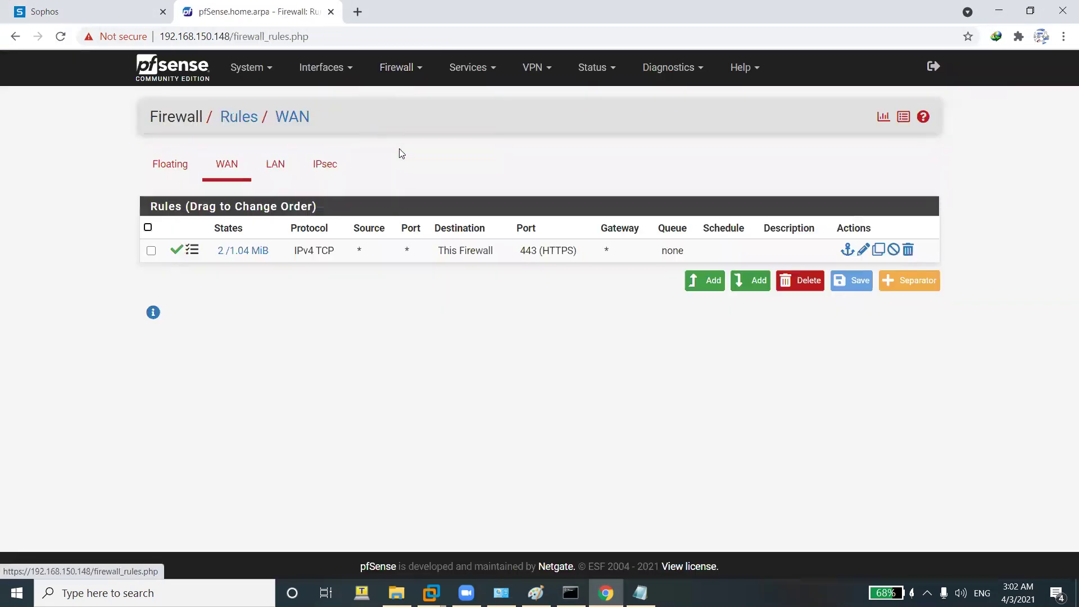
pyautogui.click(326, 165)
pyautogui.click(705, 325)
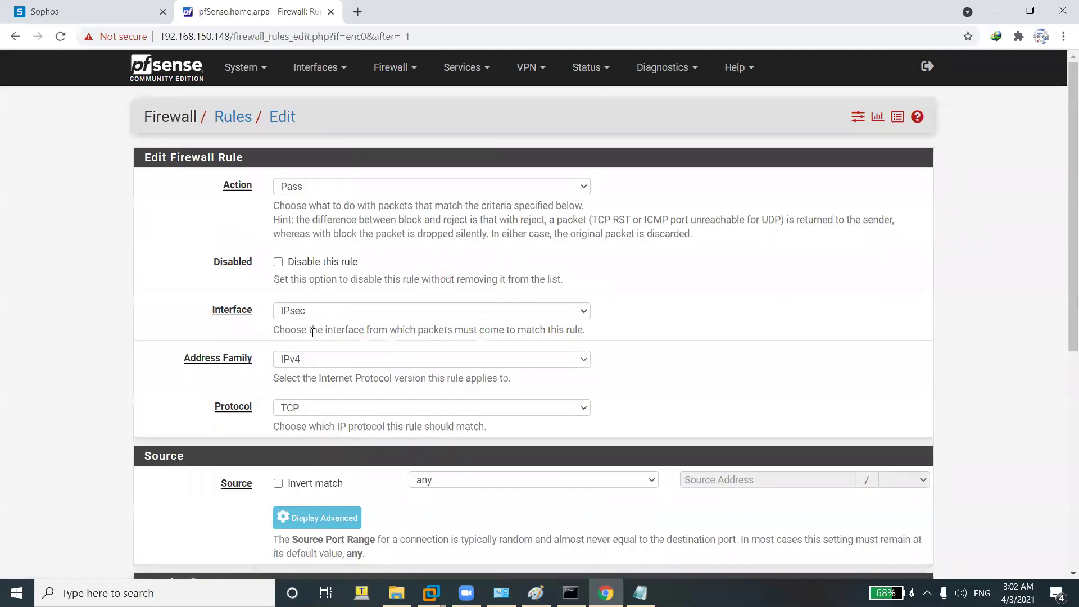
pyautogui.click(308, 411)
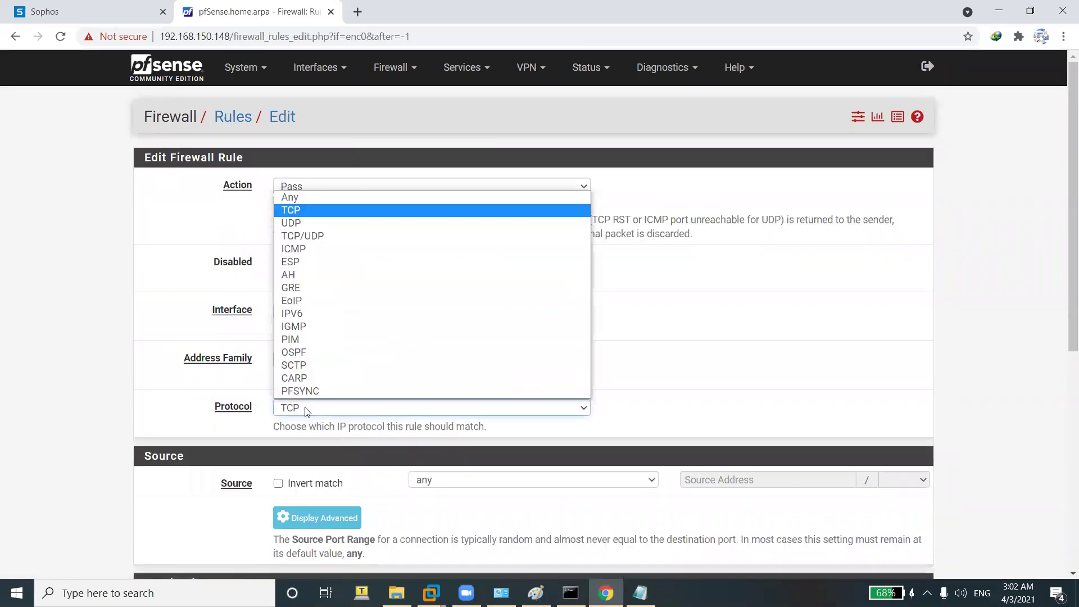
pyautogui.click(303, 197)
pyautogui.scroll(-5, 262, 226)
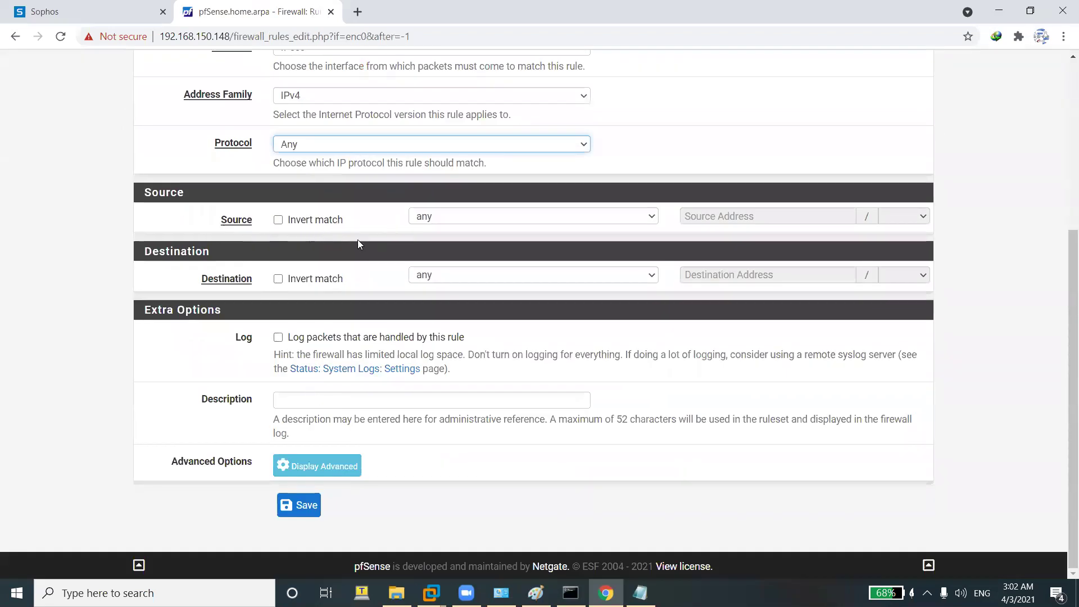
# Enable packet logging for the new IPsec rule, save it and apply the firewall changes.
pyautogui.click(278, 339)
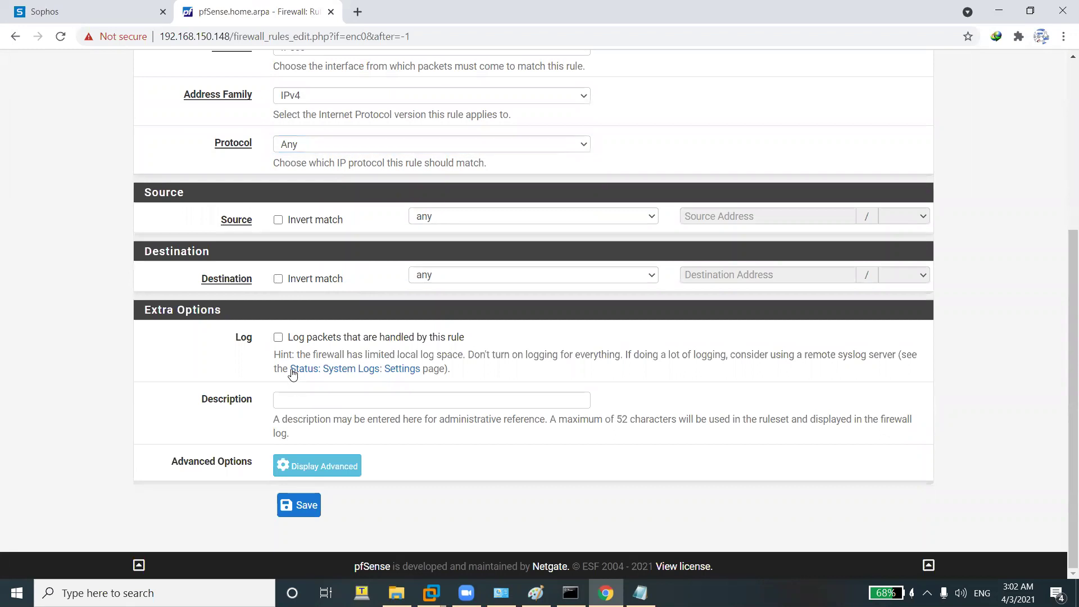
pyautogui.click(278, 338)
pyautogui.click(298, 497)
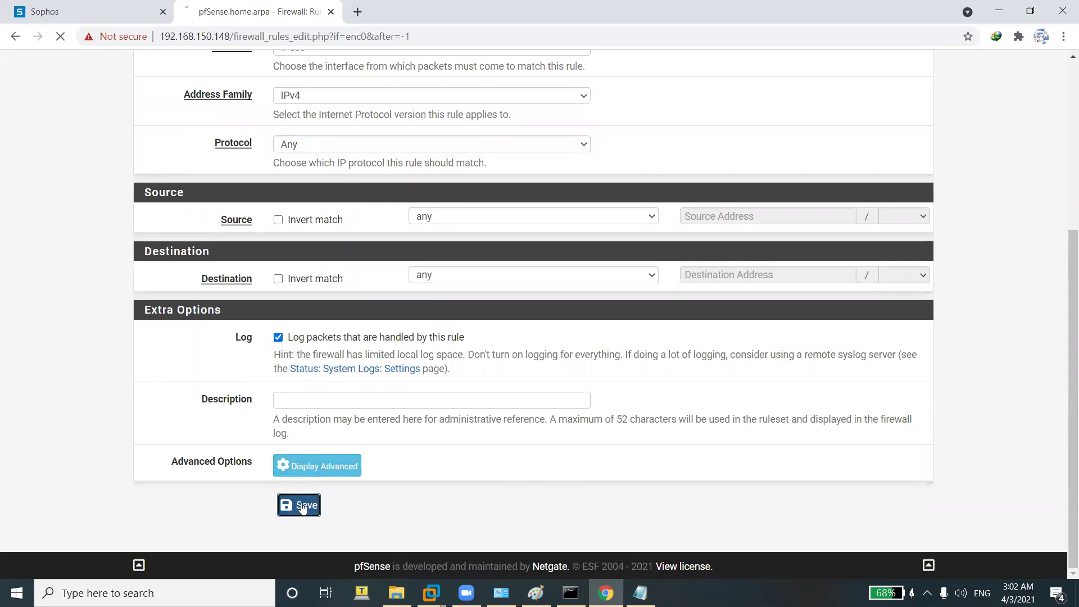
pyautogui.click(880, 180)
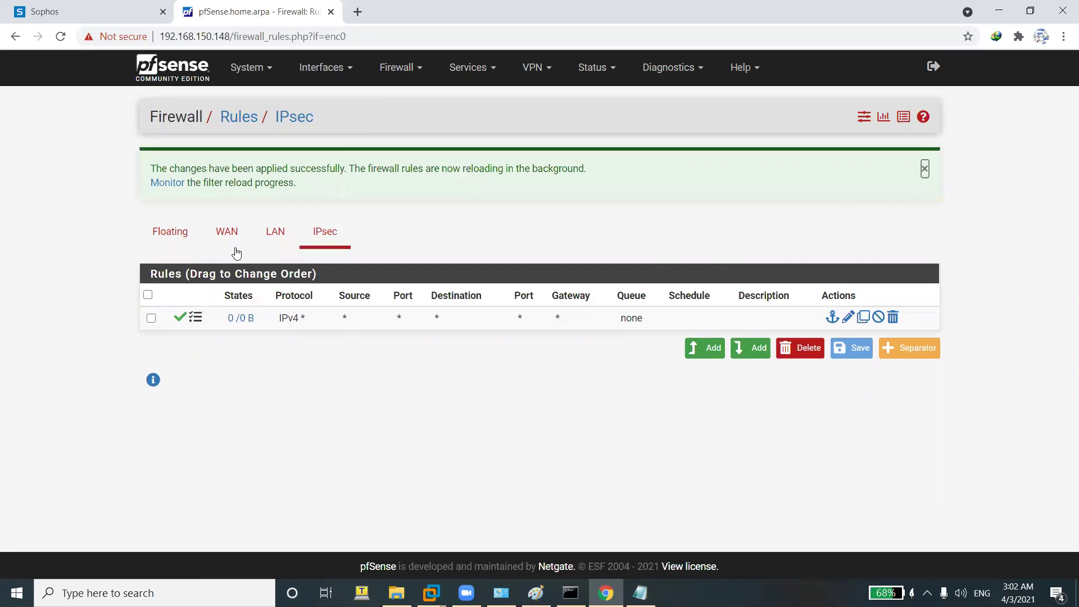
# Switch to VMware Workstation and compare the running ping on Client1 with the IP configuration of the Windows 10 x64 VM.
pyautogui.click(431, 593)
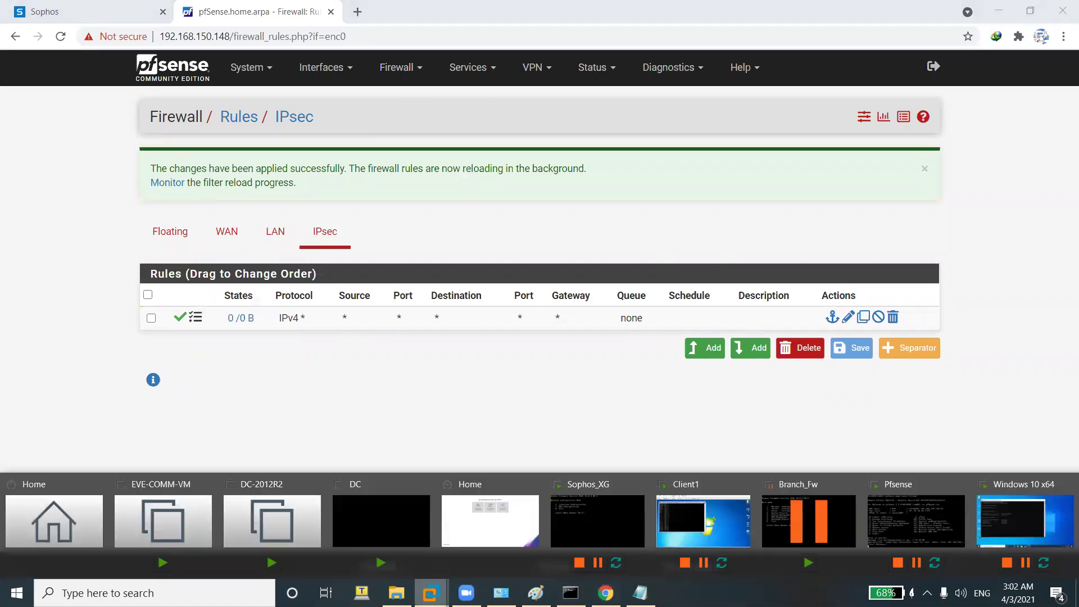
pyautogui.click(666, 543)
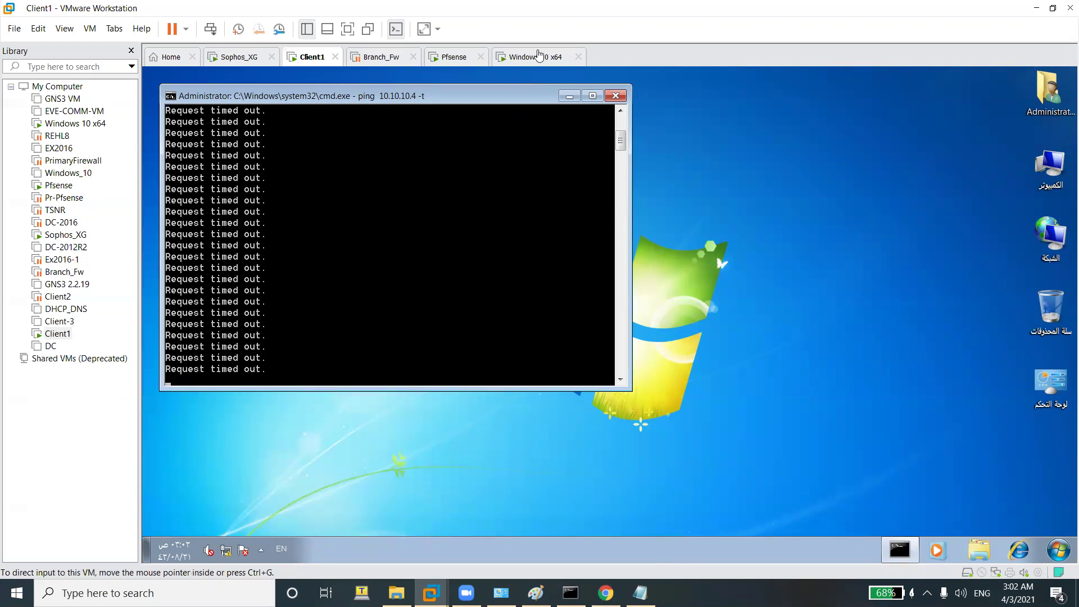
pyautogui.click(539, 57)
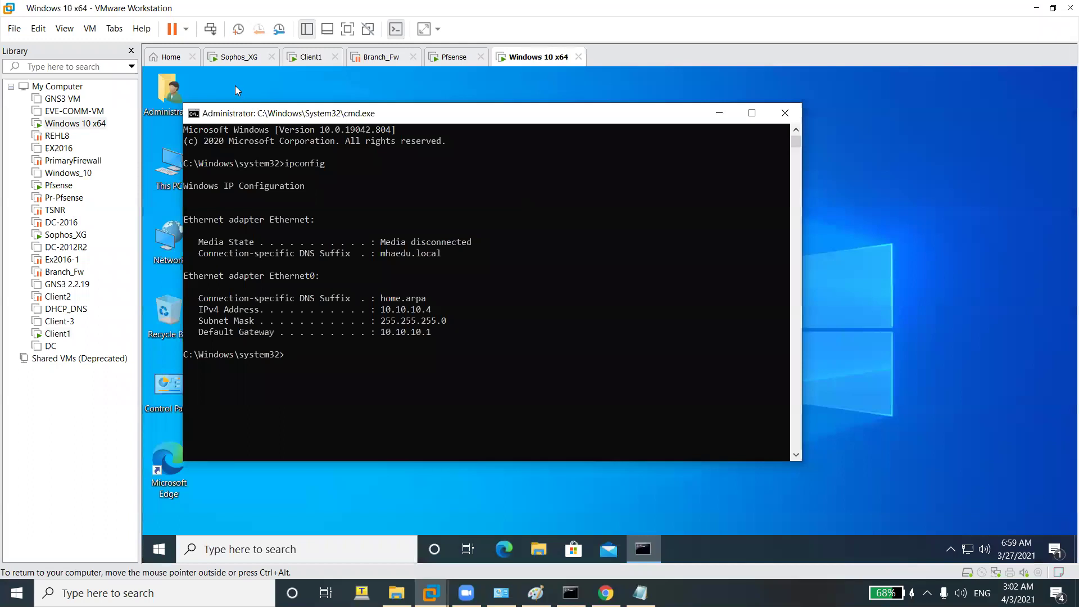
pyautogui.click(305, 57)
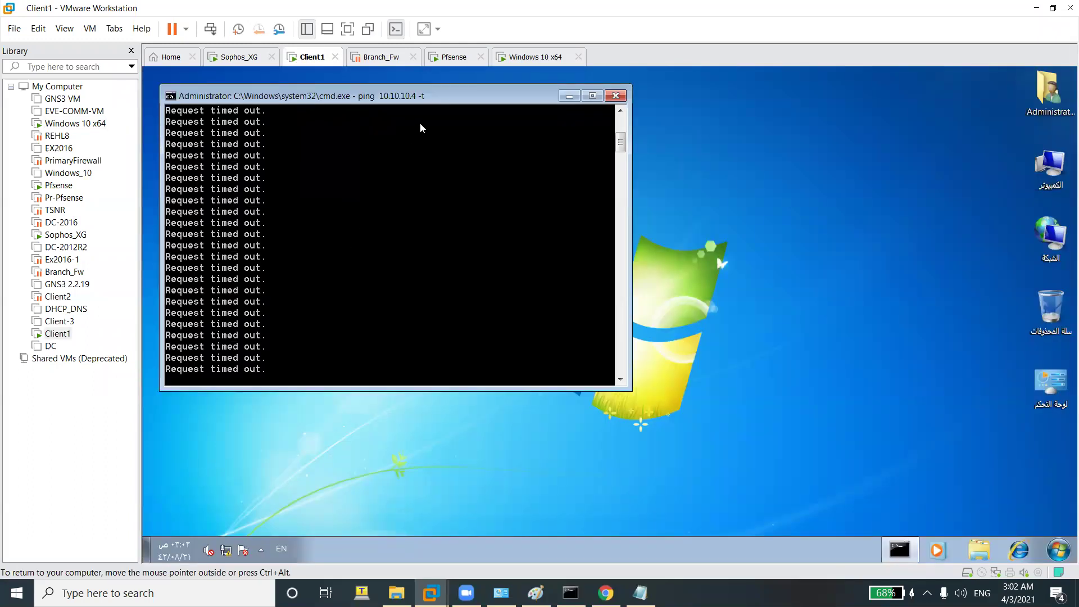
pyautogui.click(538, 57)
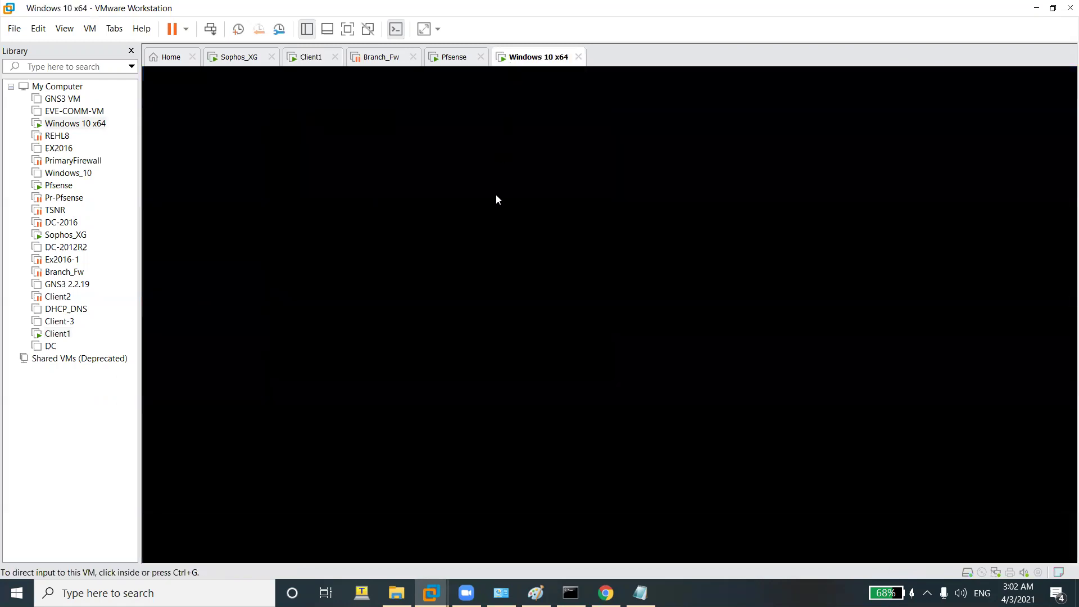
# Return to pfSense in the browser and check the IPsec tunnel's connection status.
pyautogui.hotkey('alt', 'Tab')
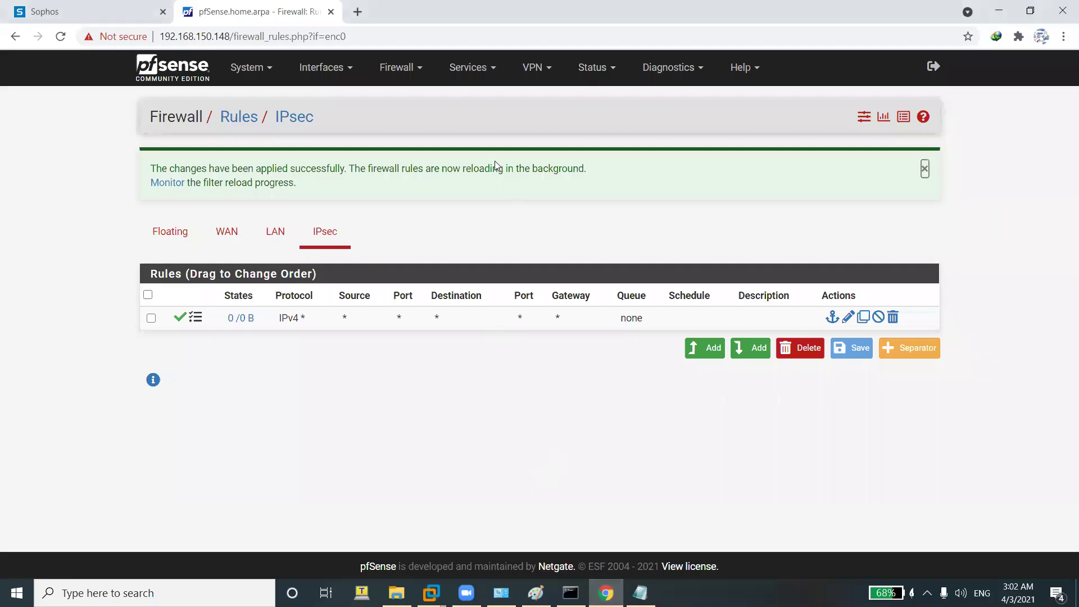
pyautogui.click(534, 68)
pyautogui.click(555, 99)
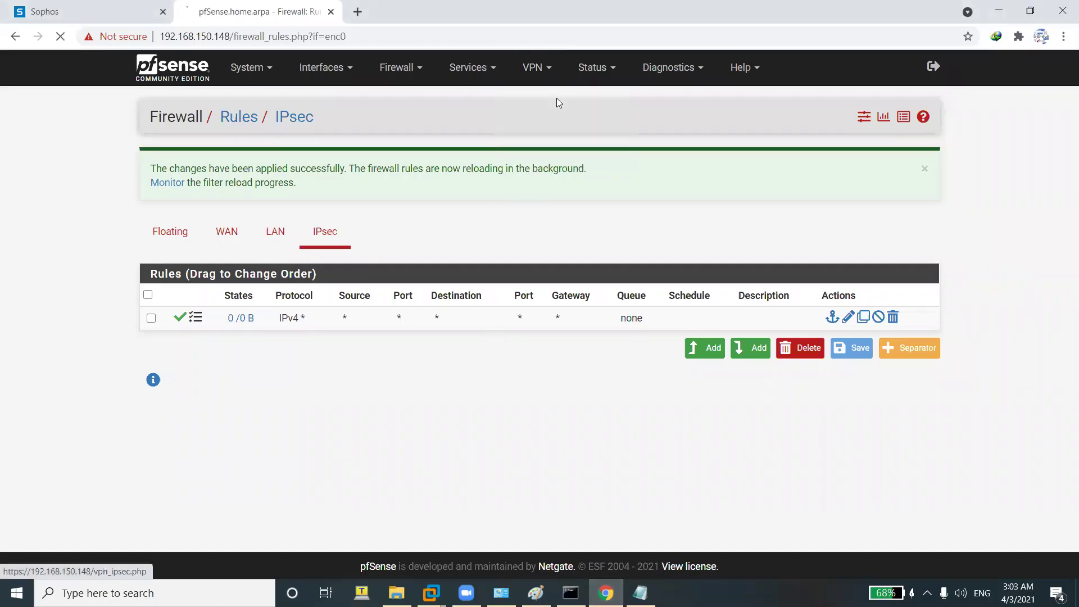
pyautogui.click(589, 68)
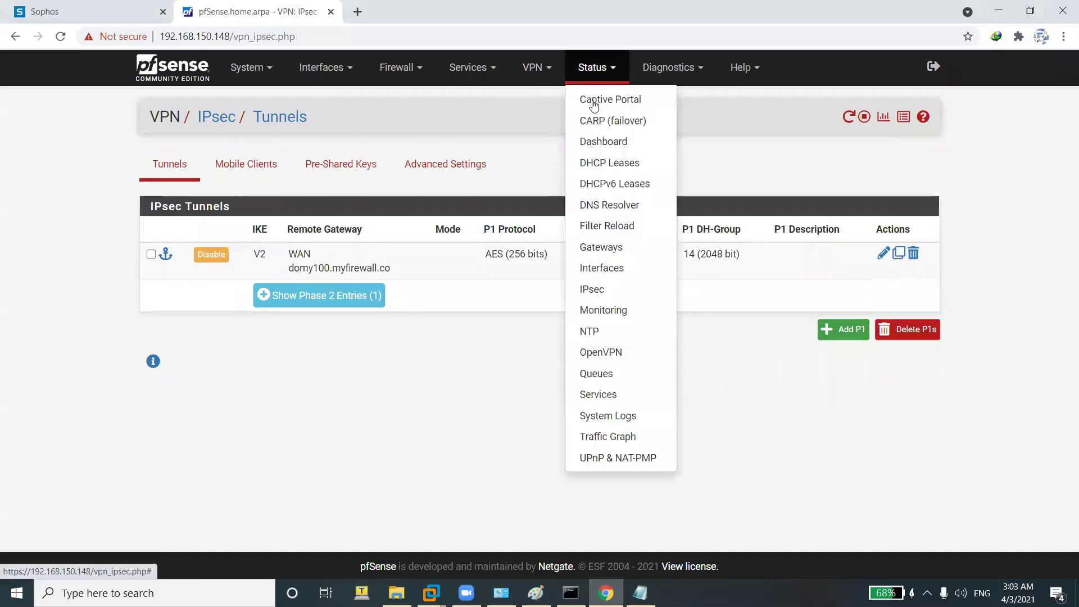
pyautogui.click(597, 289)
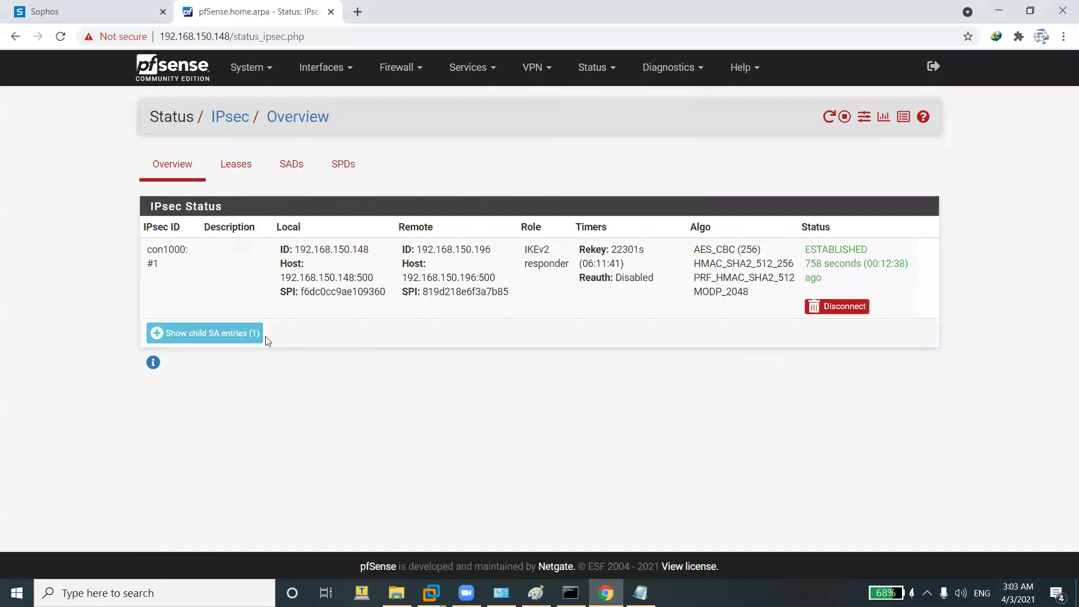
# Review and save the LAN To VPN firewall rule in Sophos, and check the running ping on the Client1 VM.
pyautogui.click(101, 12)
pyautogui.scroll(15, 239, 299)
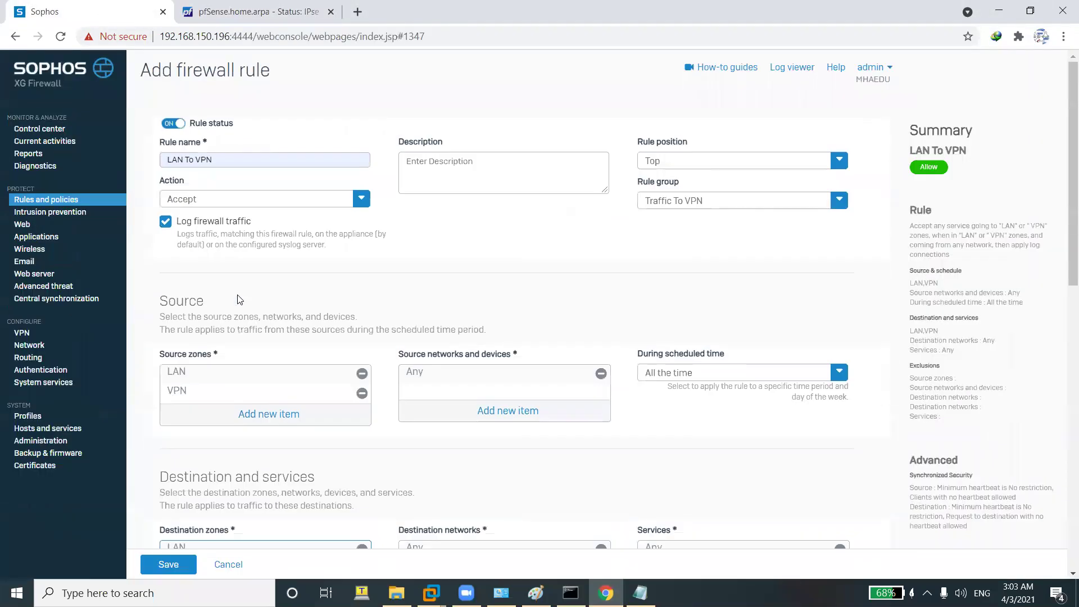
pyautogui.scroll(-15, 238, 299)
pyautogui.click(168, 565)
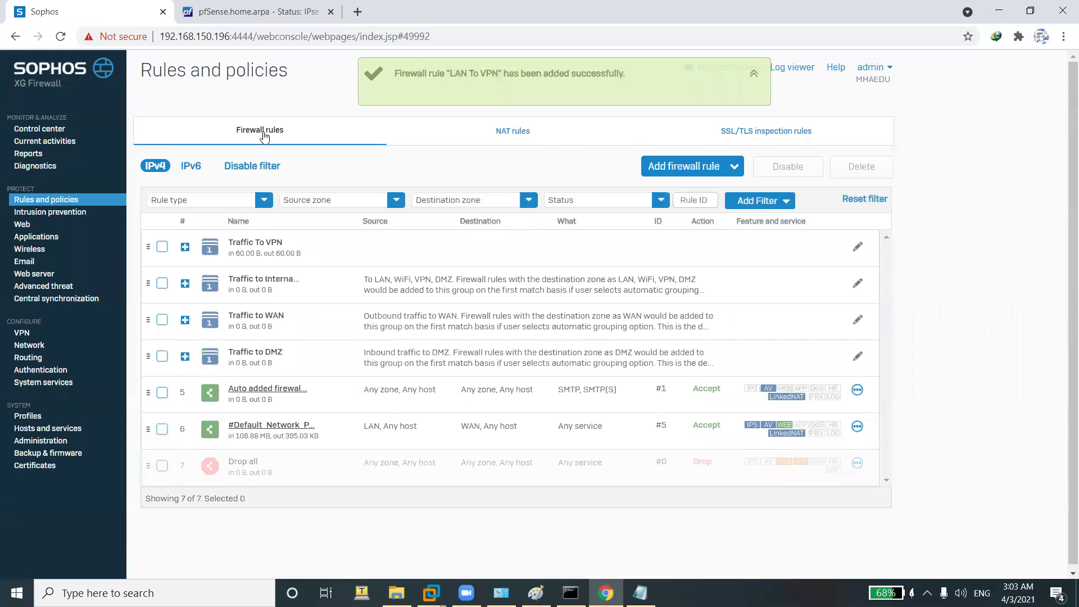
pyautogui.moveTo(431, 593)
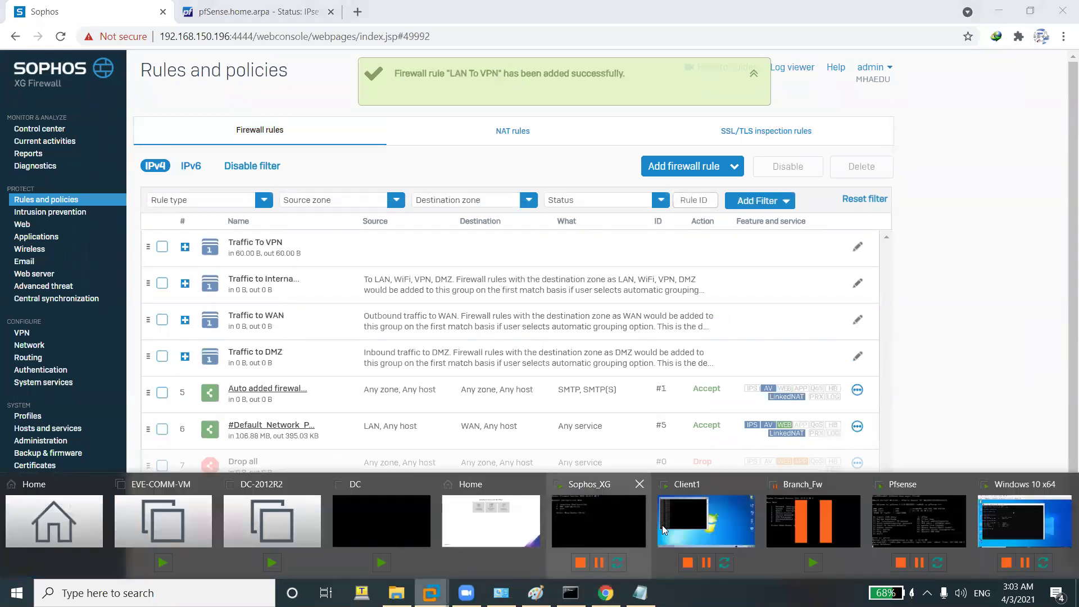
pyautogui.click(674, 518)
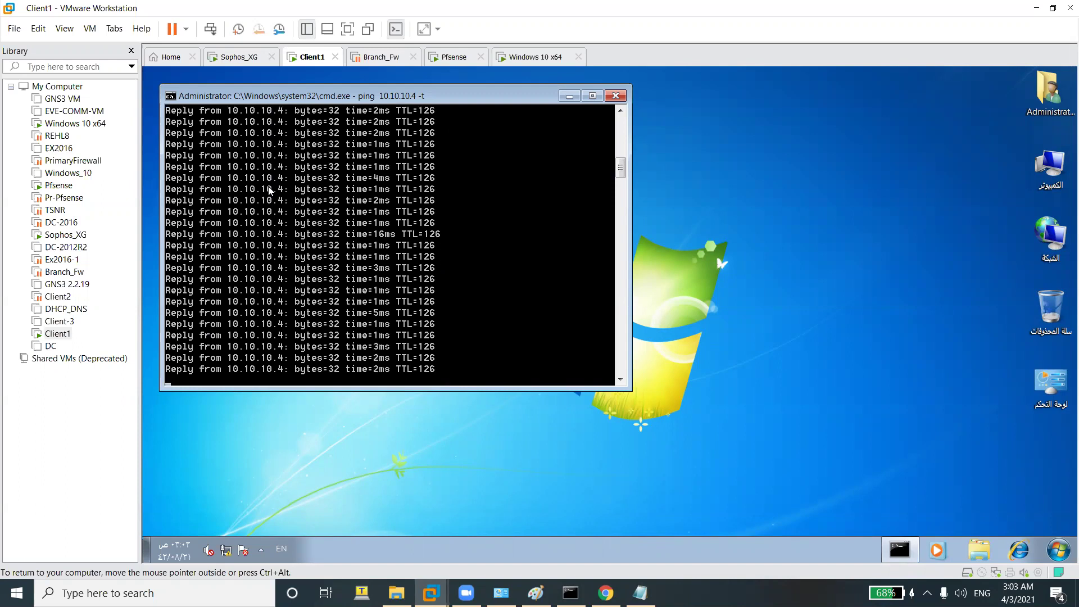
# Review the LAN To VPN rule in the Traffic To VPN group, and check the Windows 10 x64 VM's IP configuration.
pyautogui.click(606, 593)
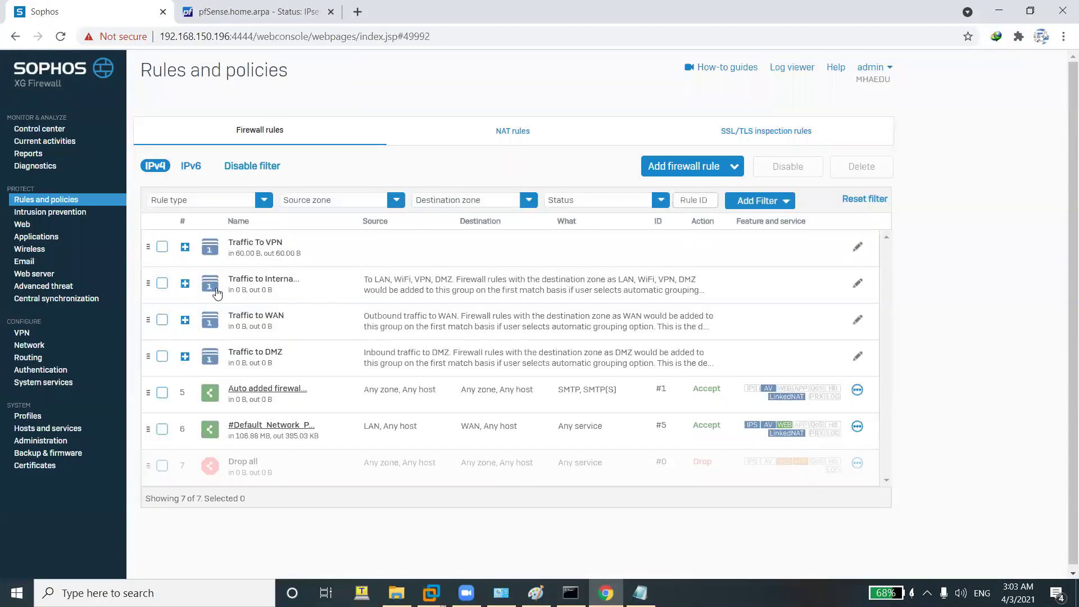
pyautogui.click(258, 248)
pyautogui.click(248, 281)
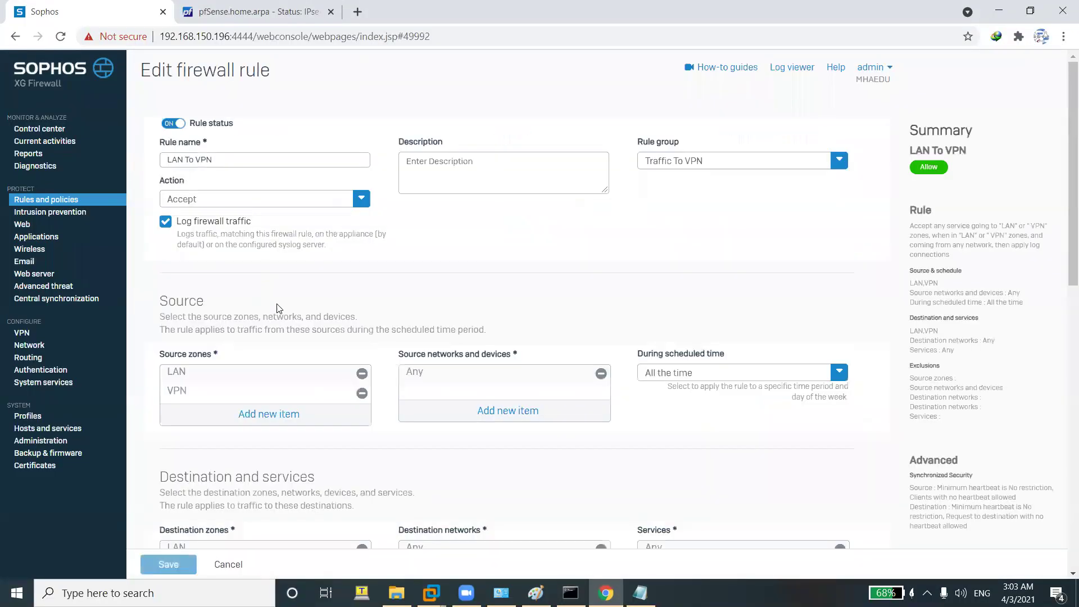
pyautogui.scroll(-6, 447, 416)
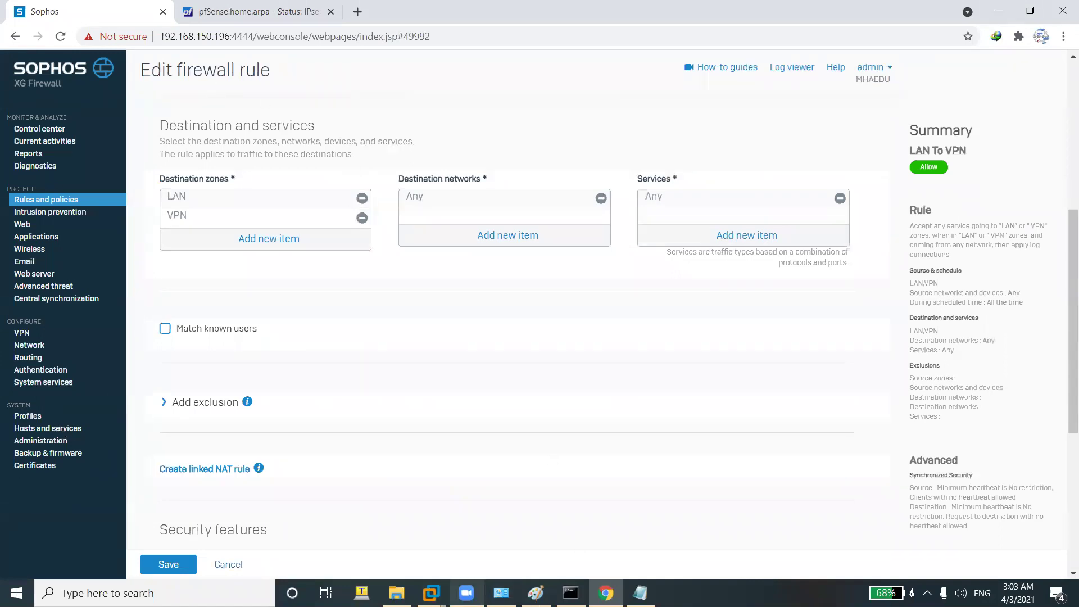
pyautogui.moveTo(430, 593)
pyautogui.click(996, 514)
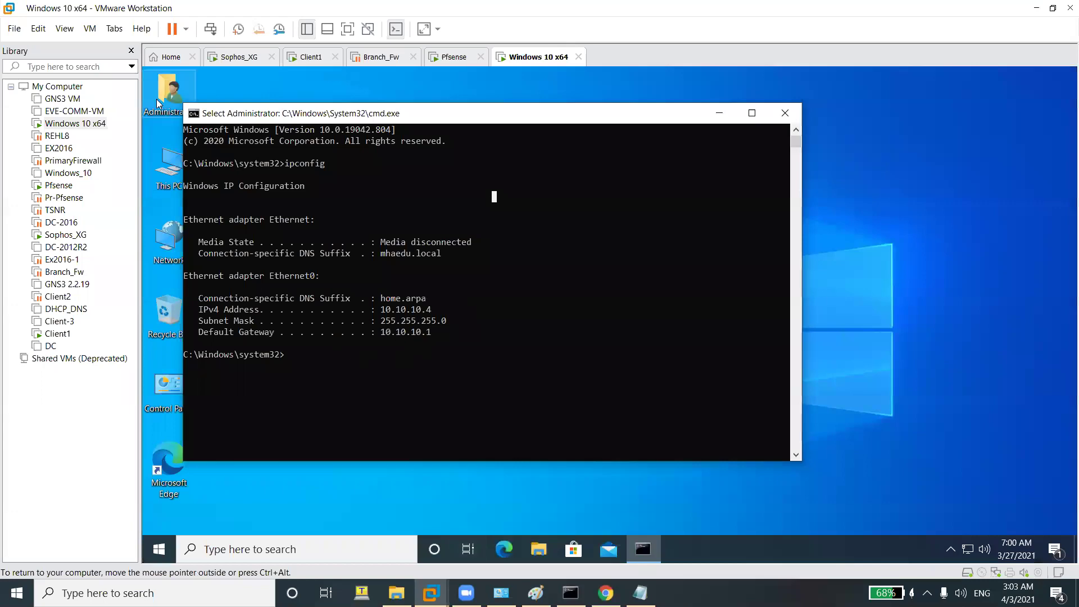
# Change the Sophos static route's destination to 10.10.10.100 with netmask /32 (255.255.255.255), and save the route.
pyautogui.click(606, 593)
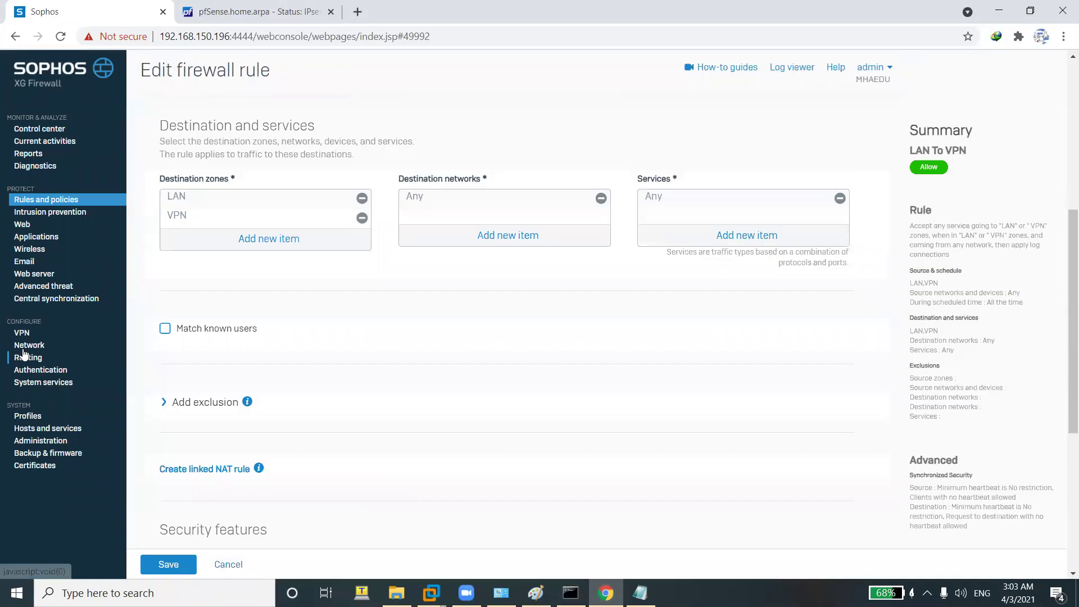
pyautogui.click(32, 356)
pyautogui.click(272, 263)
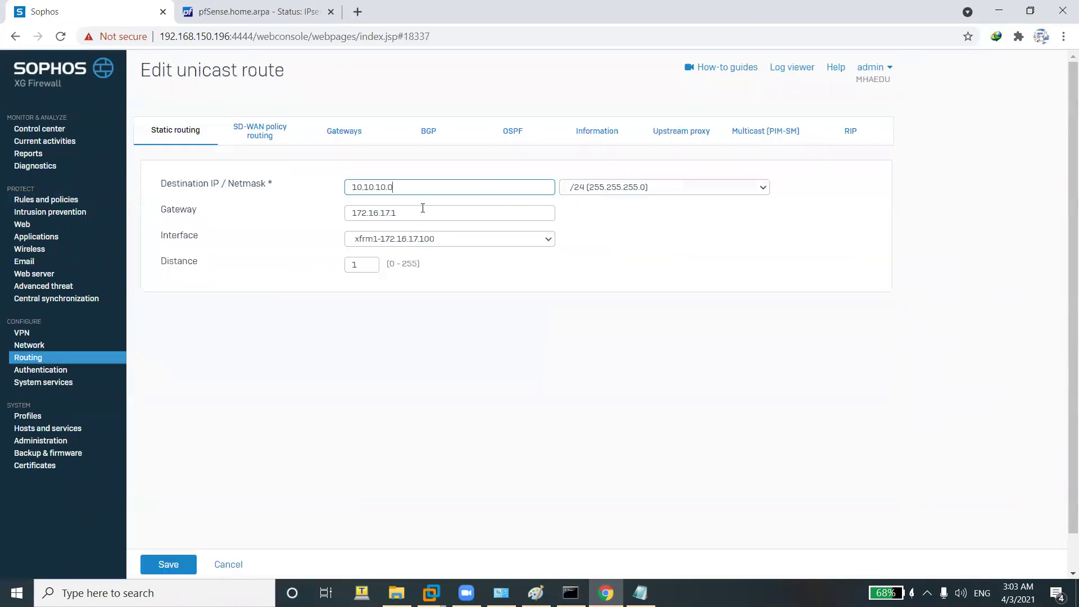
pyautogui.press('BackSpace')
pyautogui.write('100')
pyautogui.click(627, 187)
pyautogui.click(622, 201)
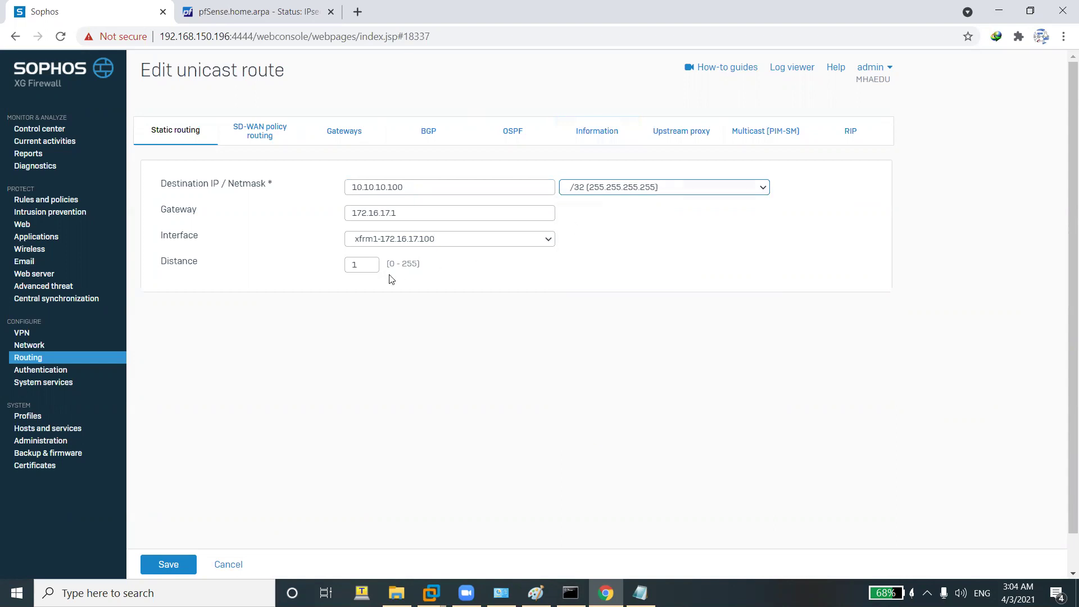
pyautogui.click(169, 564)
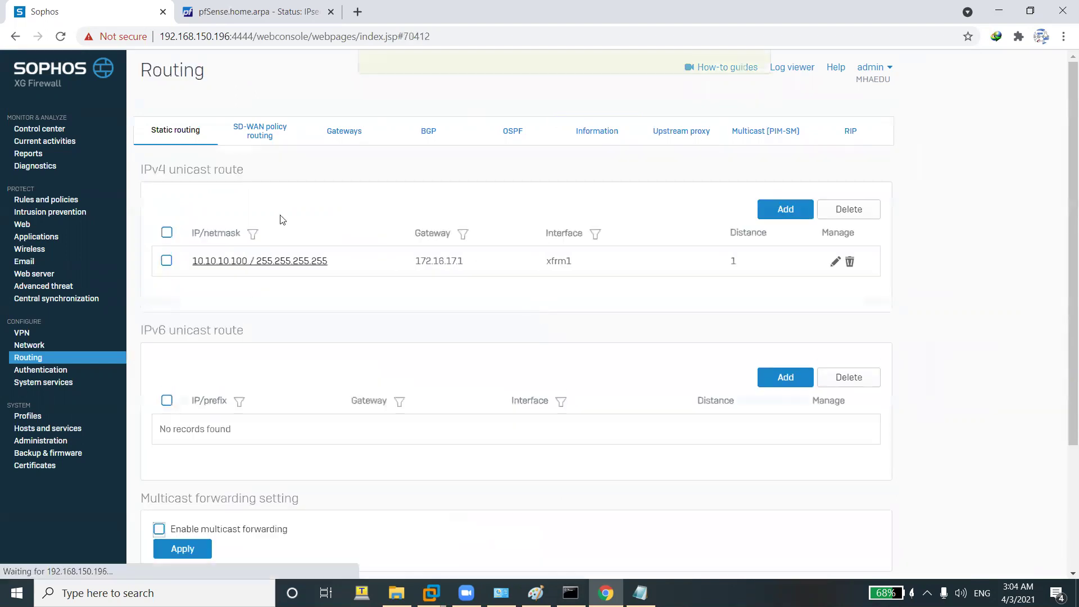
# Check the IPsec status in pfSense and the running ping to 10.10.10.4 on the Client1 VM.
pyautogui.click(256, 11)
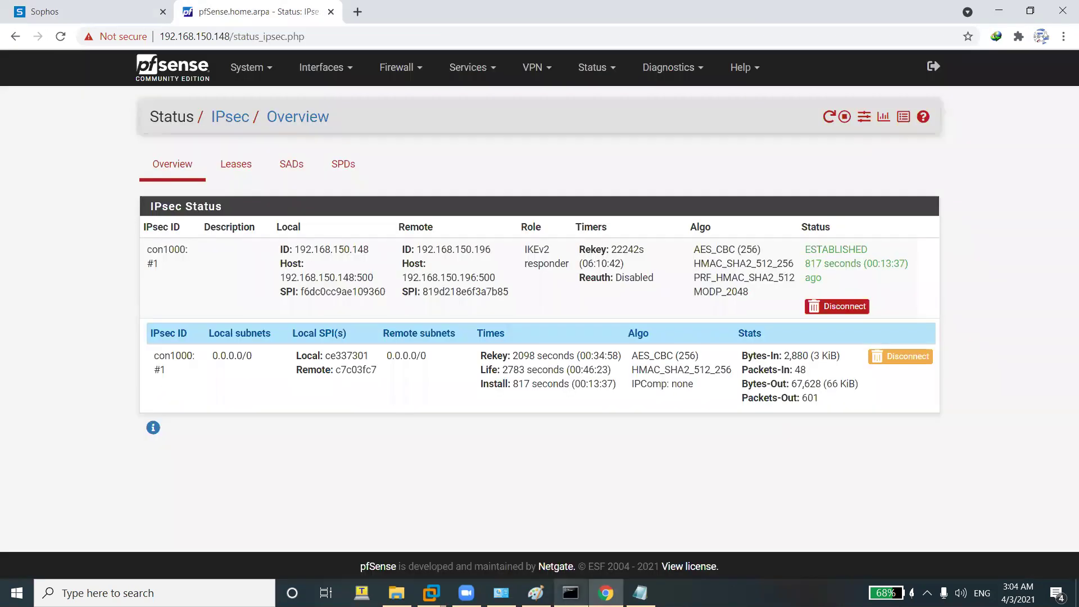
pyautogui.moveTo(432, 593)
pyautogui.click(705, 534)
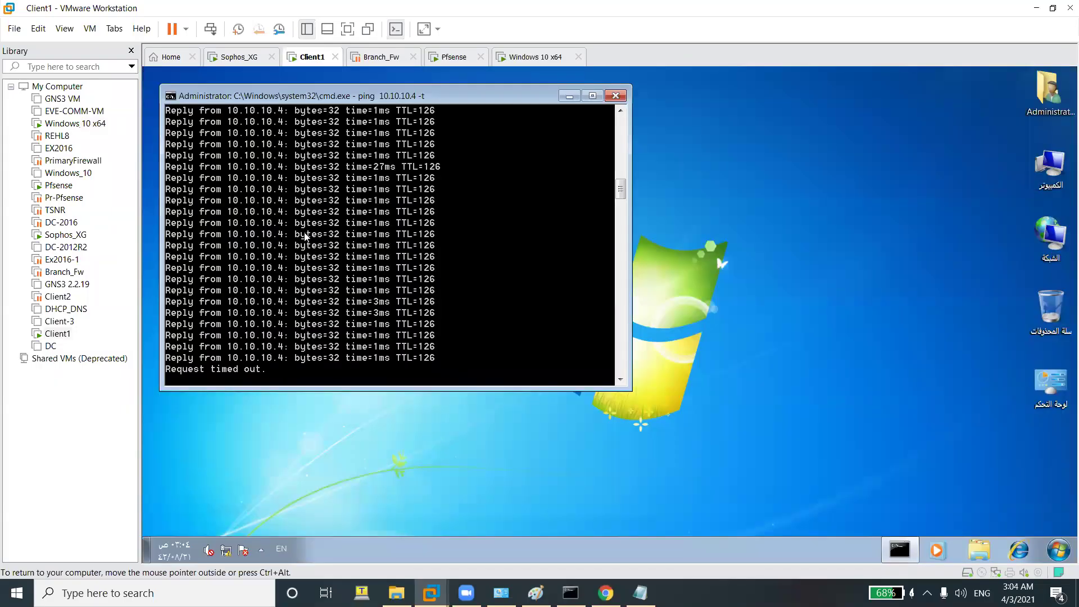
# Run a continuous ping to 192.168.1.100 on the Windows 10 x64 VM, and switch to the Pfsense VM's console.
pyautogui.click(545, 59)
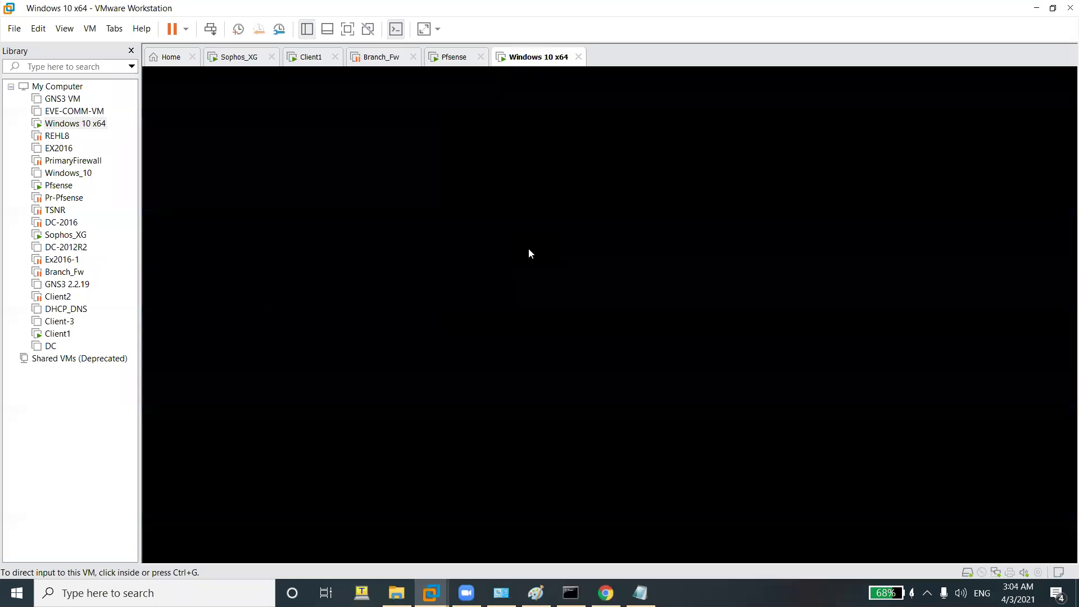
pyautogui.write('ping 192.168.1.100 -')
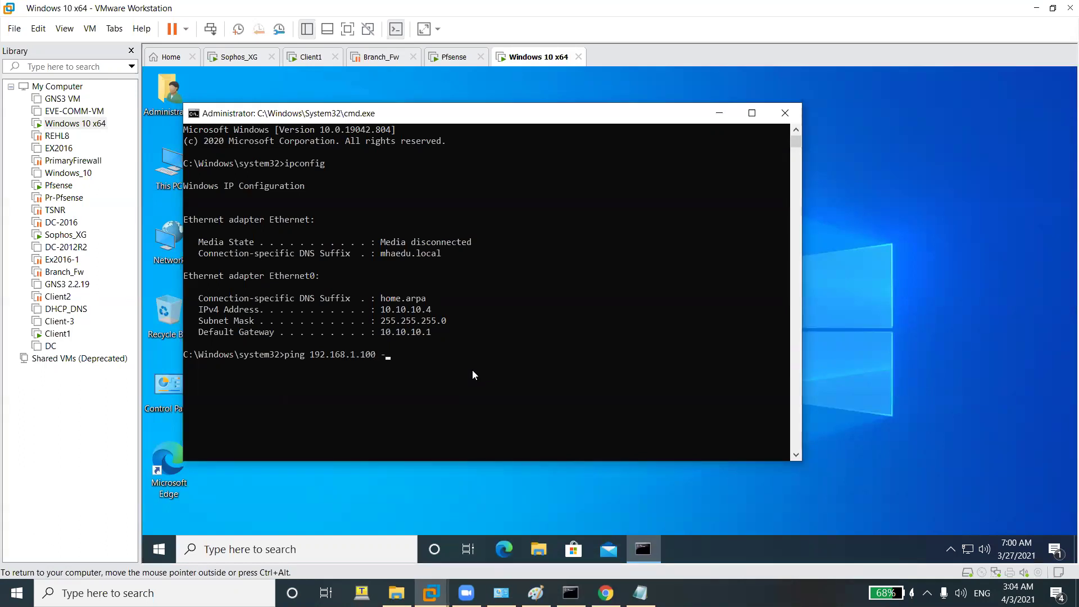
pyautogui.write('t')
pyautogui.press('Return')
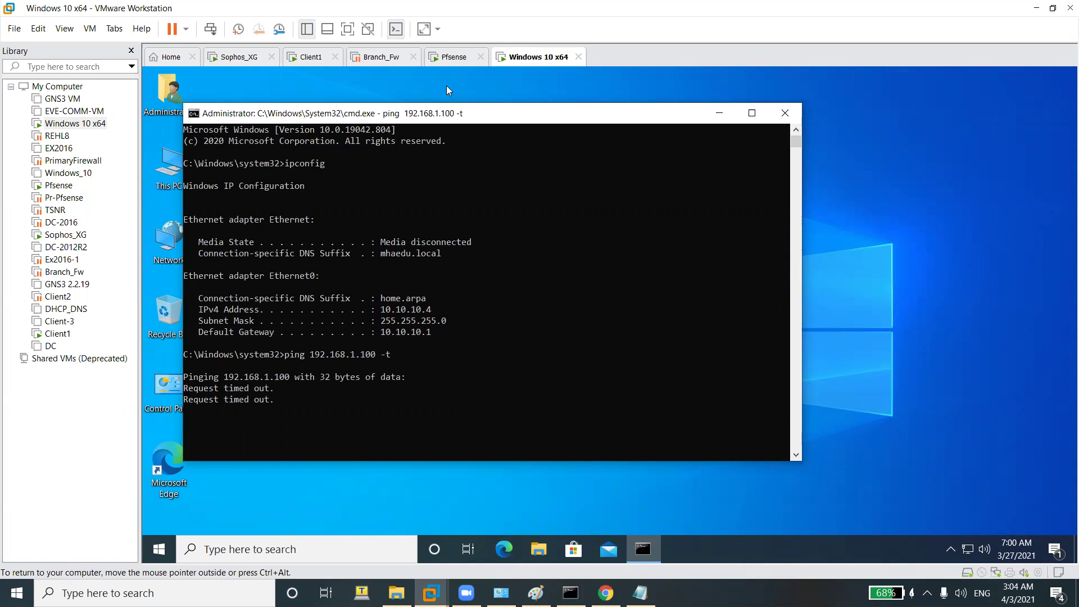
pyautogui.click(452, 59)
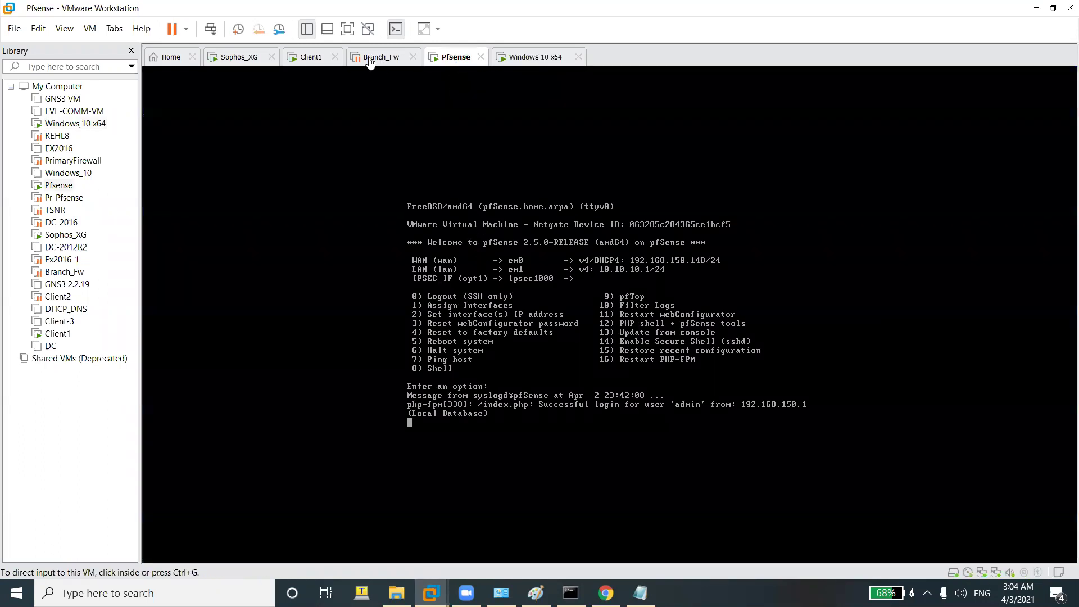
# Check the running pings on the Client1 and Windows 10 x64 VMs.
pyautogui.click(310, 58)
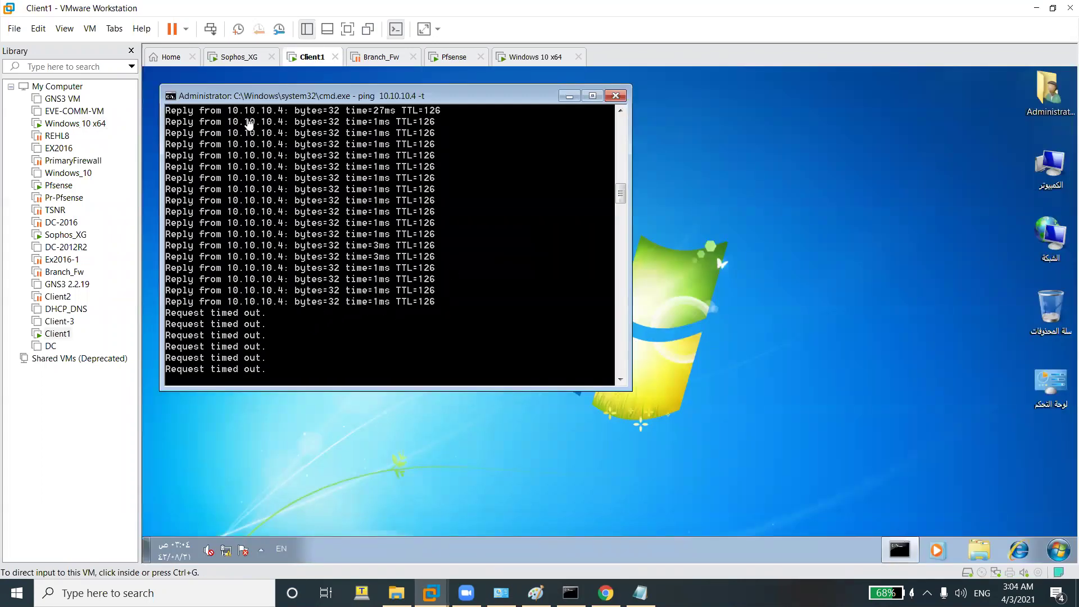
pyautogui.click(509, 59)
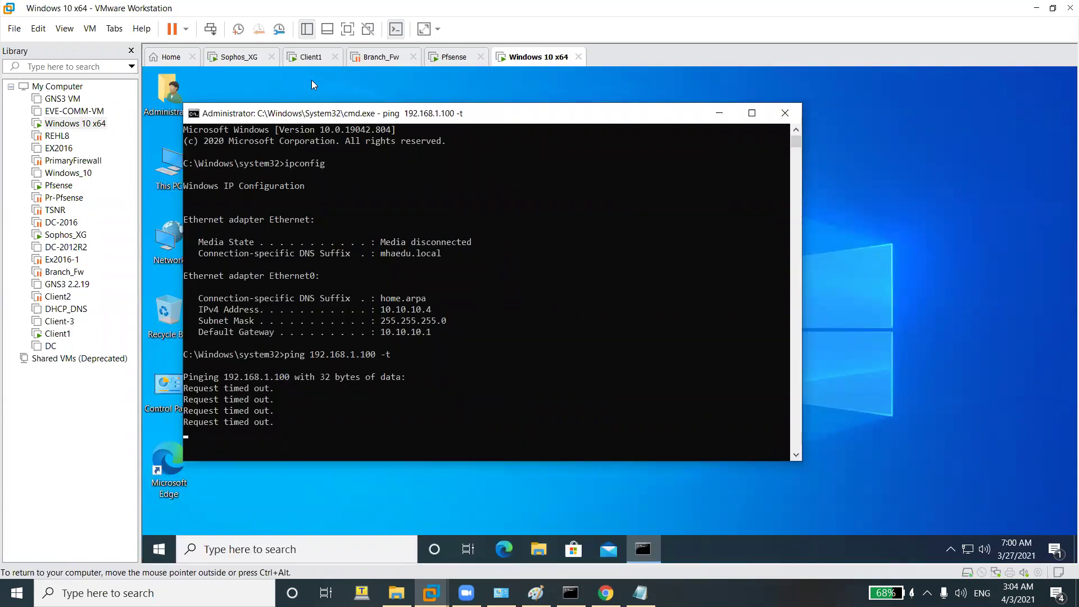
pyautogui.click(308, 57)
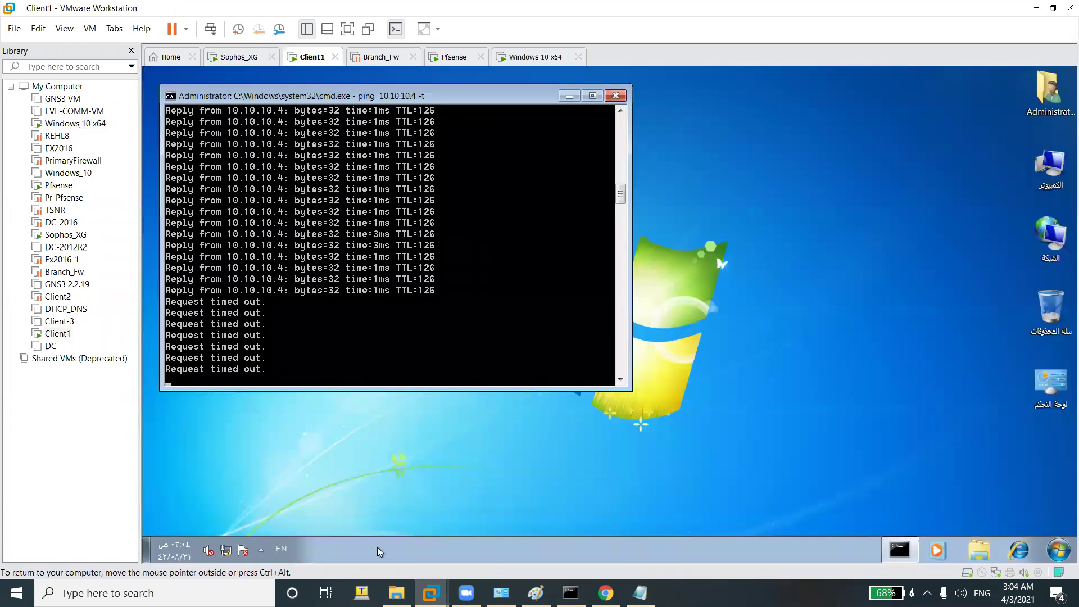
# View the Local Area Connection's network details on the Client1 VM, and close them.
pyautogui.click(226, 554)
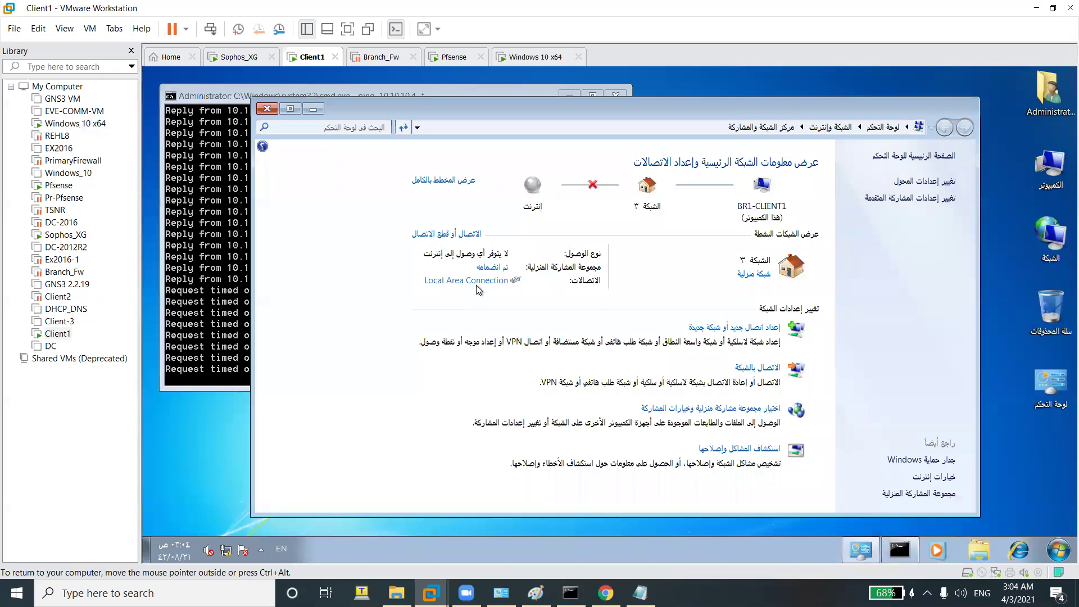
pyautogui.click(521, 283)
pyautogui.click(669, 302)
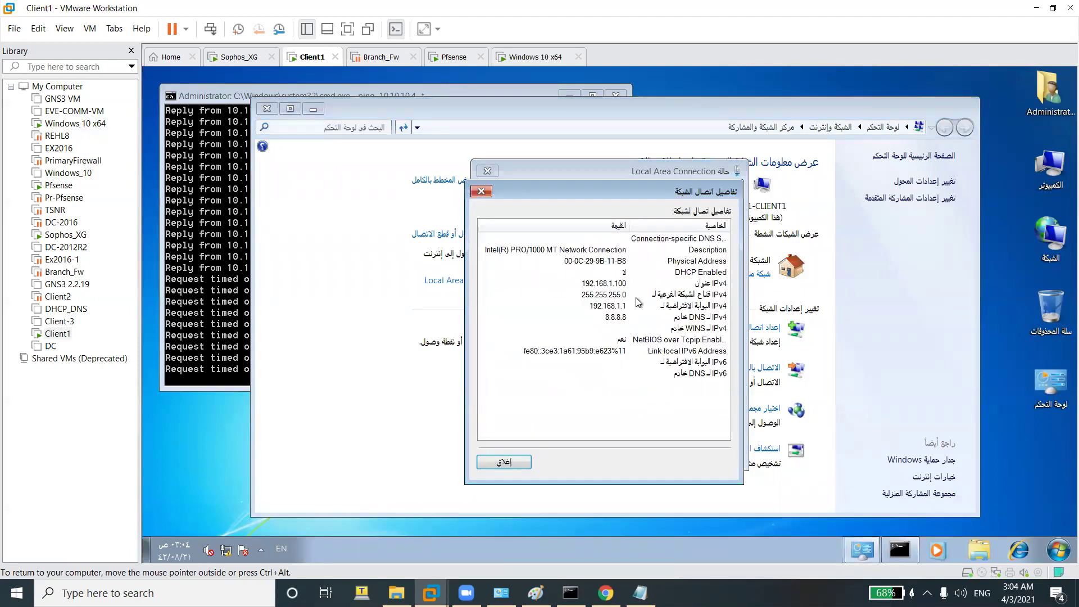
pyautogui.click(523, 460)
pyautogui.click(486, 171)
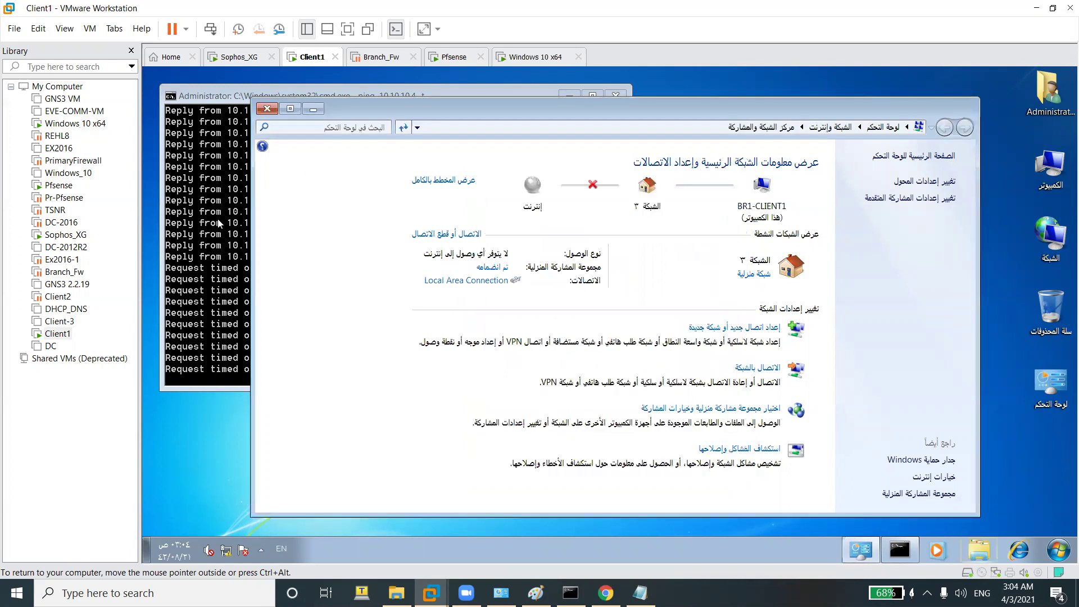
# Bring Client1's ping window forward, and check the running ping to 192.168.1.100 on the Windows 10 x64 VM.
pyautogui.click(219, 223)
pyautogui.click(536, 57)
pyautogui.click(507, 259)
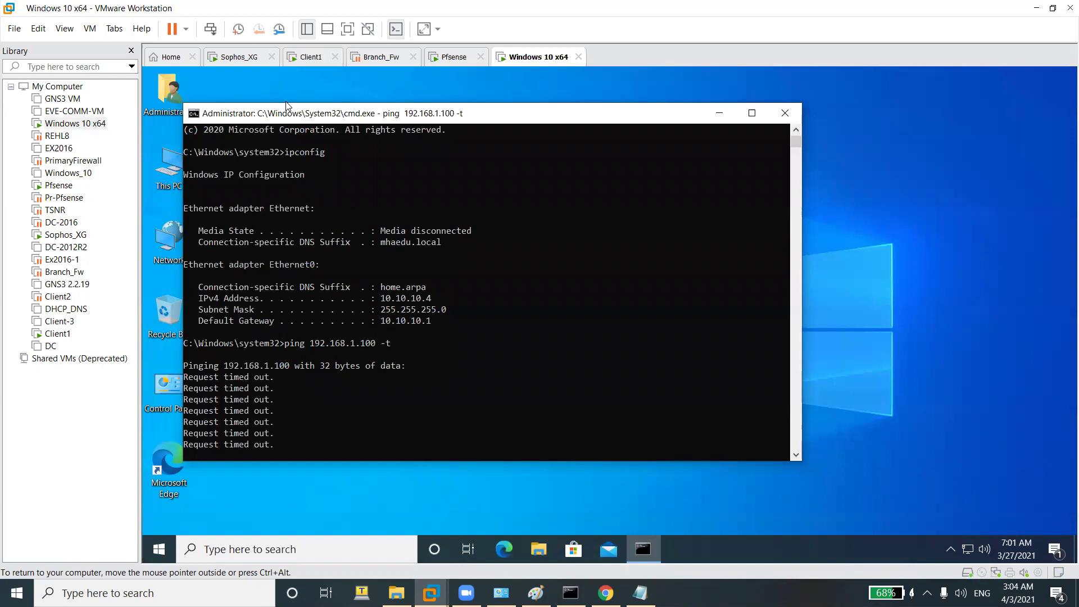
# Review the Local Area Connection's TCP/IPv4 properties on the Client1 VM, and close them without changes.
pyautogui.click(308, 58)
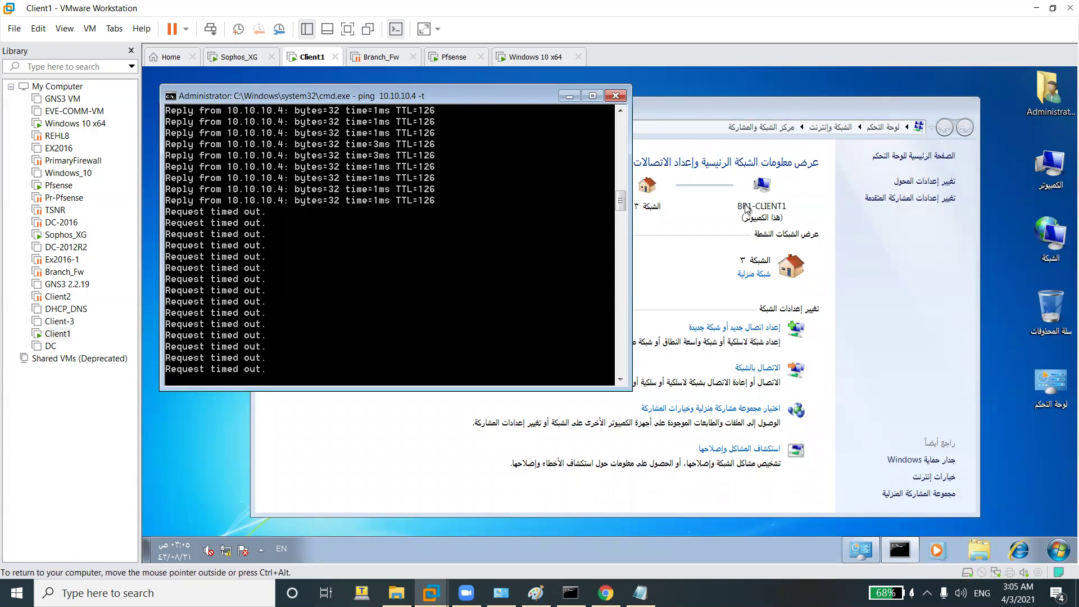
pyautogui.click(724, 238)
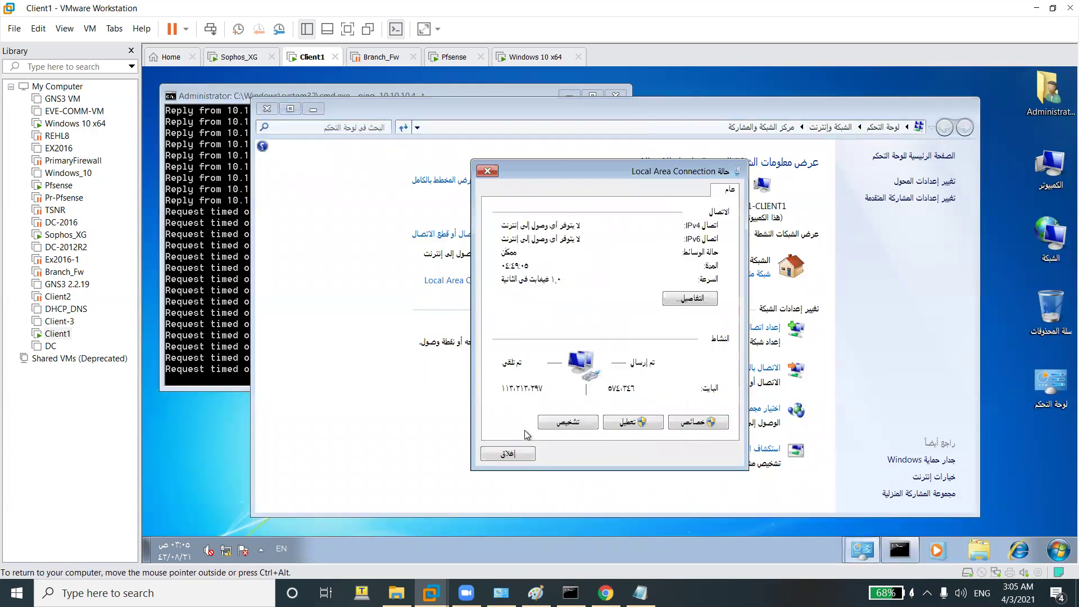
pyautogui.click(674, 422)
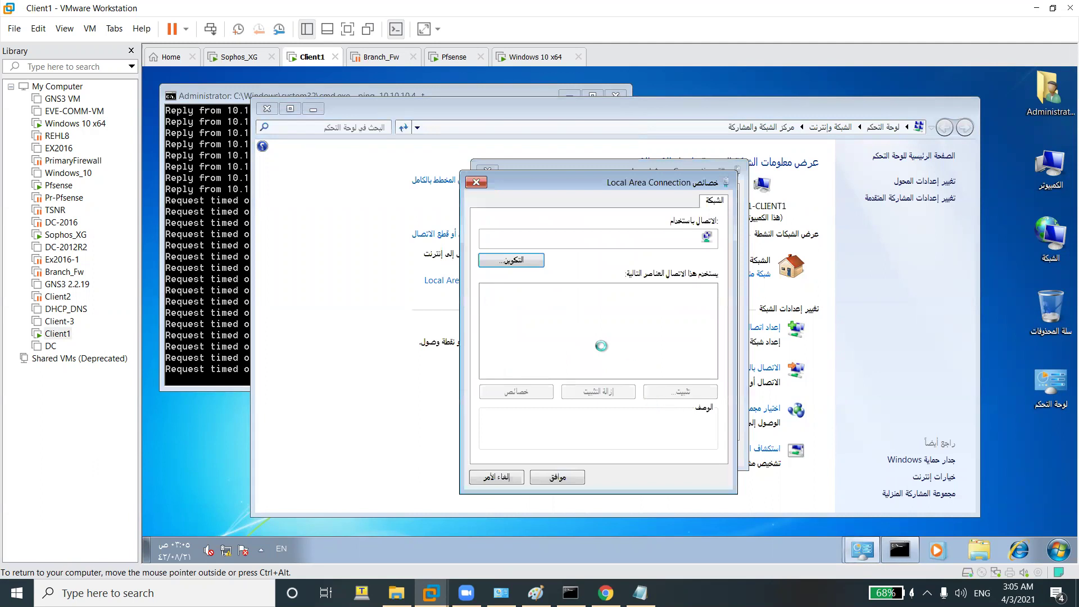
pyautogui.doubleClick(674, 337)
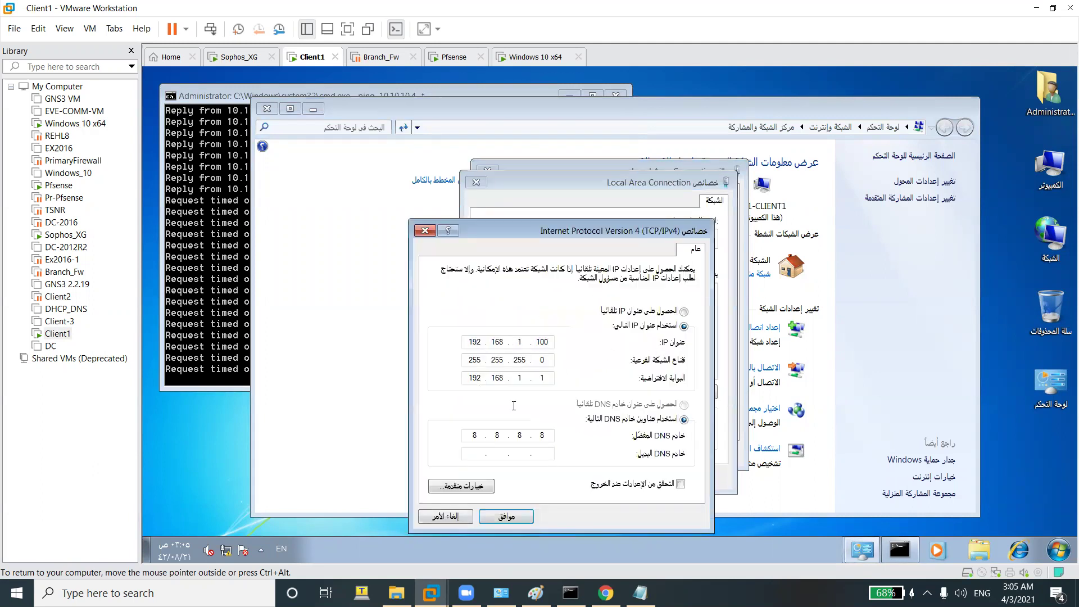
pyautogui.click(455, 519)
pyautogui.click(500, 482)
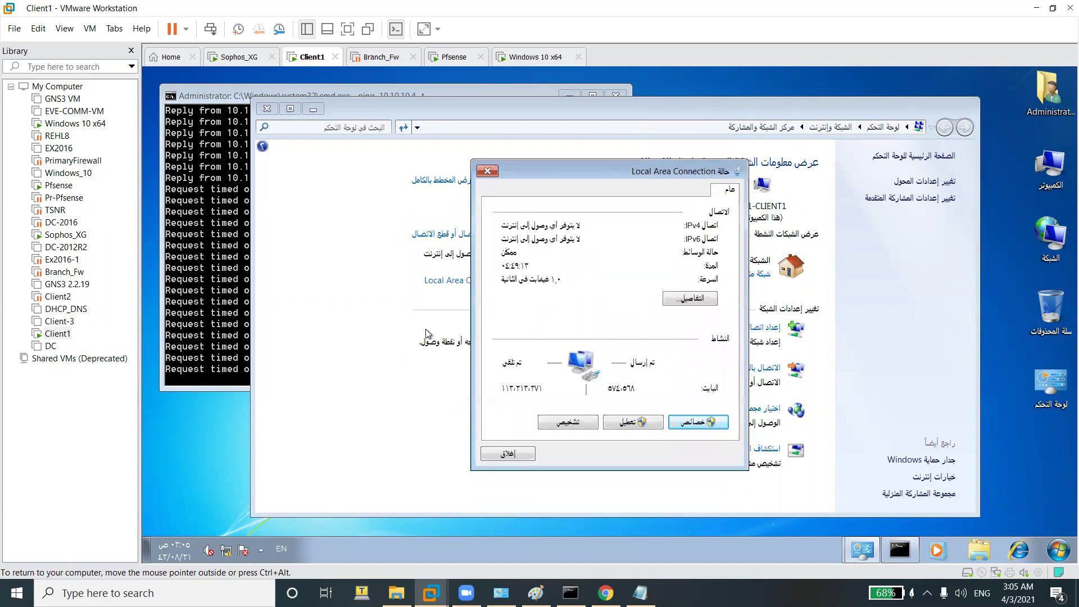
# Open the properties of the Ethernet0 adapter on the Windows 10 x64 VM.
pyautogui.click(519, 63)
pyautogui.click(503, 223)
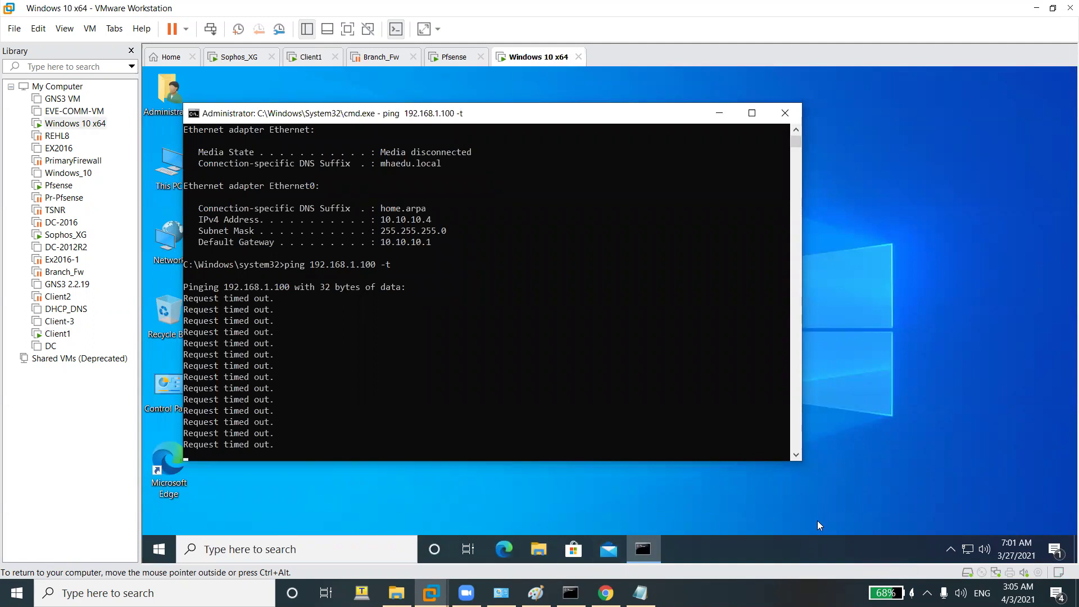
pyautogui.click(966, 551)
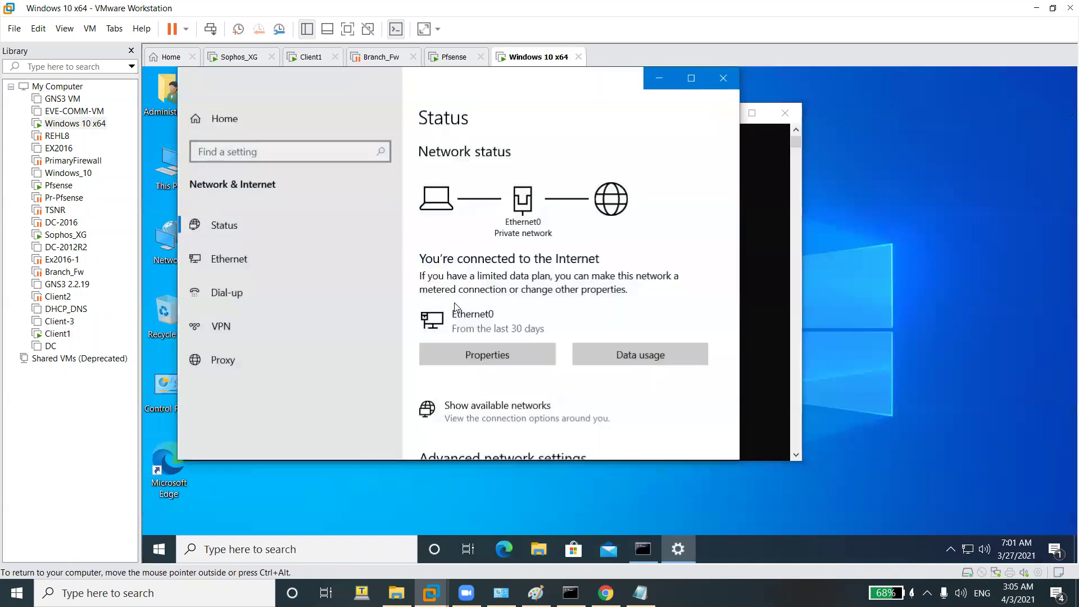
pyautogui.click(479, 255)
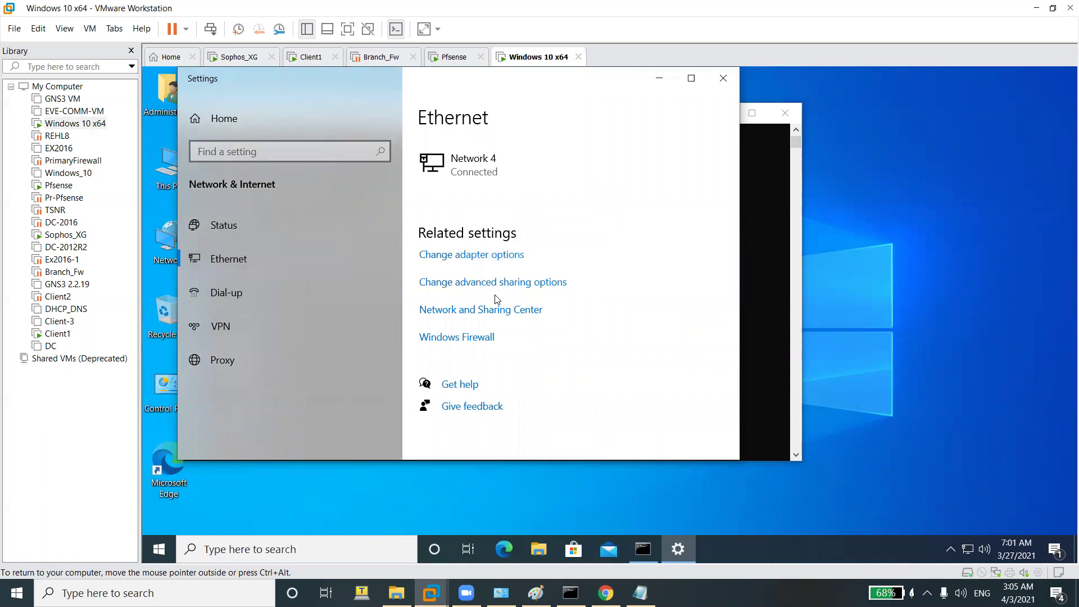
pyautogui.click(487, 255)
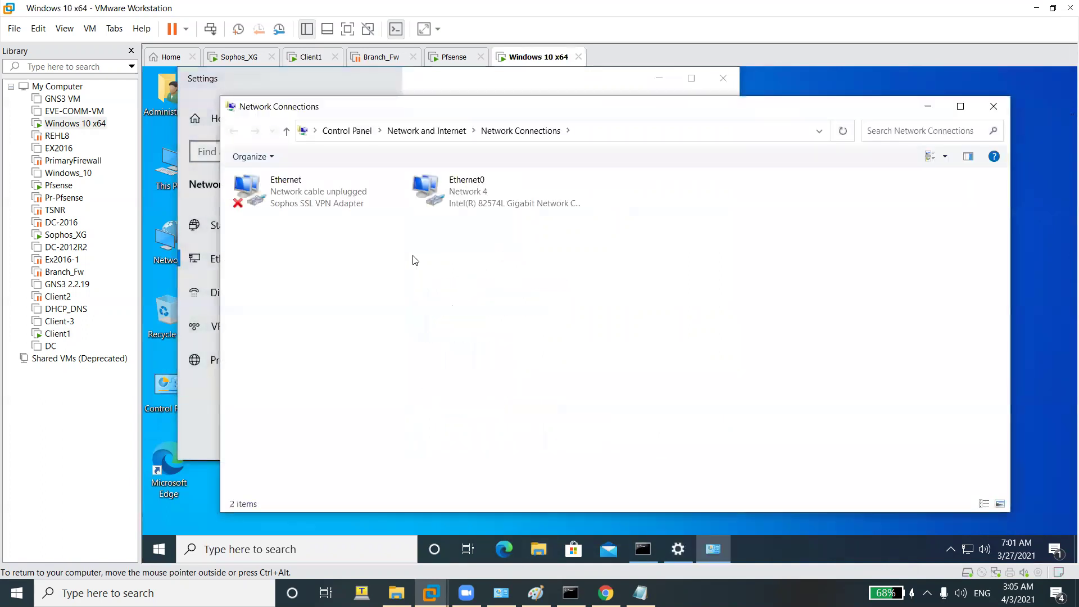
pyautogui.rightClick(462, 201)
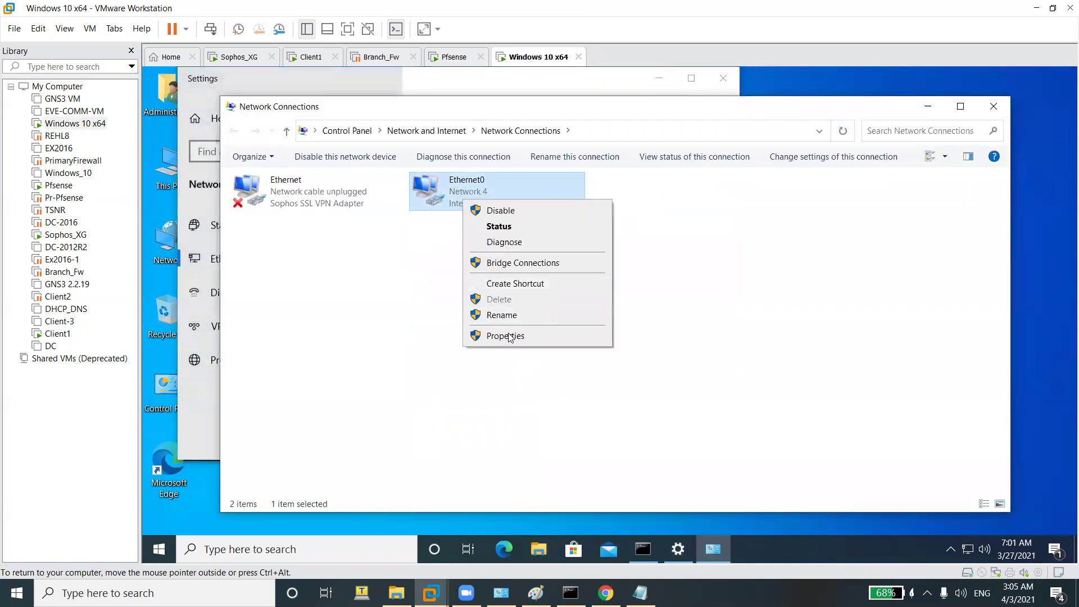
pyautogui.click(509, 336)
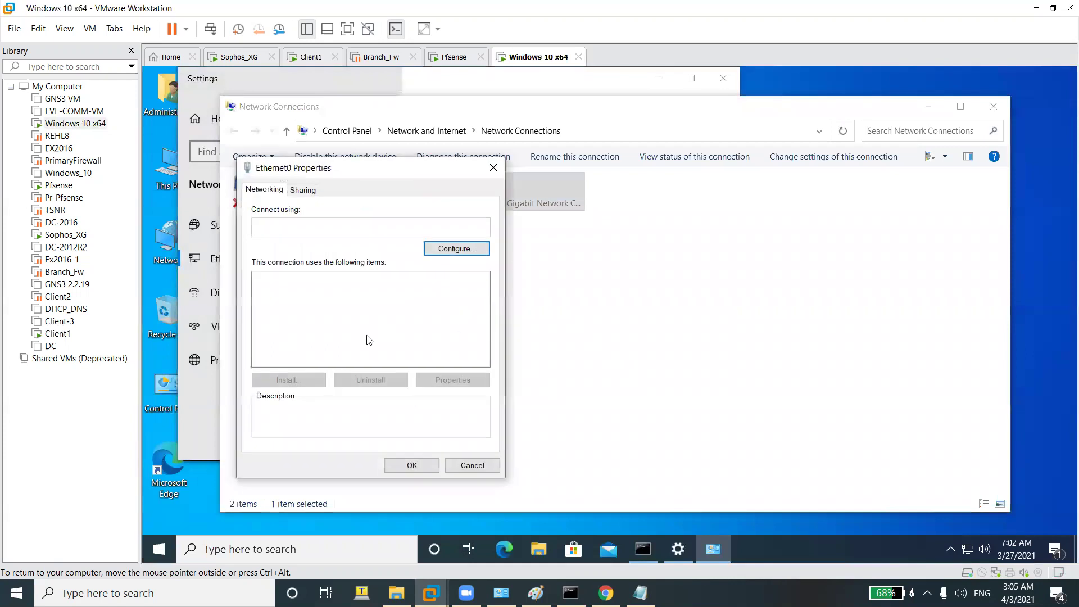
# Assign Ethernet0 the static IPv4 address 10.10.10.100 with mask 255.255.255.0, gateway 10.10.10.1 and preferred DNS 8.8.8.8.
pyautogui.doubleClick(354, 316)
pyautogui.click(360, 318)
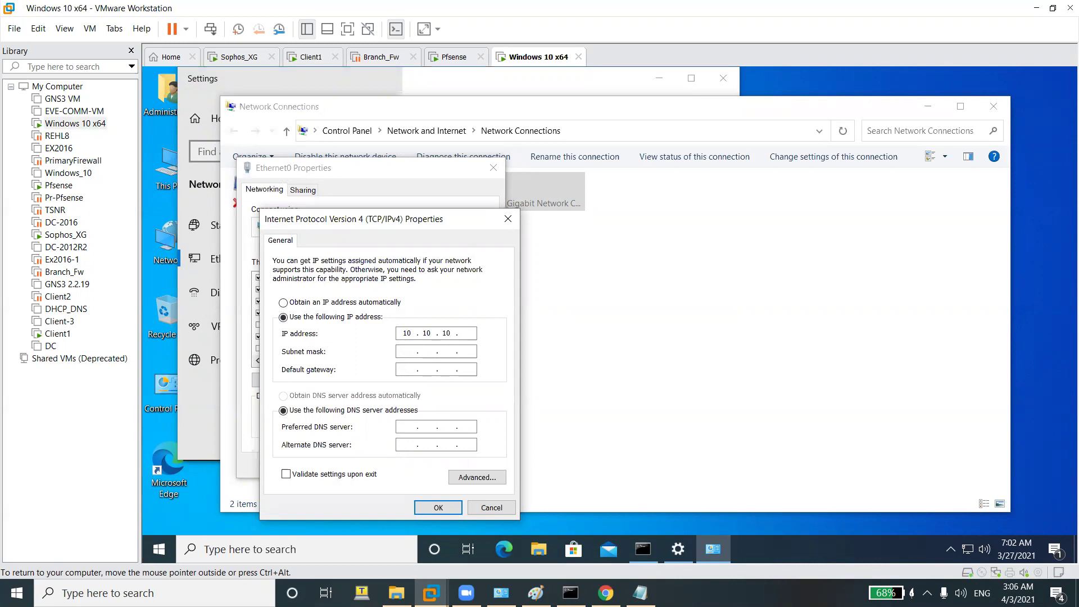
pyautogui.press('Tab')
pyautogui.write('255 . 255 . 255')
pyautogui.press('Tab')
pyautogui.press('Tab')
pyautogui.click(436, 508)
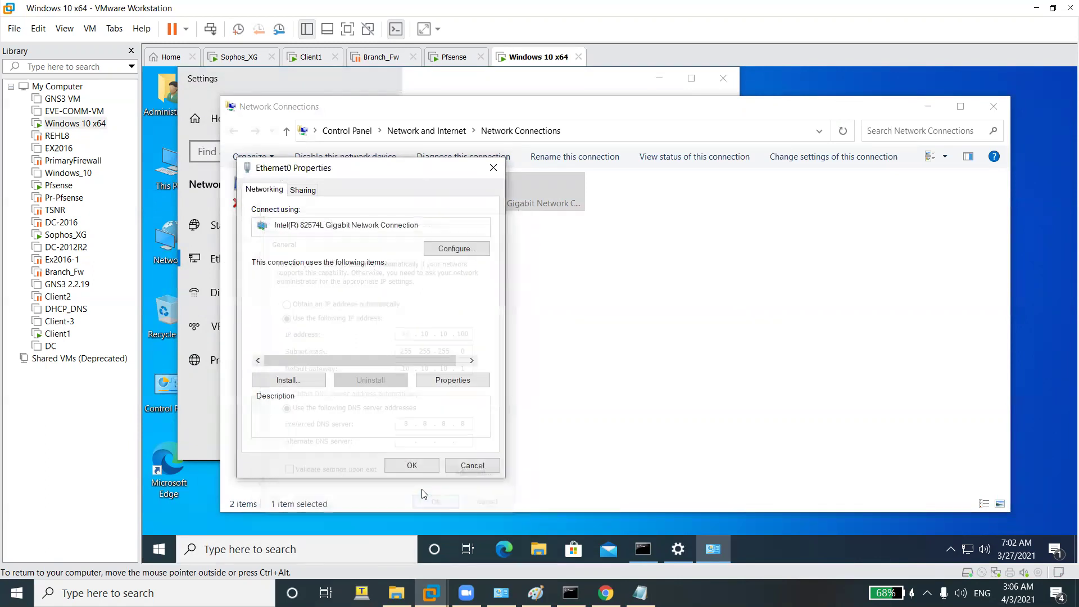
pyautogui.click(419, 467)
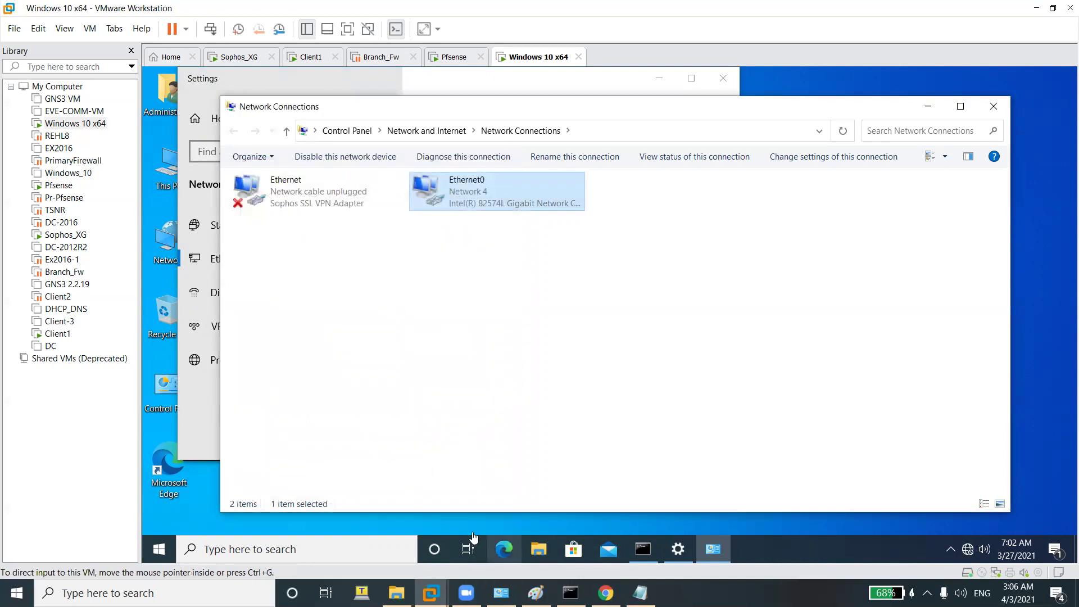
# Check the running ping and the Local Area Connection's network details on the Client1 VM.
pyautogui.click(308, 57)
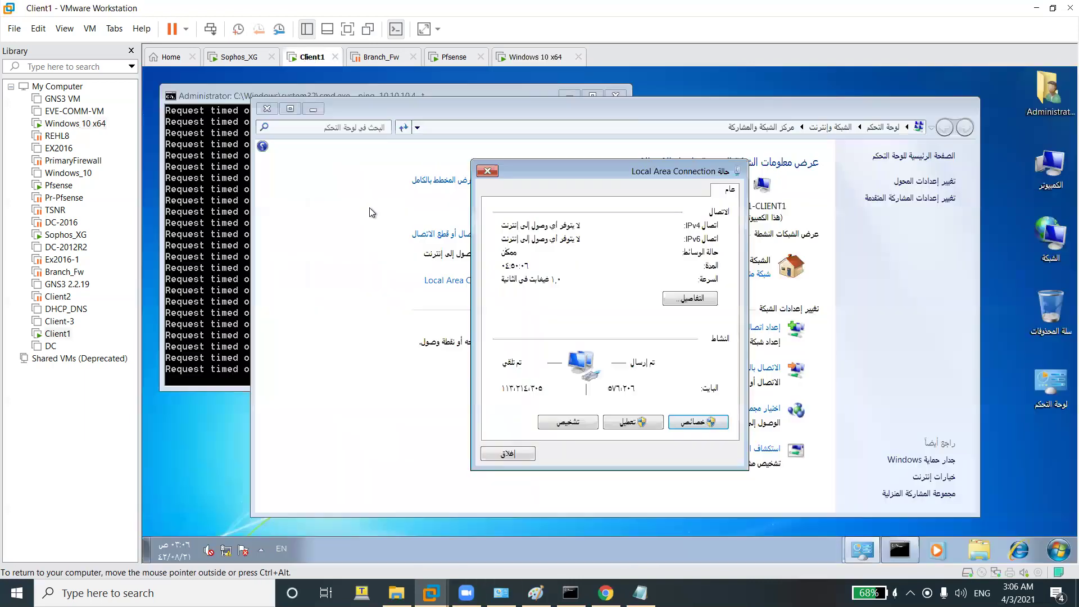
pyautogui.click(232, 228)
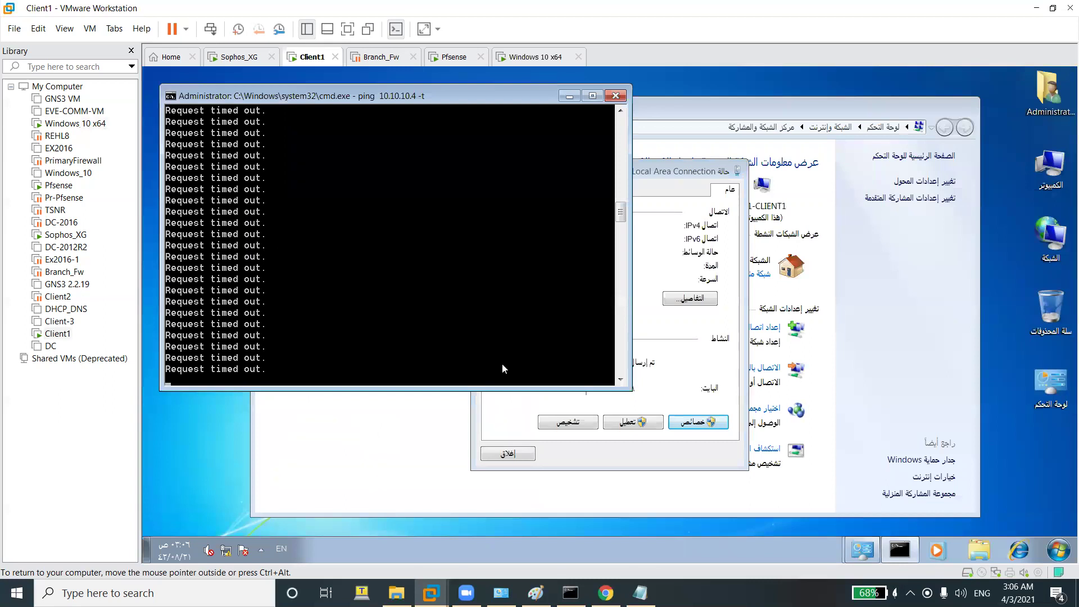
pyautogui.click(663, 339)
pyautogui.click(681, 300)
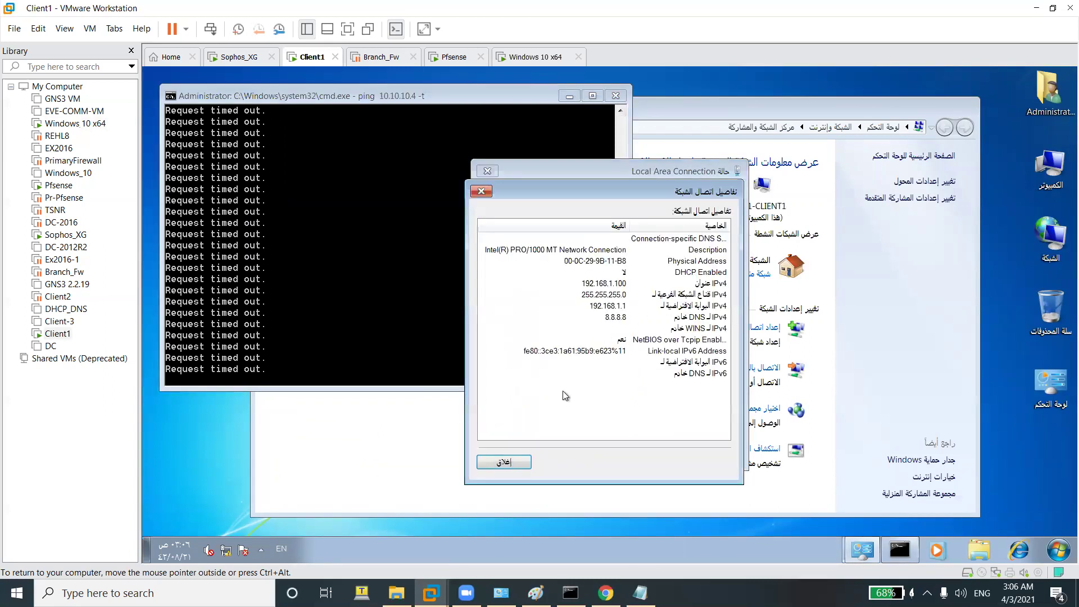
pyautogui.click(527, 459)
pyautogui.click(507, 453)
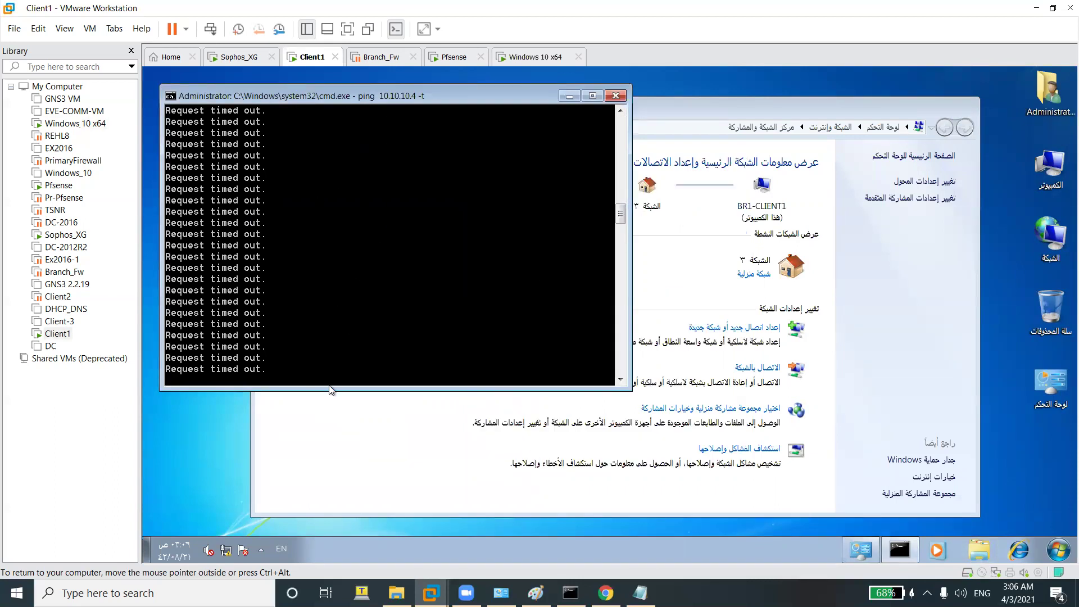
# Compare the Sophos static route entry with the pfSense IPsec status in the browser.
pyautogui.click(606, 594)
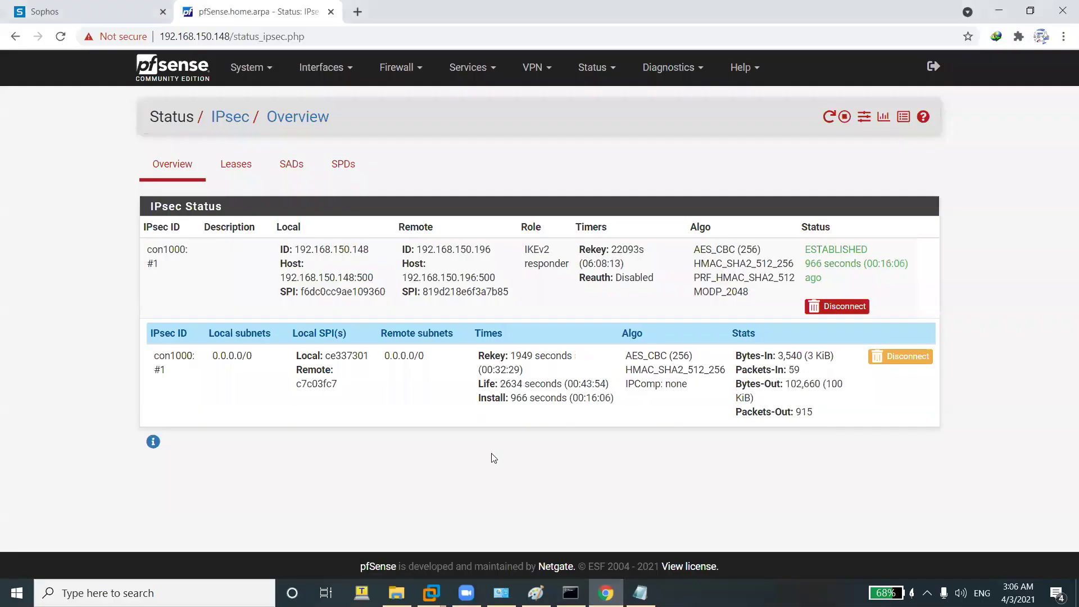
pyautogui.click(98, 6)
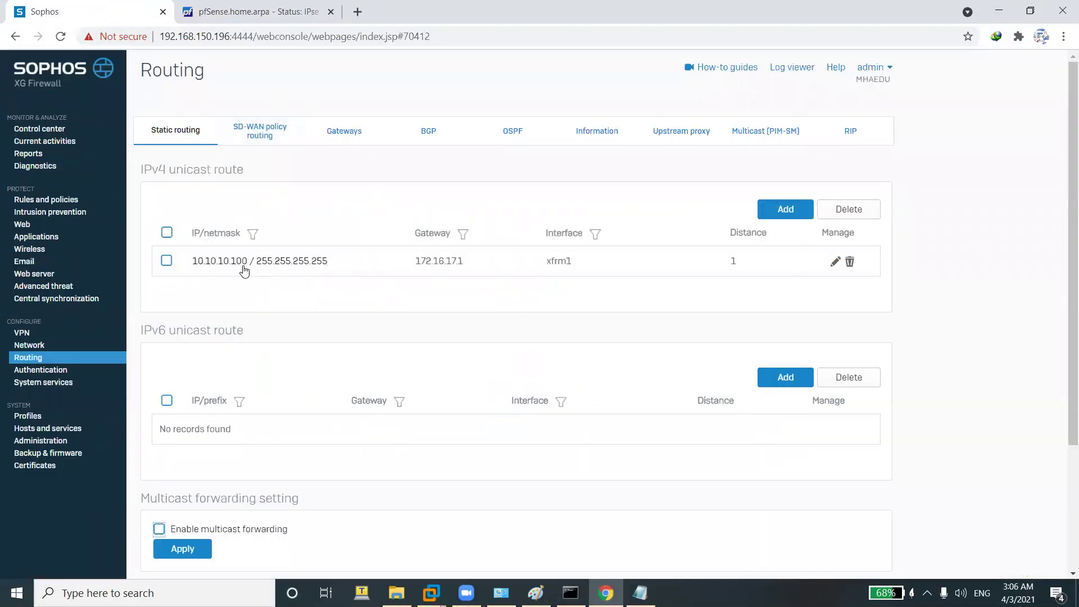
pyautogui.click(260, 11)
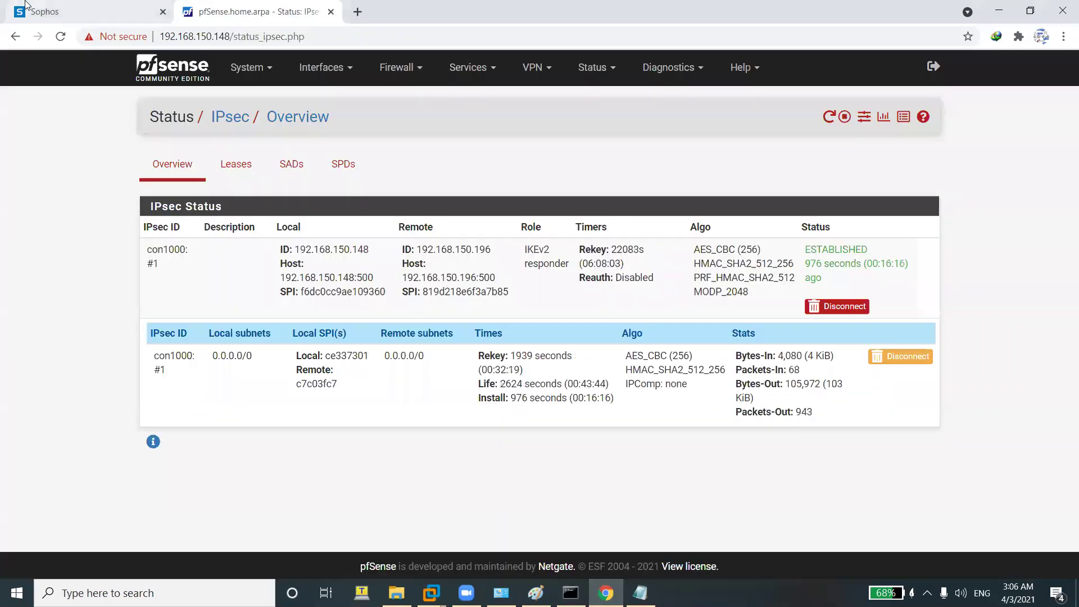
pyautogui.click(25, 3)
pyautogui.click(277, 18)
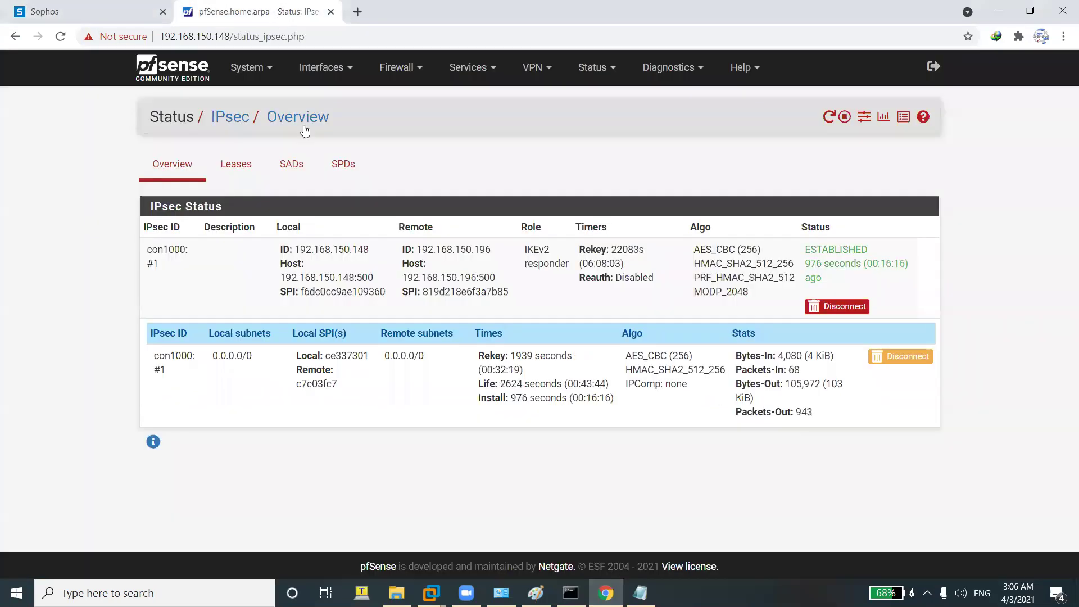
# Return to VMware Workstation and review Ethernet0's network connection details on the Windows 10 x64 VM.
pyautogui.moveTo(431, 593)
pyautogui.click(656, 510)
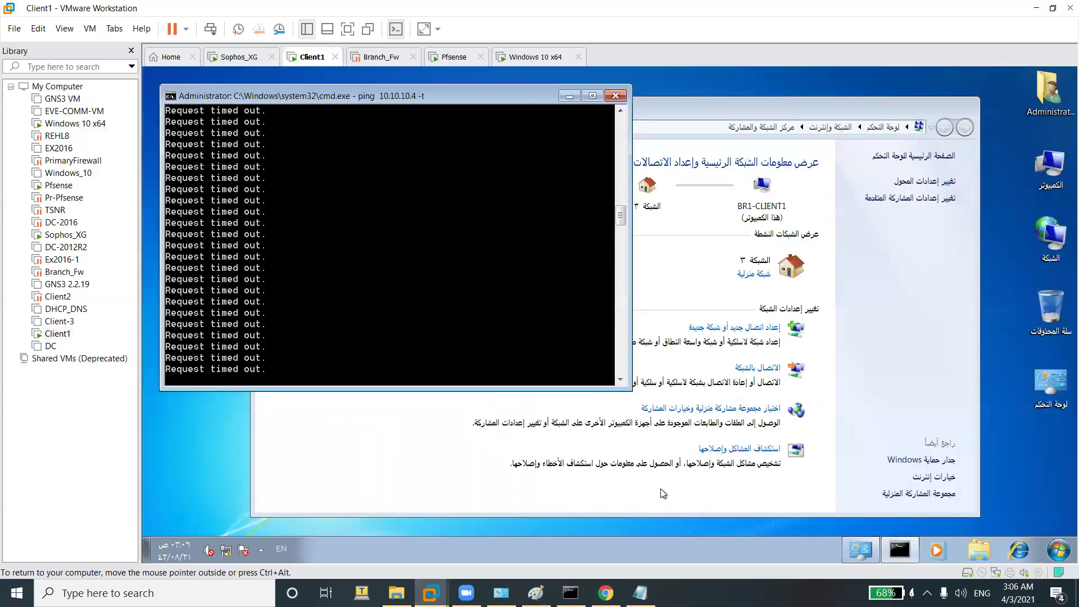
pyautogui.click(533, 68)
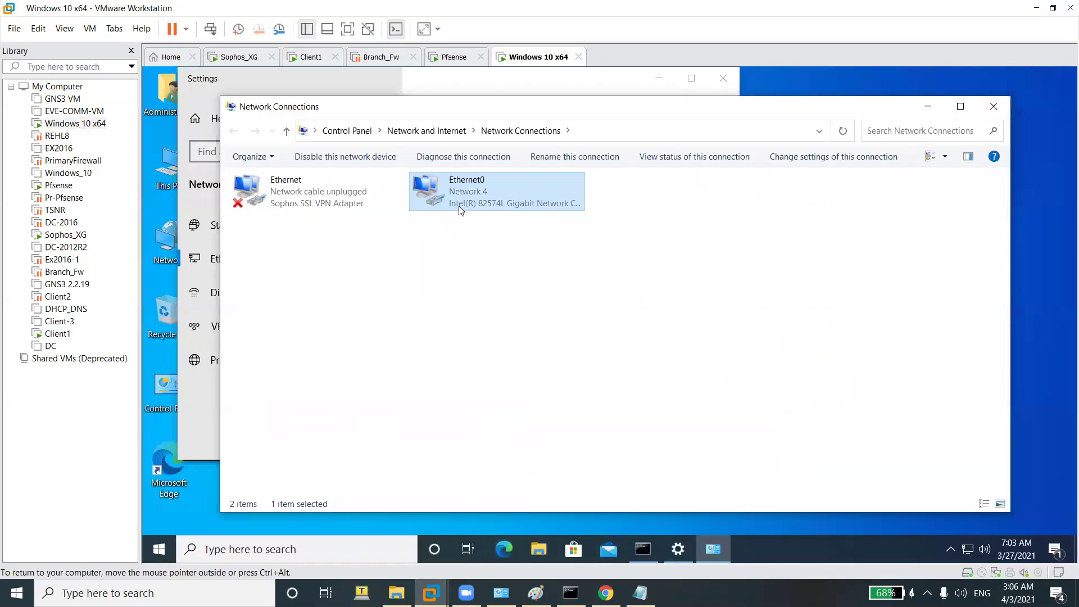
pyautogui.doubleClick(457, 210)
pyautogui.click(540, 299)
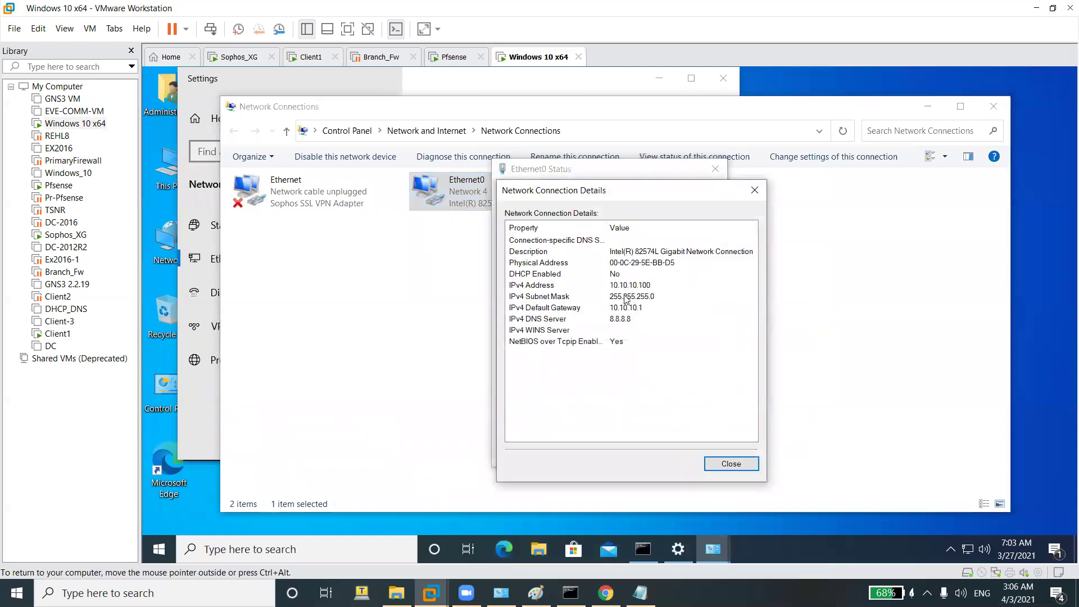
pyautogui.click(725, 464)
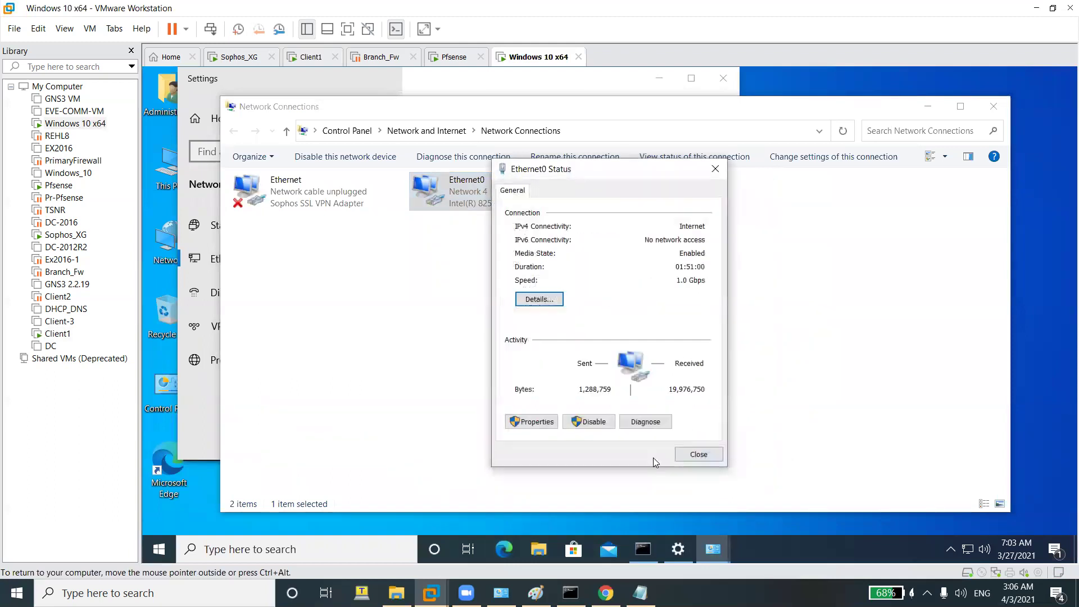
# Configure Ethernet0's IPv4 properties to obtain both the IP address and the DNS server address automatically.
pyautogui.click(515, 423)
pyautogui.doubleClick(646, 326)
pyautogui.click(597, 310)
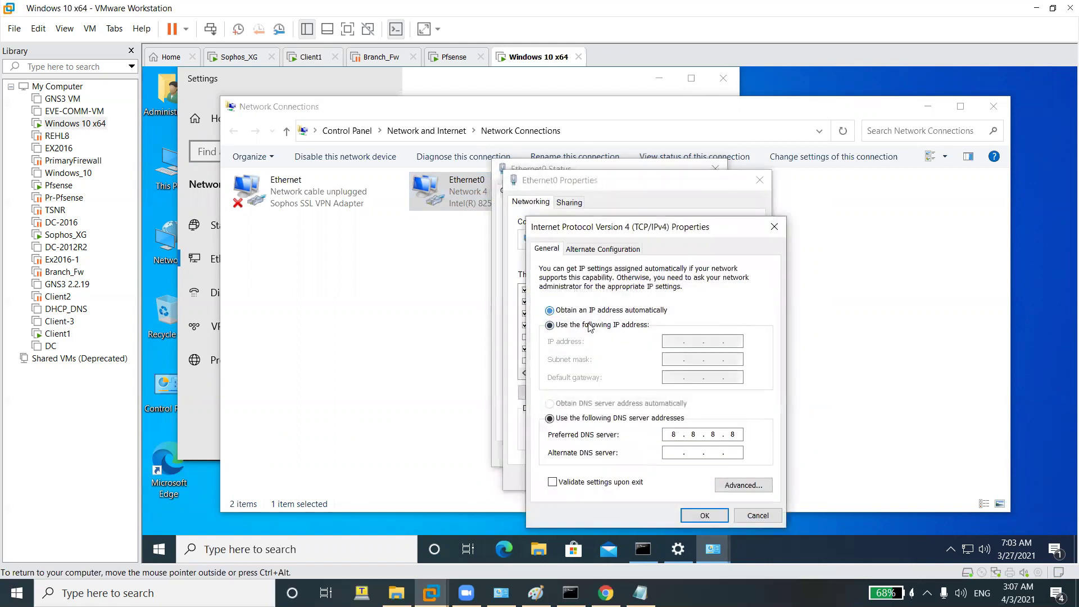
pyautogui.click(599, 404)
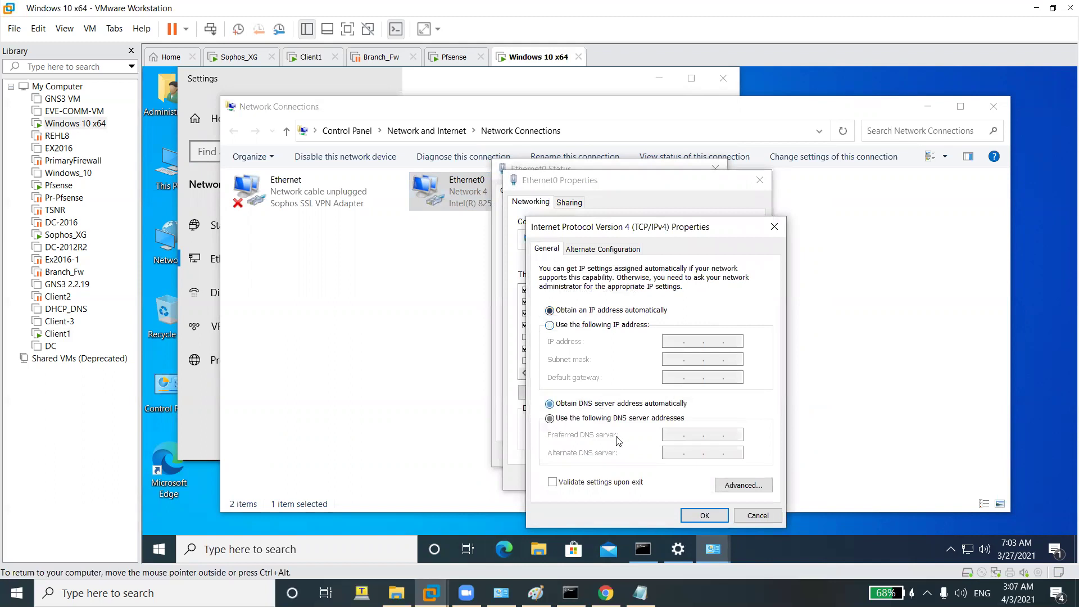
pyautogui.click(705, 516)
pyautogui.click(669, 476)
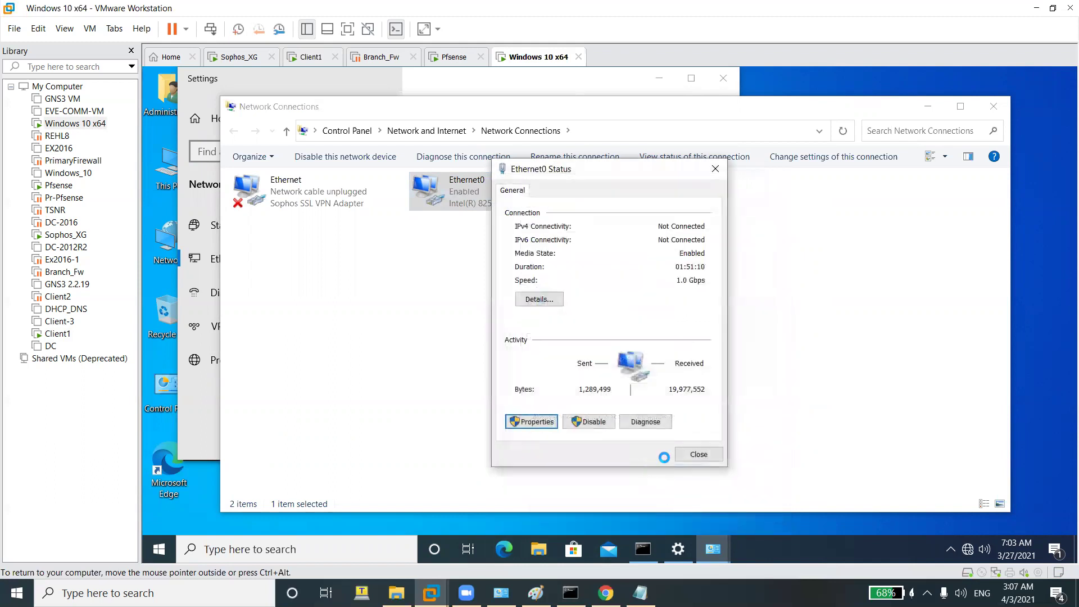
# Review Ethernet0's network connection details, then close its status window.
pyautogui.click(539, 299)
pyautogui.click(720, 464)
pyautogui.click(698, 456)
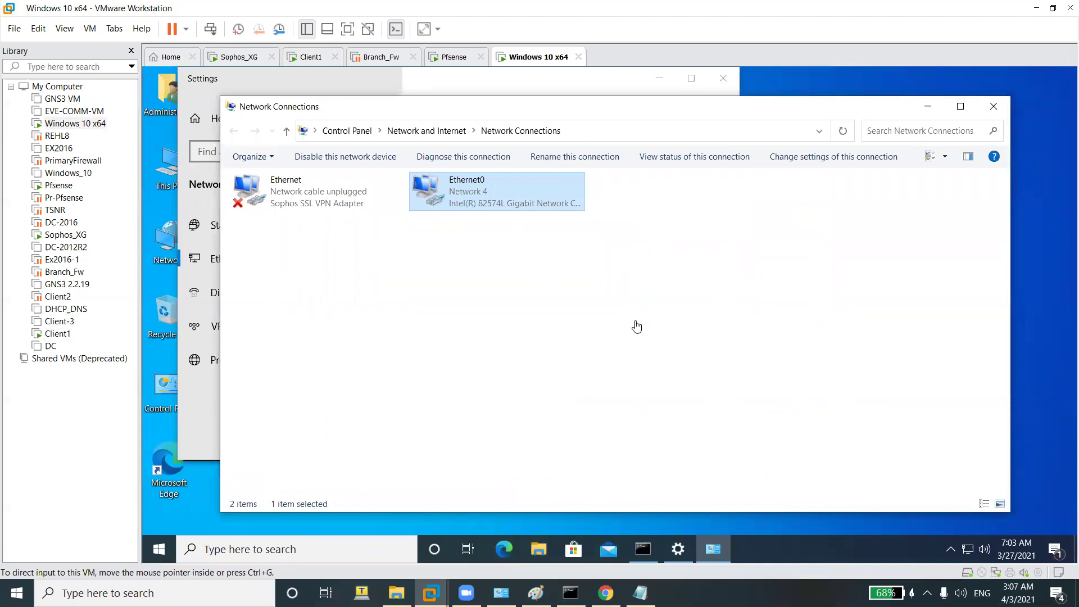
# Switch to the Sophos web console in the browser and start a new IPv4 unicast route with destination 10.10.10.1 and gateway 172.16.17.1.
pyautogui.click(605, 593)
pyautogui.click(45, 11)
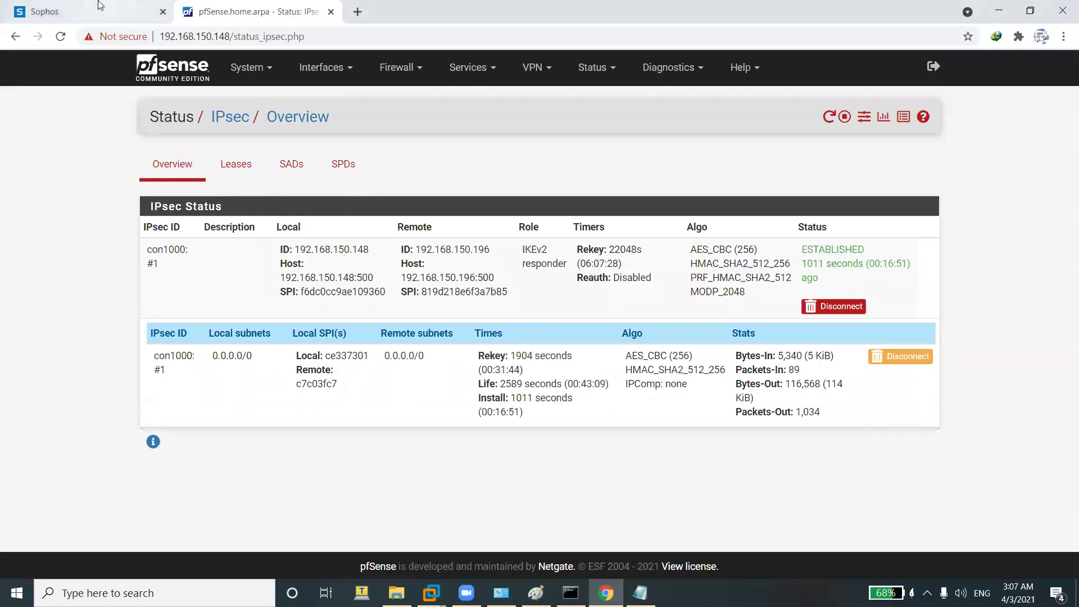
pyautogui.click(764, 216)
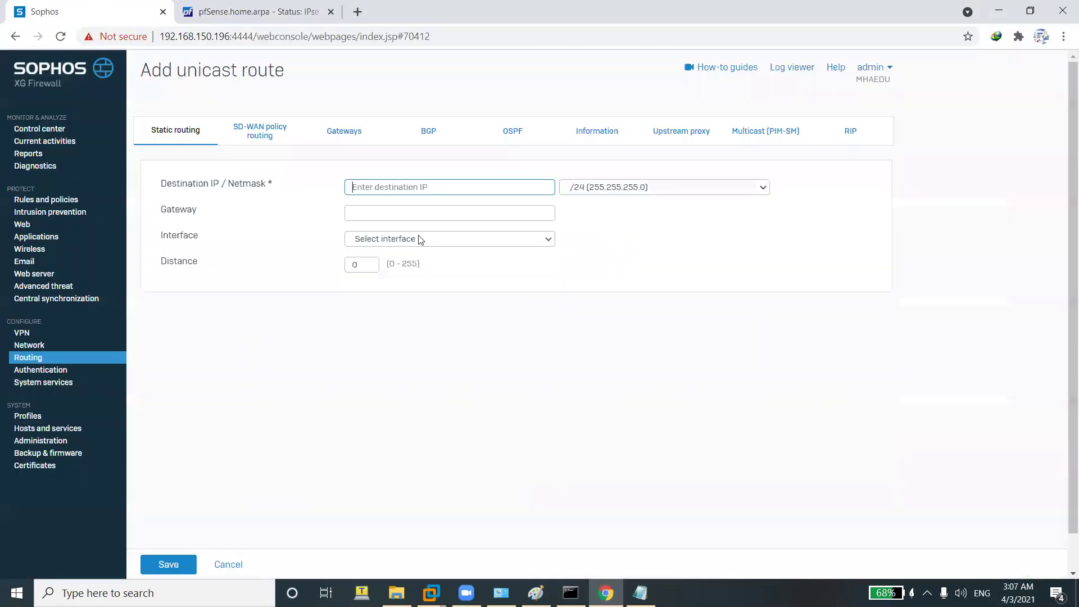
pyautogui.click(411, 189)
pyautogui.click(409, 212)
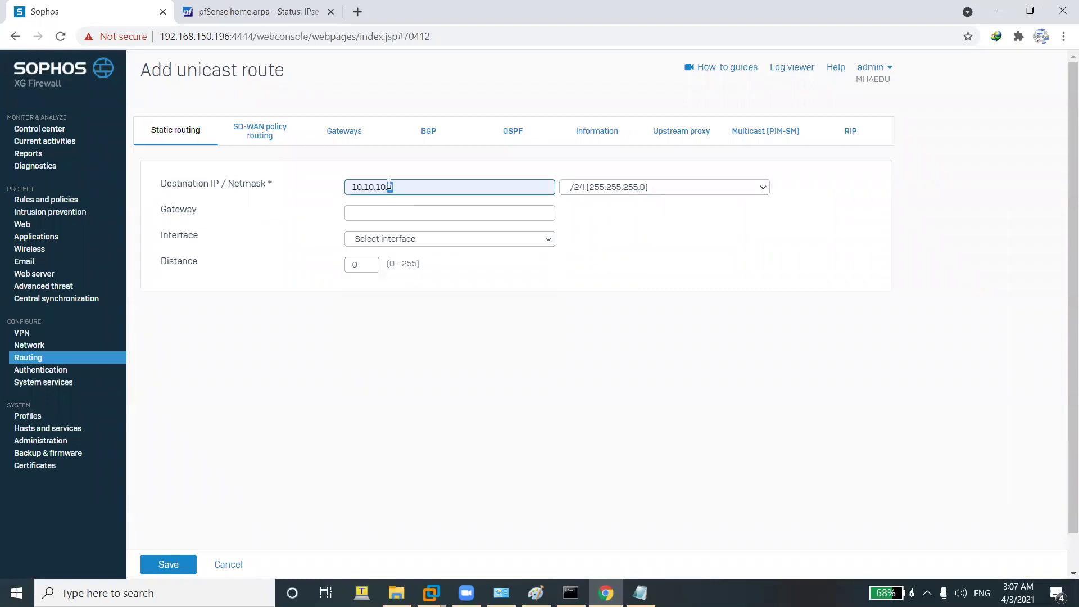
pyautogui.write('1')
pyautogui.click(488, 167)
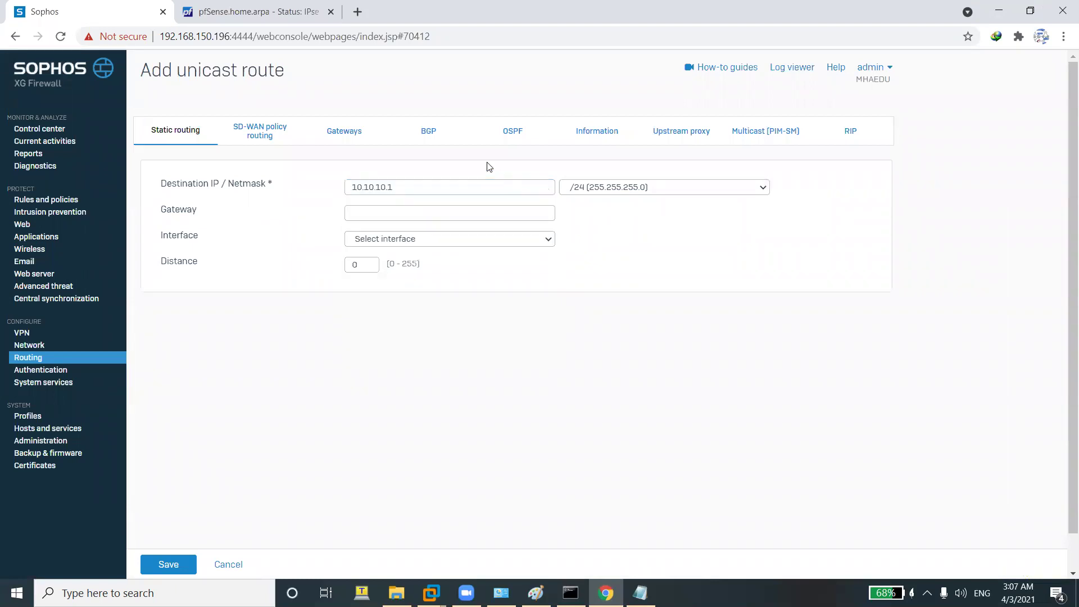
pyautogui.click(409, 213)
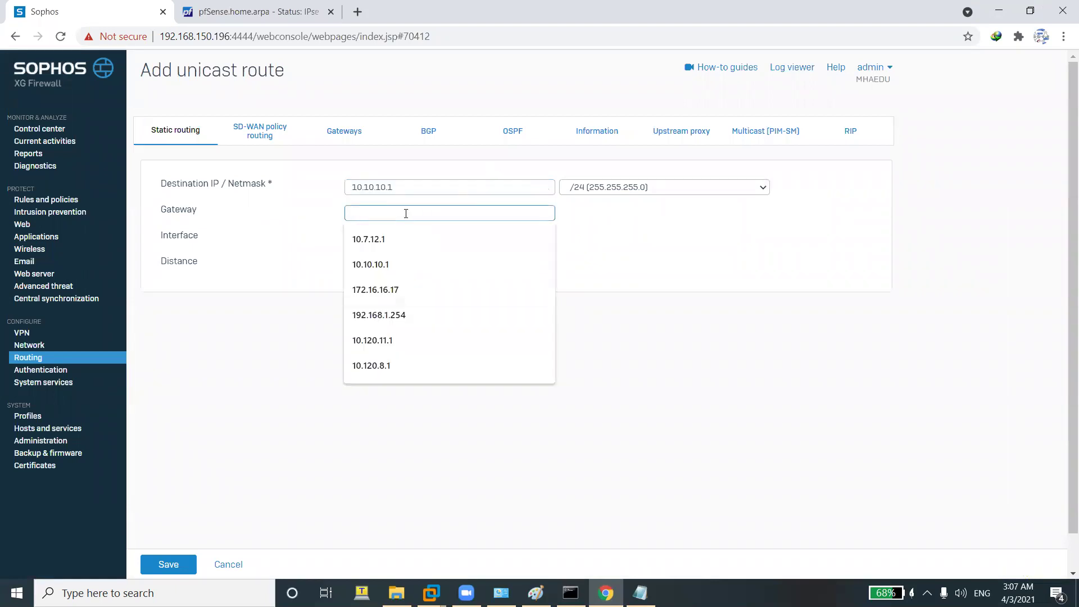
pyautogui.write('1')
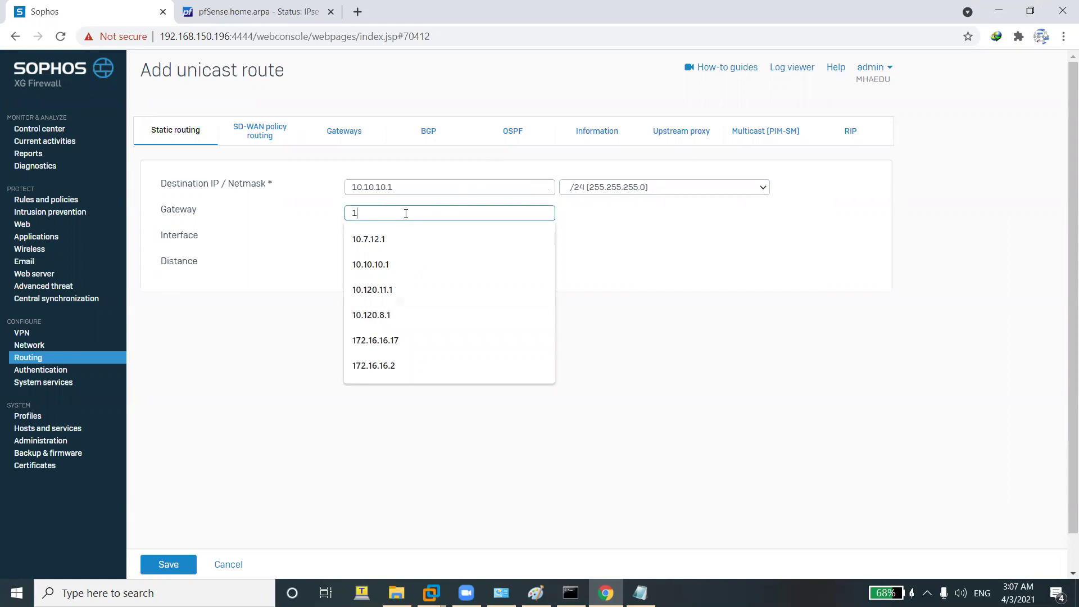
pyautogui.write('72')
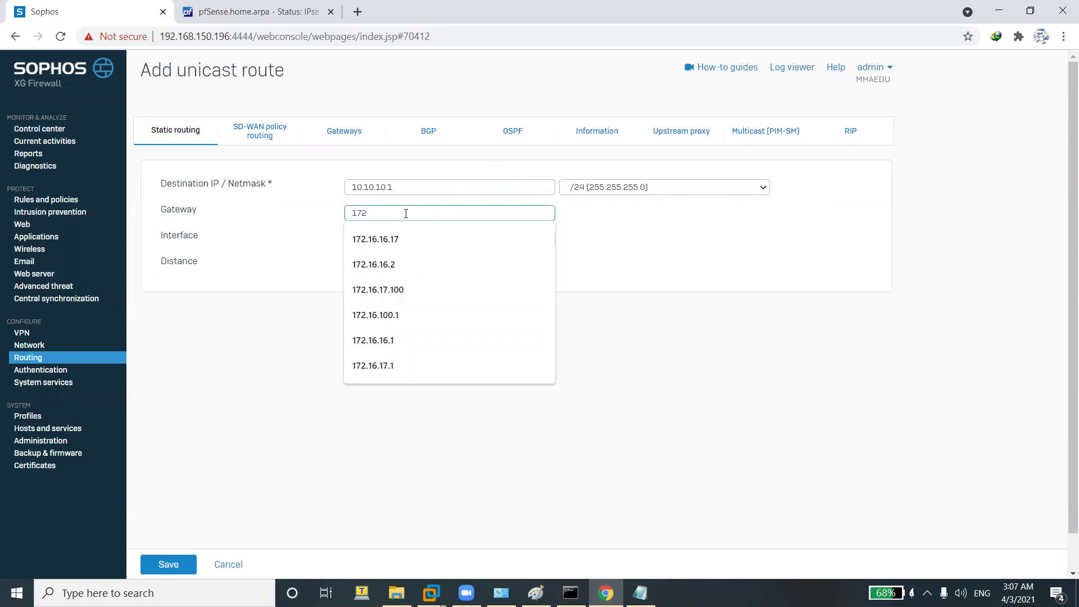
pyautogui.write('.16.17.1')
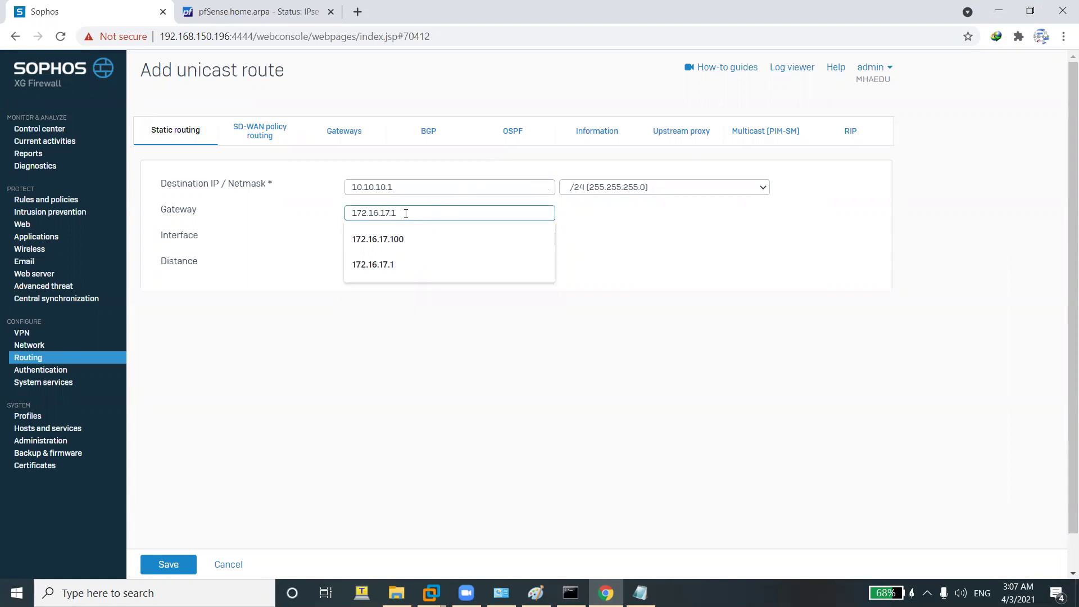
pyautogui.click(591, 226)
# Set the route's netmask to /32 (255.255.255.255), interface to xfrm1 and distance to 1, and save it.
pyautogui.click(626, 186)
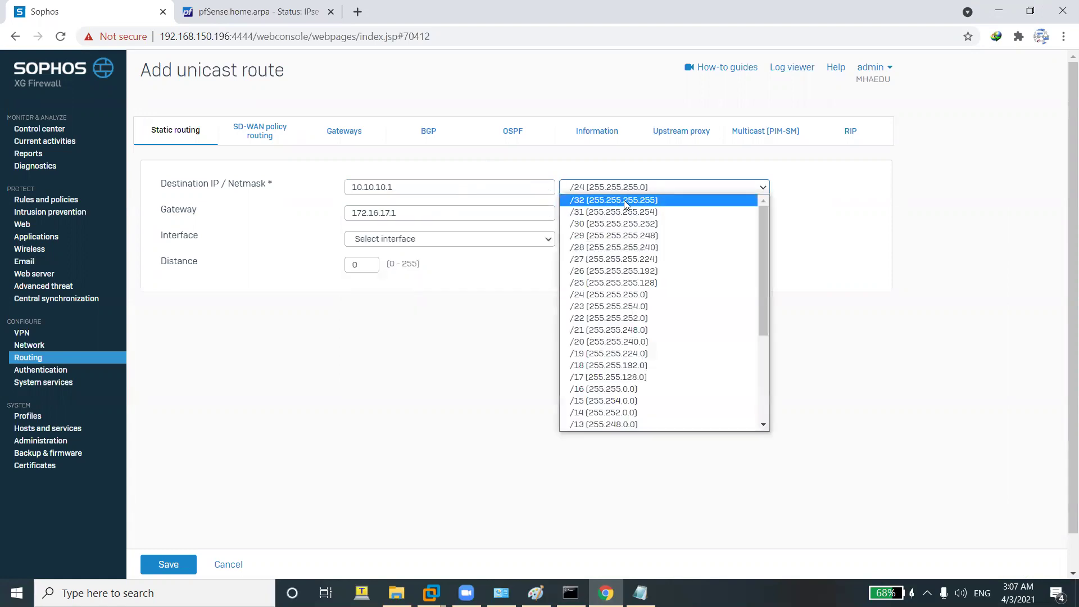
pyautogui.click(626, 203)
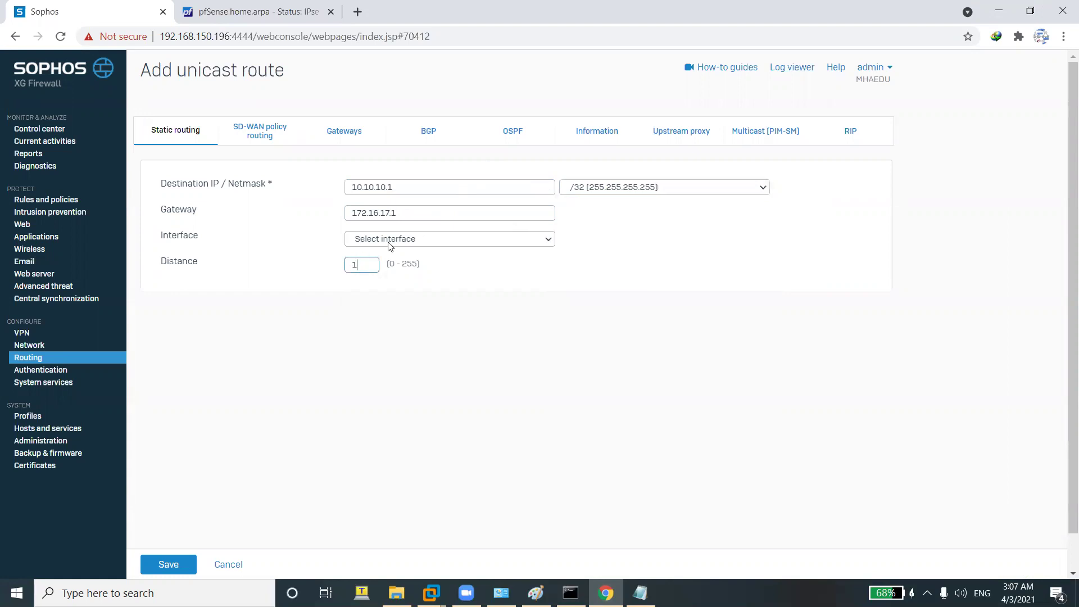
pyautogui.click(391, 241)
pyautogui.click(393, 299)
pyautogui.click(179, 565)
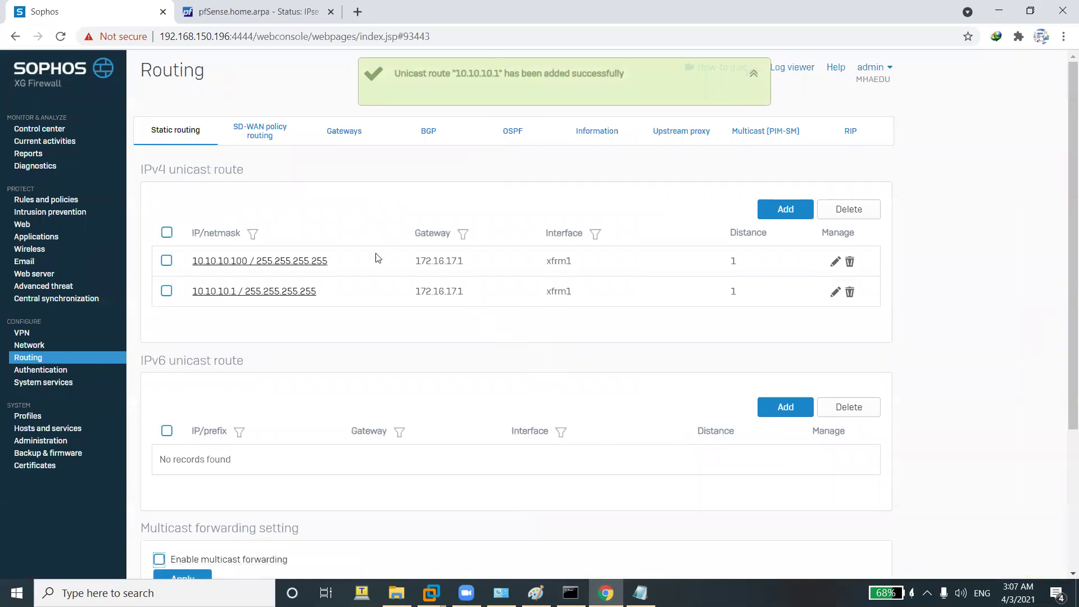
# Return to VMware Workstation and restart the continuous ping to 192.168.1.100 on the Windows 10 x64 VM.
pyautogui.moveTo(431, 594)
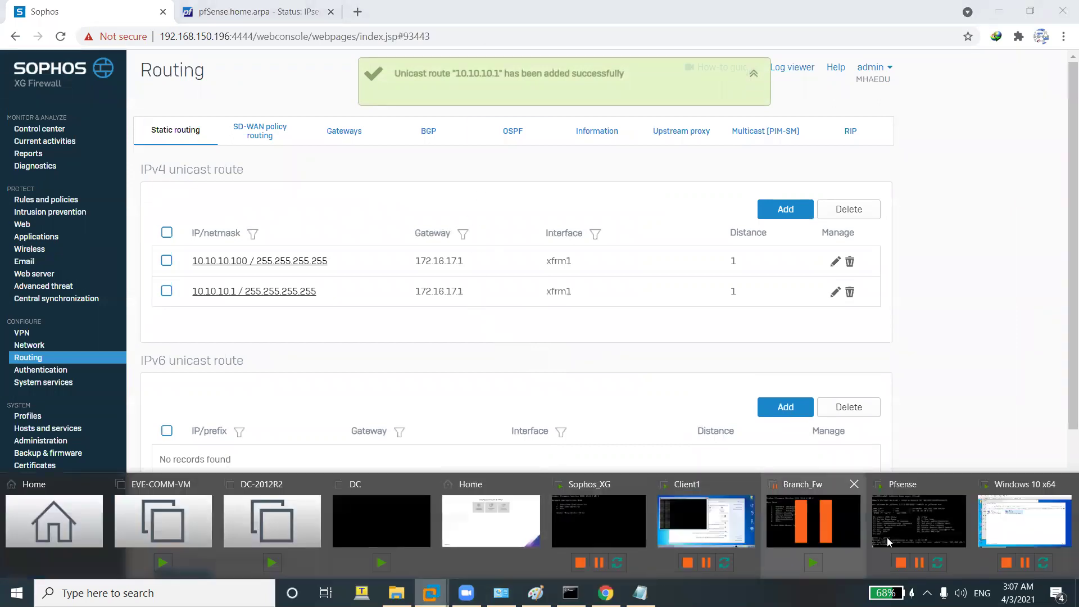
pyautogui.click(742, 524)
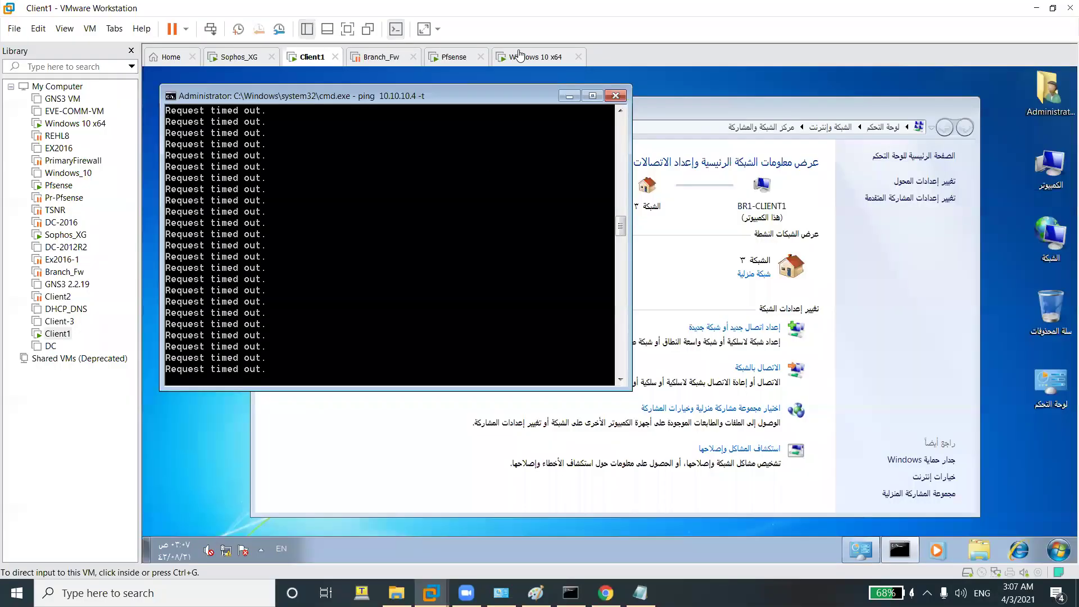
pyautogui.click(509, 58)
pyautogui.click(640, 556)
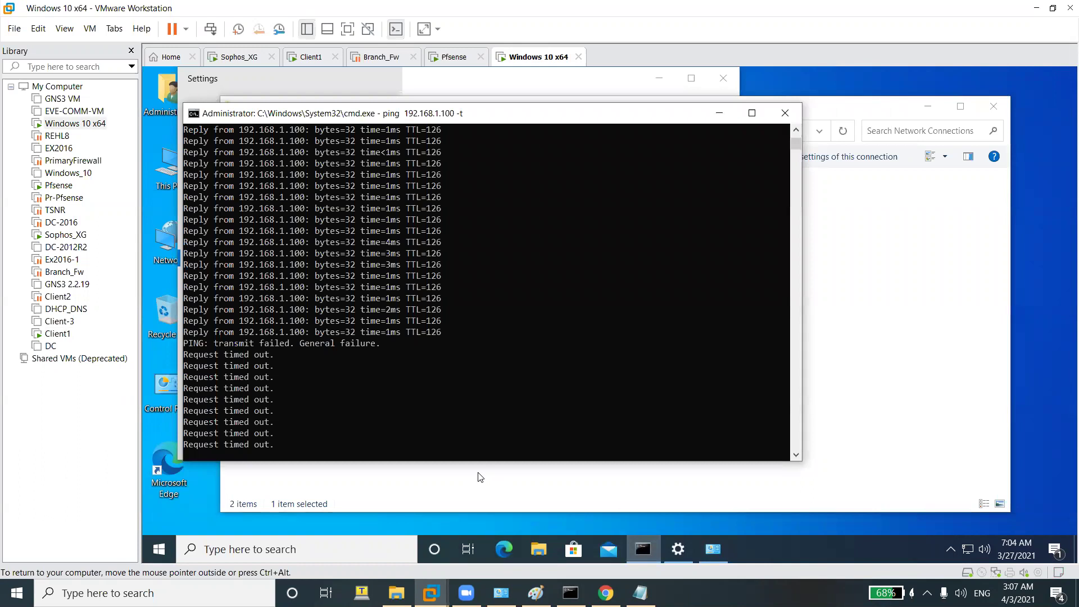
pyautogui.hotkey('ctrl', 'c')
pyautogui.press('Up')
pyautogui.press('Return')
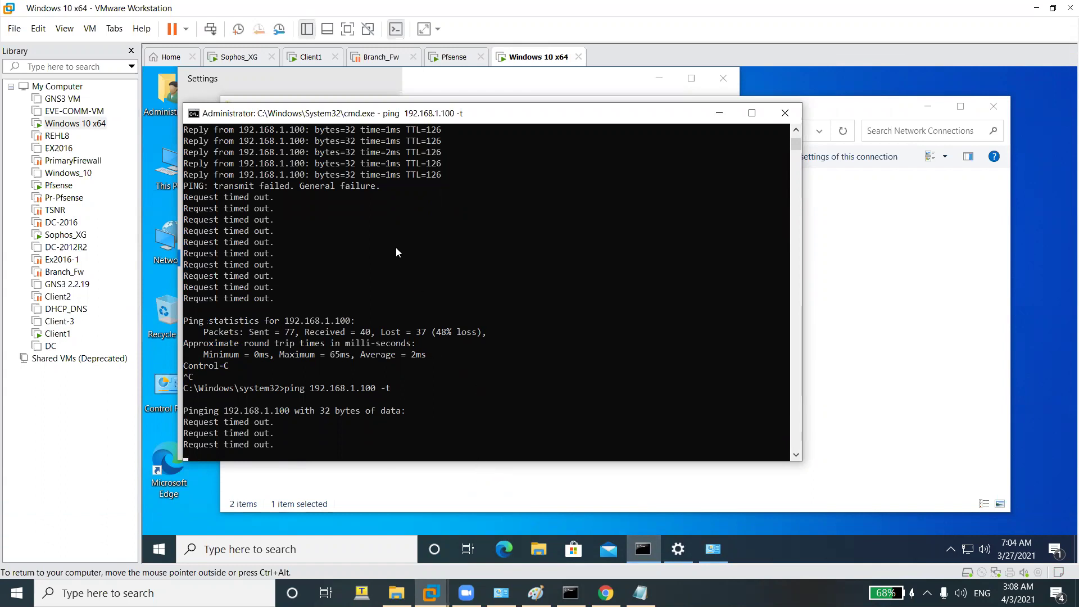
# Check the static routes in the Sophos web console, then the Pfsense and Sophos_XG VM consoles in VMware Workstation.
pyautogui.click(605, 594)
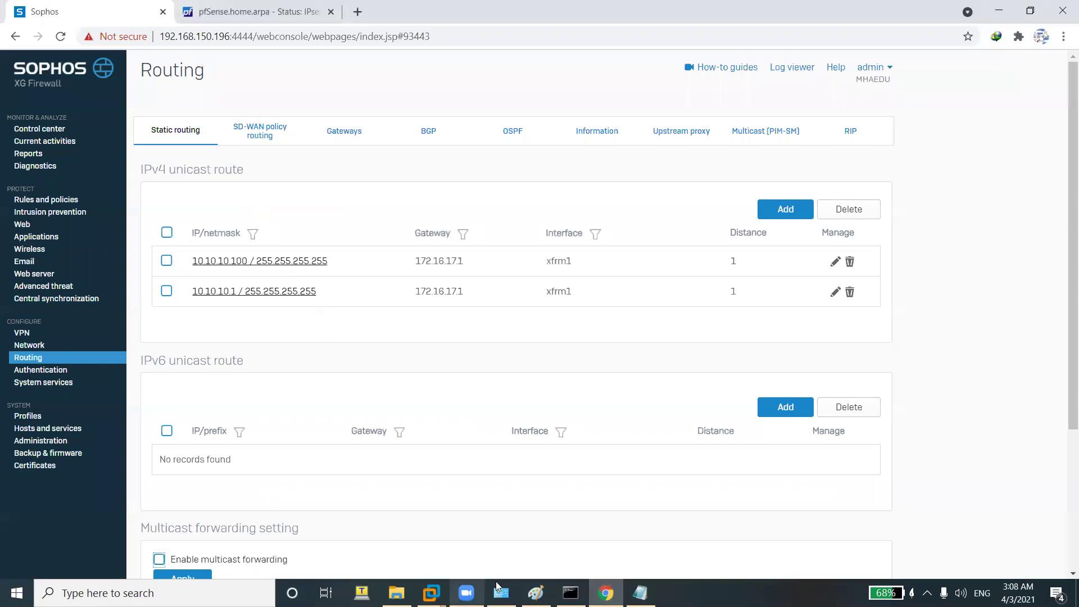
pyautogui.click(431, 593)
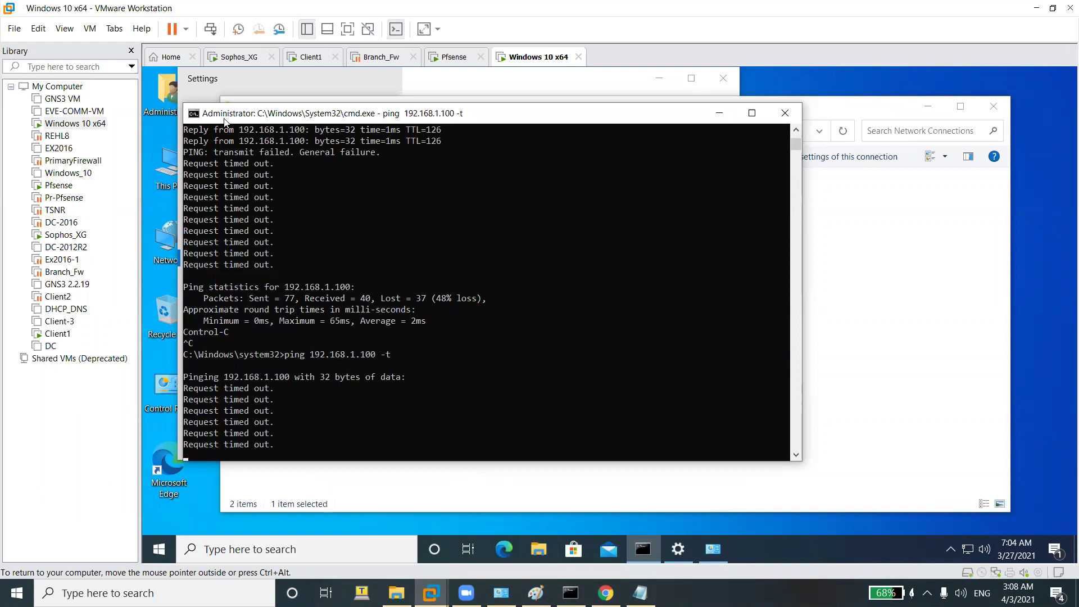
pyautogui.click(444, 67)
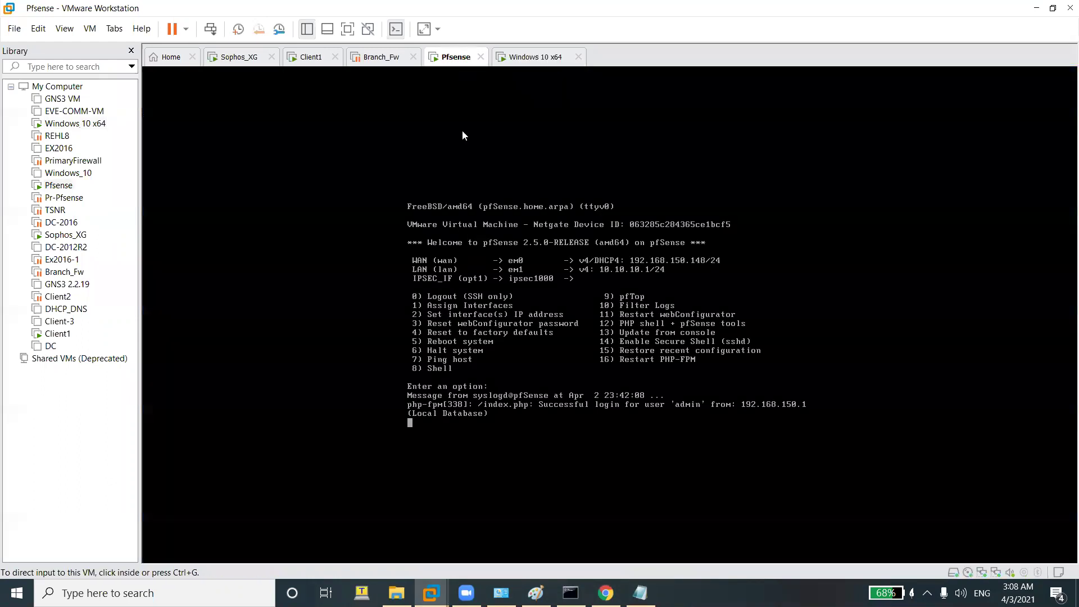
pyautogui.click(499, 63)
pyautogui.click(231, 63)
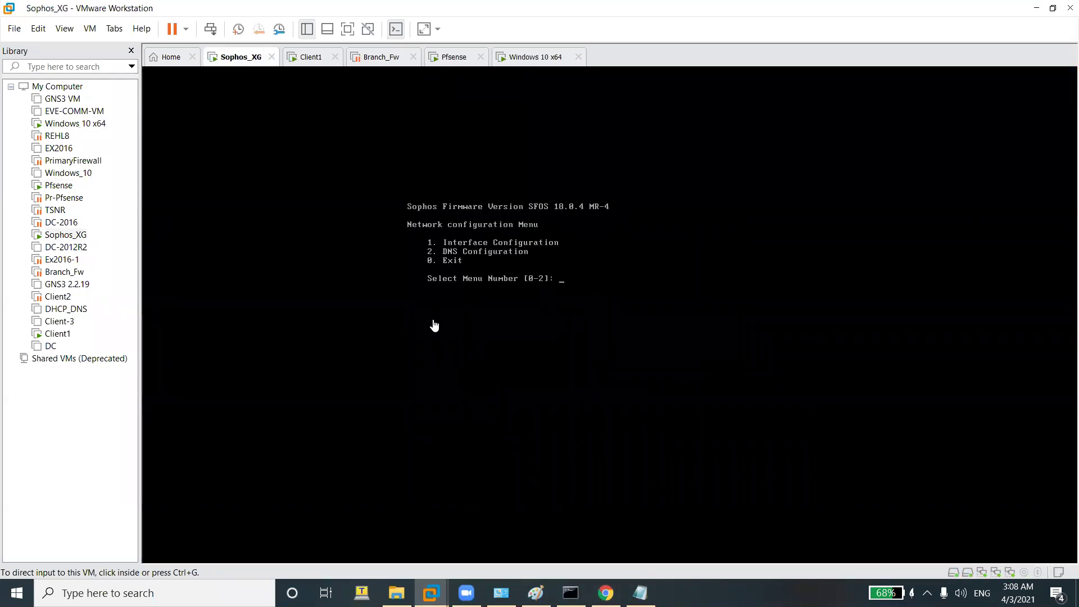
# Close the ping window on the Windows 10 x64 VM and view Ethernet0's network connection details.
pyautogui.click(531, 57)
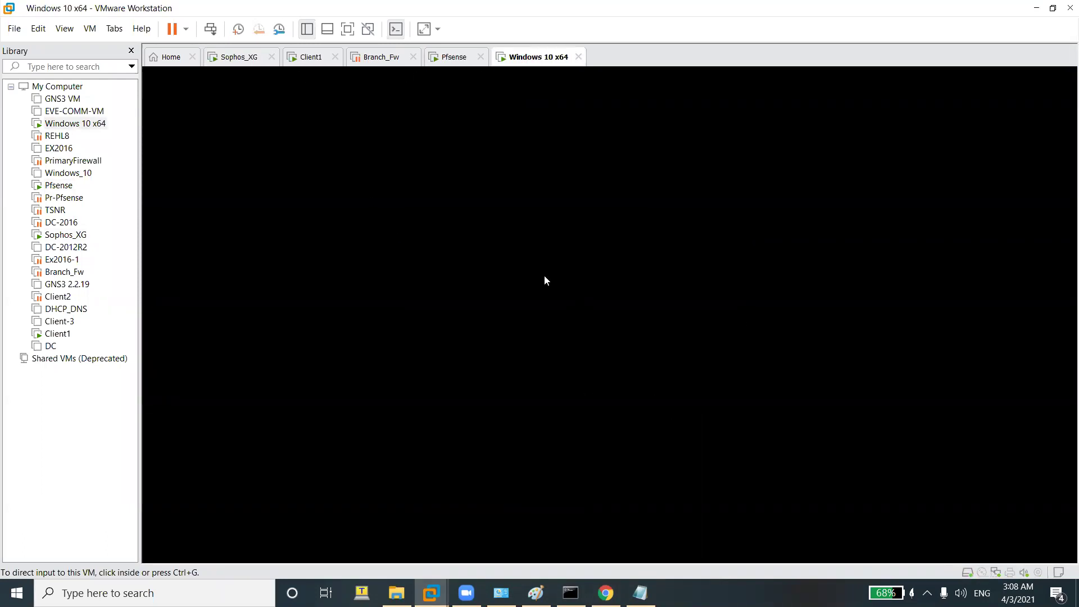
pyautogui.click(775, 115)
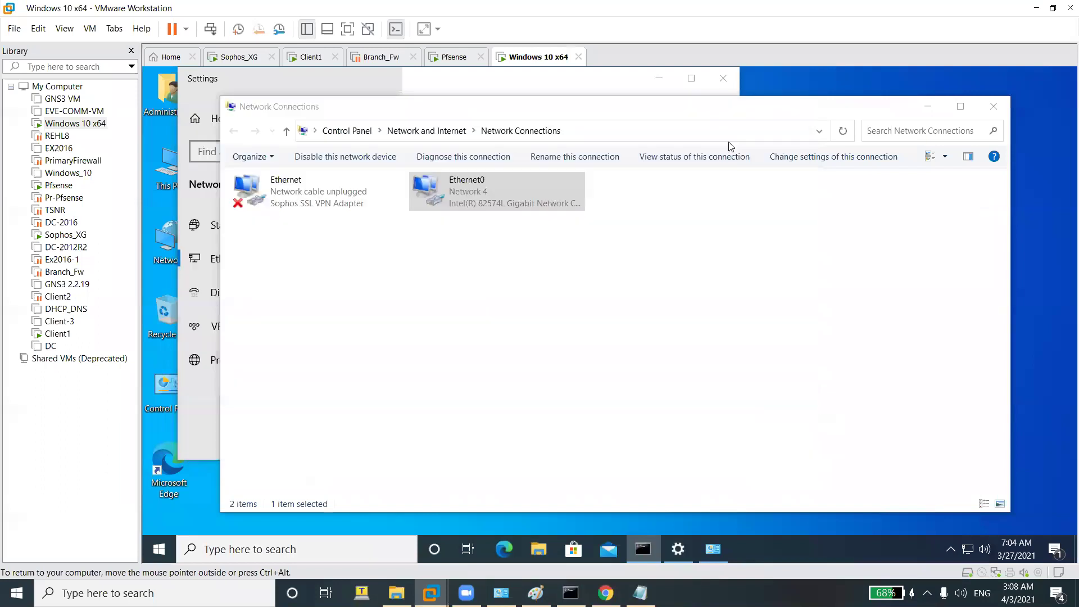
pyautogui.rightClick(474, 207)
pyautogui.click(509, 232)
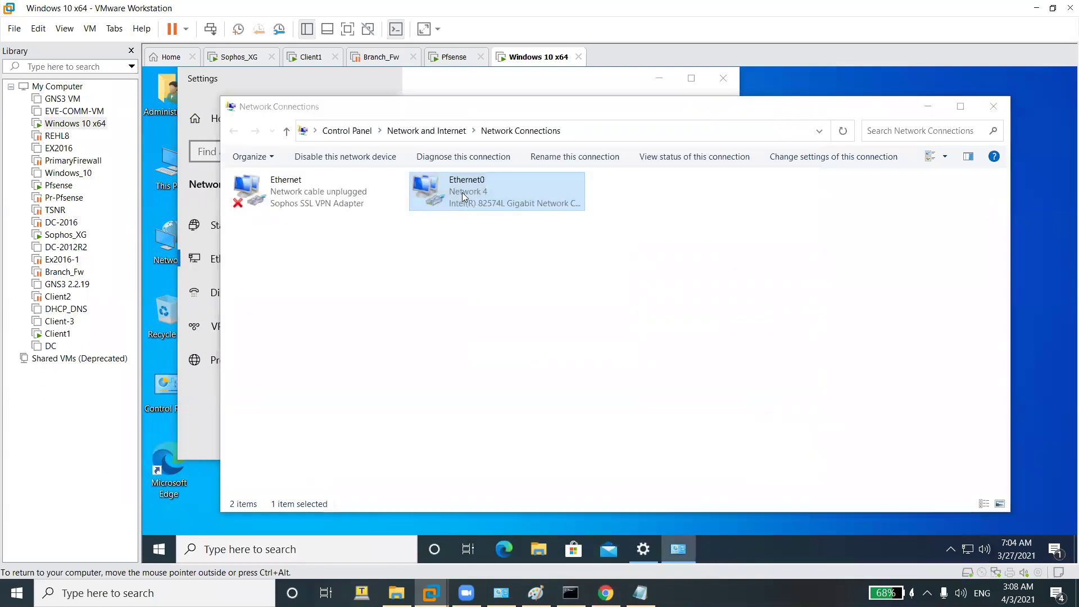
pyautogui.click(539, 301)
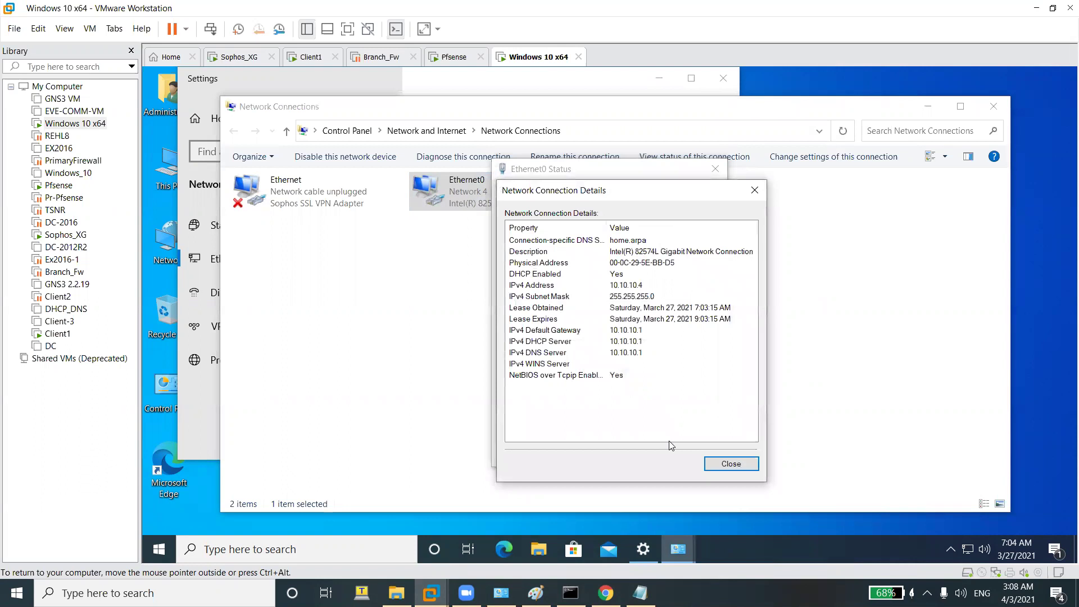
pyautogui.click(730, 463)
# Enter the static IPv4 address 10.10.10.100 and default gateway 10.10.10.1 for Ethernet0.
pyautogui.click(530, 421)
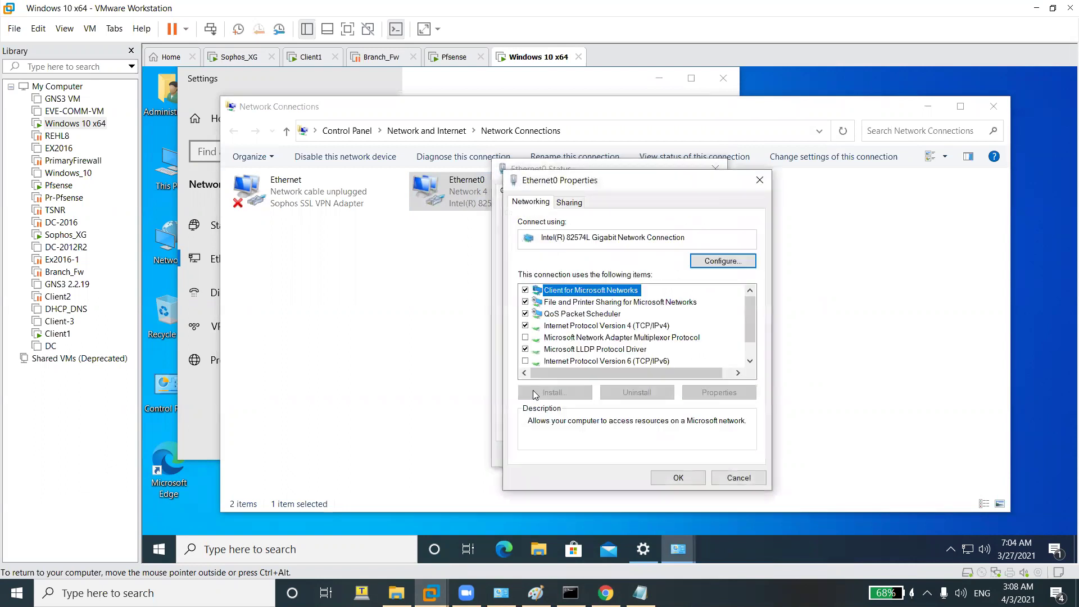
pyautogui.doubleClick(636, 328)
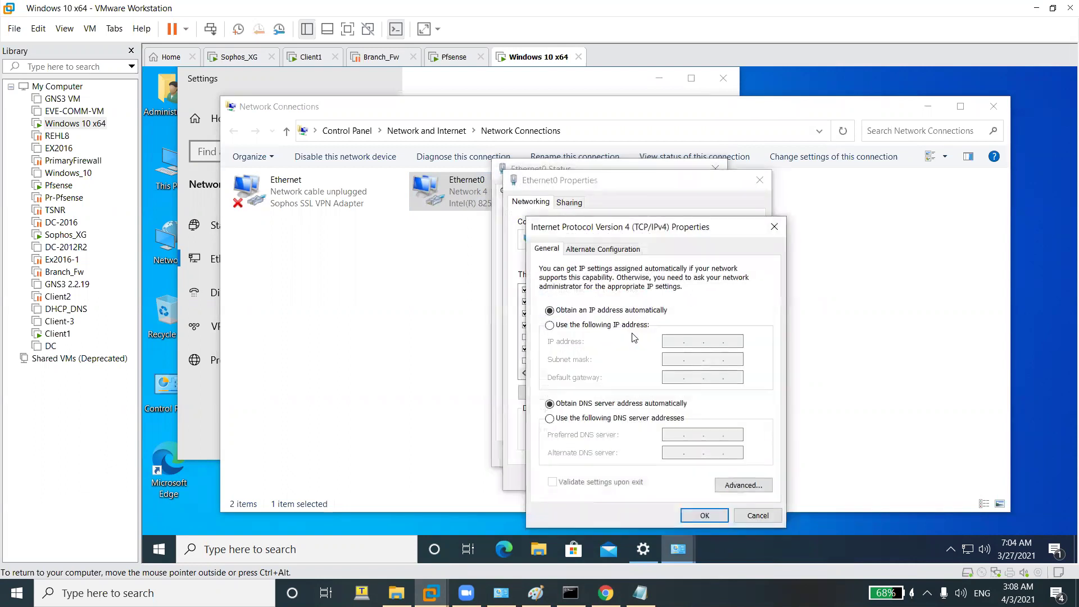
pyautogui.click(624, 325)
pyautogui.write('1')
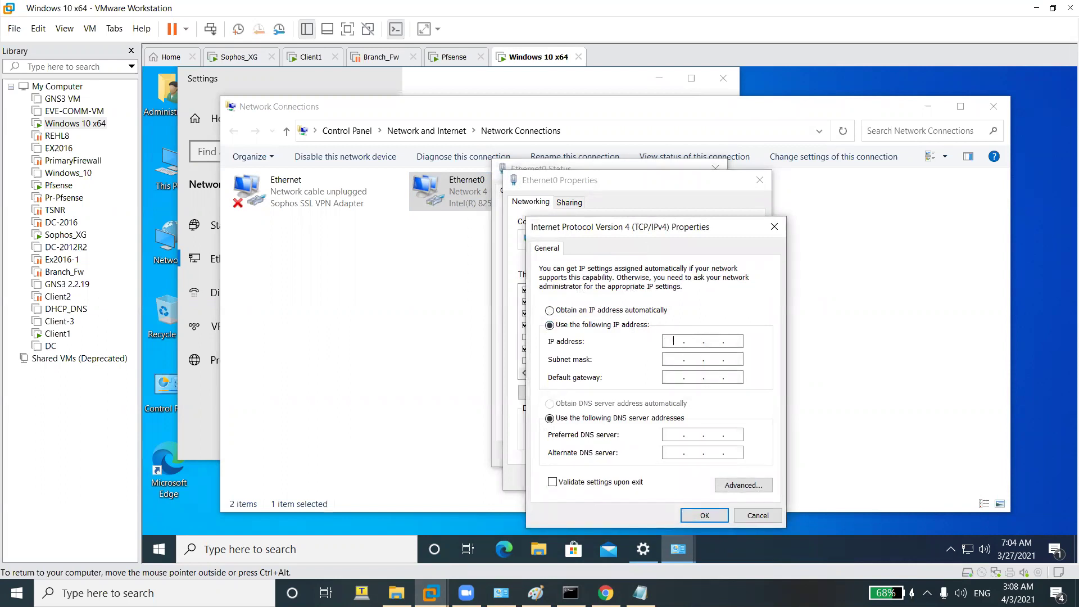
pyautogui.write('0 . 10 . 10 . 100')
pyautogui.press('Tab')
pyautogui.write('24425525510.10.1')
pyautogui.press('Tab')
pyautogui.press('Tab')
# Correct the wrong subnet mask octet to 255, apply Ethernet0's IPv4 settings and close its dialogs.
pyautogui.click(704, 515)
pyautogui.click(718, 364)
pyautogui.write('255')
pyautogui.click(702, 515)
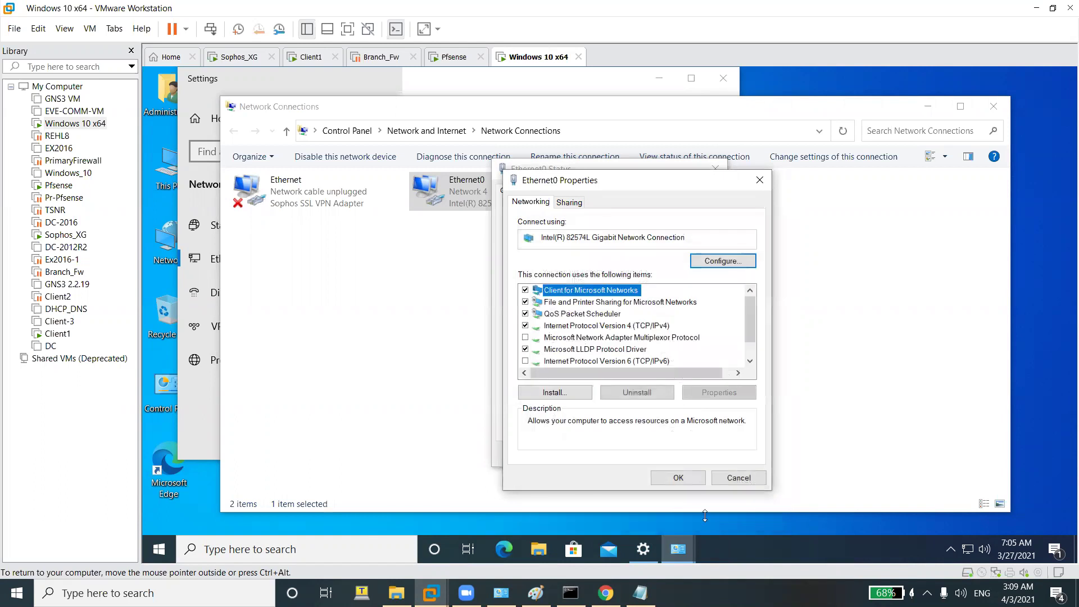
pyautogui.click(679, 478)
pyautogui.click(699, 454)
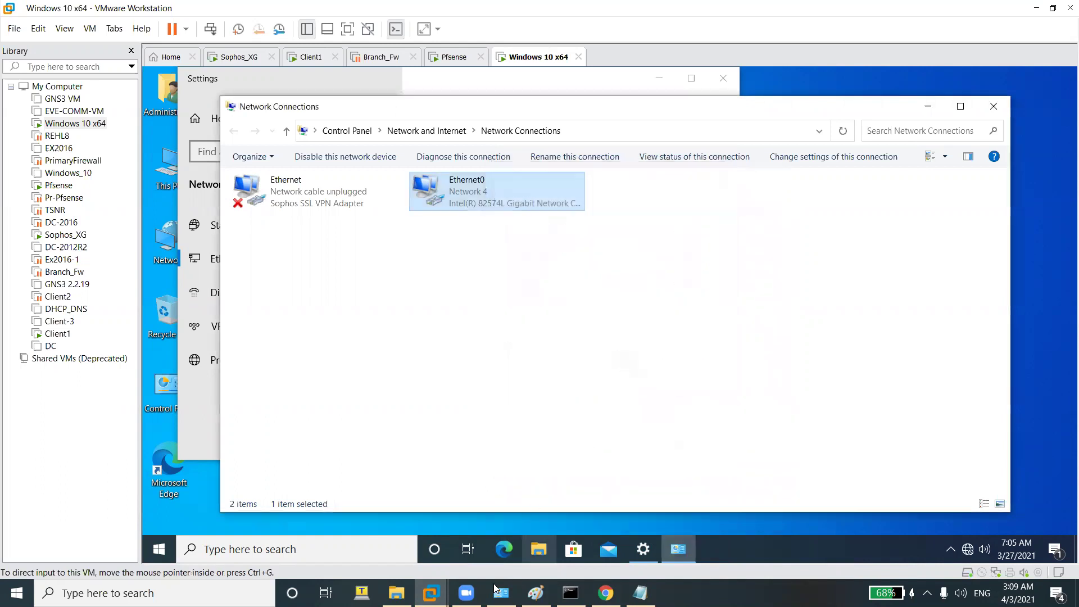
# Switch to the Sophos web console and delete the IPv4 static route for 10.10.10.1 / 255.255.255.255.
pyautogui.click(606, 593)
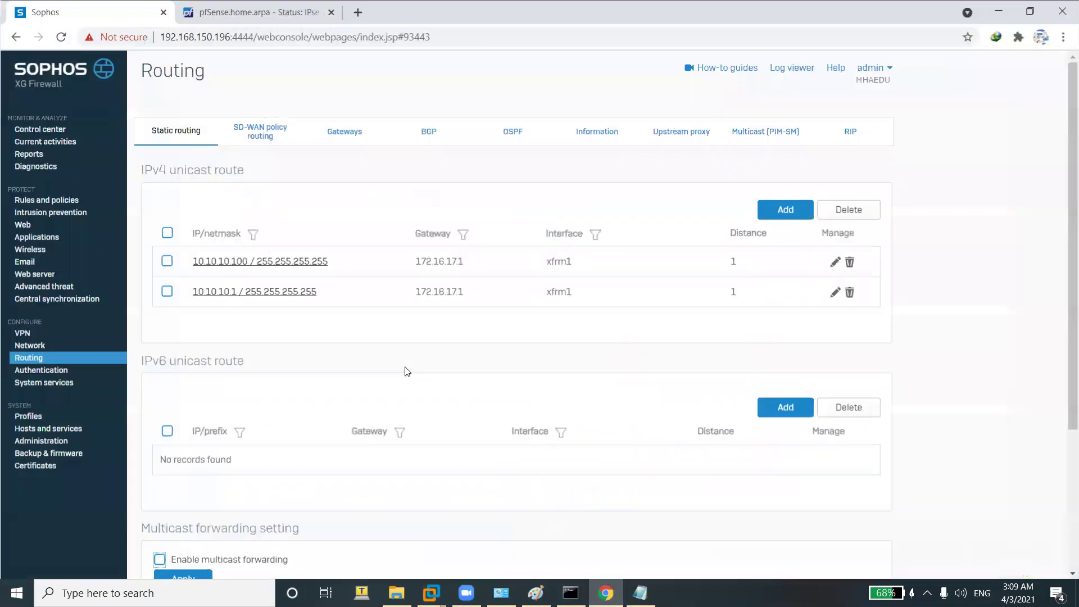
pyautogui.click(166, 291)
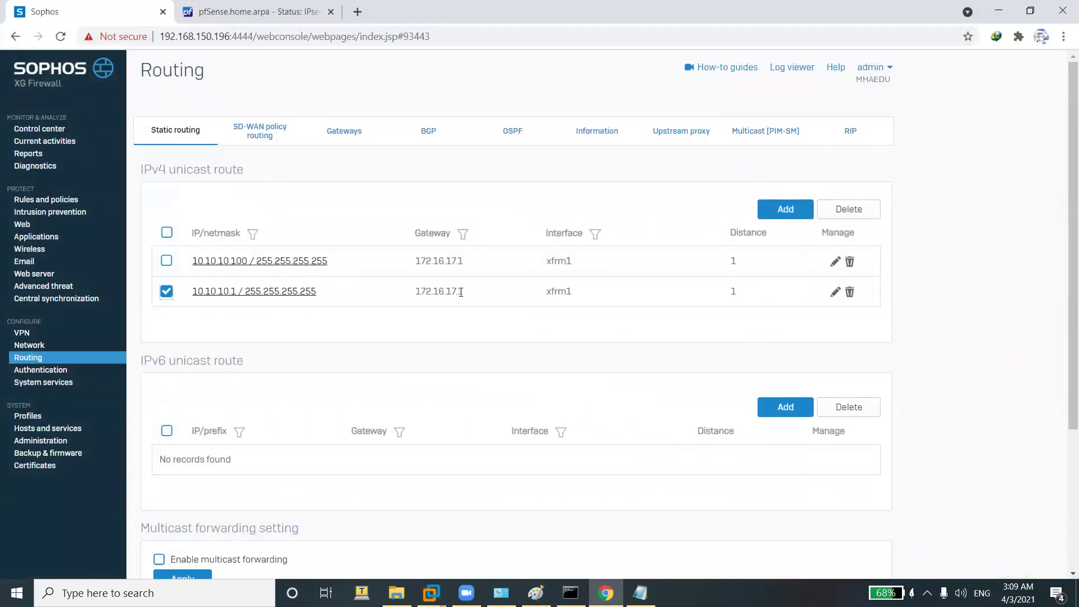
pyautogui.click(850, 289)
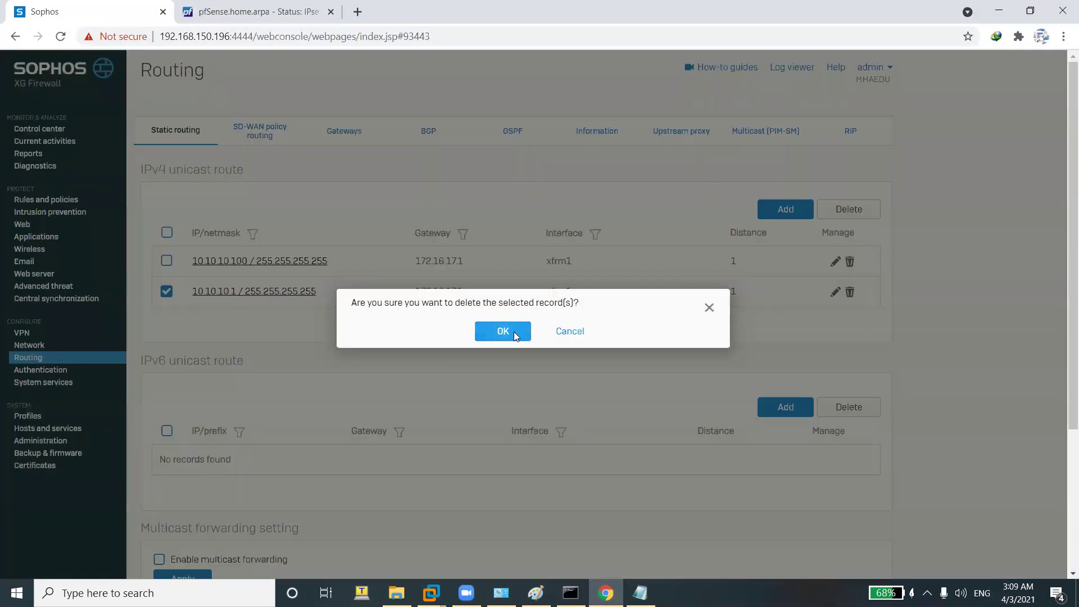
pyautogui.click(514, 331)
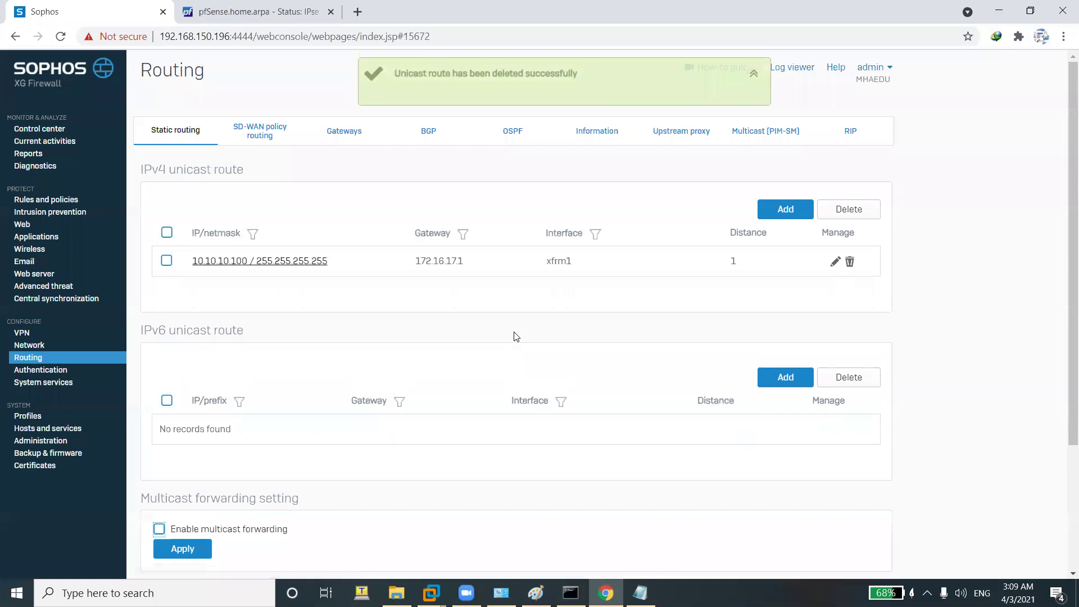
# In VMware Workstation's Windows 10 x64 VM, open Command Prompt, run a continuous ping to 192.168.1.100 and stop it.
pyautogui.click(419, 591)
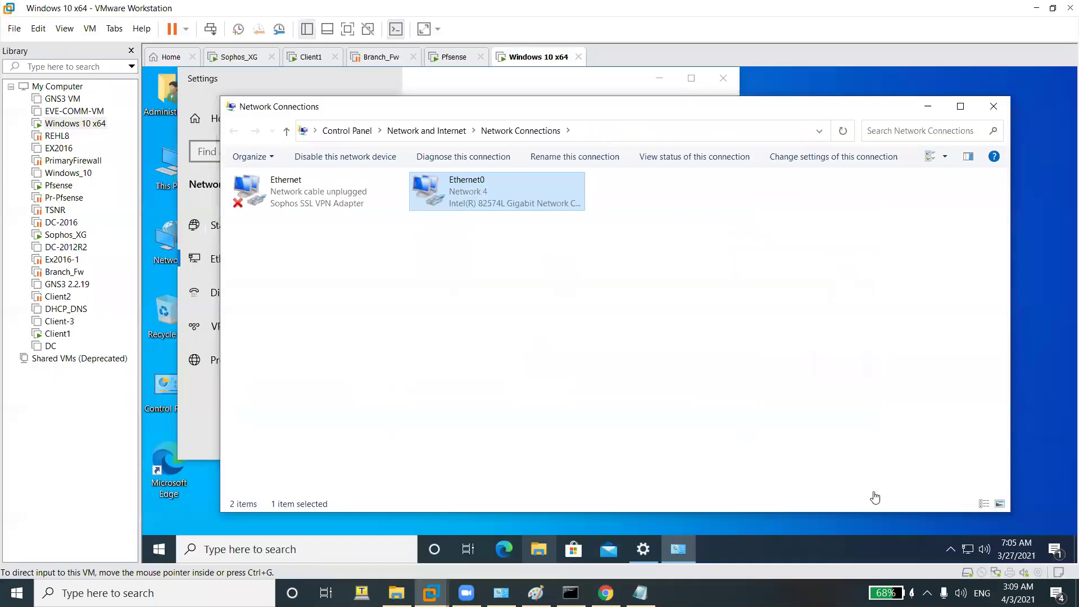
pyautogui.click(1027, 523)
pyautogui.click(338, 543)
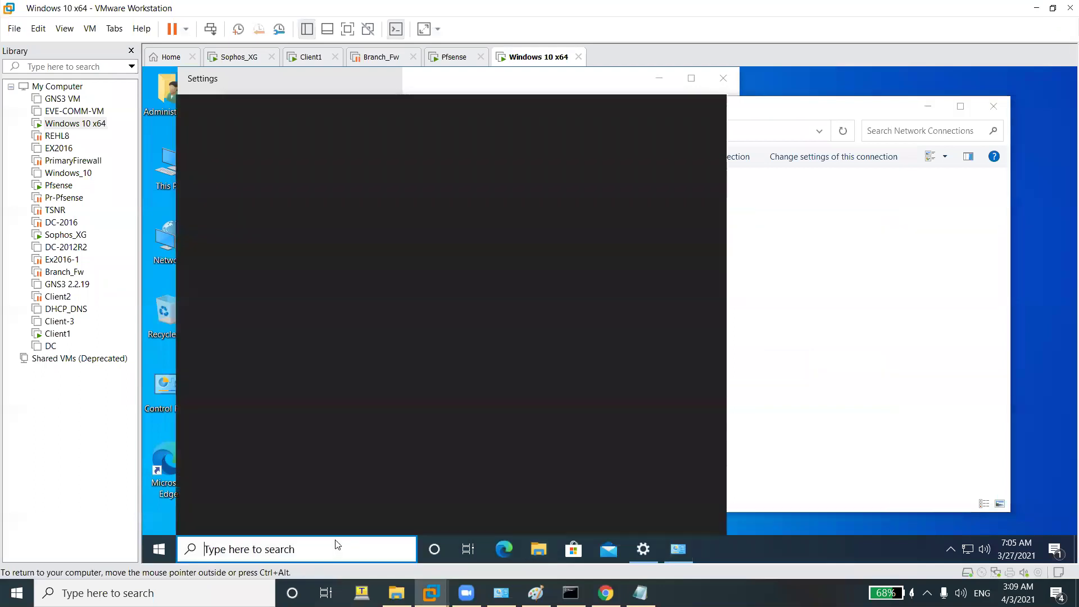
pyautogui.write('c')
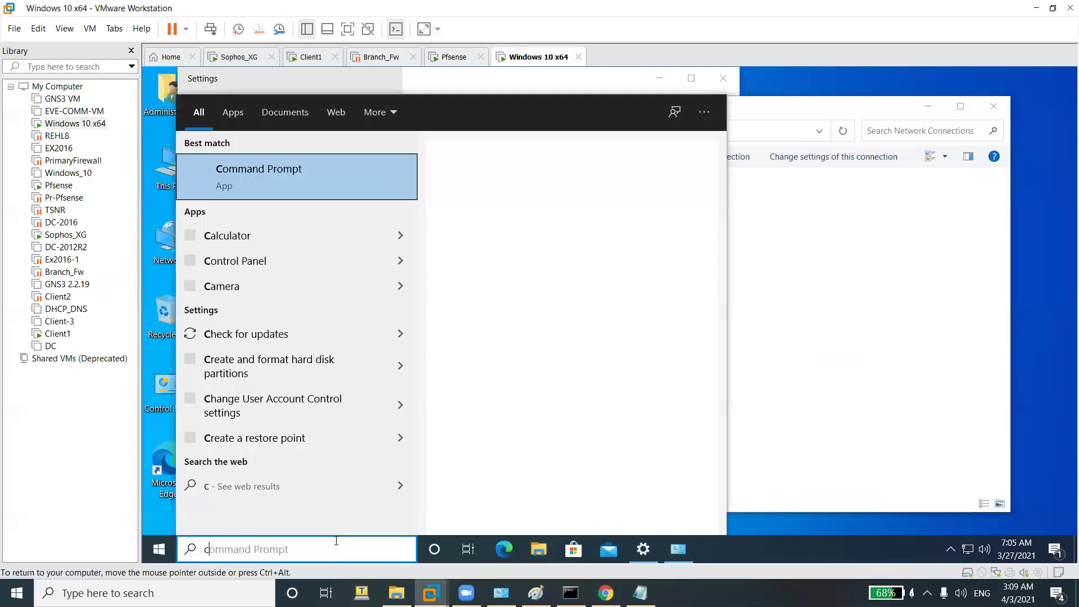
pyautogui.write('md')
pyautogui.press('Escape')
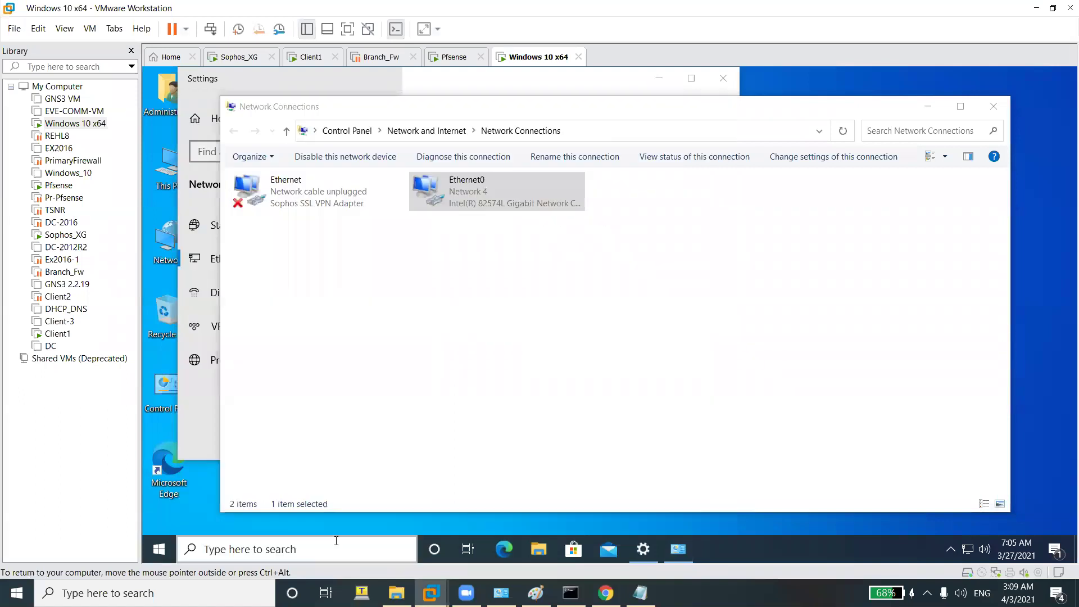
pyautogui.write('ping 192.168.1.100')
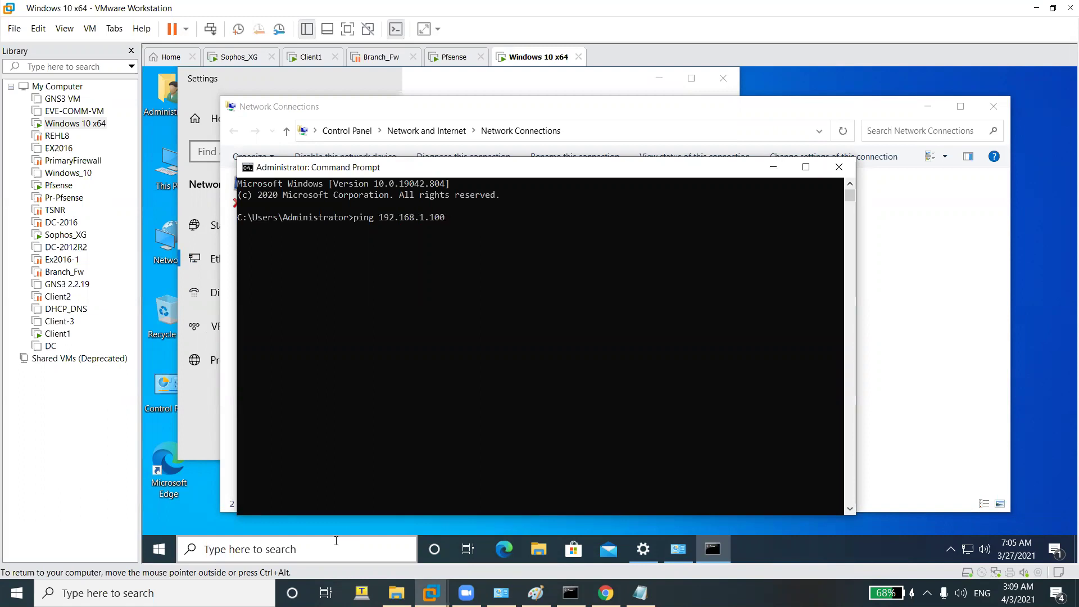
pyautogui.write(' -t')
pyautogui.press('Return')
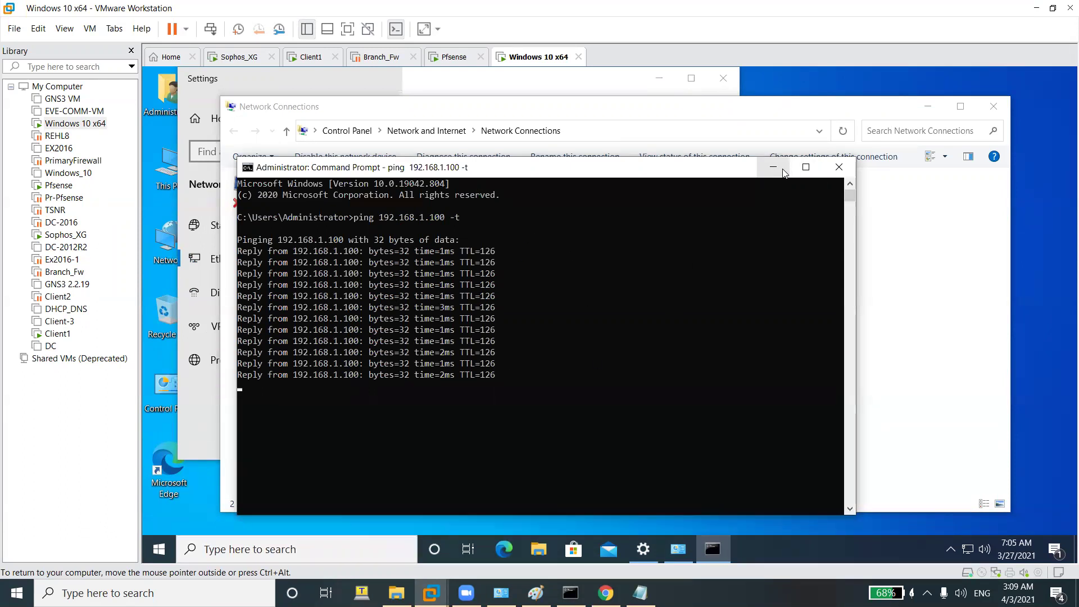
pyautogui.hotkey('ctrl', 'c')
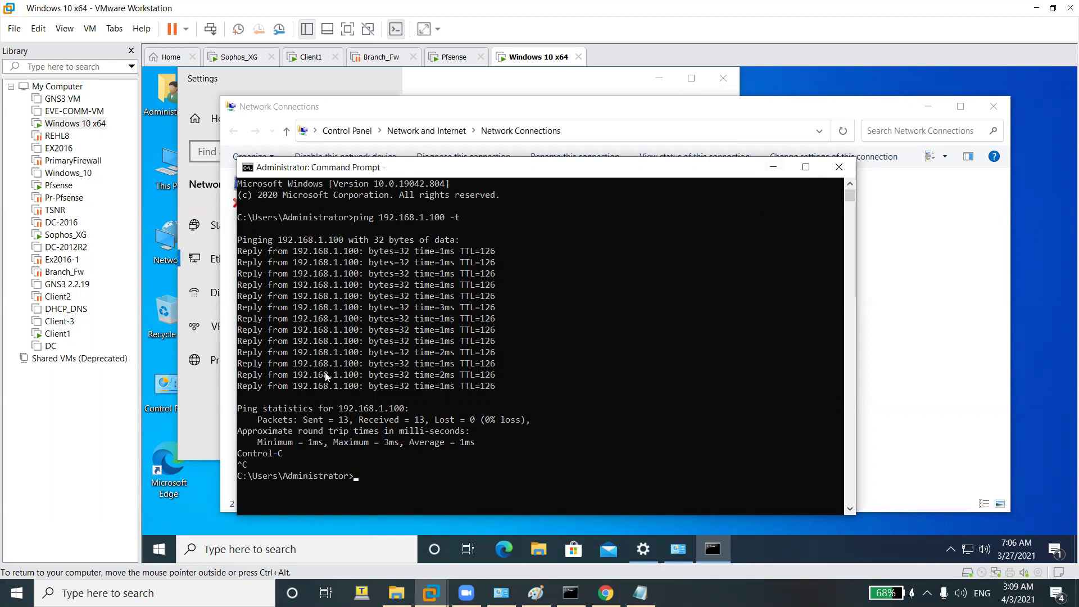
# In the Sophos web console, change the remaining static route's destination to 10.10.10.0 with netmask /24 (255.255.255.0) and save it.
pyautogui.click(606, 594)
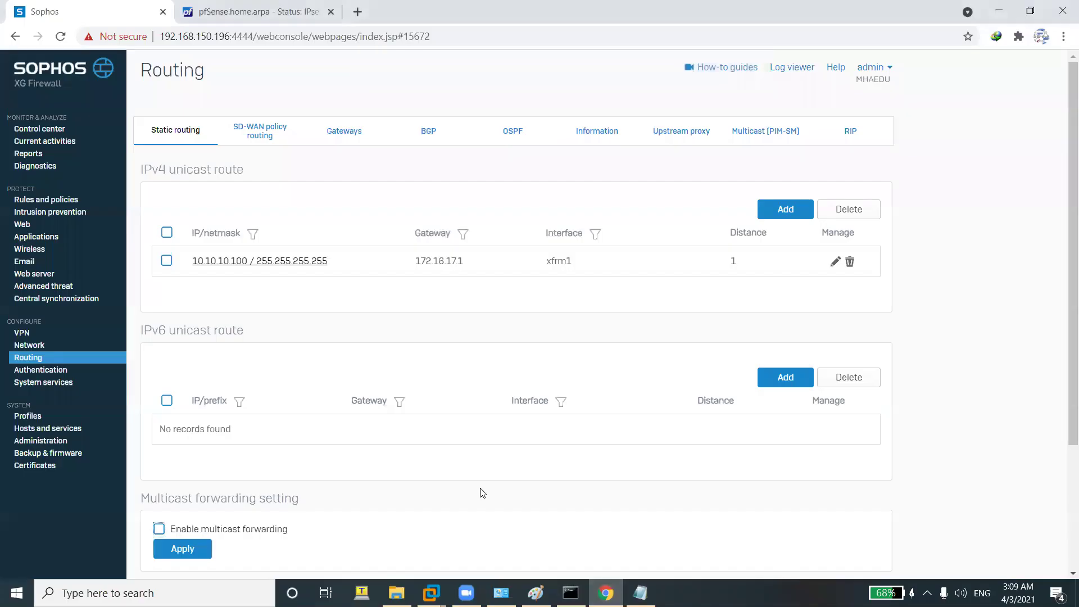
pyautogui.click(166, 262)
pyautogui.click(835, 262)
pyautogui.moveTo(403, 186); pyautogui.dragTo(389, 186)
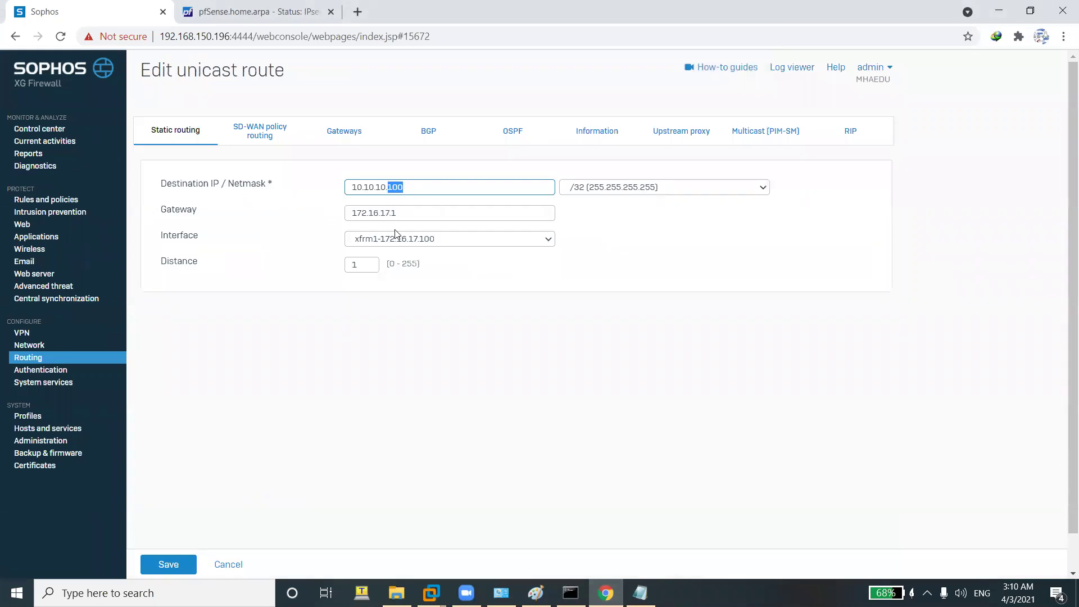
pyautogui.write('0')
pyautogui.click(624, 191)
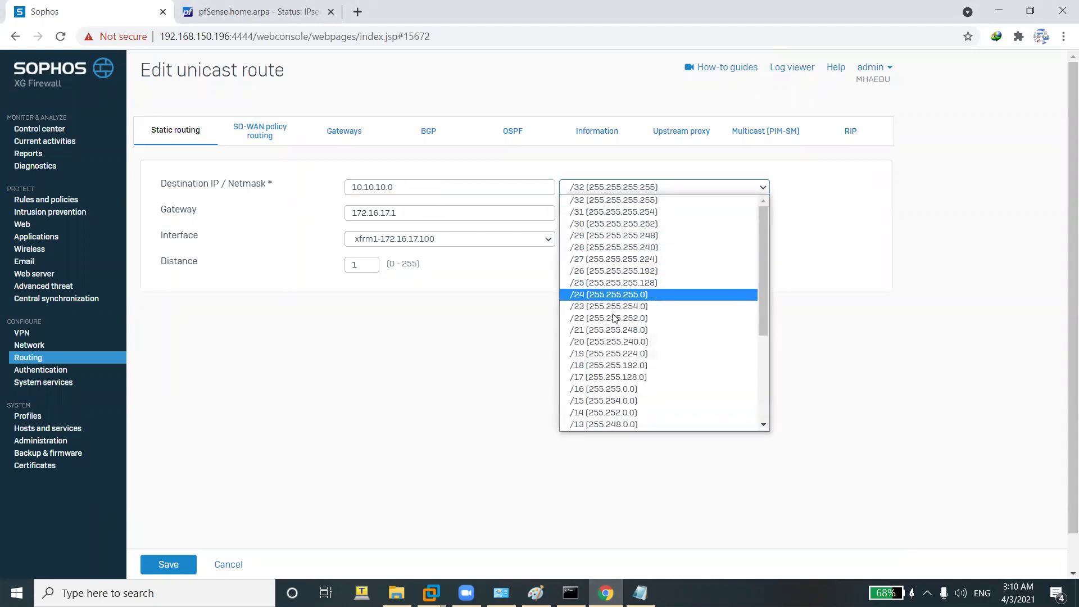
pyautogui.click(612, 294)
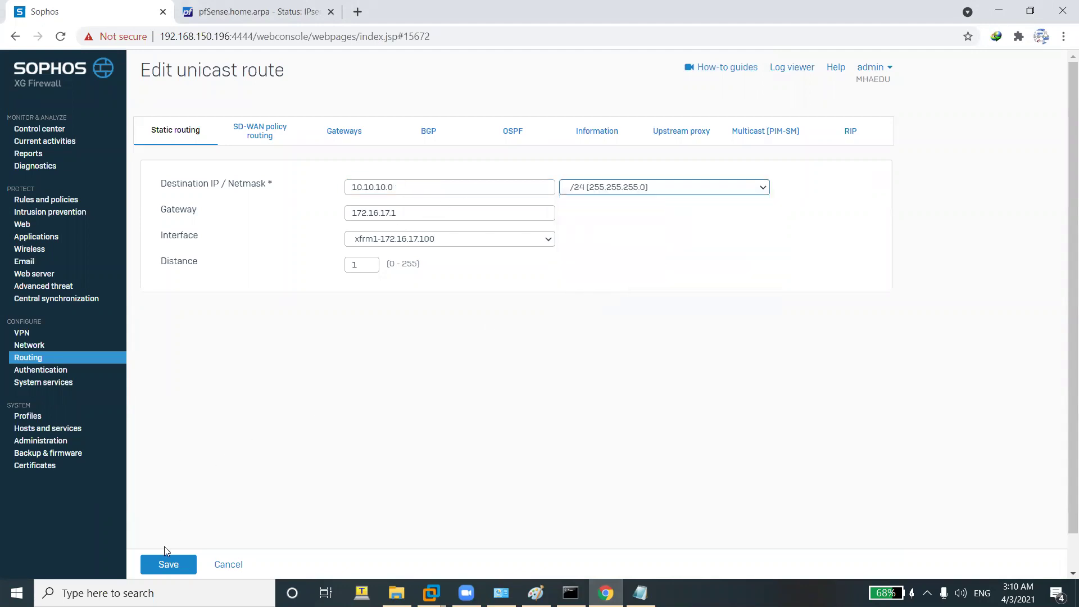
pyautogui.click(166, 562)
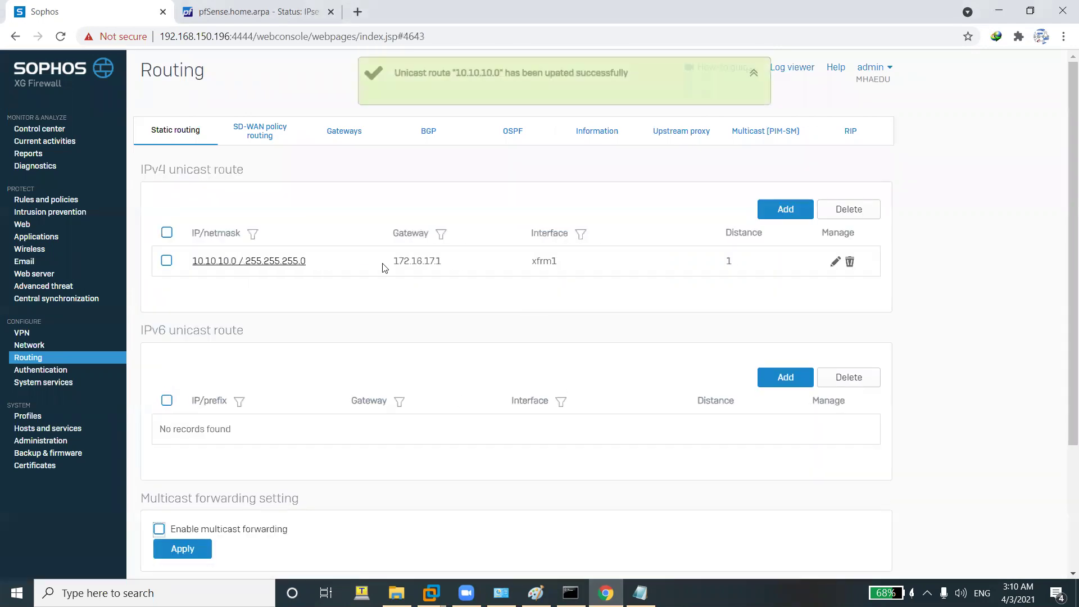
# Open the LAN To VPN firewall rule for editing and remove Any from its source networks and devices.
pyautogui.click(50, 201)
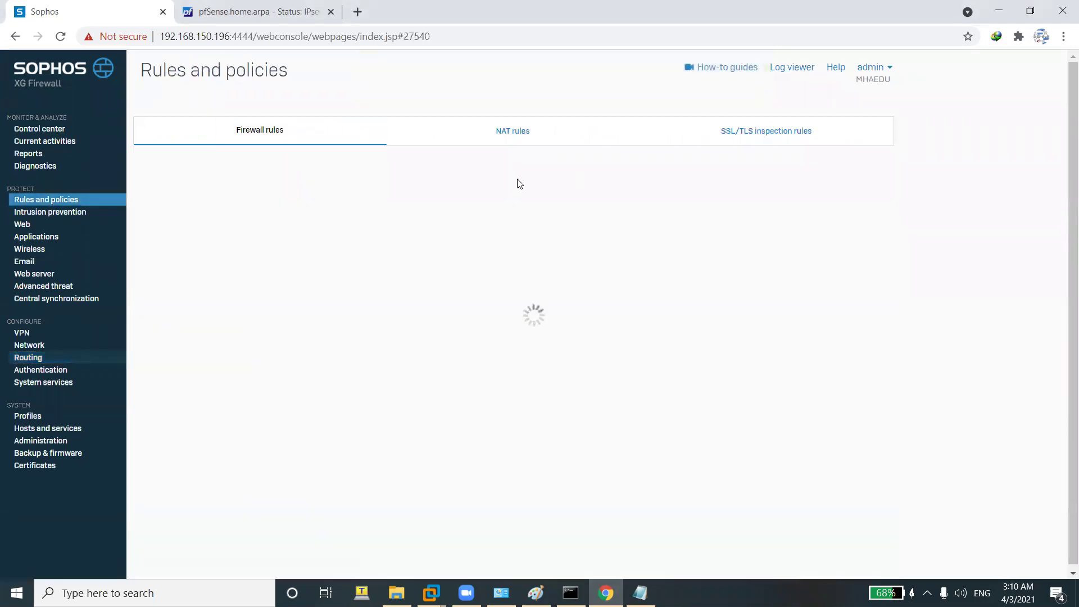
pyautogui.click(269, 245)
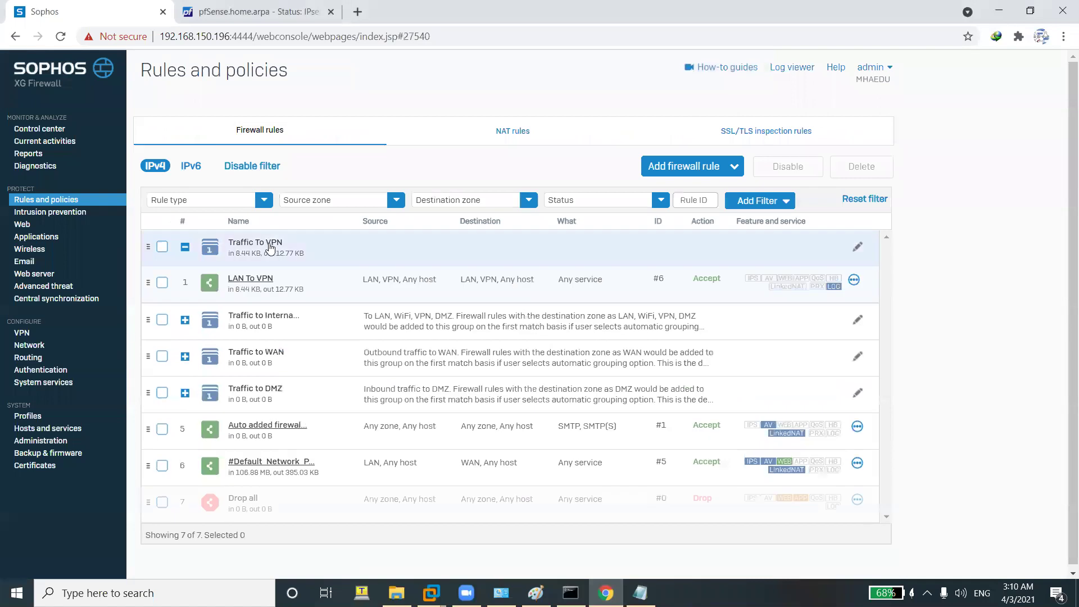
pyautogui.click(266, 280)
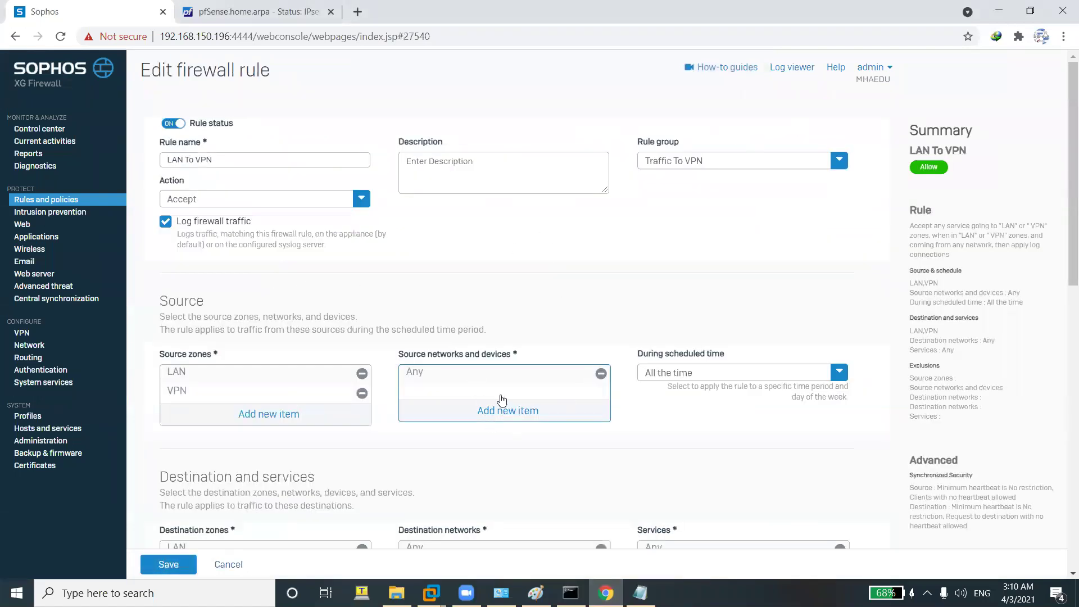
pyautogui.click(601, 374)
# Create an IPv4 host named MyPC with IP address 192.168.1.100 as a source of the LAN To VPN rule.
pyautogui.click(524, 414)
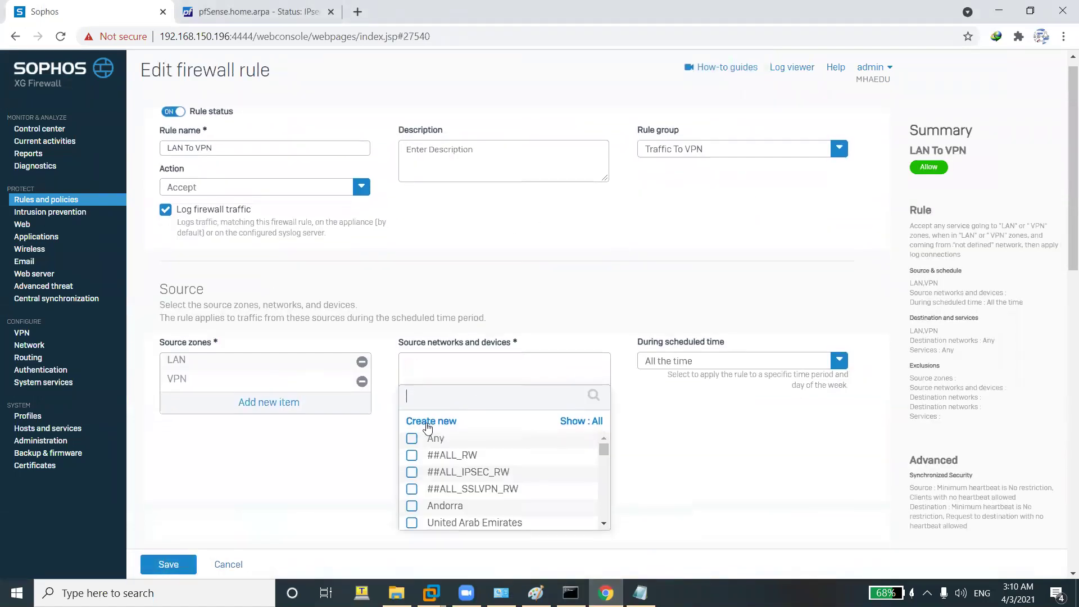
pyautogui.click(430, 422)
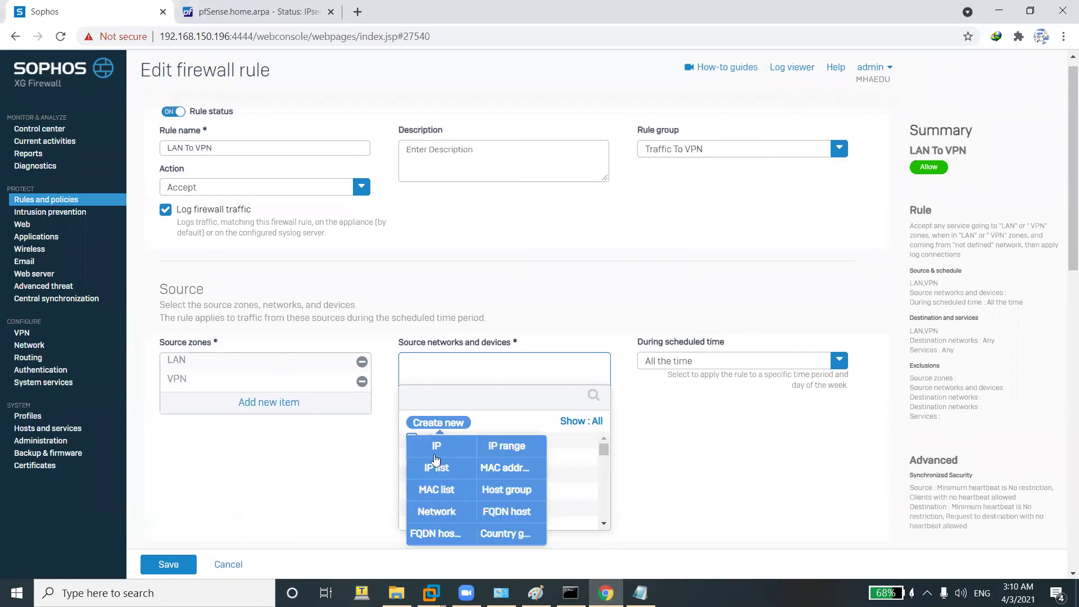
pyautogui.click(438, 447)
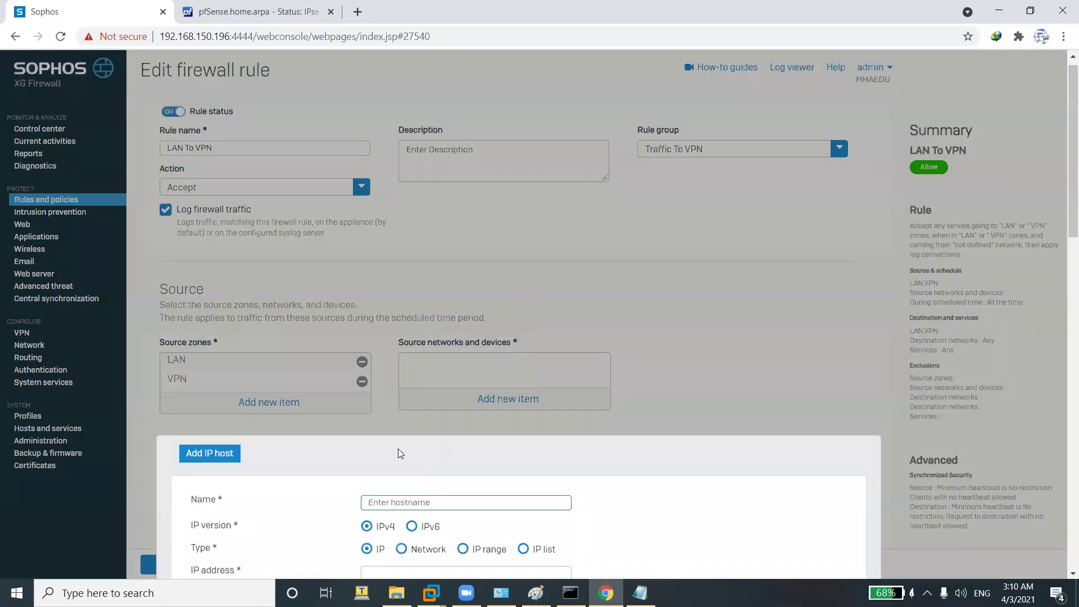
pyautogui.write('/')
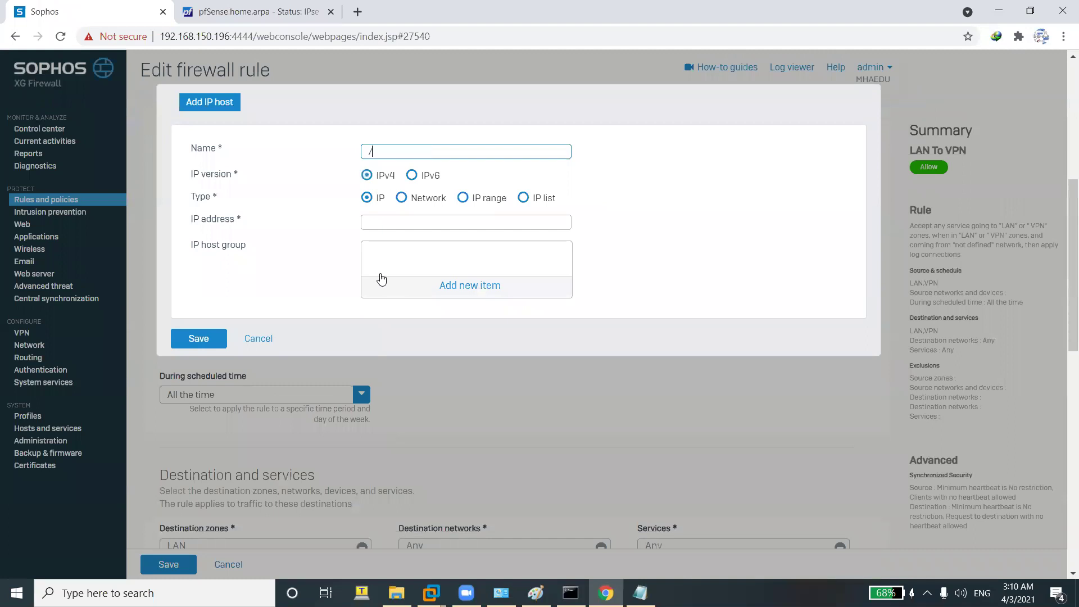
pyautogui.press('BackSpace')
pyautogui.write('My')
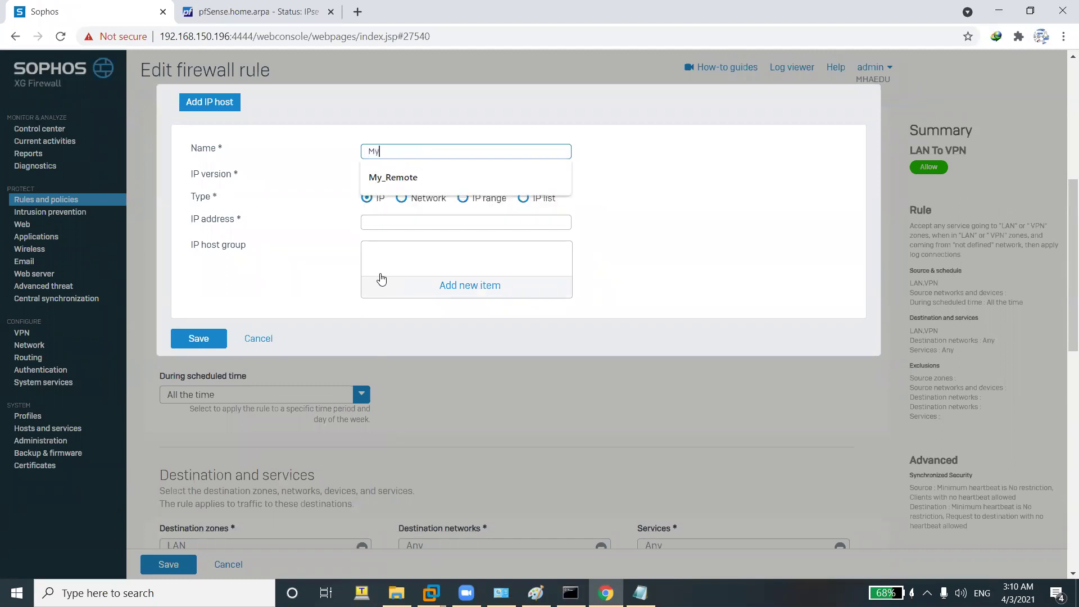
pyautogui.write('PC')
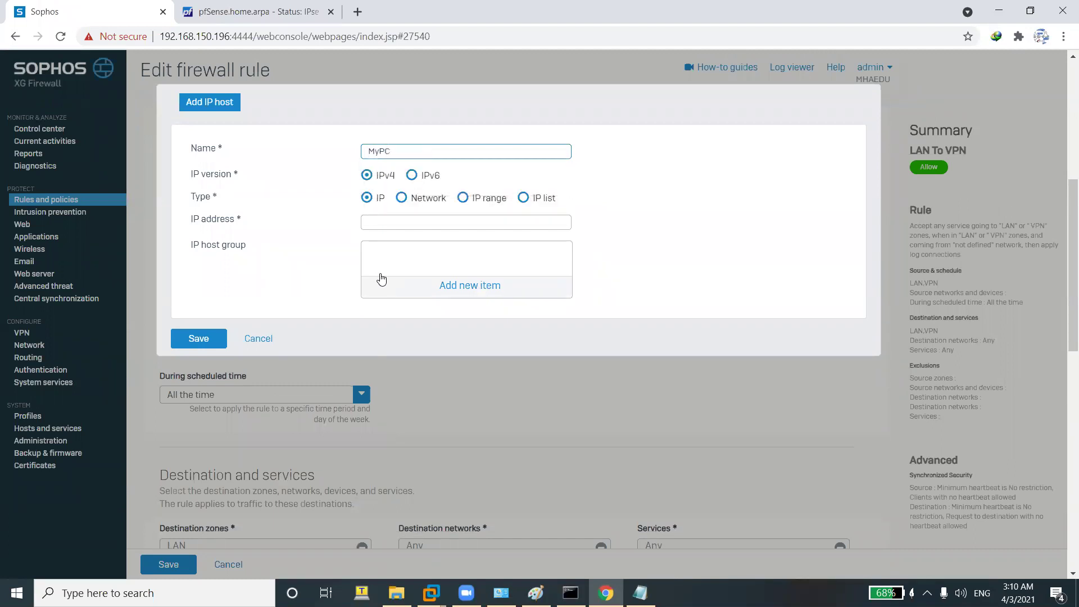
pyautogui.click(418, 227)
pyautogui.write('192.168')
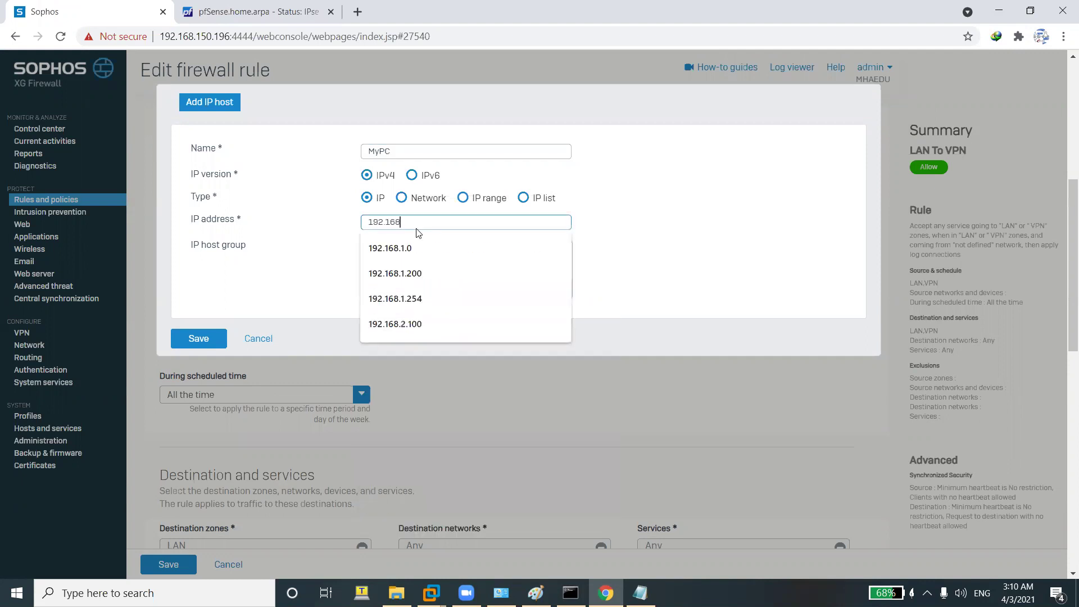
pyautogui.write('.1.100')
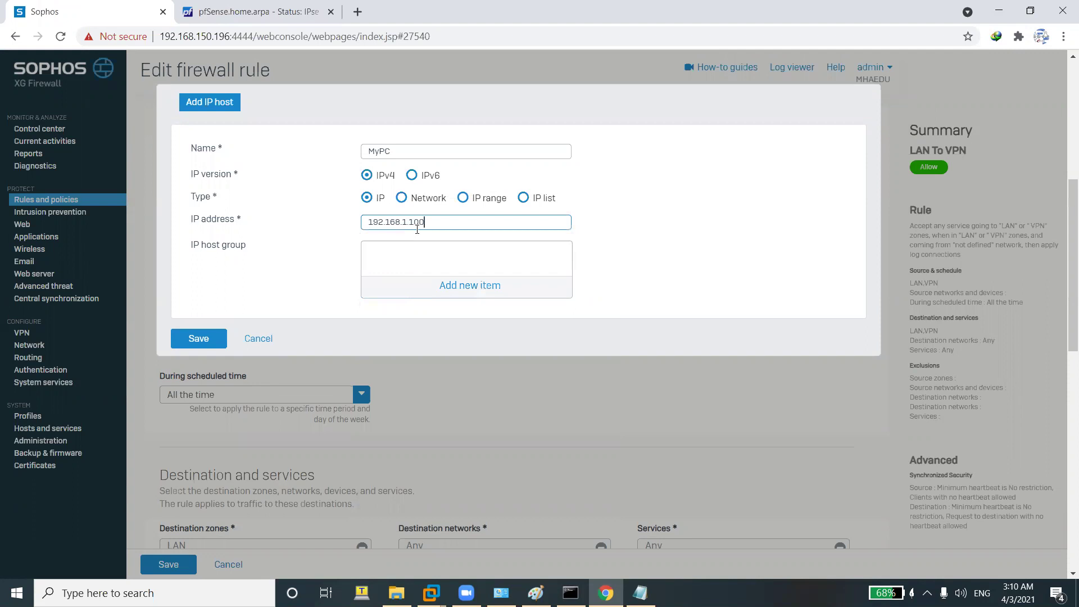
pyautogui.click(198, 338)
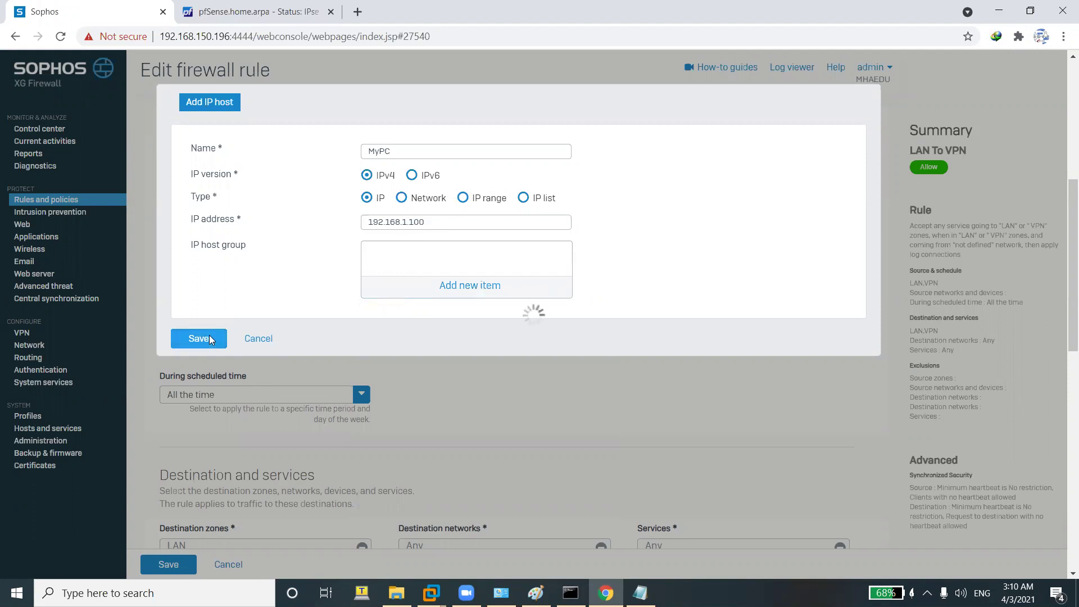
# Create a second IPv4 source host named remote_PC with the remote client's IP address for the LAN To VPN rule.
pyautogui.scroll(6, 489, 225)
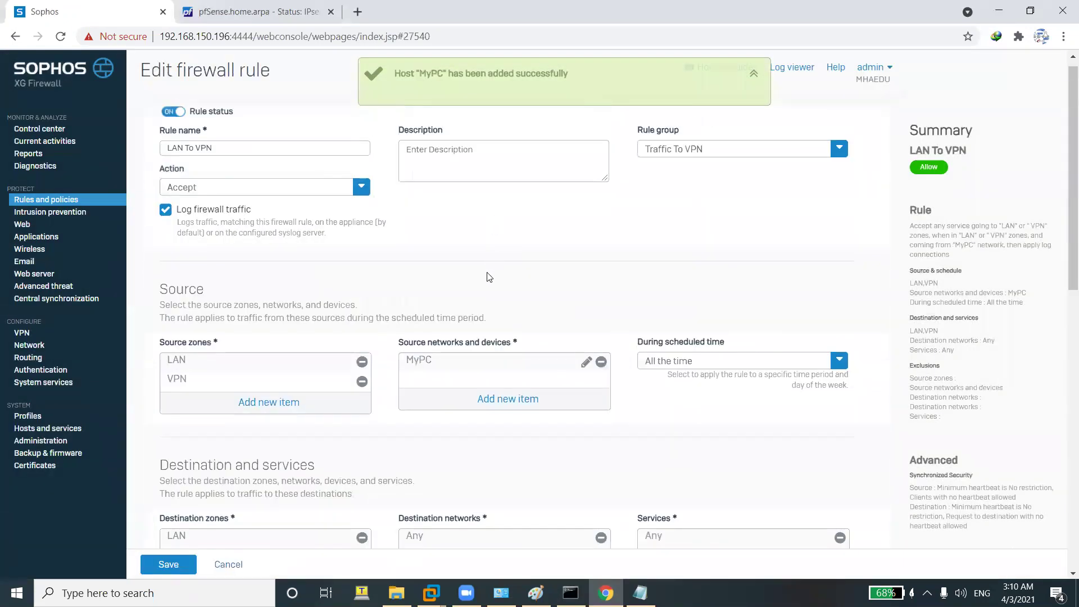
pyautogui.click(492, 400)
pyautogui.click(437, 422)
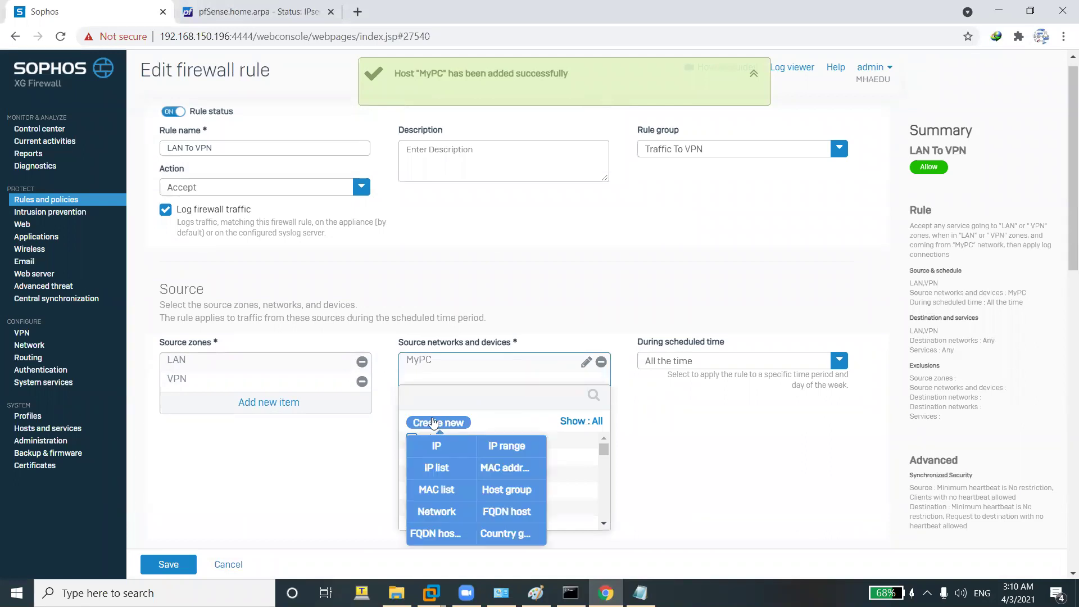
pyautogui.click(436, 446)
pyautogui.write('remote')
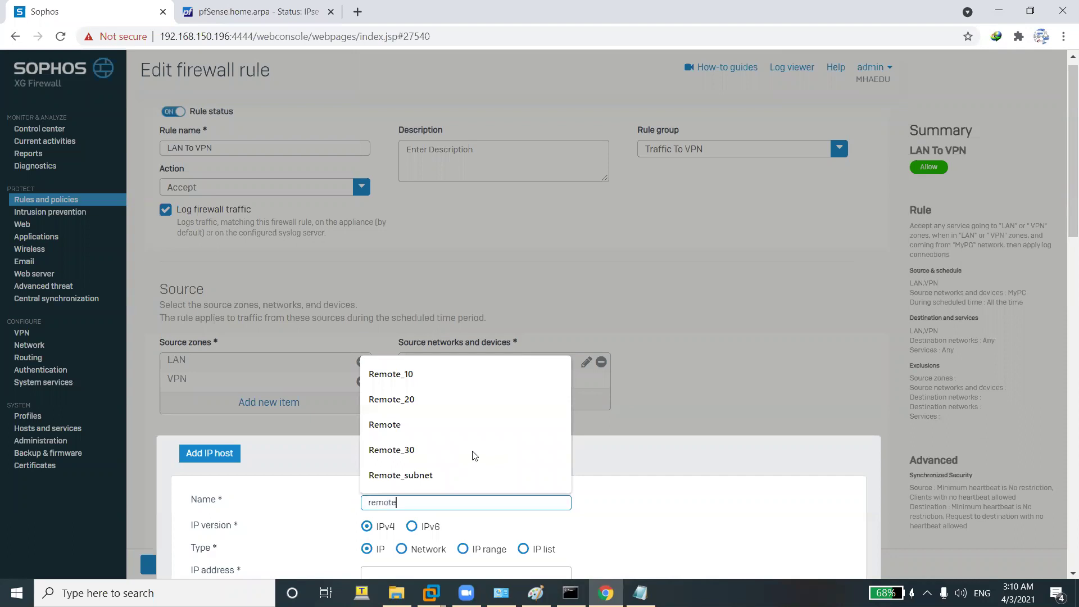
pyautogui.write('_PC')
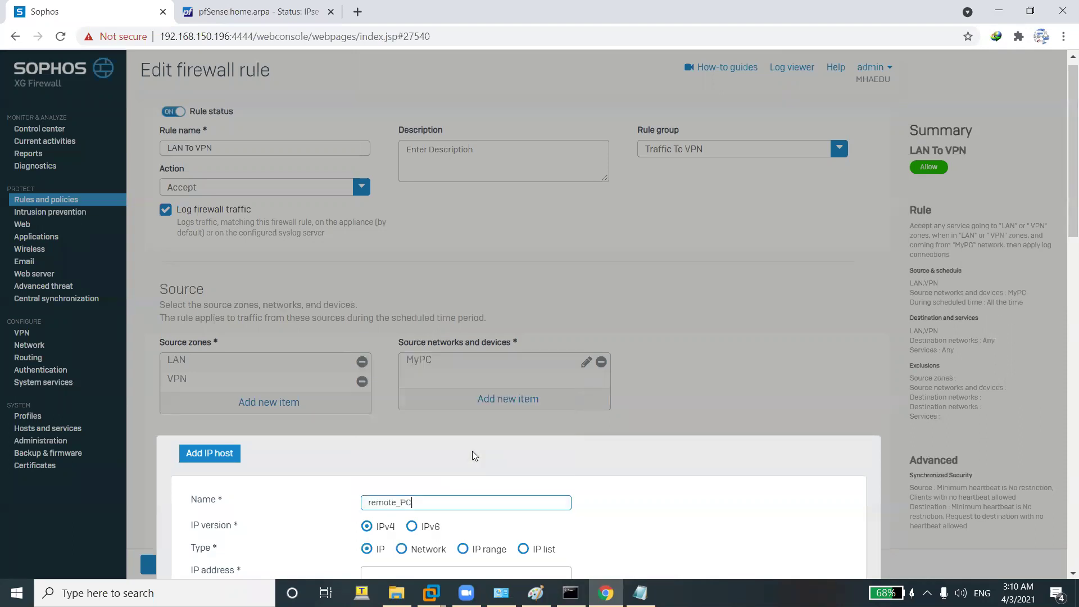
pyautogui.scroll(-6, 388, 506)
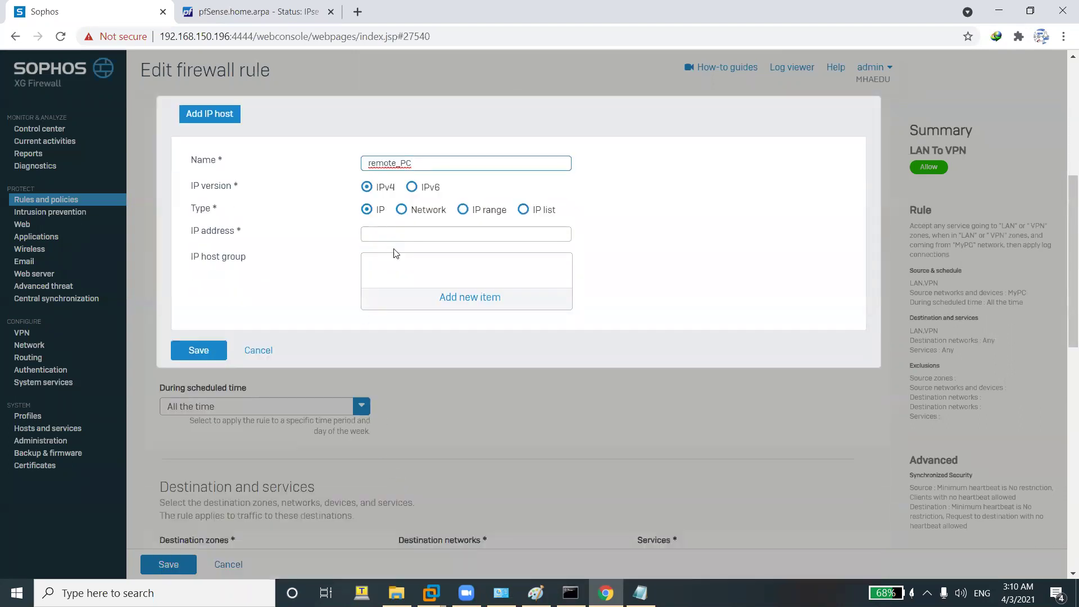
pyautogui.click(397, 234)
pyautogui.write('10.101.0.1')
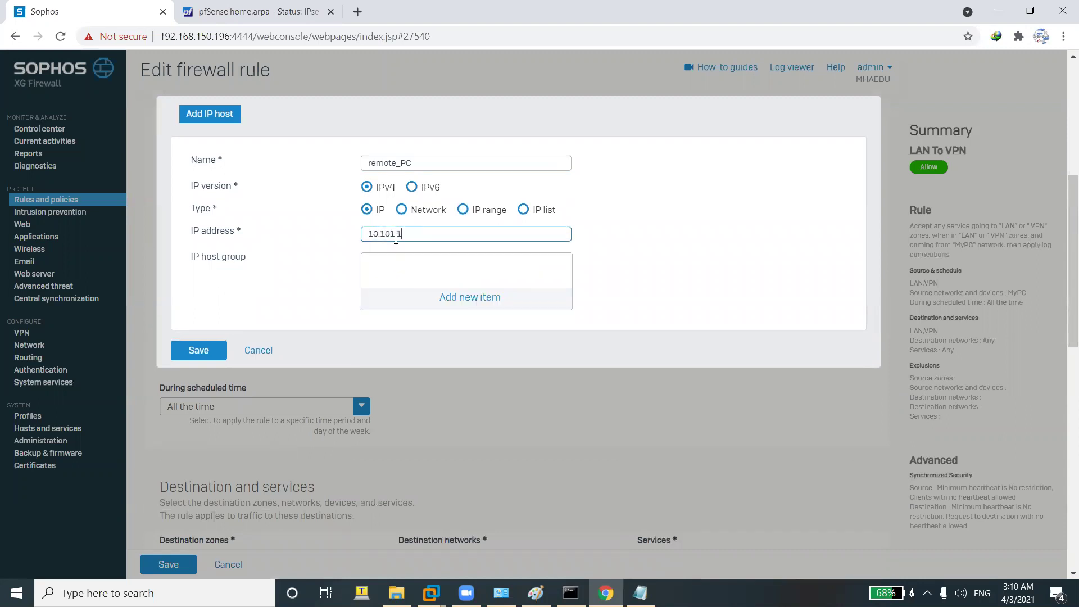
pyautogui.write('0.100')
pyautogui.click(220, 350)
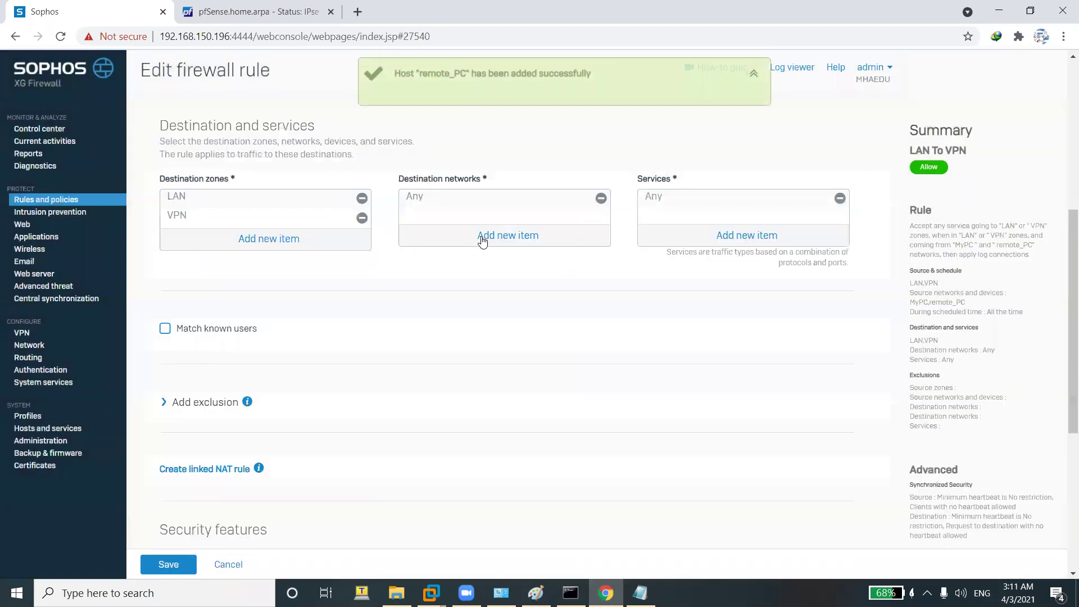
# Replace Any with the MyPC host in the destination networks of the LAN To VPN rule.
pyautogui.click(474, 239)
pyautogui.click(412, 275)
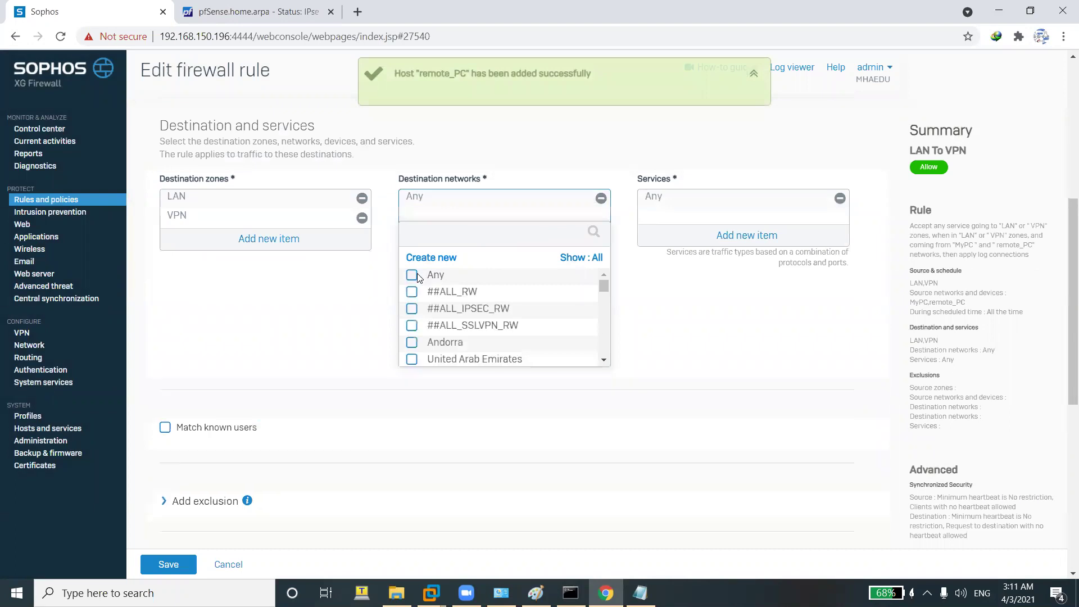
pyautogui.click(431, 237)
pyautogui.write('pc')
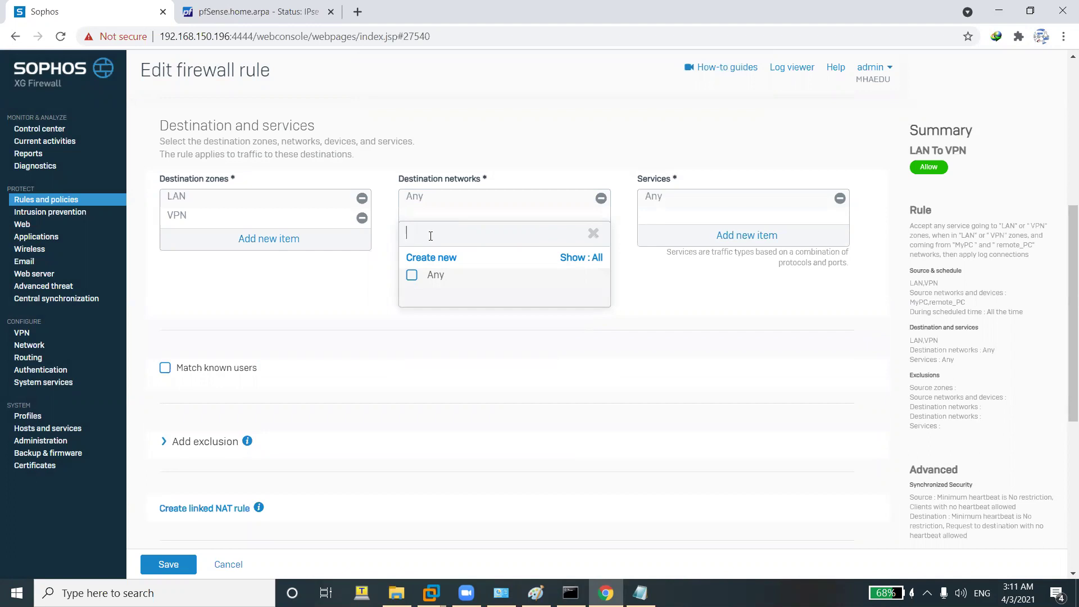
pyautogui.write('my')
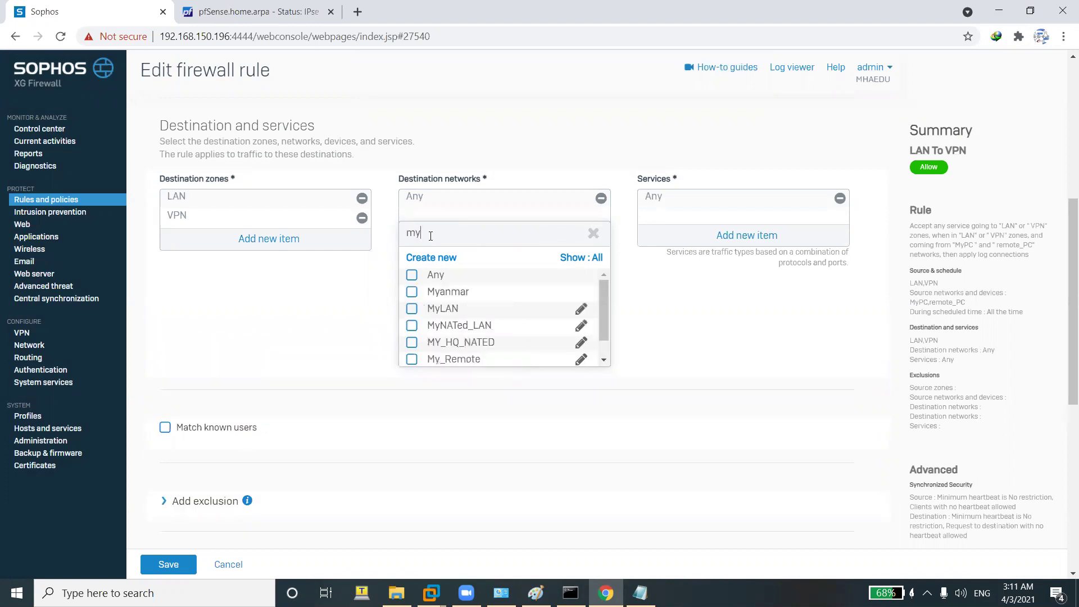
pyautogui.write('_pc')
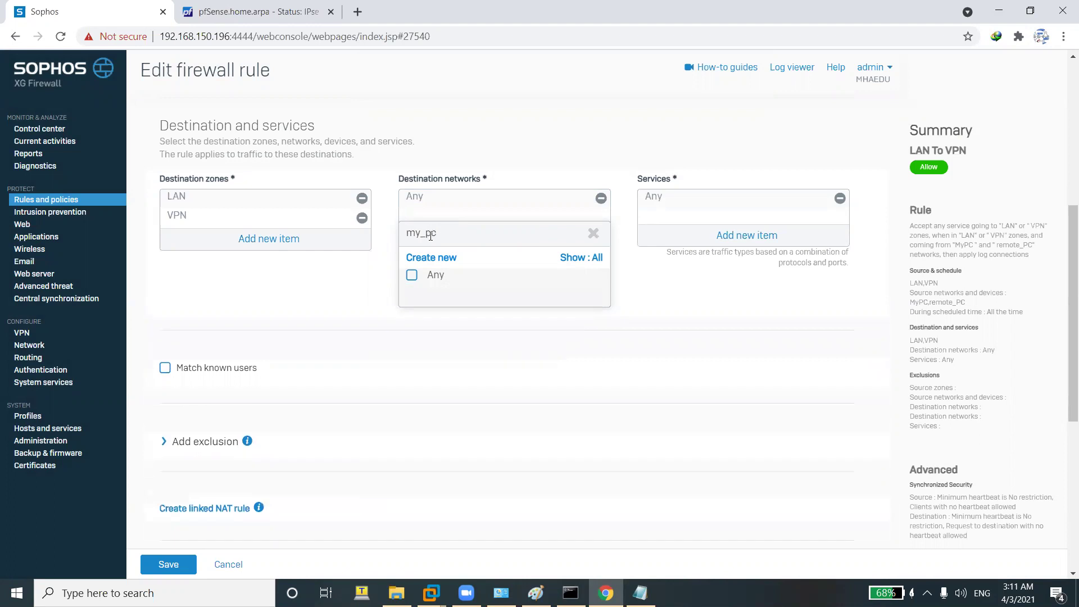
pyautogui.press('BackSpace')
pyautogui.press('BackSpace')
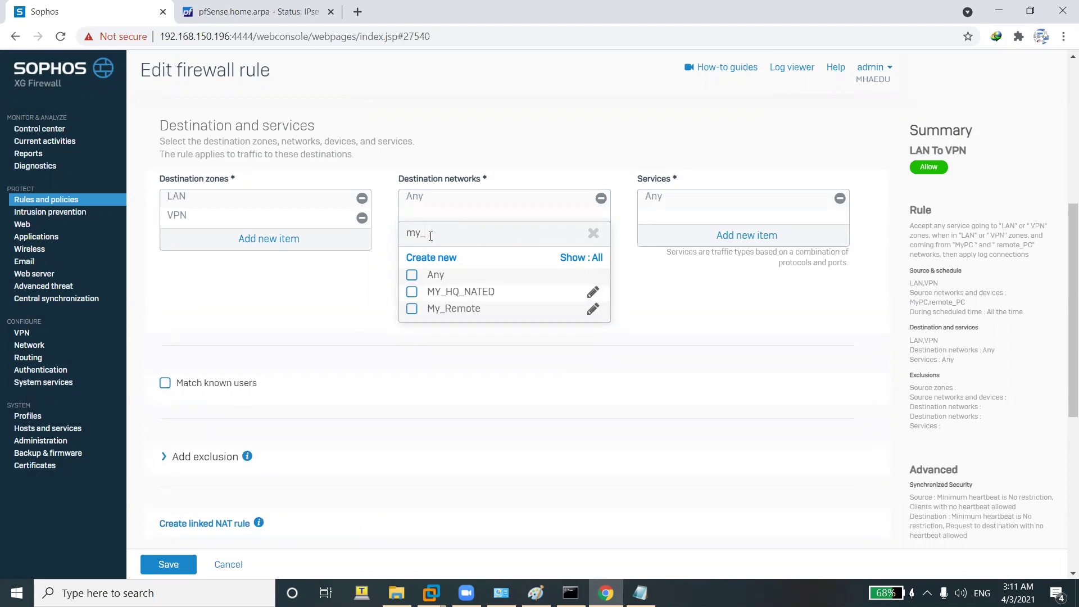
pyautogui.scroll(6, 431, 236)
pyautogui.scroll(-12, 431, 240)
pyautogui.scroll(5, 429, 234)
pyautogui.scroll(-5, 429, 234)
pyautogui.scroll(9, 456, 302)
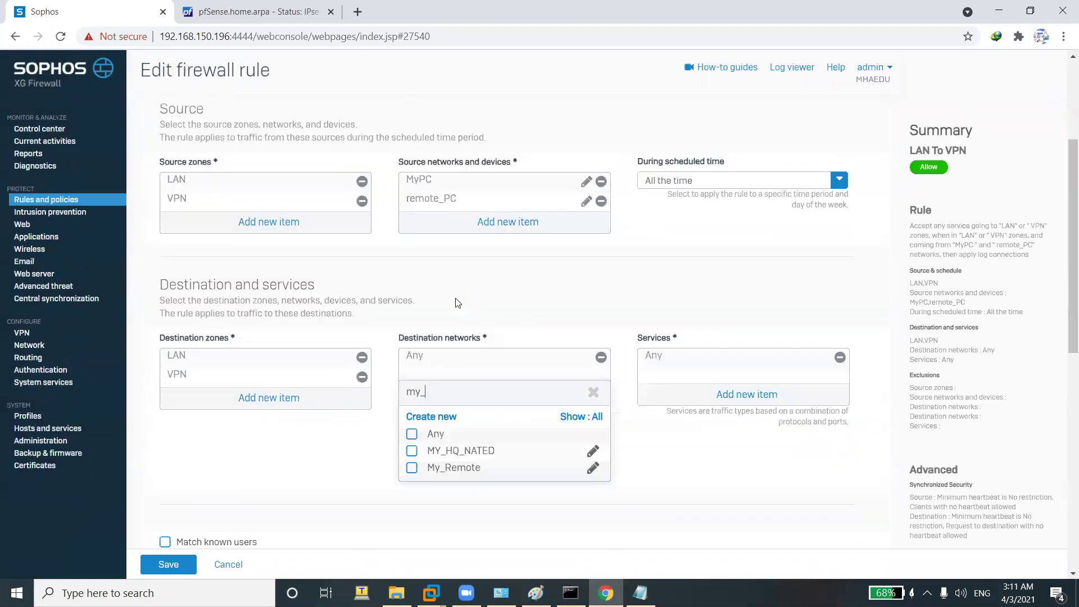
pyautogui.scroll(-3, 455, 281)
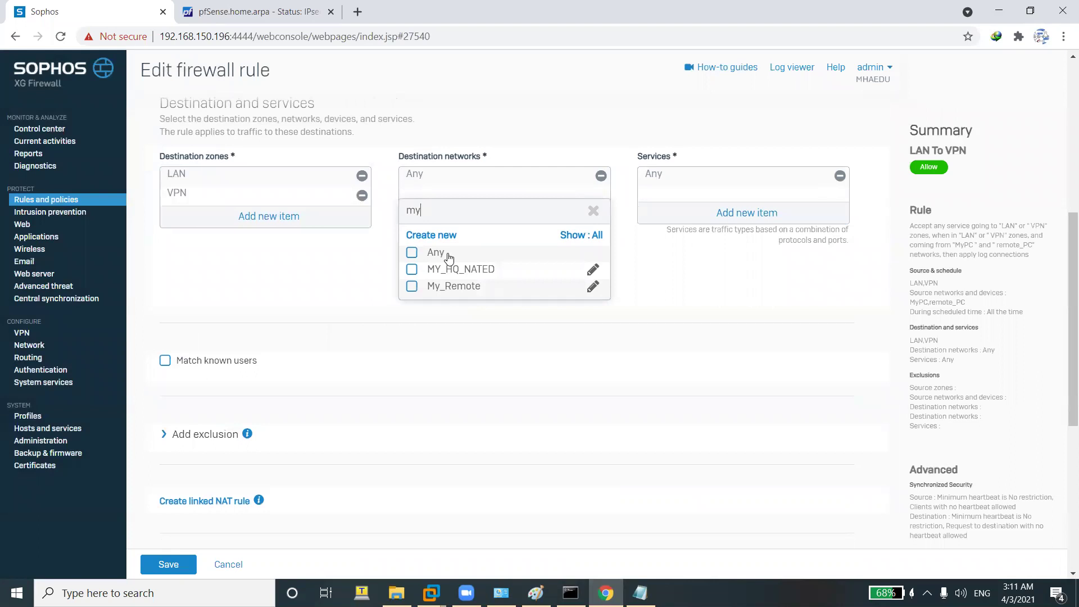
pyautogui.write('pc')
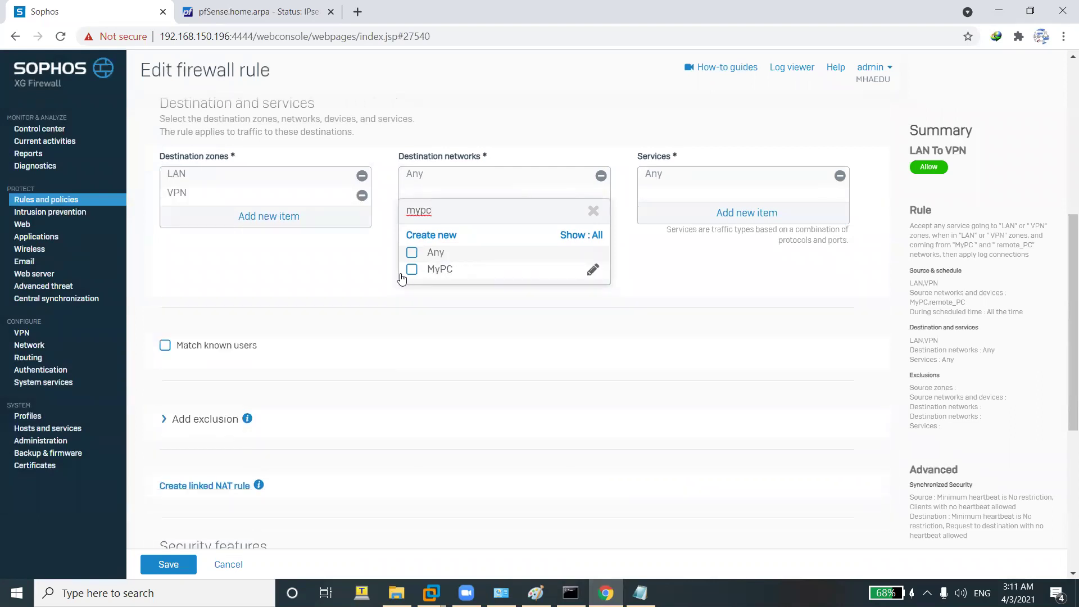
pyautogui.click(412, 270)
pyautogui.click(448, 294)
# Add the remote_PC host to the rule's destination networks and save the LAN To VPN rule.
pyautogui.click(480, 225)
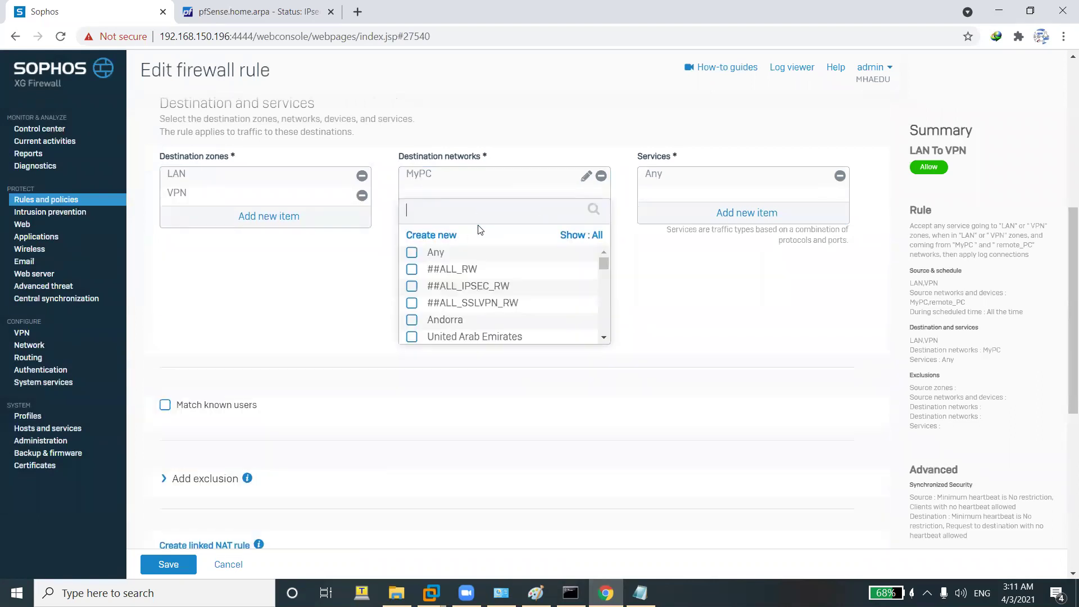
pyautogui.write('remote')
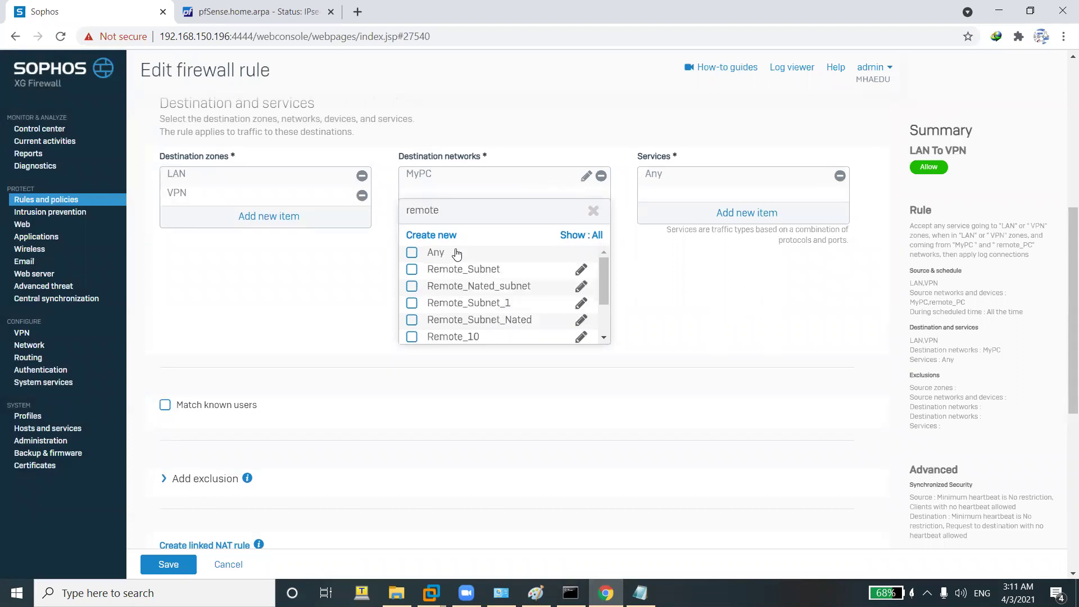
pyautogui.write('_pc')
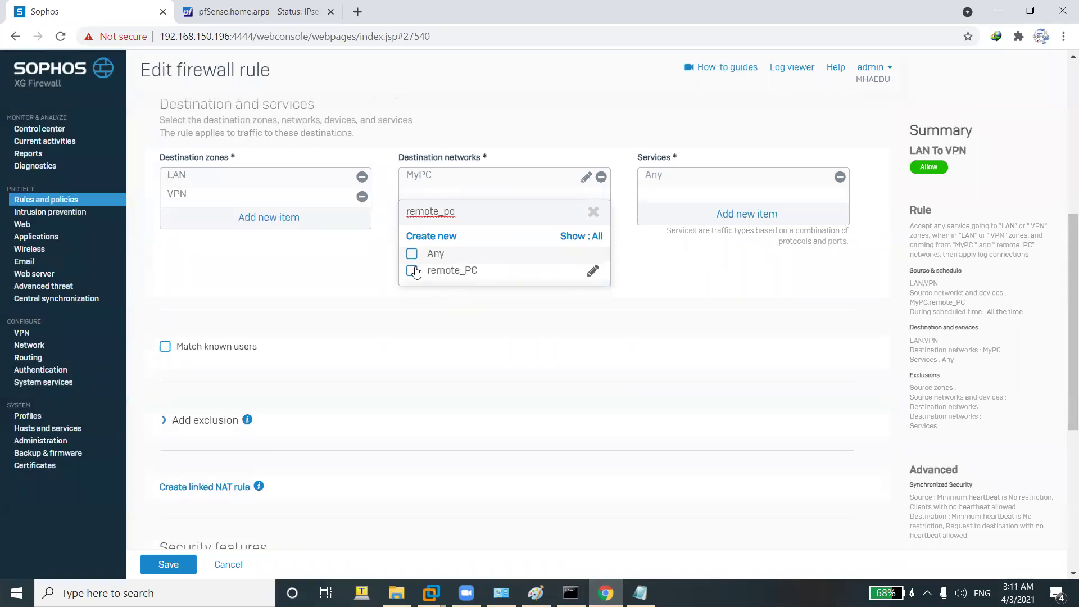
pyautogui.click(412, 270)
pyautogui.click(427, 295)
pyautogui.scroll(-5, 392, 323)
pyautogui.click(168, 564)
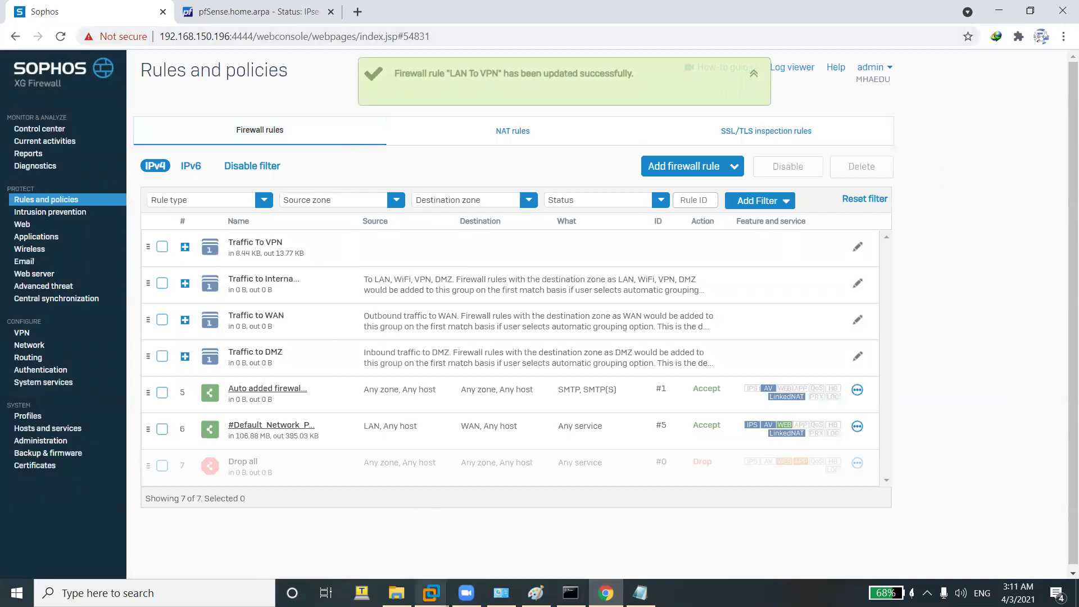
# On the Client1 virtual machine in VMware Workstation, stop the running ping and start a continuous ping to 10.10.10.100.
pyautogui.moveTo(431, 593)
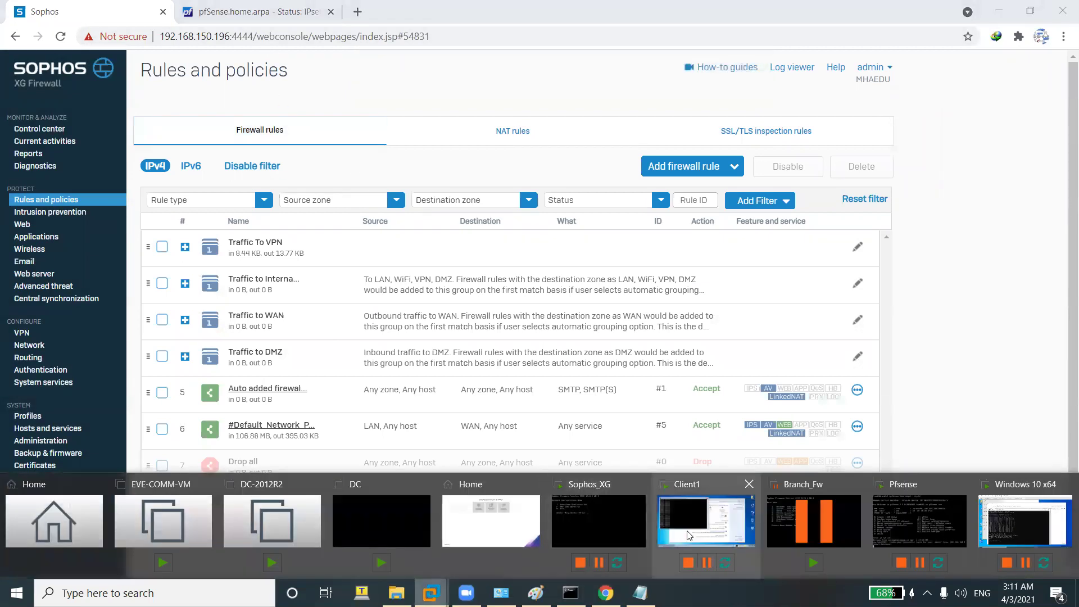
pyautogui.click(689, 532)
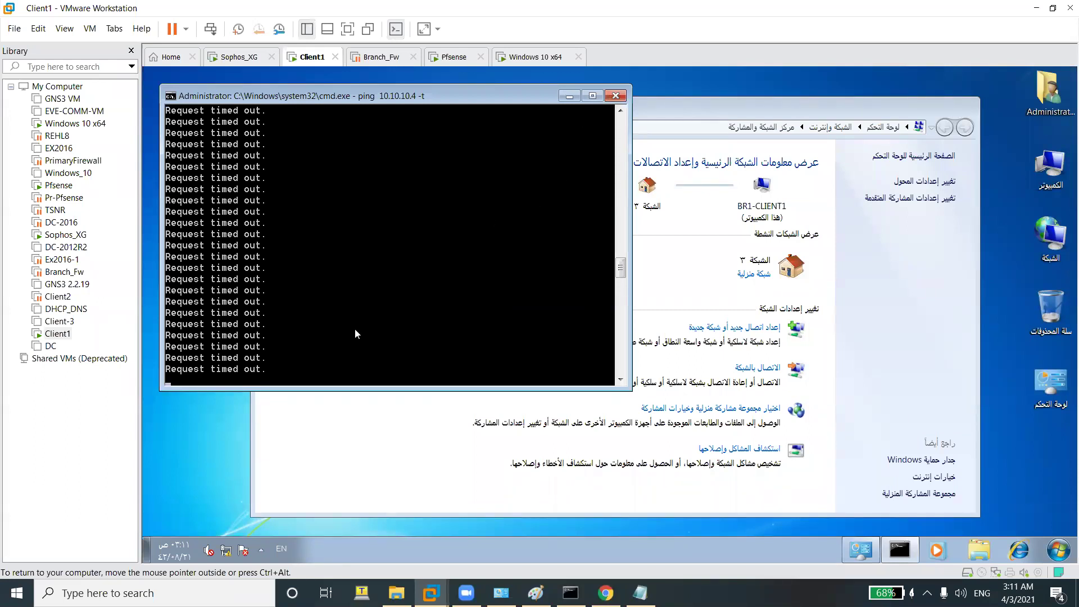
pyautogui.hotkey('ctrl', 'c')
pyautogui.press('Up')
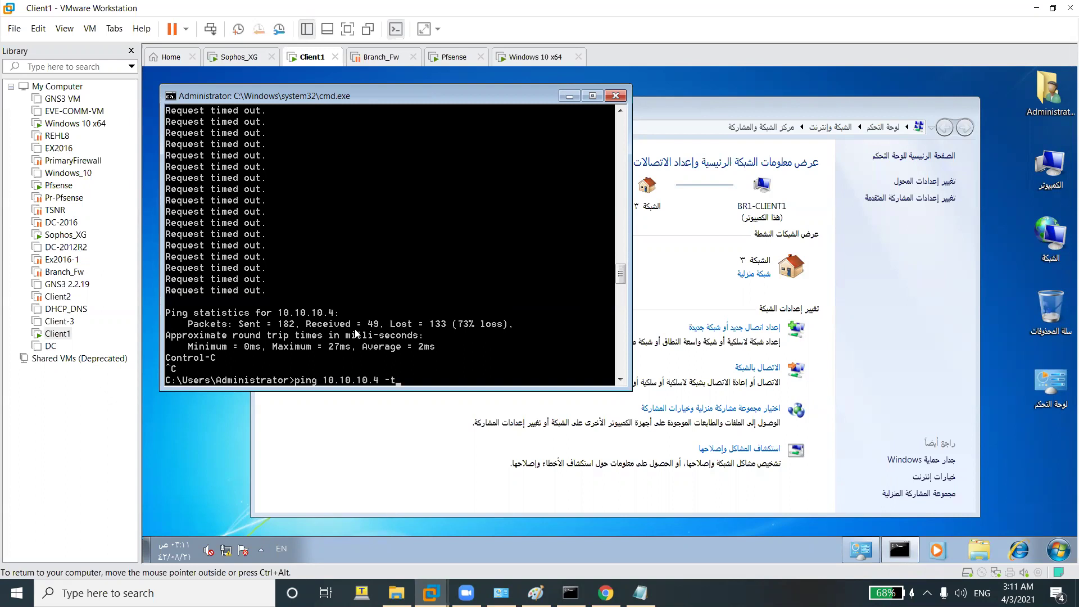
pyautogui.press('Left')
pyautogui.press('Left')
pyautogui.press('Left')
pyautogui.press('BackSpace')
pyautogui.write('100')
pyautogui.press('Return')
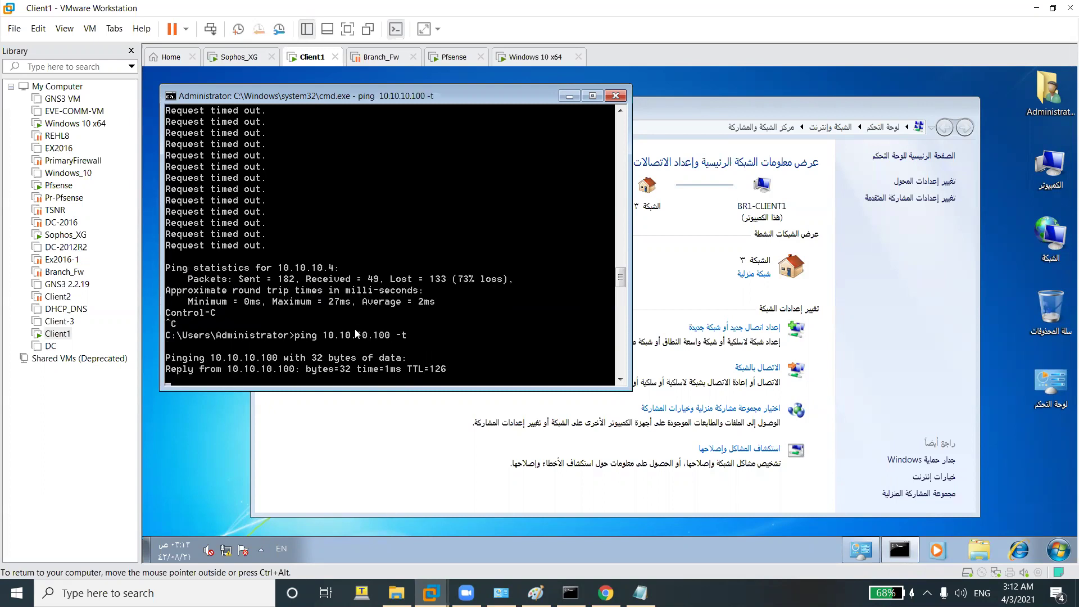
# On the Windows 10 x64 virtual machine, run the continuous ping to 192.168.1.100 again.
pyautogui.click(536, 57)
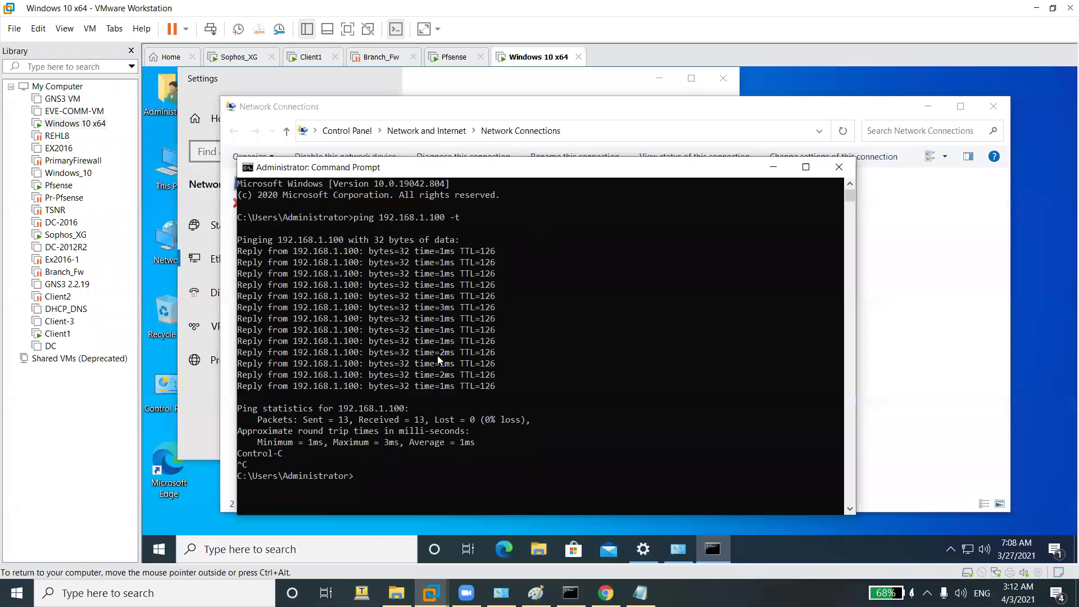
pyautogui.press('Up')
pyautogui.press('Return')
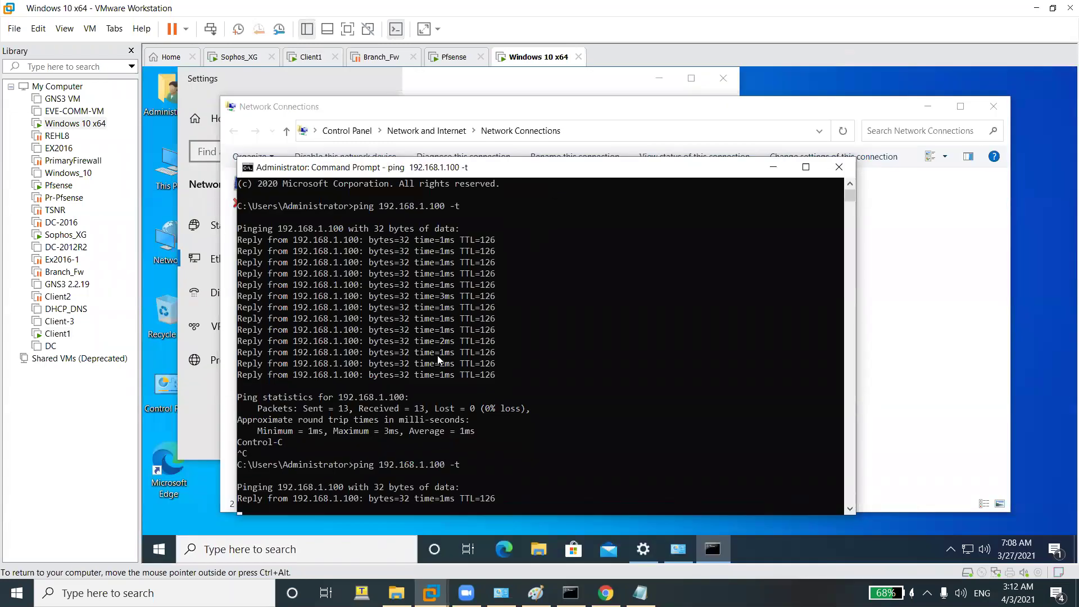
# Set the IPv4 properties of Ethernet0 to obtain the IP address and DNS server address automatically.
pyautogui.click(782, 169)
pyautogui.rightClick(476, 199)
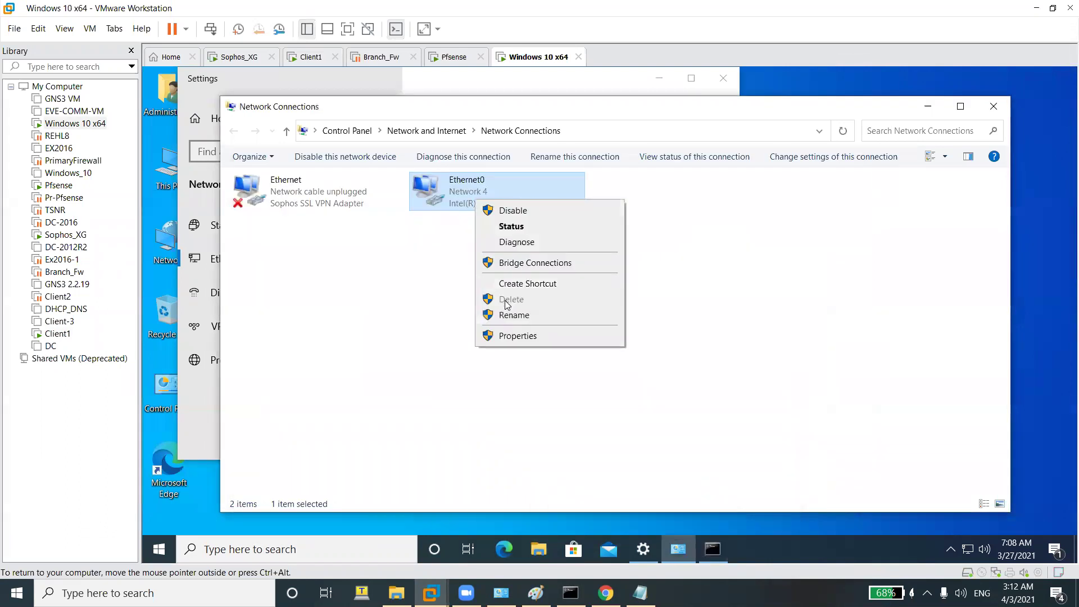
pyautogui.click(516, 337)
pyautogui.doubleClick(390, 313)
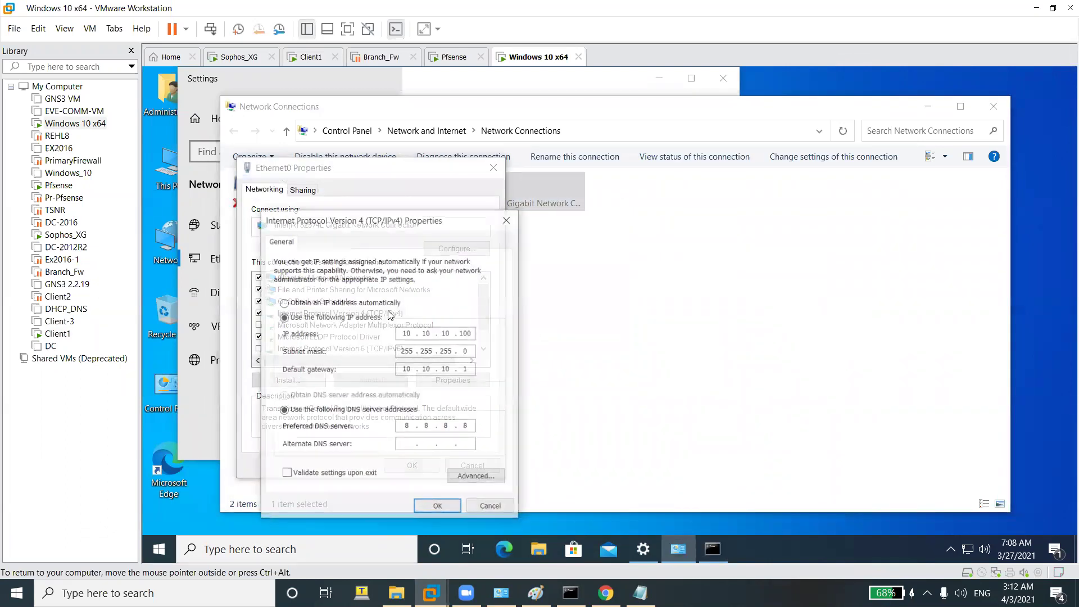
pyautogui.click(344, 302)
pyautogui.click(350, 400)
pyautogui.click(439, 507)
pyautogui.click(416, 466)
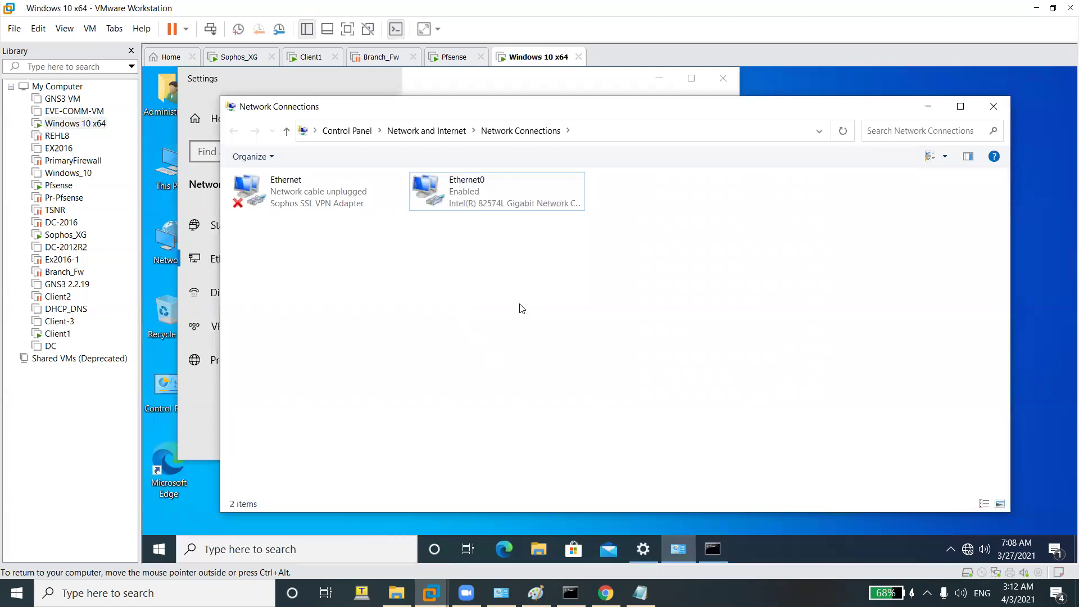
# Check the IPv4 address in Ethernet0's connection details and look at the running ping to 192.168.1.100.
pyautogui.doubleClick(485, 204)
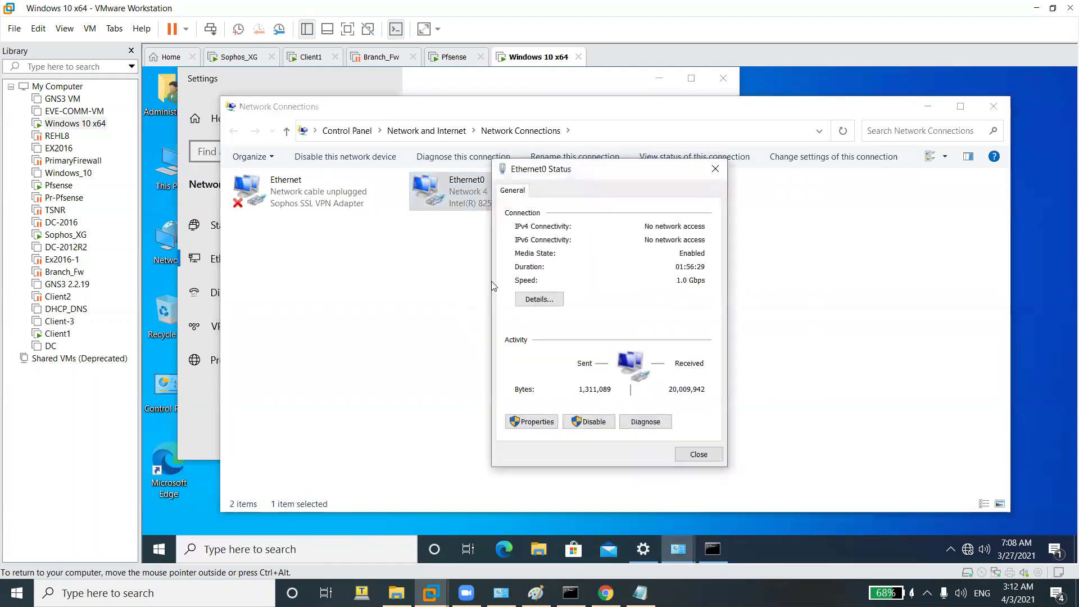
pyautogui.click(548, 302)
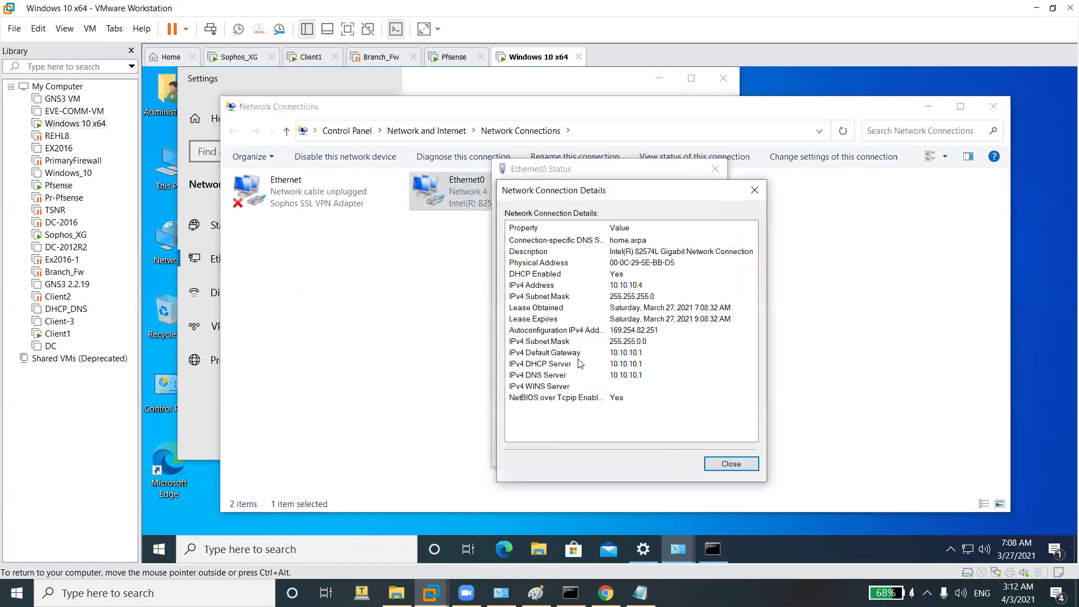
pyautogui.click(731, 464)
pyautogui.click(695, 456)
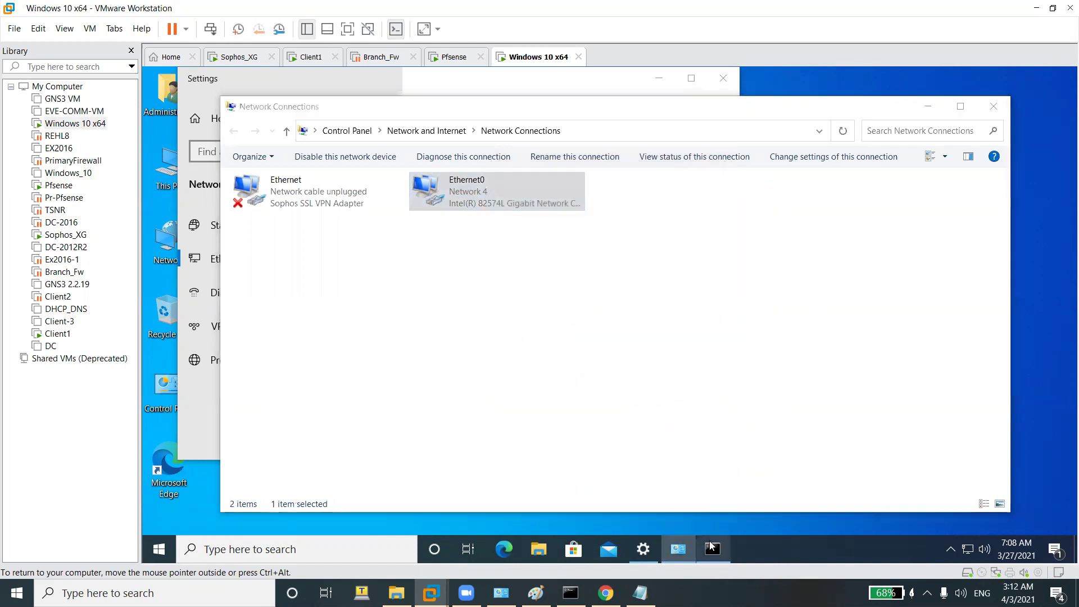
pyautogui.click(711, 546)
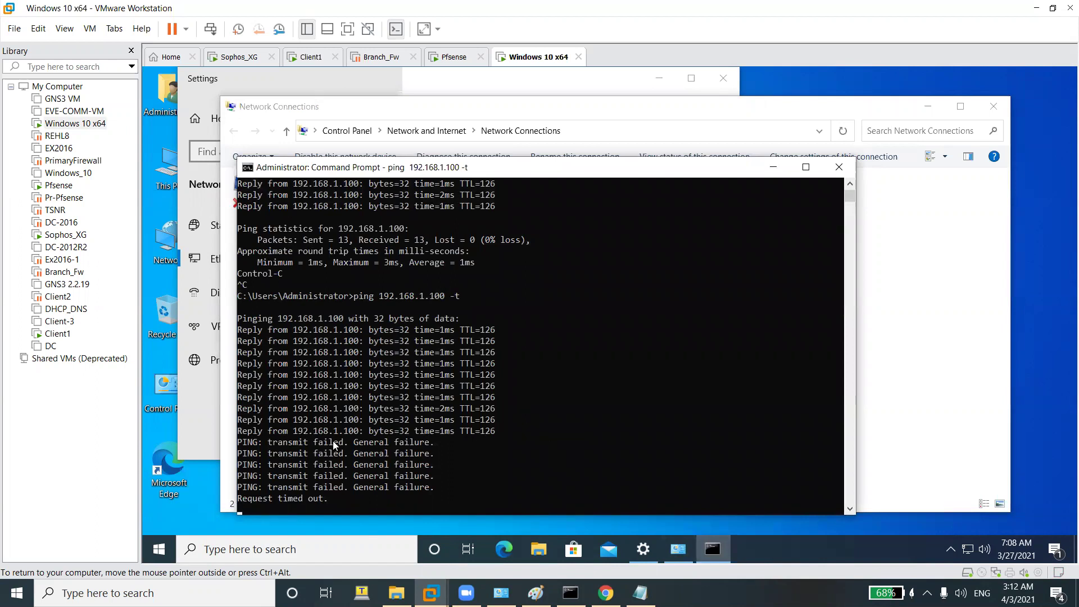
pyautogui.click(911, 331)
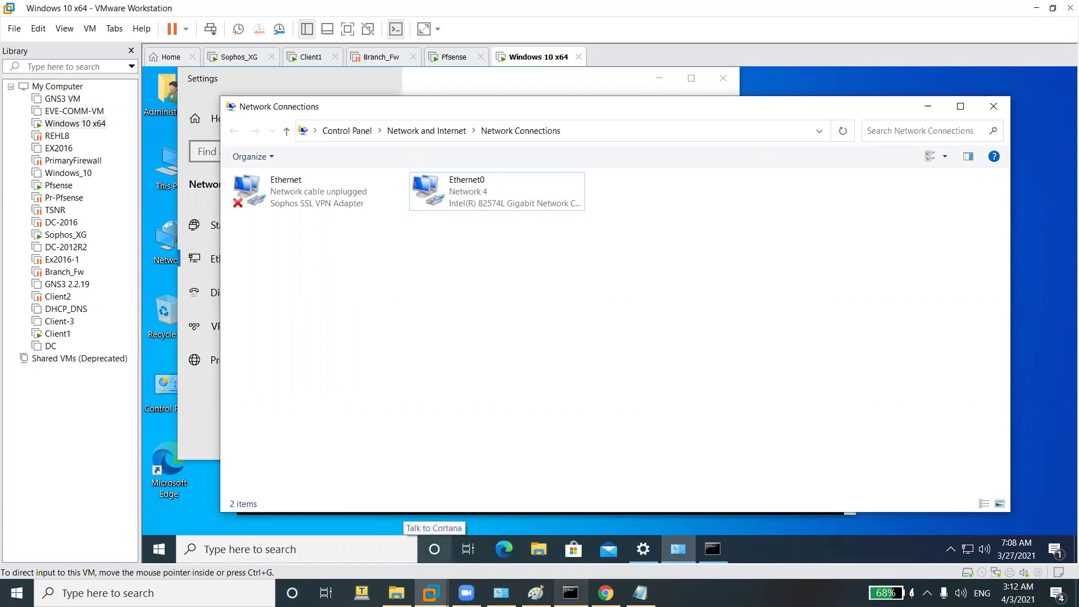
# In the Sophos web console in Chrome, expand the Traffic To VPN group and open the LAN To VPN rule for editing.
pyautogui.click(606, 593)
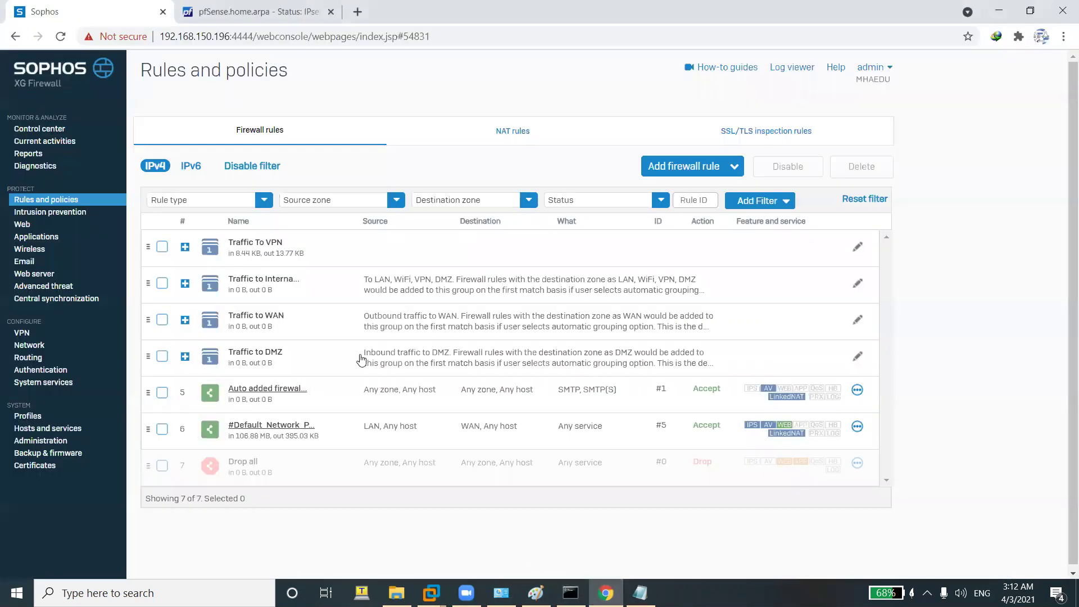
pyautogui.click(254, 246)
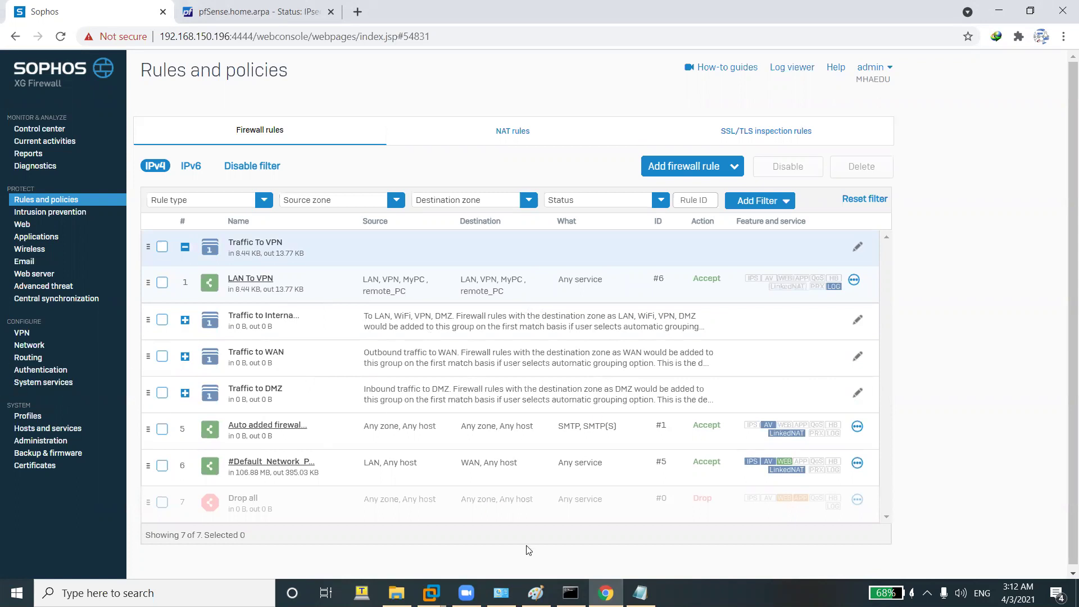
pyautogui.hotkey('alt', 'Tab')
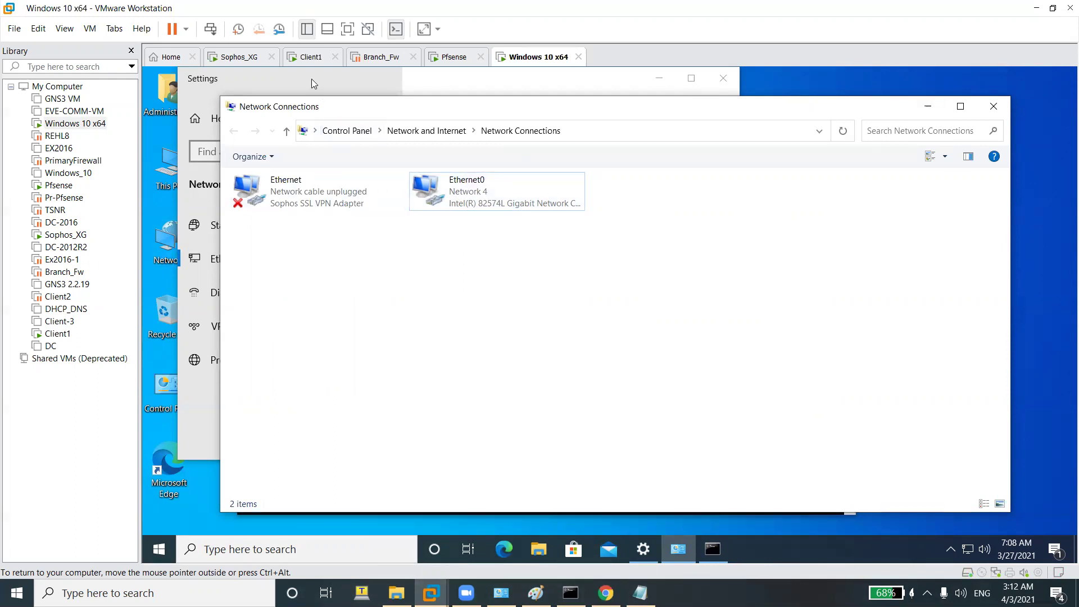
pyautogui.click(600, 591)
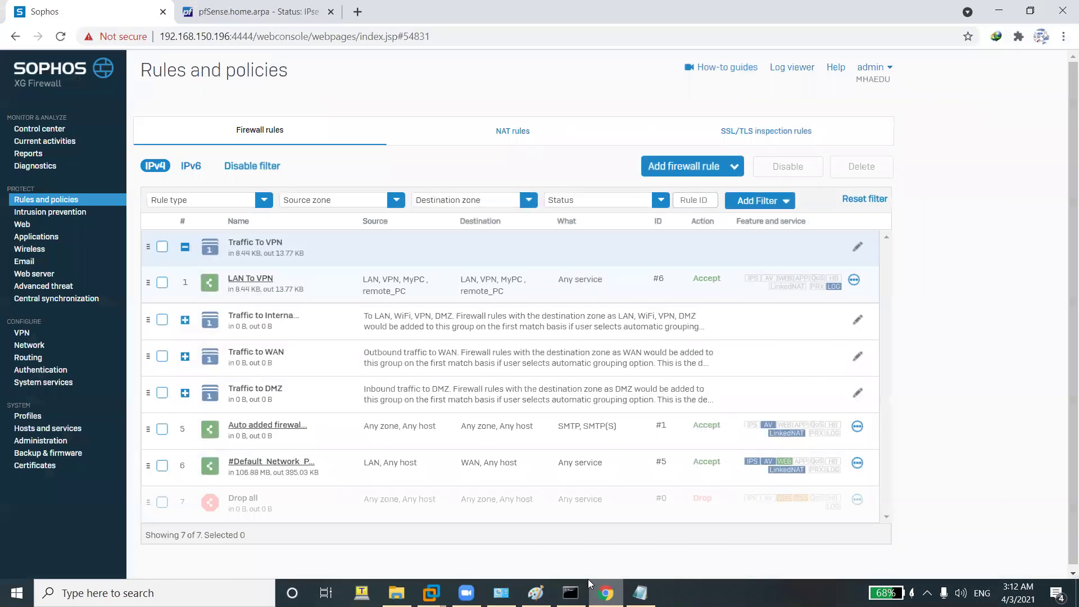
pyautogui.click(238, 284)
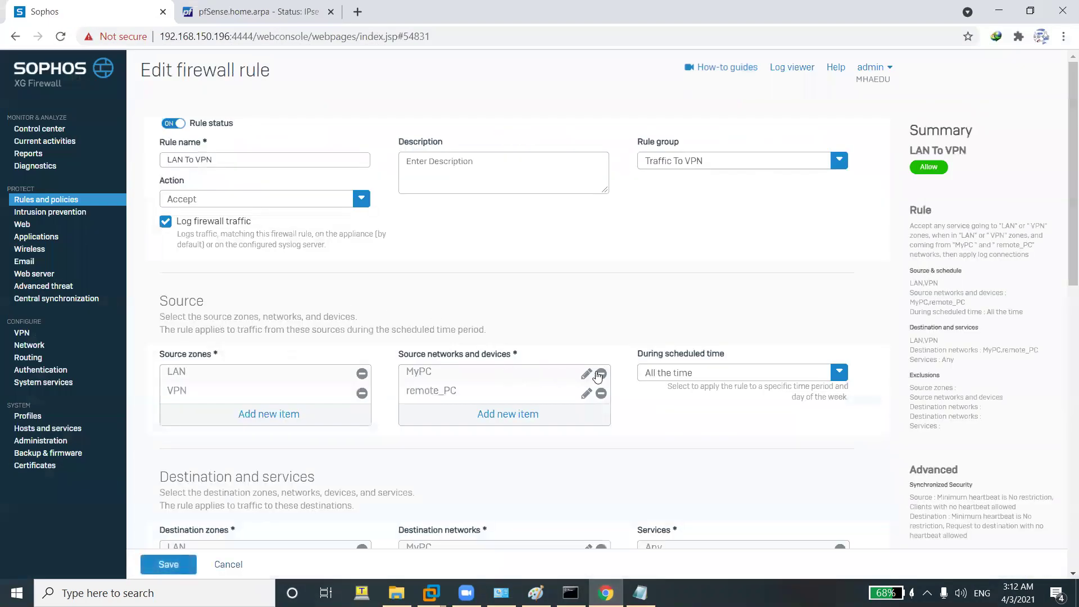
# Remove MyPC and remote_PC from the rule's source networks and devices and apply Any instead.
pyautogui.click(601, 374)
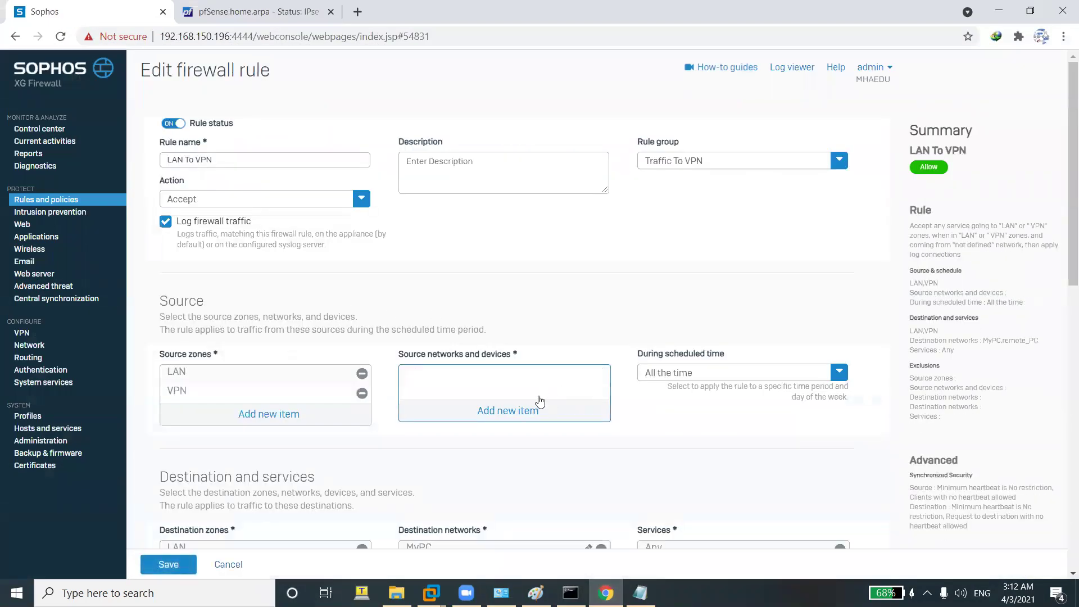
pyautogui.click(483, 416)
pyautogui.click(412, 439)
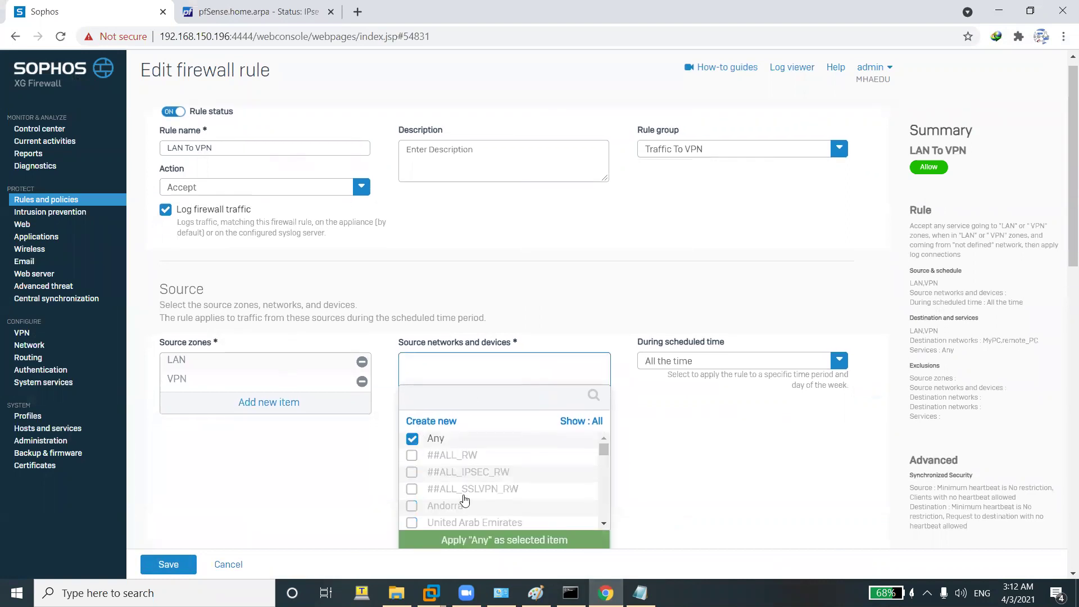
pyautogui.click(482, 537)
# Replace MyPC and remote_PC with Any in the LAN To VPN rule's destination networks and save the rule.
pyautogui.scroll(-5, 494, 453)
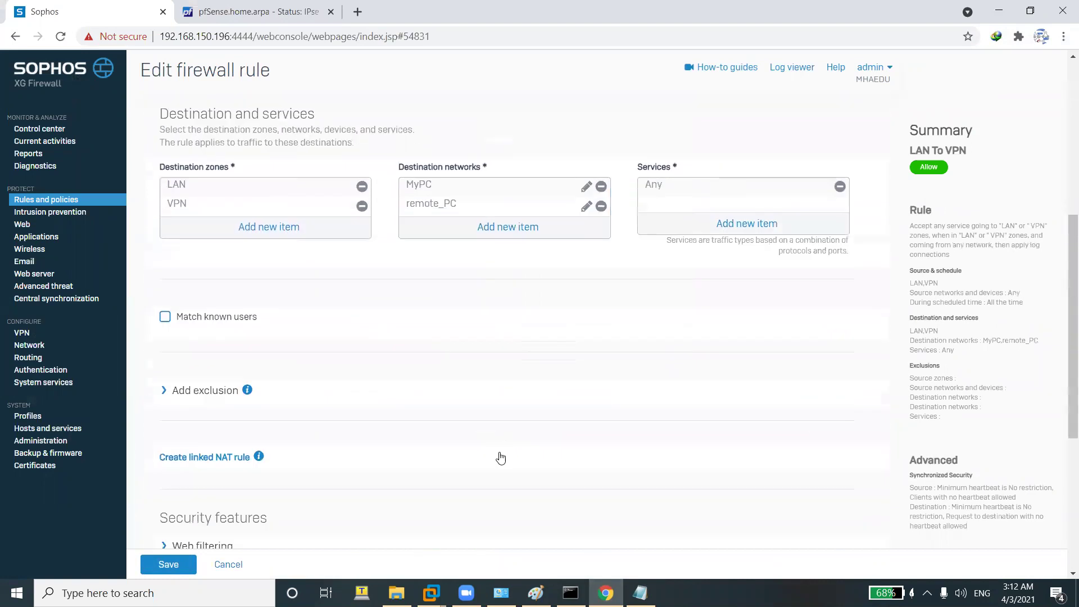
pyautogui.click(600, 189)
pyautogui.click(600, 188)
pyautogui.click(504, 240)
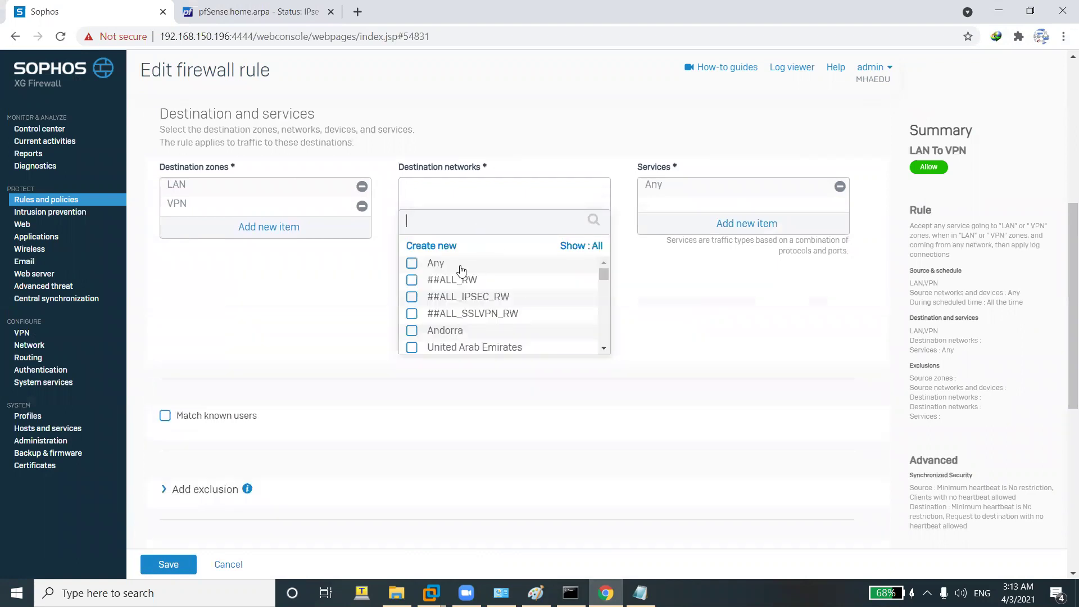
pyautogui.click(438, 265)
pyautogui.click(456, 366)
pyautogui.scroll(-5, 330, 402)
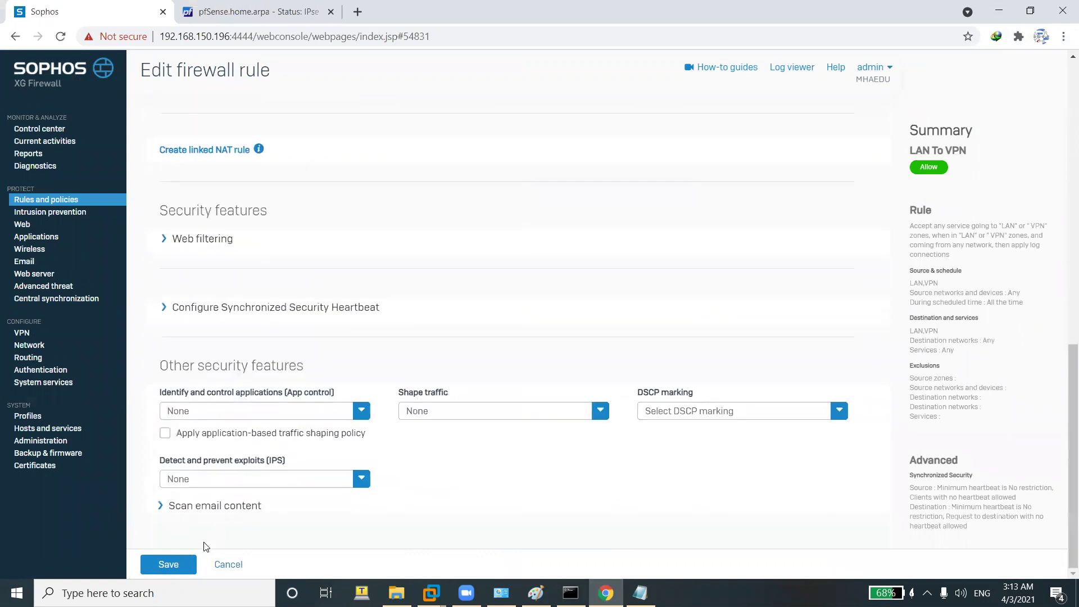
pyautogui.click(180, 565)
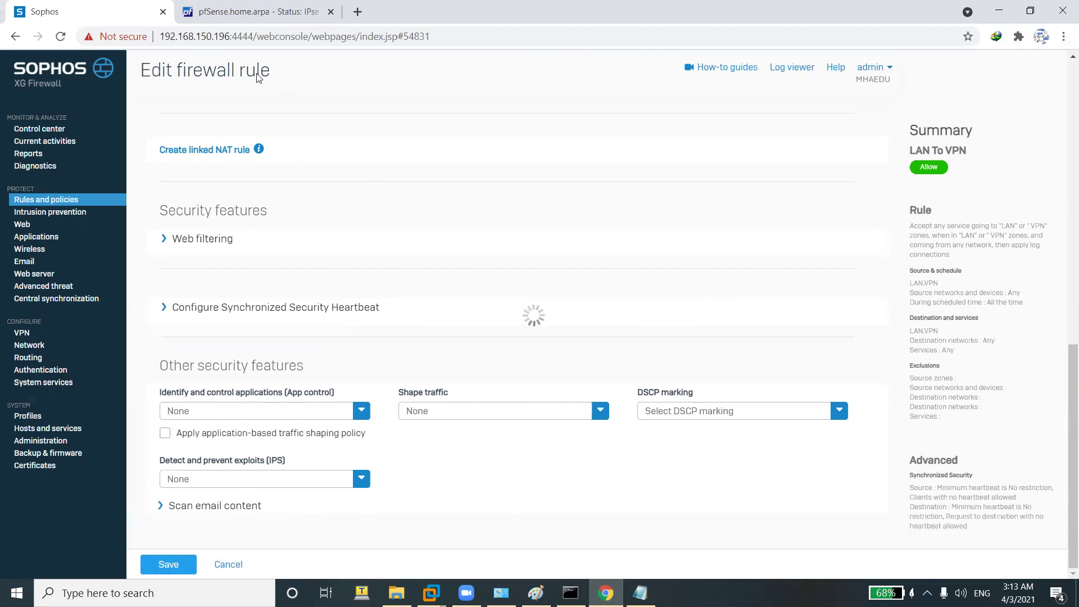
# Switch to the Windows 10 x64 machine in VMware Workstation and check the running ping to 192.168.1.100.
pyautogui.click(431, 593)
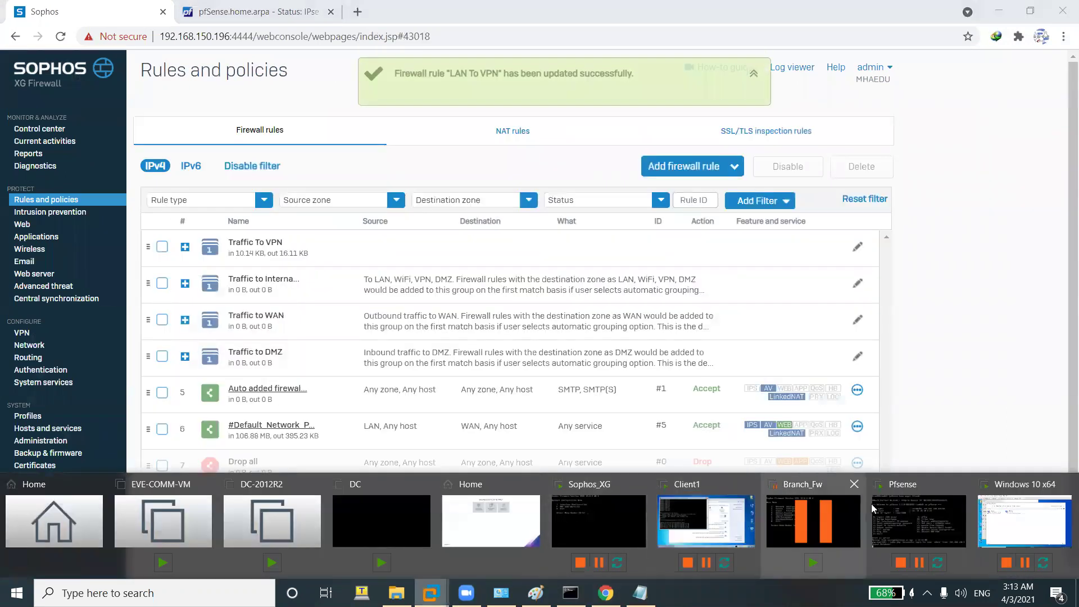
pyautogui.click(992, 508)
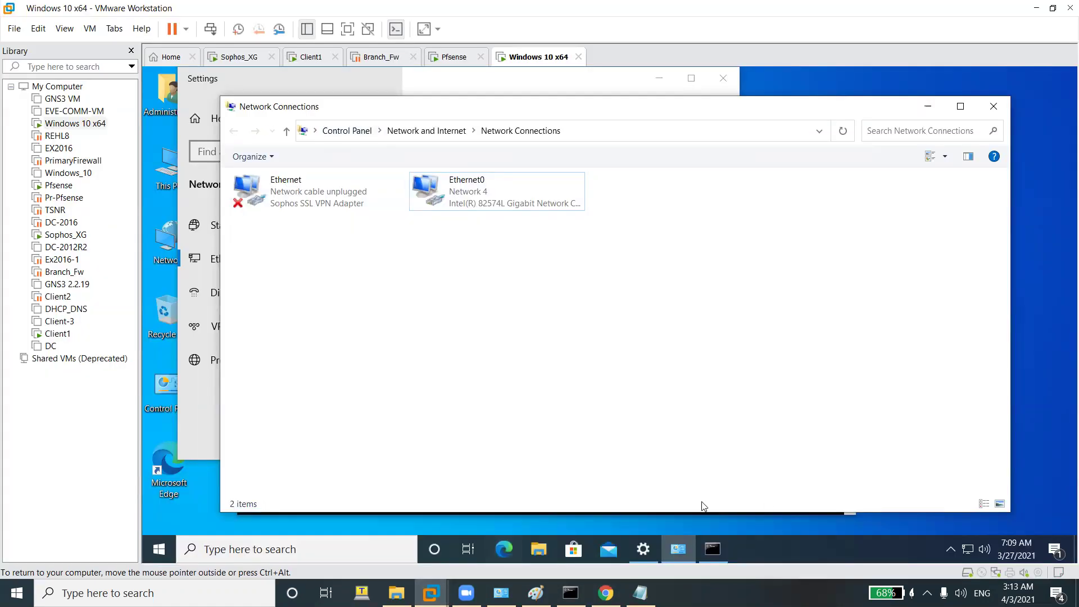
pyautogui.click(713, 549)
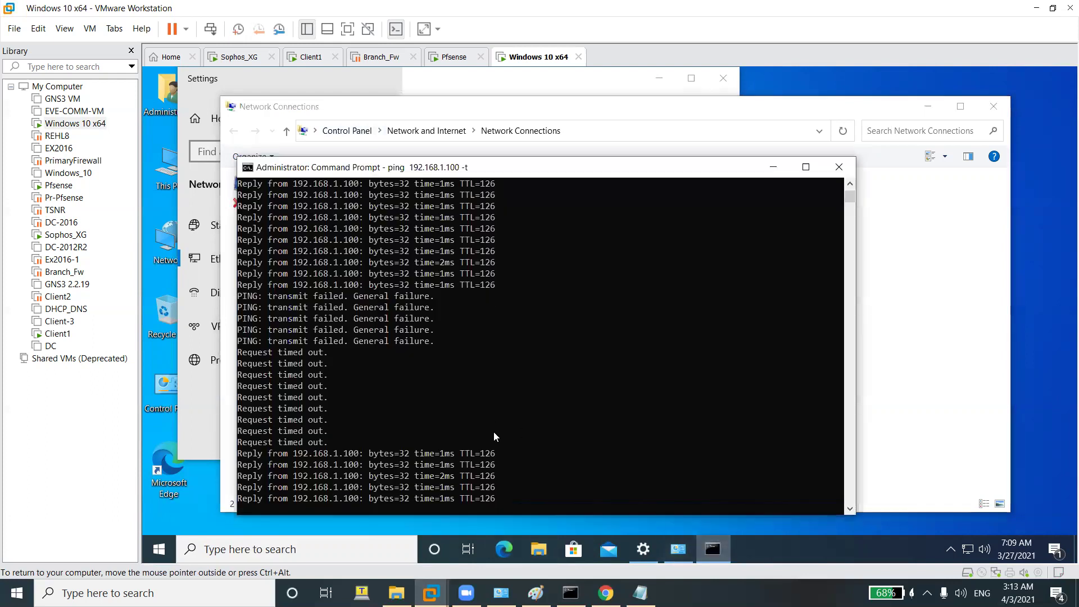
# On the Client1 machine, stop the ping to 10.10.10.100 and start a continuous ping to 10.10.10.4.
pyautogui.click(306, 58)
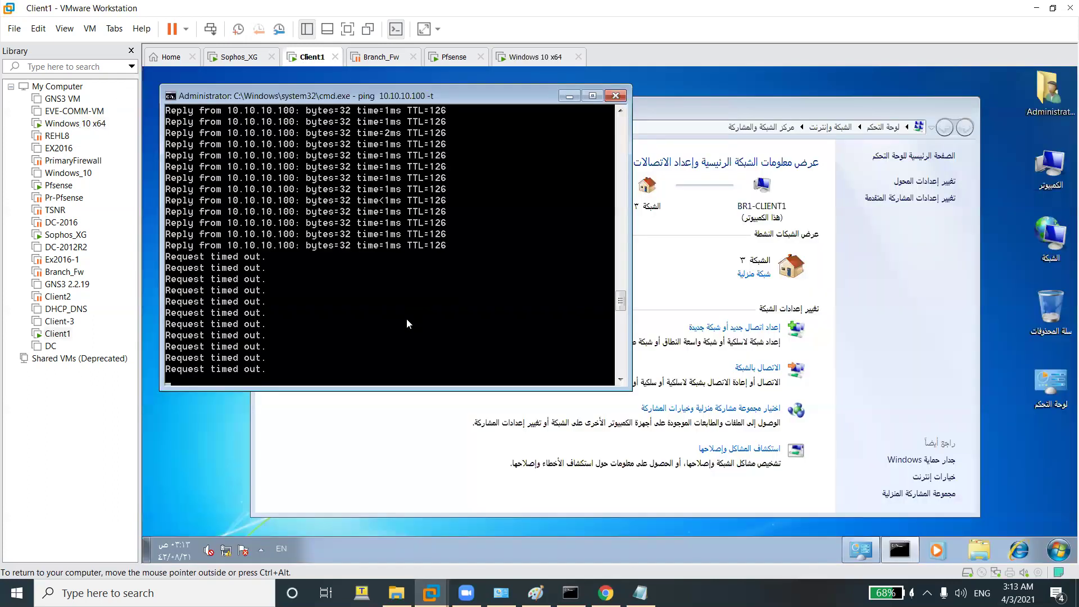
pyautogui.hotkey('ctrl', 'c')
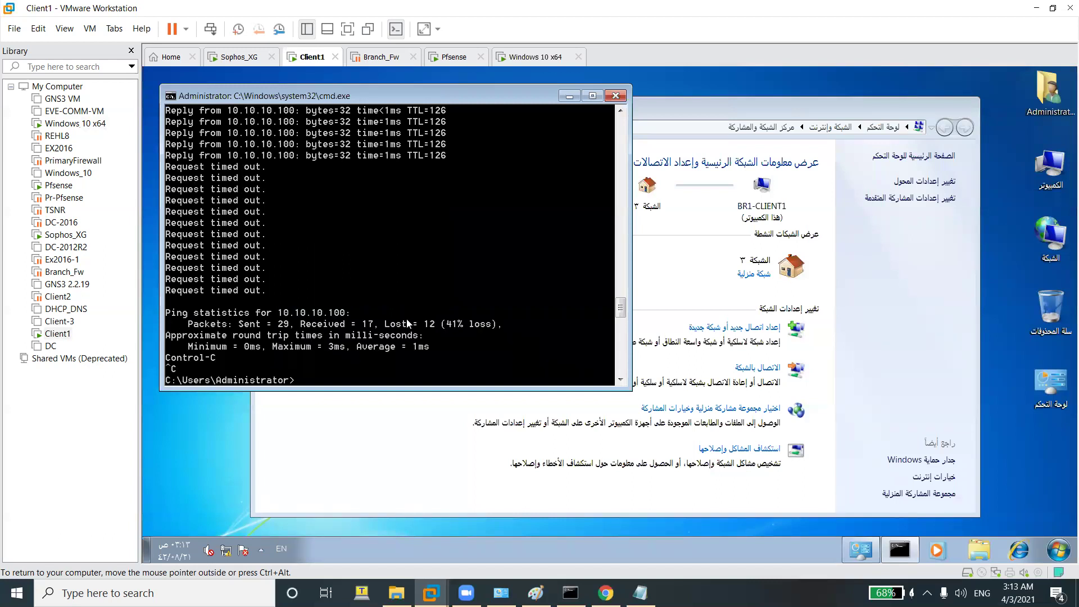
pyautogui.press('Up')
pyautogui.press('Up')
pyautogui.press('Return')
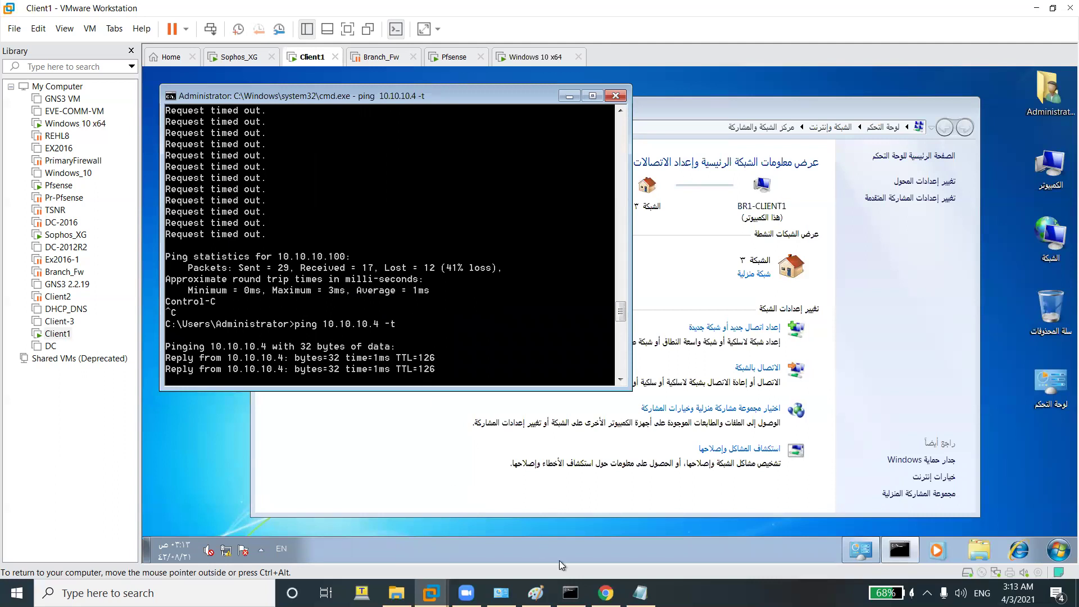
# In the Sophos web console in Chrome, delete the IPv4 static unicast route to 10.10.10.0 / 255.255.255.0.
pyautogui.click(606, 593)
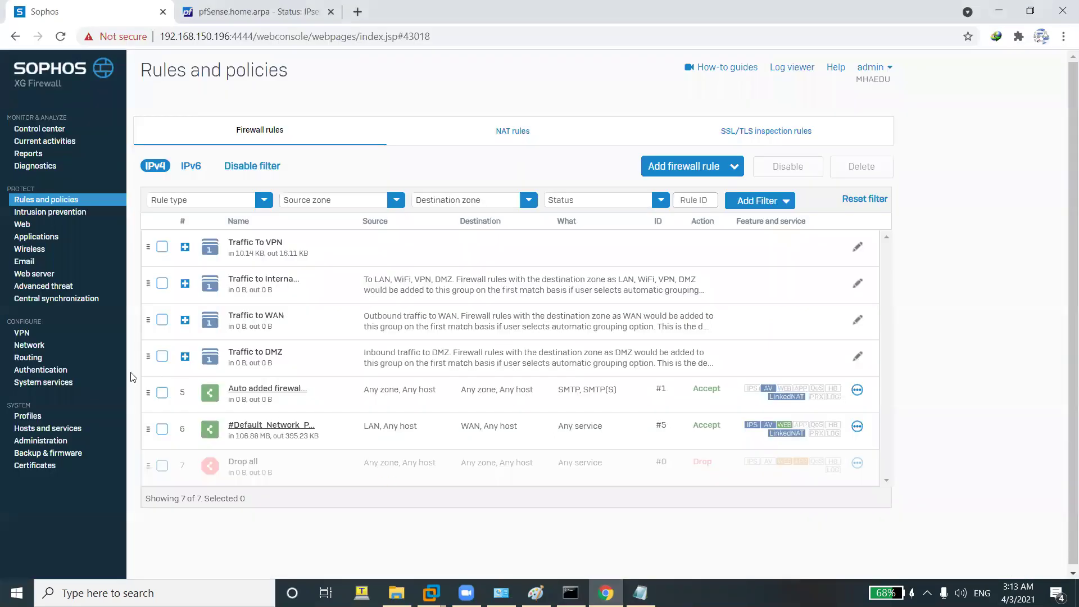
pyautogui.click(12, 360)
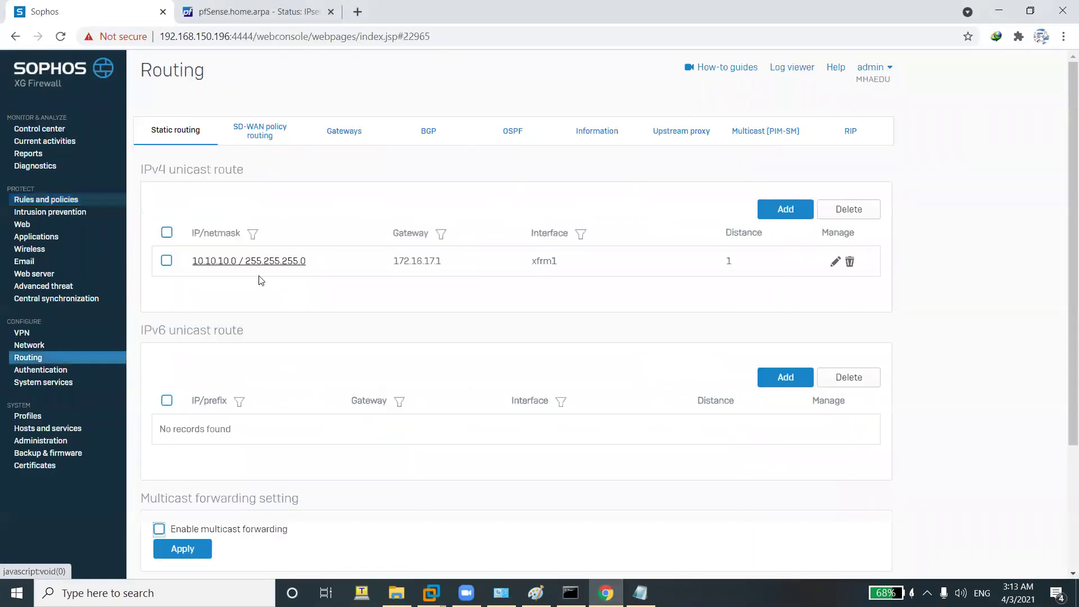
pyautogui.click(167, 261)
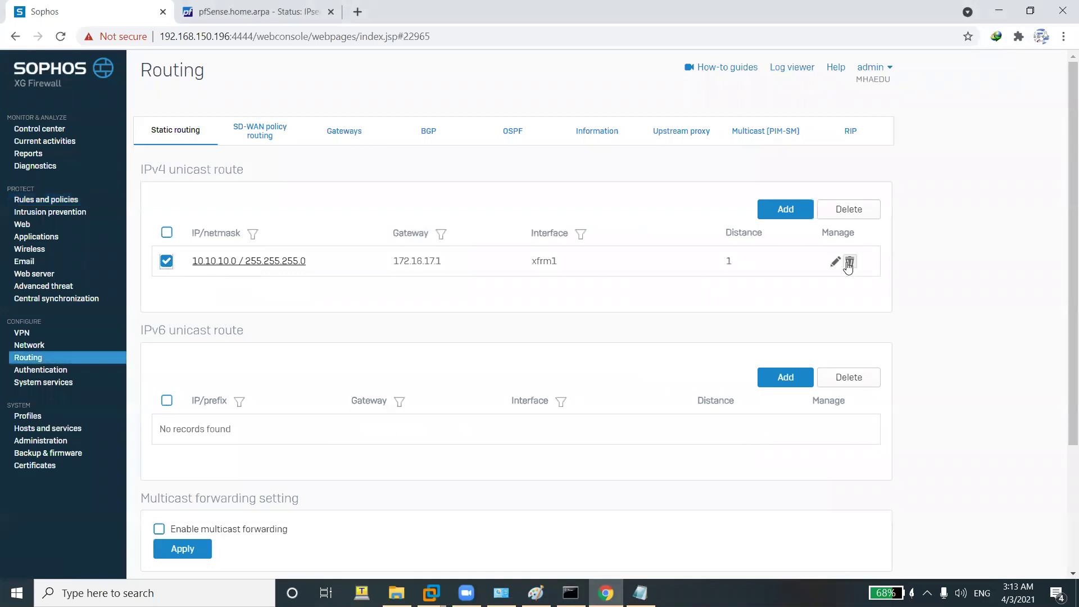
pyautogui.click(850, 262)
pyautogui.click(521, 337)
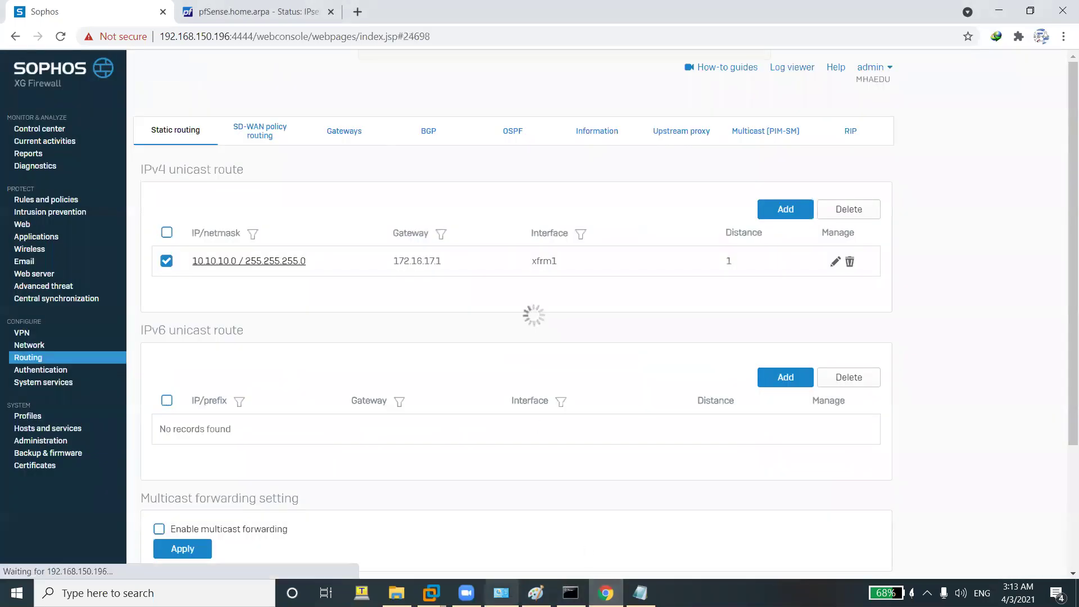
# Check the running pings on the Client1 and Windows 10 x64 machines in VMware Workstation.
pyautogui.moveTo(431, 593)
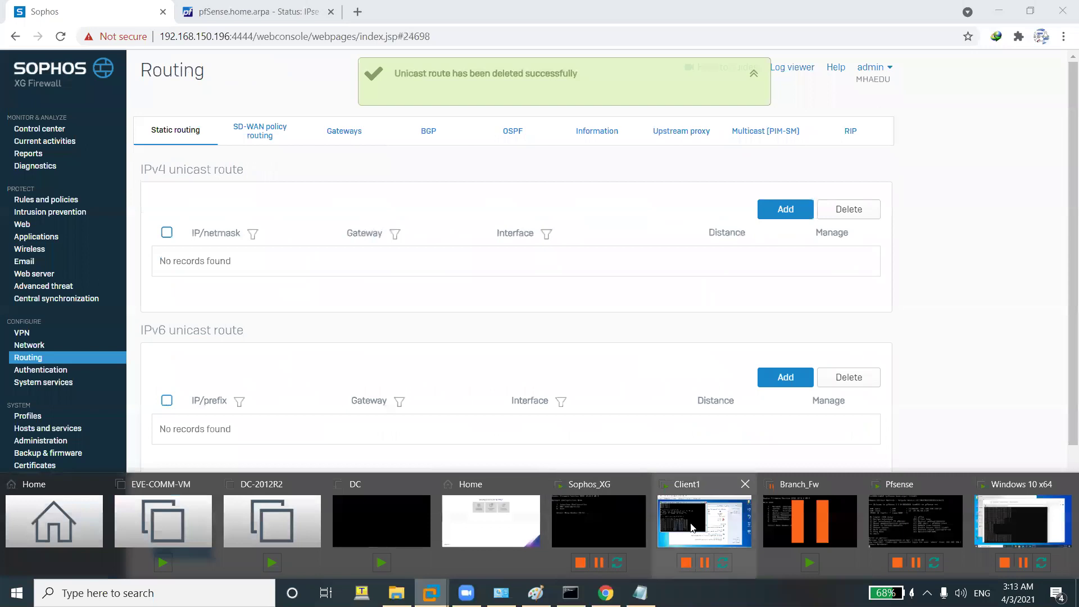
pyautogui.click(695, 528)
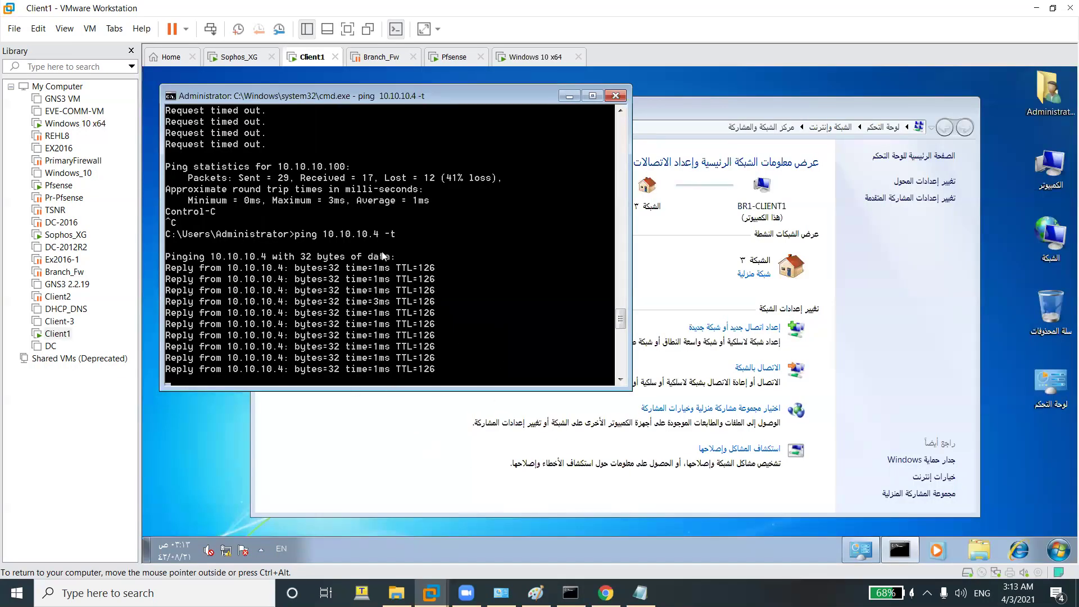
pyautogui.click(528, 62)
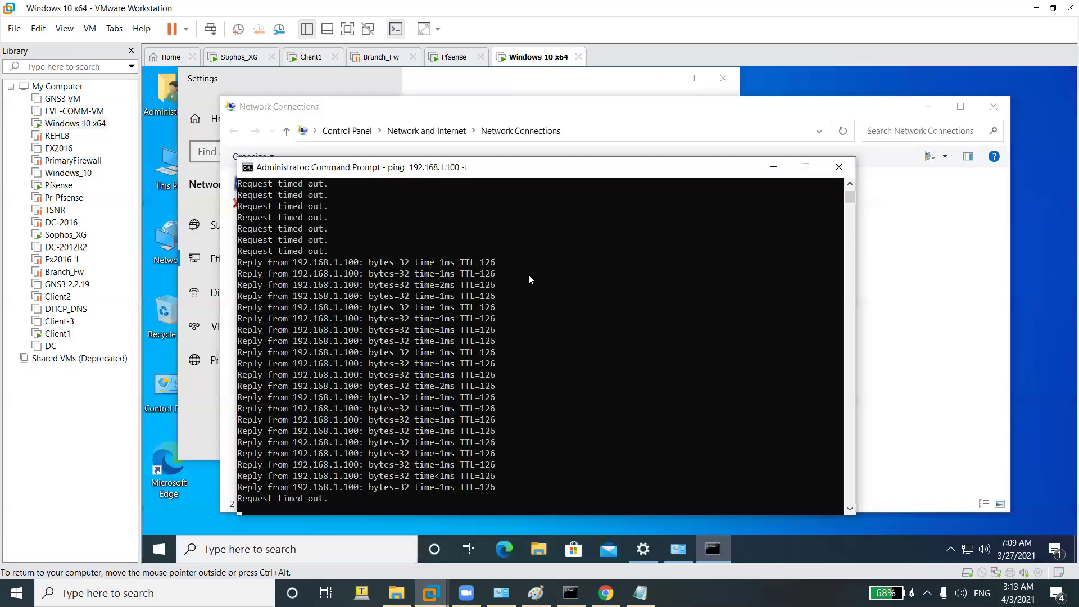
pyautogui.click(304, 59)
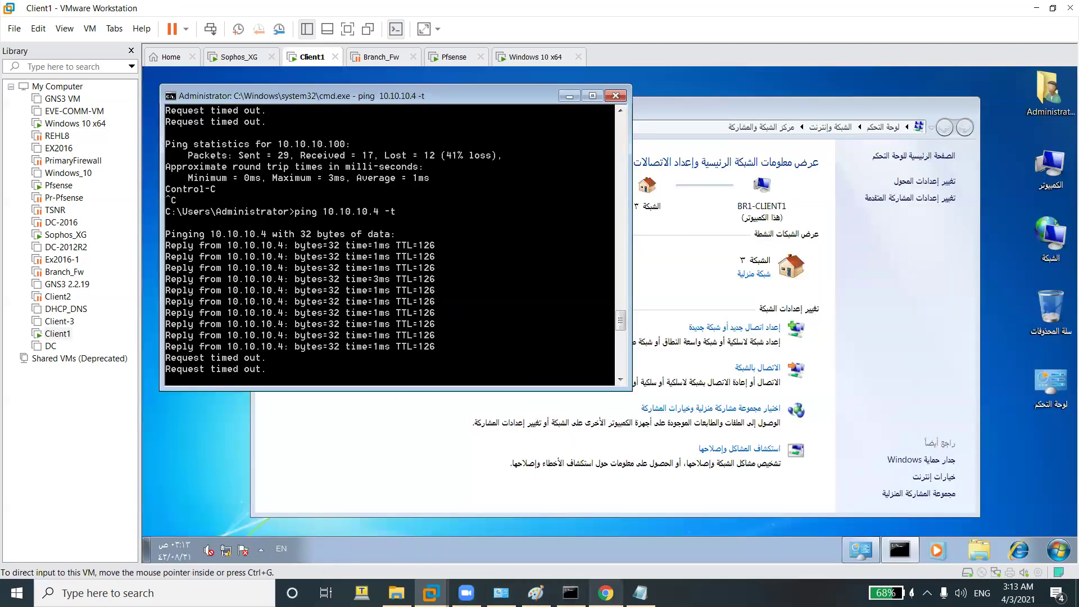
# Back in the Sophos web console in Chrome, start a new IPv4 SD-WAN policy route and name it IPSEC.
pyautogui.click(606, 593)
pyautogui.click(260, 134)
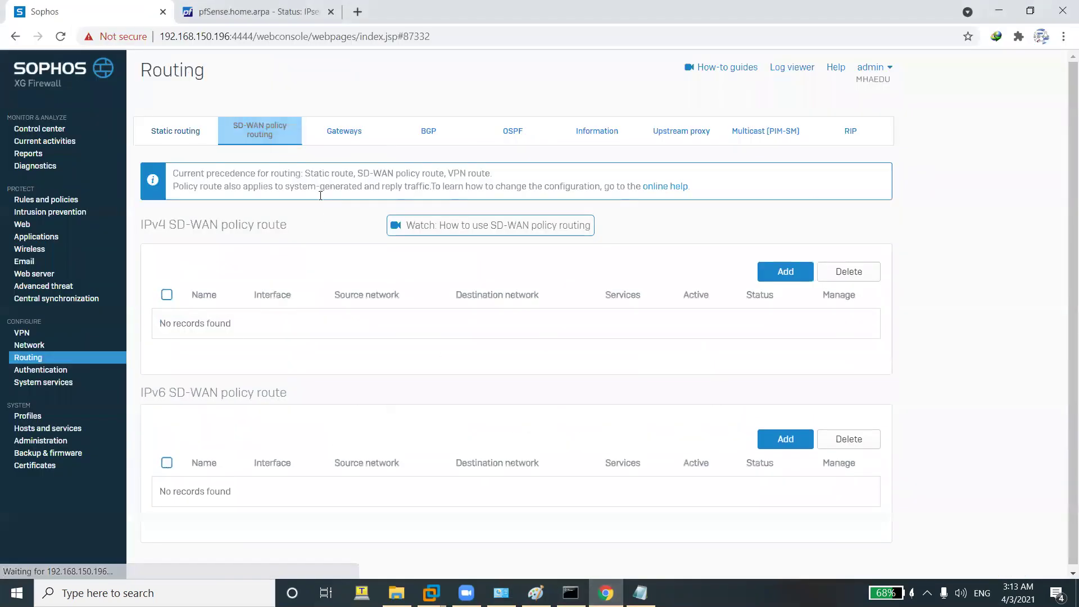
pyautogui.click(786, 273)
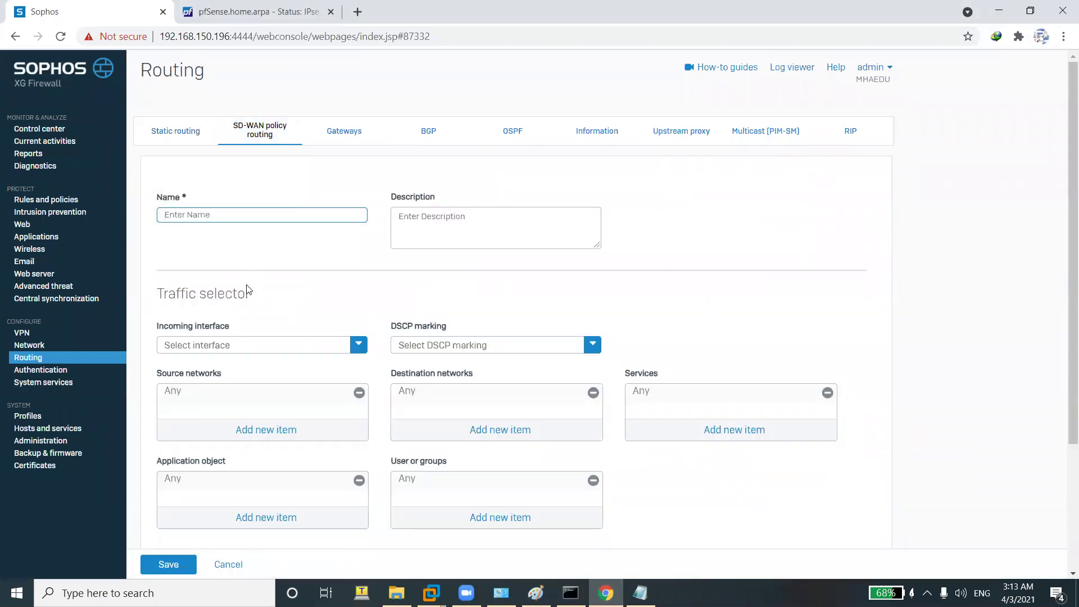
pyautogui.click(258, 203)
pyautogui.click(260, 207)
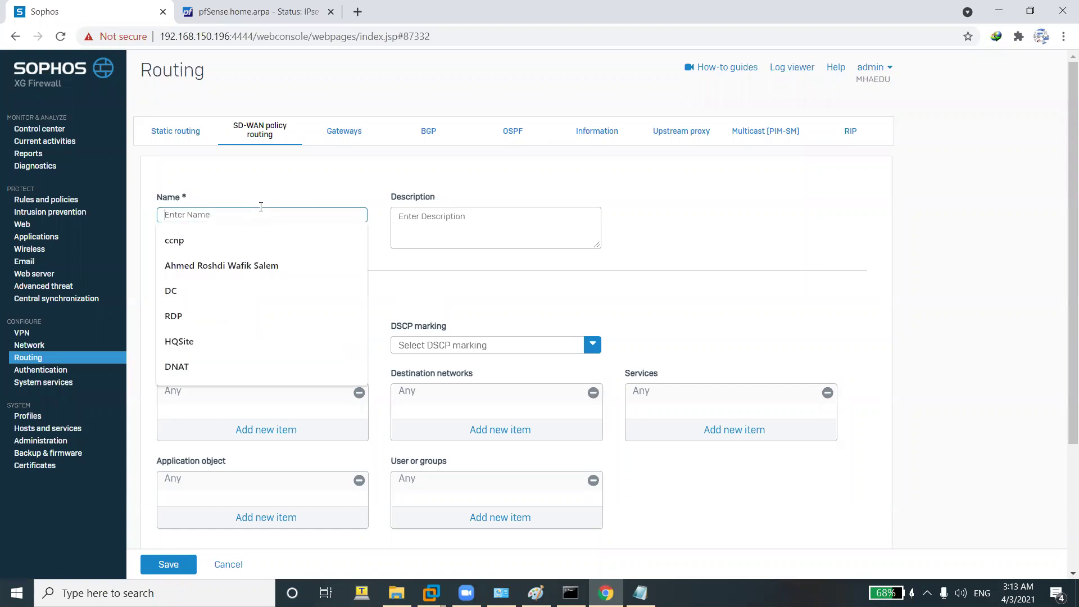
pyautogui.write('IP')
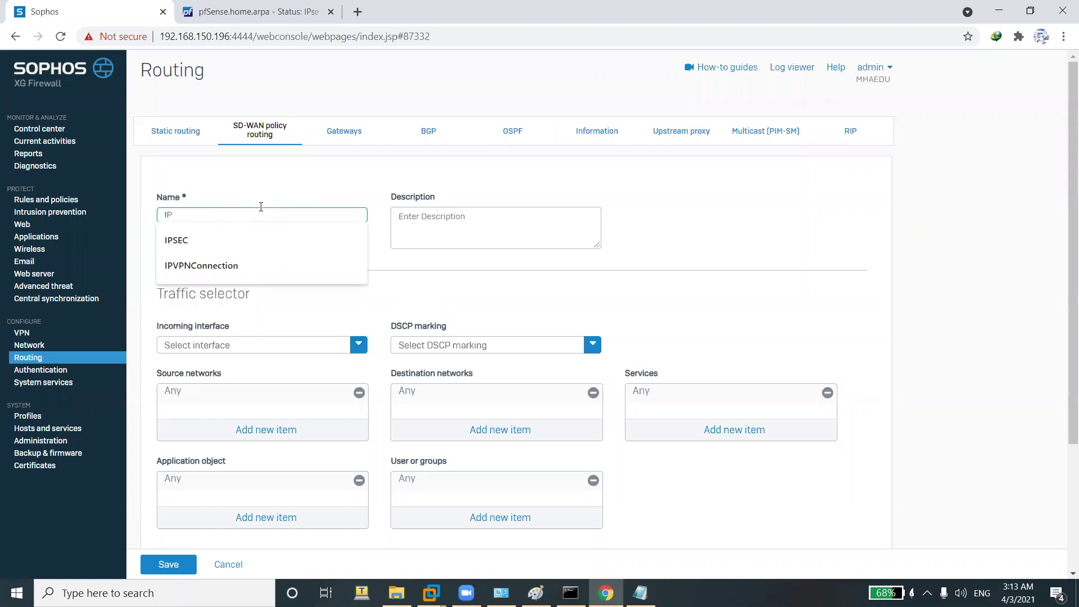
pyautogui.press('Down')
pyautogui.press('Return')
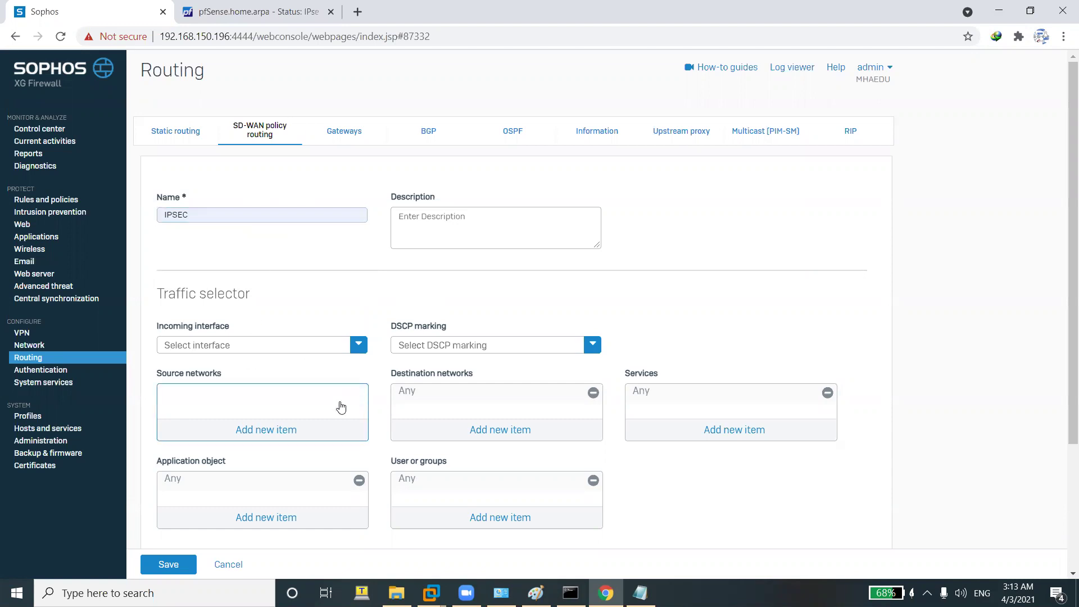
# Replace Any in the route's source networks with a new IPv4 network host named My_Network, address 192.168.1.0, subnet /24.
pyautogui.click(271, 438)
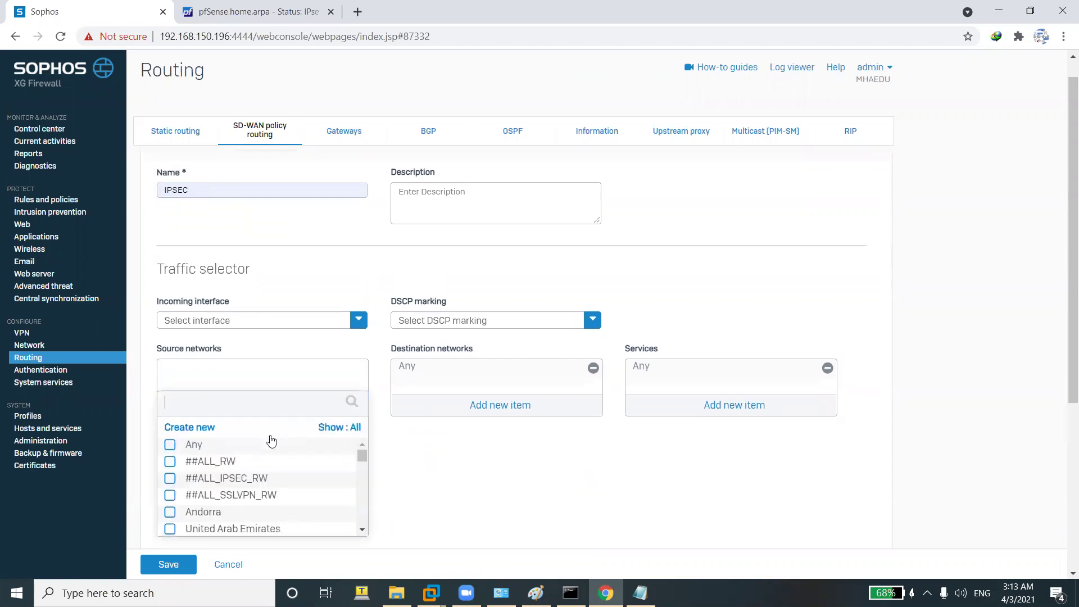
pyautogui.click(194, 428)
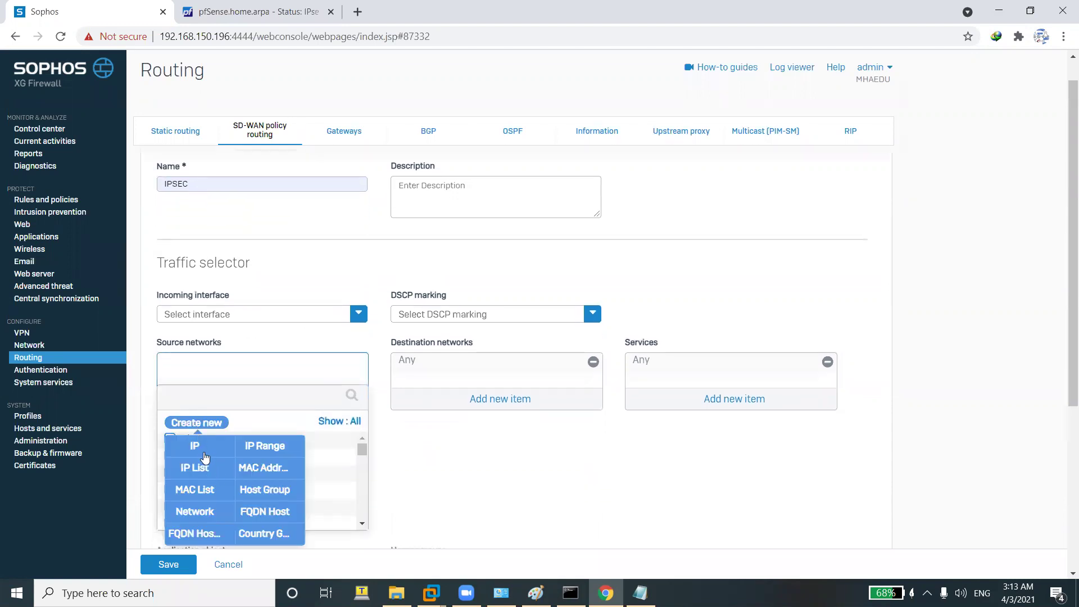
pyautogui.click(205, 512)
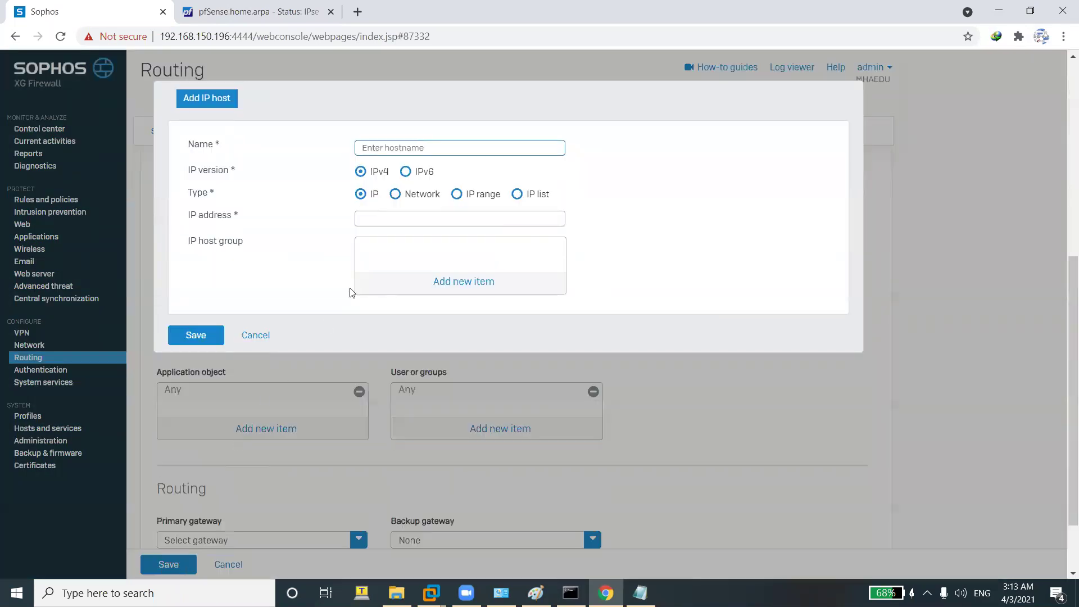
pyautogui.write('My_Network')
pyautogui.click(395, 194)
pyautogui.click(395, 218)
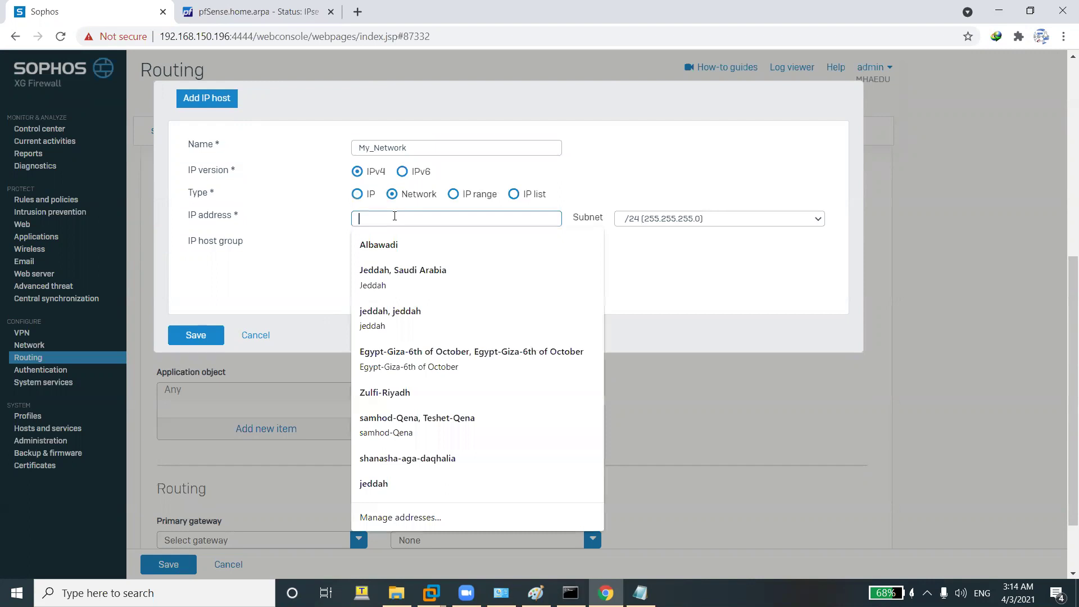
pyautogui.write('192')
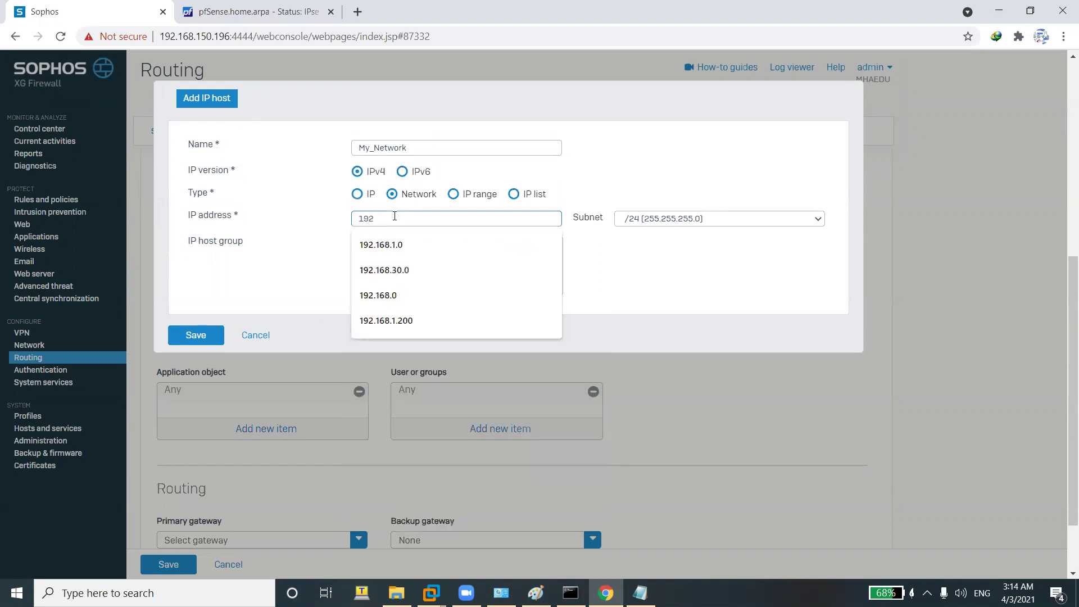
pyautogui.press('Down')
pyautogui.press('Return')
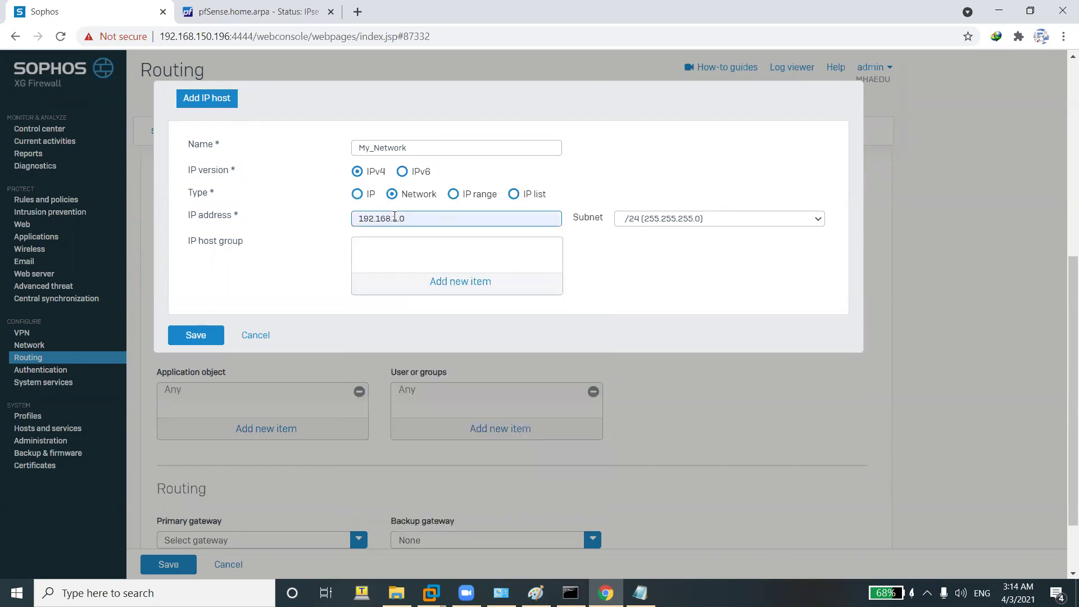
pyautogui.click(188, 336)
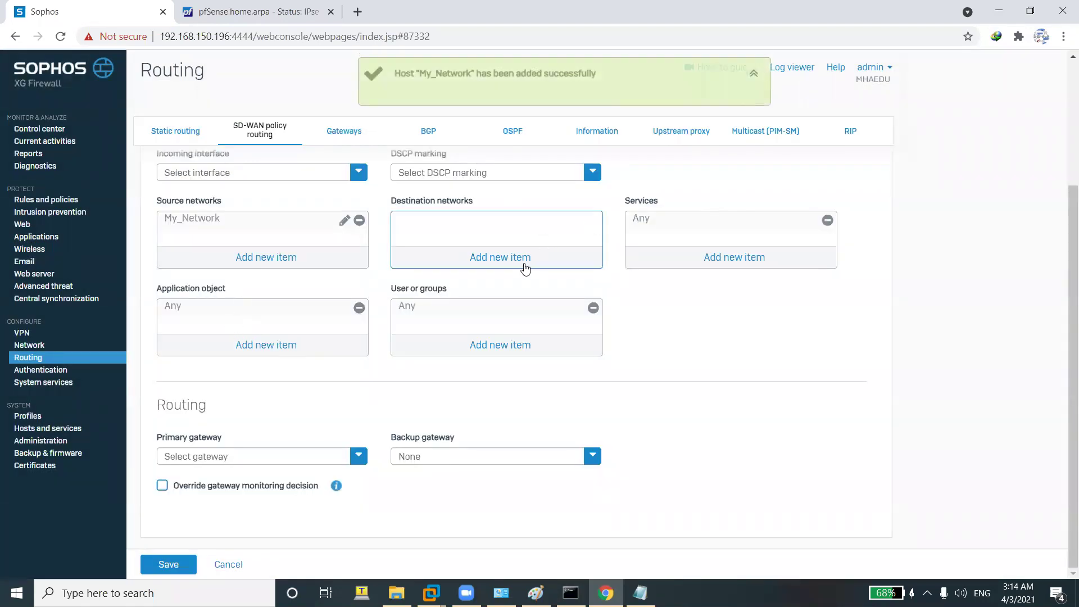
# Add a new IPv4 network host named remote_Network, address 10.10.10.0, subnet /24, to the route's destination networks.
pyautogui.click(496, 257)
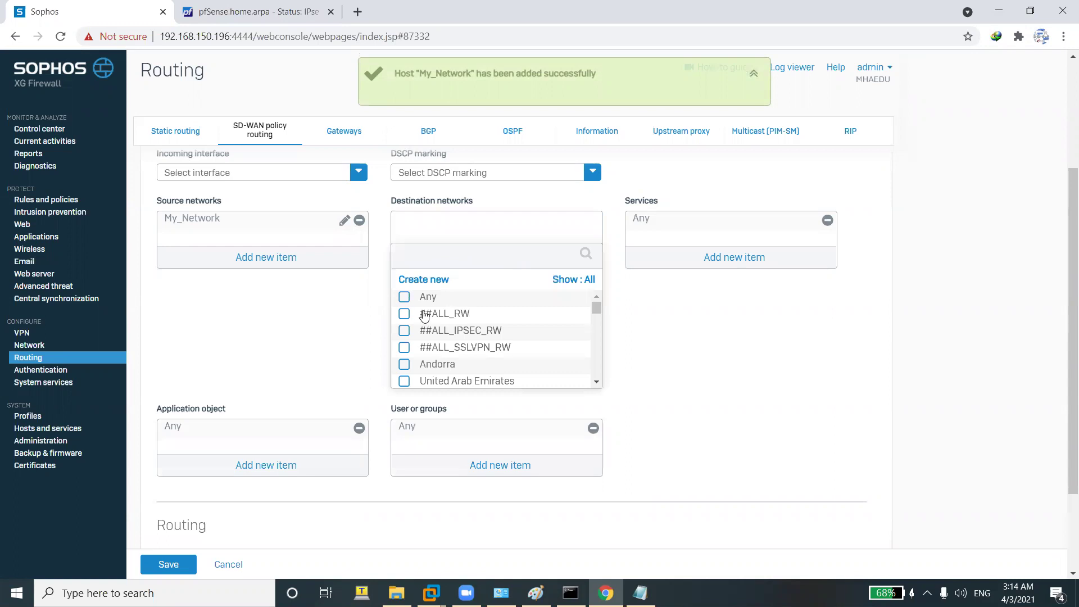
pyautogui.click(430, 281)
pyautogui.click(431, 296)
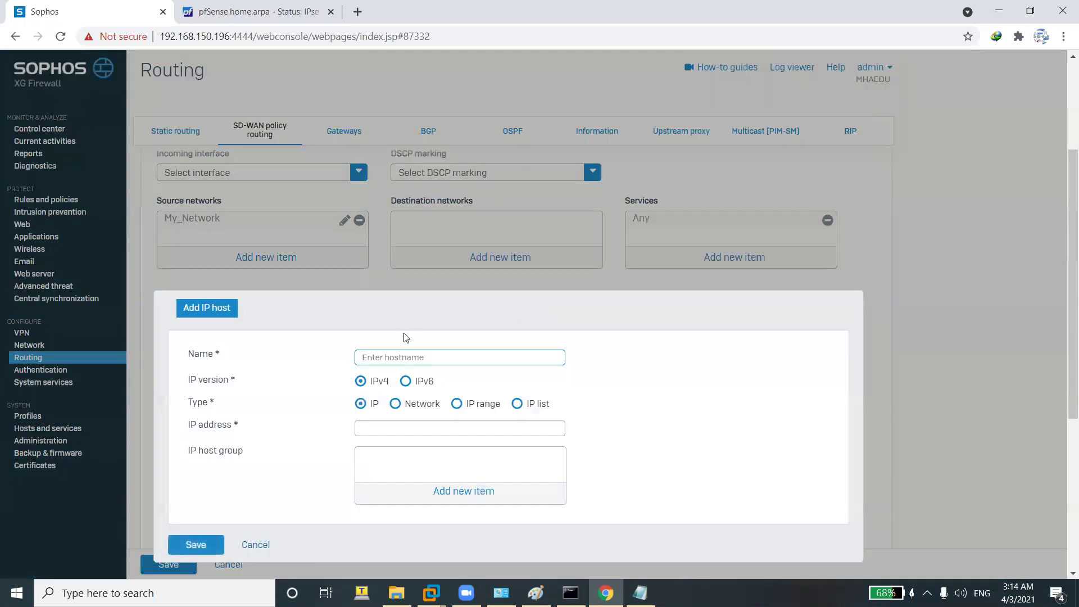
pyautogui.write('remot')
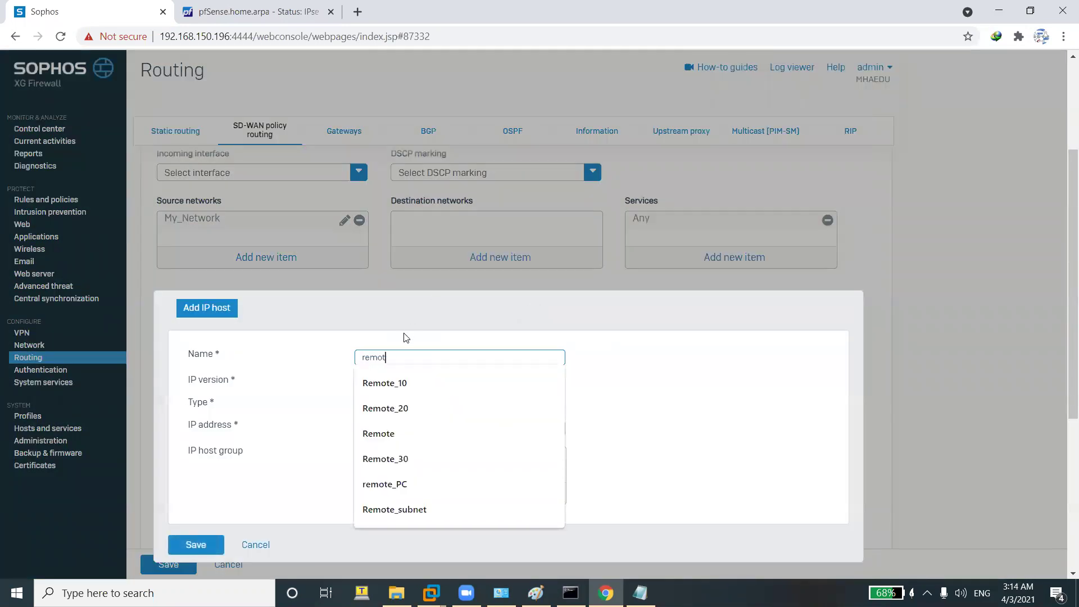
pyautogui.write('e_')
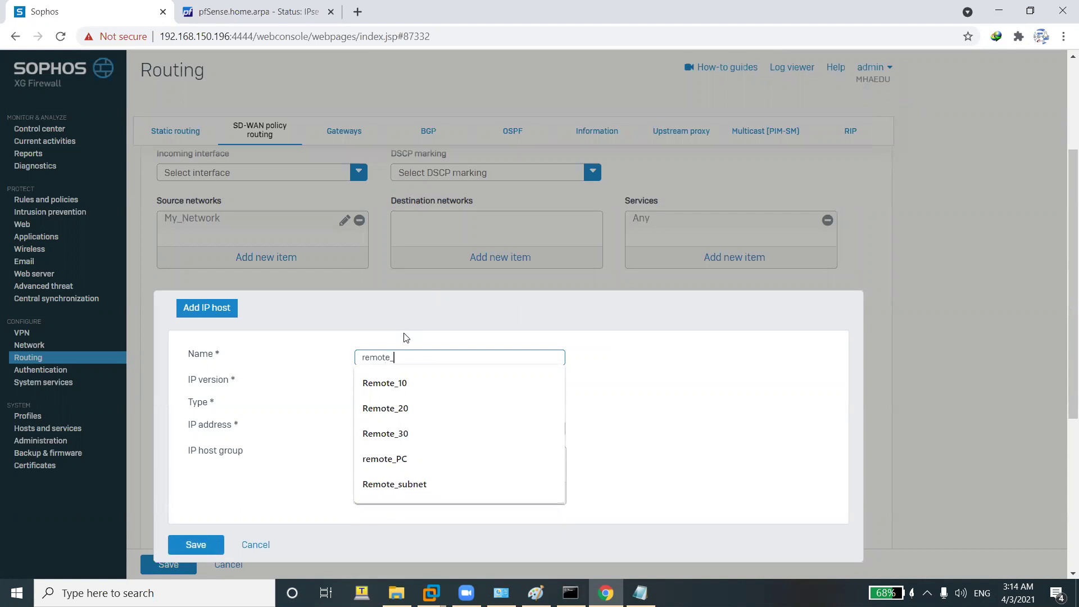
pyautogui.write('Netw')
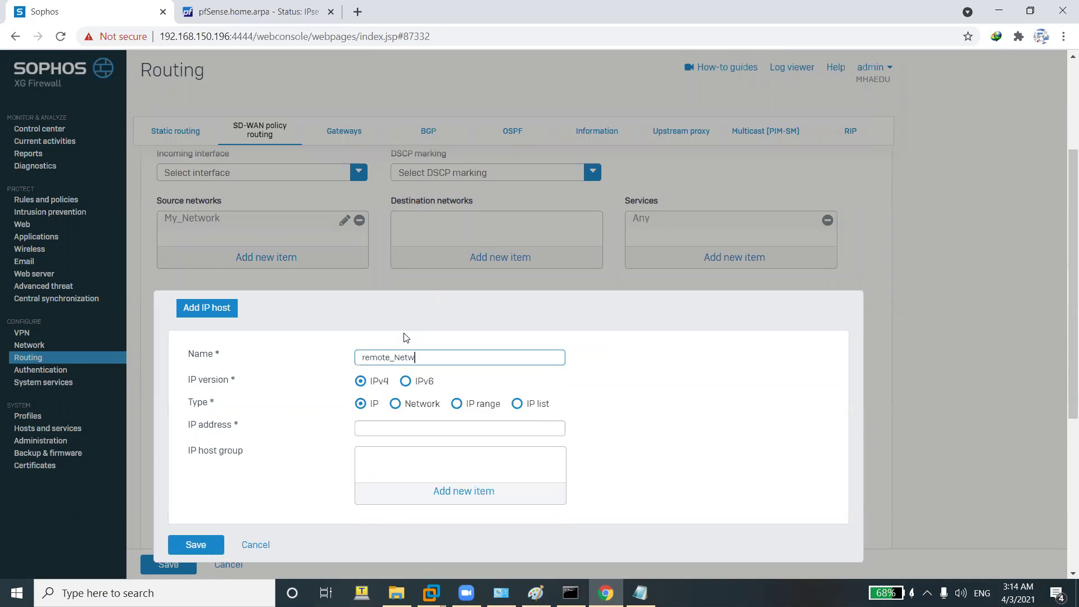
pyautogui.write('ork')
pyautogui.click(397, 403)
pyautogui.click(406, 430)
pyautogui.write('10.101.0')
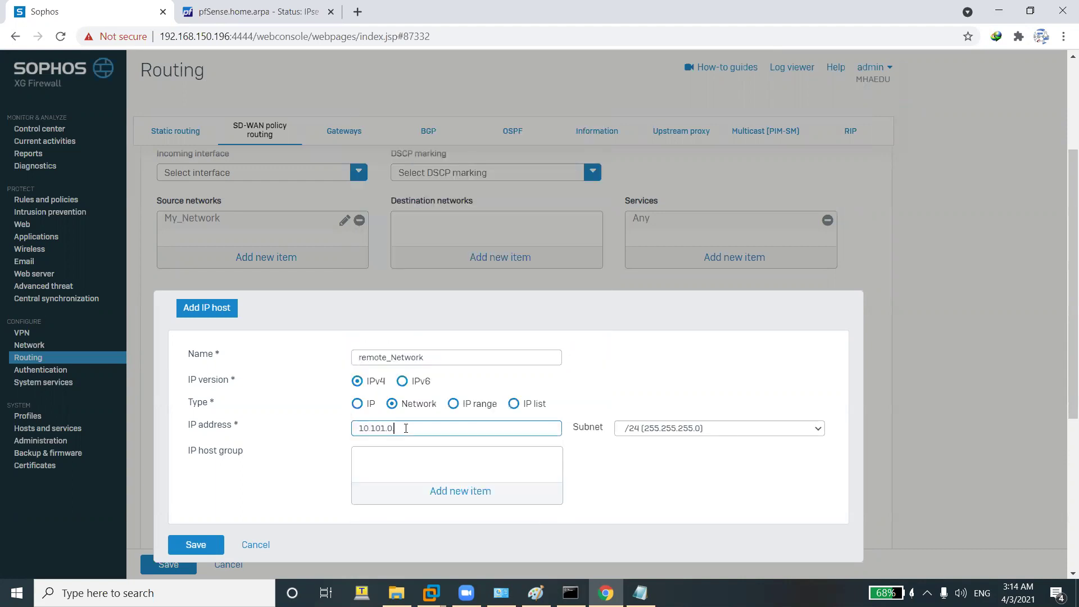
pyautogui.press('BackSpace')
pyautogui.write('.1')
pyautogui.press('BackSpace')
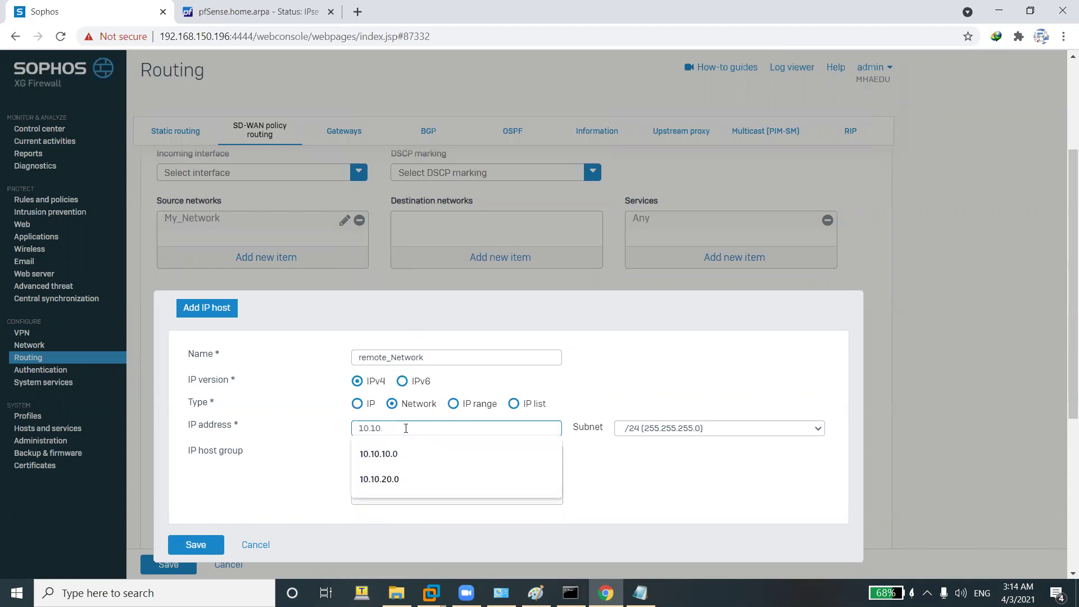
pyautogui.write('10.0')
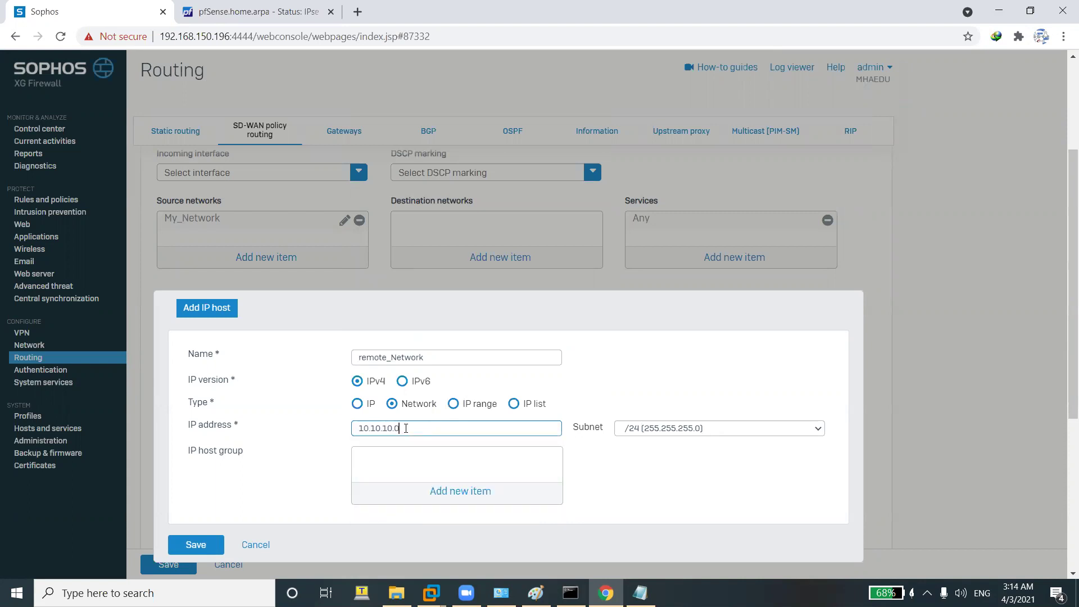
pyautogui.click(203, 546)
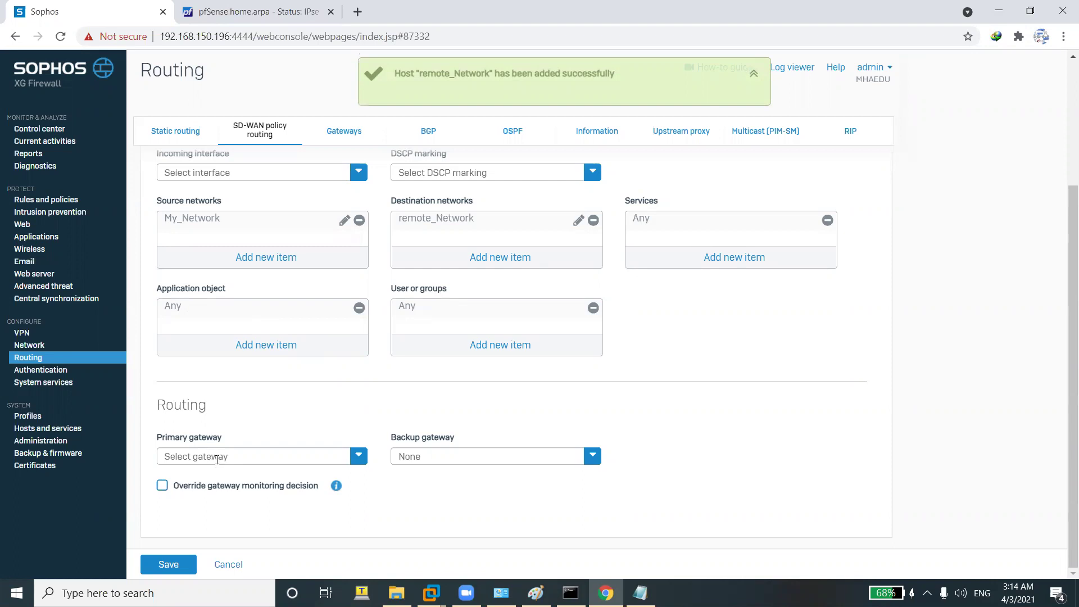
# Start a new gateway host for the route's primary gateway, named IPSec_Inter with gateway IP 172.16.17.1.
pyautogui.click(217, 456)
pyautogui.click(205, 483)
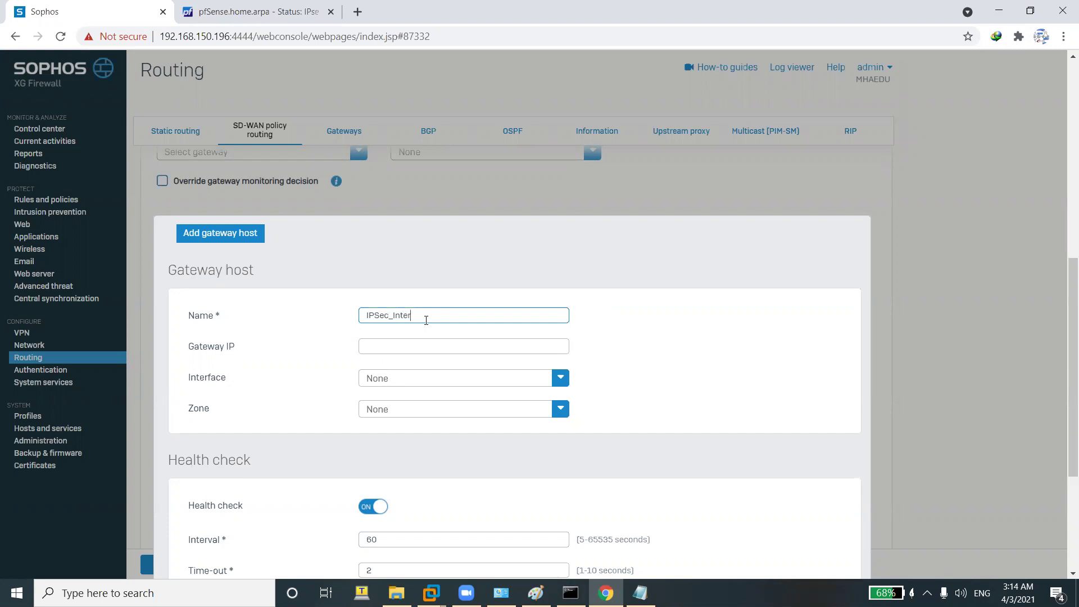
pyautogui.click(426, 344)
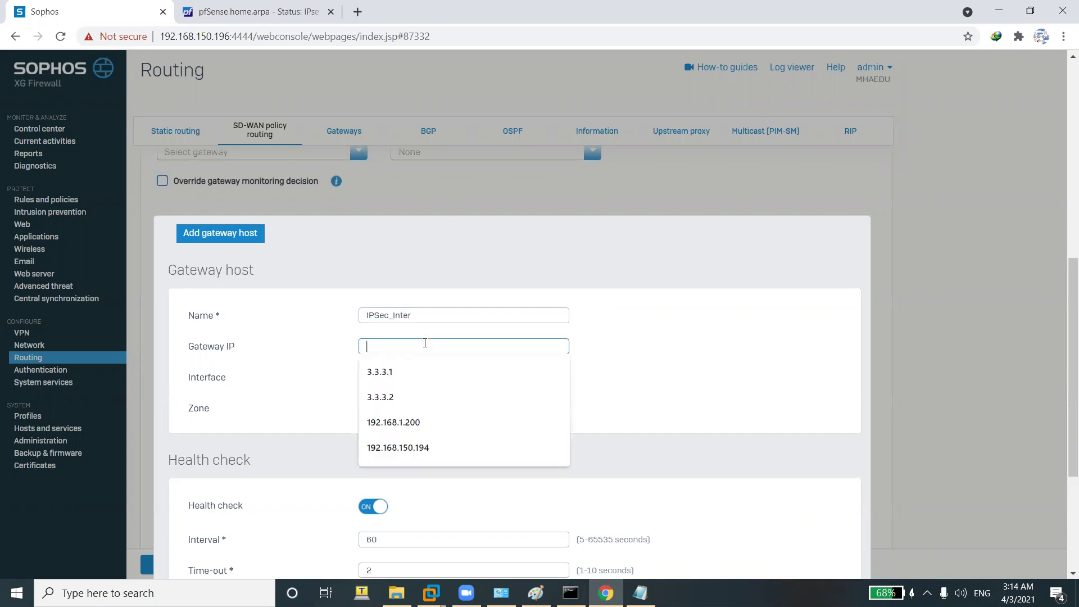
pyautogui.write('172.16.17.1')
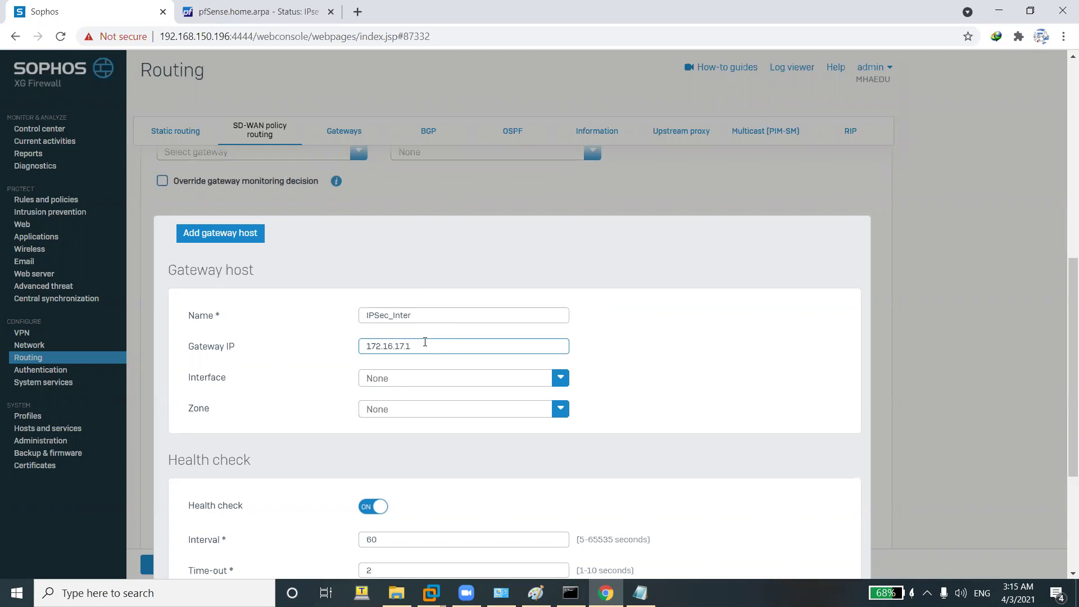
pyautogui.click(280, 384)
# Examine the gateway host's health check settings, including the protocol and operator choices of its monitoring condition.
pyautogui.scroll(-4, 369, 392)
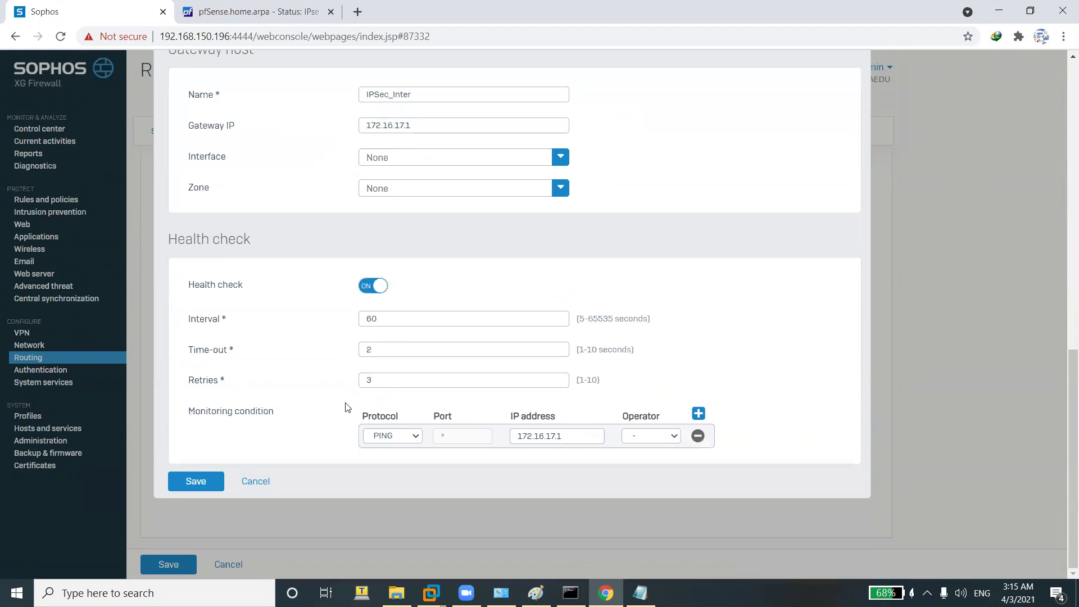
pyautogui.scroll(5, 556, 440)
pyautogui.scroll(-5, 509, 439)
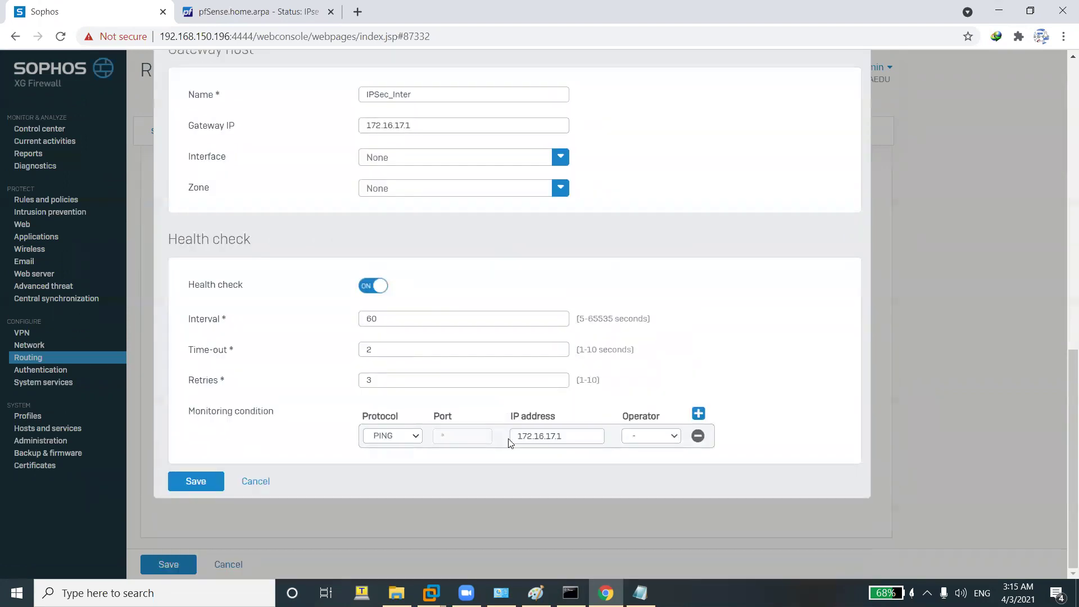
pyautogui.click(395, 436)
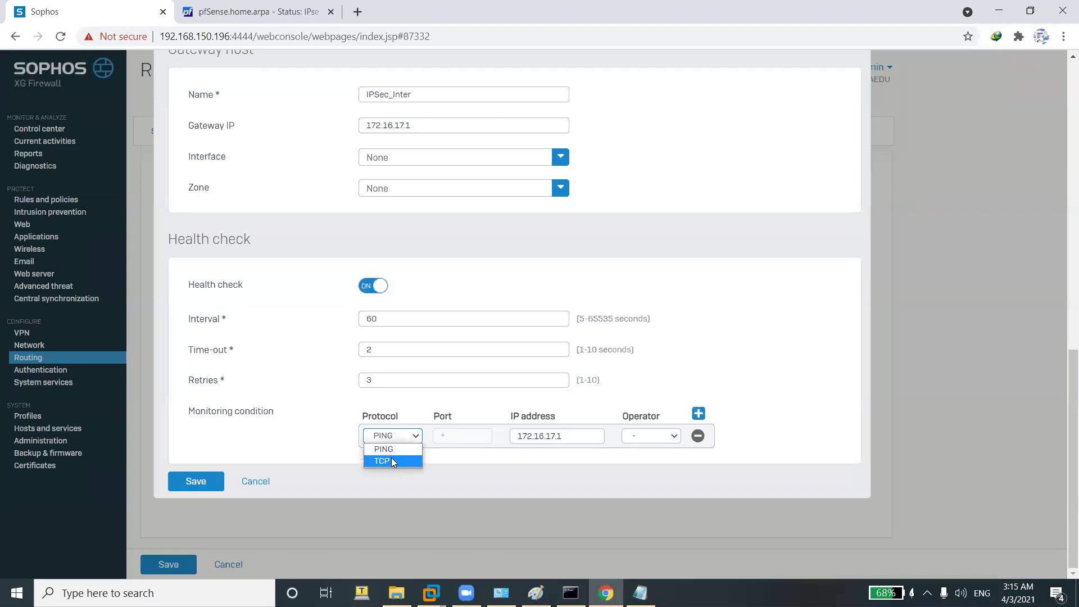
pyautogui.click(441, 438)
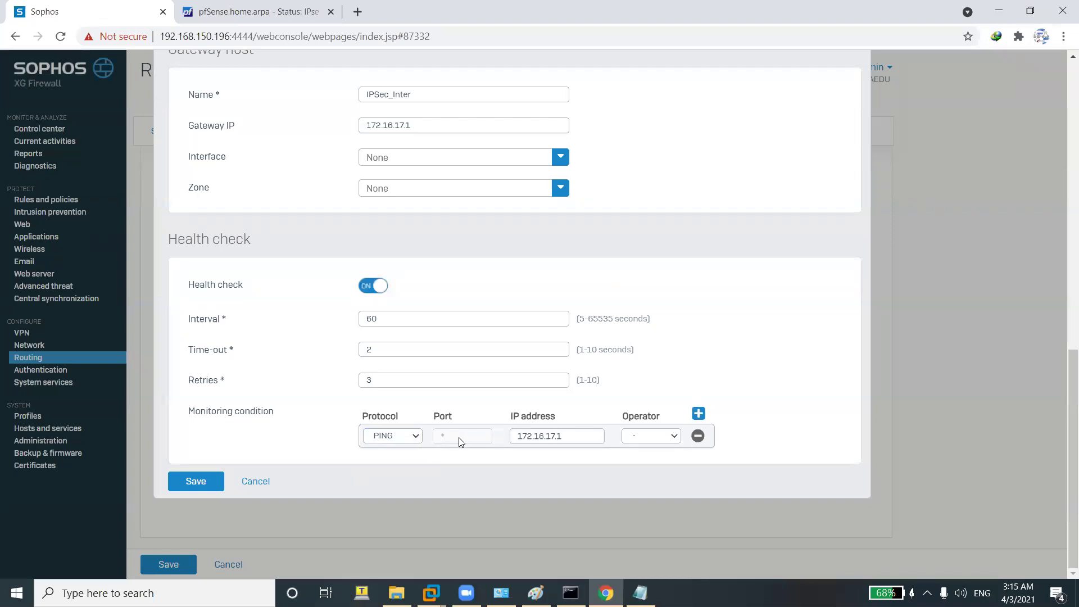
pyautogui.click(665, 438)
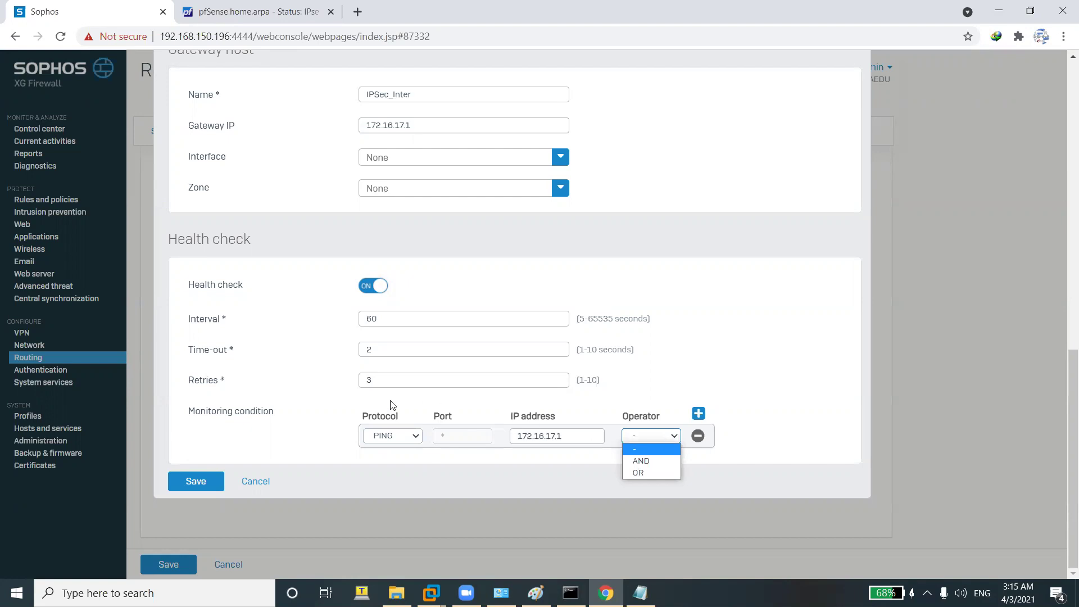
pyautogui.click(357, 426)
# Try TCP instead of PING as the protocol of the gateway host's monitoring condition.
pyautogui.click(397, 437)
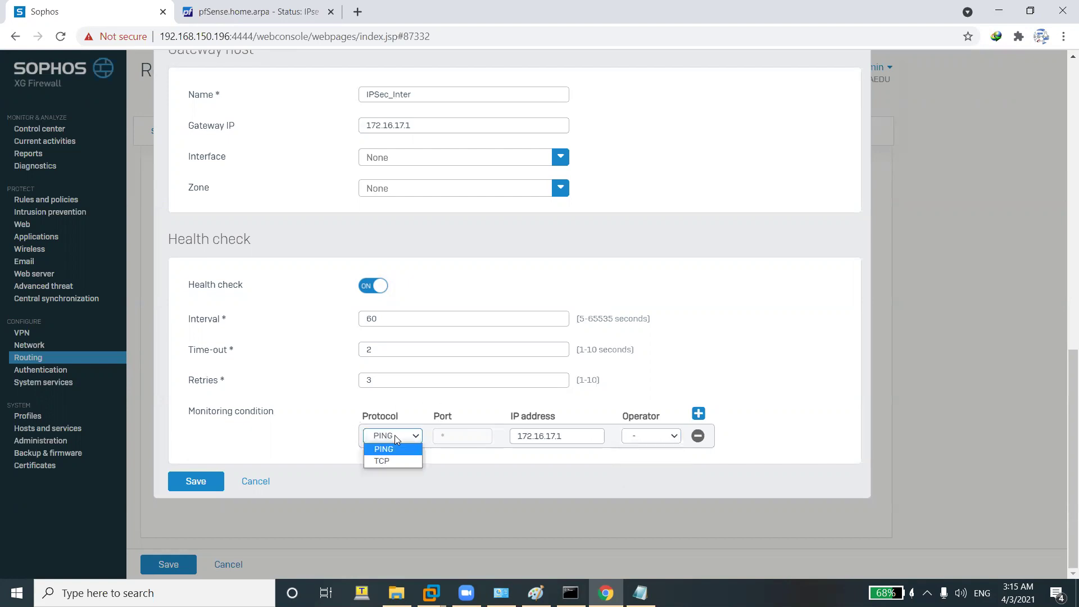
pyautogui.click(396, 462)
pyautogui.click(401, 443)
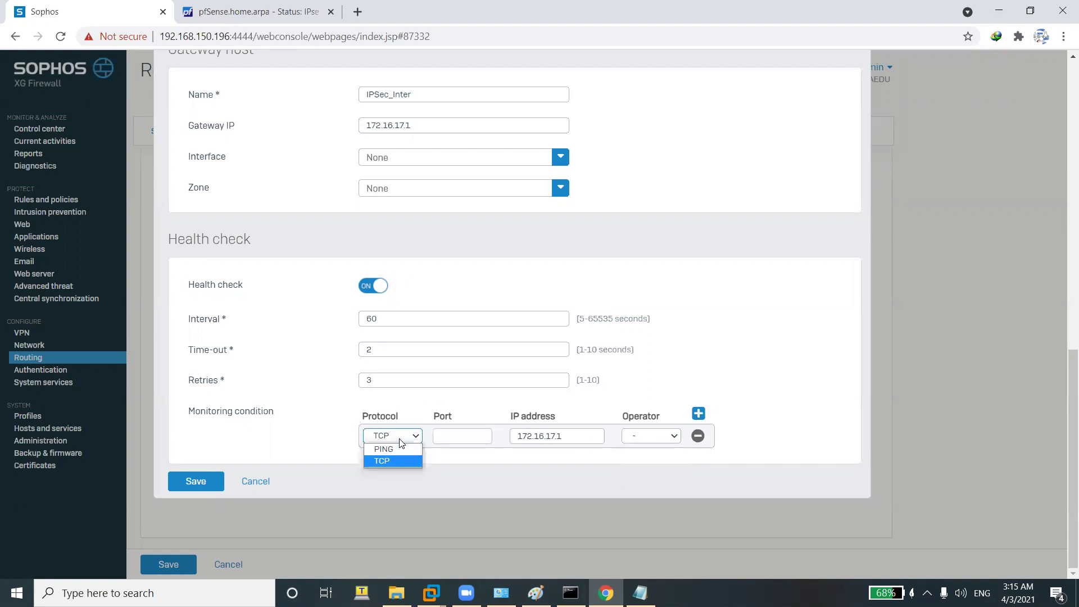
pyautogui.click(394, 460)
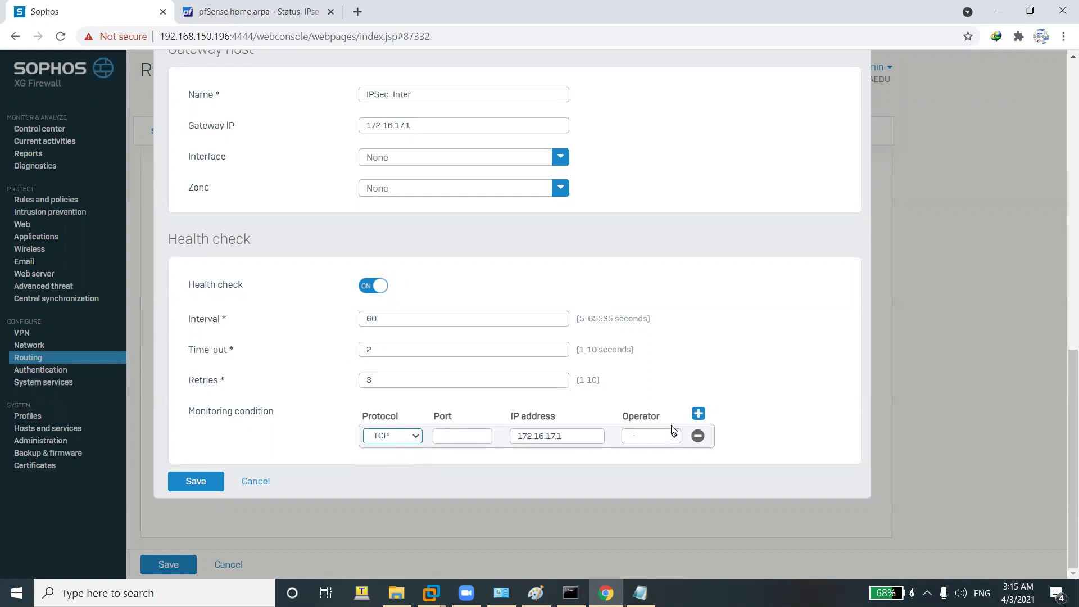
pyautogui.click(697, 414)
pyautogui.click(520, 331)
pyautogui.scroll(6, 557, 426)
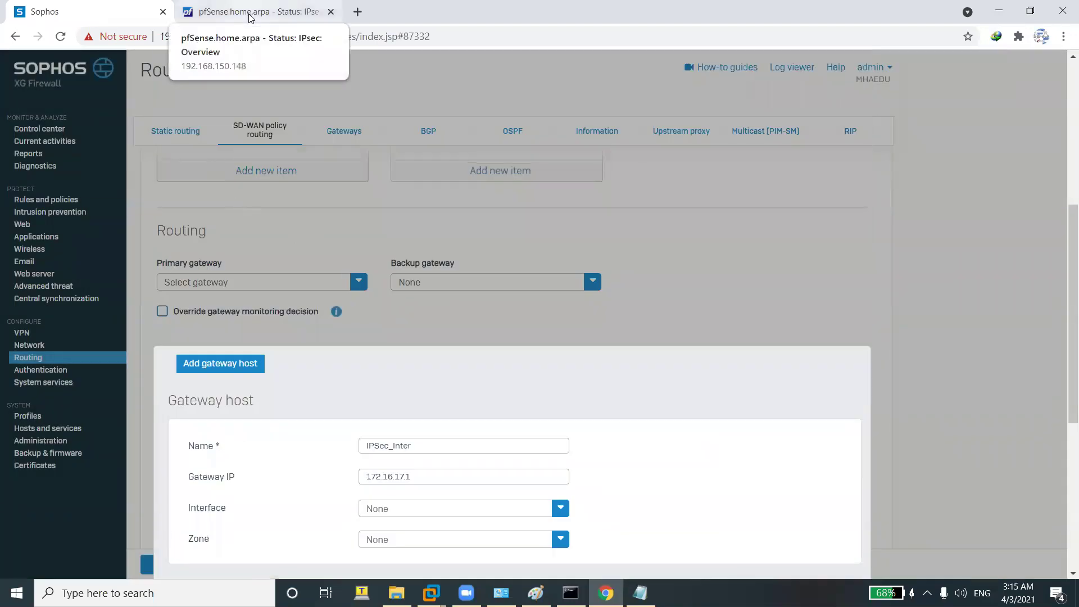
pyautogui.scroll(-6, 361, 383)
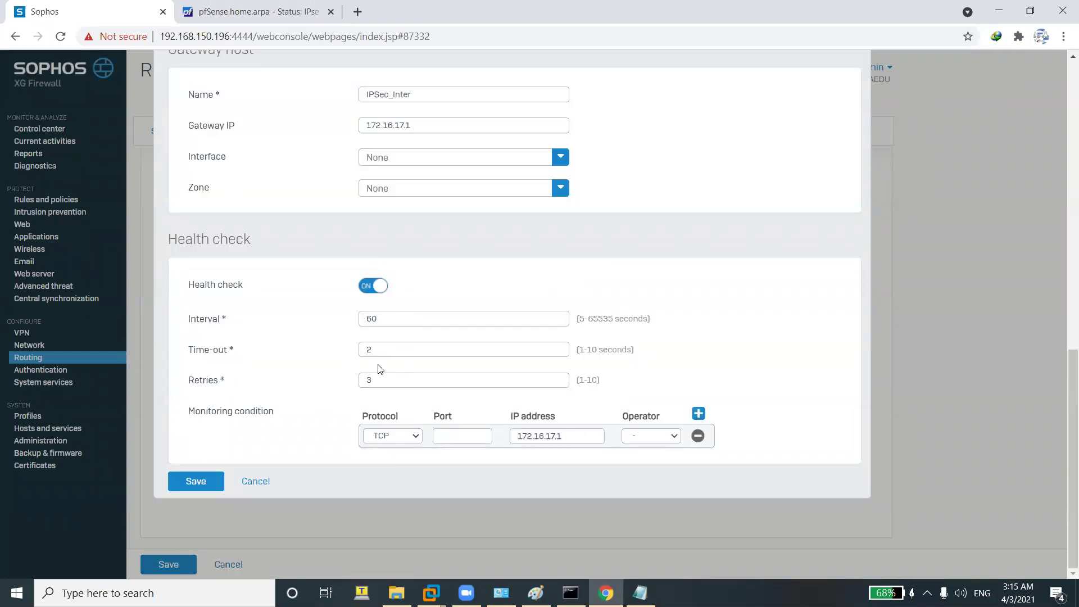
pyautogui.click(459, 438)
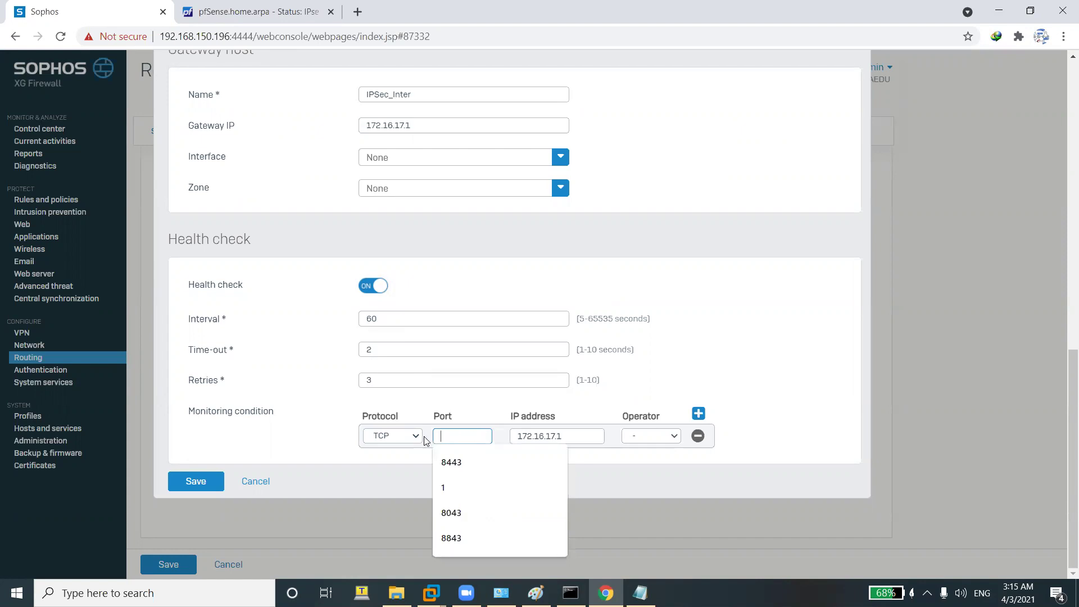
pyautogui.click(403, 439)
pyautogui.click(402, 445)
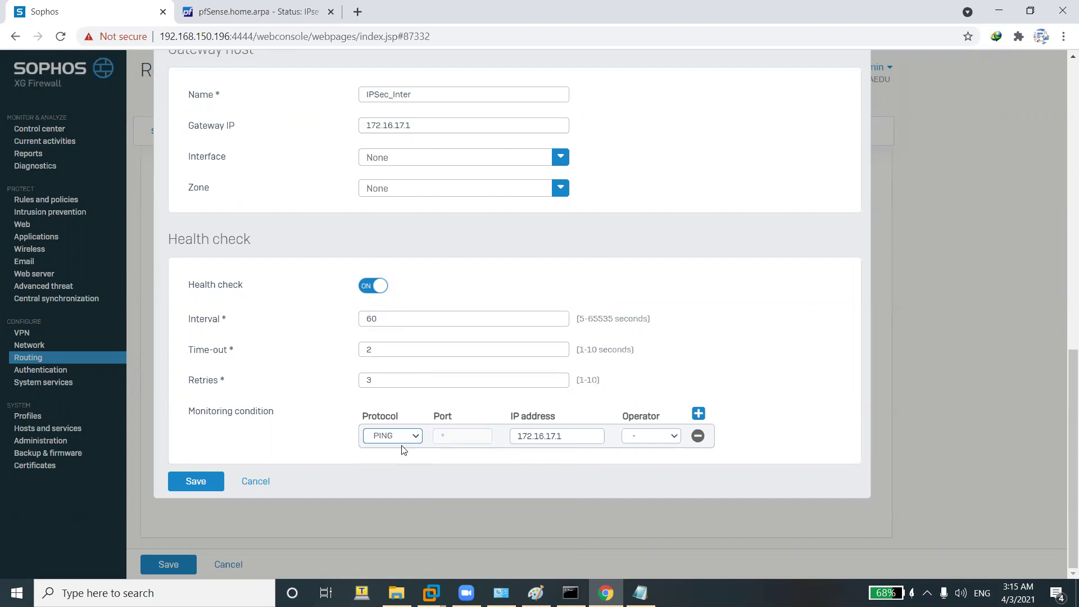
pyautogui.click(382, 436)
pyautogui.click(392, 452)
# Set the monitoring condition's IP address to 172.16.17.100 and save both the gateway host and the IPSEC policy route.
pyautogui.doubleClick(560, 437)
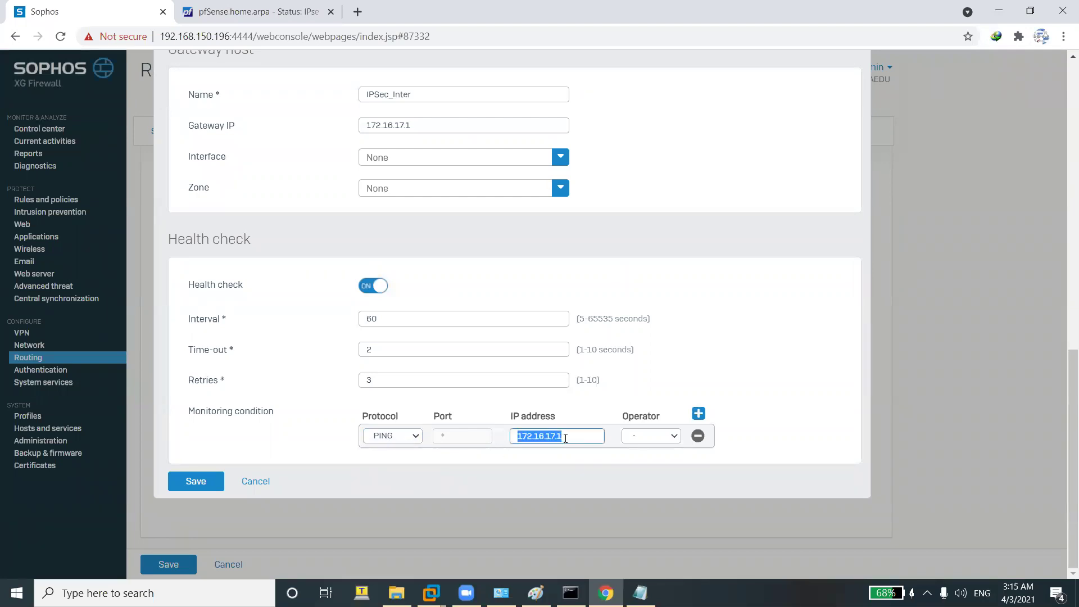
pyautogui.click(571, 437)
pyautogui.write('00')
pyautogui.click(192, 487)
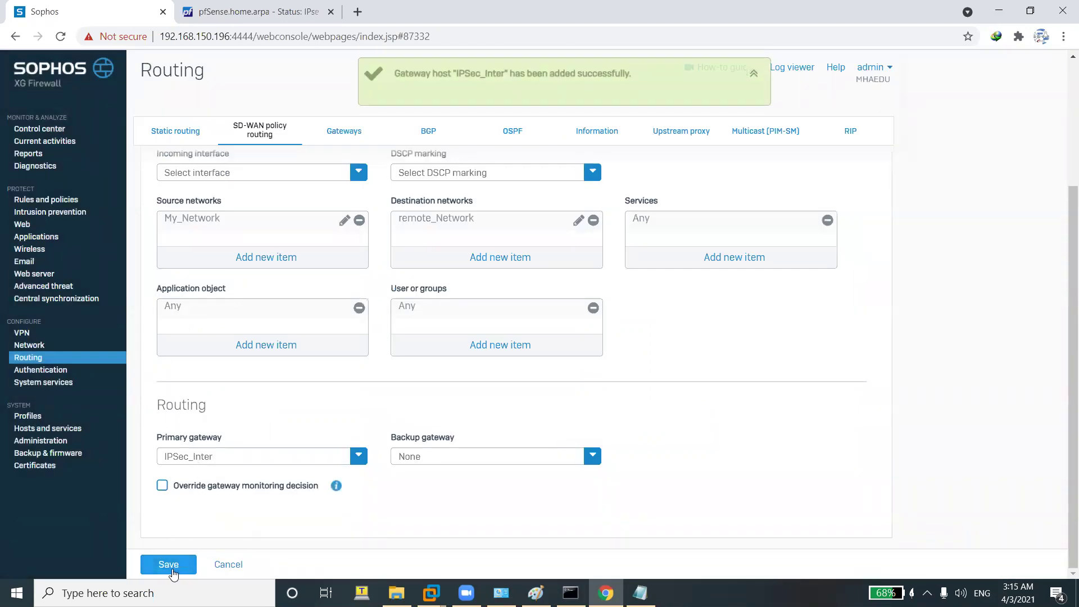
pyautogui.click(170, 568)
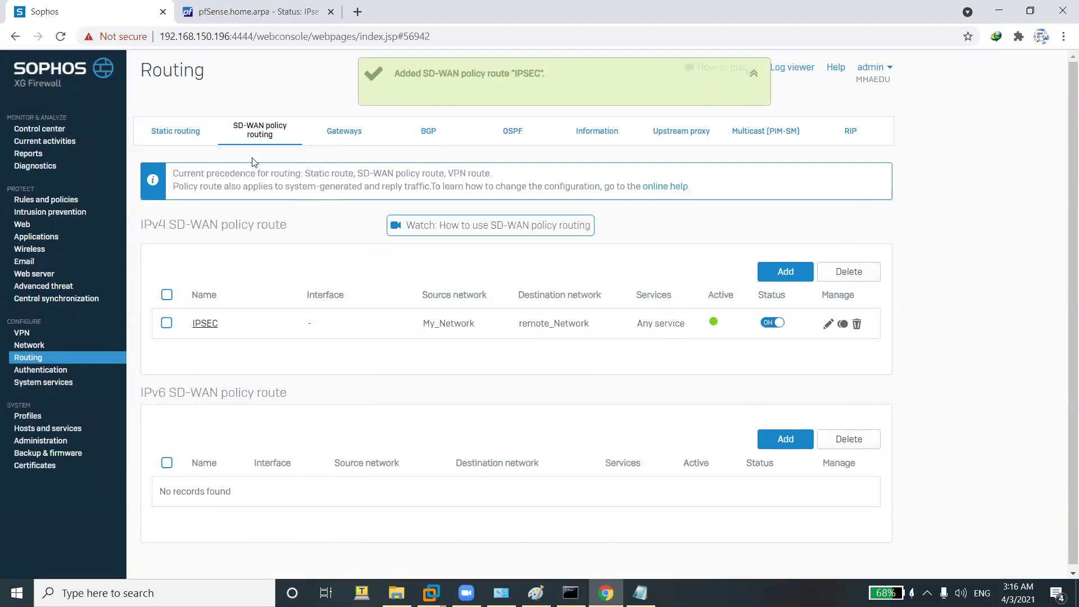
# Switch to VMware Workstation to check the running pings on Client1 and Windows 10 x64, and return to the Sophos web console in Chrome.
pyautogui.click(431, 594)
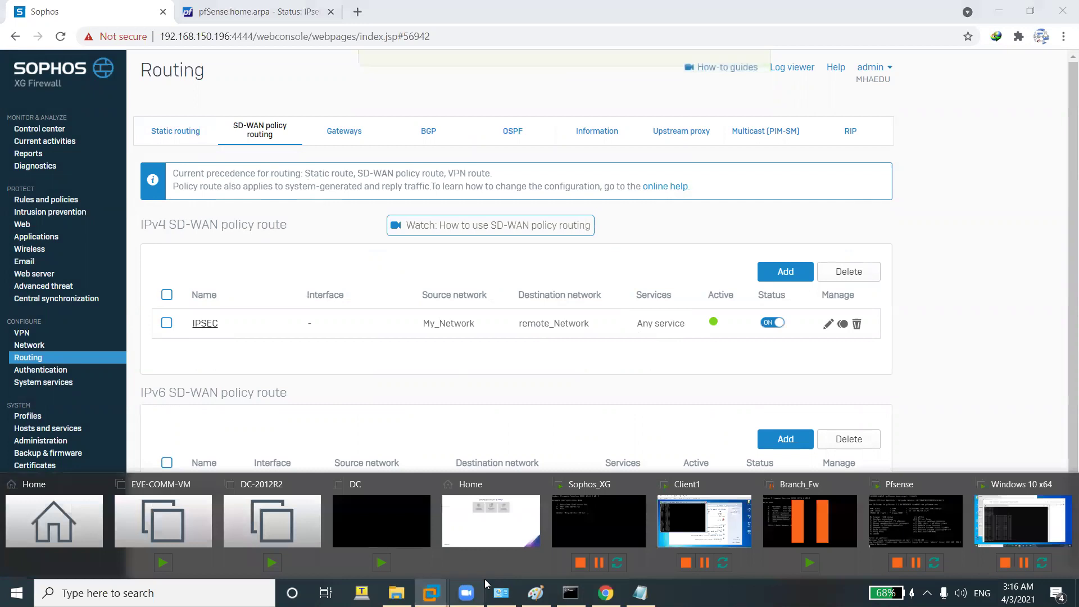
pyautogui.click(686, 536)
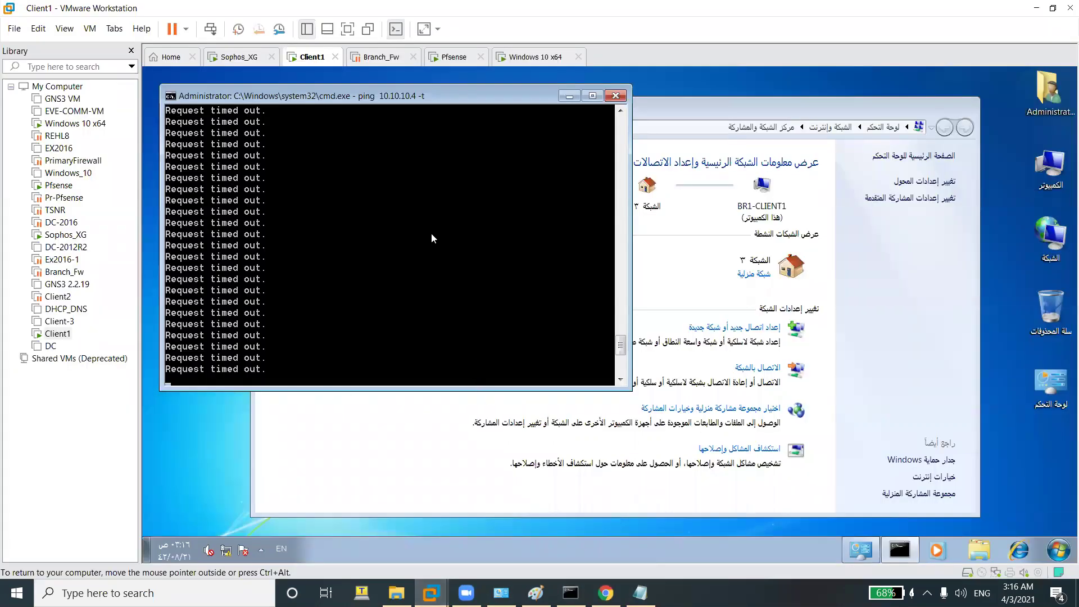
pyautogui.click(540, 57)
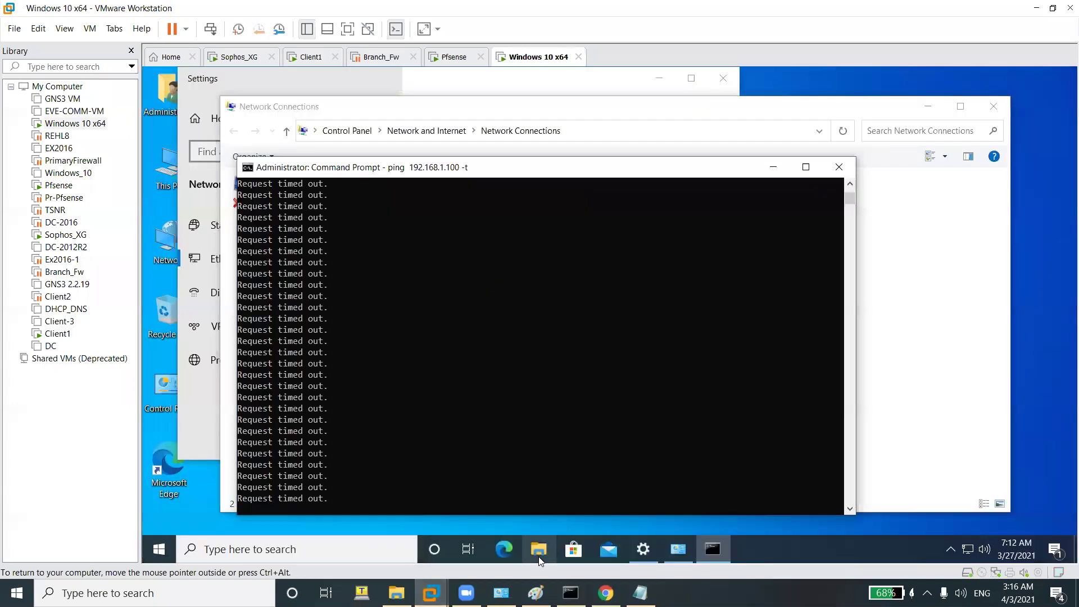
pyautogui.click(606, 593)
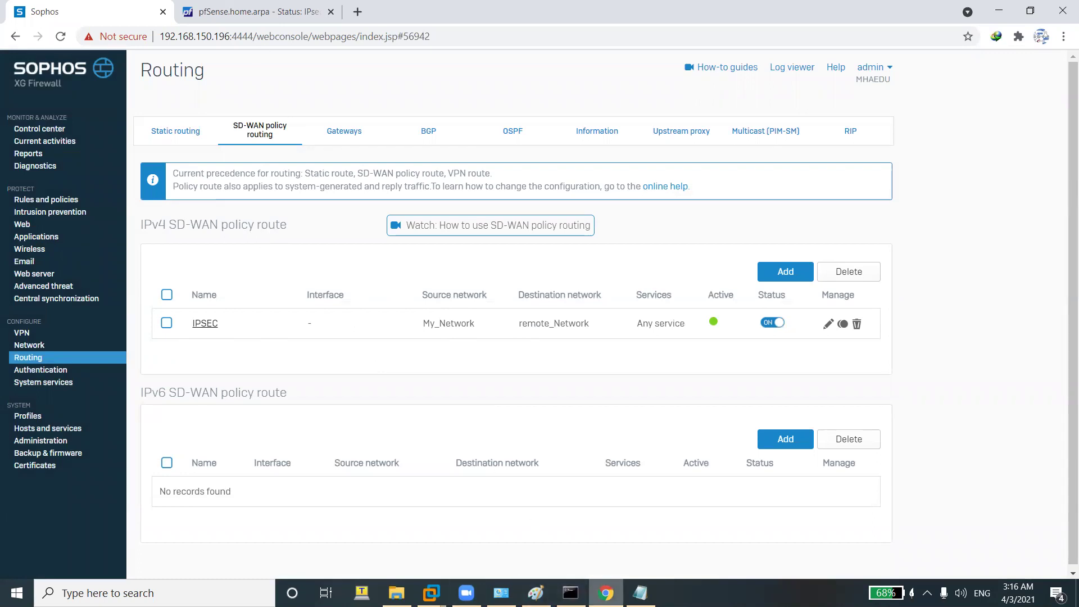
pyautogui.click(606, 593)
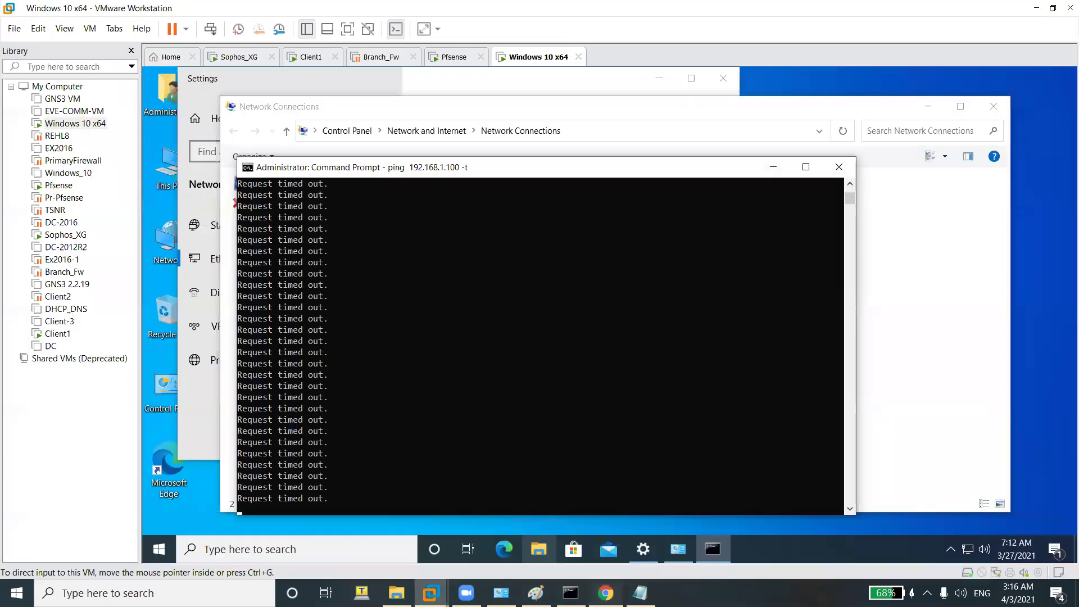
pyautogui.click(606, 593)
pyautogui.click(606, 593)
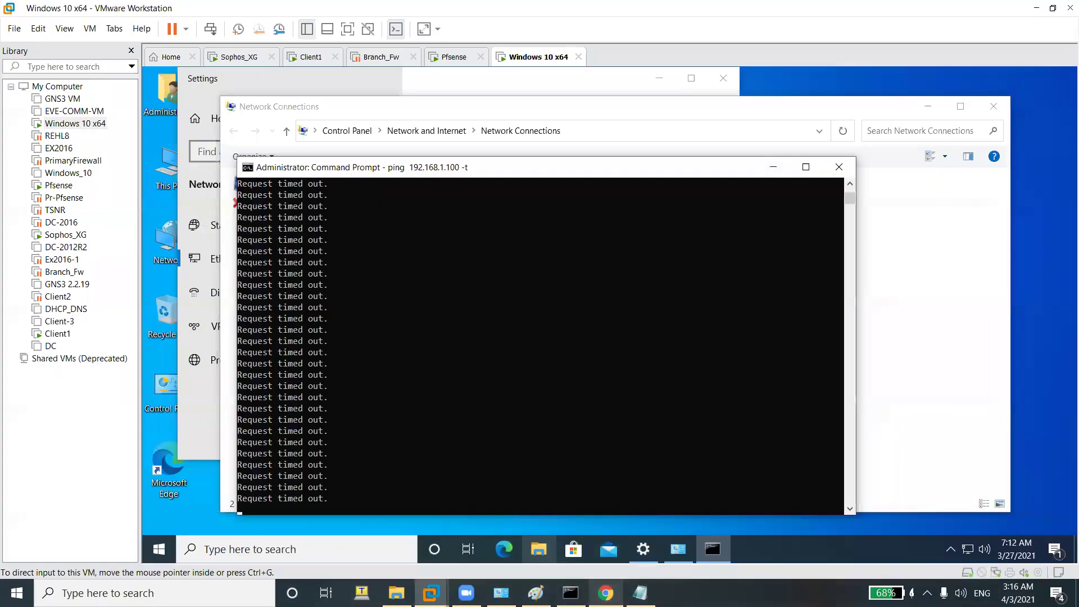
pyautogui.click(314, 57)
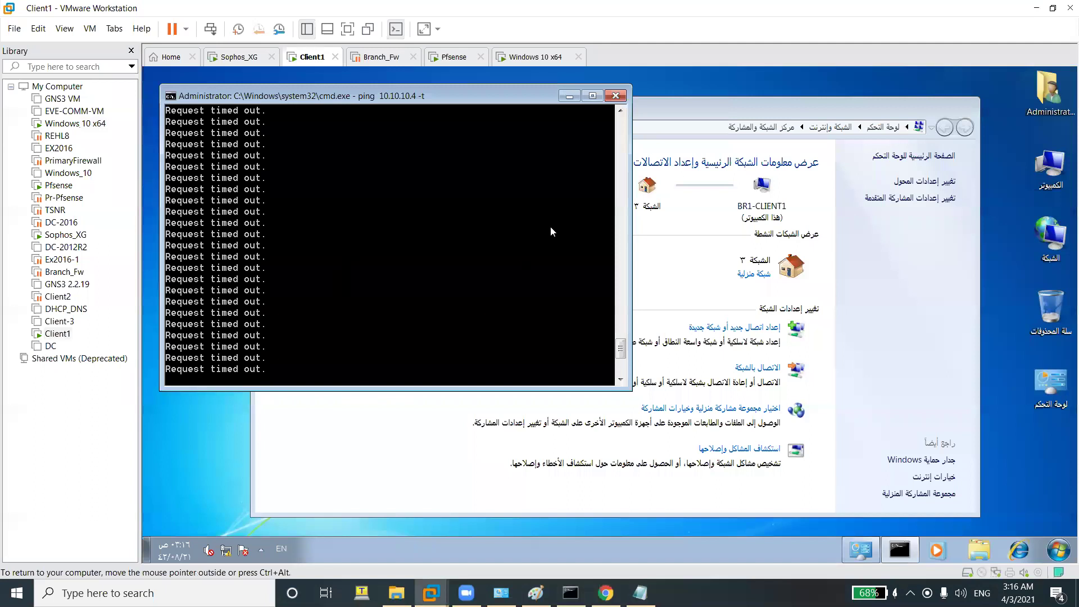
pyautogui.click(606, 593)
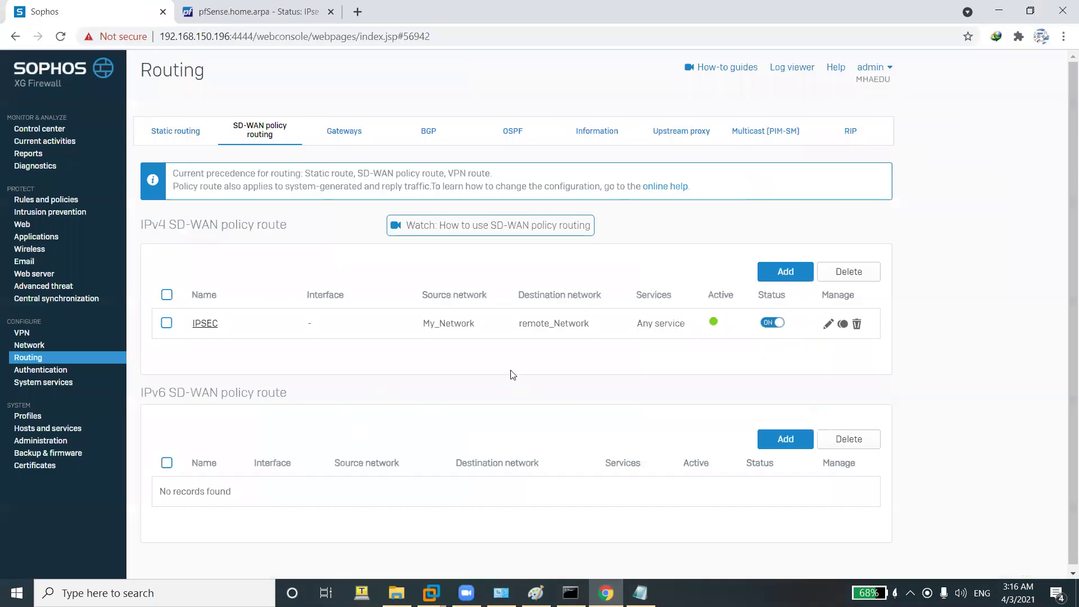
# Open the IPSEC policy route and check its primary gateway choices, keeping IPSec_Inter selected.
pyautogui.click(206, 324)
pyautogui.scroll(-3, 330, 382)
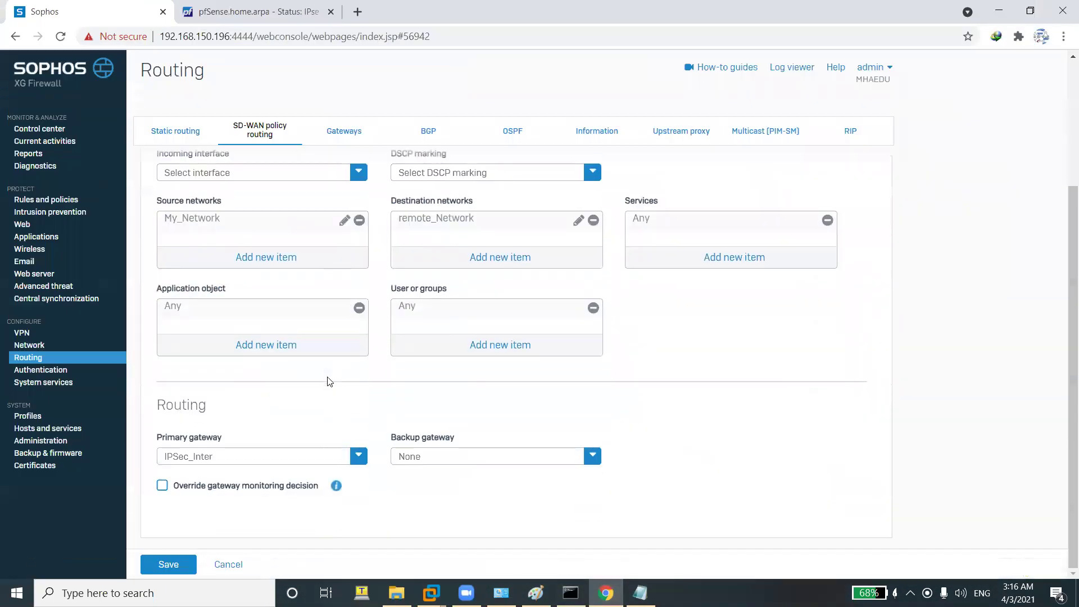
pyautogui.click(310, 464)
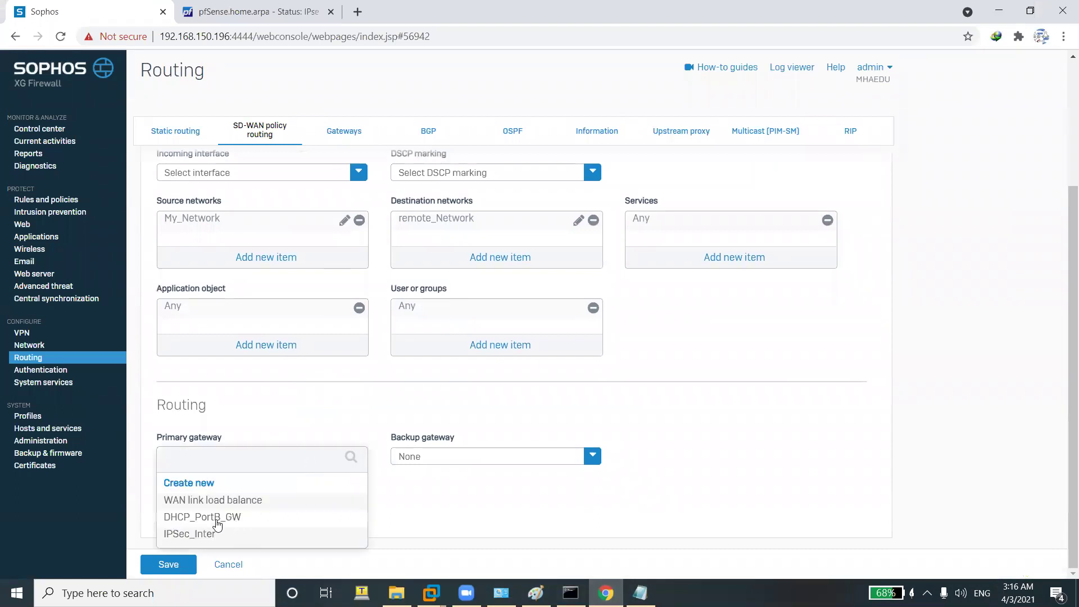
pyautogui.click(208, 538)
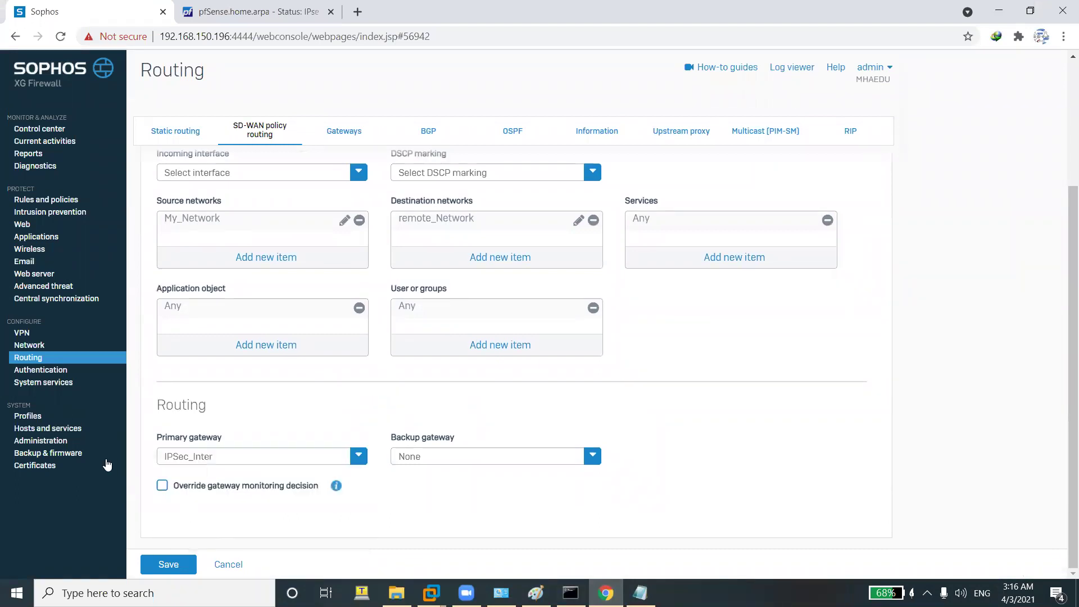
# Set the interface of the IPSec_Inter gateway host to xfrm1-172.16.17.100 and save it.
pyautogui.click(38, 361)
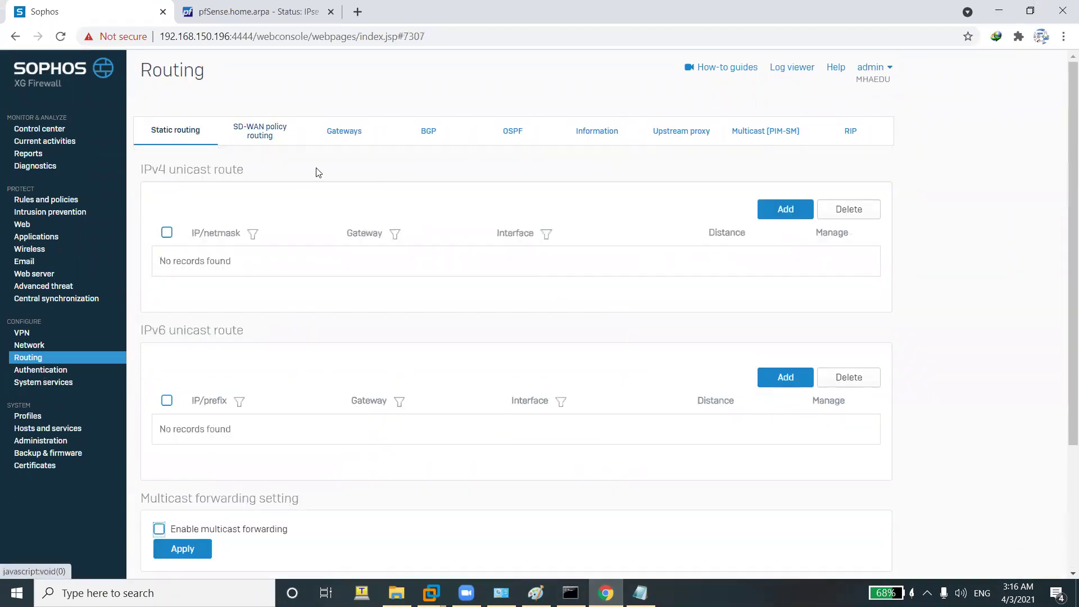
pyautogui.click(338, 141)
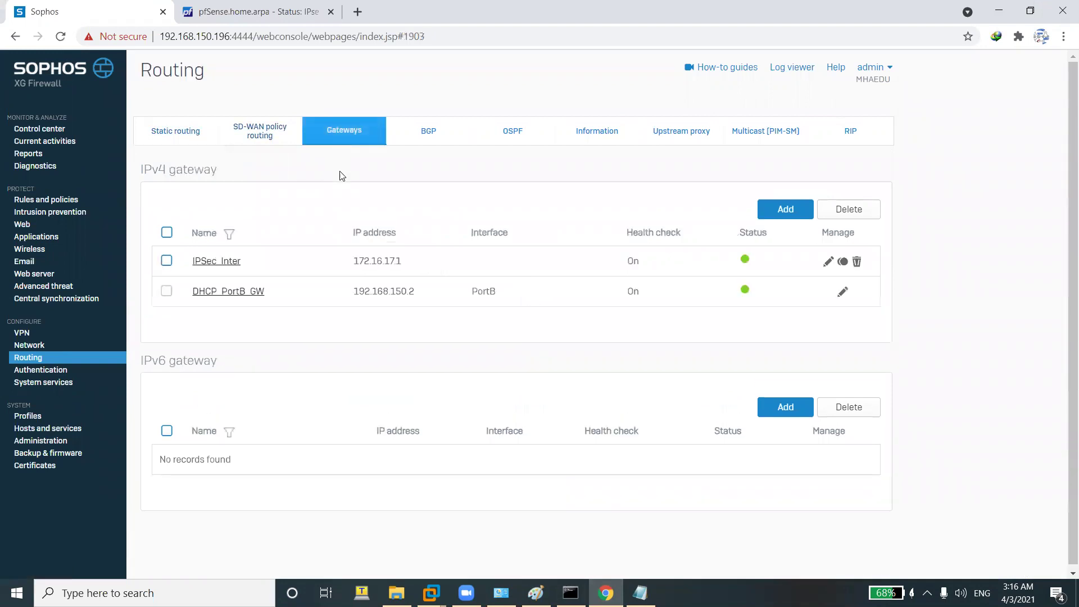
pyautogui.click(215, 260)
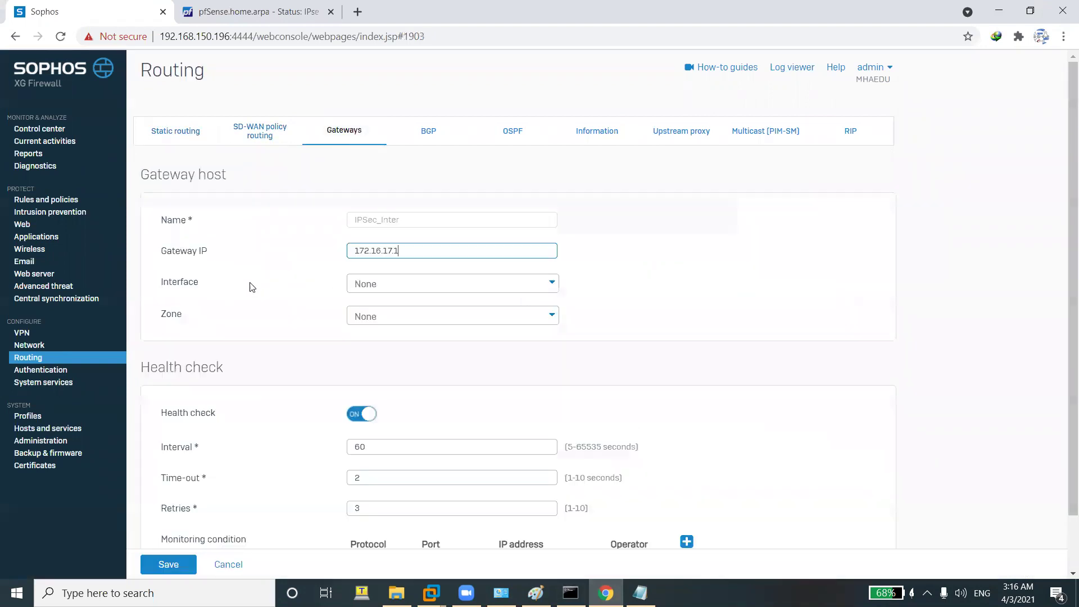
pyautogui.click(395, 295)
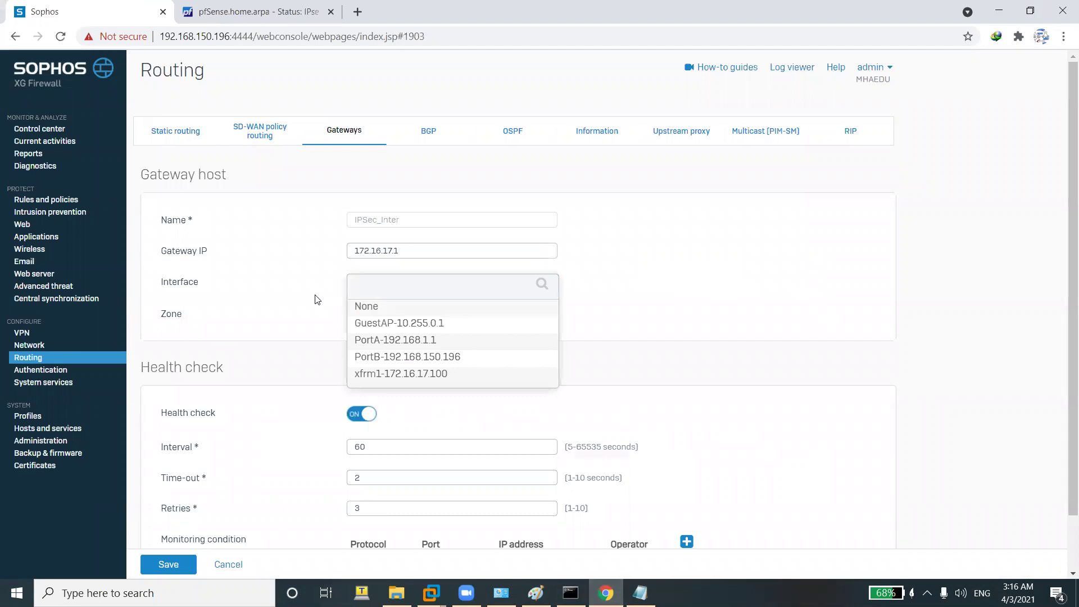
pyautogui.click(393, 375)
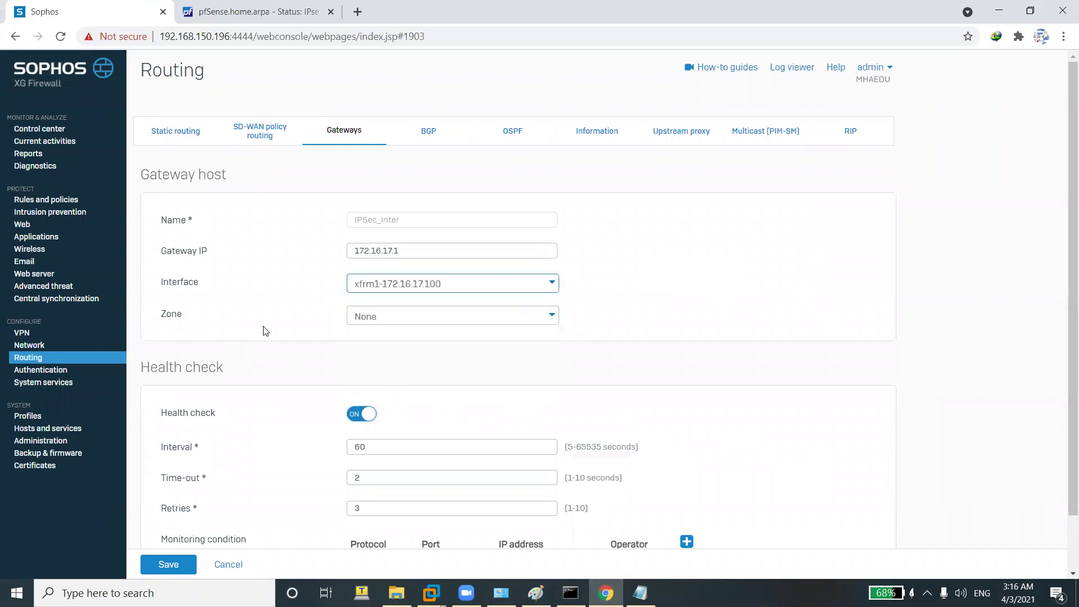
pyautogui.click(167, 564)
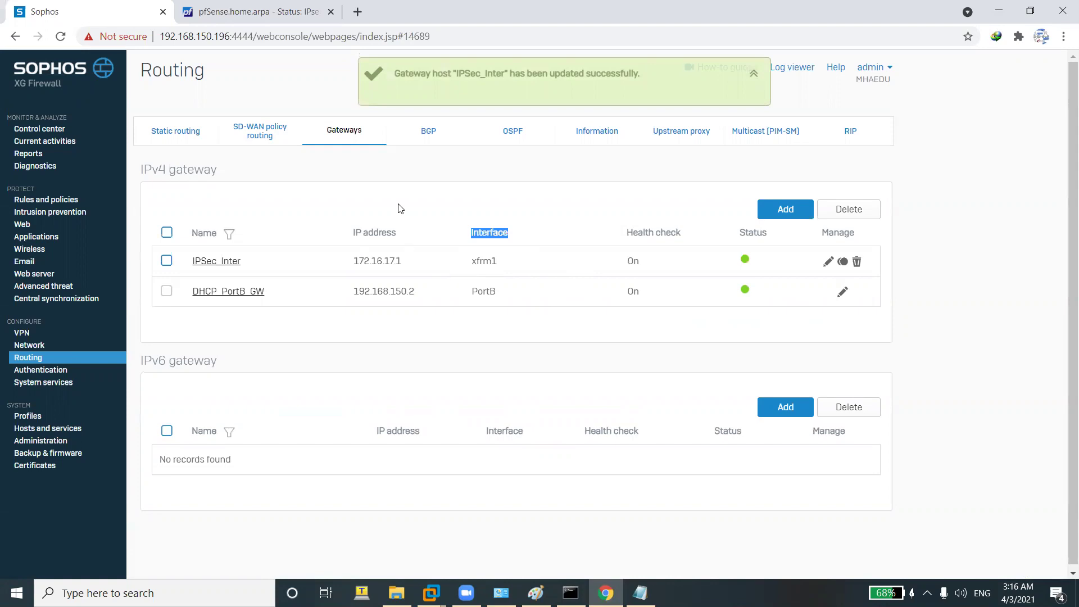
# Check the running pings on the Client1 and Windows 10 x64 machines in VMware Workstation, and return to Chrome.
pyautogui.moveTo(475, 576)
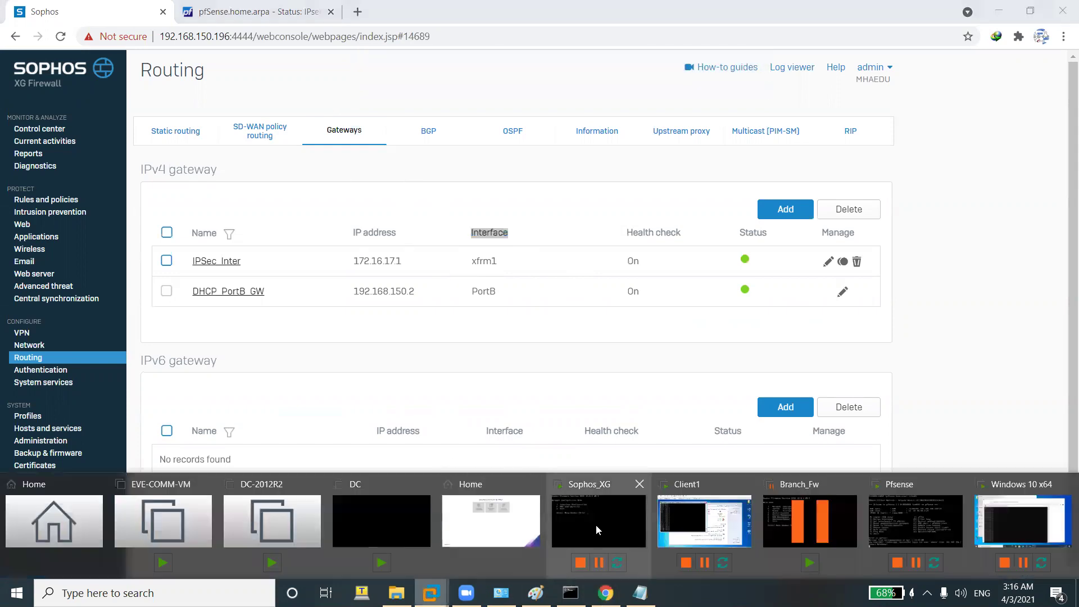
pyautogui.click(705, 521)
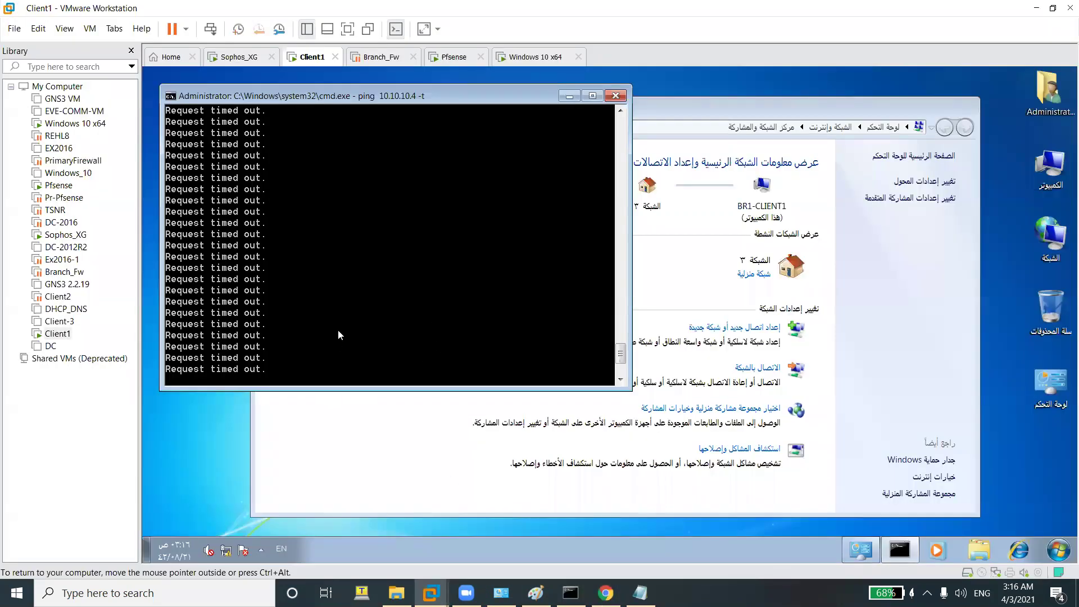
pyautogui.click(504, 58)
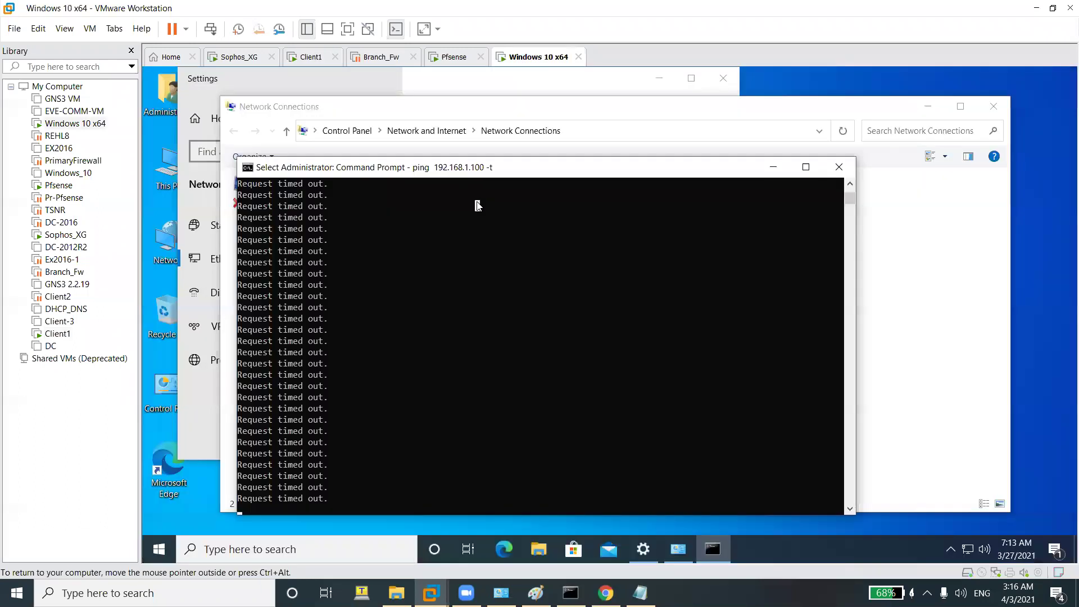
pyautogui.click(309, 56)
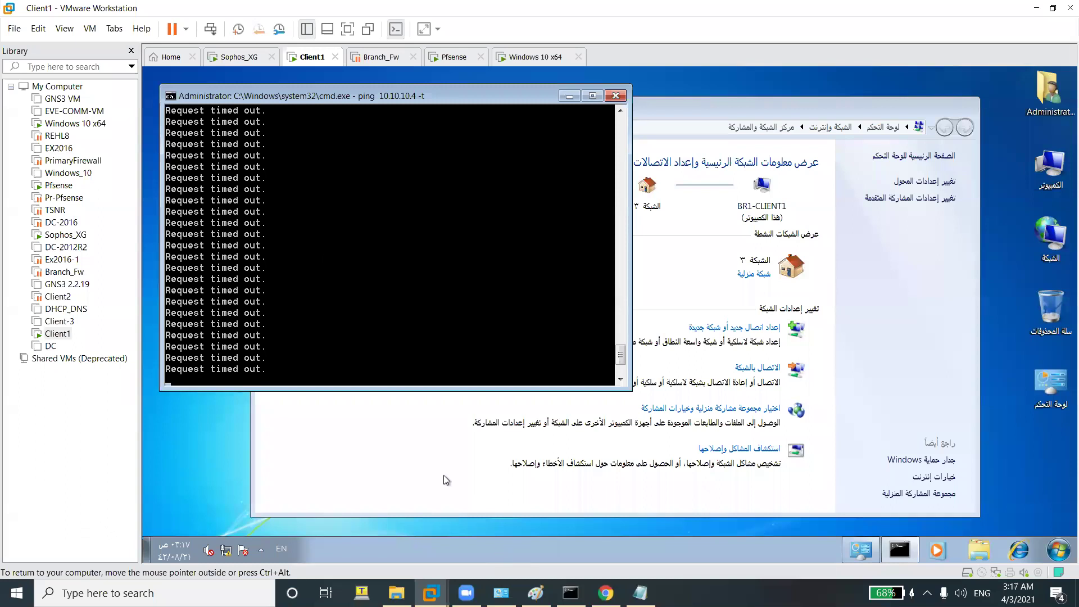
pyautogui.click(606, 593)
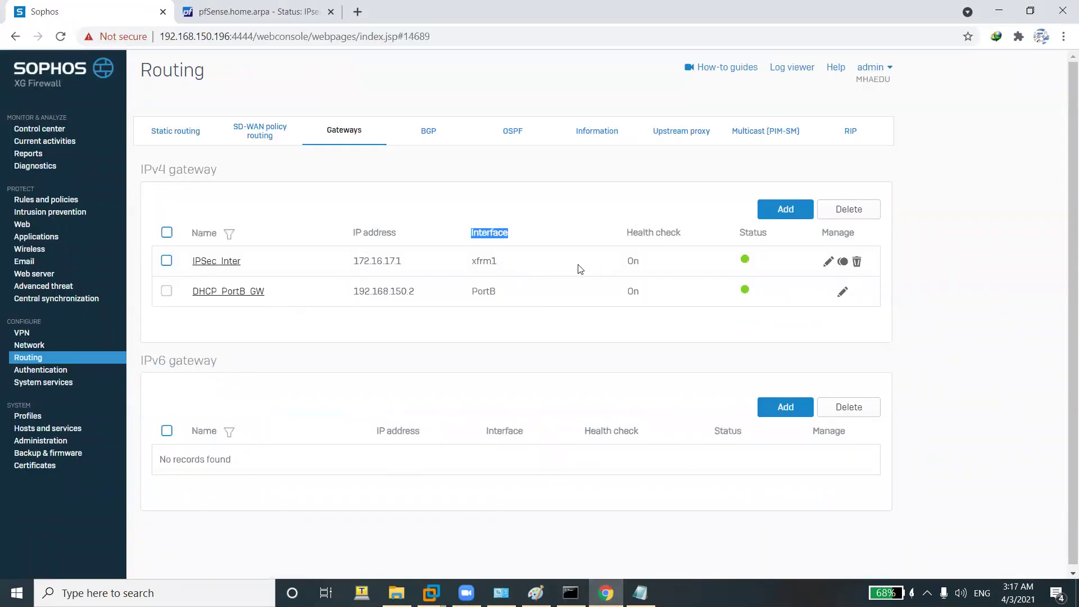
# Review the IP address and interface of the IPSec_Inter gateway in the gateway list and in its host settings.
pyautogui.moveTo(499, 262); pyautogui.dragTo(474, 262)
pyautogui.moveTo(401, 263); pyautogui.dragTo(346, 272)
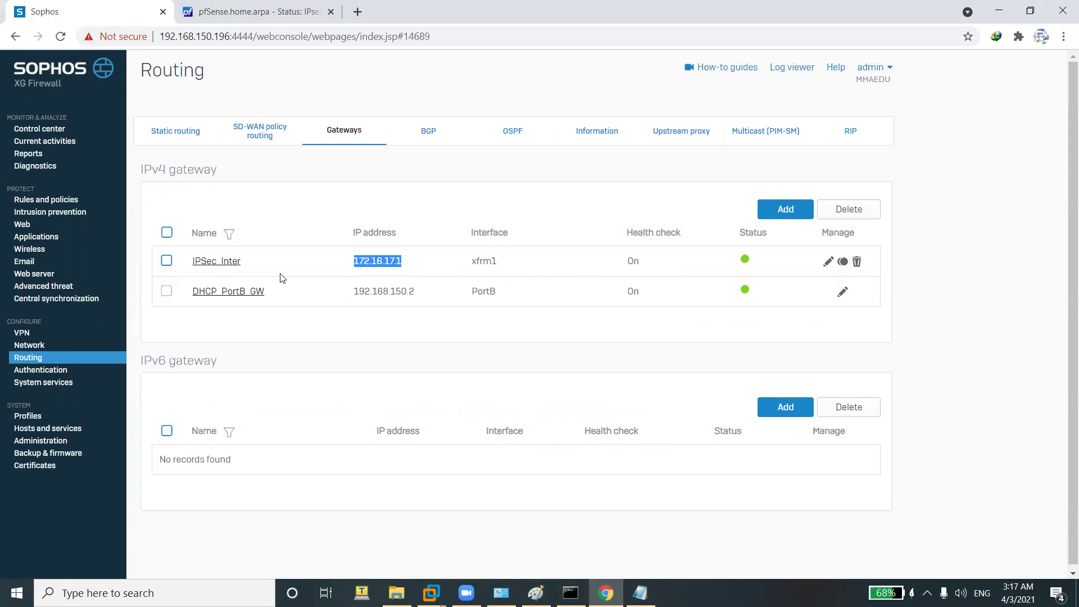
pyautogui.click(230, 267)
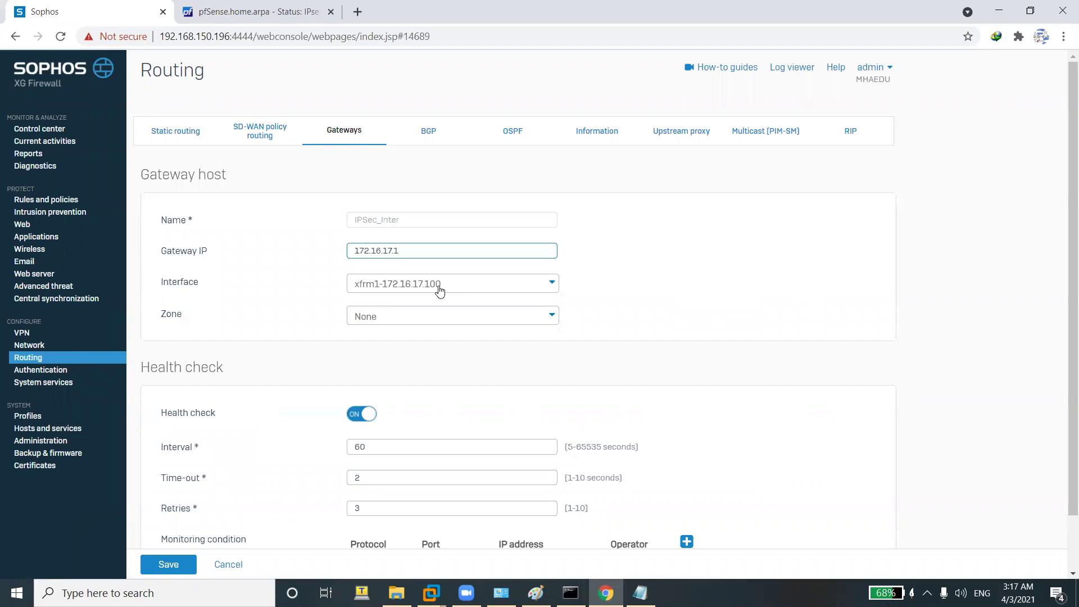
# Check the phase 2 local and remote subnets of pfSense's IPsec tunnel against the Sophos gateway host settings.
pyautogui.click(253, 11)
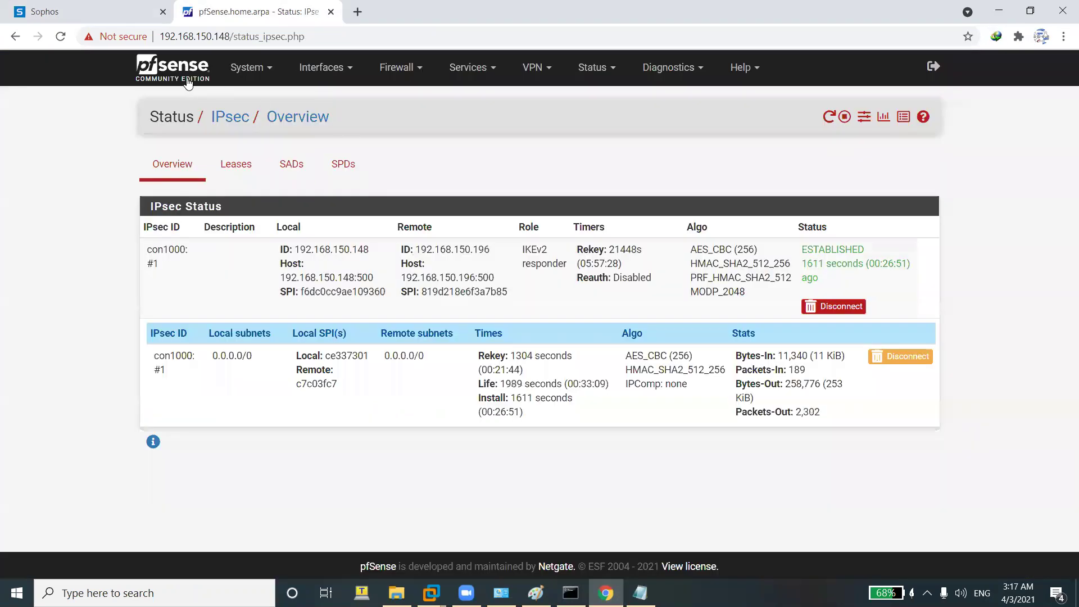
pyautogui.click(245, 79)
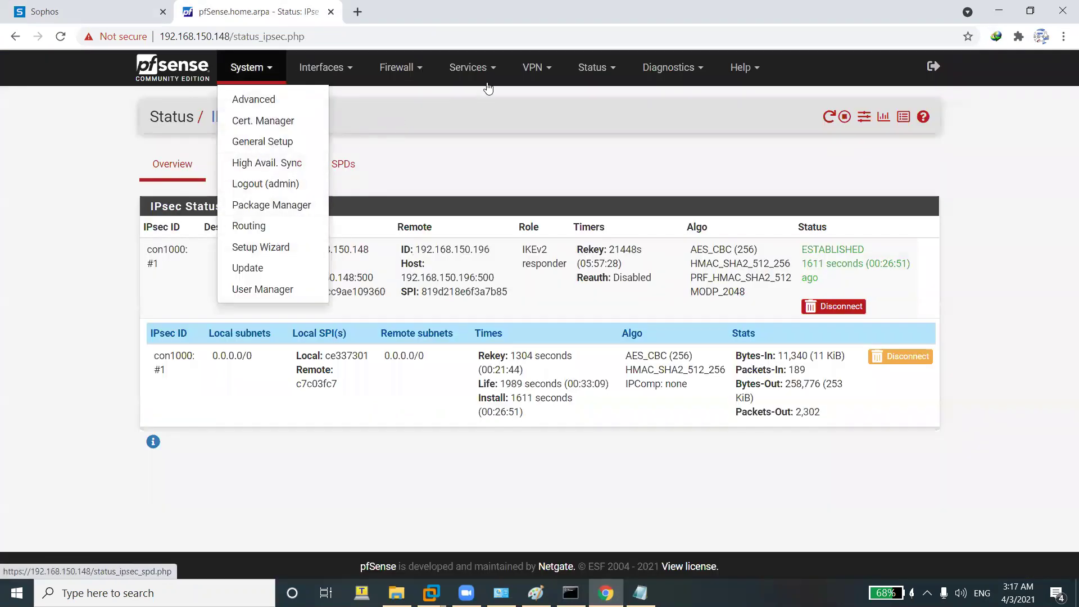
pyautogui.click(534, 68)
pyautogui.click(538, 100)
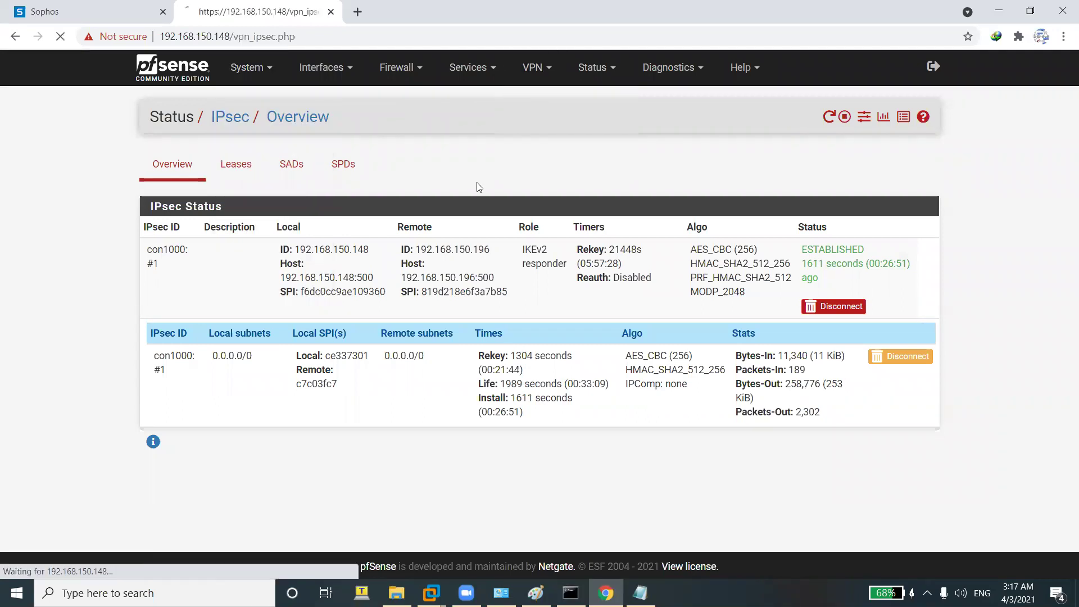
pyautogui.click(369, 297)
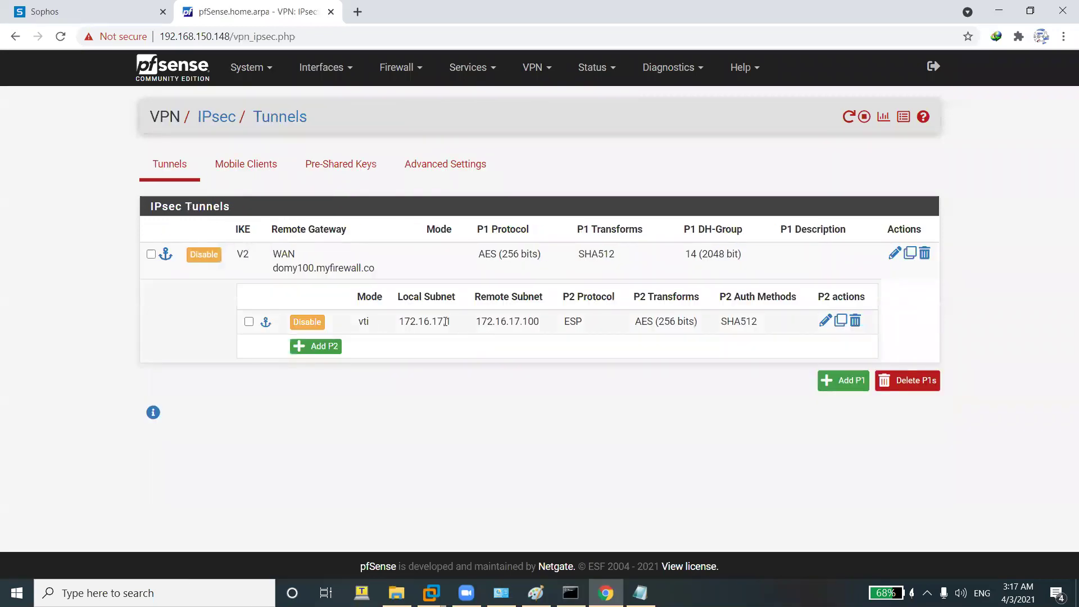
pyautogui.click(65, 12)
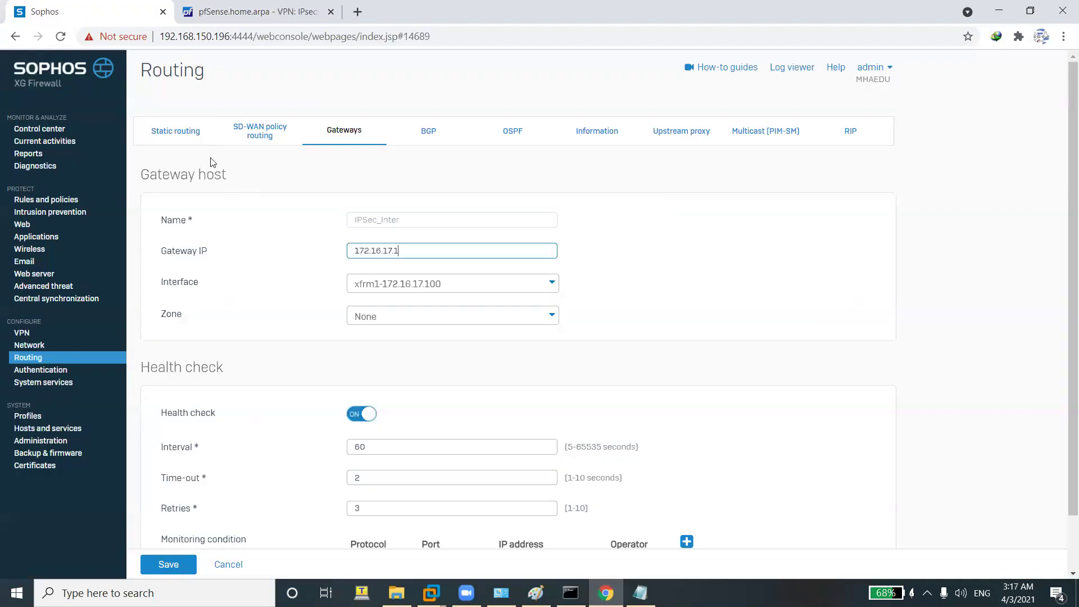
# Switch to Client1 in VMware Workstation and check the running ping to 10.10.10.4, moving its command window toward the desktop's centre.
pyautogui.click(431, 593)
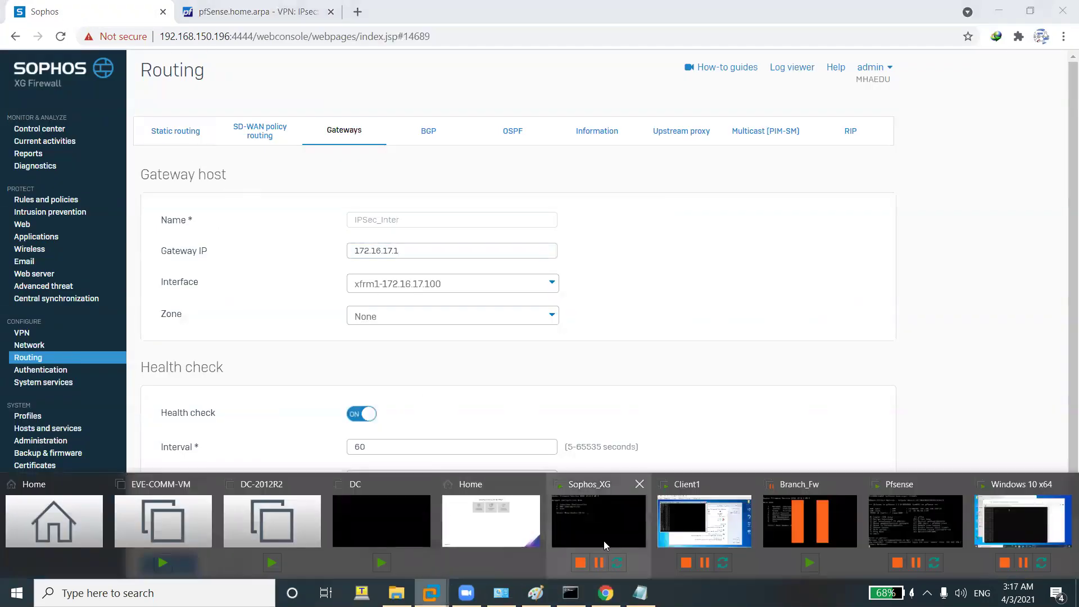
pyautogui.click(704, 522)
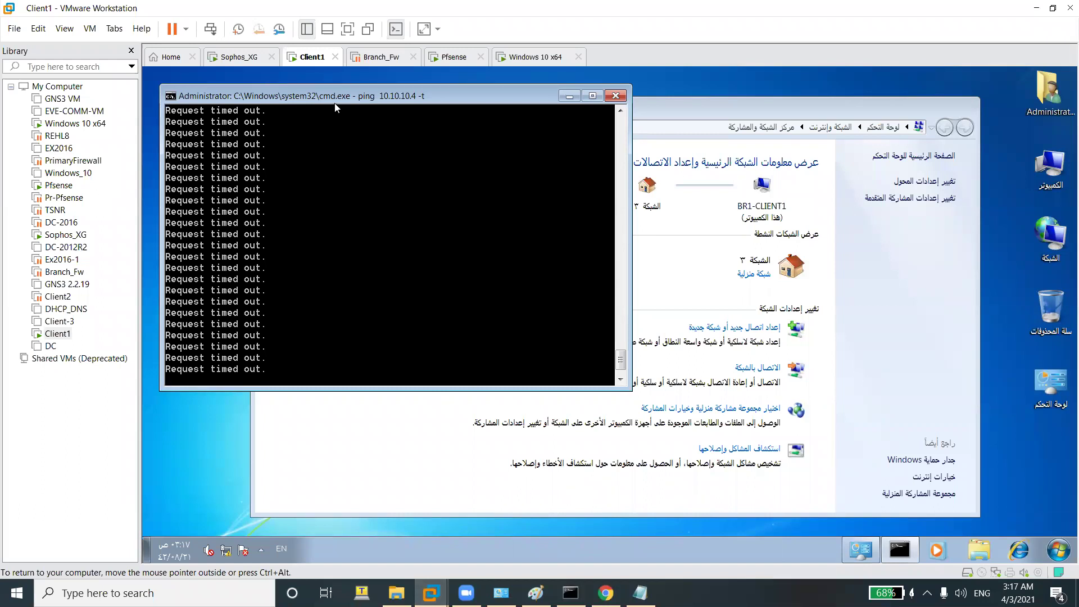
pyautogui.moveTo(335, 99); pyautogui.dragTo(459, 148)
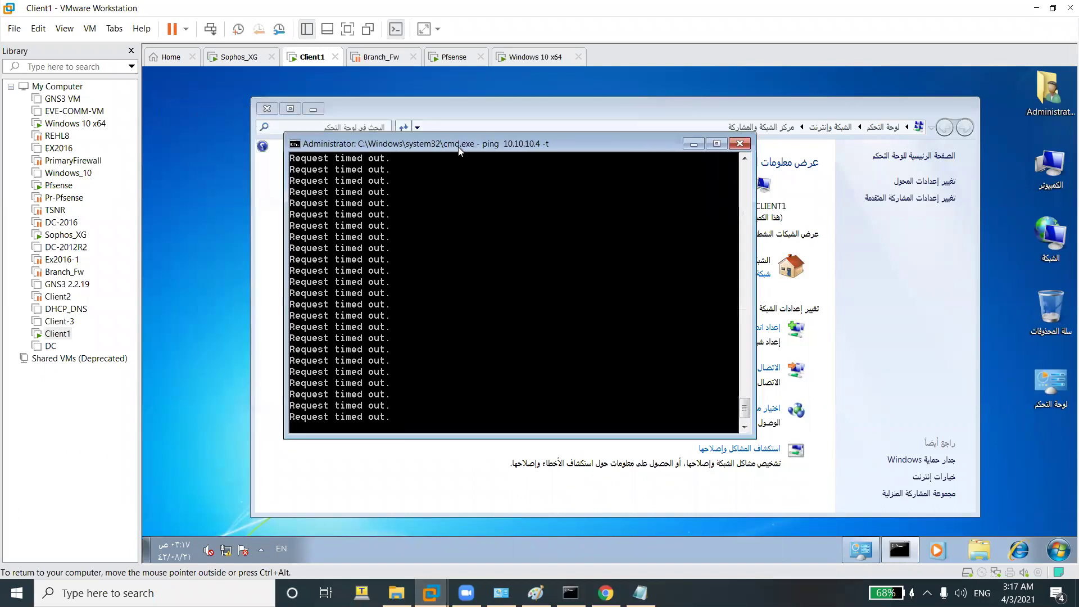
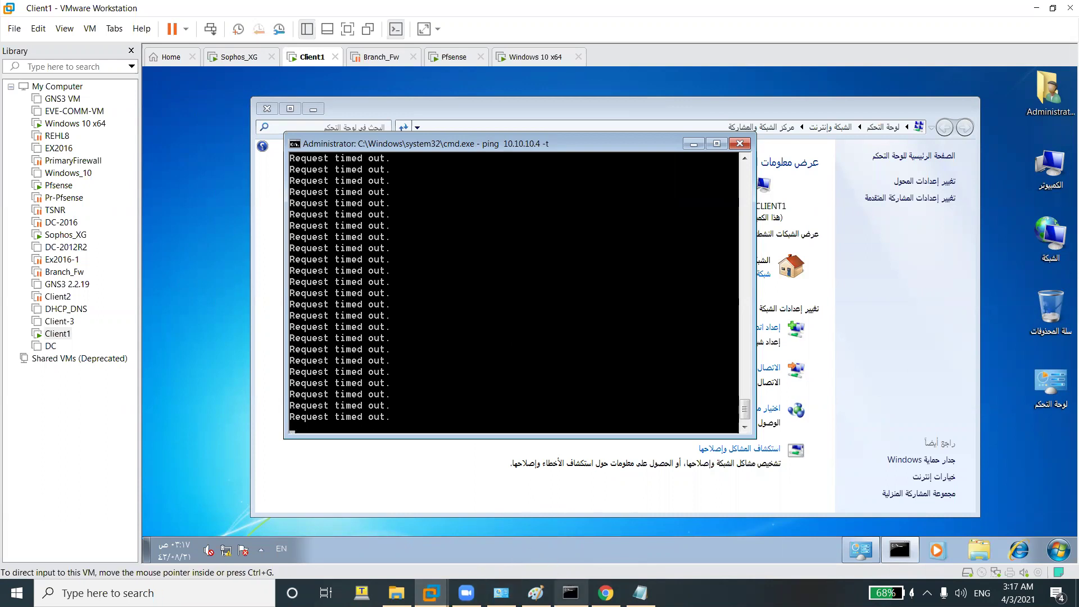
pyautogui.click(570, 593)
pyautogui.click(571, 593)
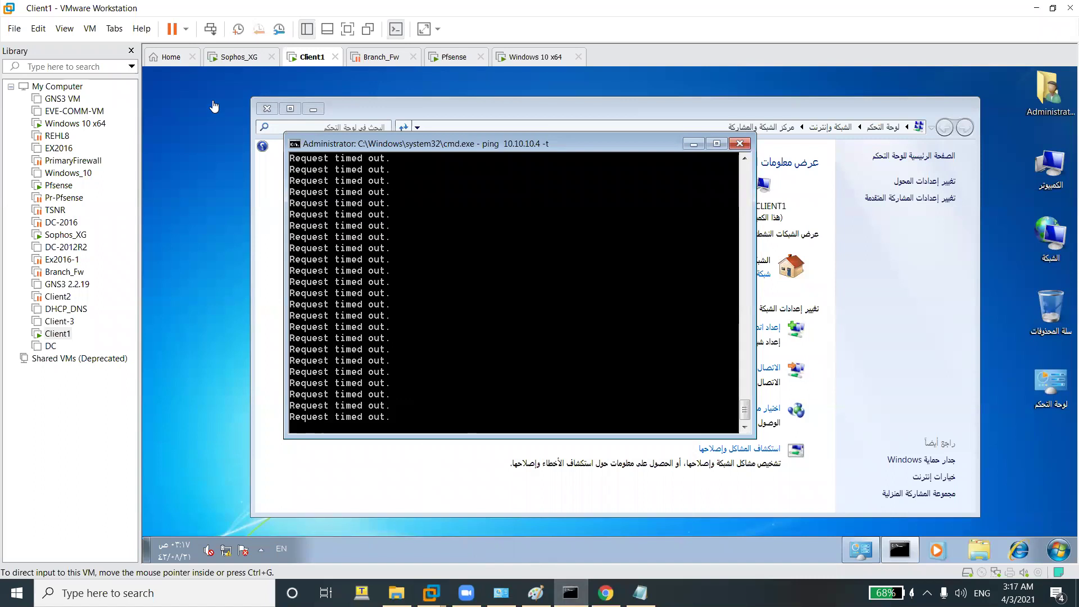
# Leave the network configuration menu on the Sophos_XG machine and open the Device Console.
pyautogui.click(227, 57)
pyautogui.click(488, 304)
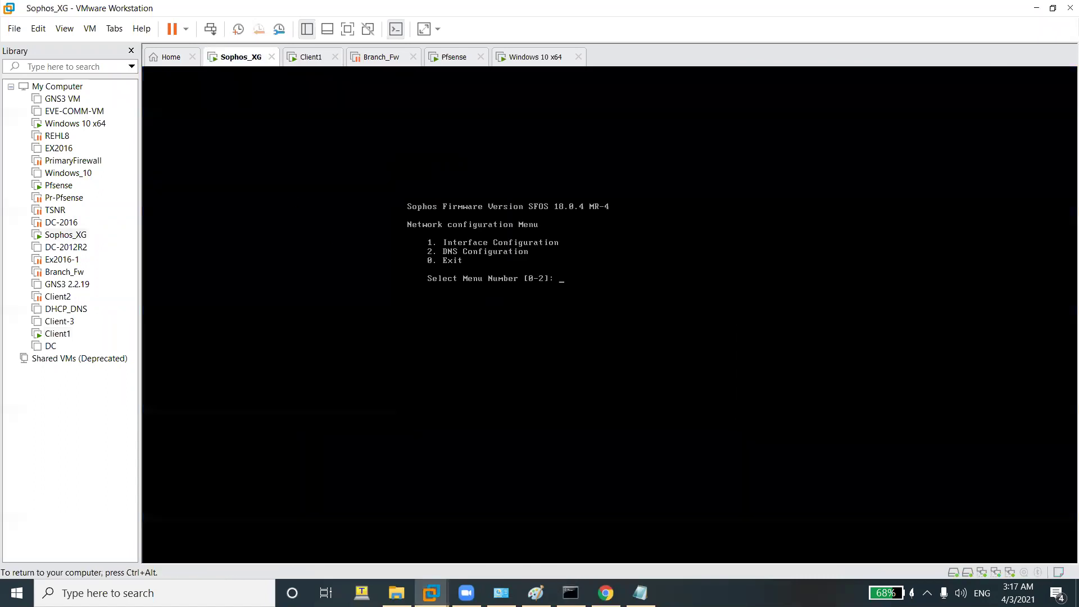
pyautogui.press('Return')
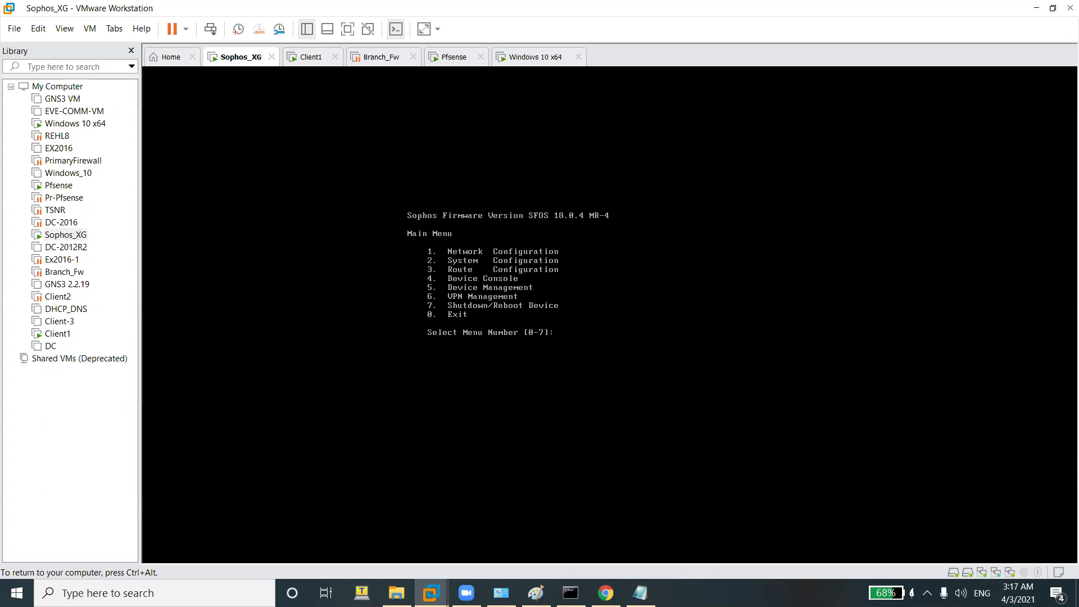
pyautogui.write('4')
pyautogui.press('Return')
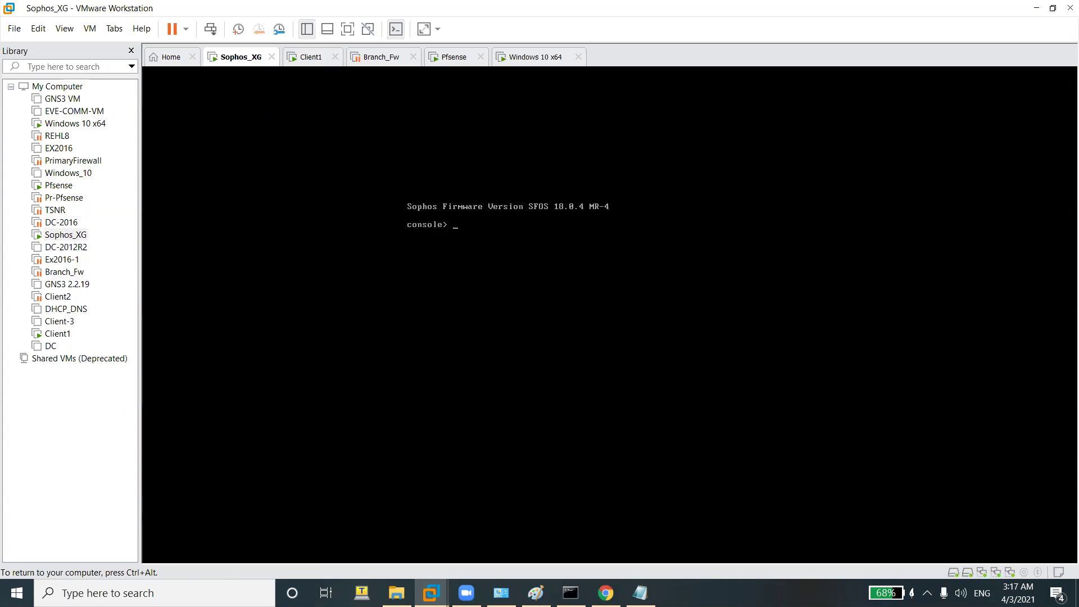
# Display the firewall's routing precedence with the console command system route_precedence show.
pyautogui.write('system ro')
pyautogui.press('Tab')
pyautogui.write('show')
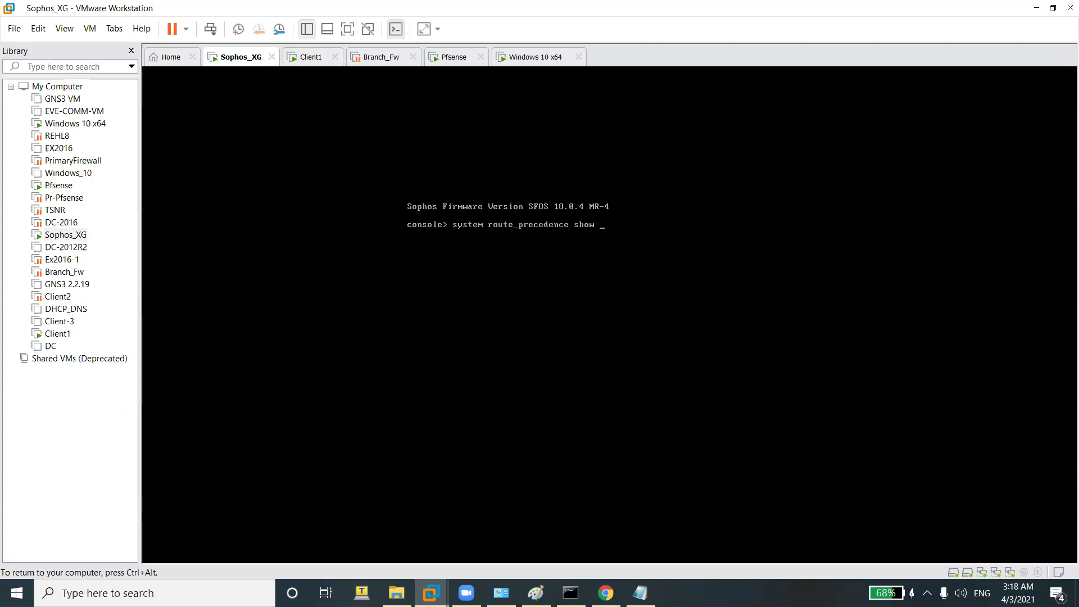
pyautogui.press('Return')
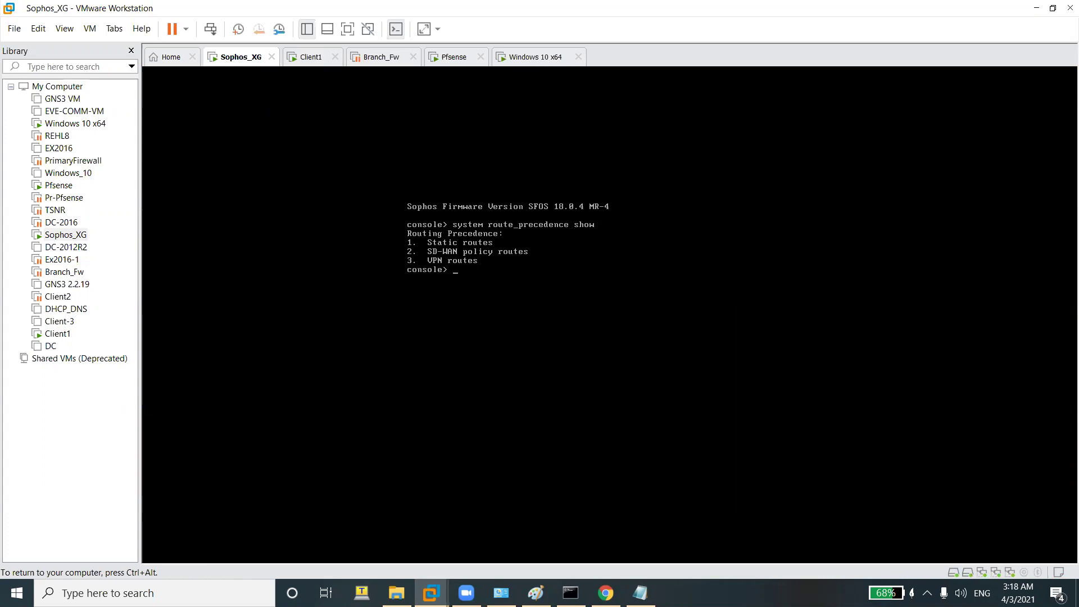
# Change the routing precedence with system route_precedence set sdwan_policyroute vpn static, and release input from the virtual machine.
pyautogui.write('system ro')
pyautogui.press('Tab')
pyautogui.write('set sd')
pyautogui.press('Tab')
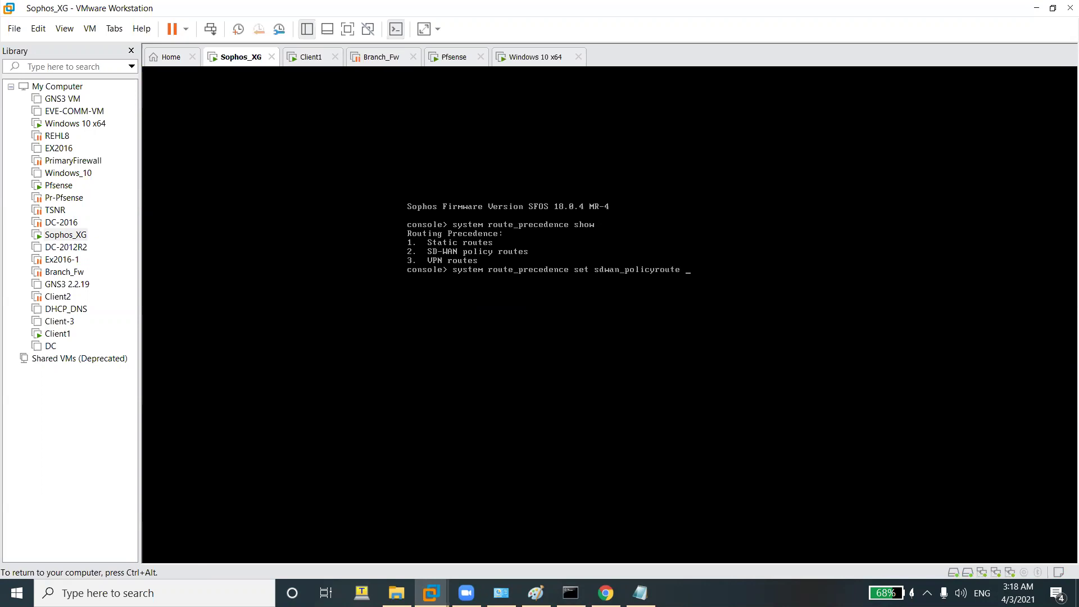
pyautogui.write('static')
pyautogui.press('BackSpace')
pyautogui.press('BackSpace')
pyautogui.press('BackSpace')
pyautogui.write('tatic')
pyautogui.press('Return')
pyautogui.press('Return')
pyautogui.hotkey('ctrl', 'alt')
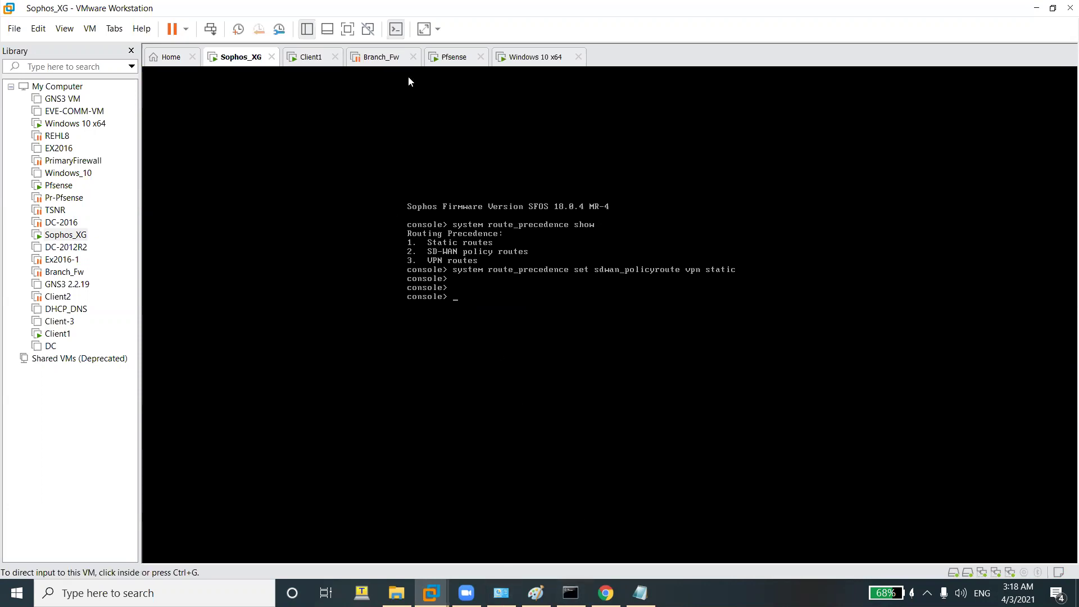
# Return to Client1 and check the ping to 10.10.10.4 under the new routing precedence.
pyautogui.click(313, 66)
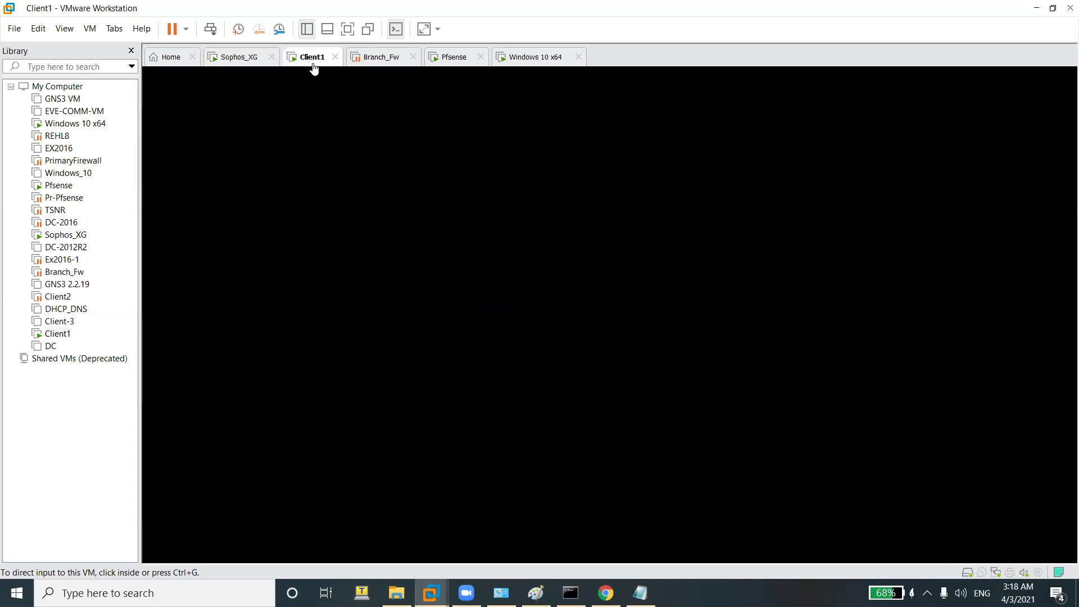
pyautogui.click(444, 271)
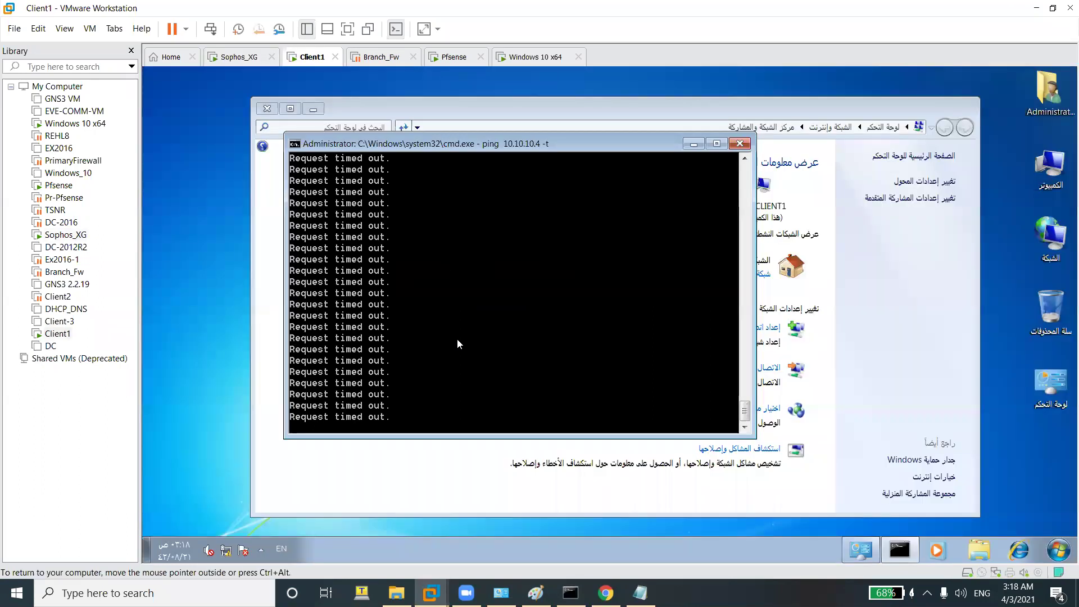
# Stop the running ping on Client1 and start a fresh continuous ping to 10.10.10.4.
pyautogui.hotkey('ctrl', 'c')
pyautogui.press('Up')
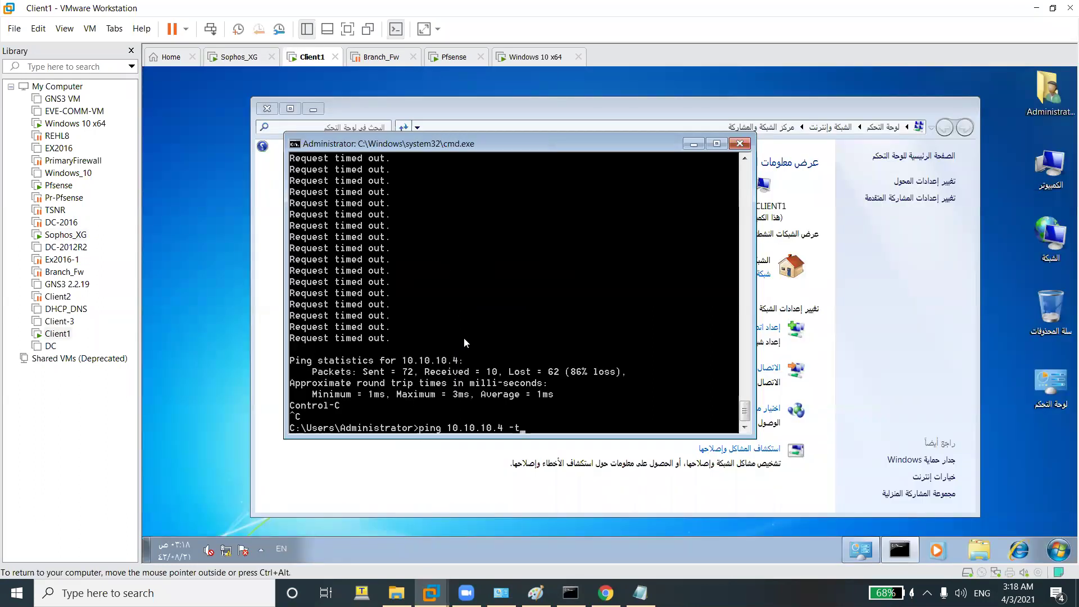
pyautogui.press('Return')
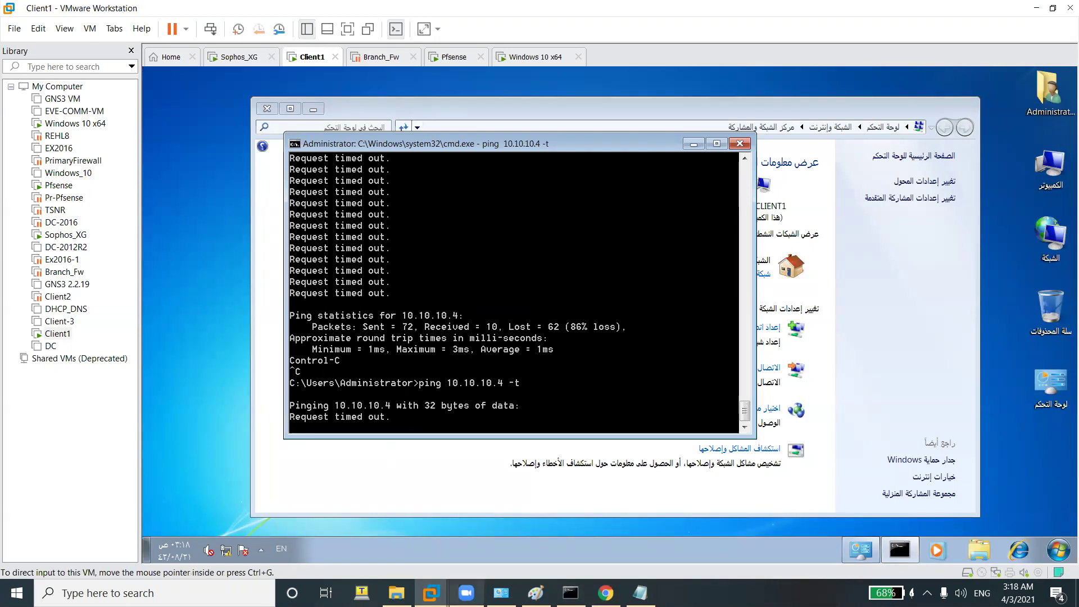
# In the Sophos web console in Chrome, open the IPSEC SD-WAN policy route for editing, then review and re-save its My_Network and remote_Network address definitions.
pyautogui.click(606, 593)
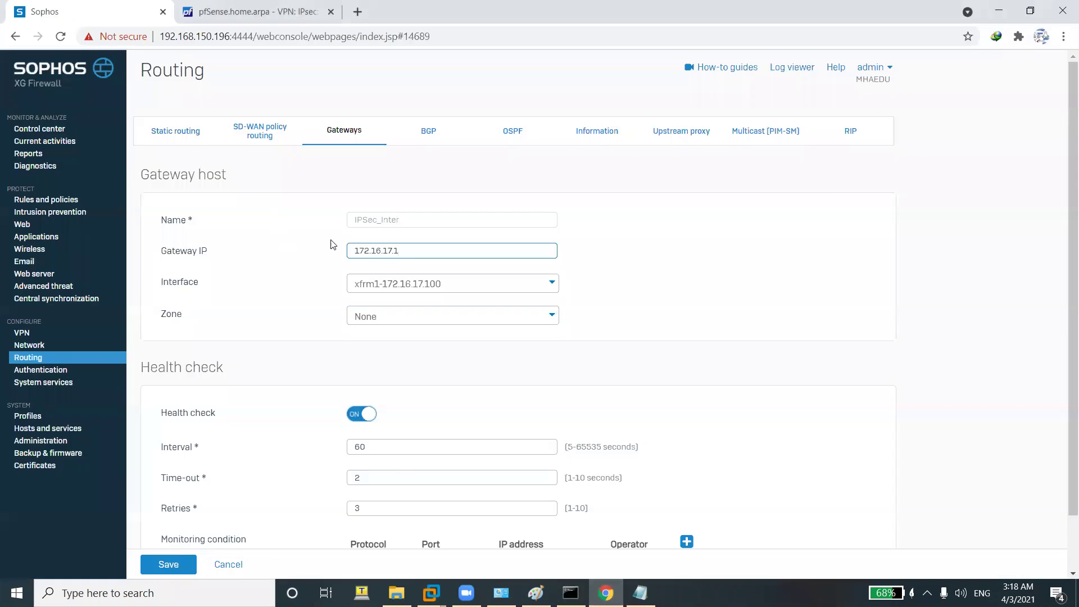
pyautogui.click(352, 139)
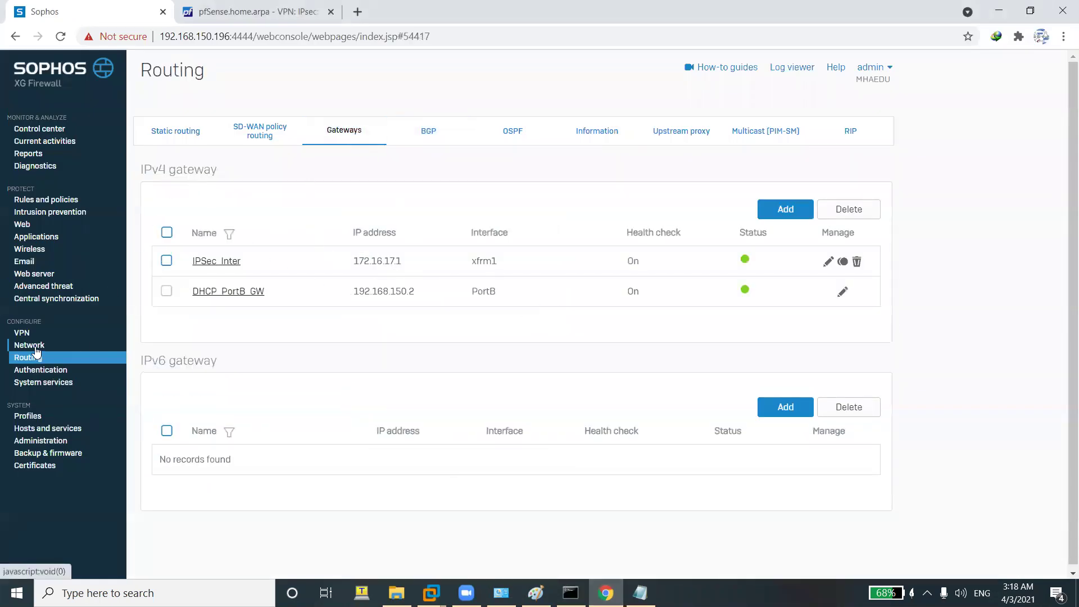
pyautogui.click(259, 131)
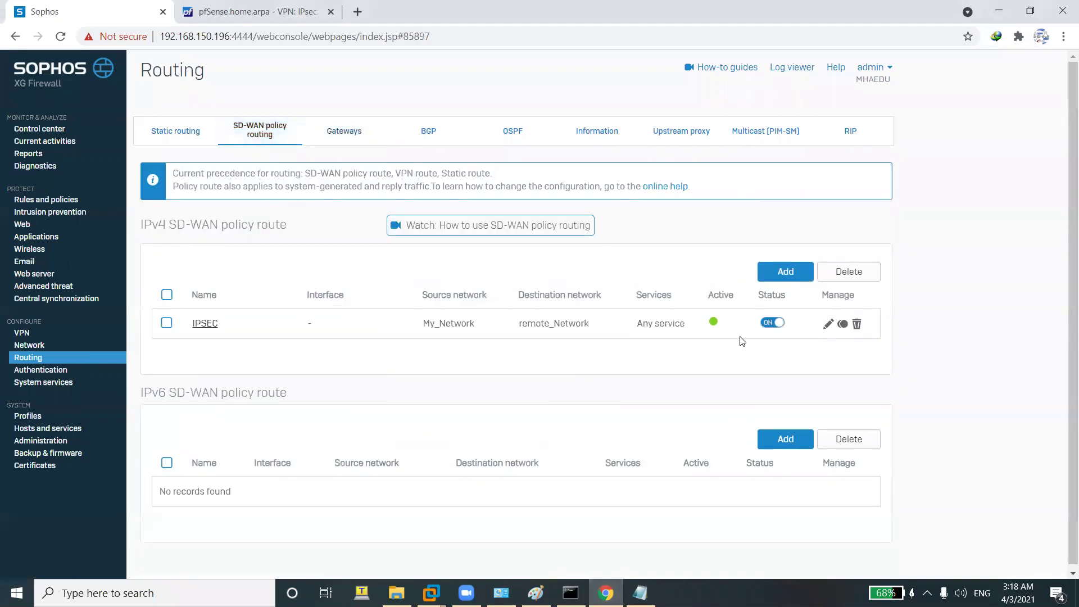
pyautogui.click(828, 323)
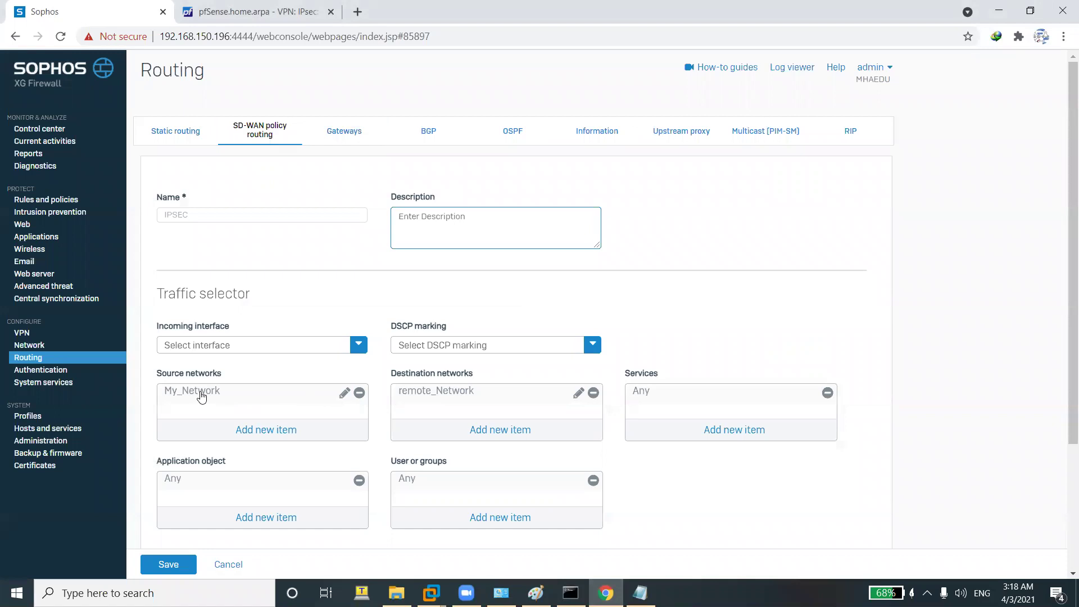
pyautogui.click(344, 392)
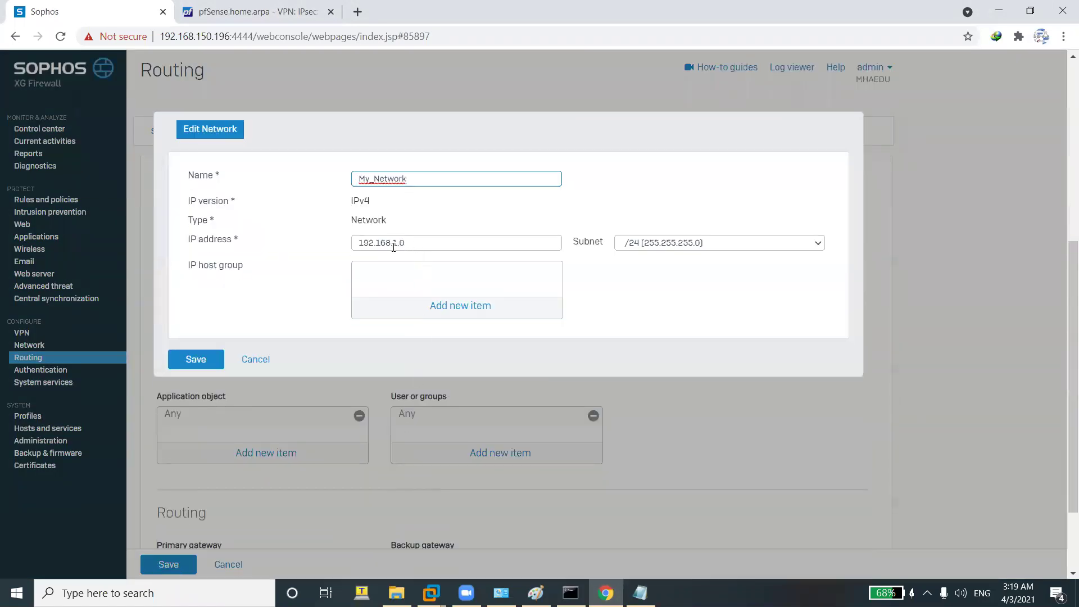
pyautogui.click(214, 358)
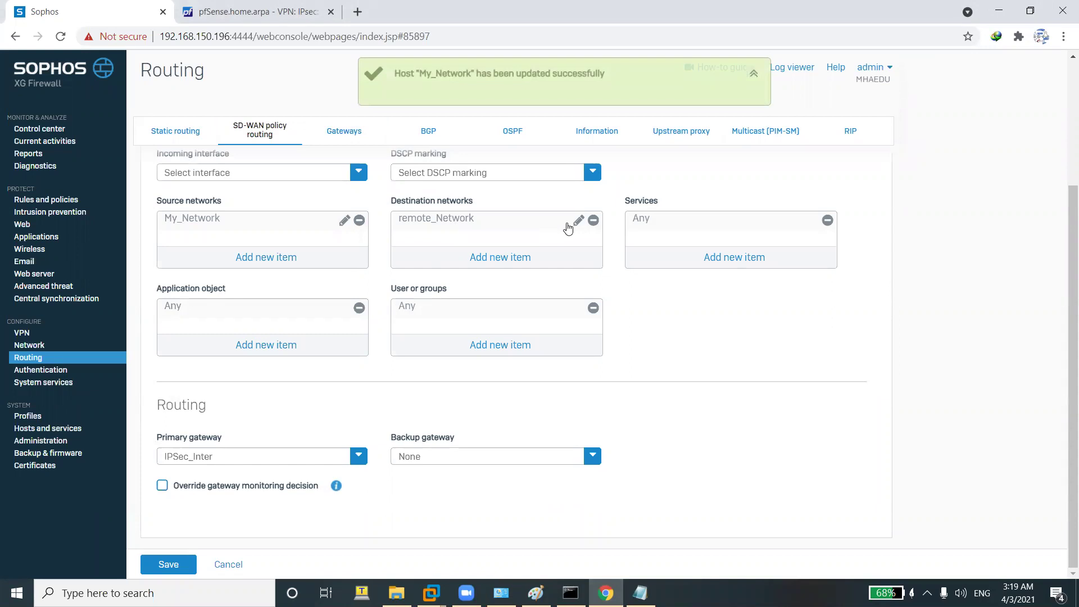
pyautogui.click(577, 223)
pyautogui.press('Tab')
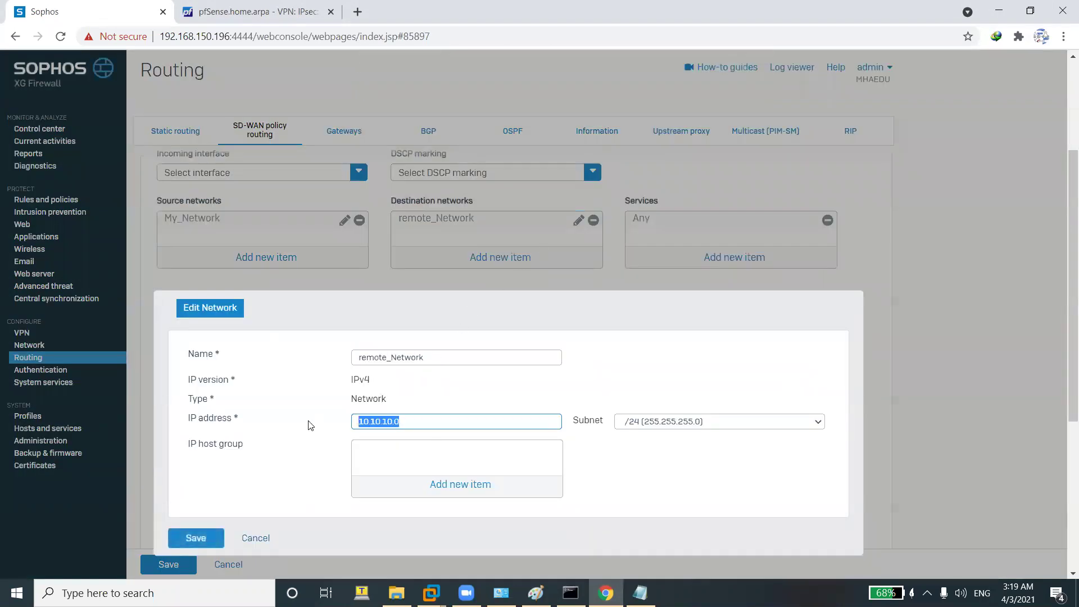
pyautogui.click(178, 538)
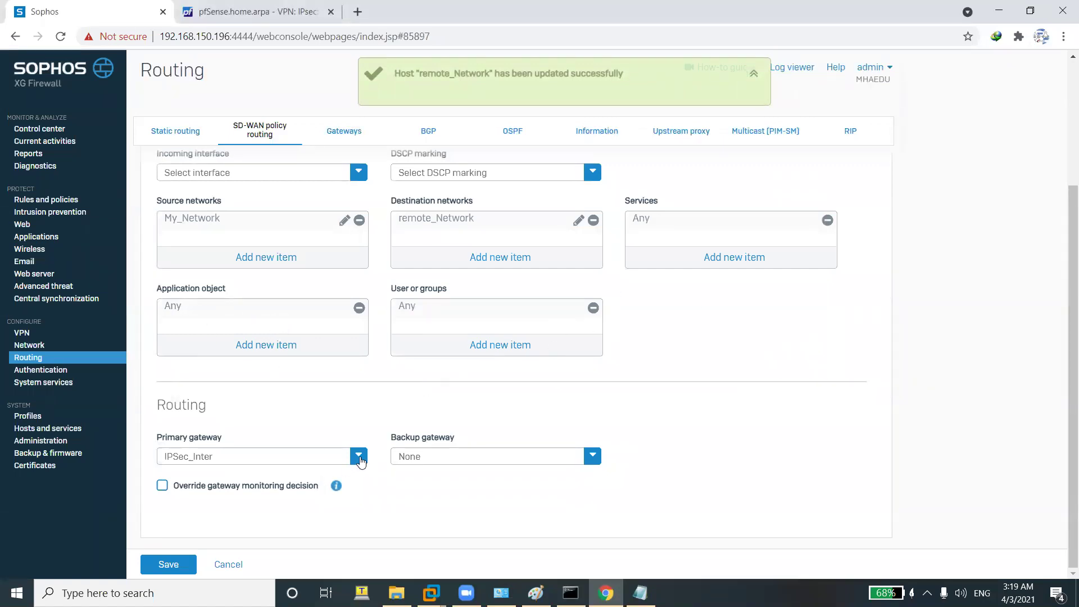
# Choose IPSec_Inter as the policy route's primary gateway, enable Override gateway monitoring decision, and save the route.
pyautogui.click(359, 456)
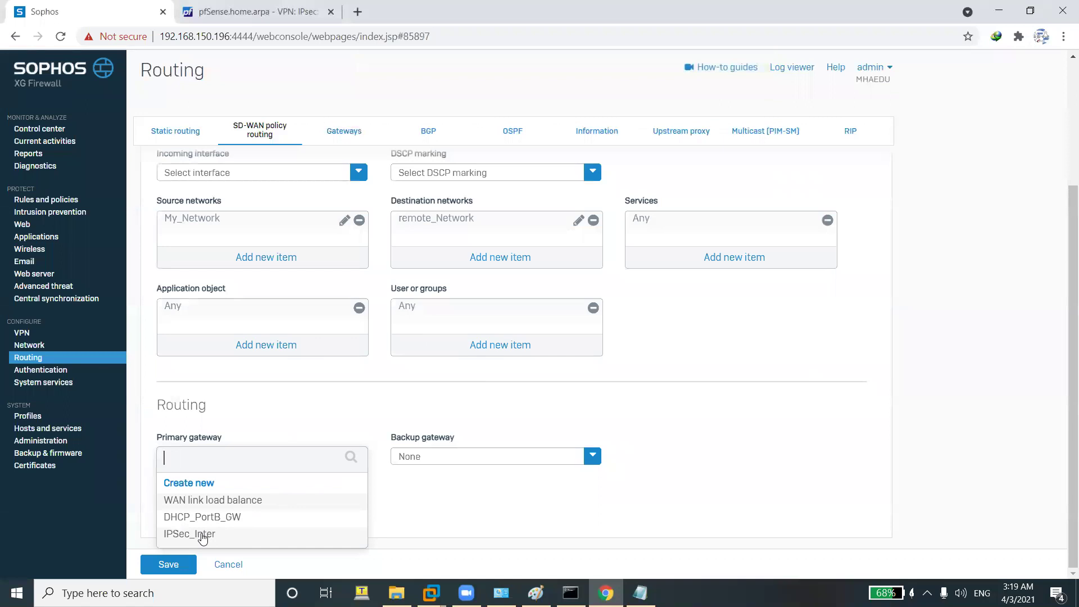
pyautogui.click(204, 537)
pyautogui.click(185, 489)
pyautogui.click(181, 564)
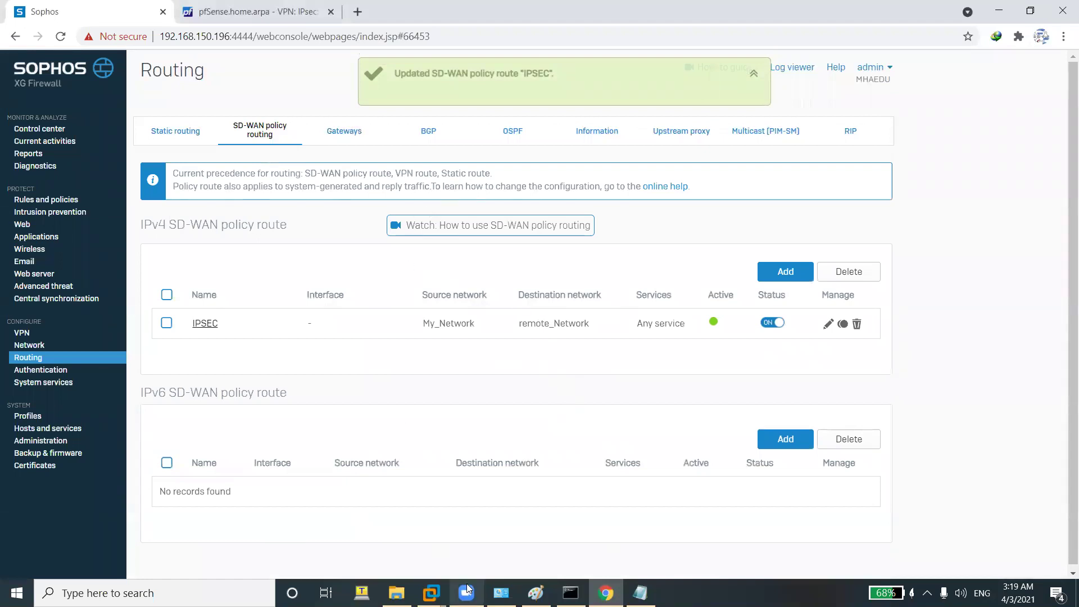
# Switch to the Client1 machine in VMware Workstation and restart the continuous ping to 10.10.10.4.
pyautogui.moveTo(431, 592)
pyautogui.click(680, 507)
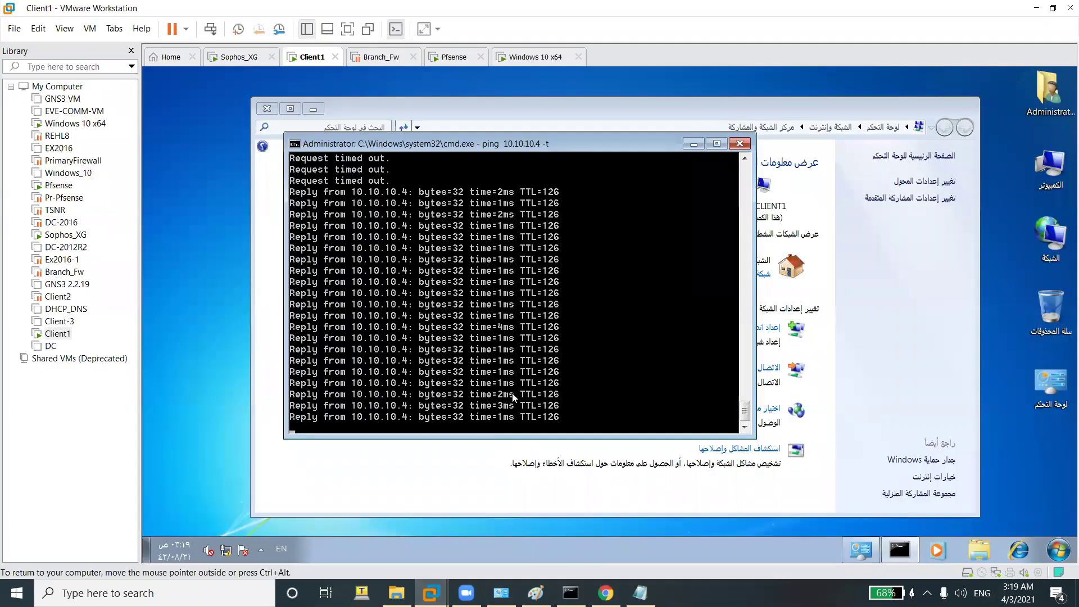
pyautogui.hotkey('ctrl', 'c')
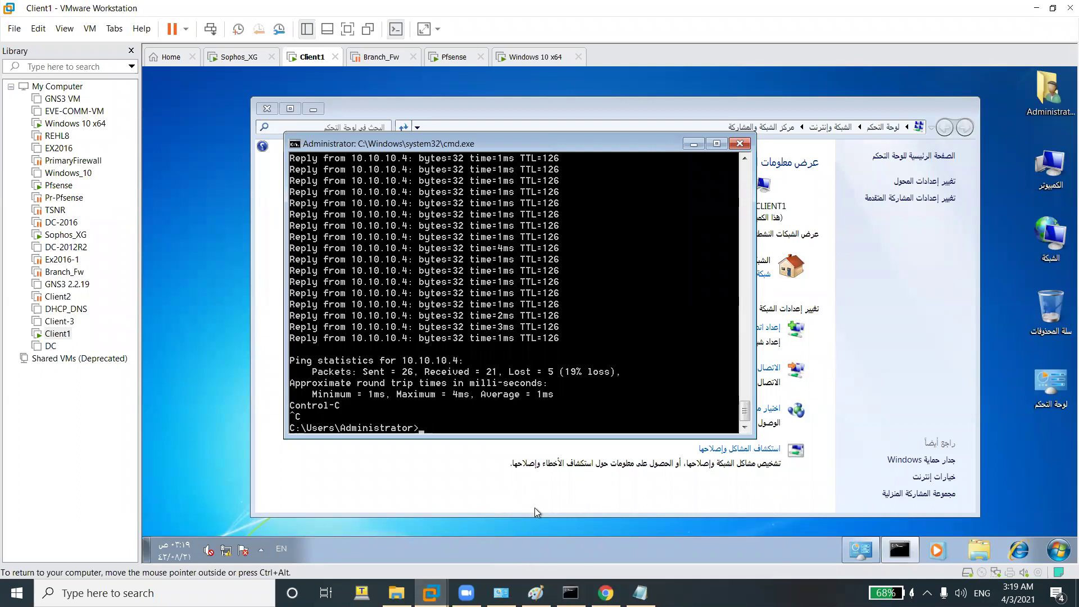
pyautogui.press('Up')
pyautogui.press('Return')
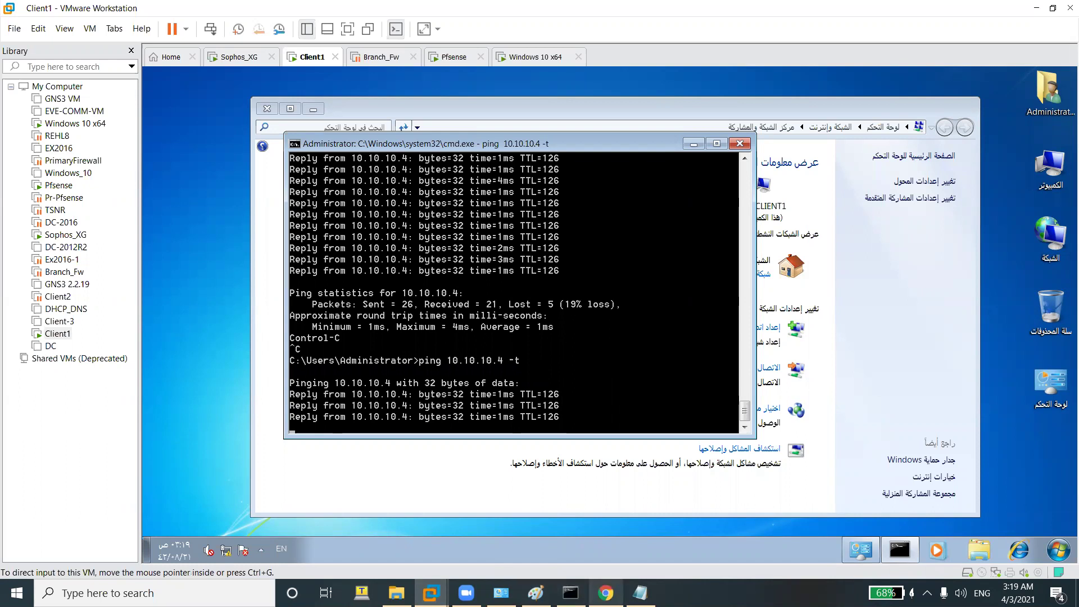
# Return to the Sophos web console in Chrome, disable Override gateway monitoring decision on the IPSEC SD-WAN policy route, and save it.
pyautogui.click(606, 593)
pyautogui.click(829, 321)
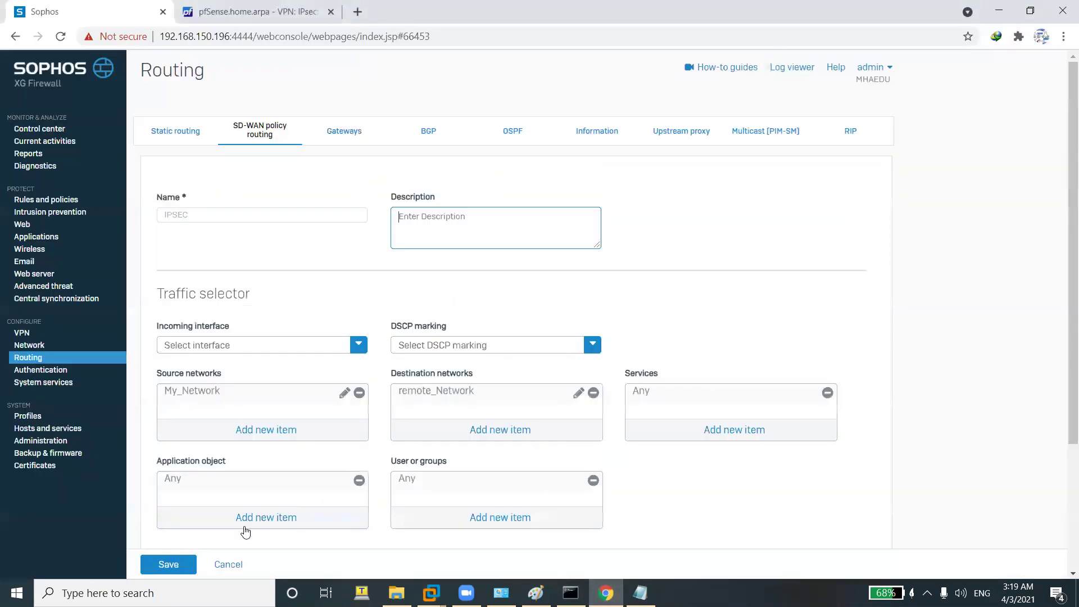
pyautogui.scroll(-3, 169, 525)
pyautogui.click(176, 487)
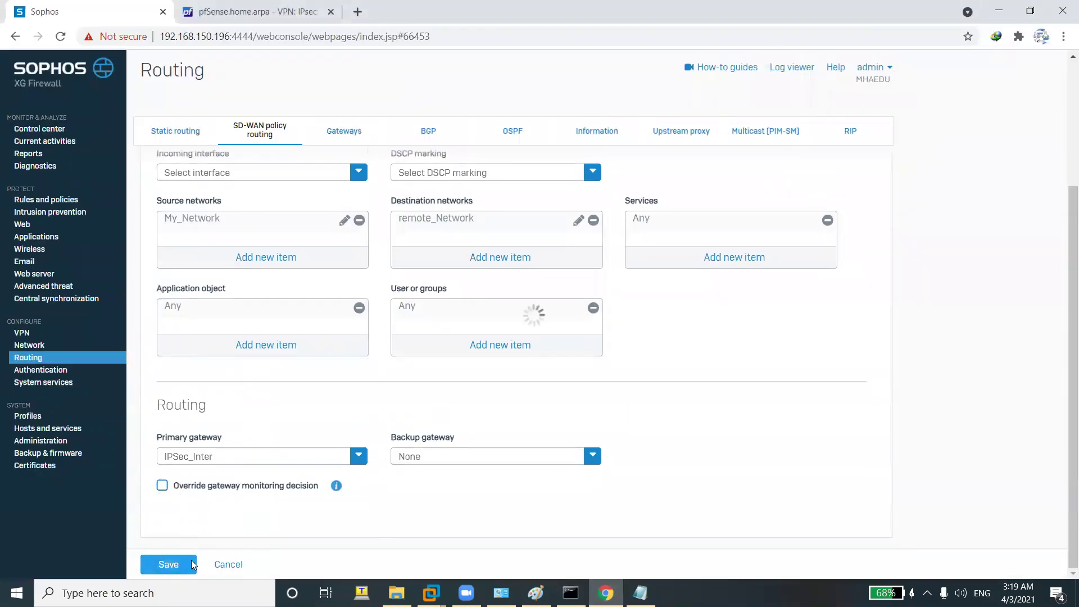
pyautogui.click(193, 564)
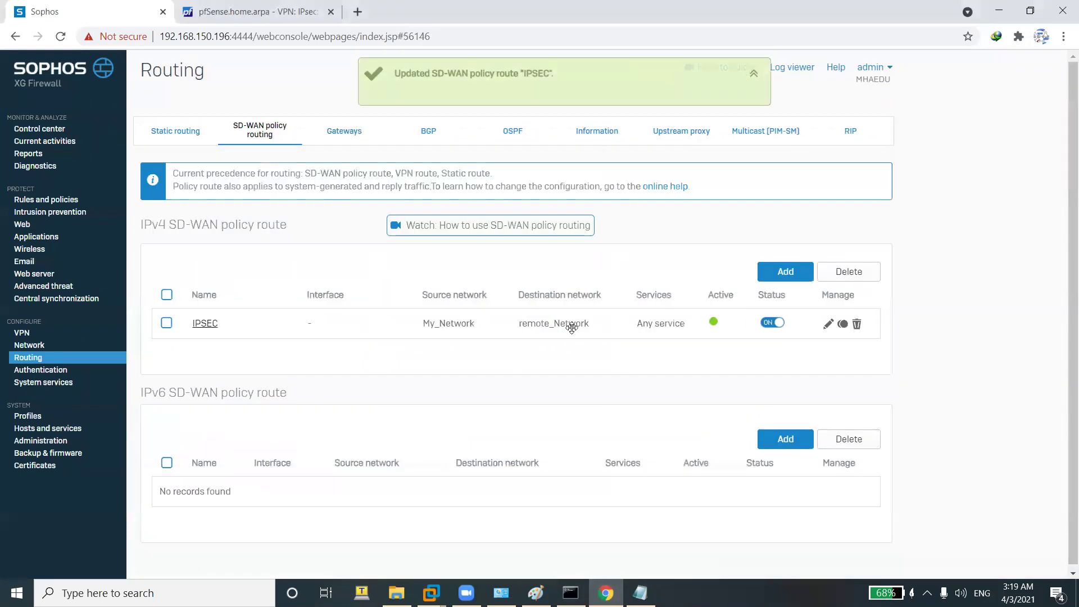
# Check the ping on Client1 in VMware Workstation, then switch to the Windows 10 x64 machine and restart its continuous ping to 192.168.1.100.
pyautogui.moveTo(431, 593)
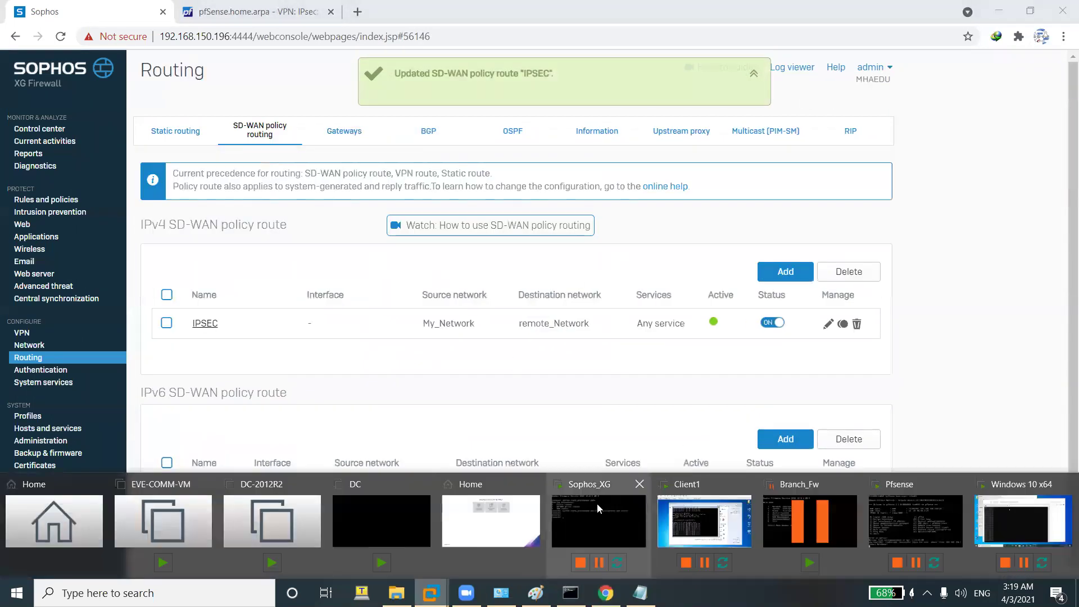
pyautogui.click(666, 507)
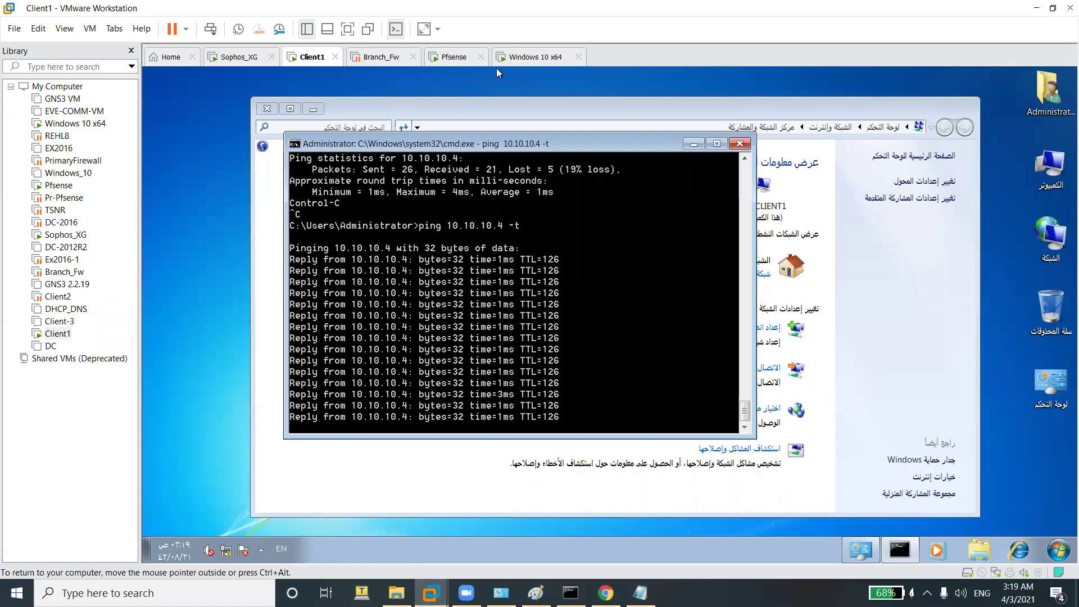
pyautogui.click(517, 58)
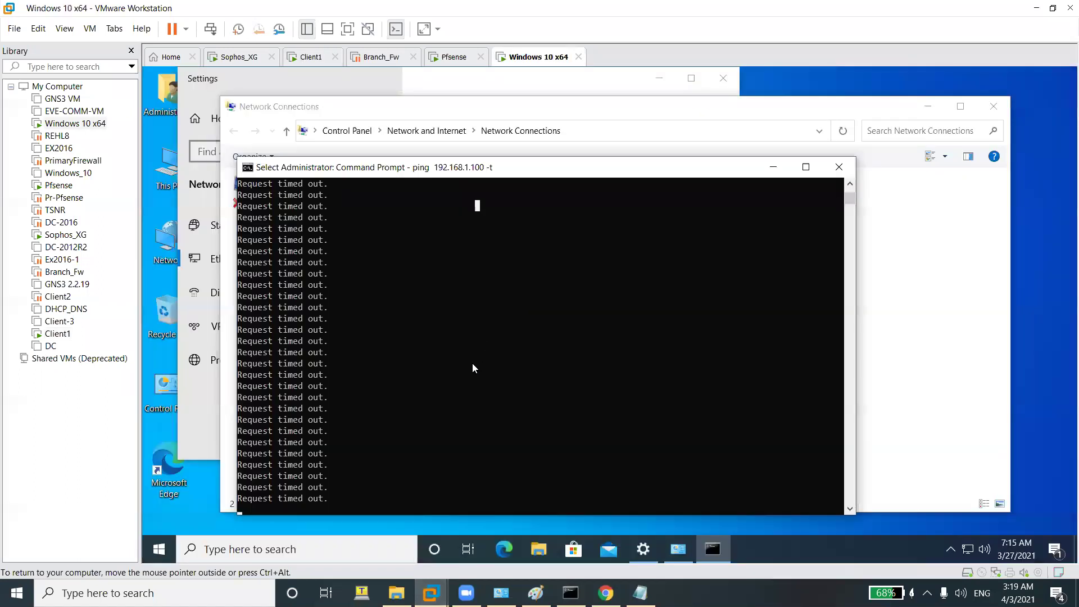
pyautogui.press('Escape')
pyautogui.hotkey('ctrl', 'c')
pyautogui.press('Up')
pyautogui.press('Return')
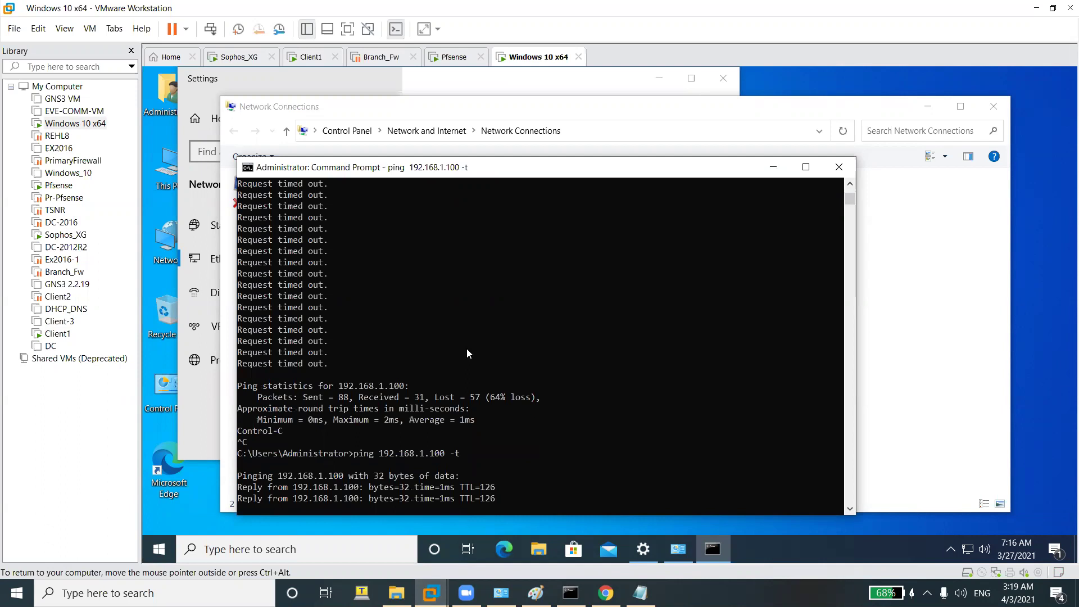
pyautogui.hotkey('ctrl', 'c')
pyautogui.press('Up')
pyautogui.press('Return')
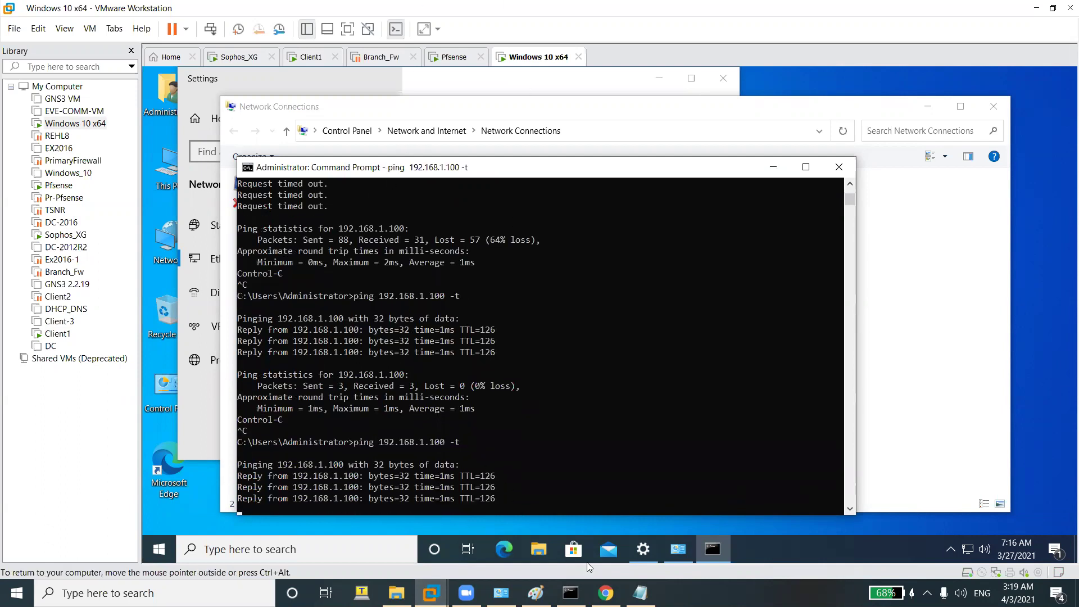
# In Chrome, review the Sophos static, SD-WAN and network interface pages alongside the pfSense IPsec tunnel list.
pyautogui.click(606, 593)
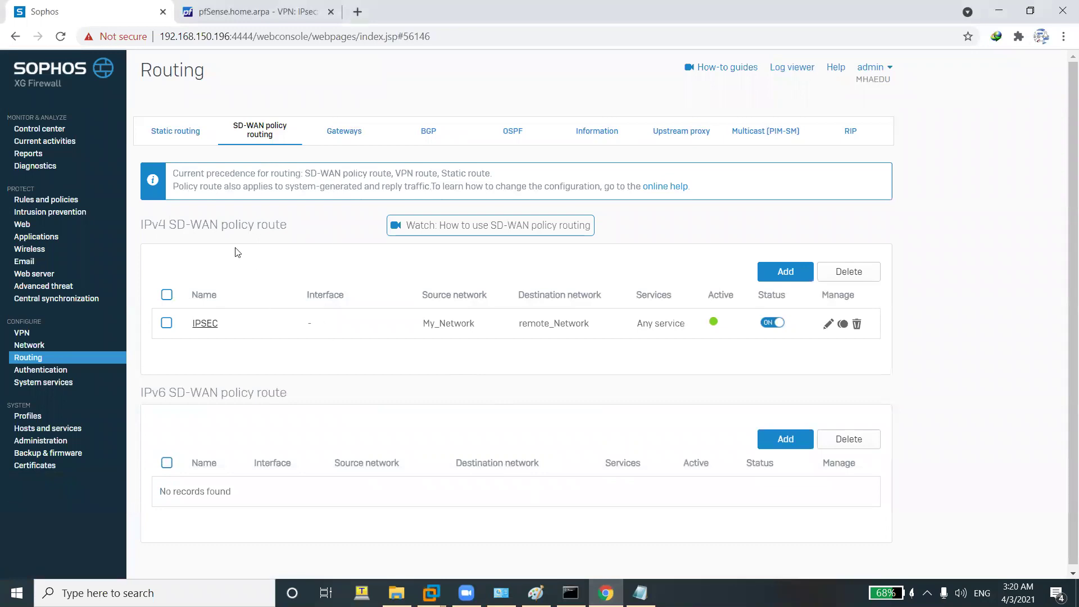
pyautogui.click(53, 358)
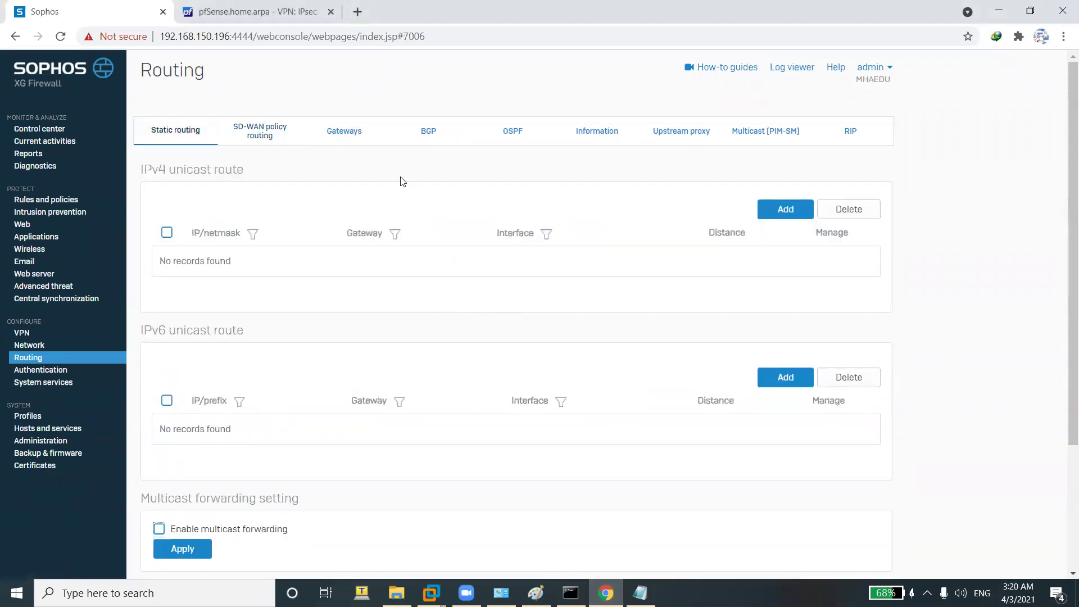
pyautogui.click(244, 139)
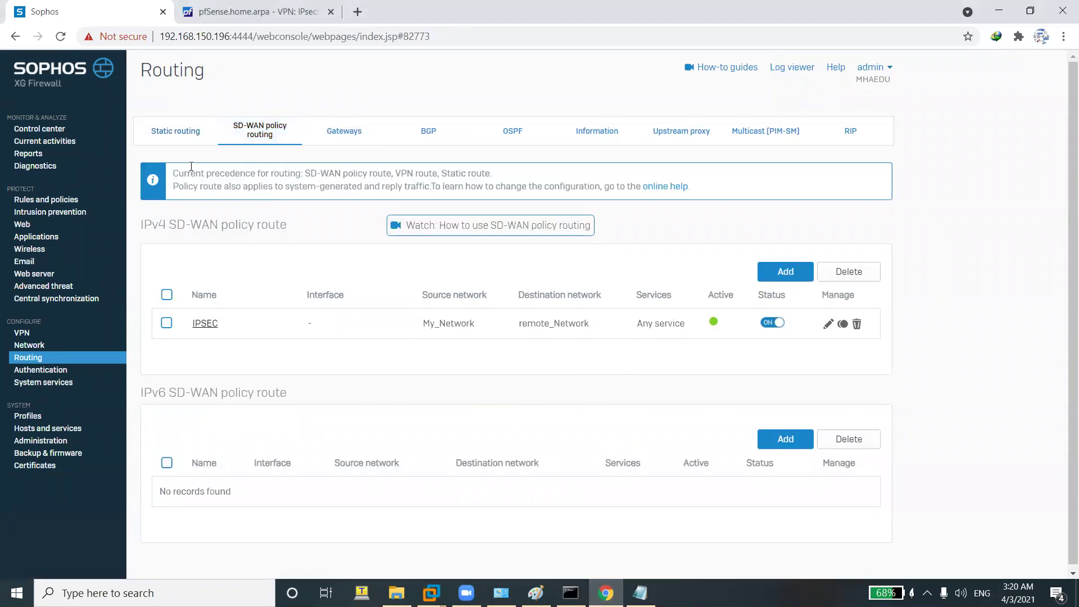
pyautogui.click(56, 358)
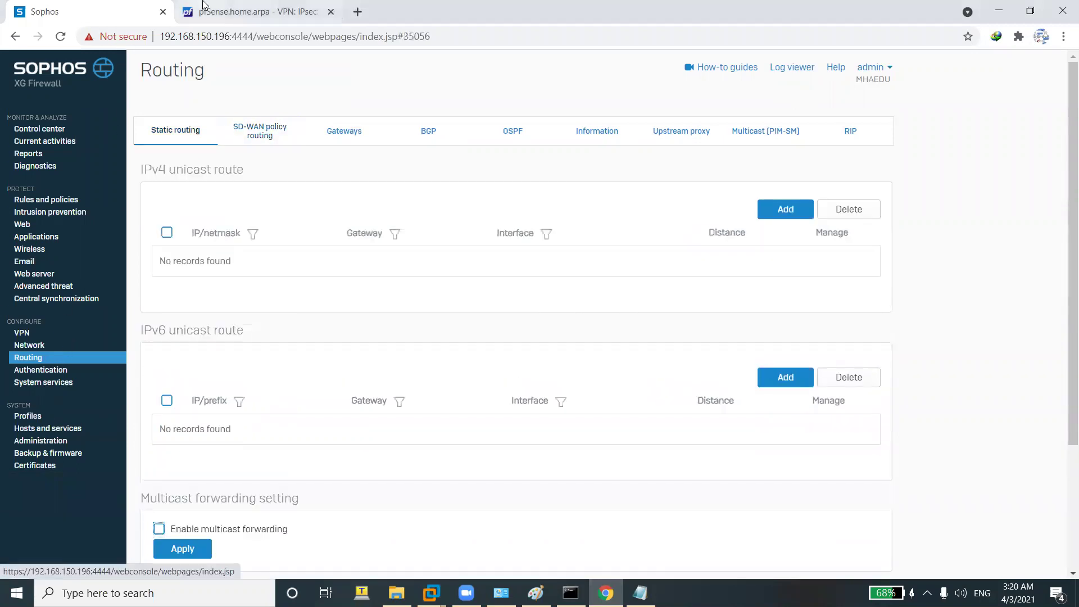
pyautogui.click(253, 12)
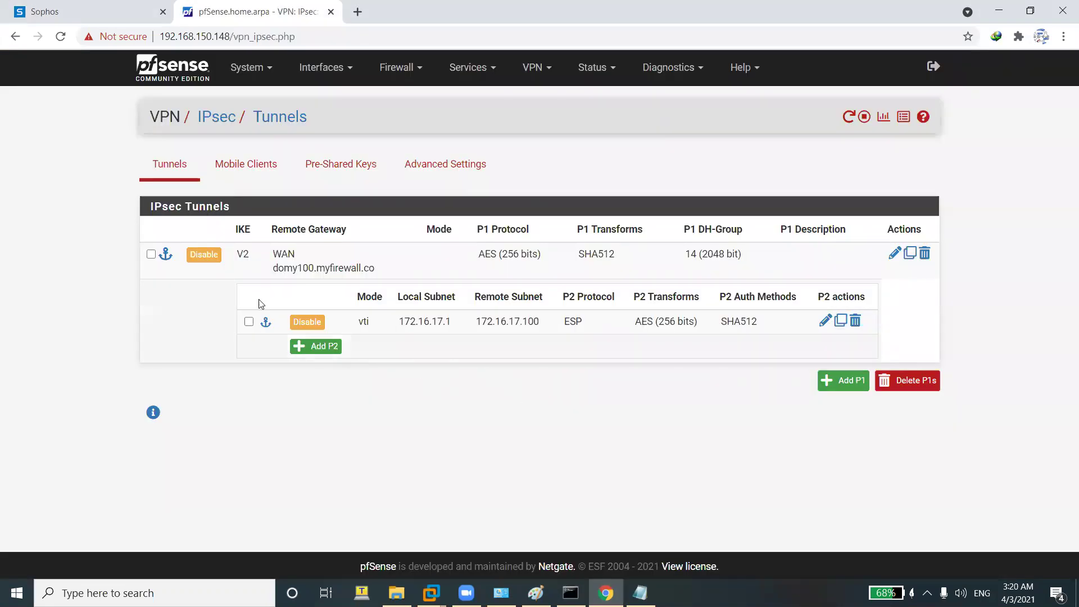
pyautogui.click(73, 12)
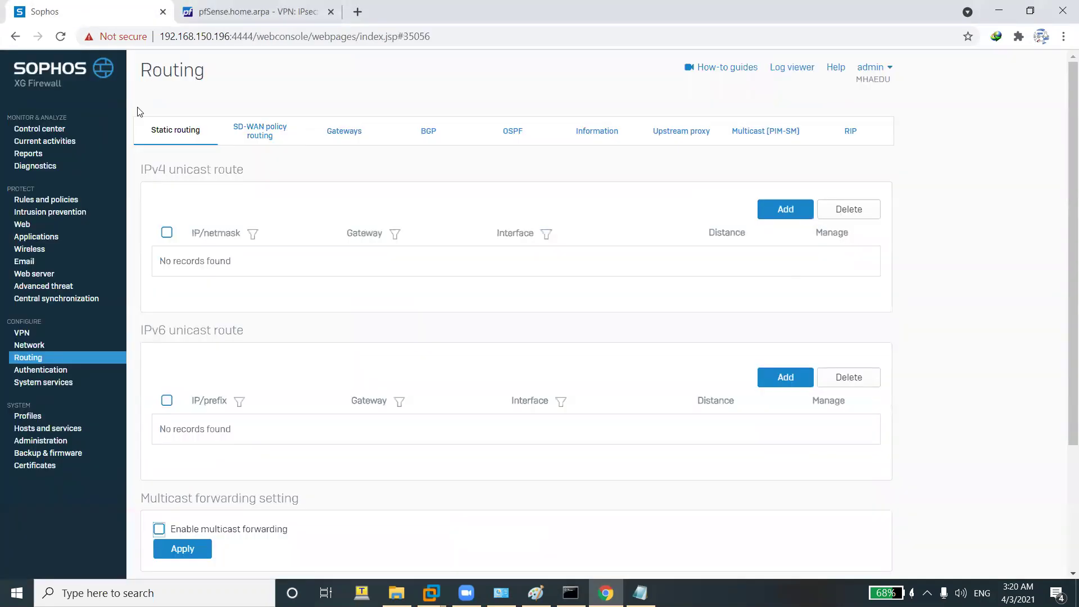
pyautogui.click(48, 364)
pyautogui.click(250, 6)
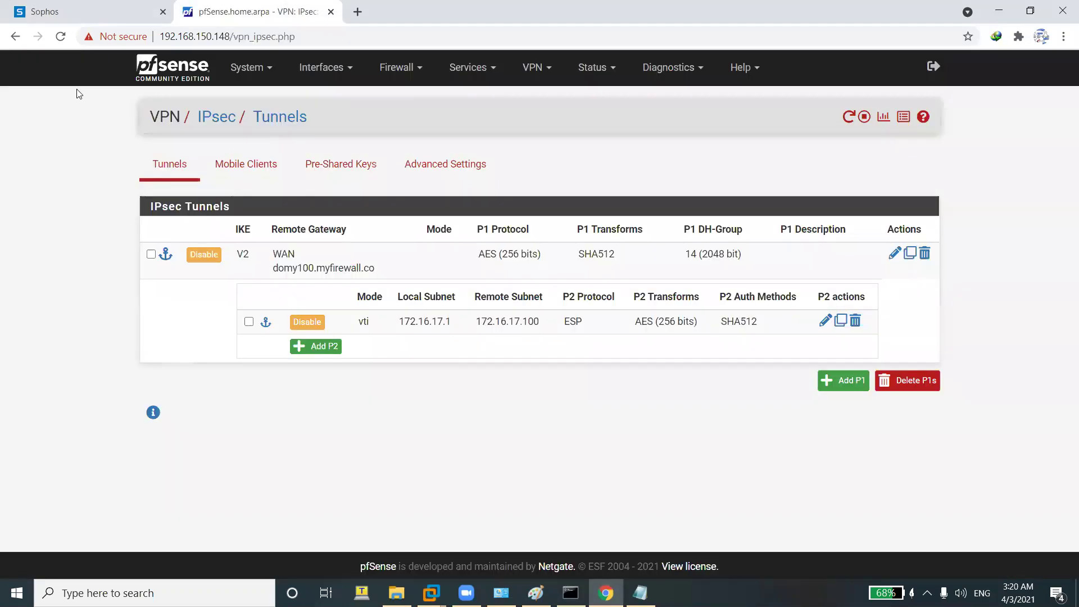
pyautogui.click(79, 17)
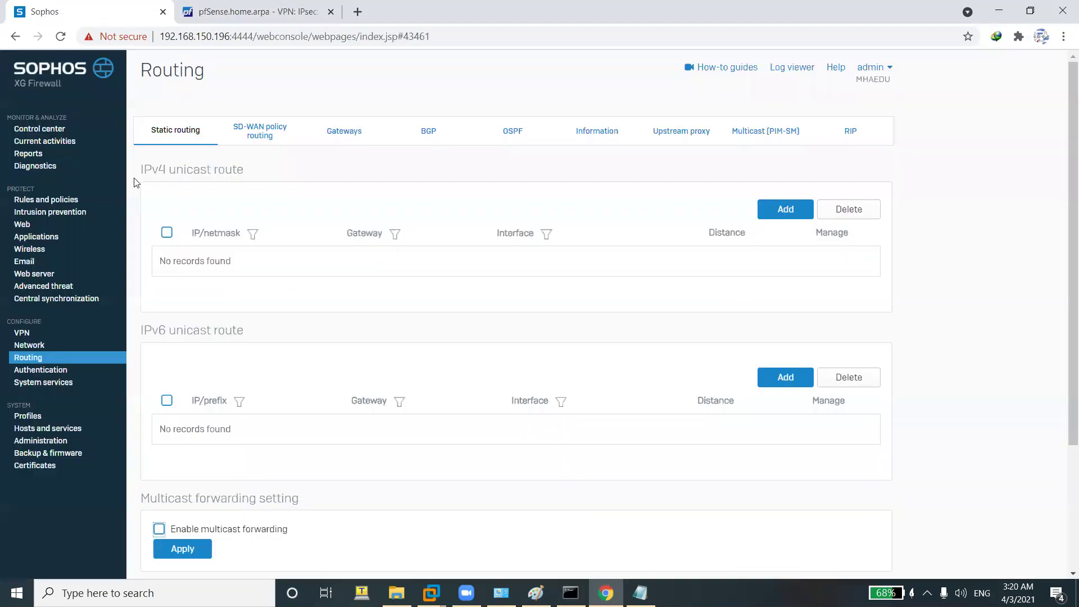
pyautogui.click(40, 361)
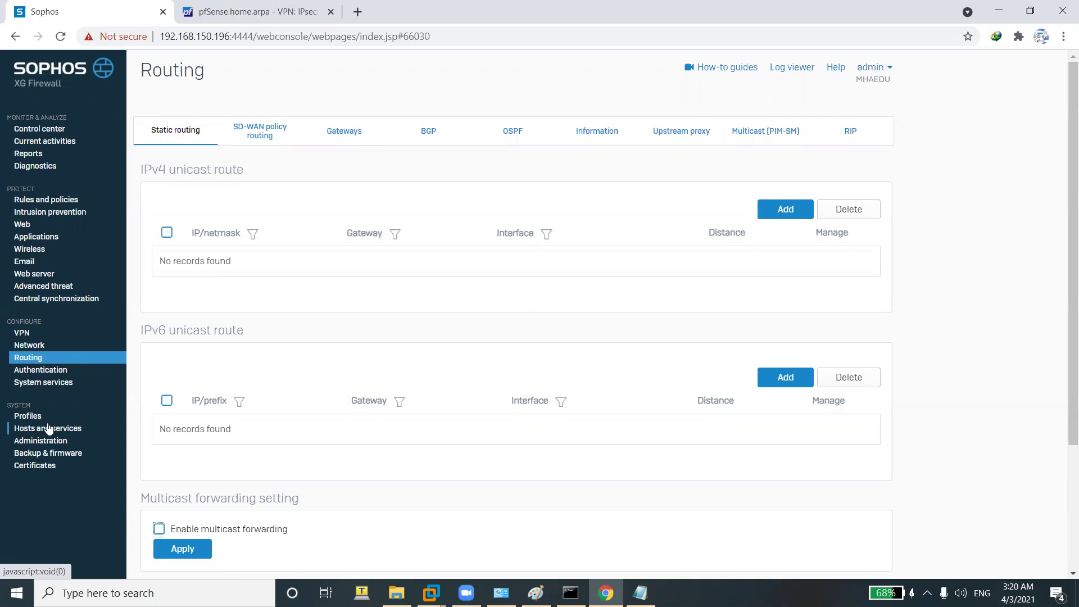
pyautogui.click(27, 347)
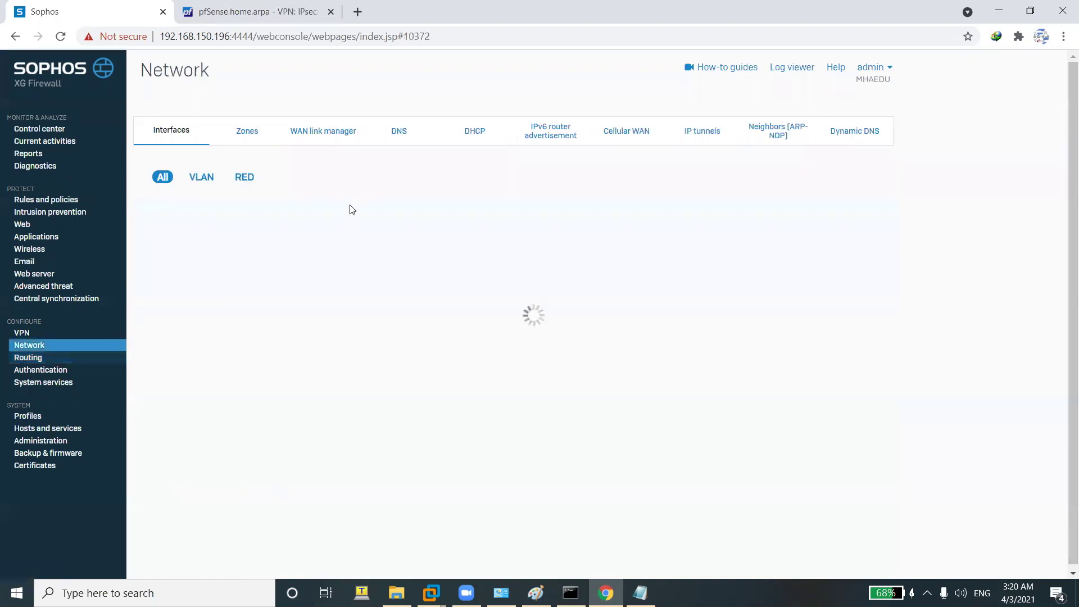
# Review the Sophos OSPF routing settings, including the fields for adding an OSPF network, without adding one.
pyautogui.click(34, 360)
pyautogui.click(514, 140)
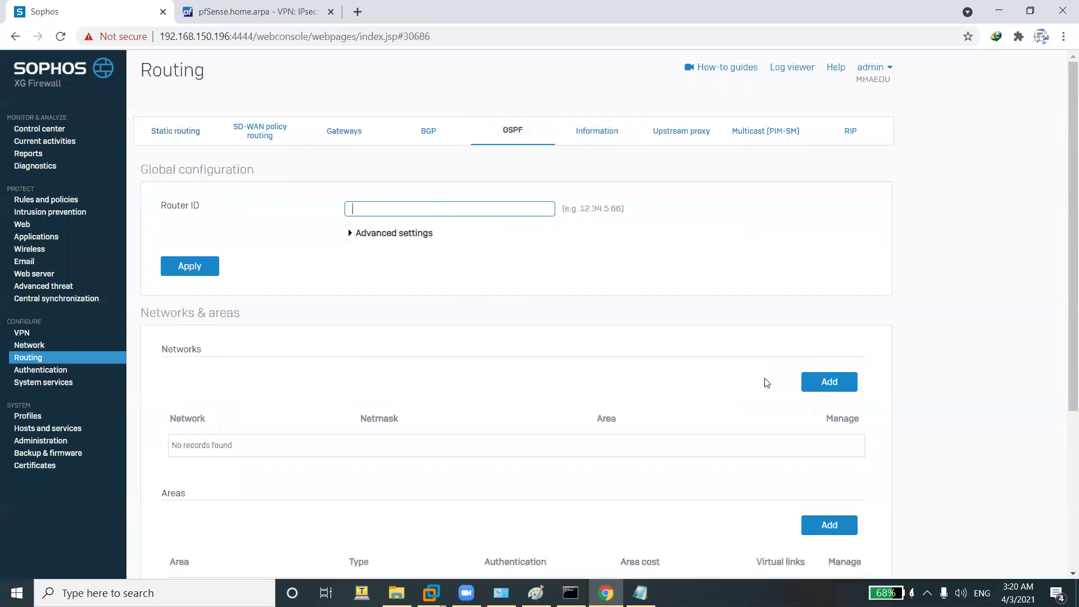
pyautogui.click(819, 387)
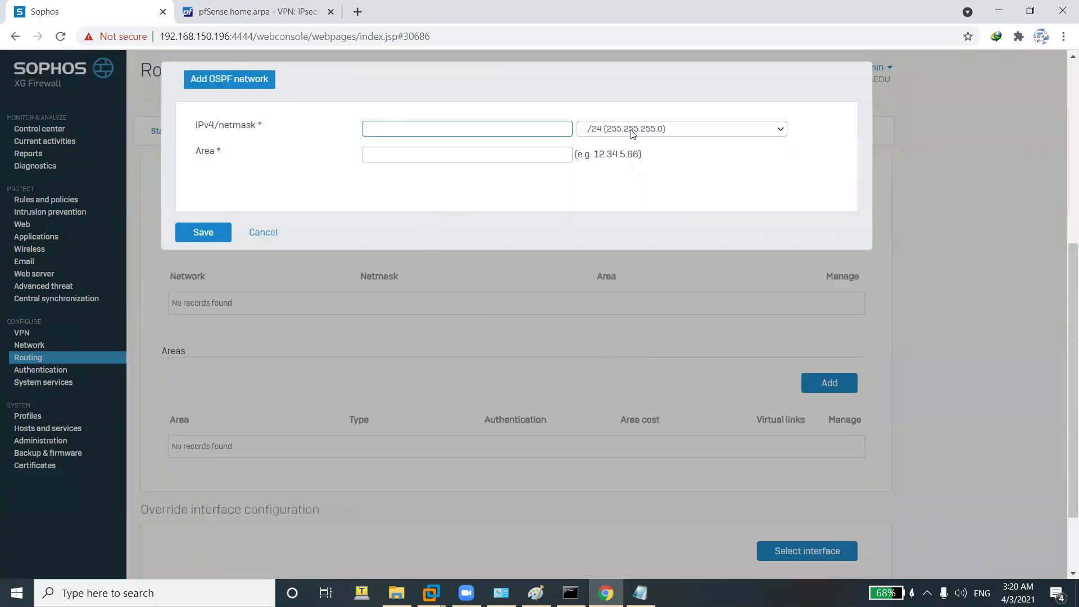
pyautogui.click(634, 131)
pyautogui.click(382, 169)
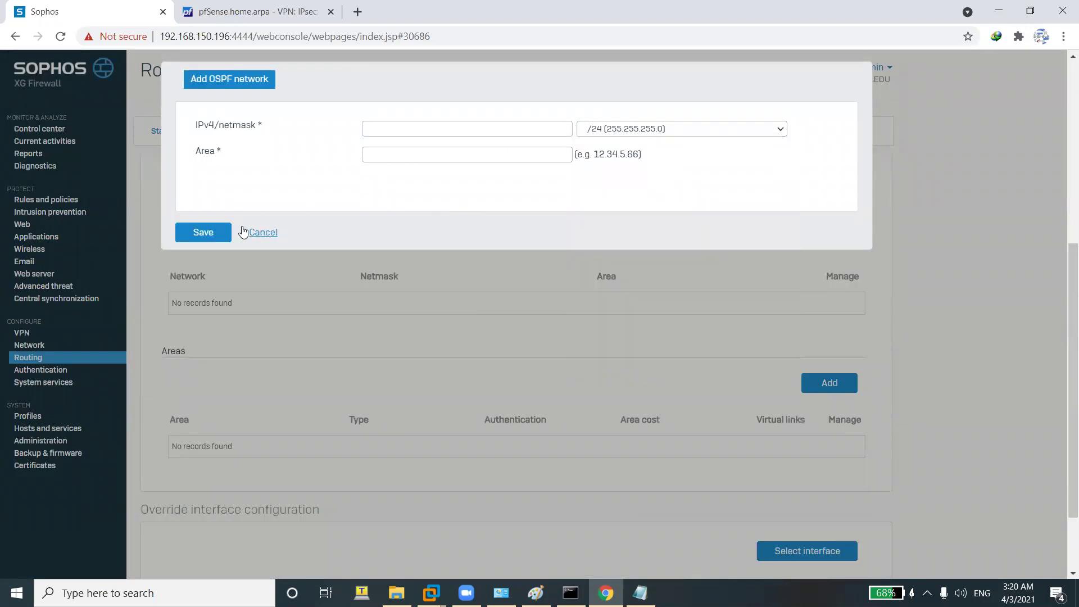
pyautogui.click(264, 236)
pyautogui.scroll(-2, 317, 317)
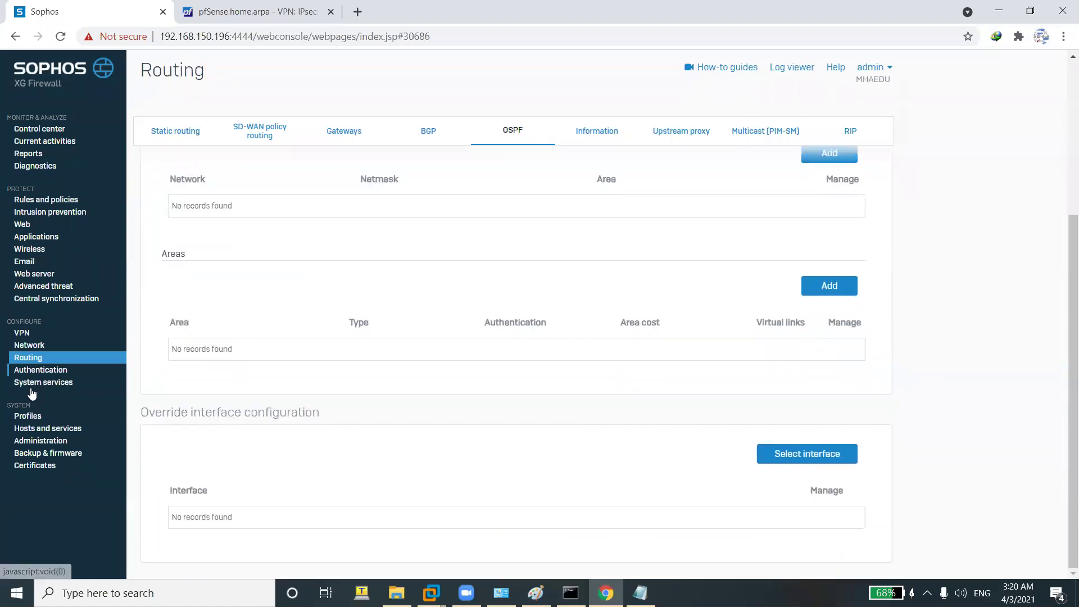
# Allow Dynamic Routing for the LAN and VPN zones in the Sophos local service ACL and apply the change despite the WAN access alert.
pyautogui.click(48, 439)
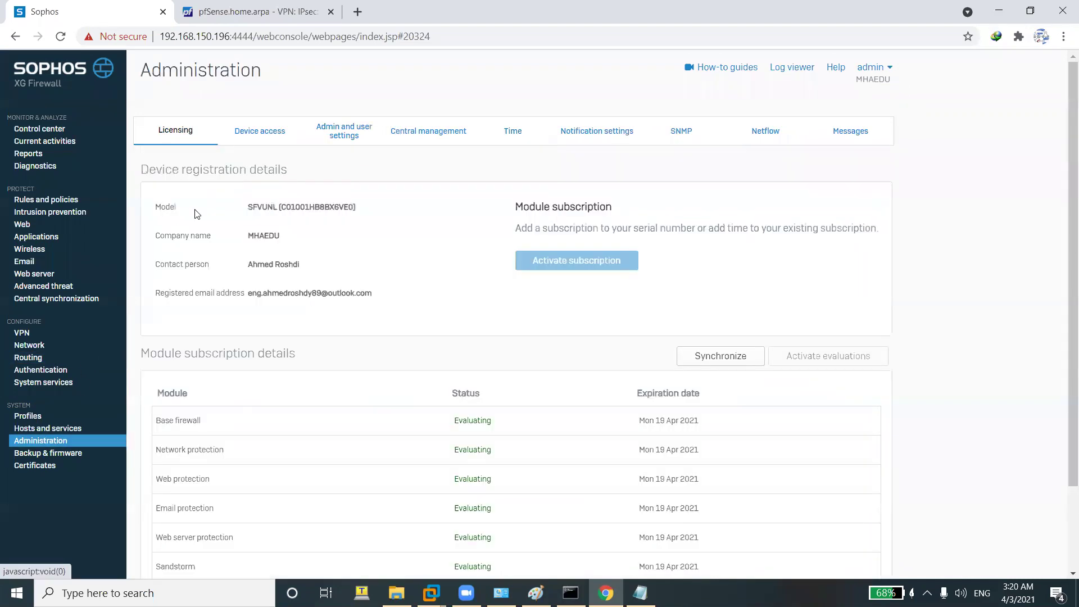
pyautogui.click(279, 134)
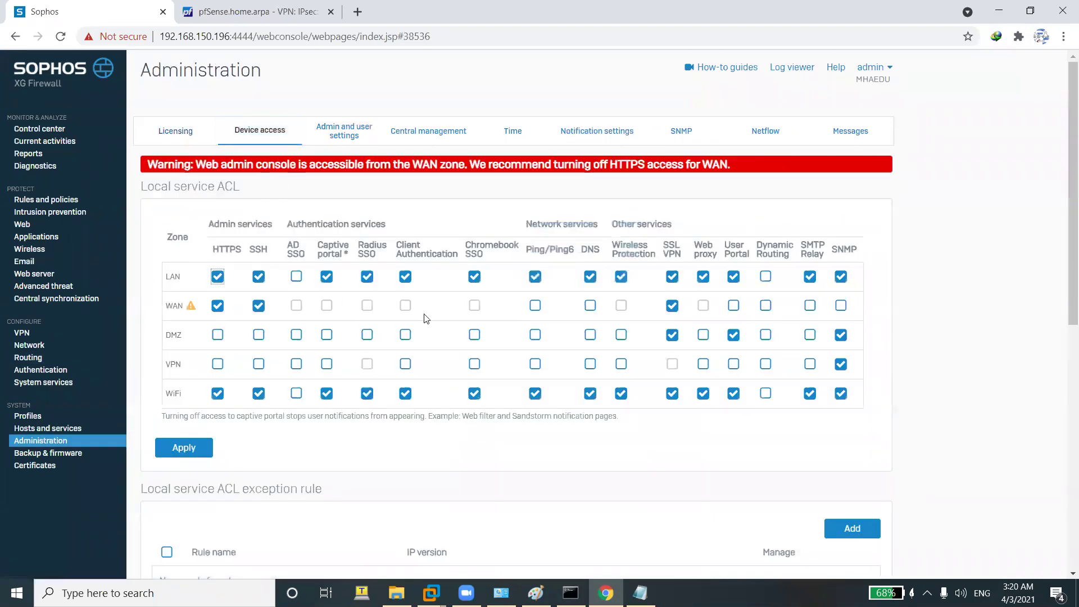
pyautogui.click(766, 276)
pyautogui.click(766, 365)
pyautogui.click(184, 448)
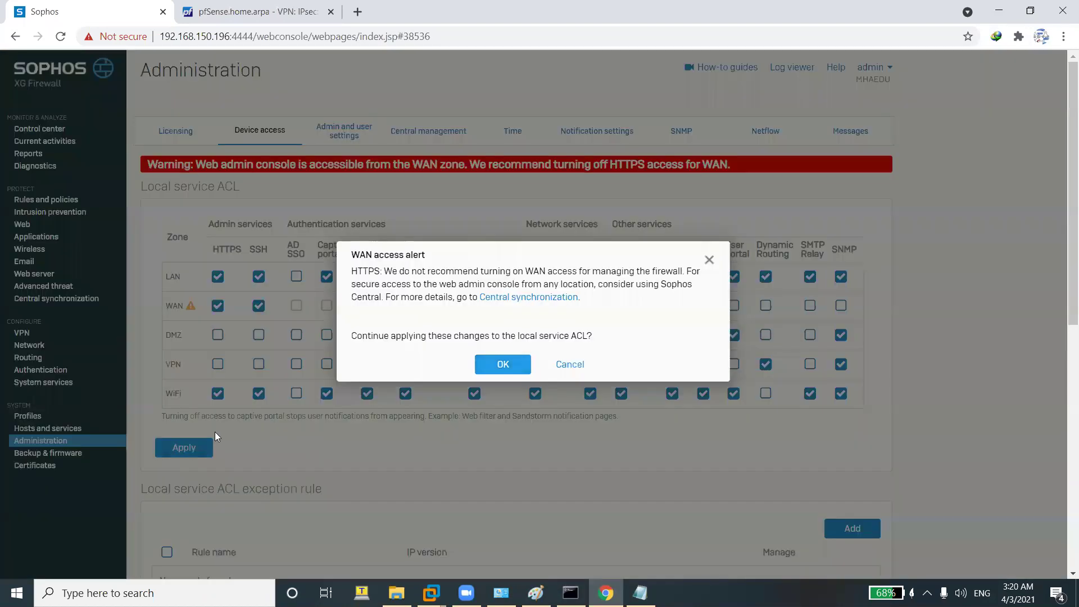
pyautogui.click(502, 366)
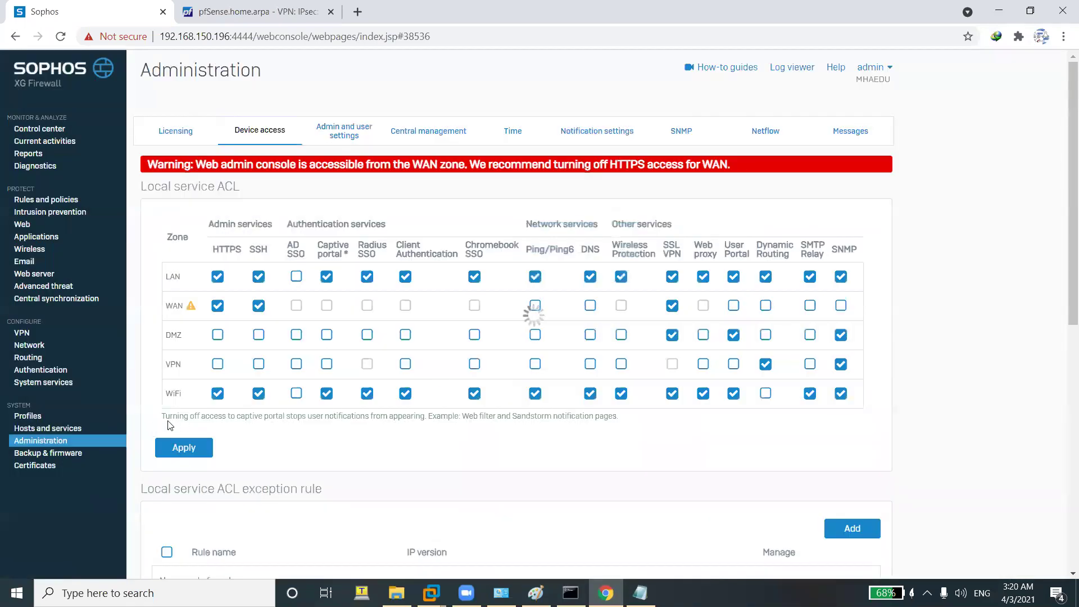
# In the pfSense web console, search the available packages for ospf and install the frr package.
pyautogui.click(253, 13)
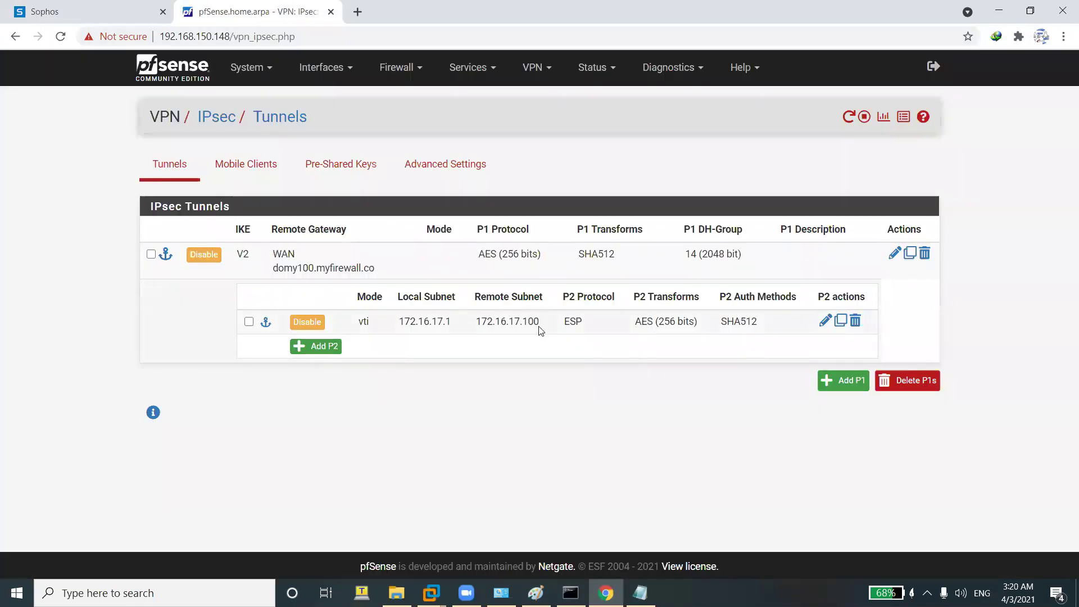
pyautogui.click(254, 72)
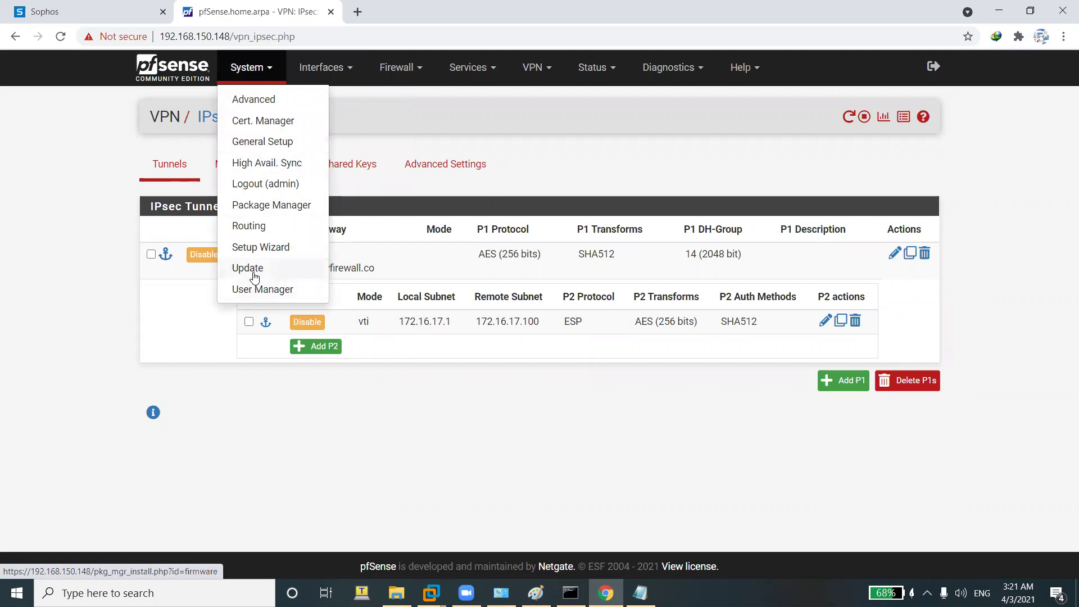
pyautogui.click(269, 204)
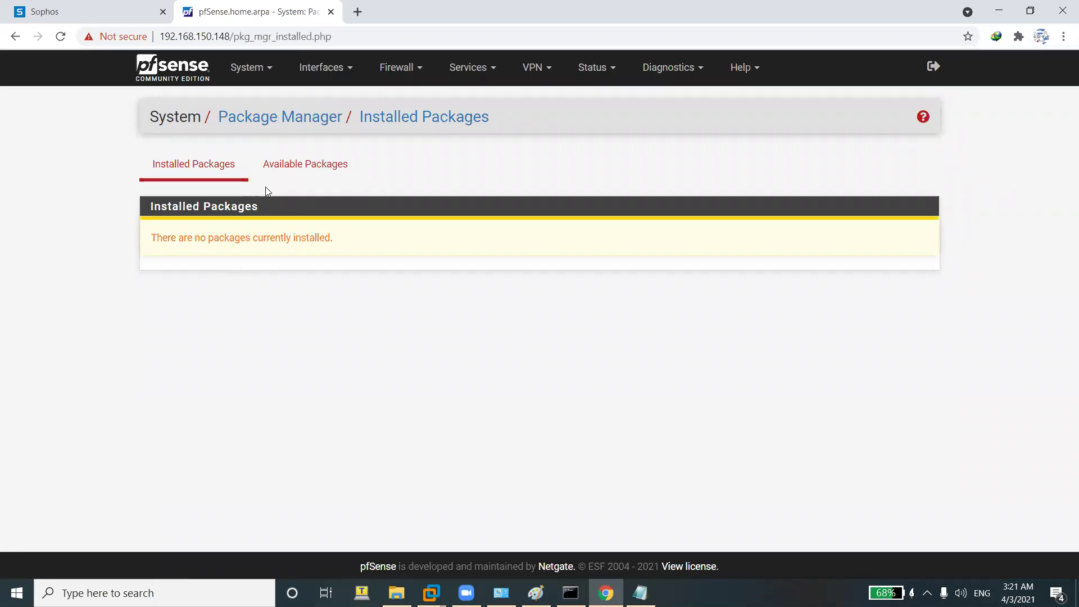
pyautogui.click(284, 177)
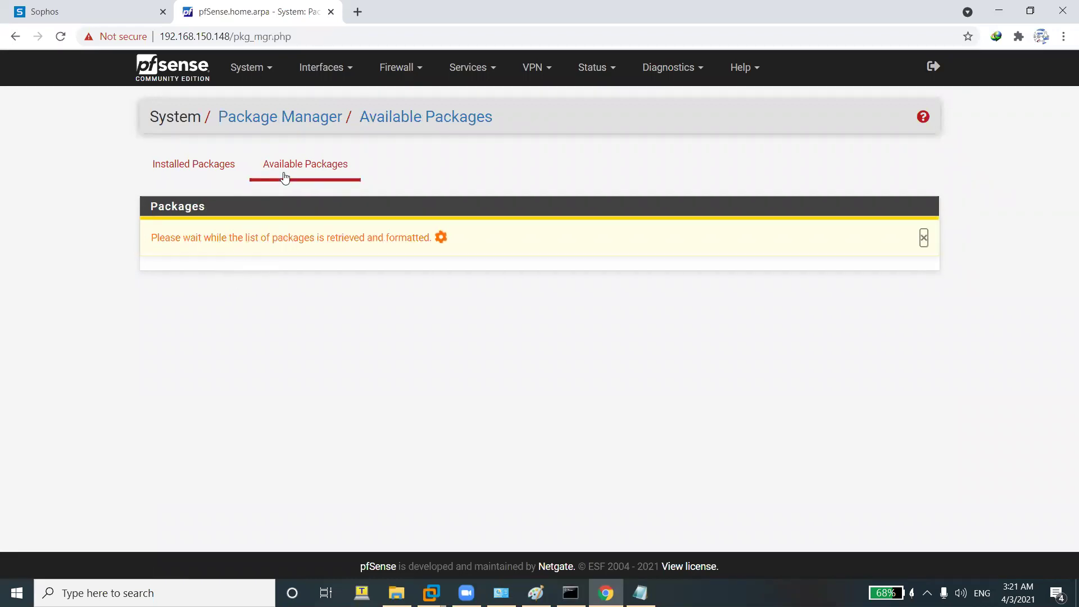
pyautogui.click(368, 229)
pyautogui.write('ops')
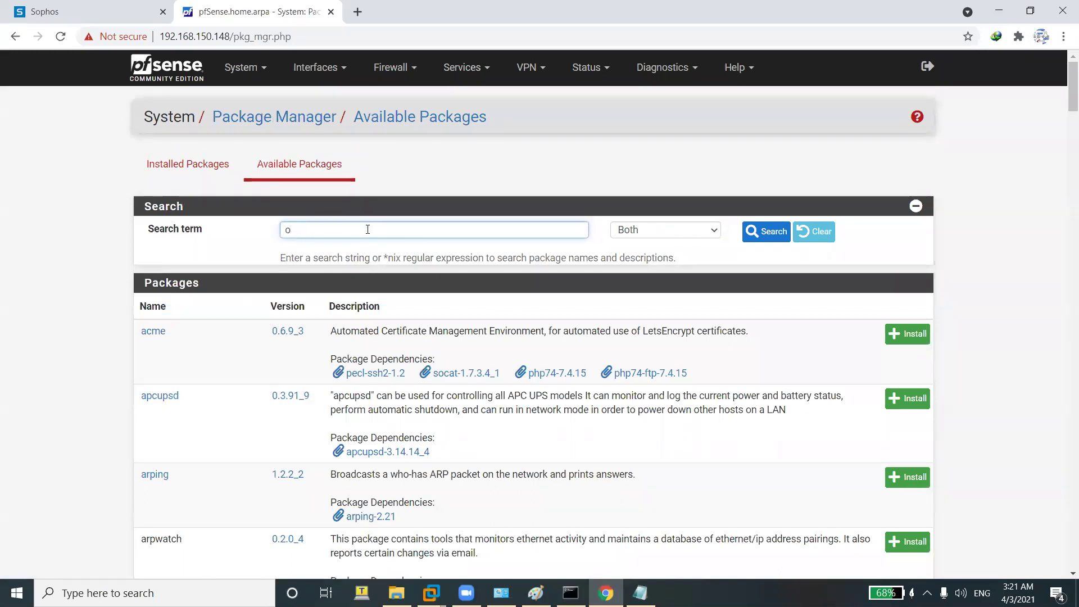
pyautogui.press('Return')
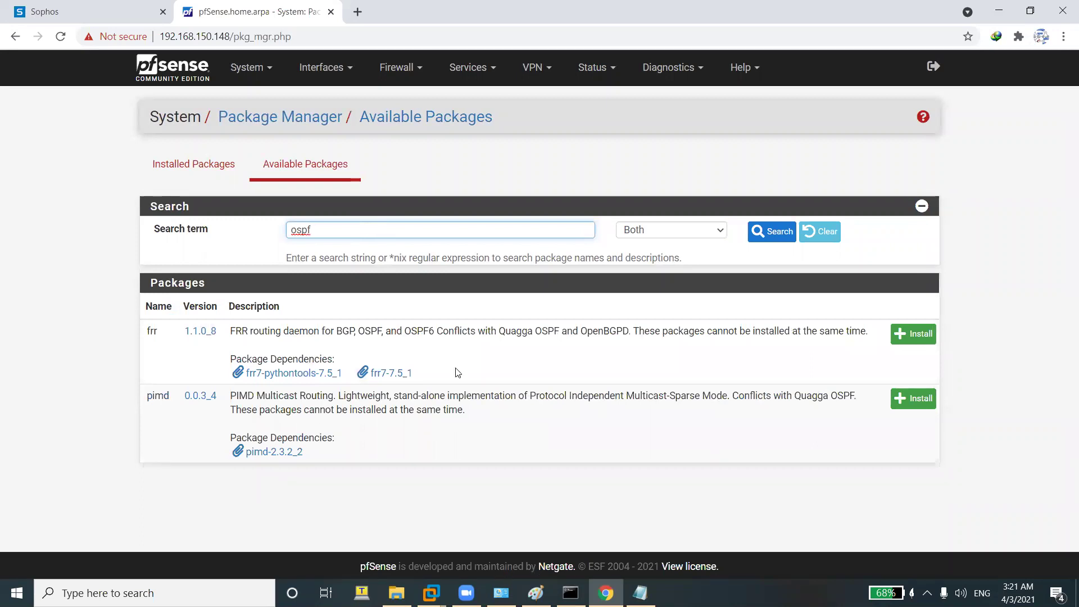
pyautogui.click(912, 335)
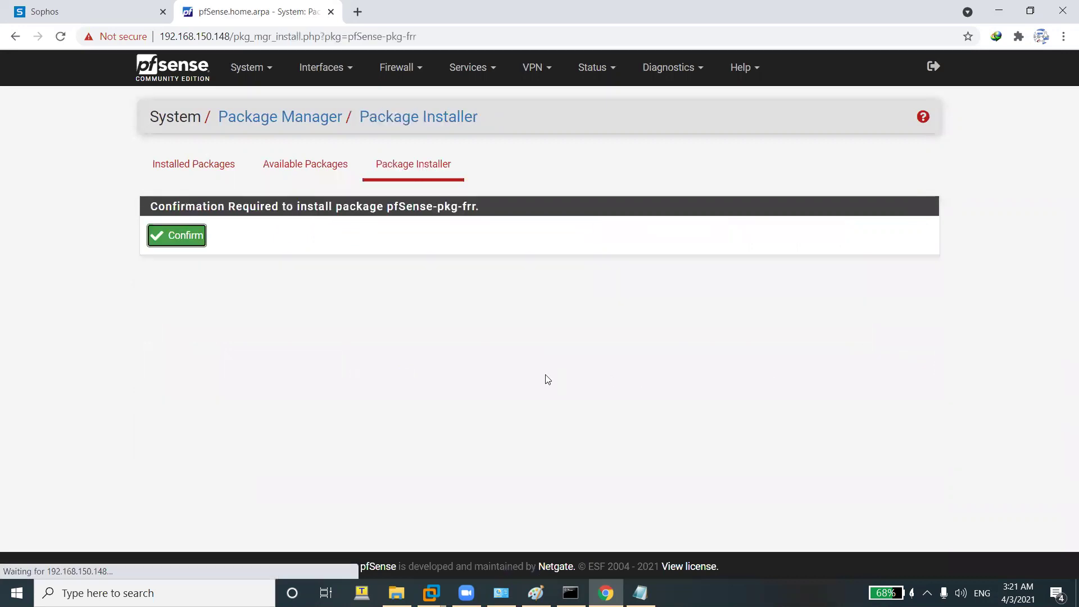
pyautogui.click(182, 246)
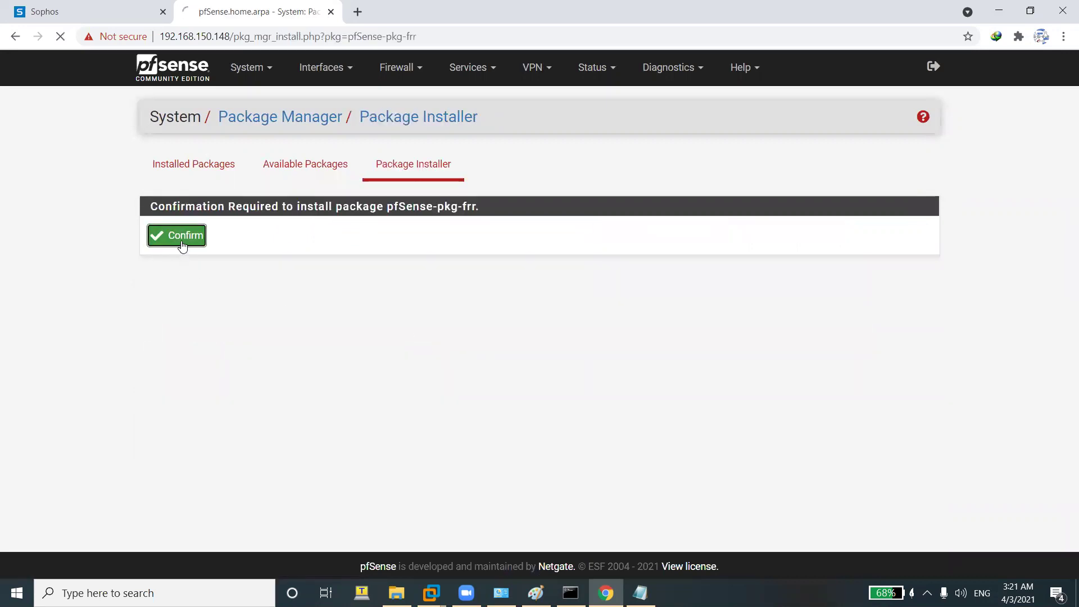